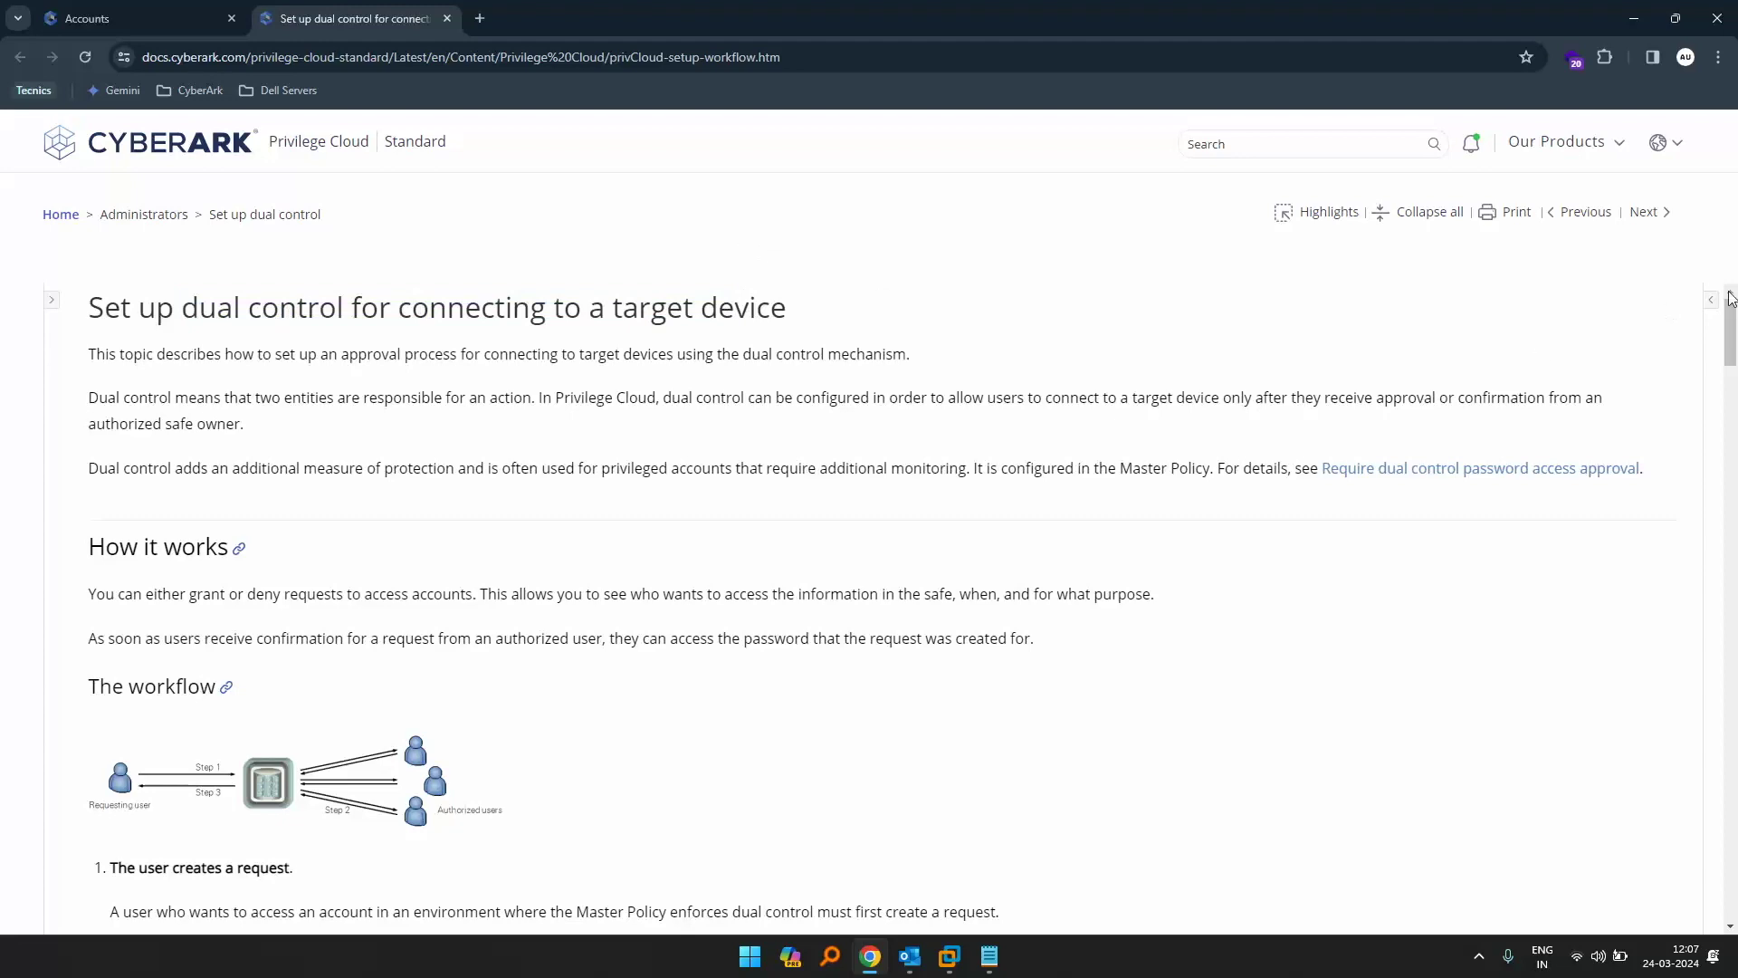
# - Skim the CyberArk documentation on setting up dual control and return to the Accounts page
pyautogui.scroll(-2, 1731, 299)
pyautogui.moveTo(1733, 344)
pyautogui.mouseDown()
pyautogui.moveTo(1732, 486)
pyautogui.moveTo(1733, 327)
pyautogui.mouseUp()
pyautogui.click(164, 11)
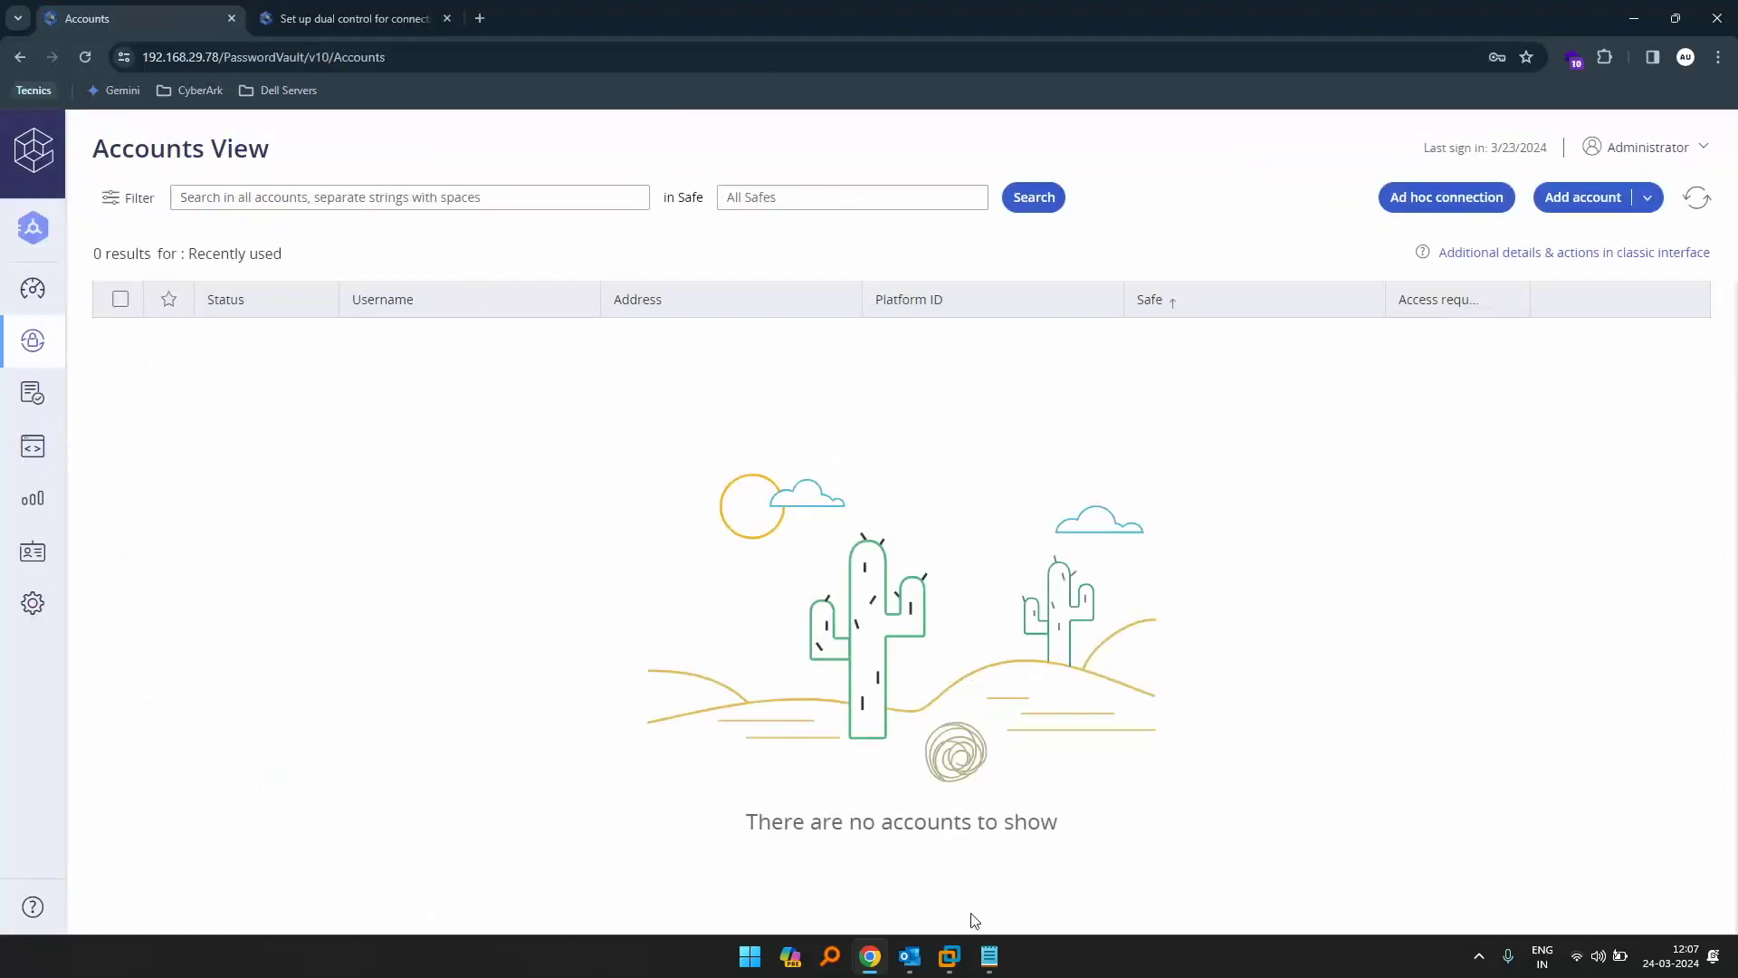
# - Switch to Notepad and review the planned requester, both approvers, and the requester and approver groups
pyautogui.click(989, 956)
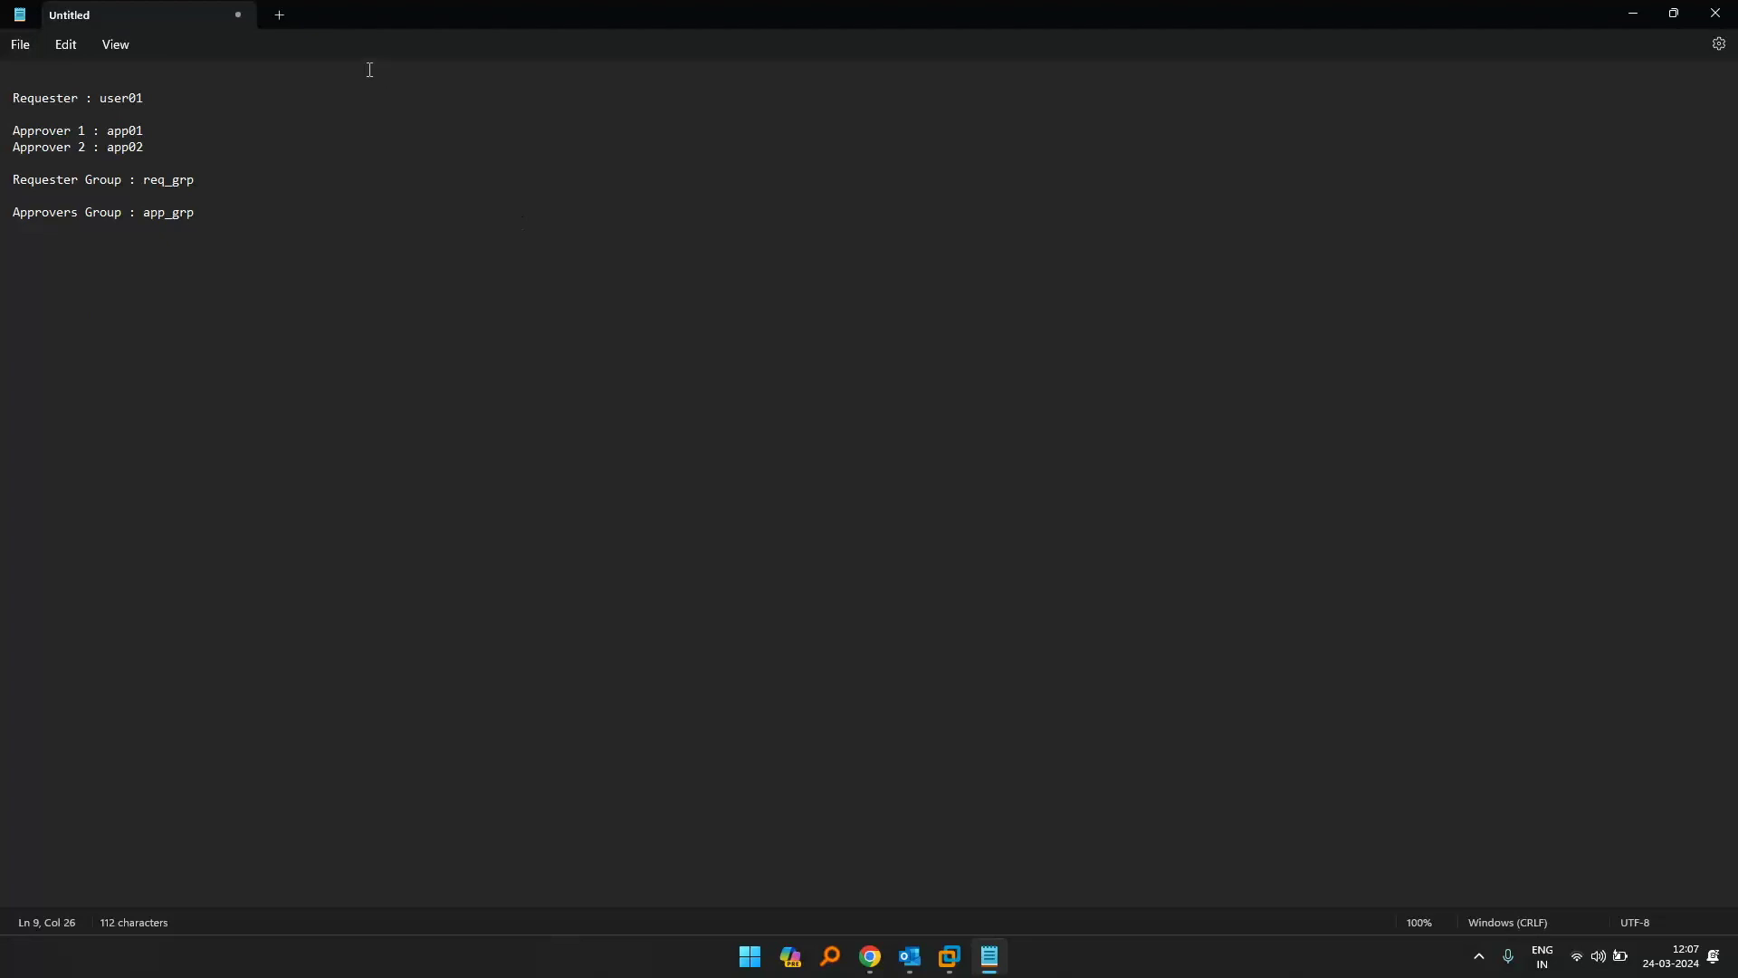
pyautogui.moveTo(101, 96); pyautogui.dragTo(145, 101)
pyautogui.click(96, 118)
pyautogui.moveTo(113, 131); pyautogui.dragTo(232, 153)
pyautogui.click(233, 152)
pyautogui.moveTo(144, 182); pyautogui.dragTo(181, 185)
pyautogui.click(283, 210)
# - Switch to the CyberArk - AD virtual machine and check the app_grp, app01, app02, user01 and req_grp entries in Active Directory
pyautogui.moveTo(960, 959)
pyautogui.click(787, 815)
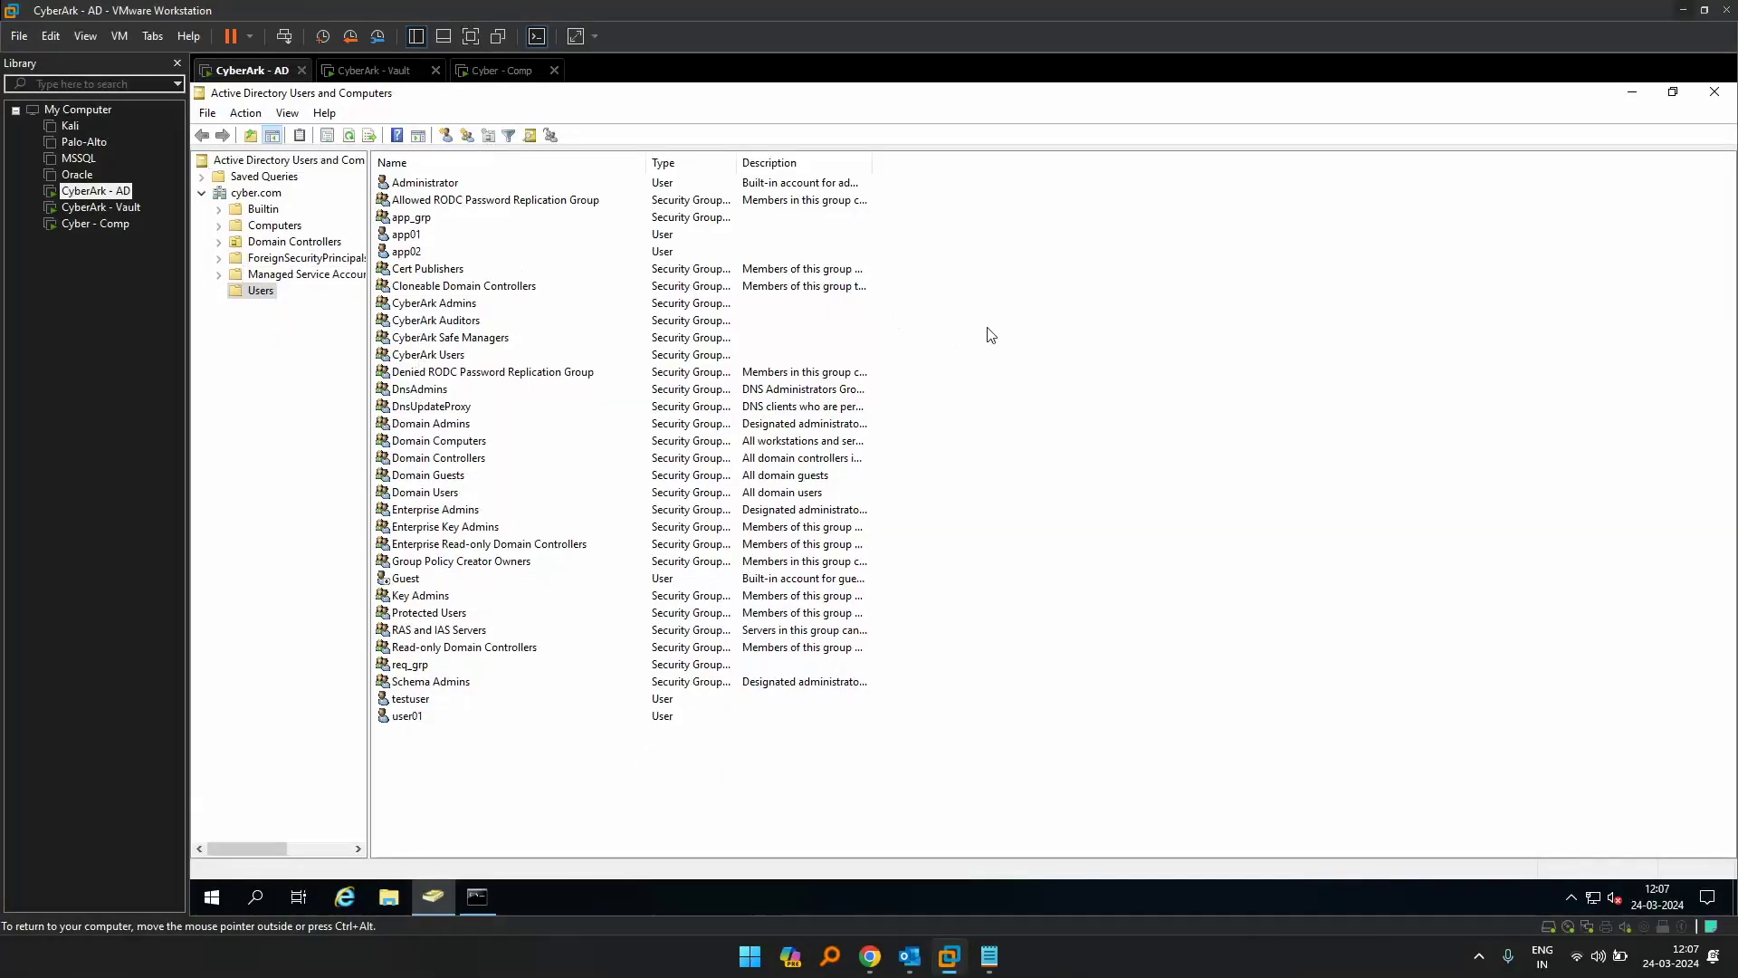
pyautogui.click(410, 220)
pyautogui.click(412, 237)
pyautogui.click(413, 253)
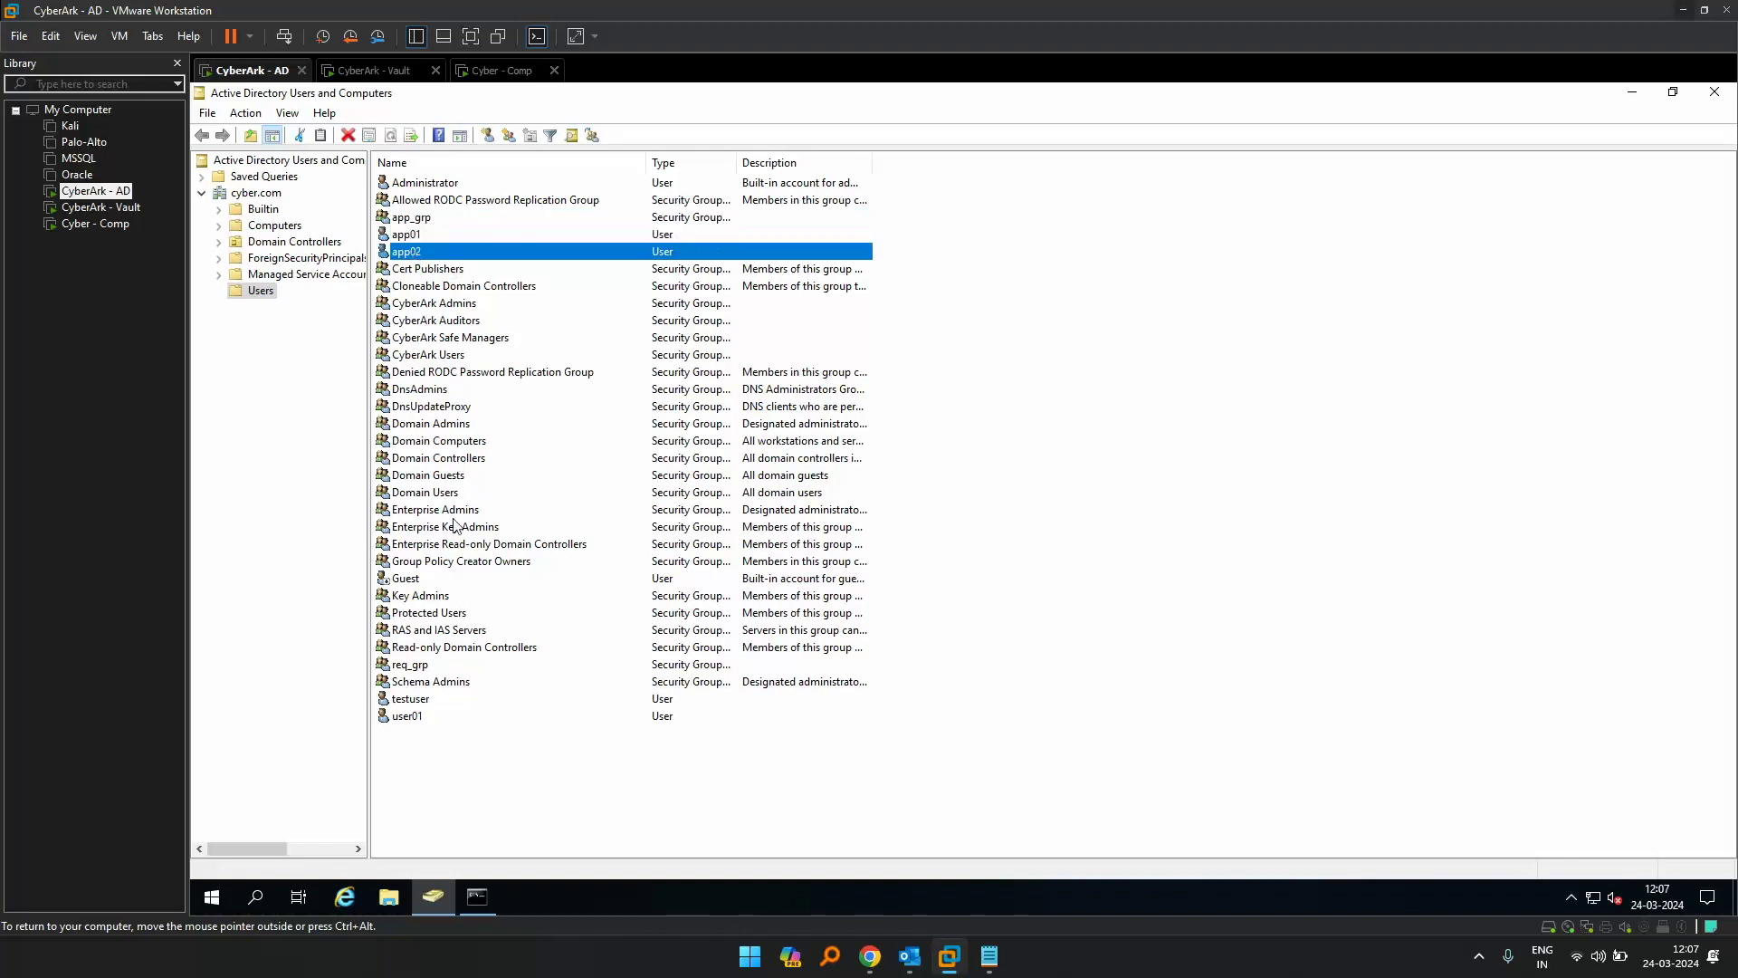
pyautogui.click(405, 720)
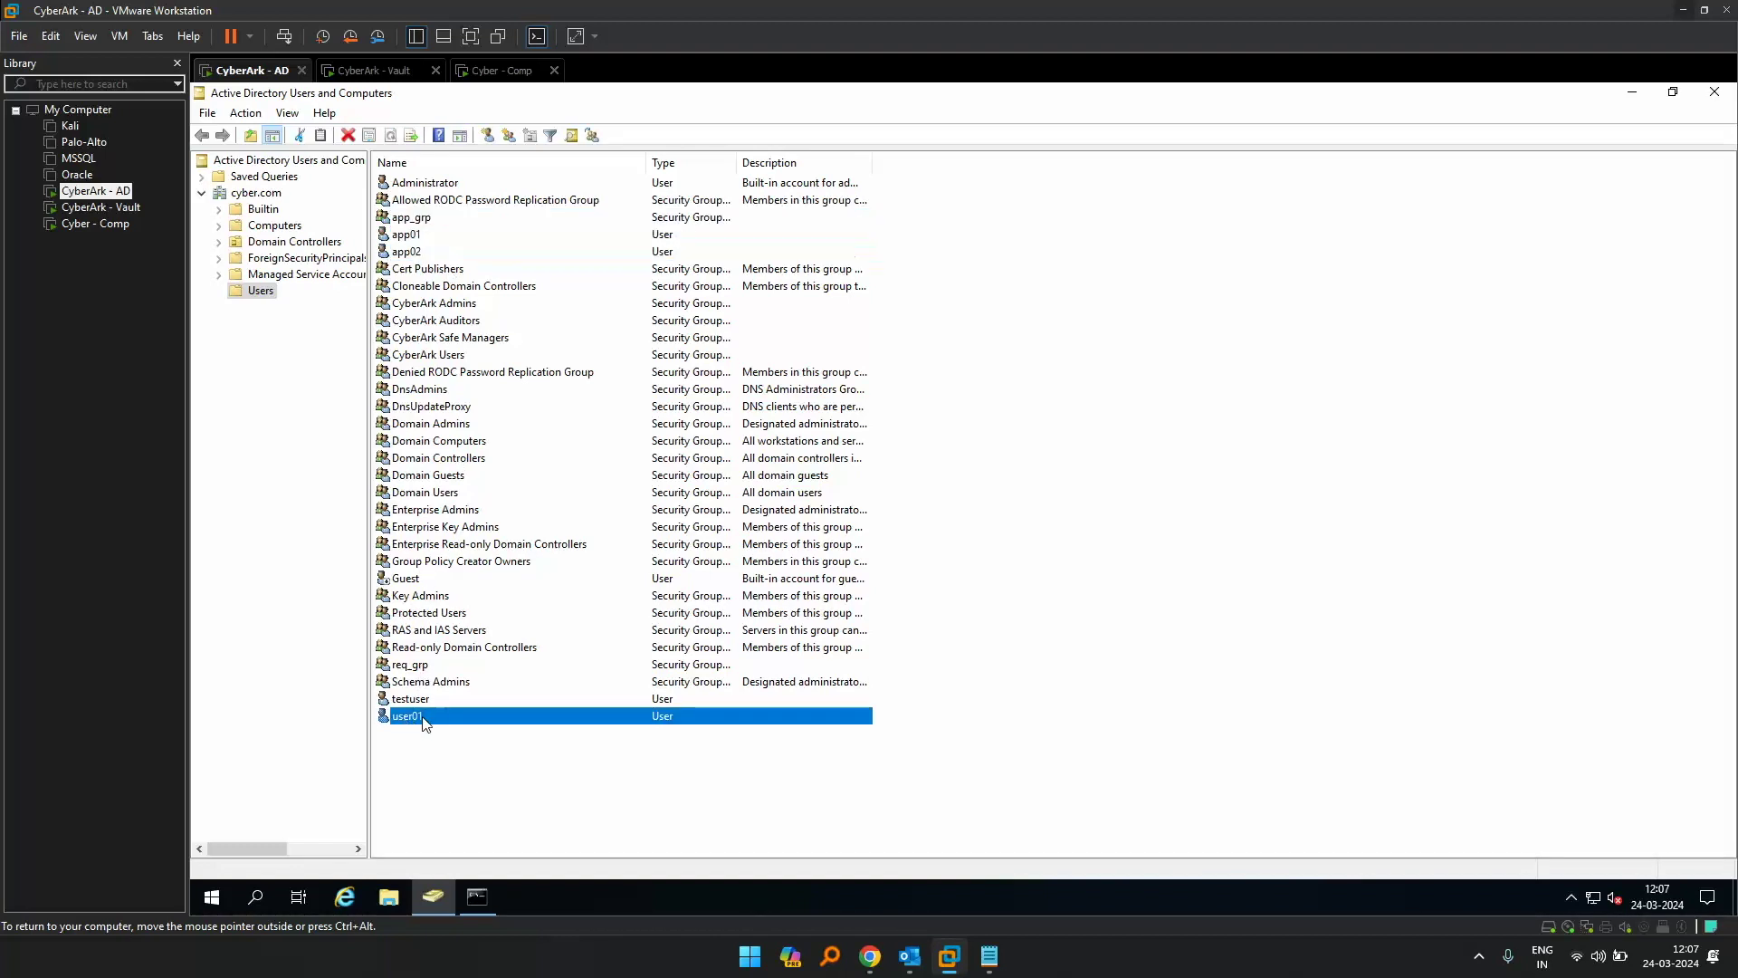
pyautogui.click(369, 667)
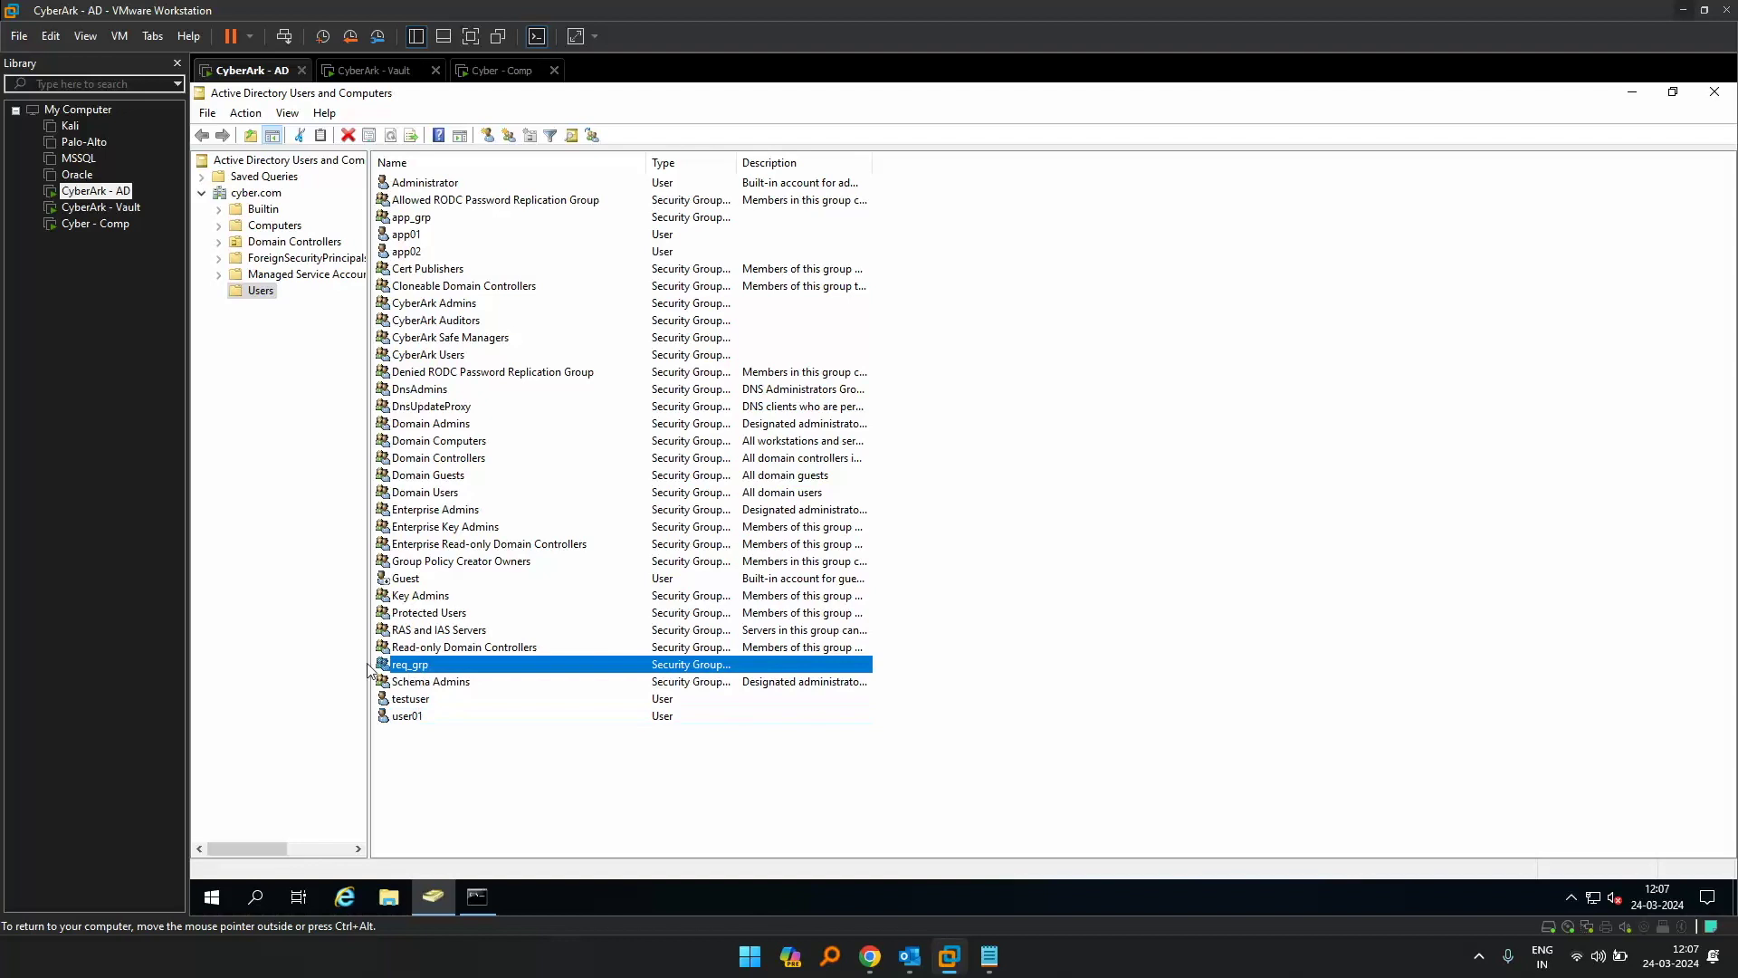
pyautogui.click(1203, 743)
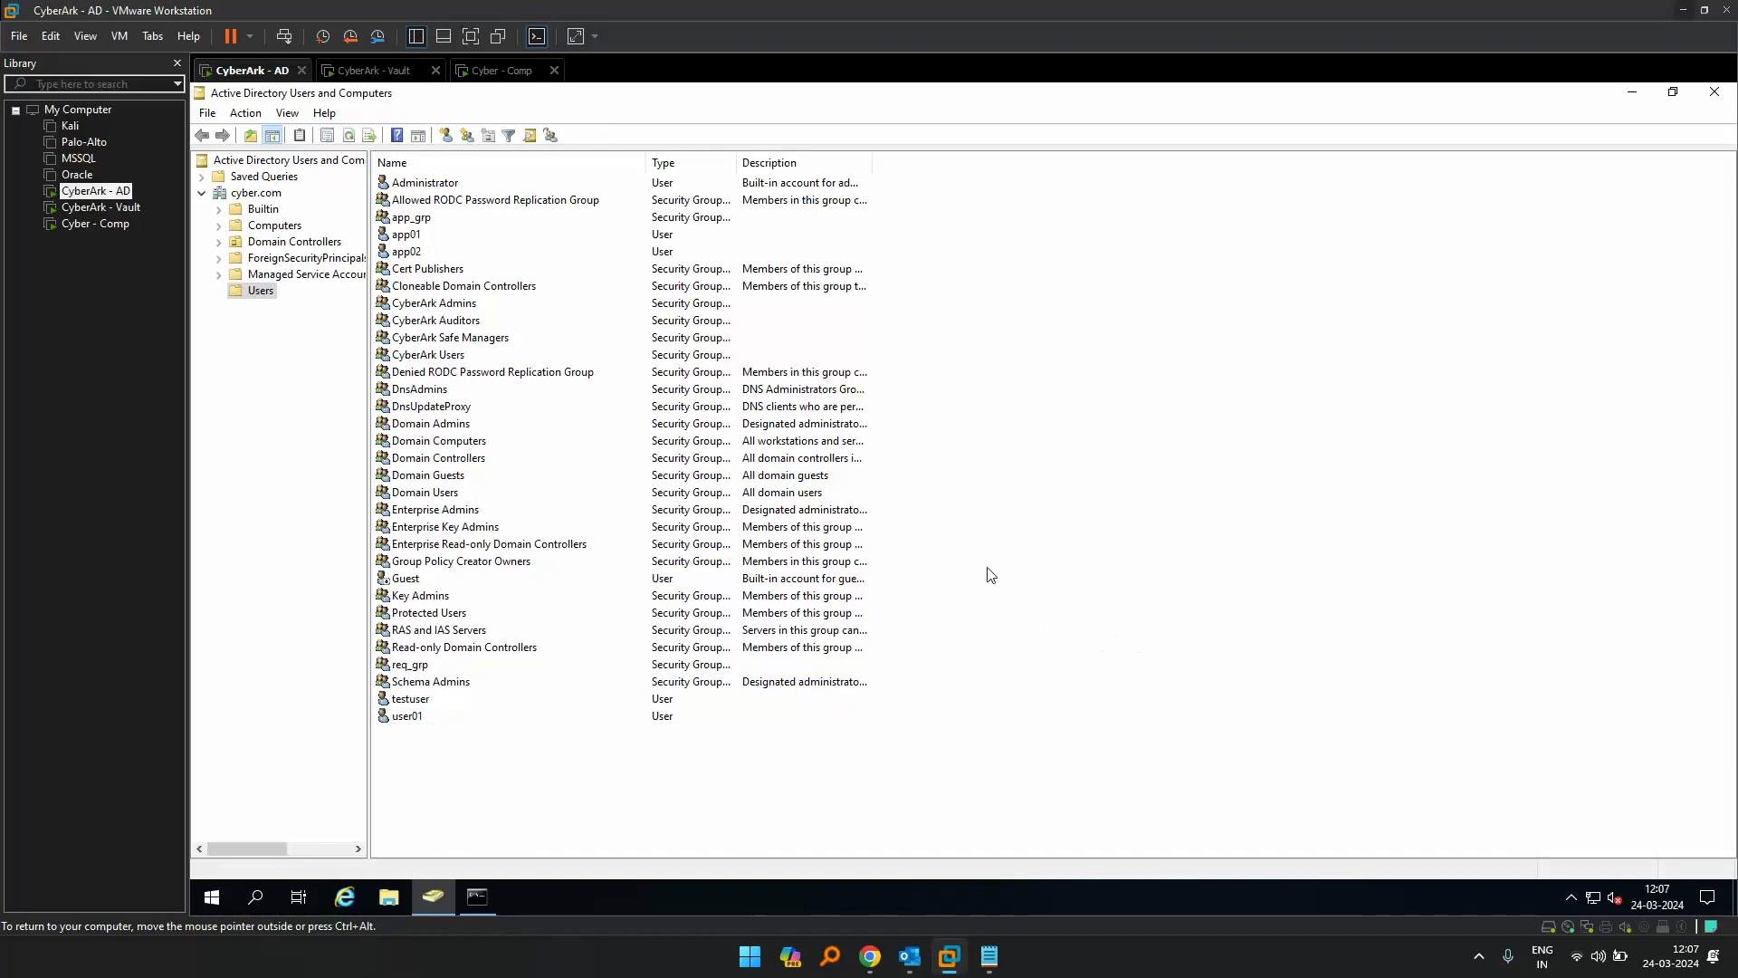
pyautogui.click(1682, 11)
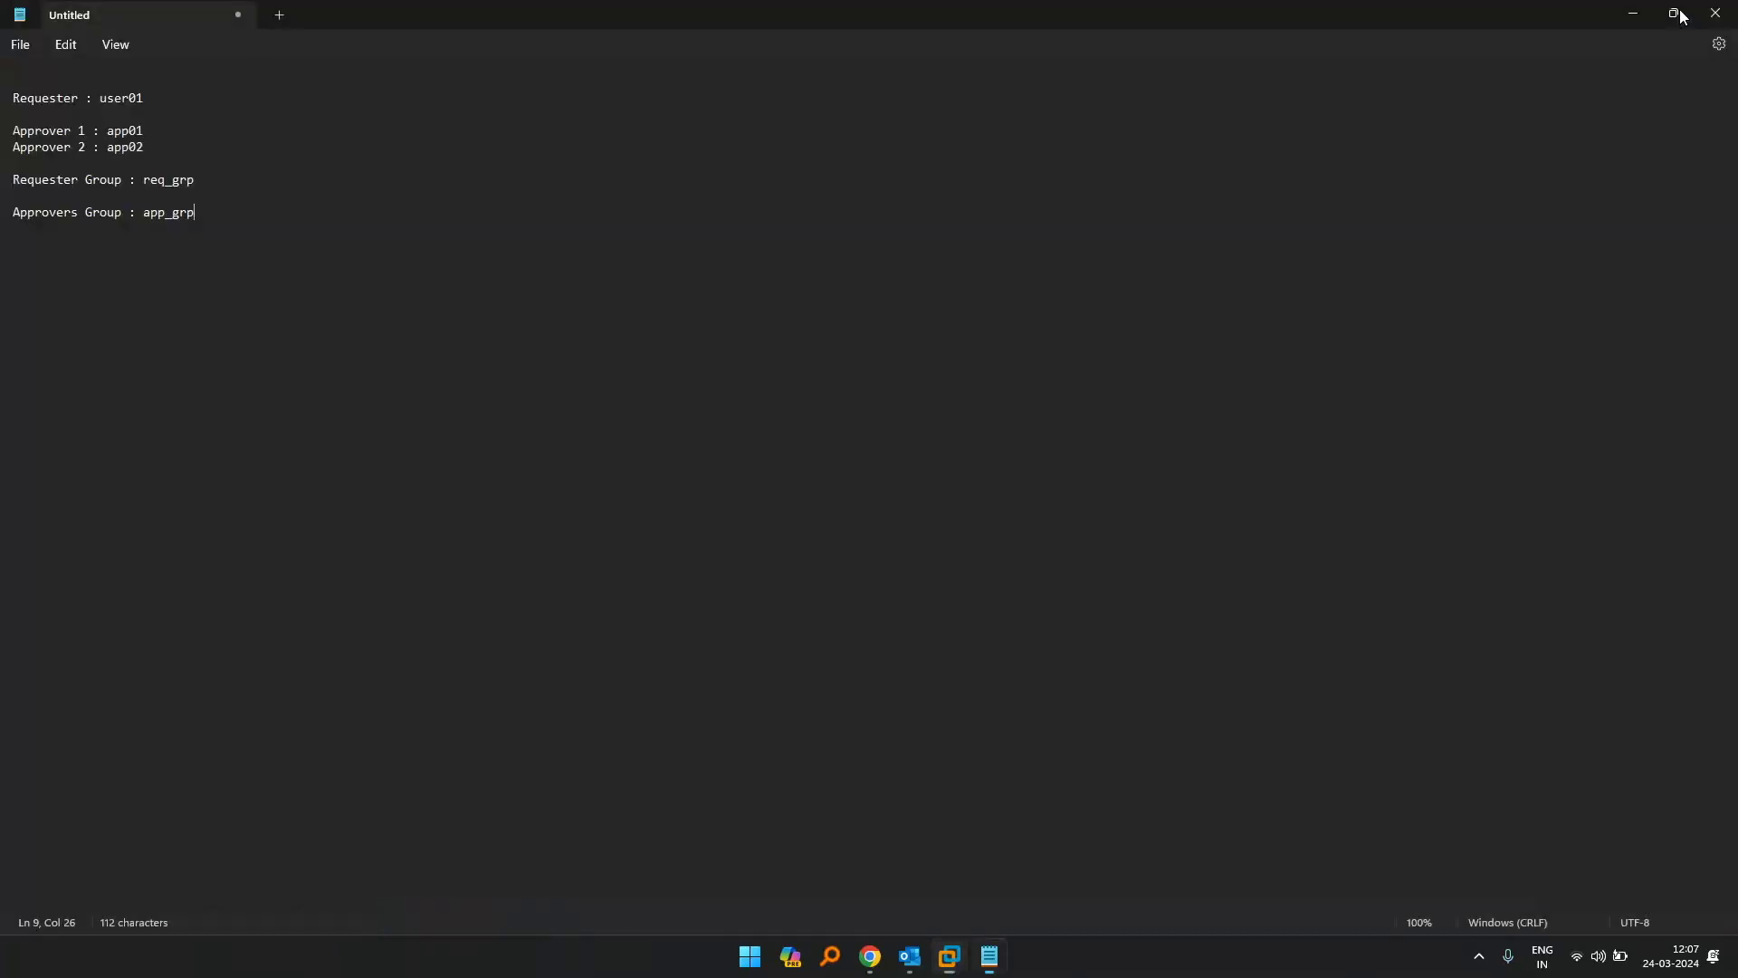
# - Switch to CyberArk in Chrome and create a Safe named DualControl_test, skipping member selection
pyautogui.click(871, 956)
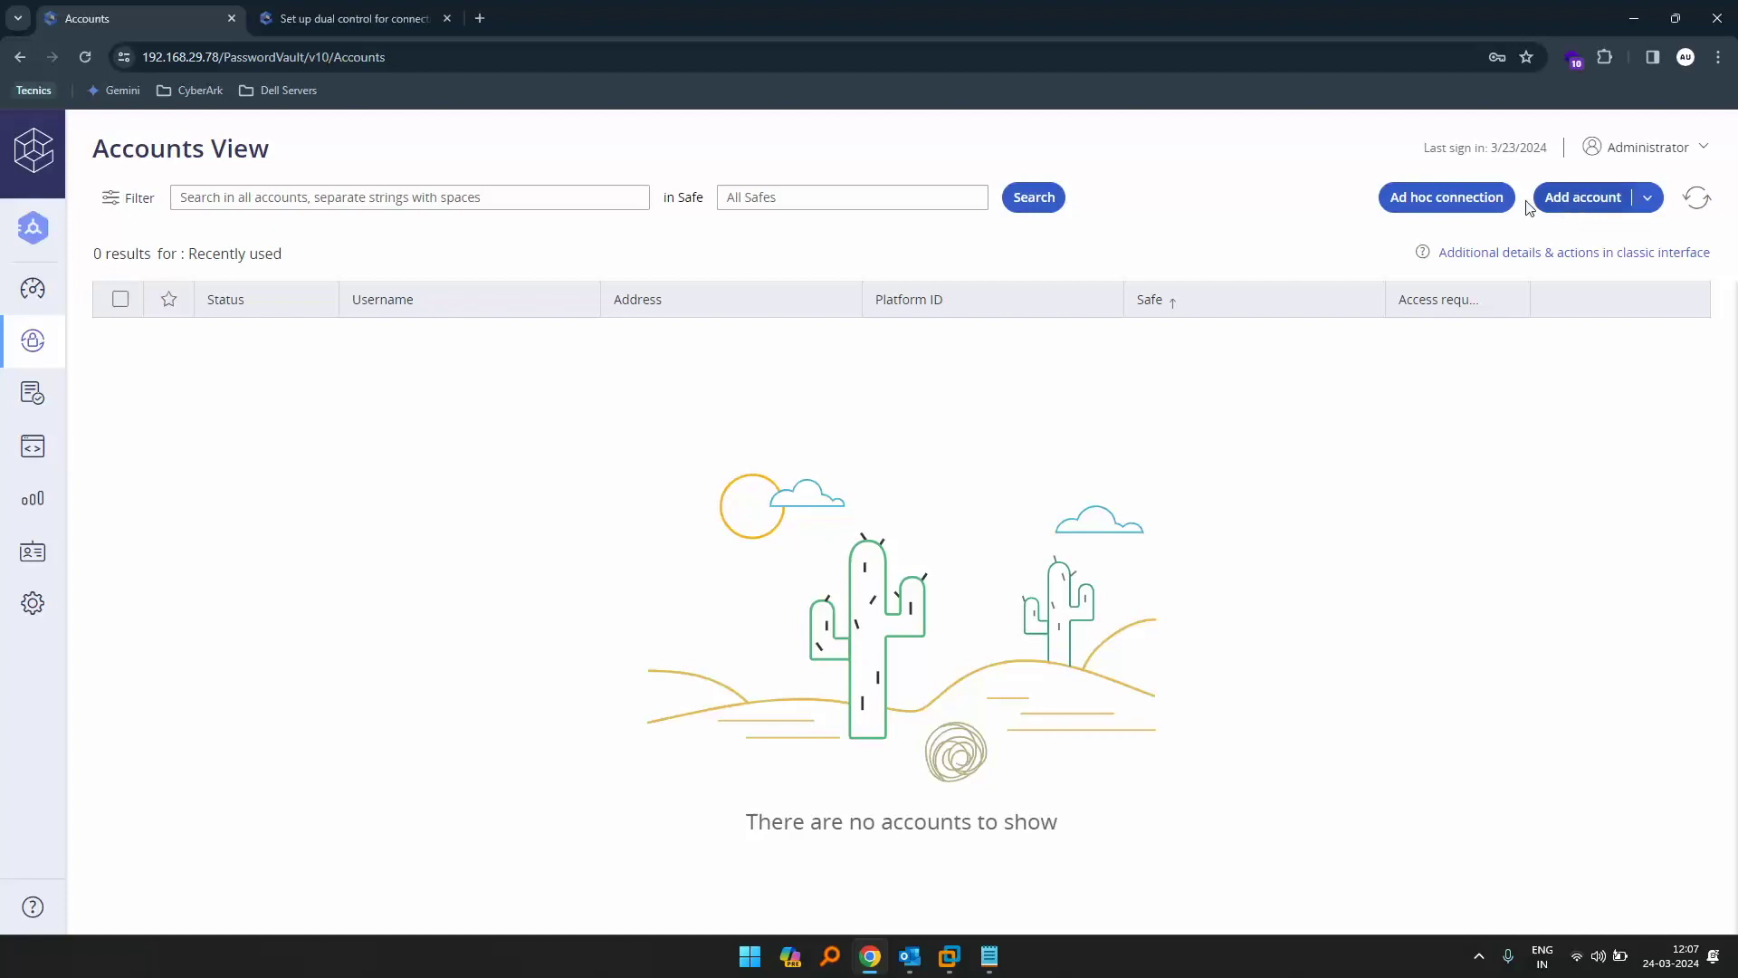
pyautogui.moveTo(36, 391)
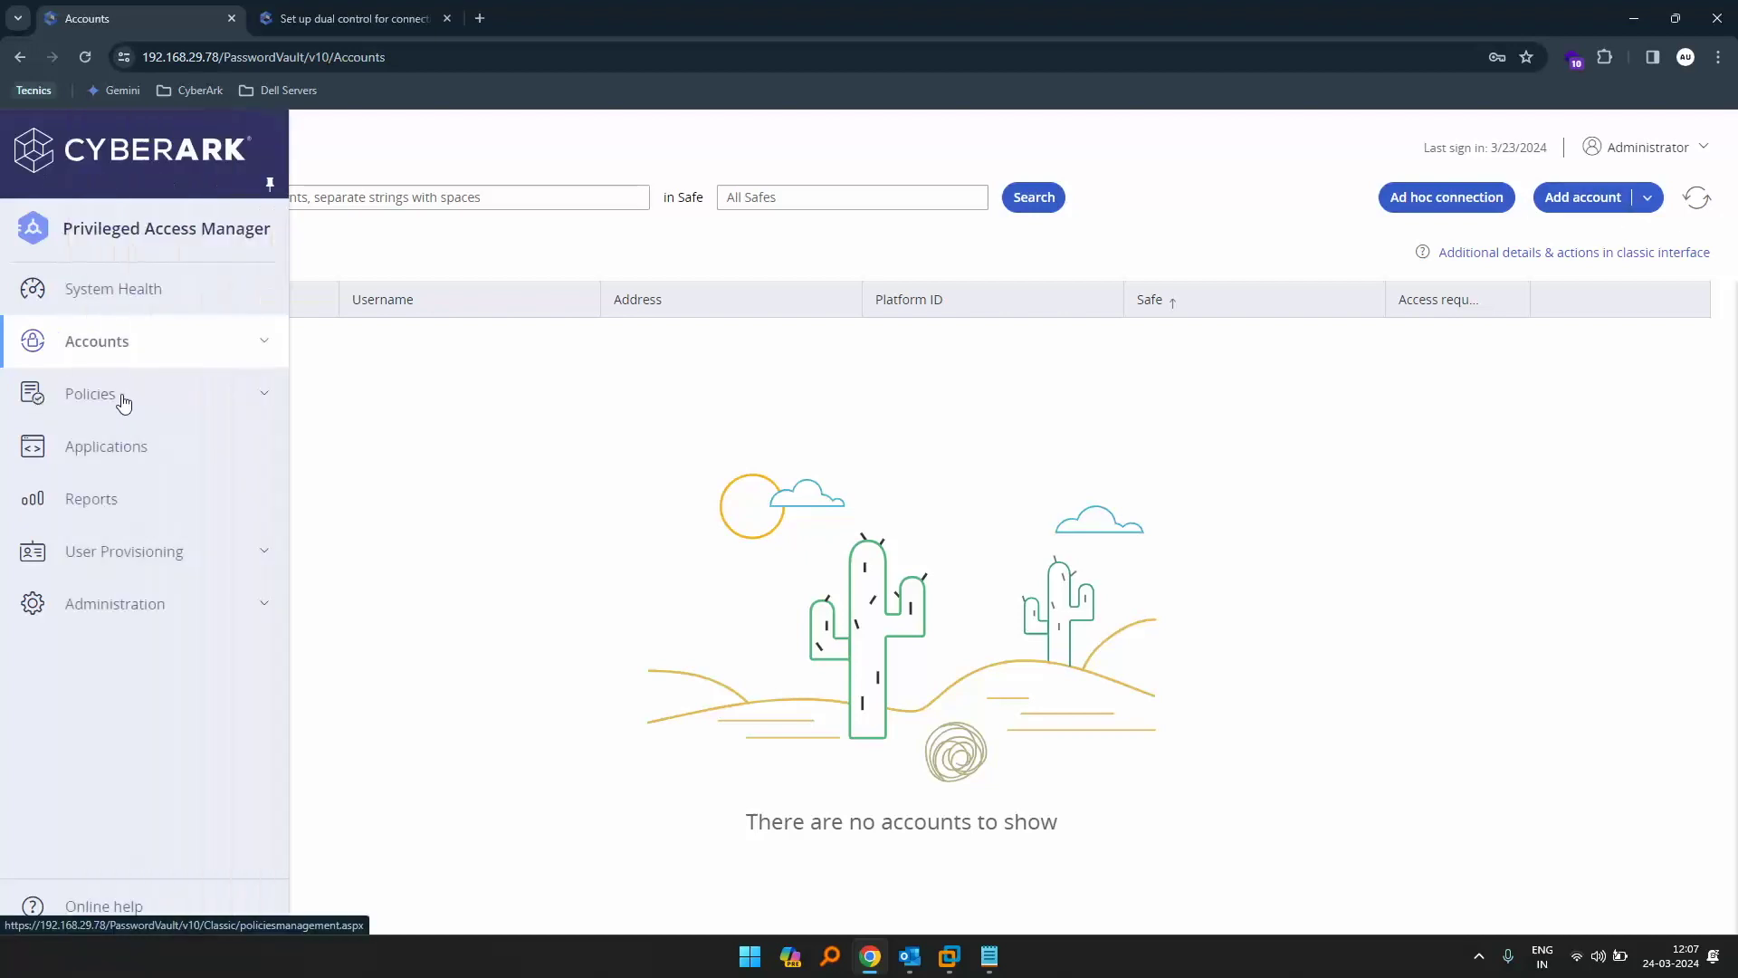
pyautogui.click(262, 397)
pyautogui.click(136, 472)
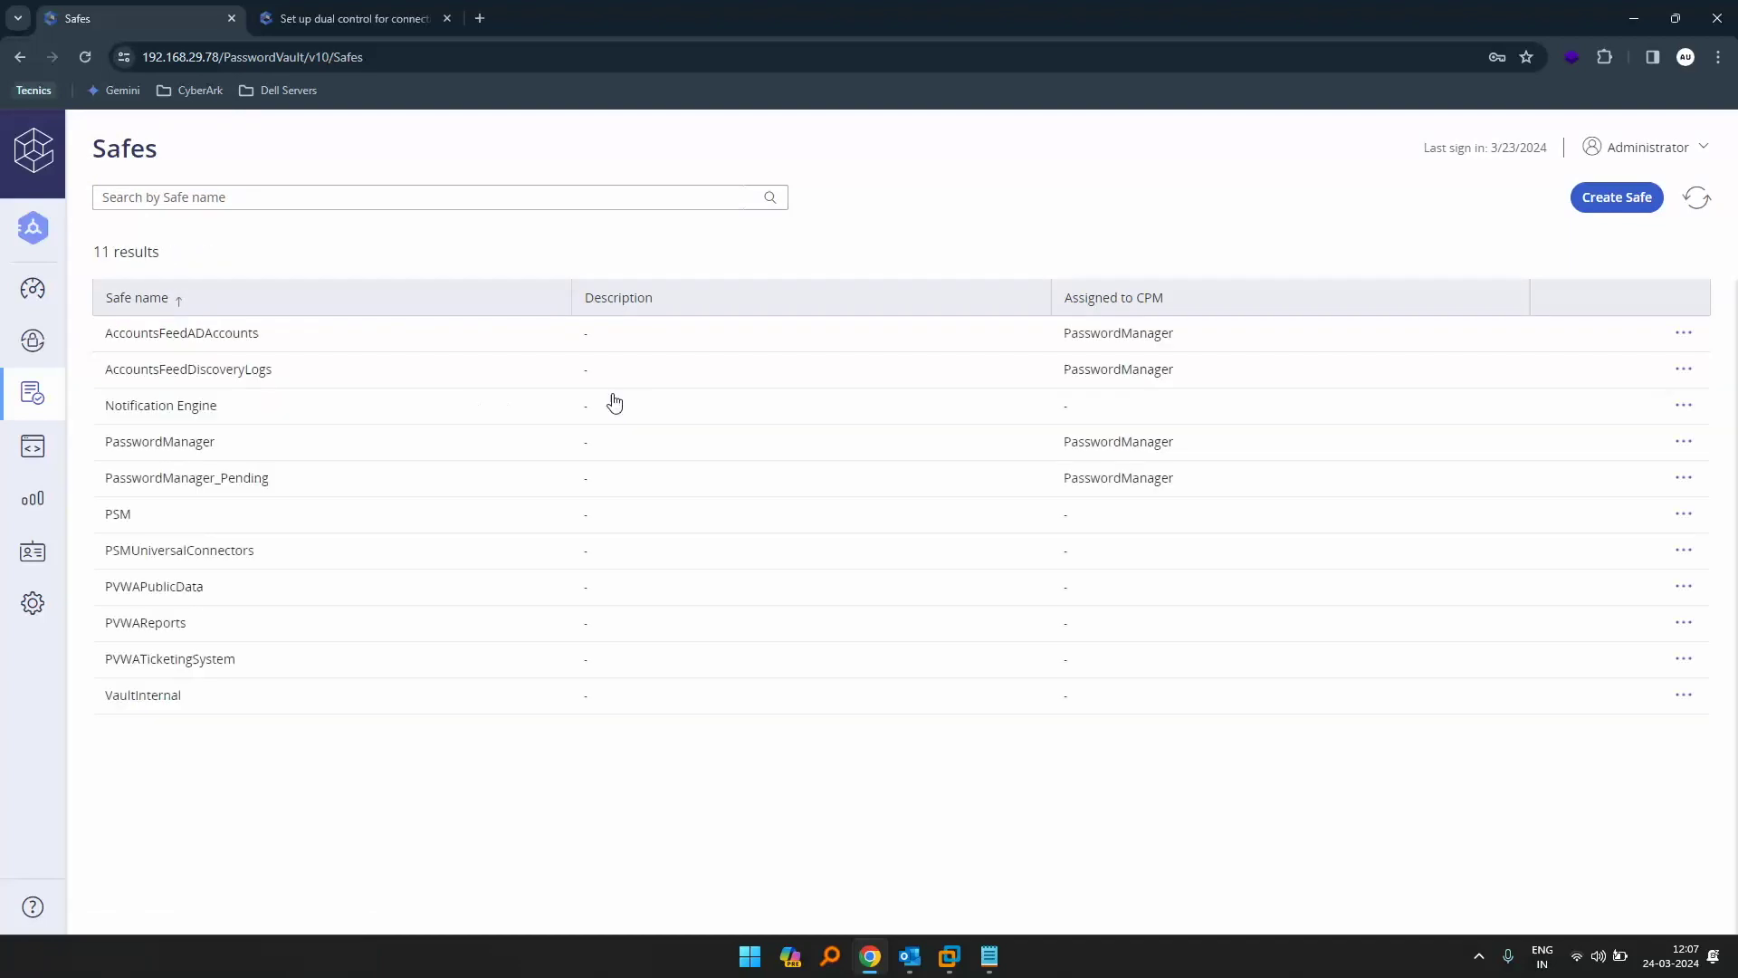
pyautogui.click(1591, 201)
pyautogui.click(741, 307)
pyautogui.write('DualControl_test')
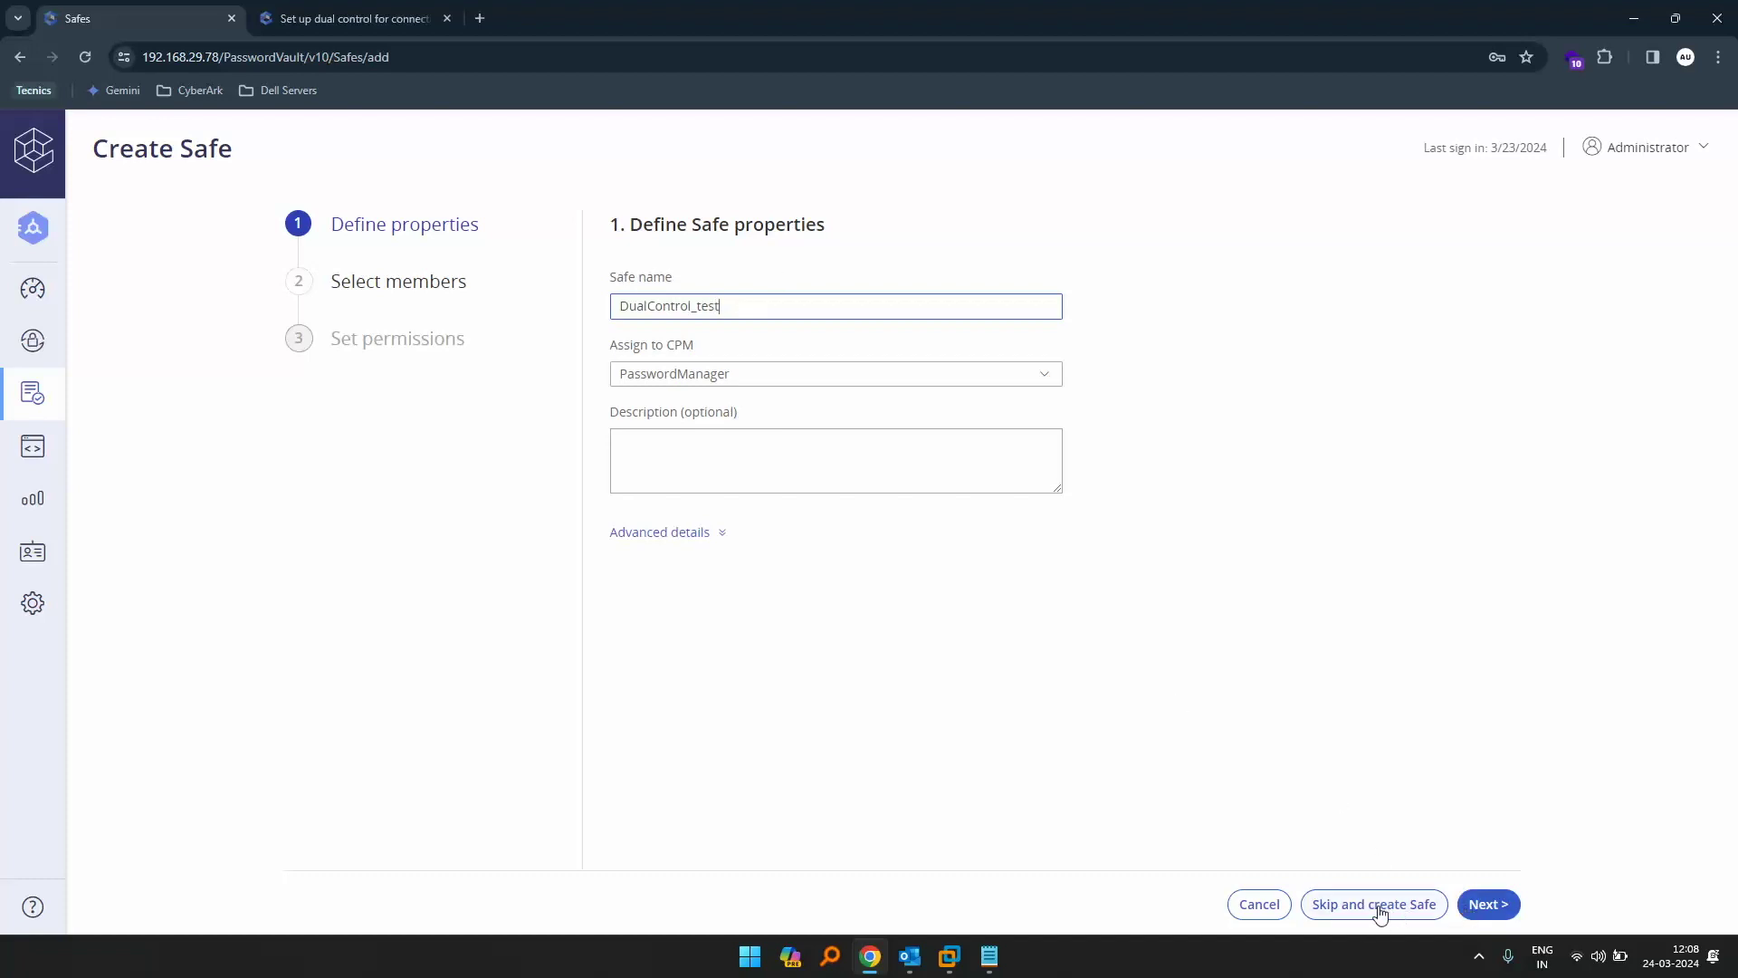
pyautogui.click(1380, 905)
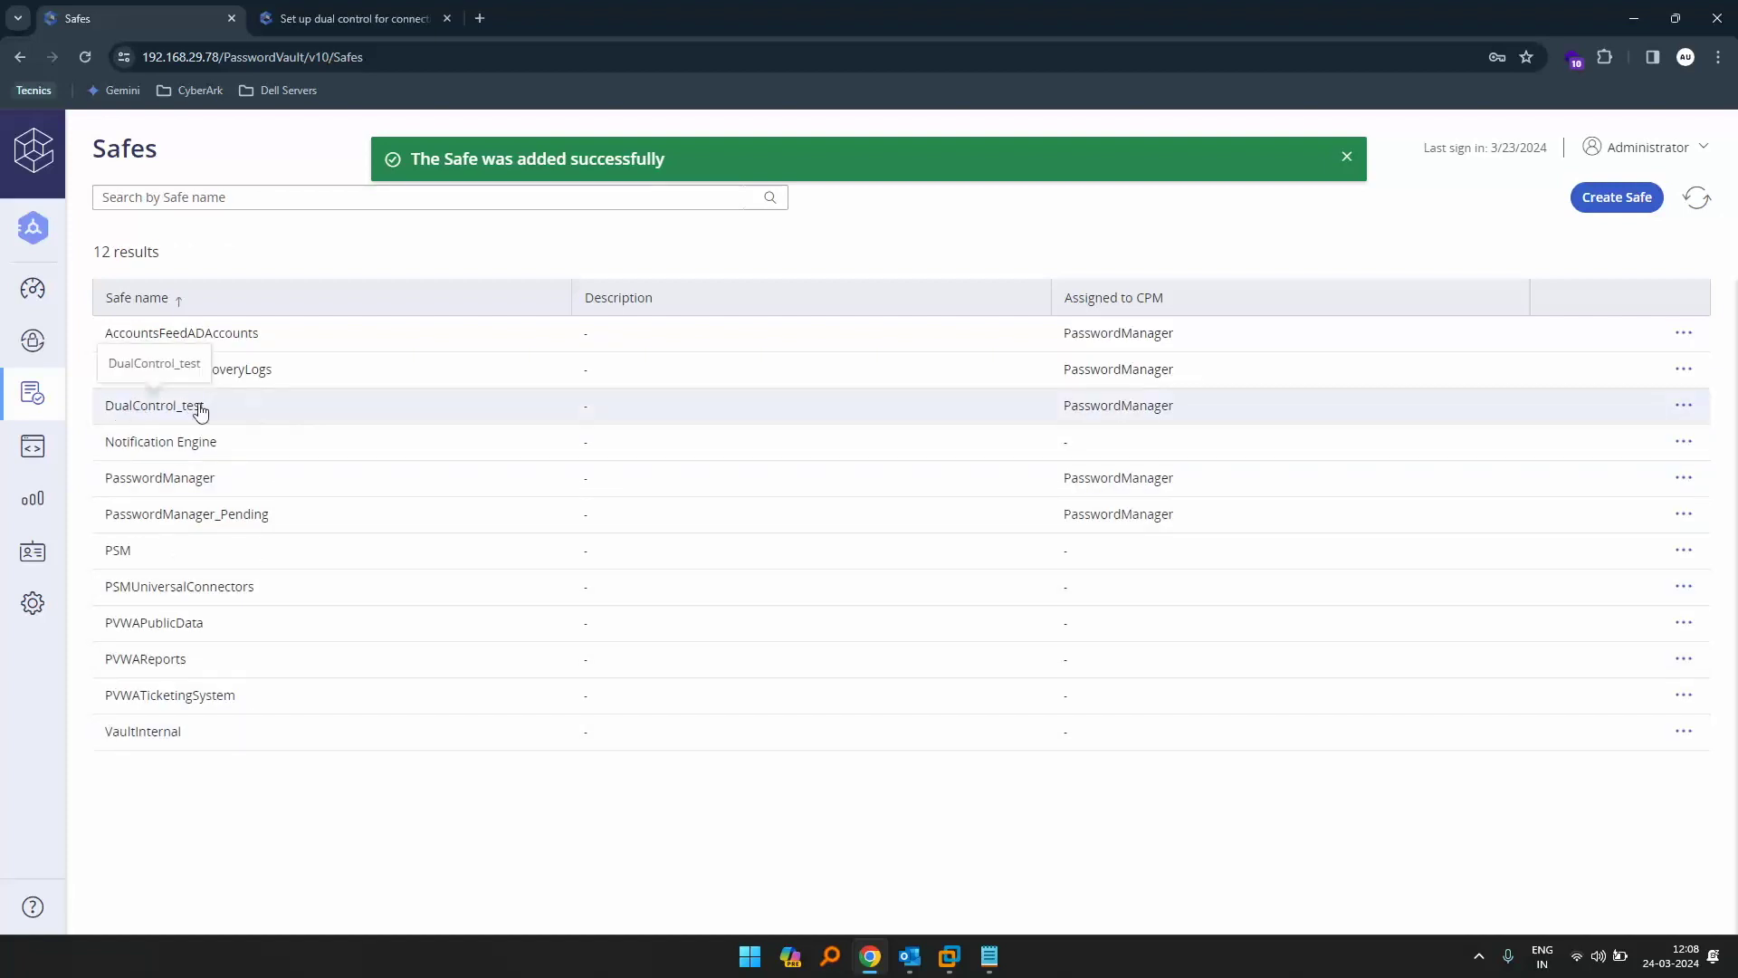
# - Start a new Windows account on the Windows Desktop Local Accounts platform, stored in the DualControl_test Safe
pyautogui.moveTo(30, 588)
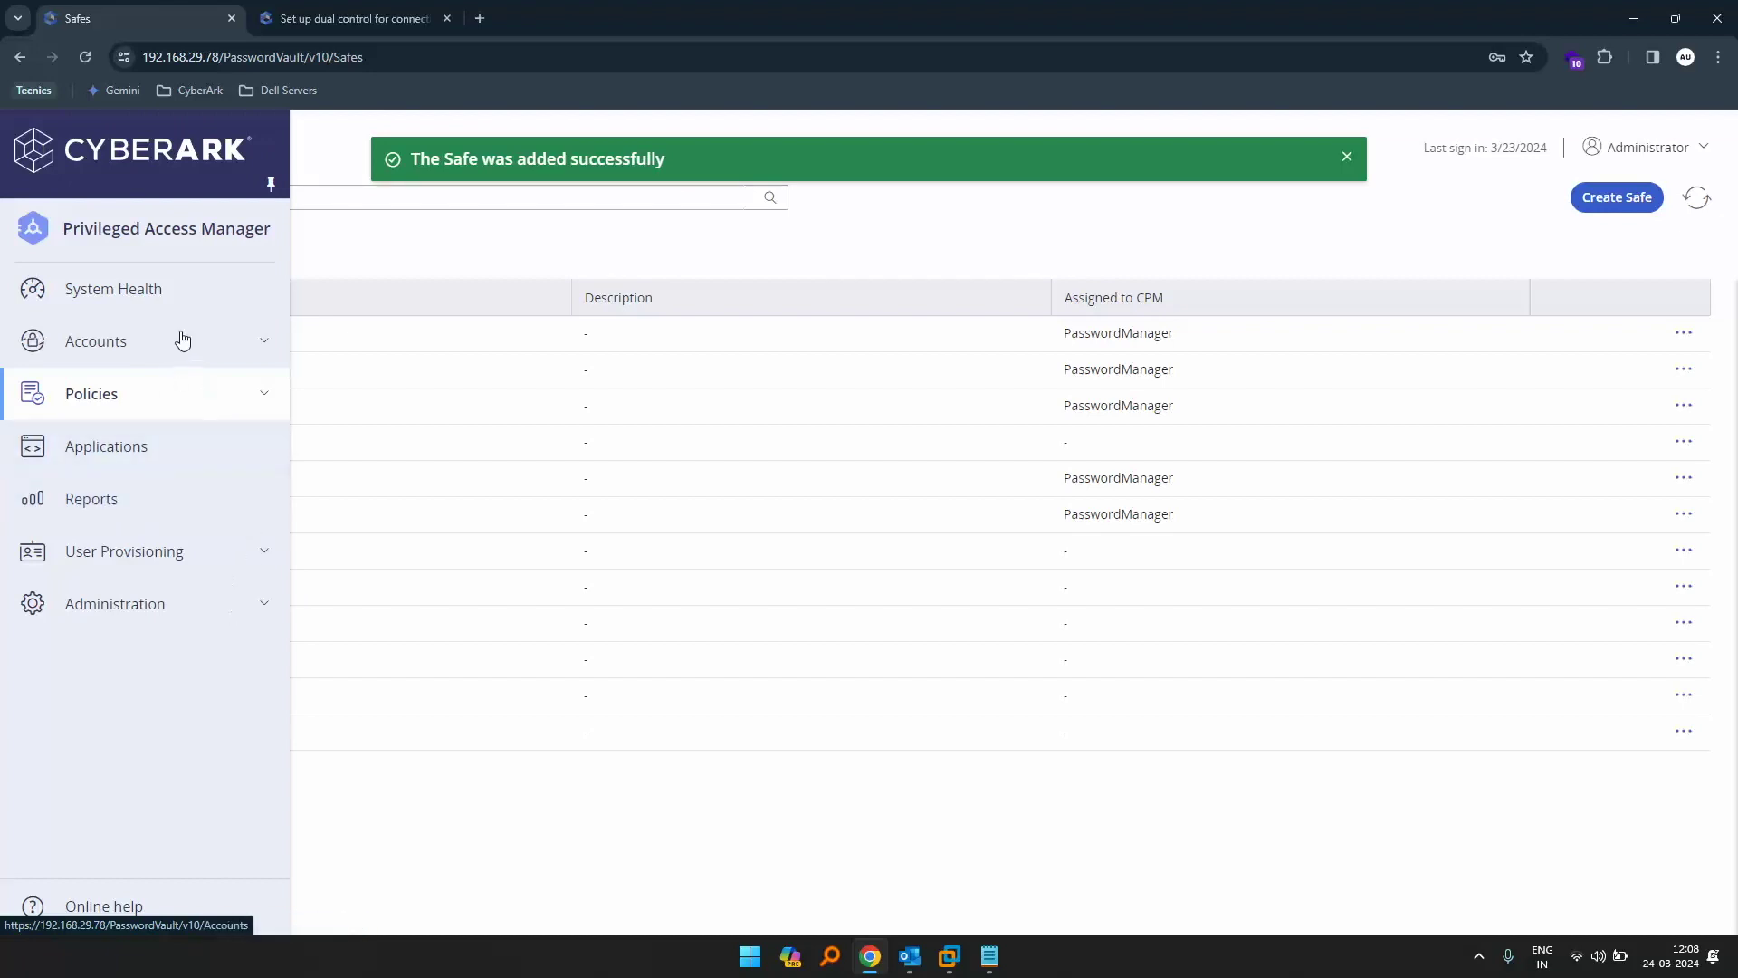
pyautogui.click(148, 349)
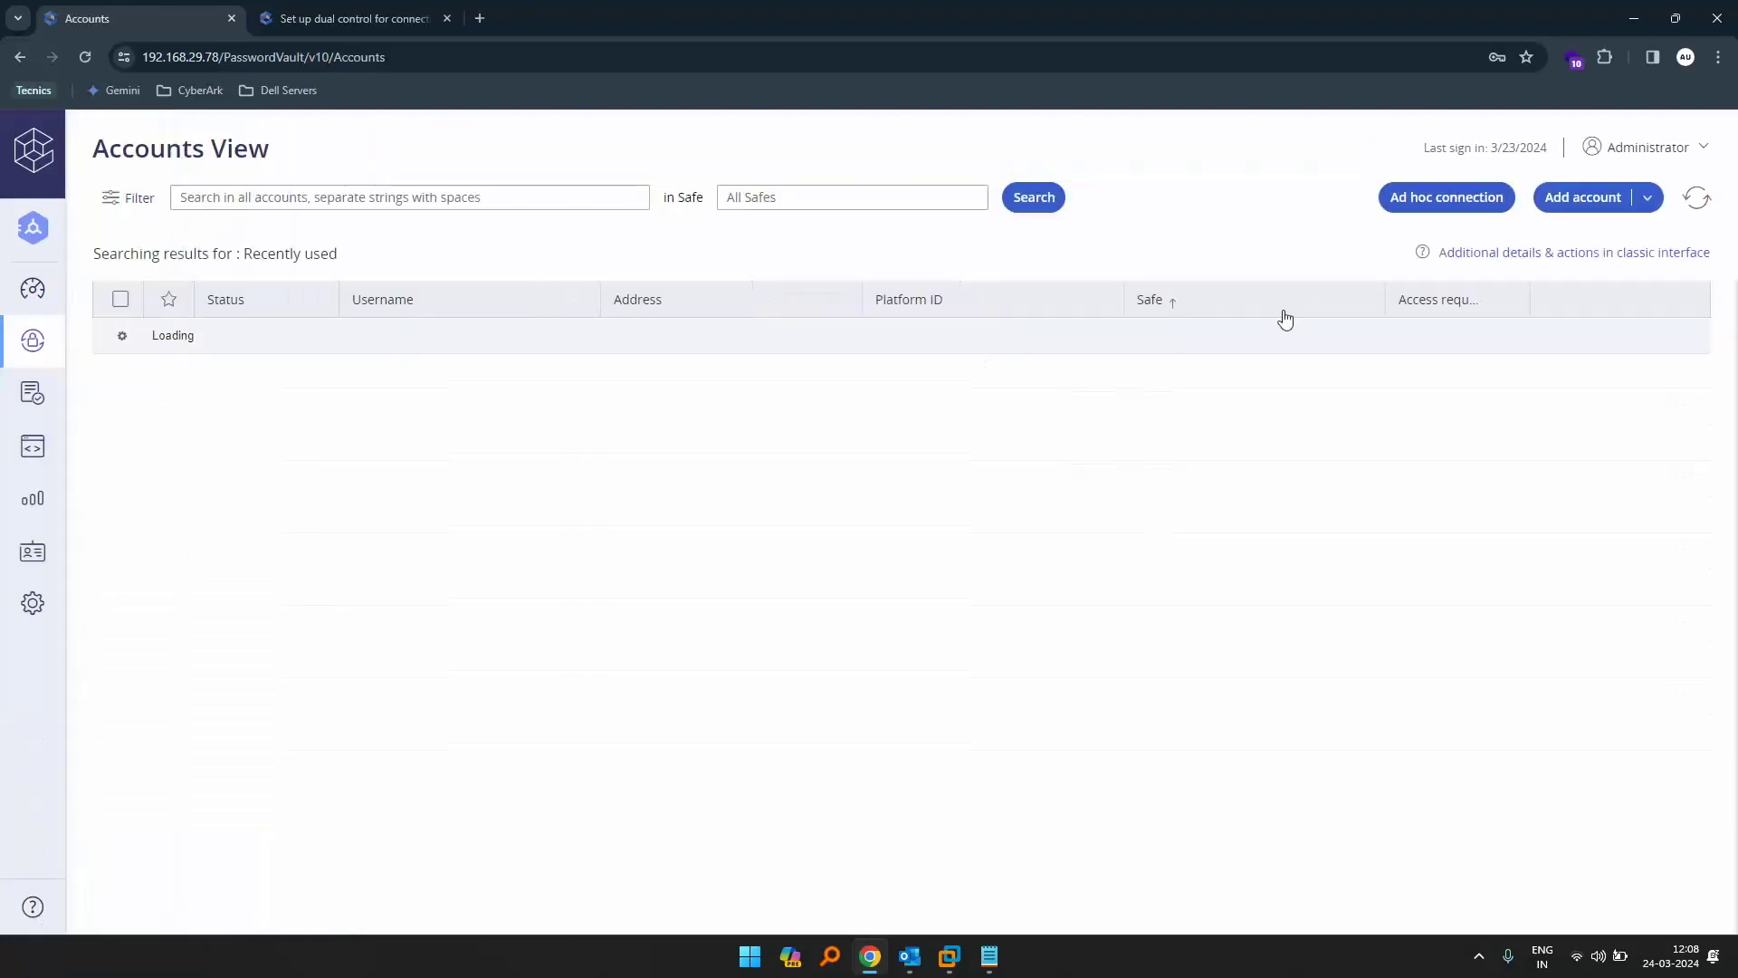
pyautogui.click(1571, 201)
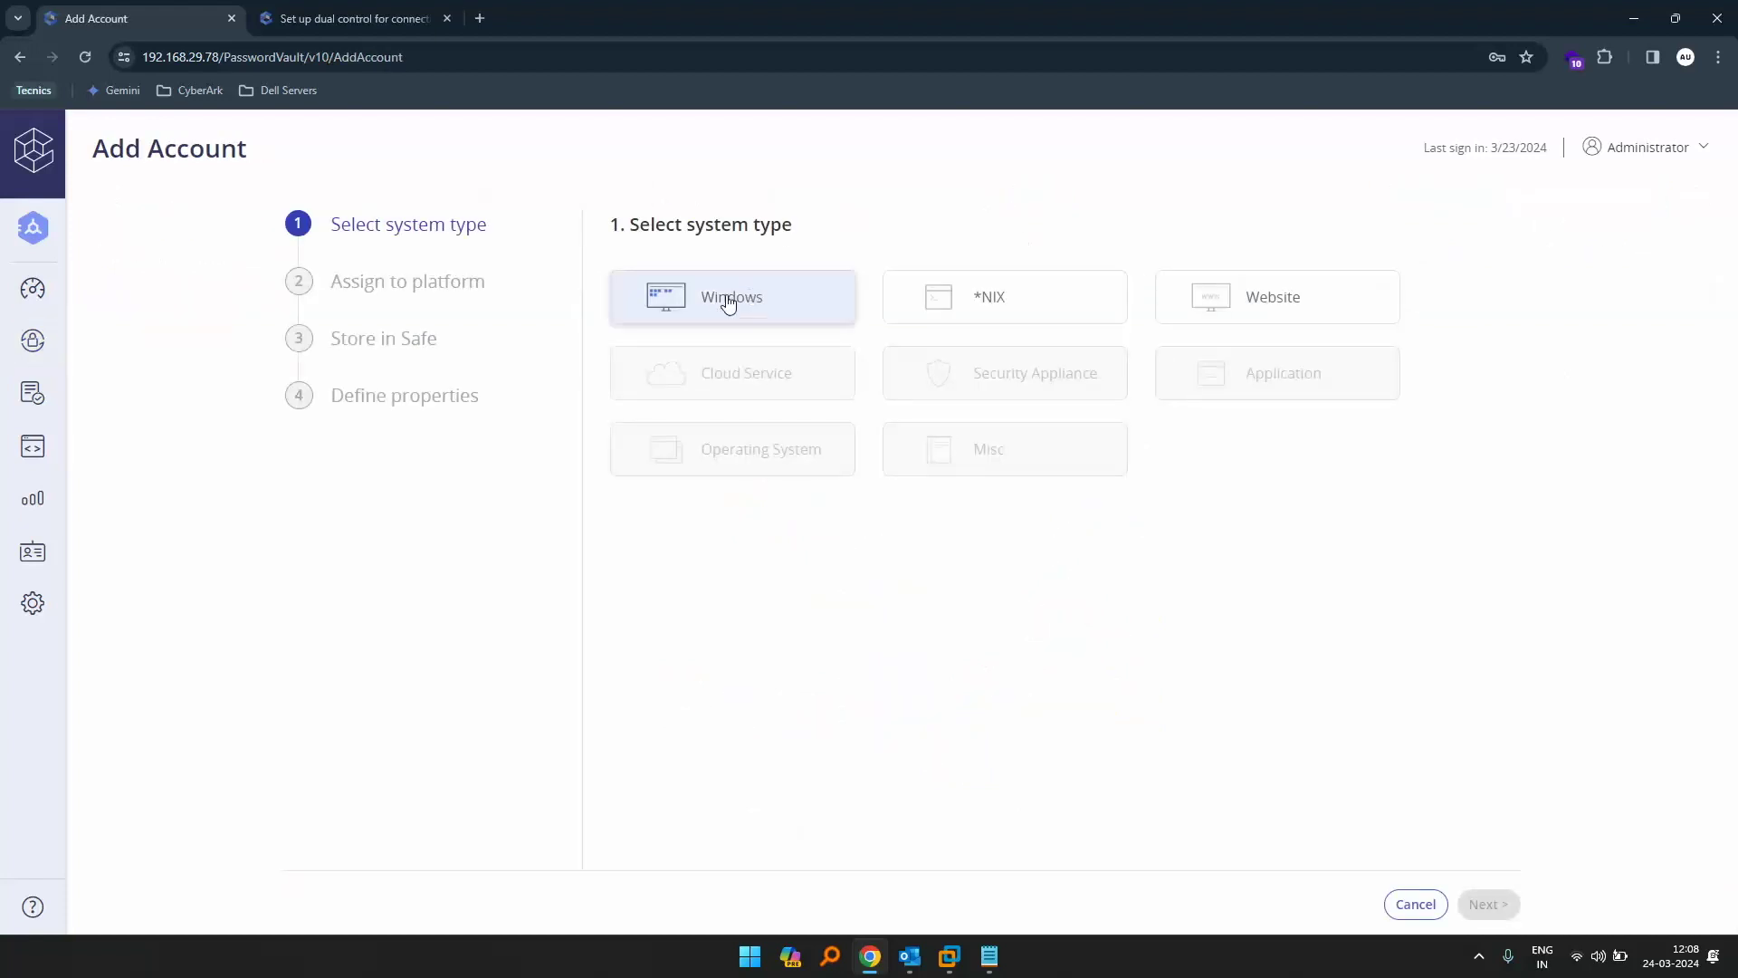
pyautogui.click(760, 302)
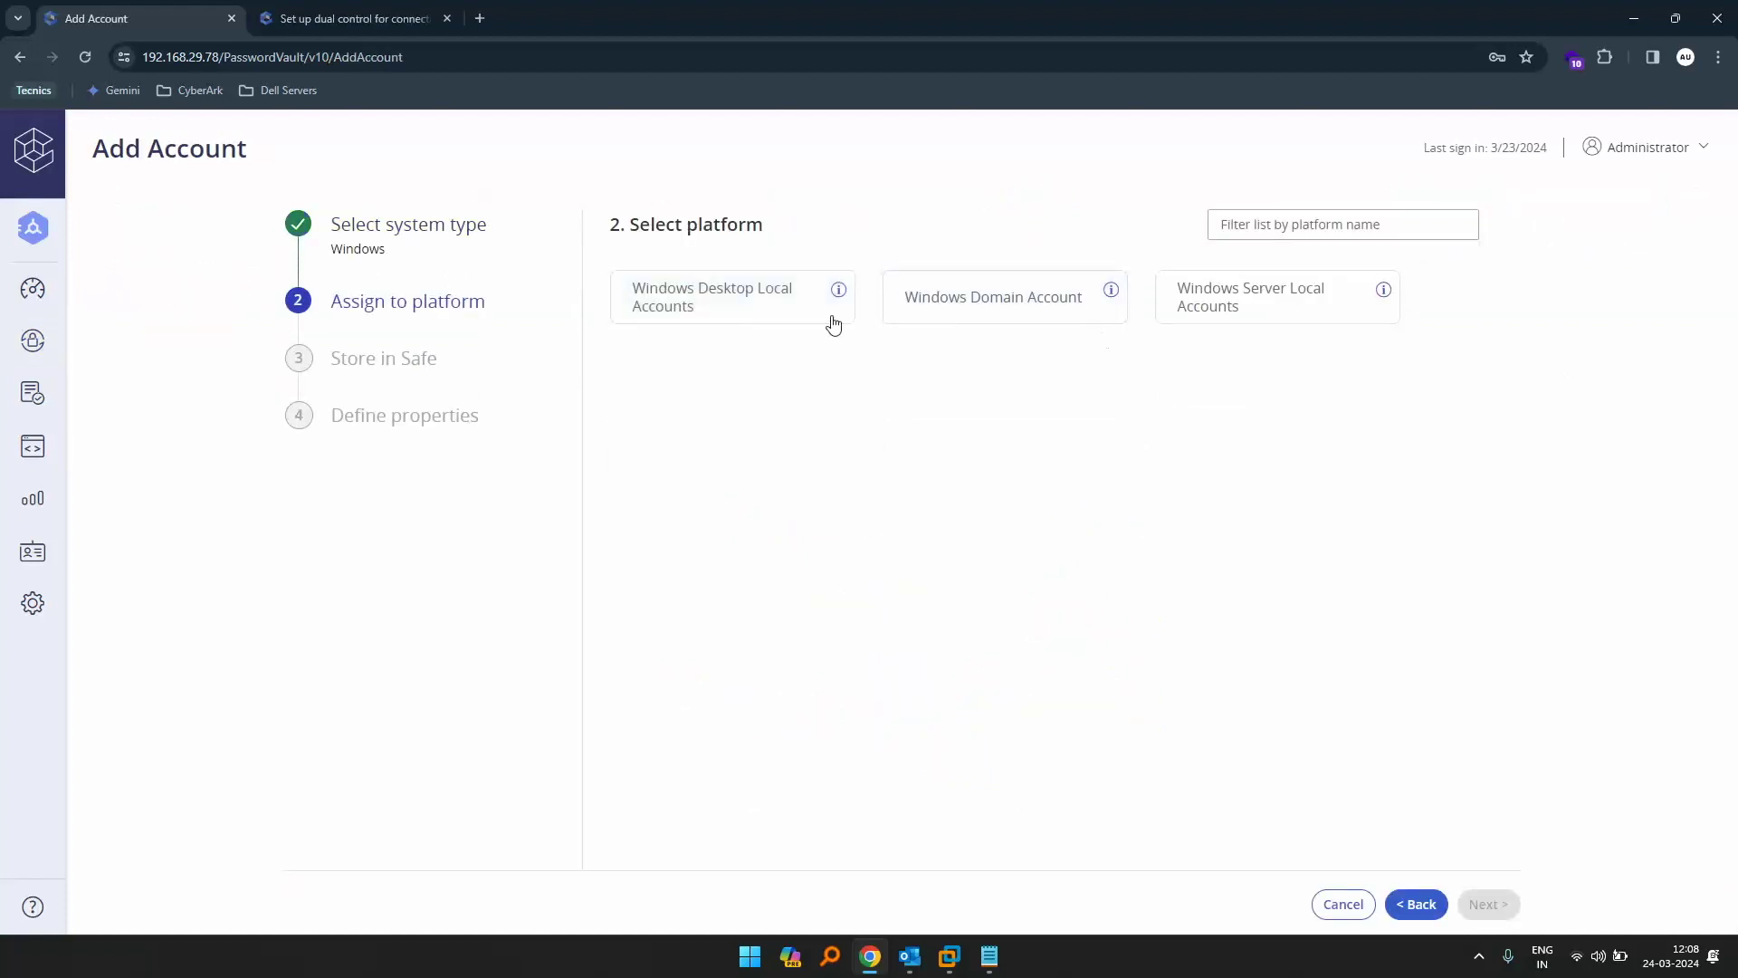
pyautogui.click(732, 311)
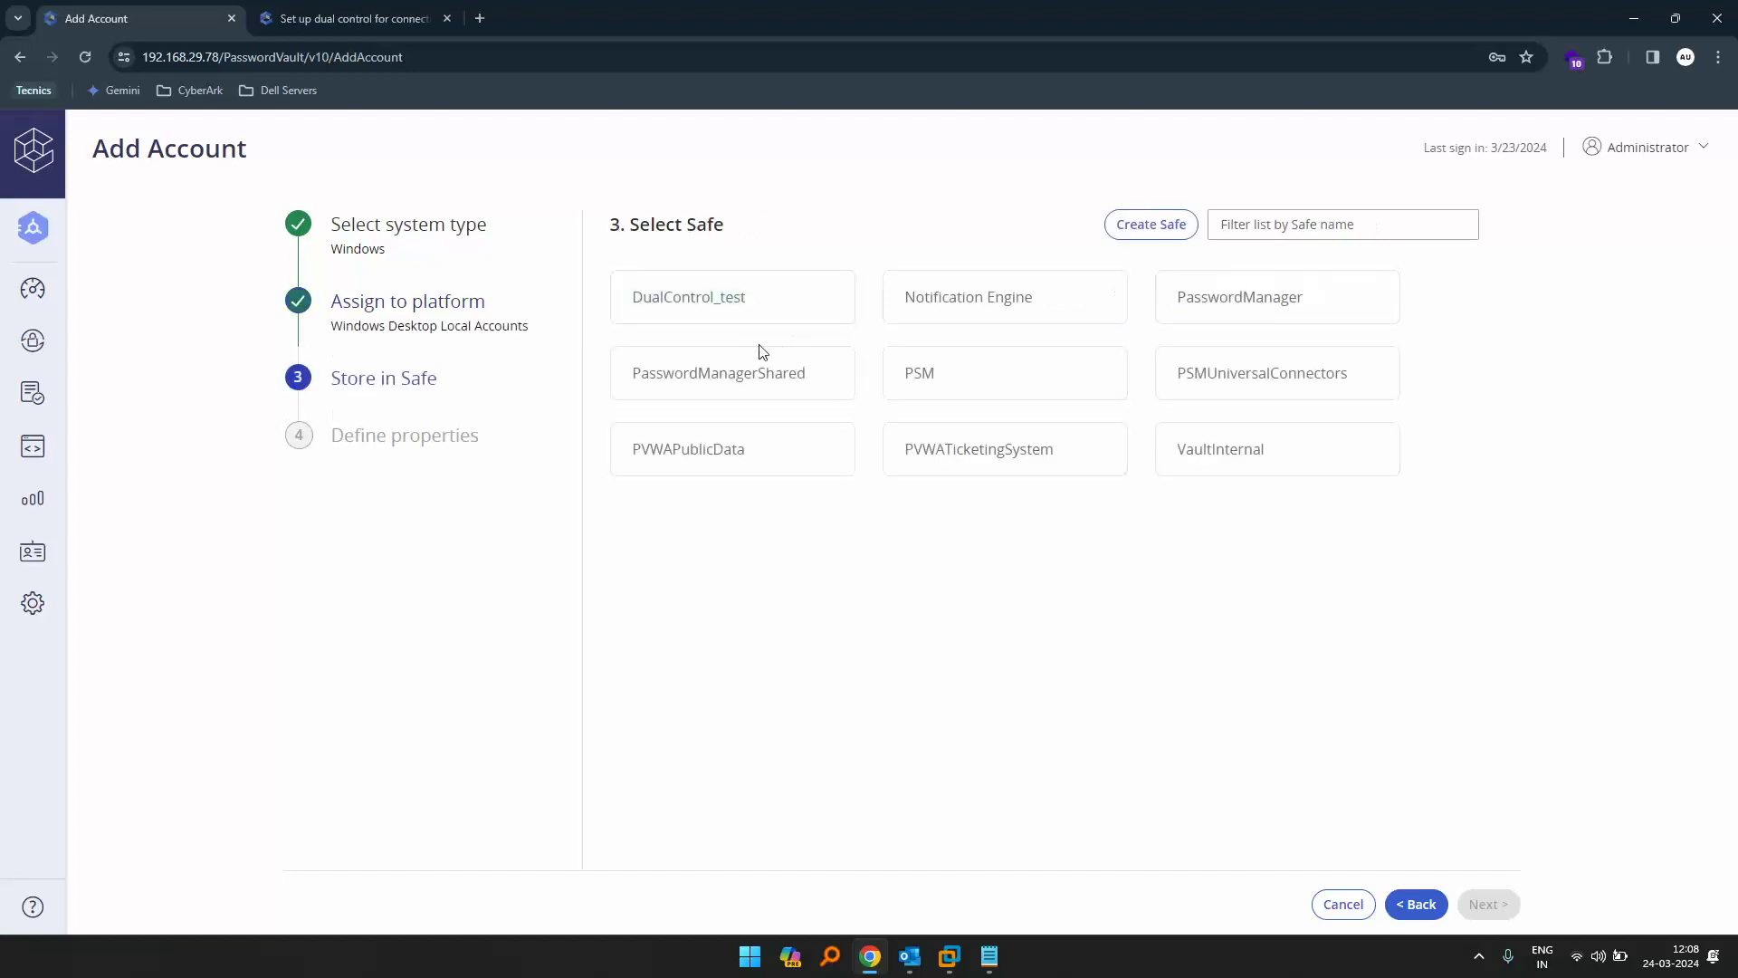
pyautogui.click(709, 312)
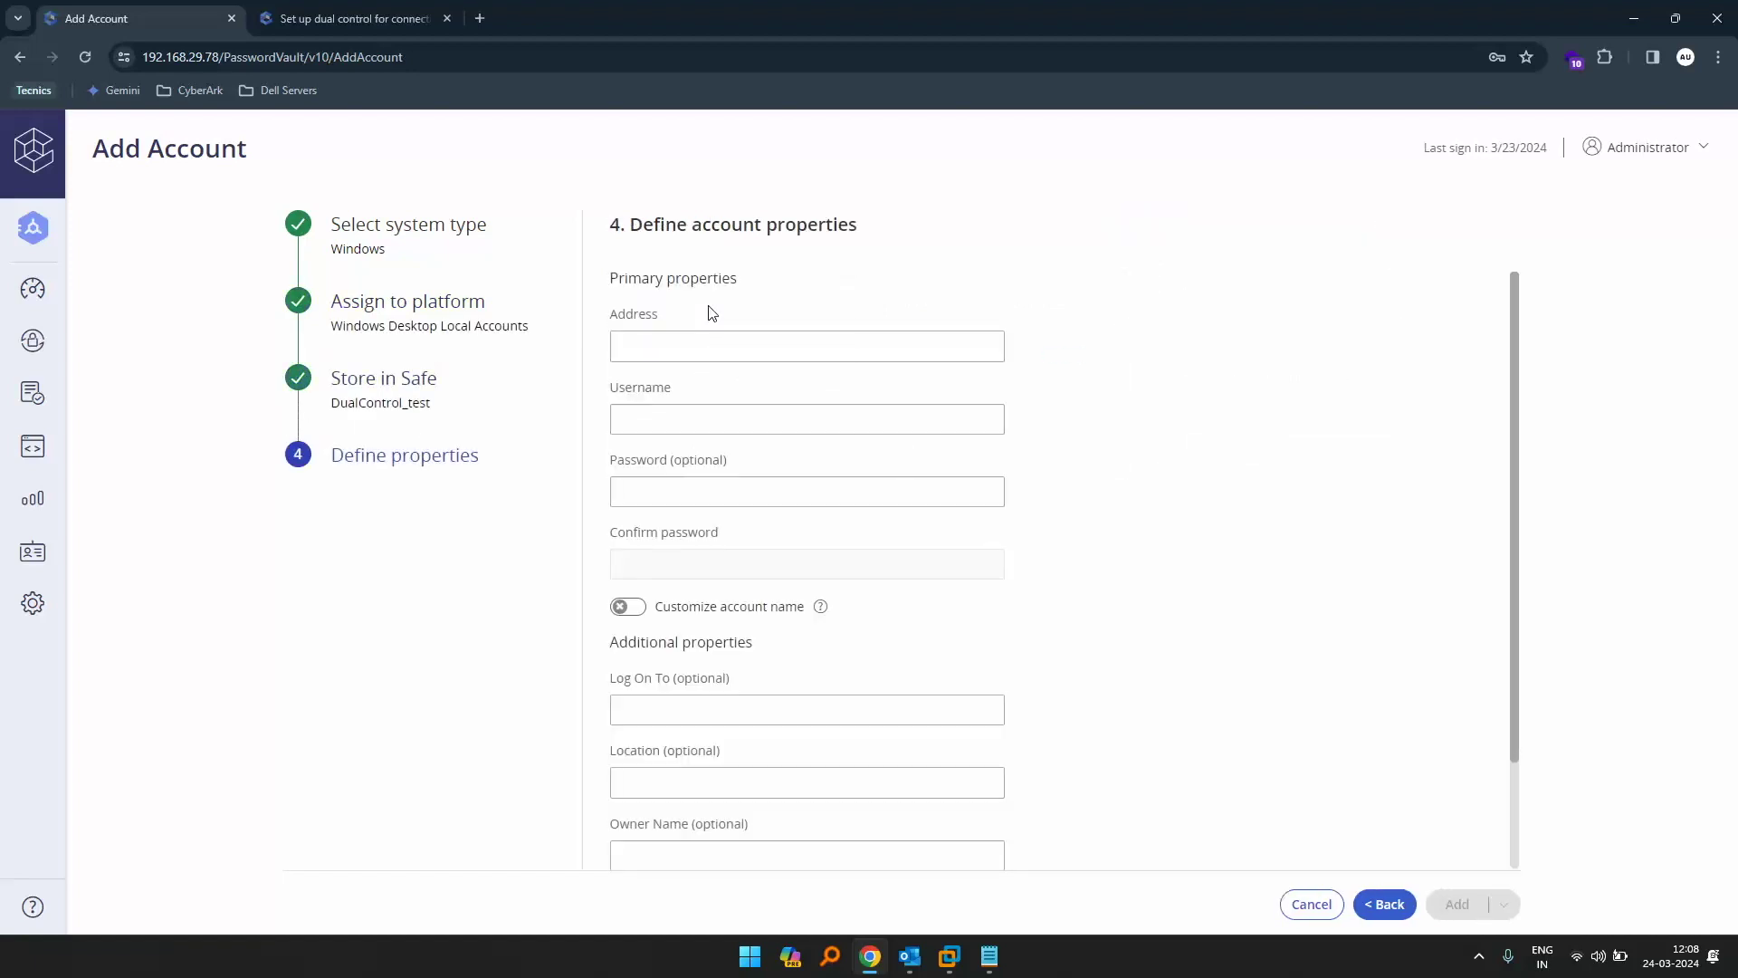
# - Switch to the CyberArk - AD virtual machine and copy its IPv4 address from the Command Prompt output
pyautogui.moveTo(949, 956)
pyautogui.click(755, 851)
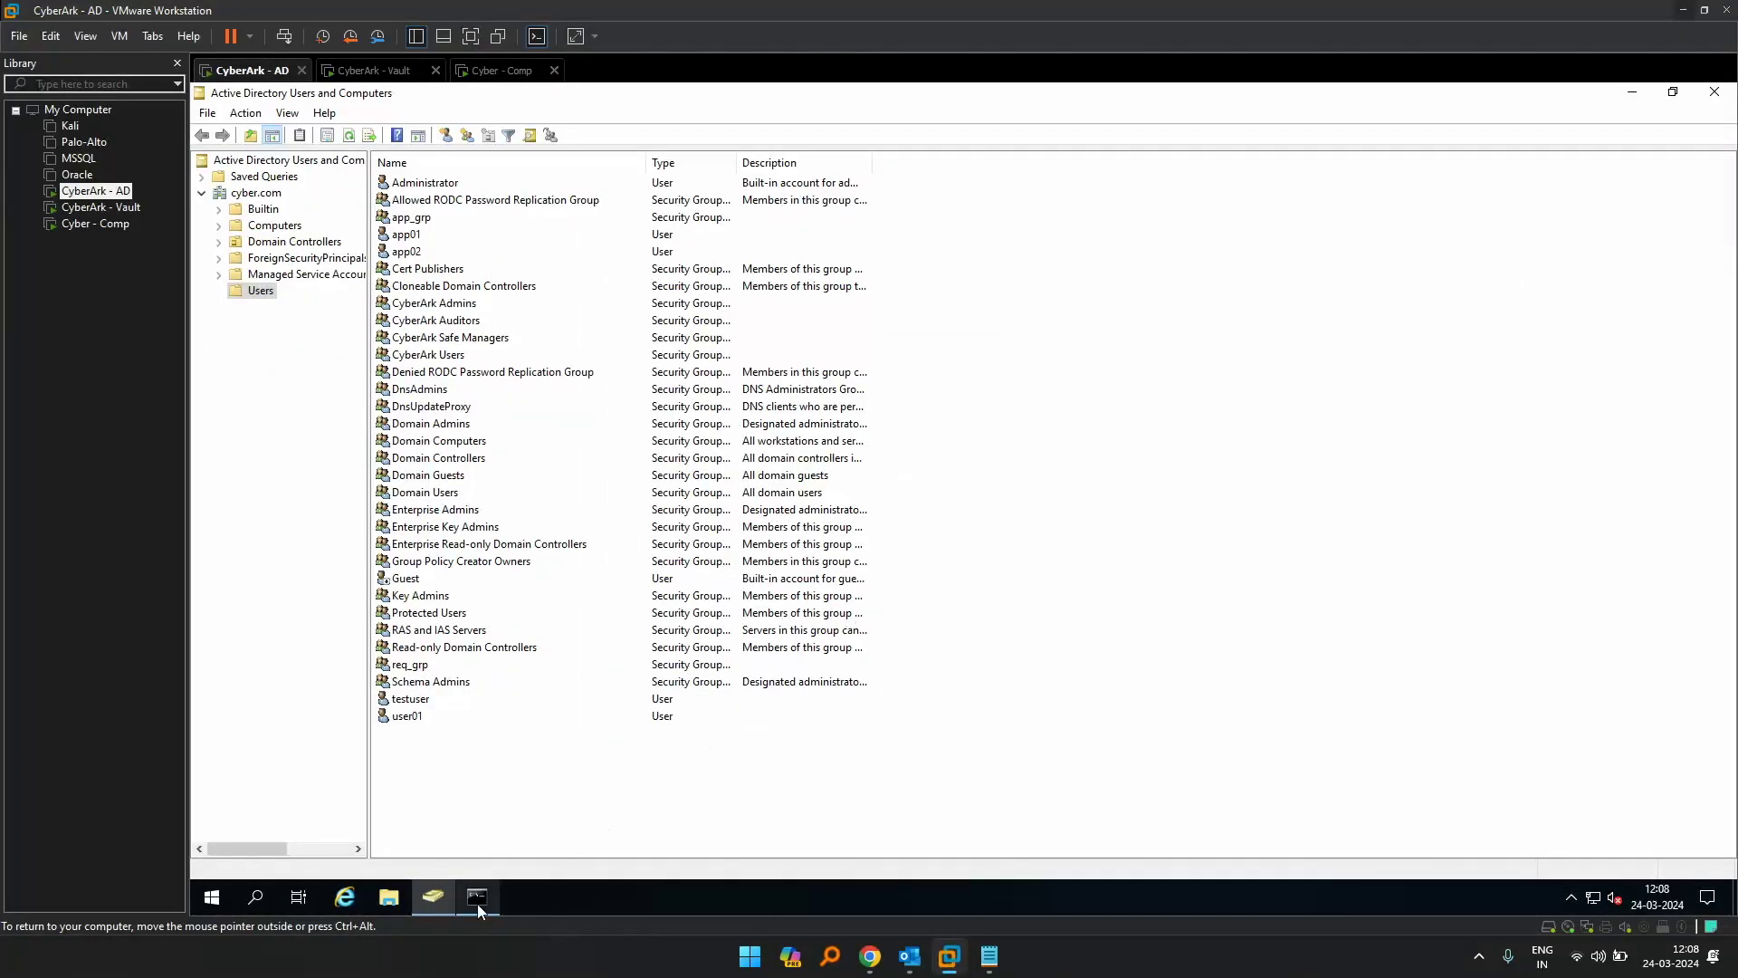
pyautogui.moveTo(481, 906)
pyautogui.click(480, 811)
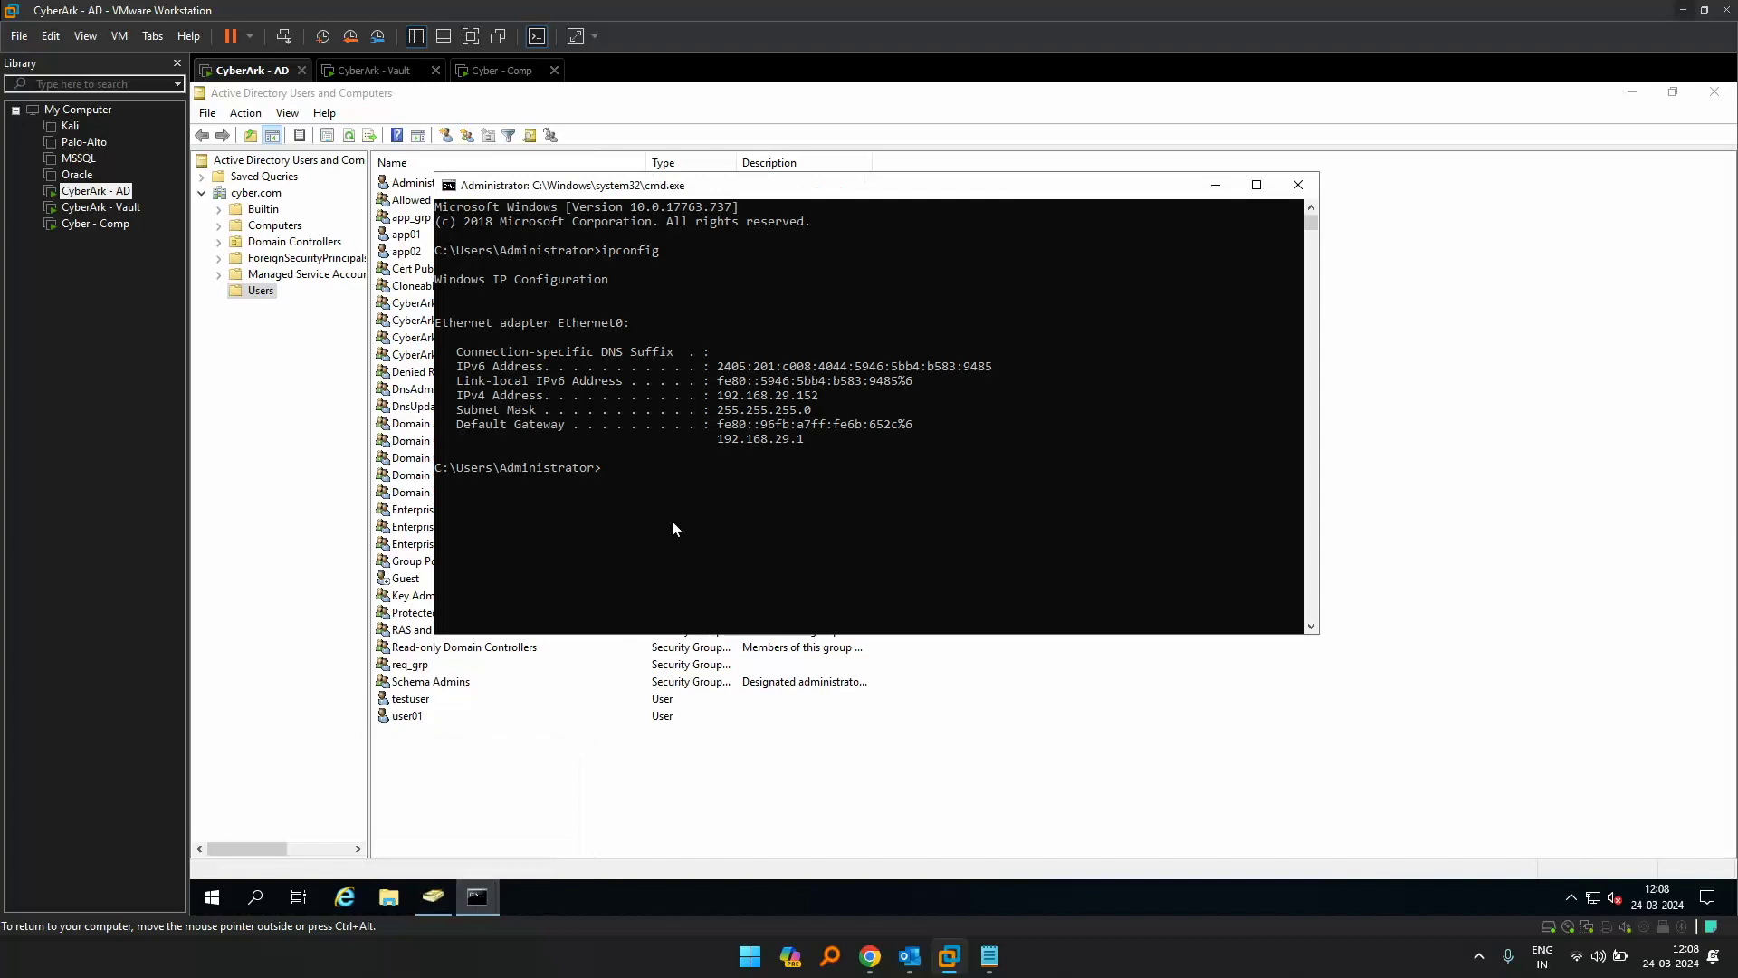
pyautogui.moveTo(719, 396); pyautogui.dragTo(808, 399)
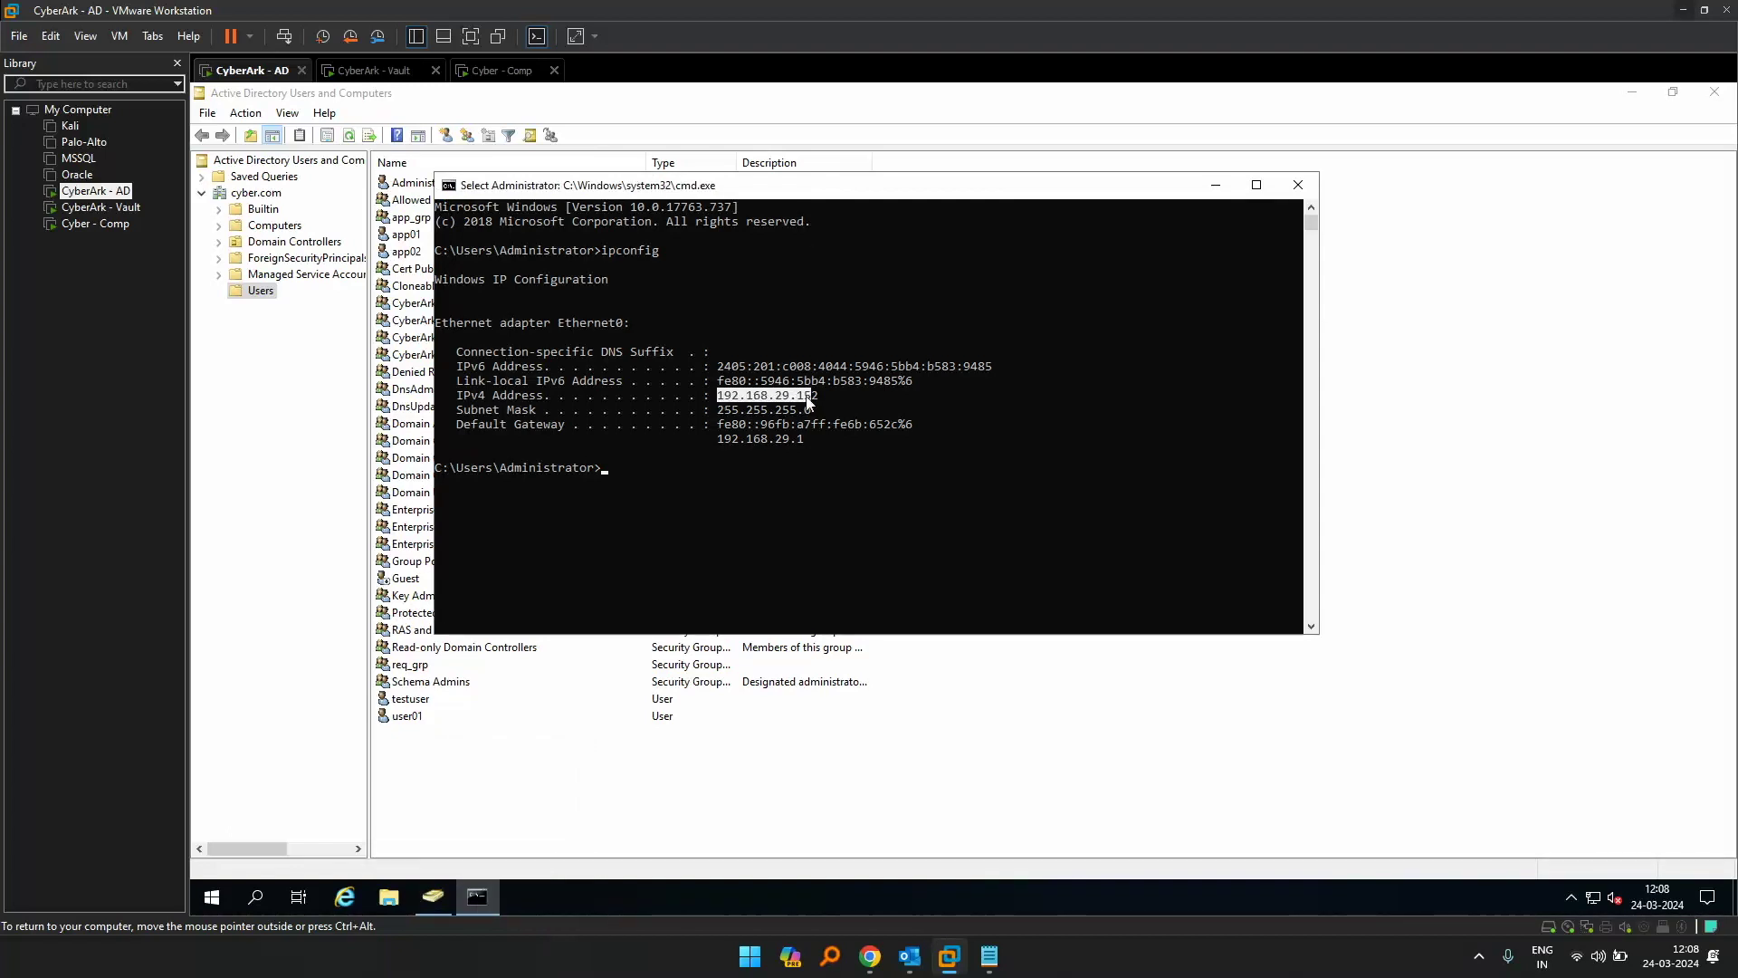
pyautogui.rightClick(808, 400)
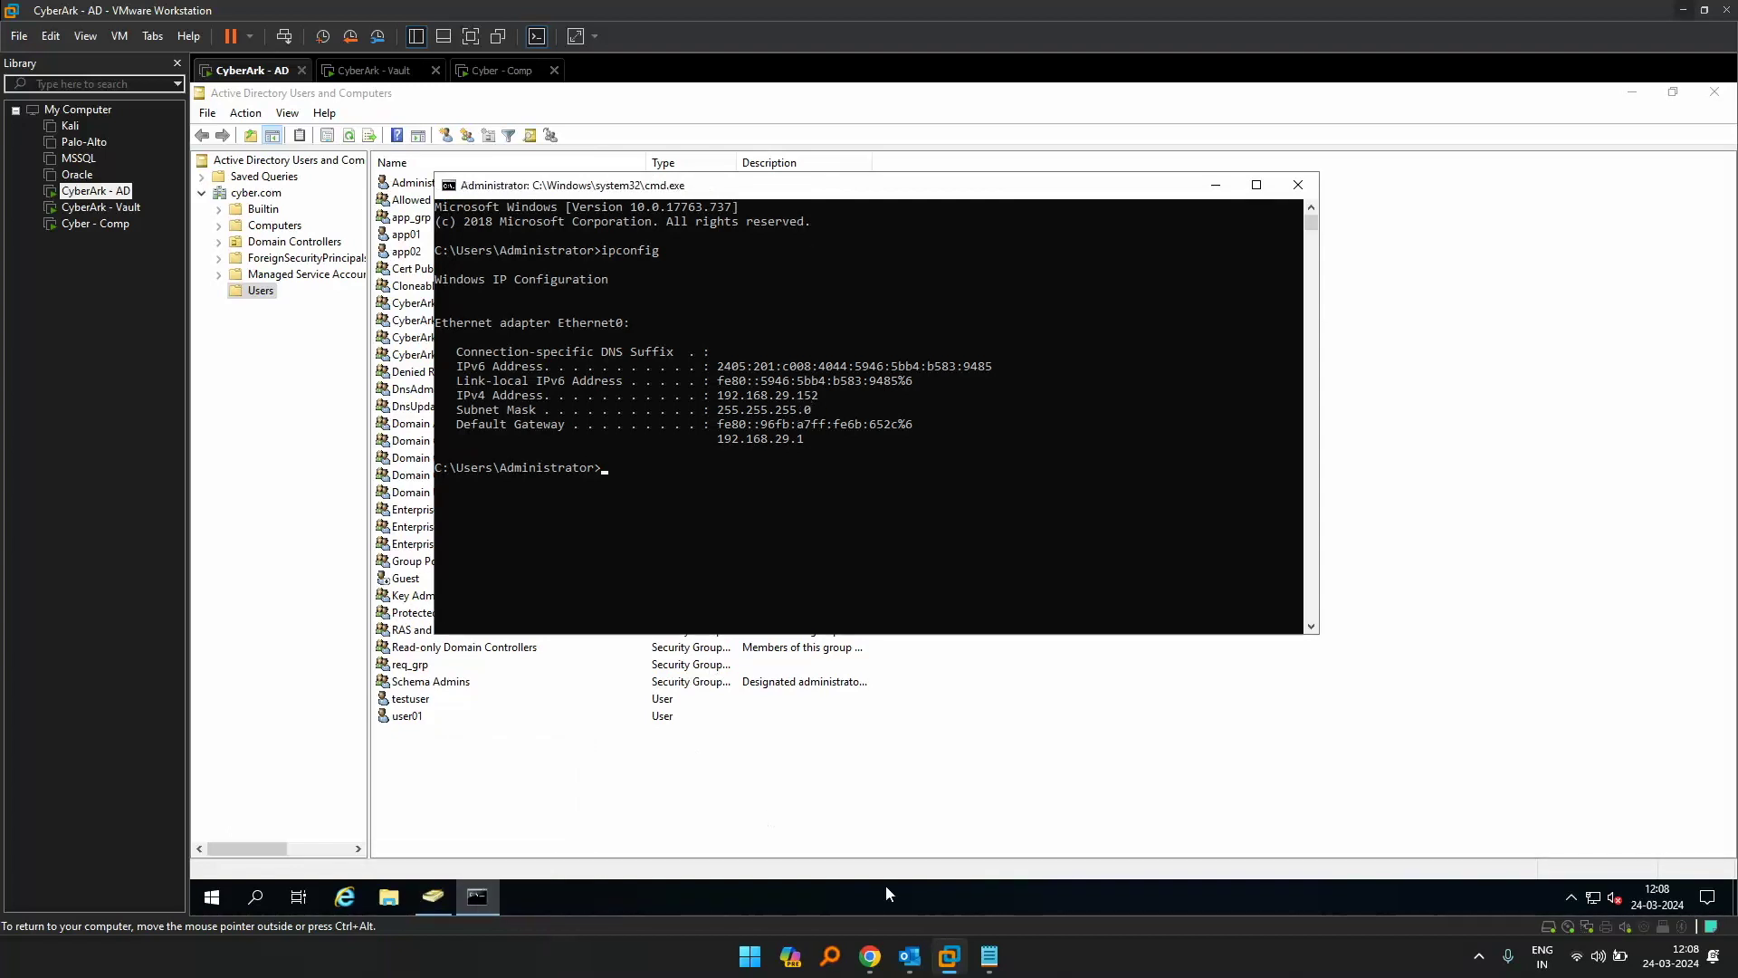
# - Back in Chrome, set the account address to 192.168.29.152 and username to administrator, and enter and confirm the account password
pyautogui.click(869, 956)
pyautogui.write('192.168.29.152')
pyautogui.click(750, 421)
pyautogui.write('administrator')
pyautogui.press('Tab')
pyautogui.write('•••••••••••')
pyautogui.press('Tab')
pyautogui.write('•••••••••••')
pyautogui.click(1258, 501)
# - Turn off automatic password management for the new account and add it
pyautogui.moveTo(1521, 489); pyautogui.dragTo(1517, 601)
pyautogui.click(634, 807)
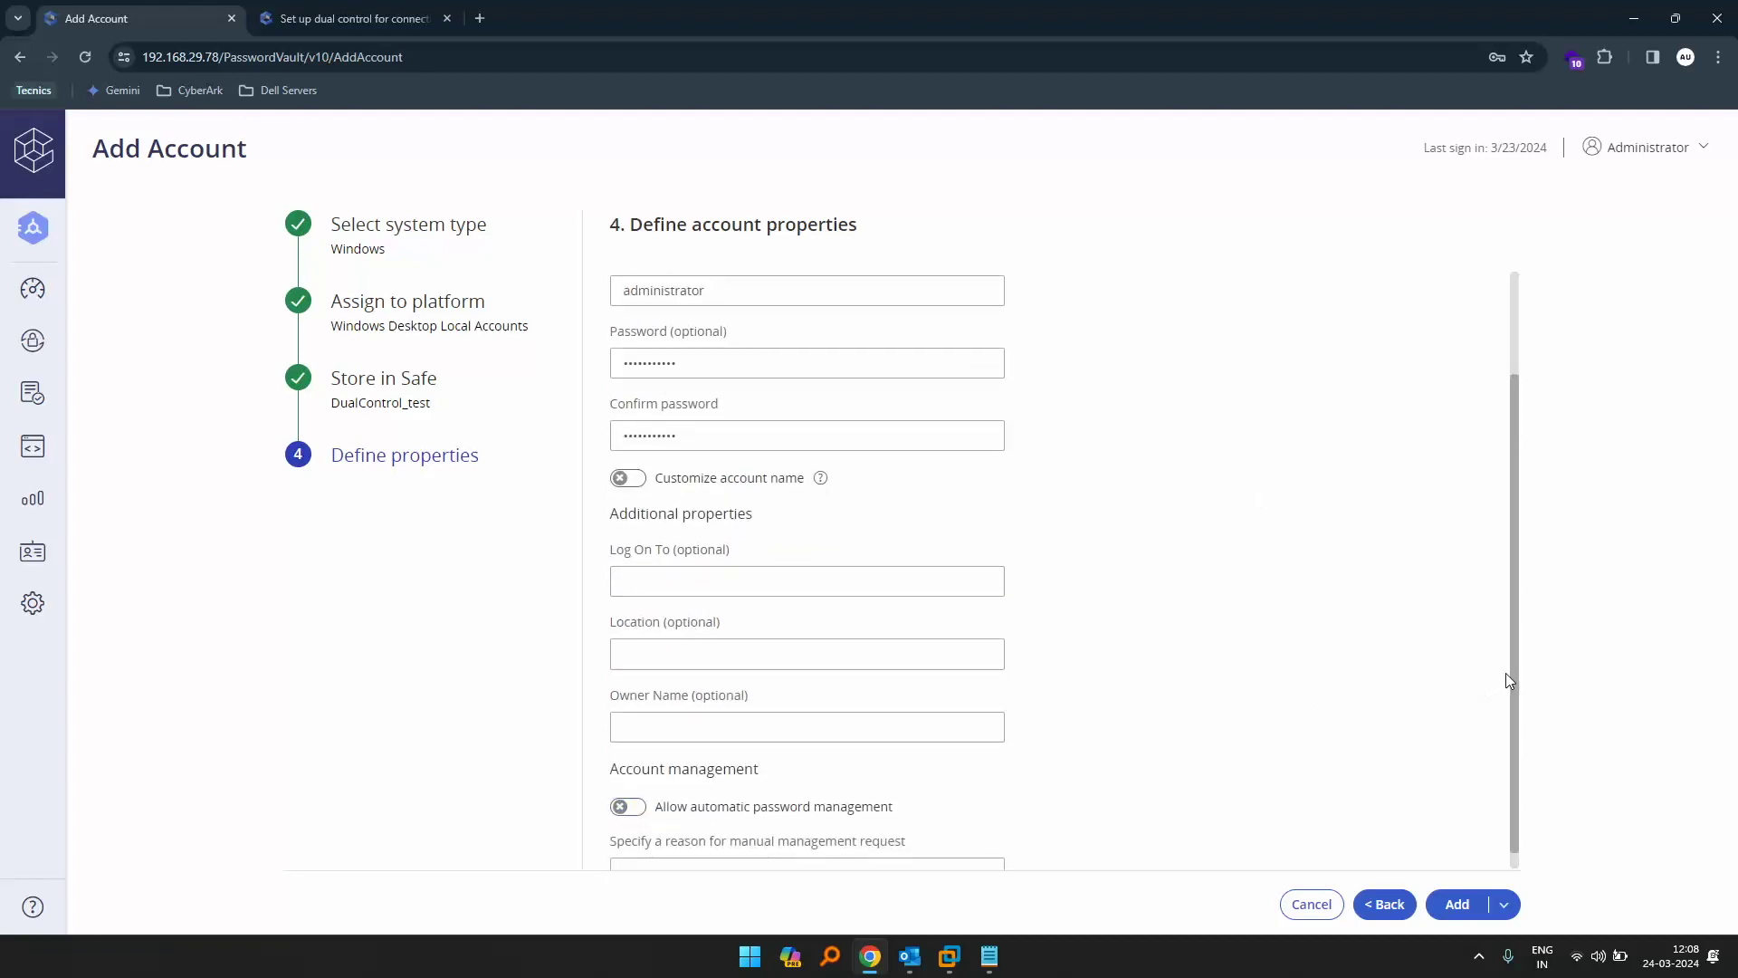
pyautogui.scroll(2, 1513, 730)
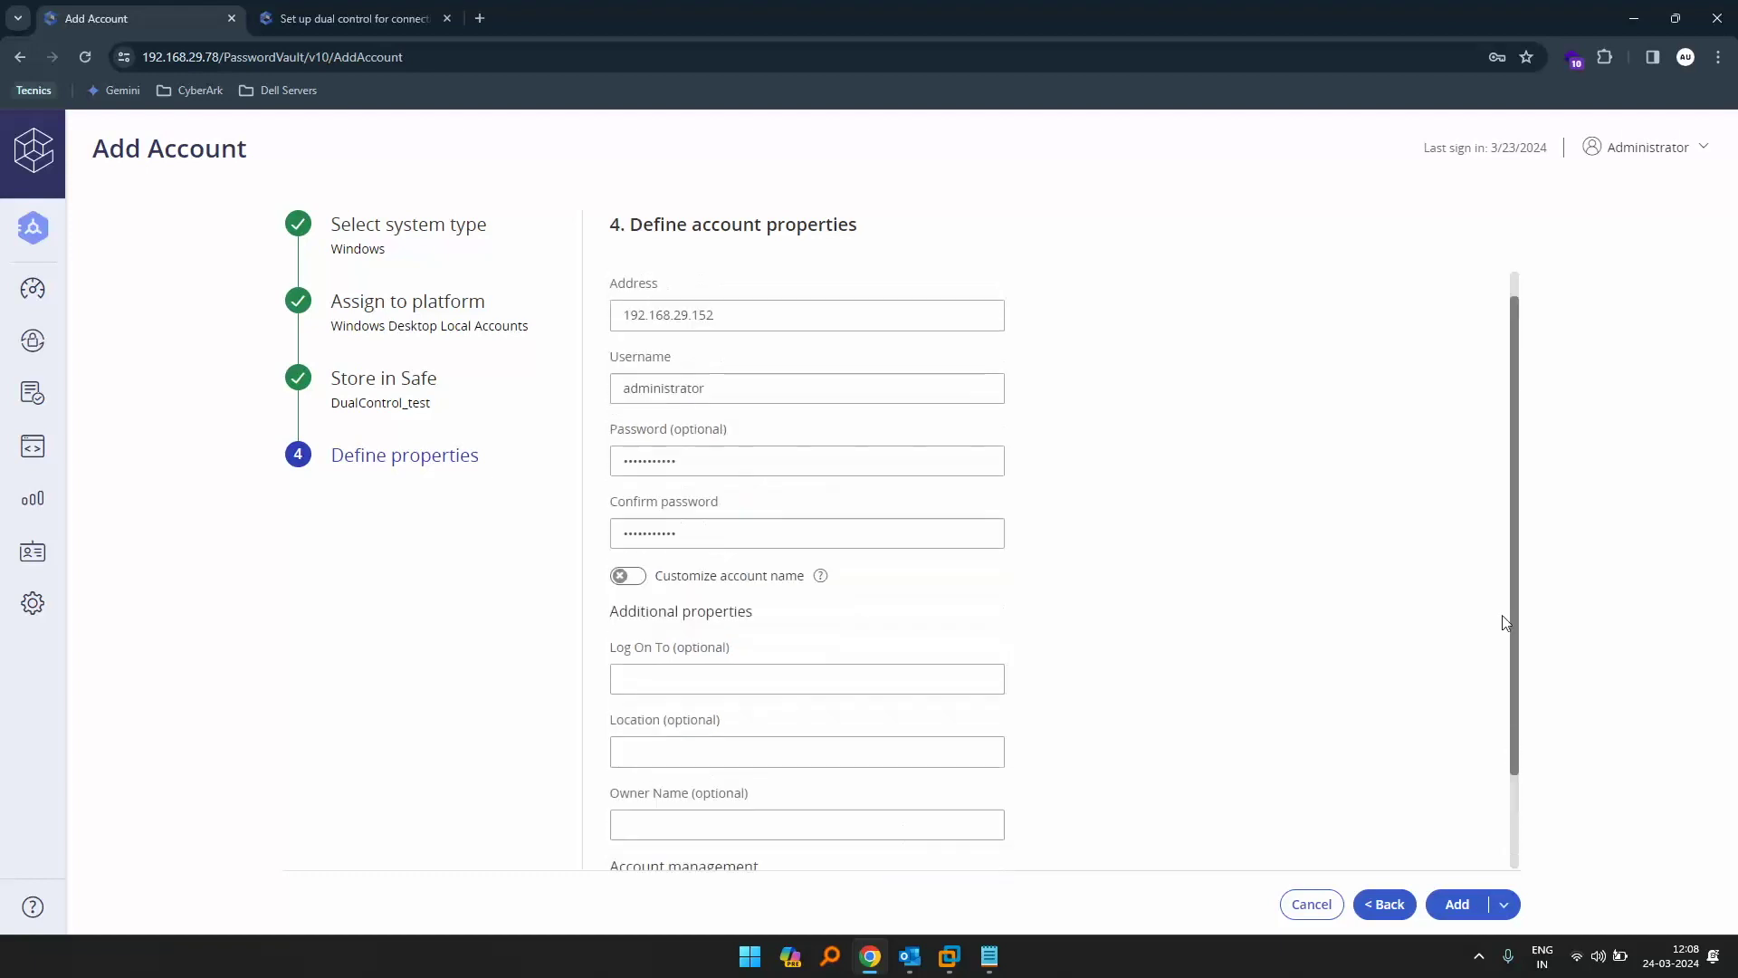
pyautogui.click(1455, 904)
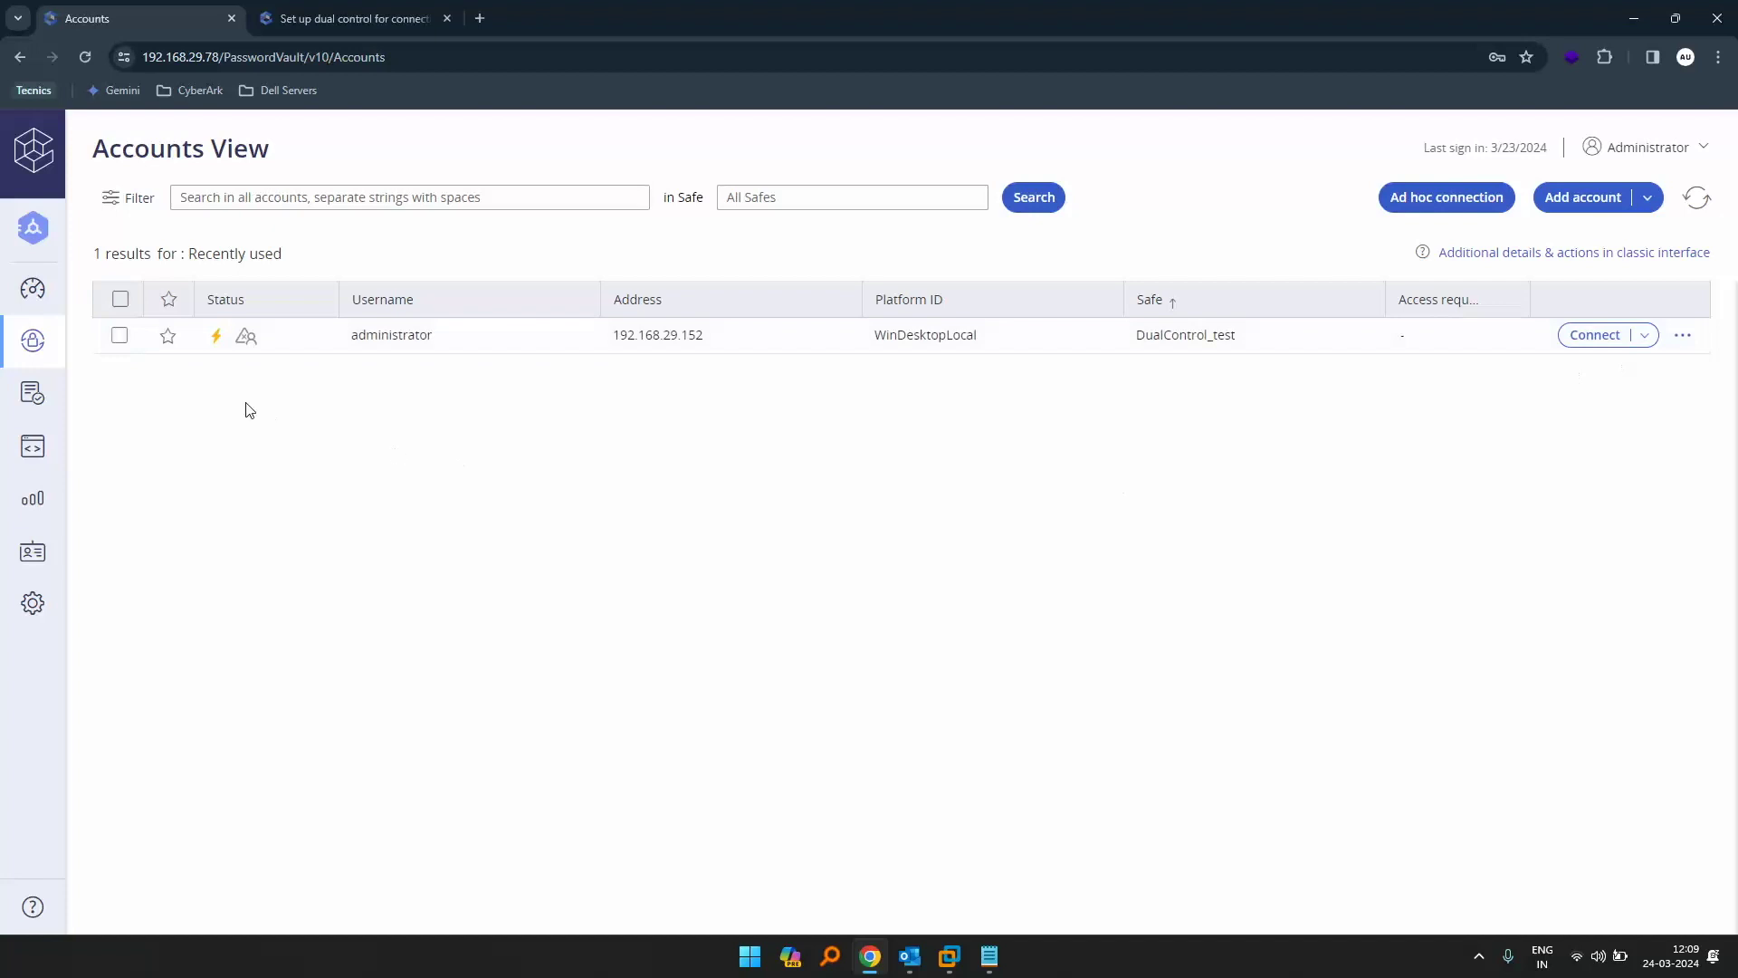
# - Open the Master Policy and select the rule requiring dual control password access approval
pyautogui.moveTo(33, 398)
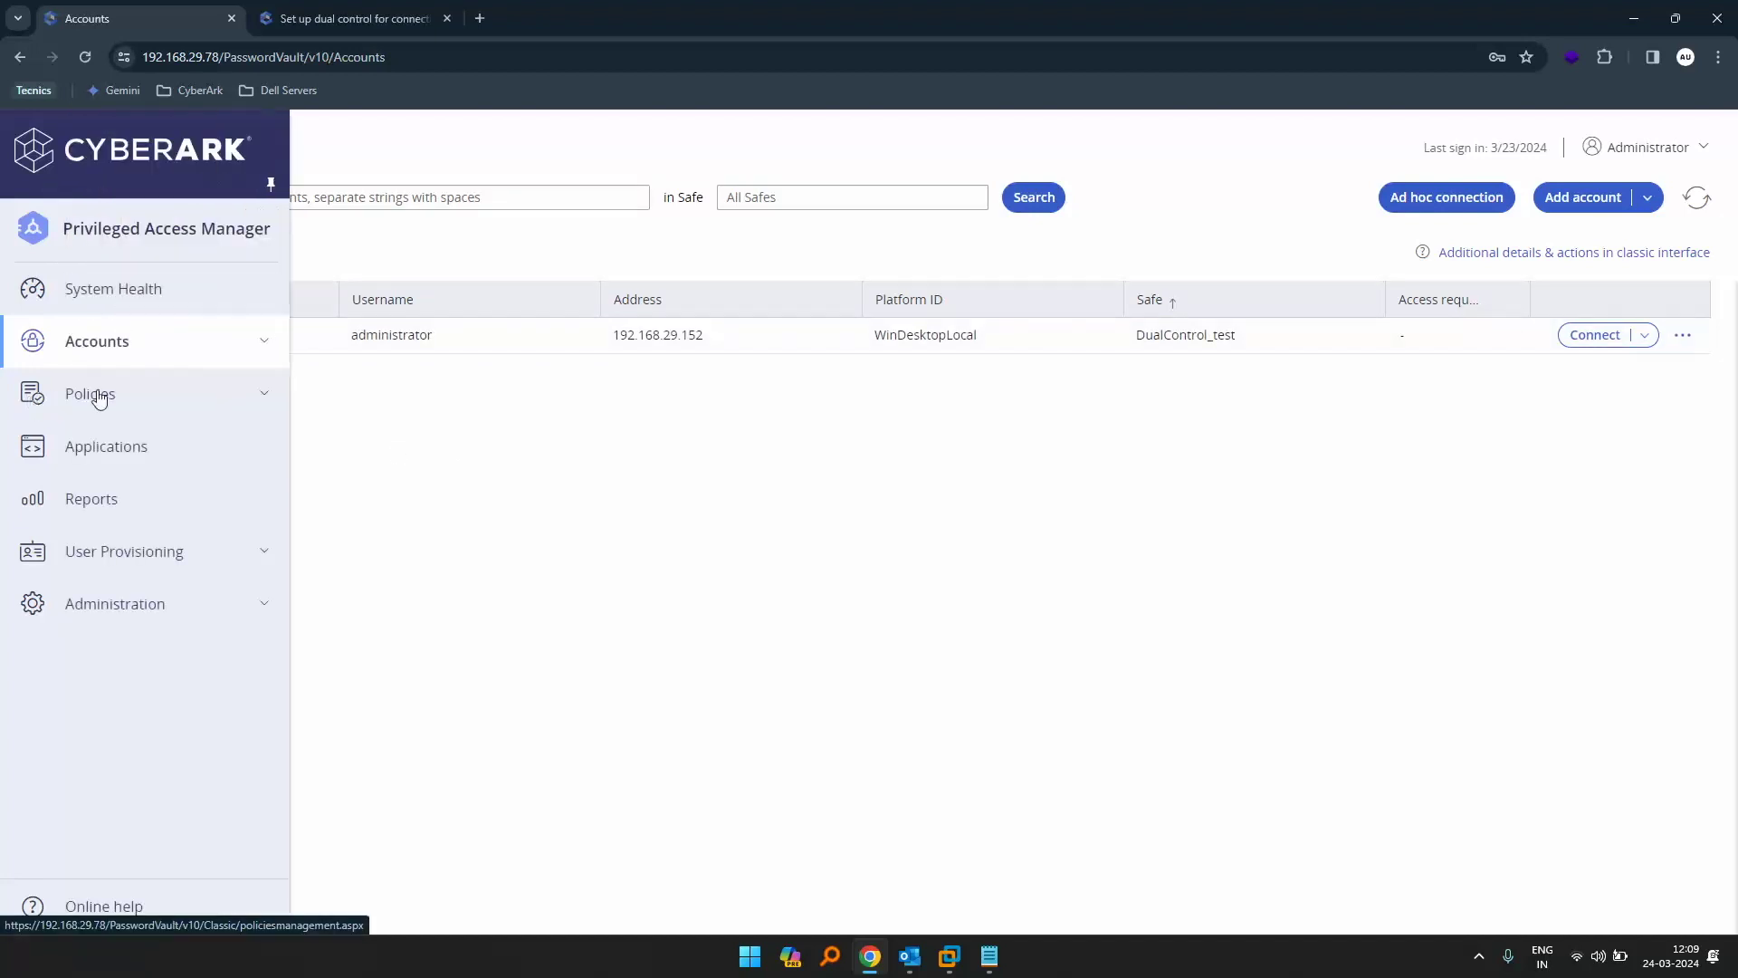
pyautogui.click(263, 397)
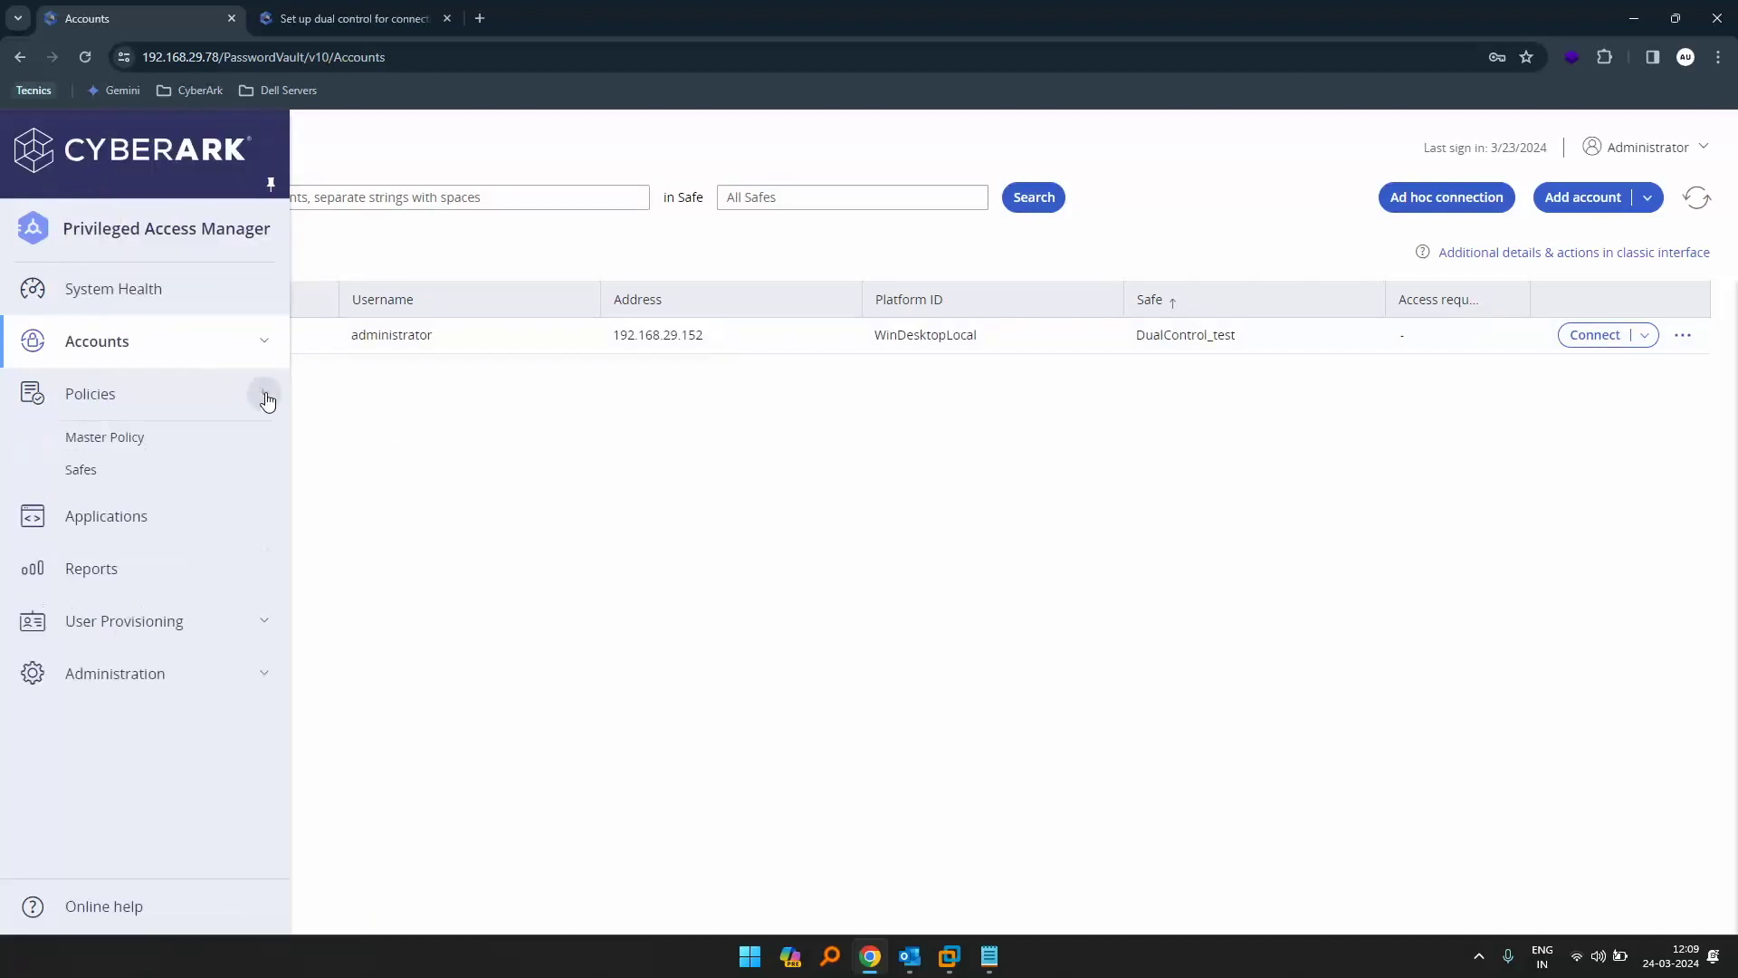
pyautogui.click(140, 438)
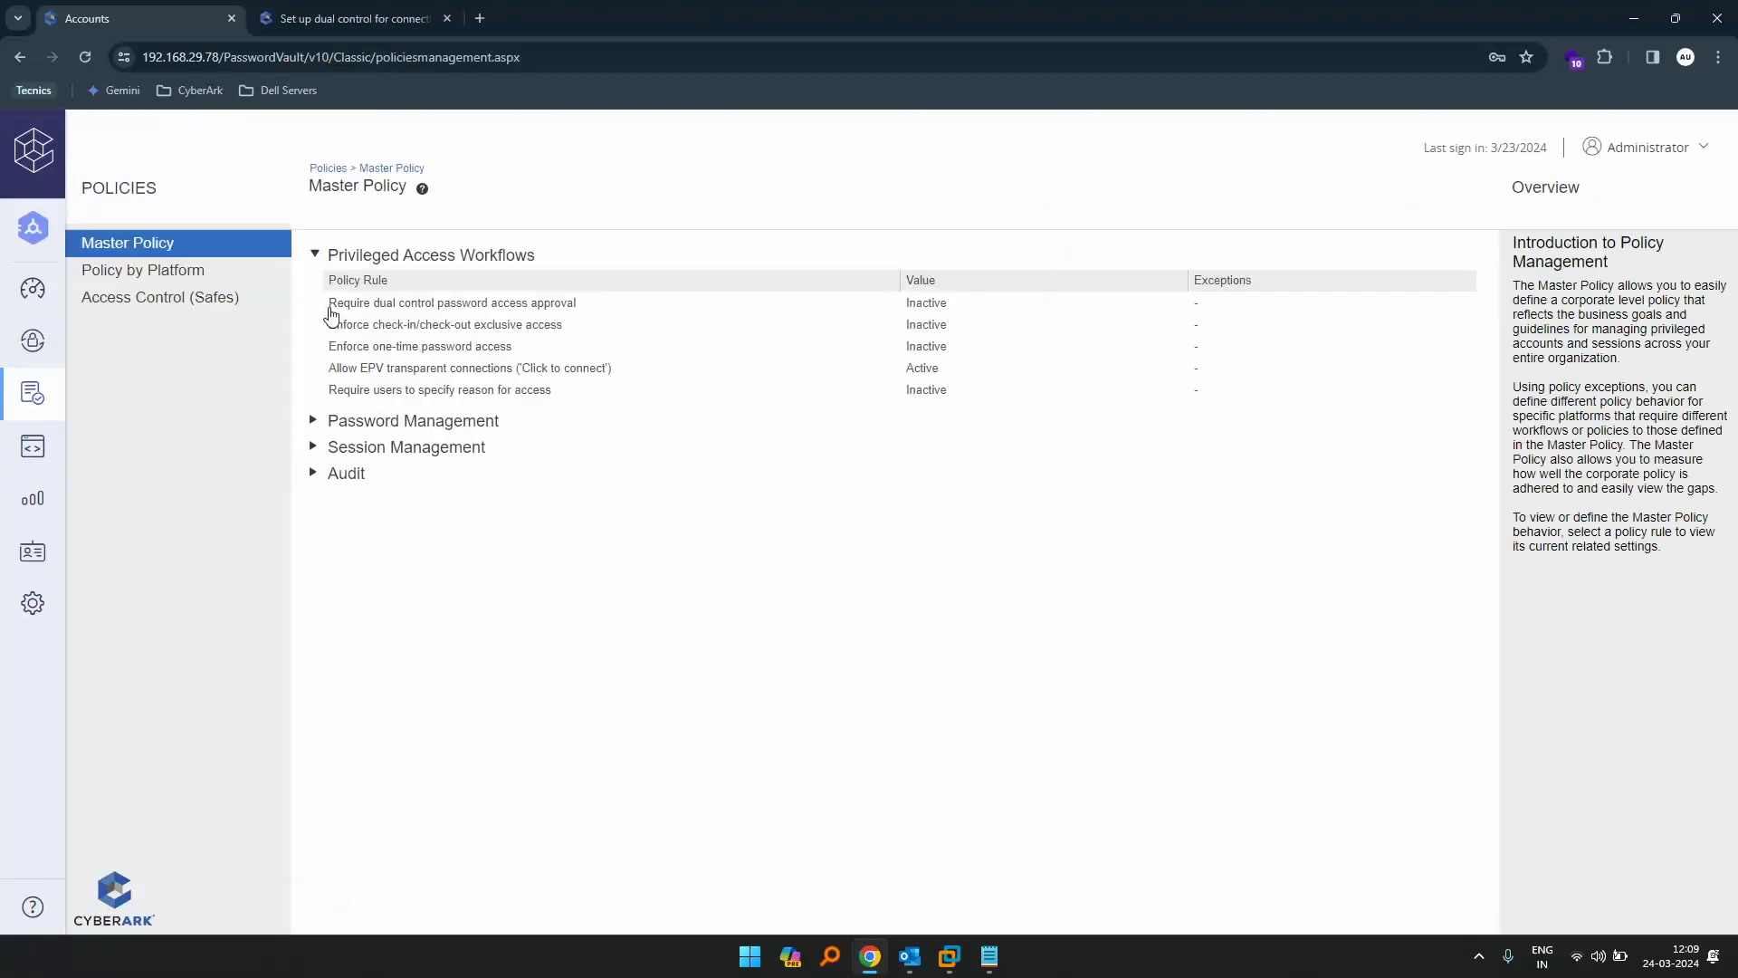
pyautogui.click(317, 420)
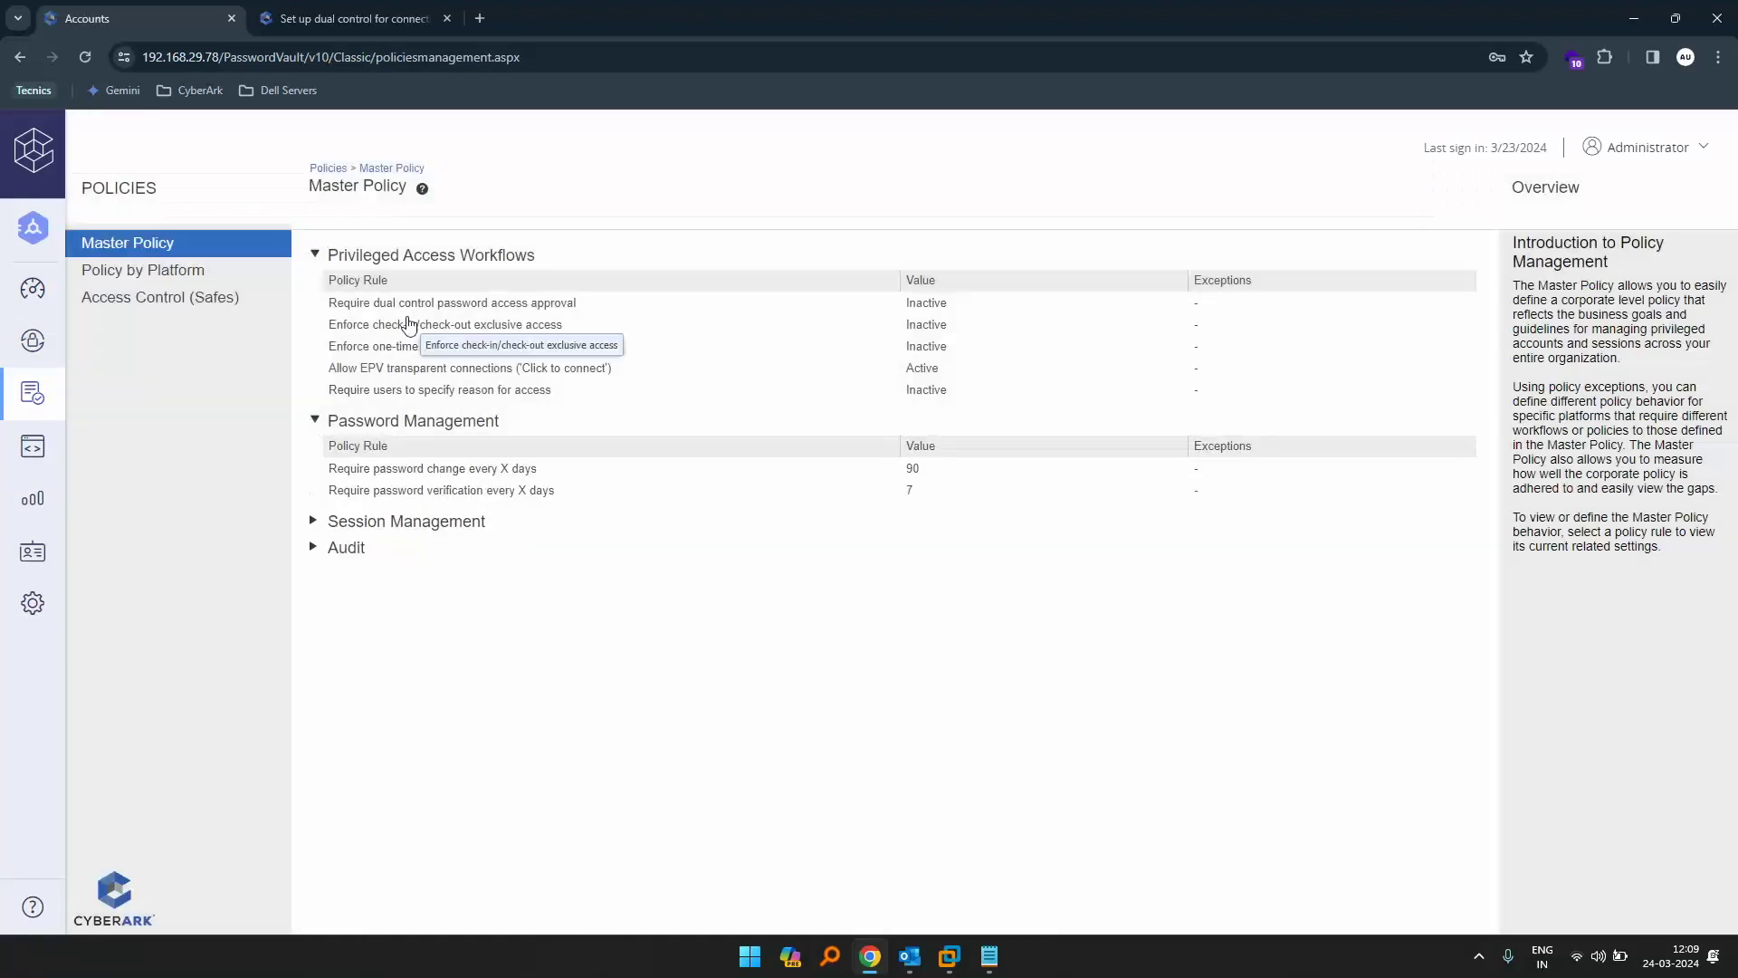
pyautogui.click(551, 304)
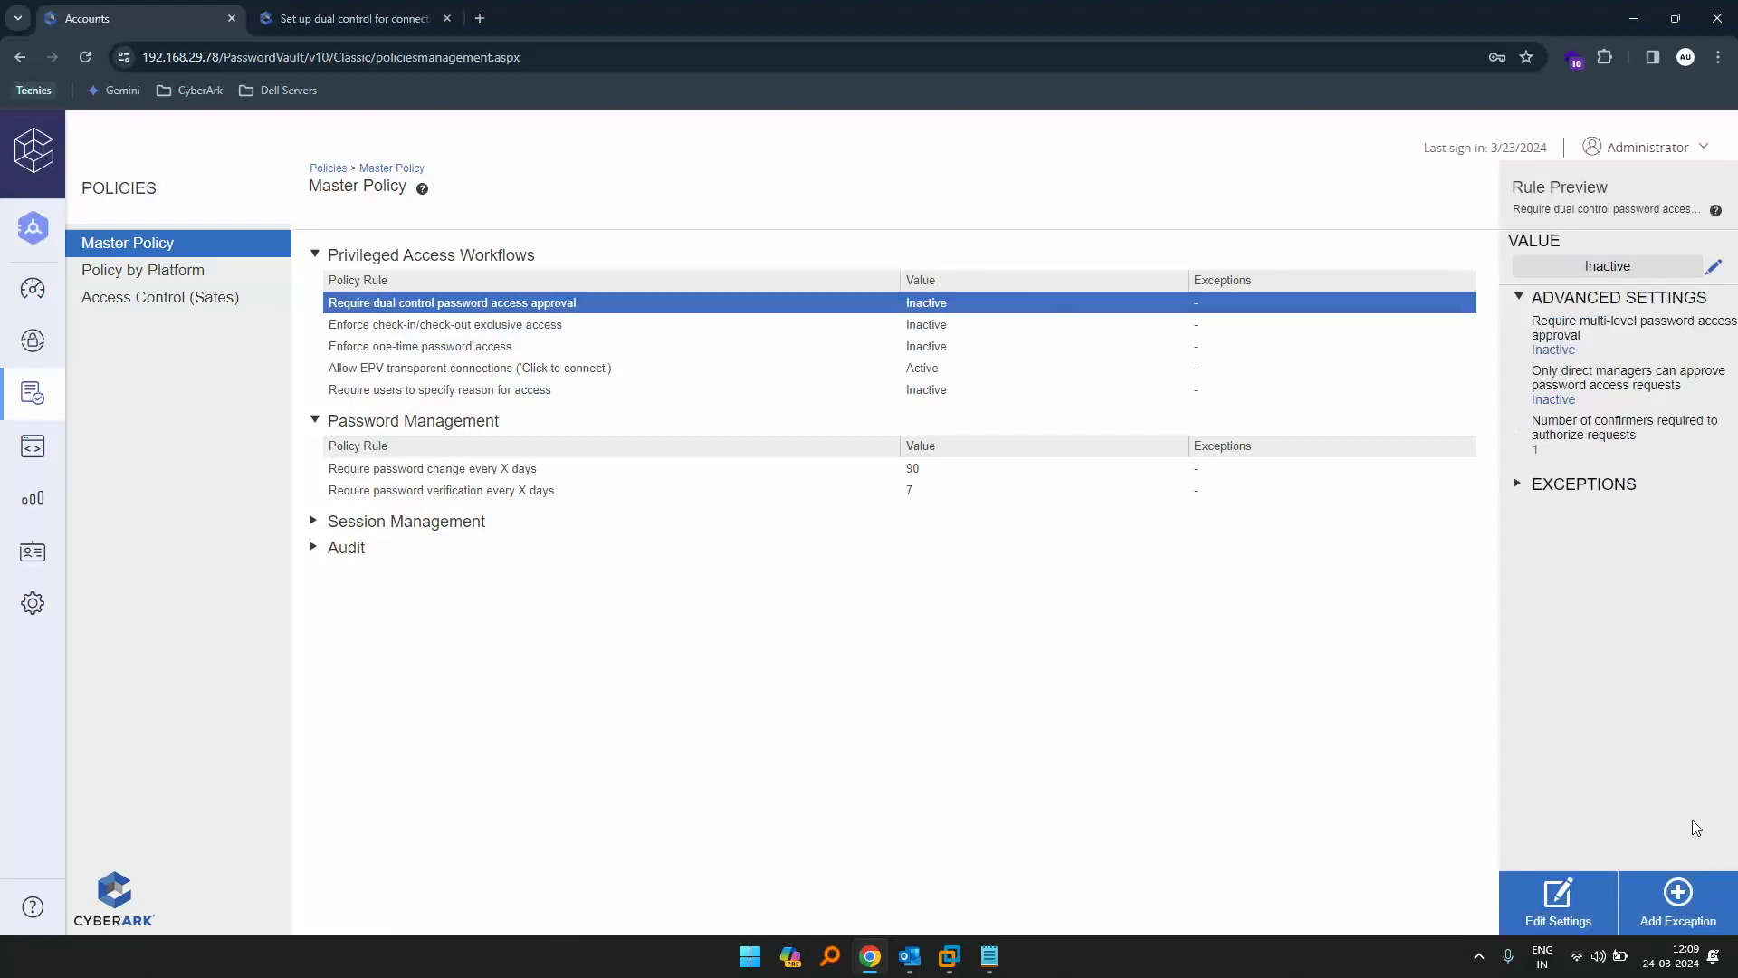
# - Add an exception to the dual control rule for the Windows Desktop Local Accounts platform, setting dual control password access approval to Active
pyautogui.click(1677, 901)
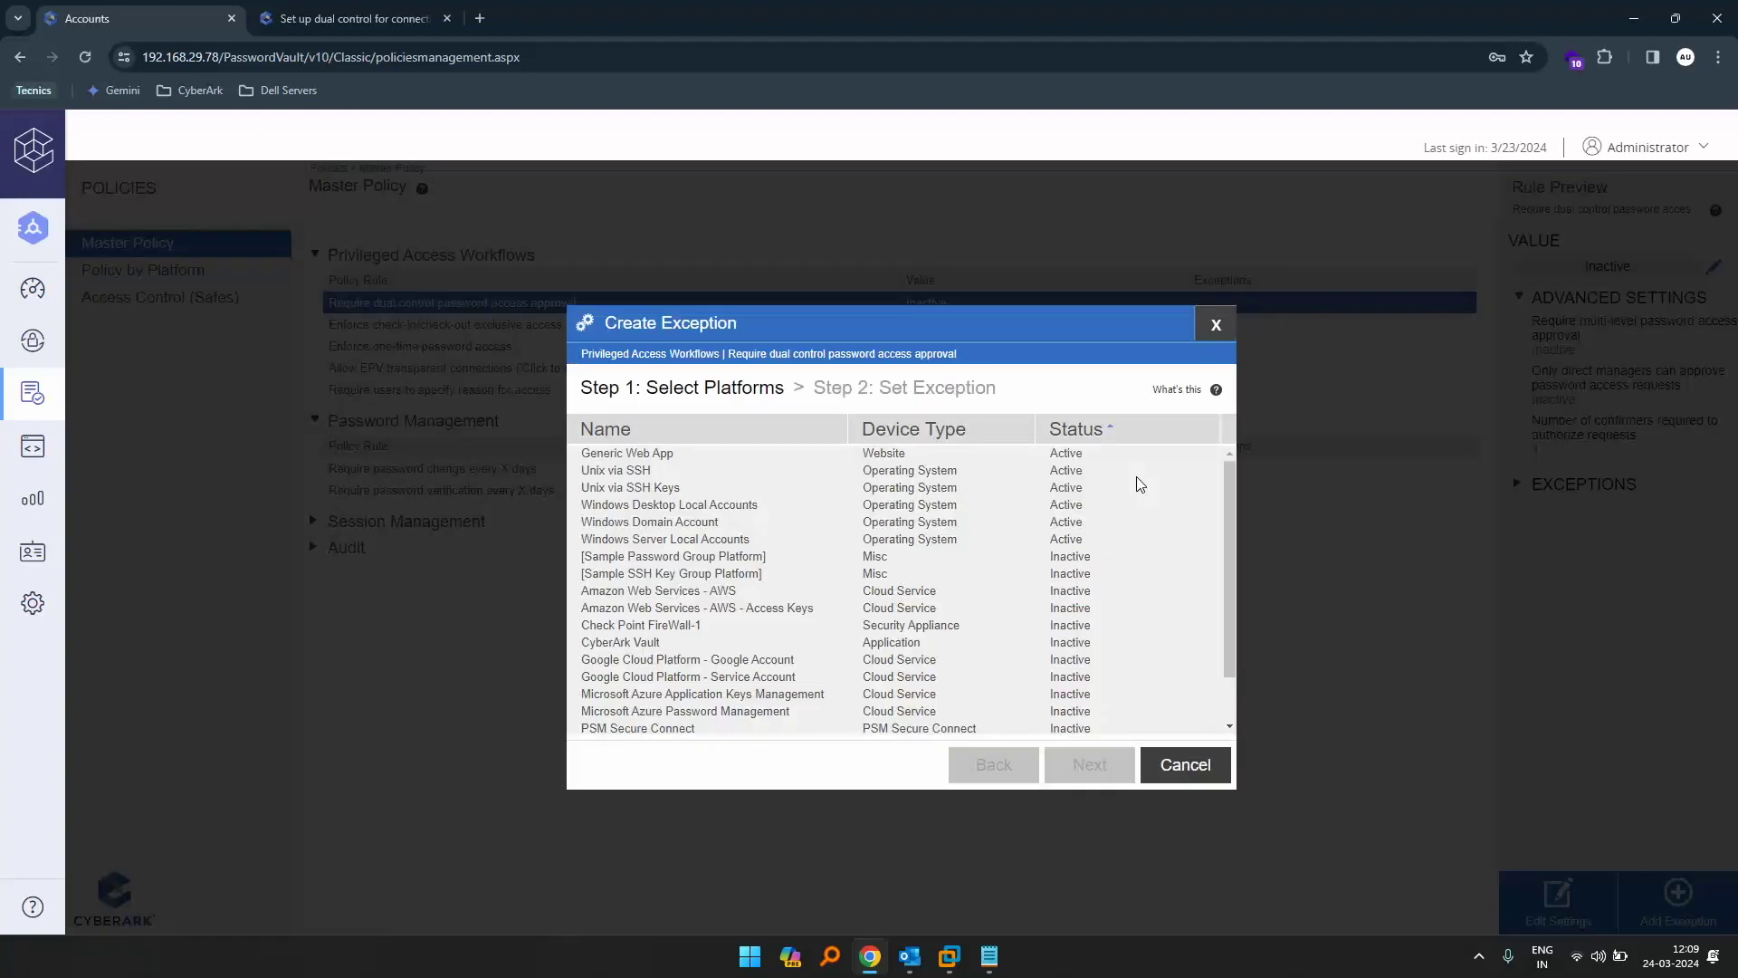
pyautogui.moveTo(1231, 504); pyautogui.dragTo(1231, 544)
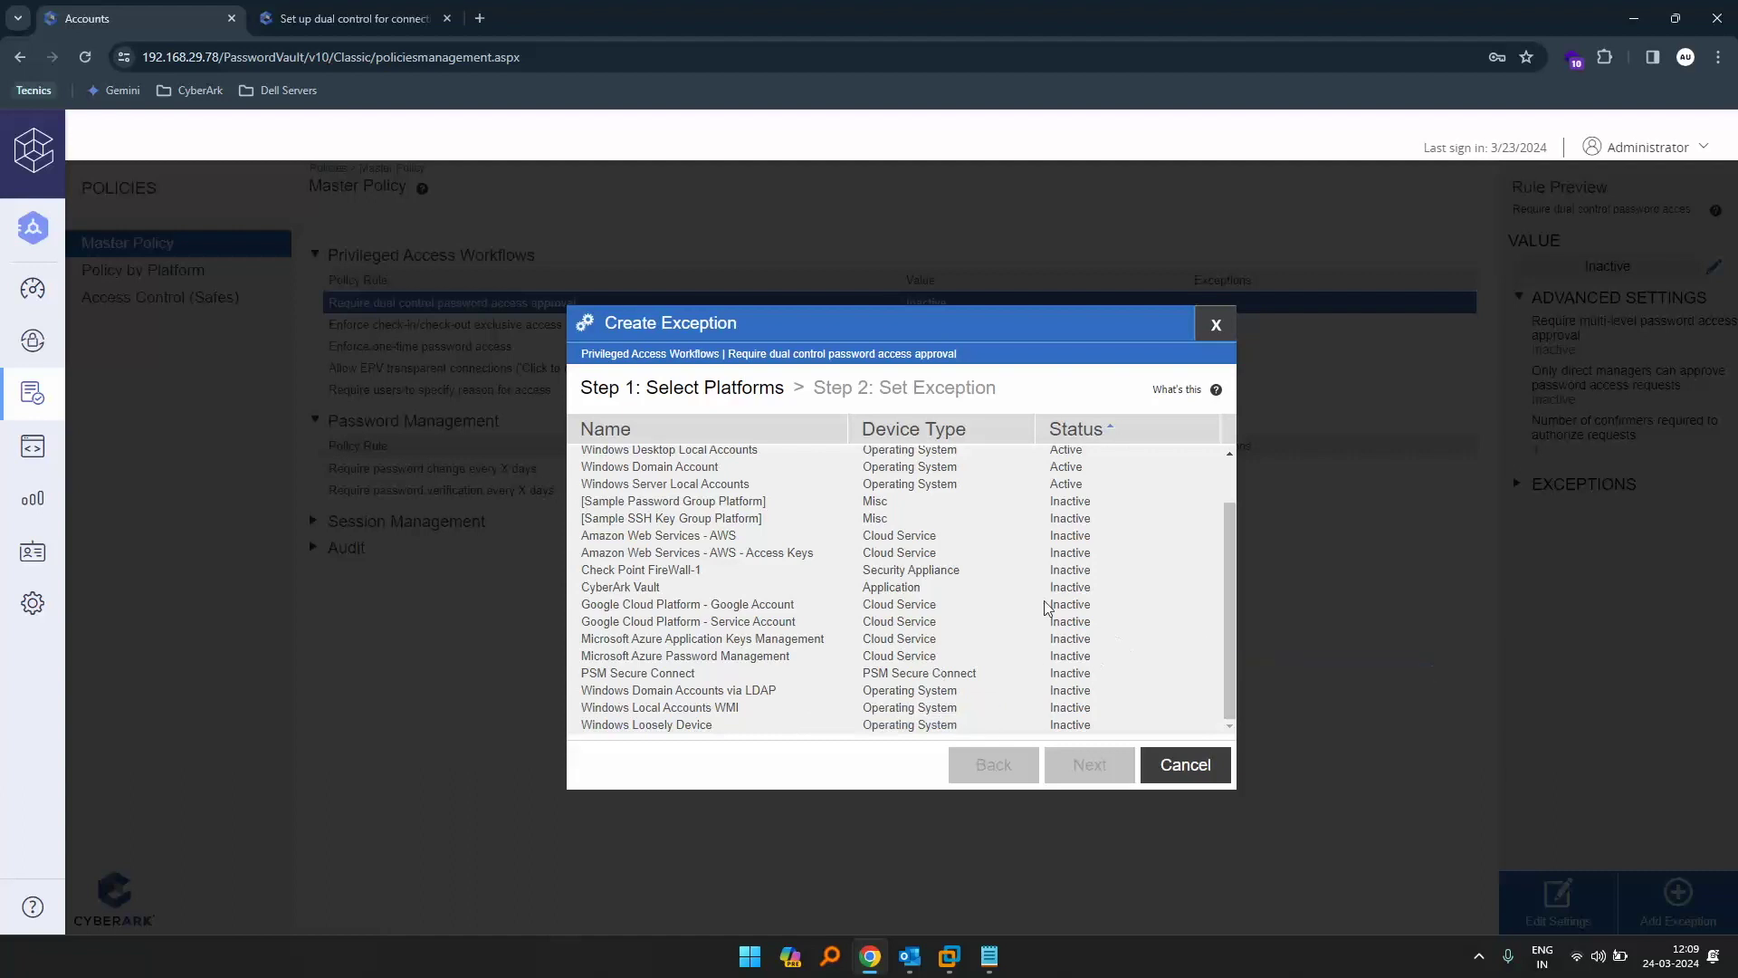
pyautogui.scroll(2, 1231, 707)
pyautogui.click(749, 508)
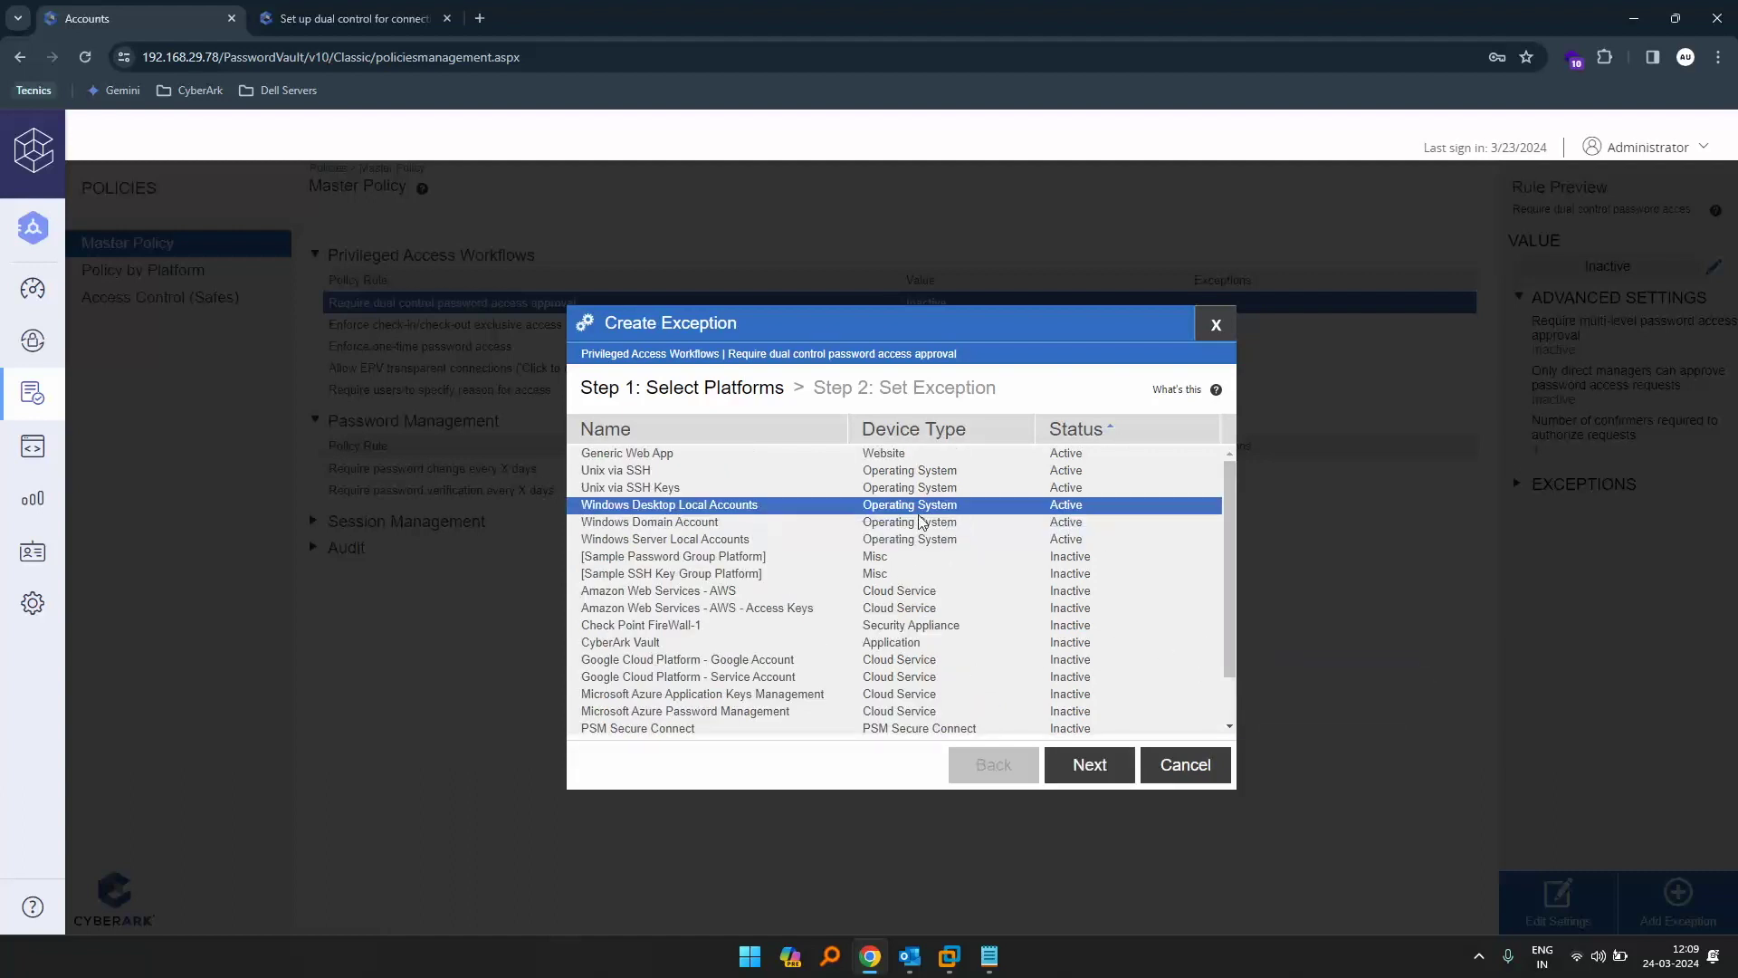
pyautogui.click(1077, 753)
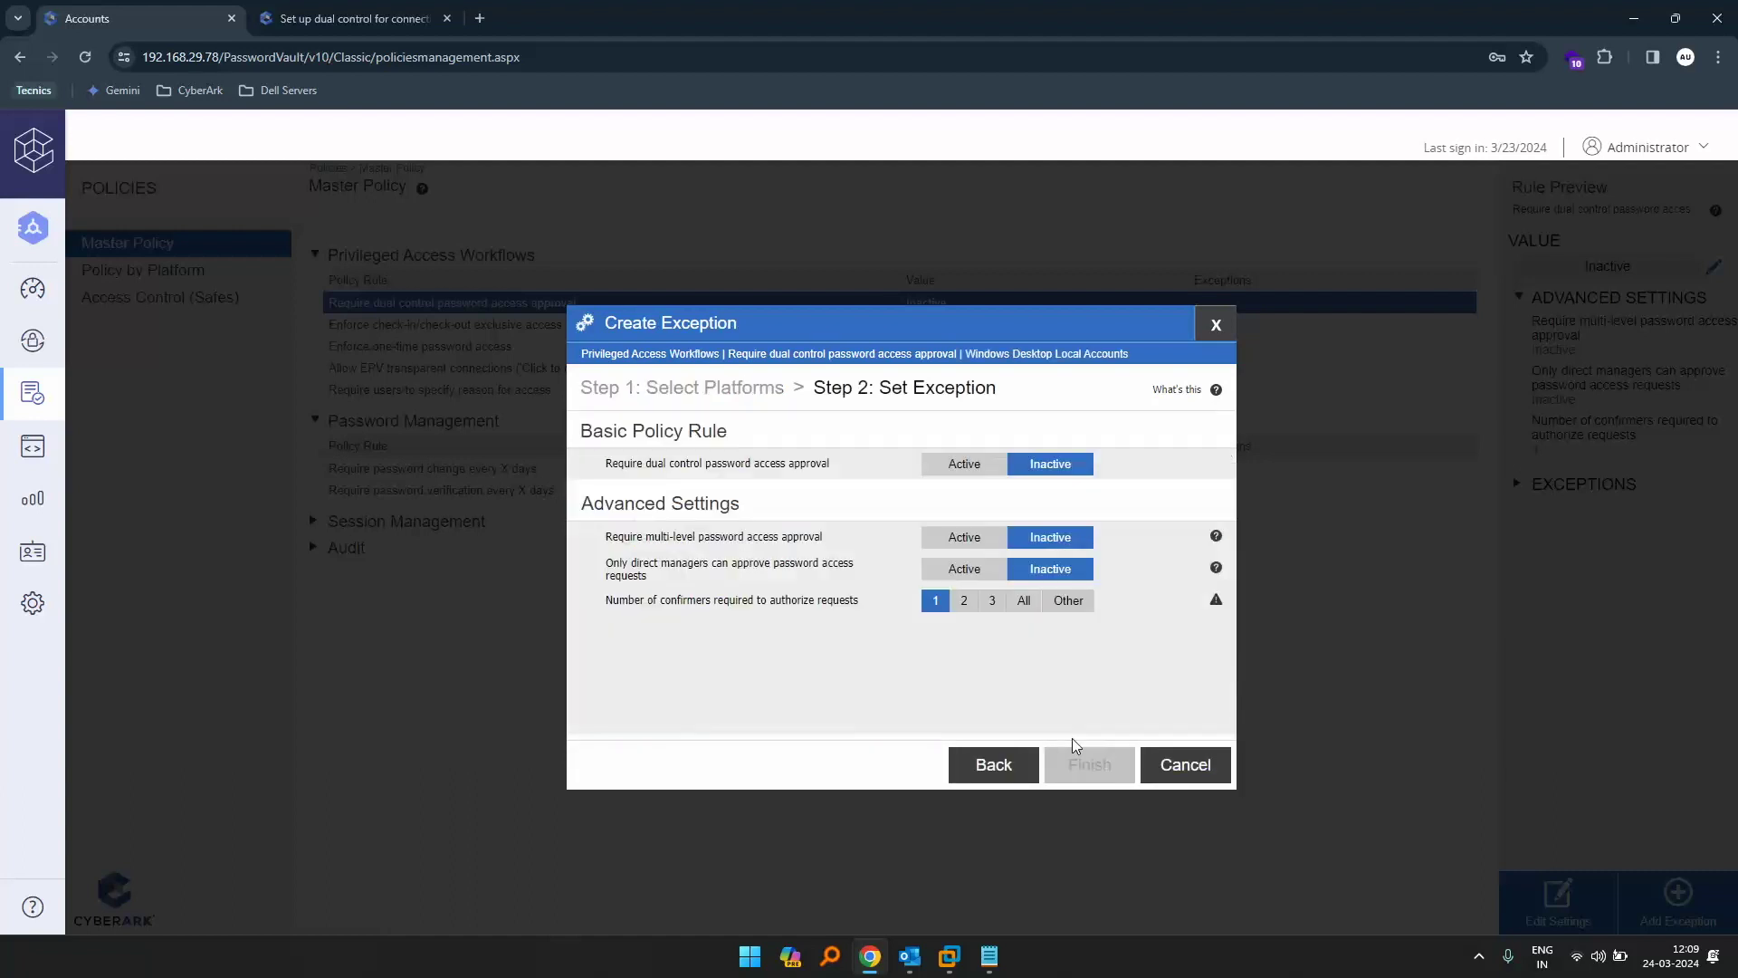
pyautogui.click(953, 466)
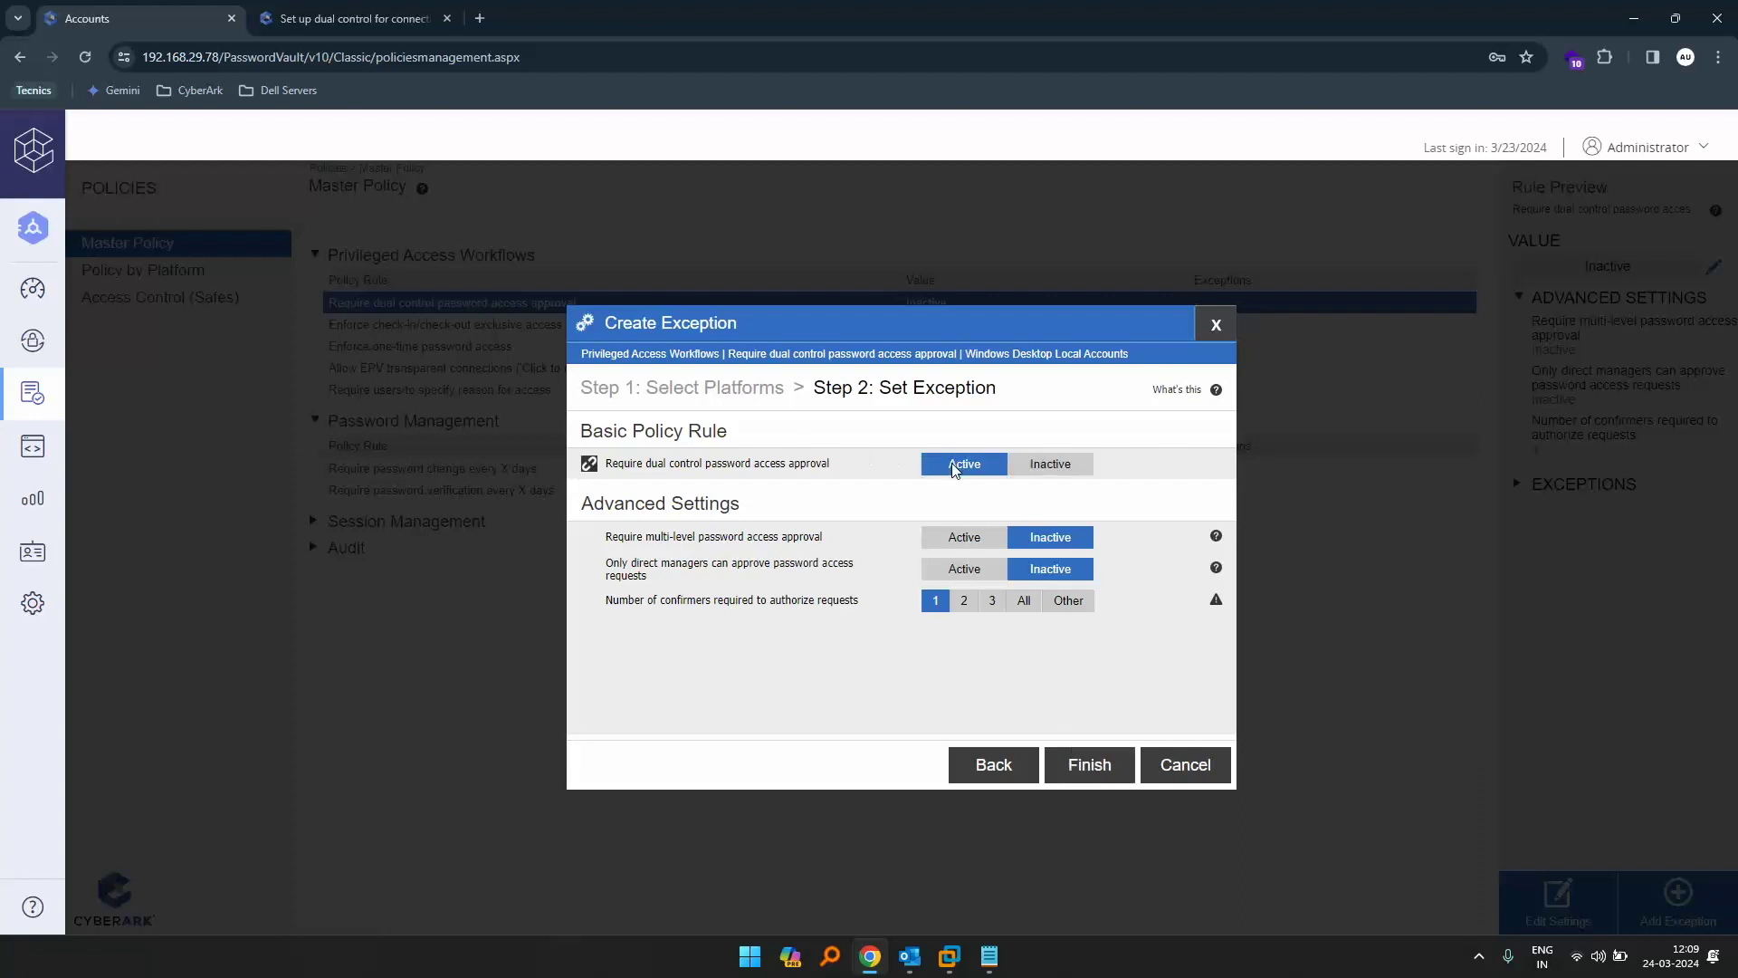
pyautogui.moveTo(618, 464); pyautogui.dragTo(839, 465)
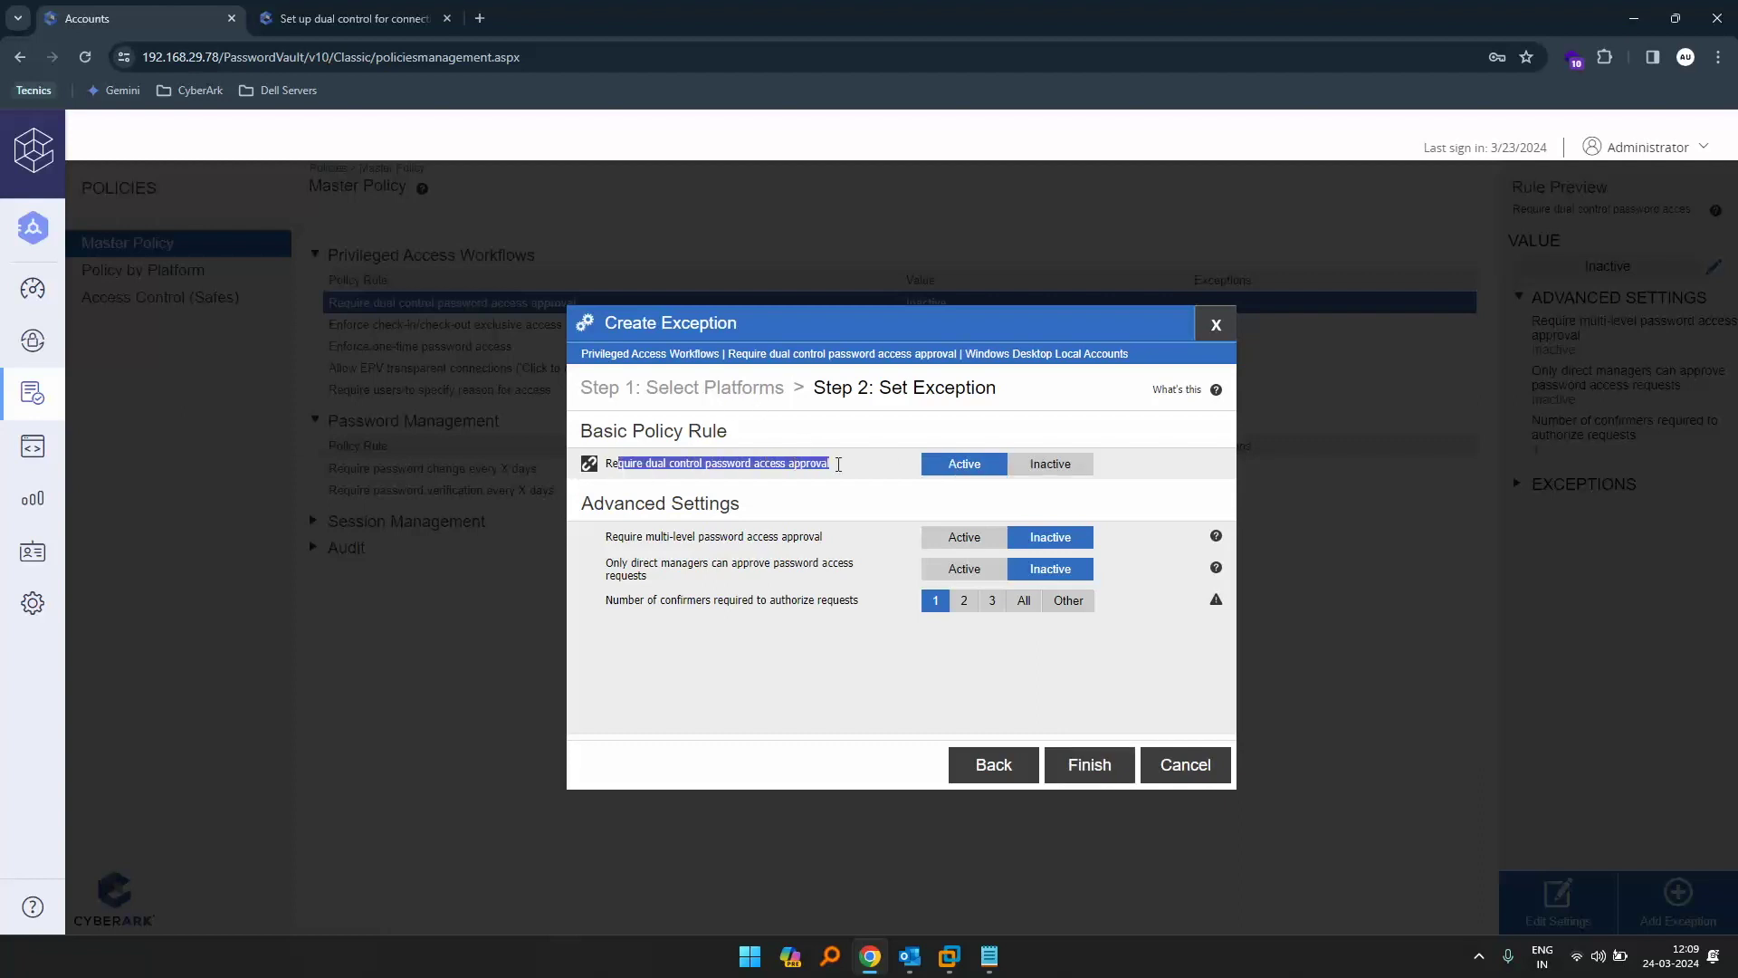
pyautogui.click(881, 464)
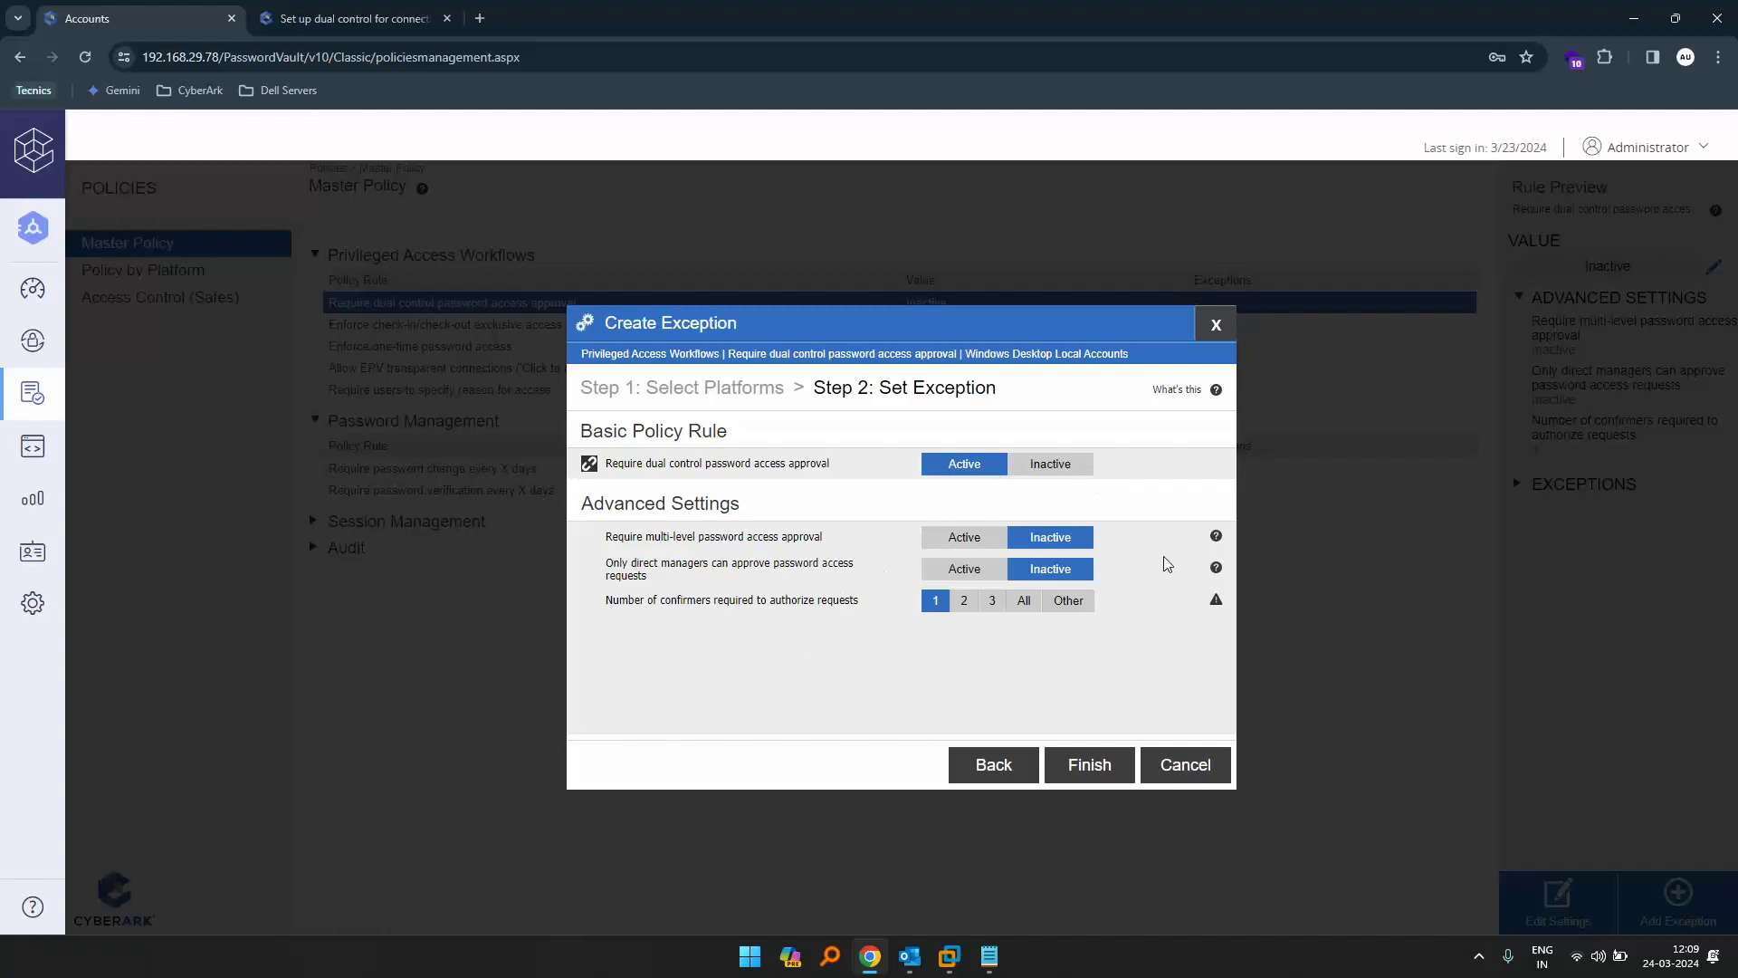
pyautogui.click(1089, 765)
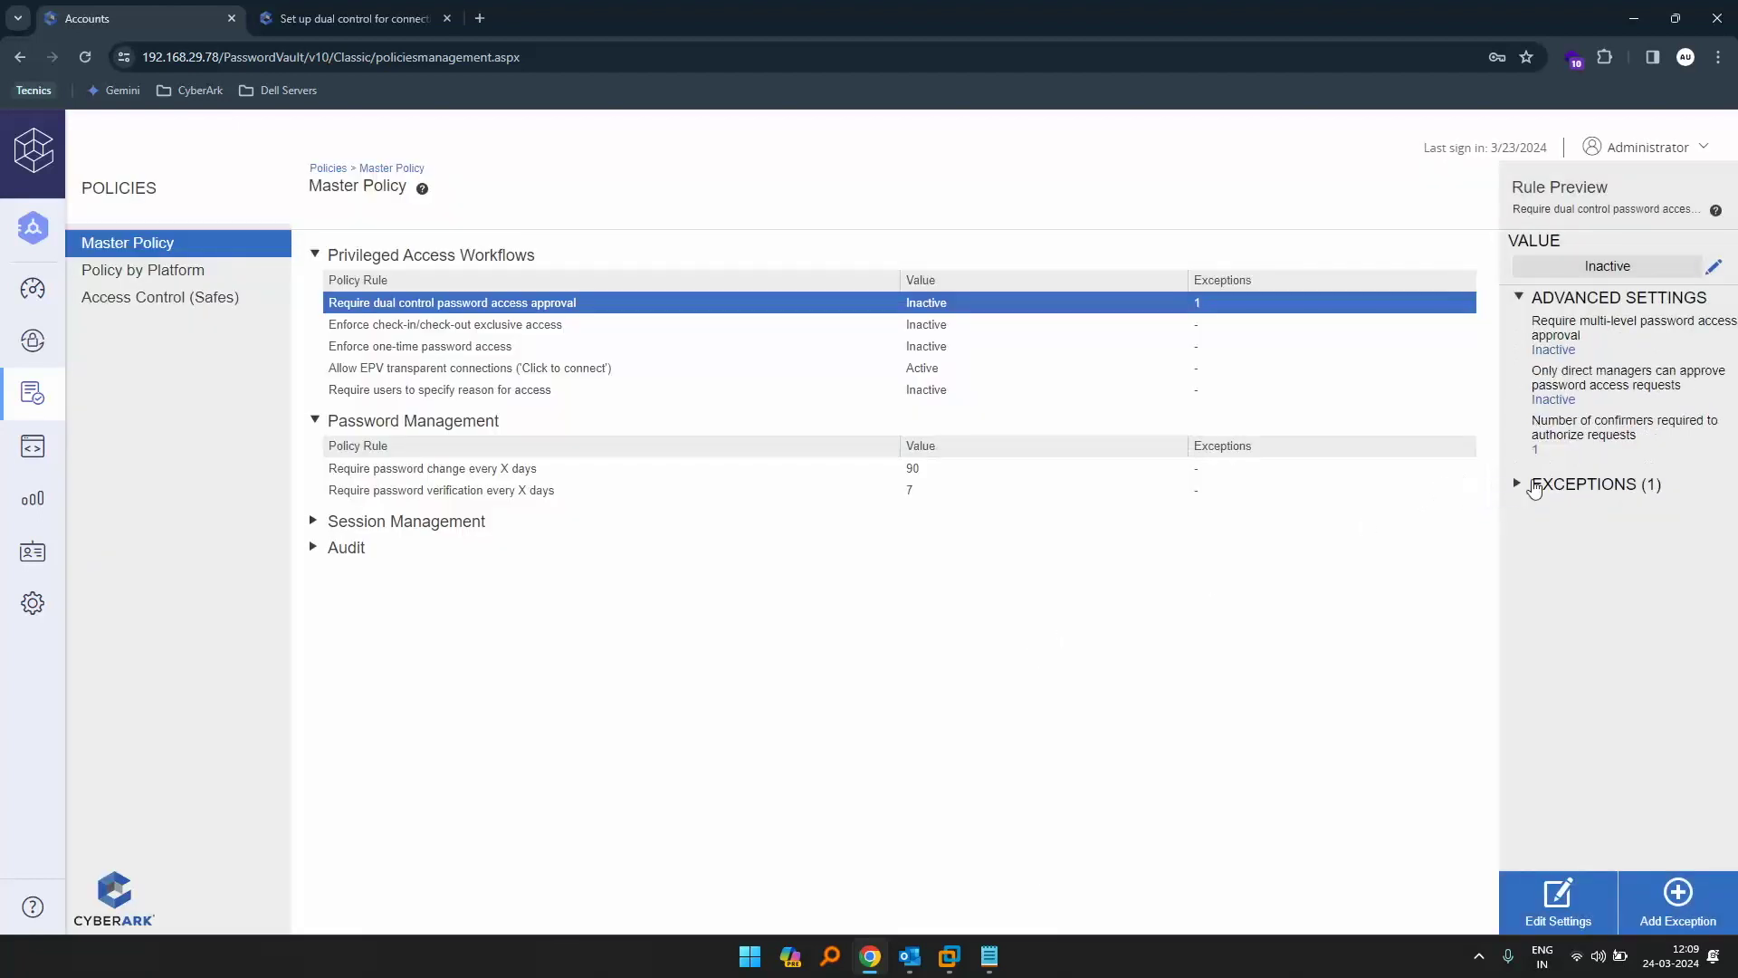
# - Review the settings of the Windows Desktop Local Accounts exception, then save and close it
pyautogui.click(1521, 484)
pyautogui.click(1599, 509)
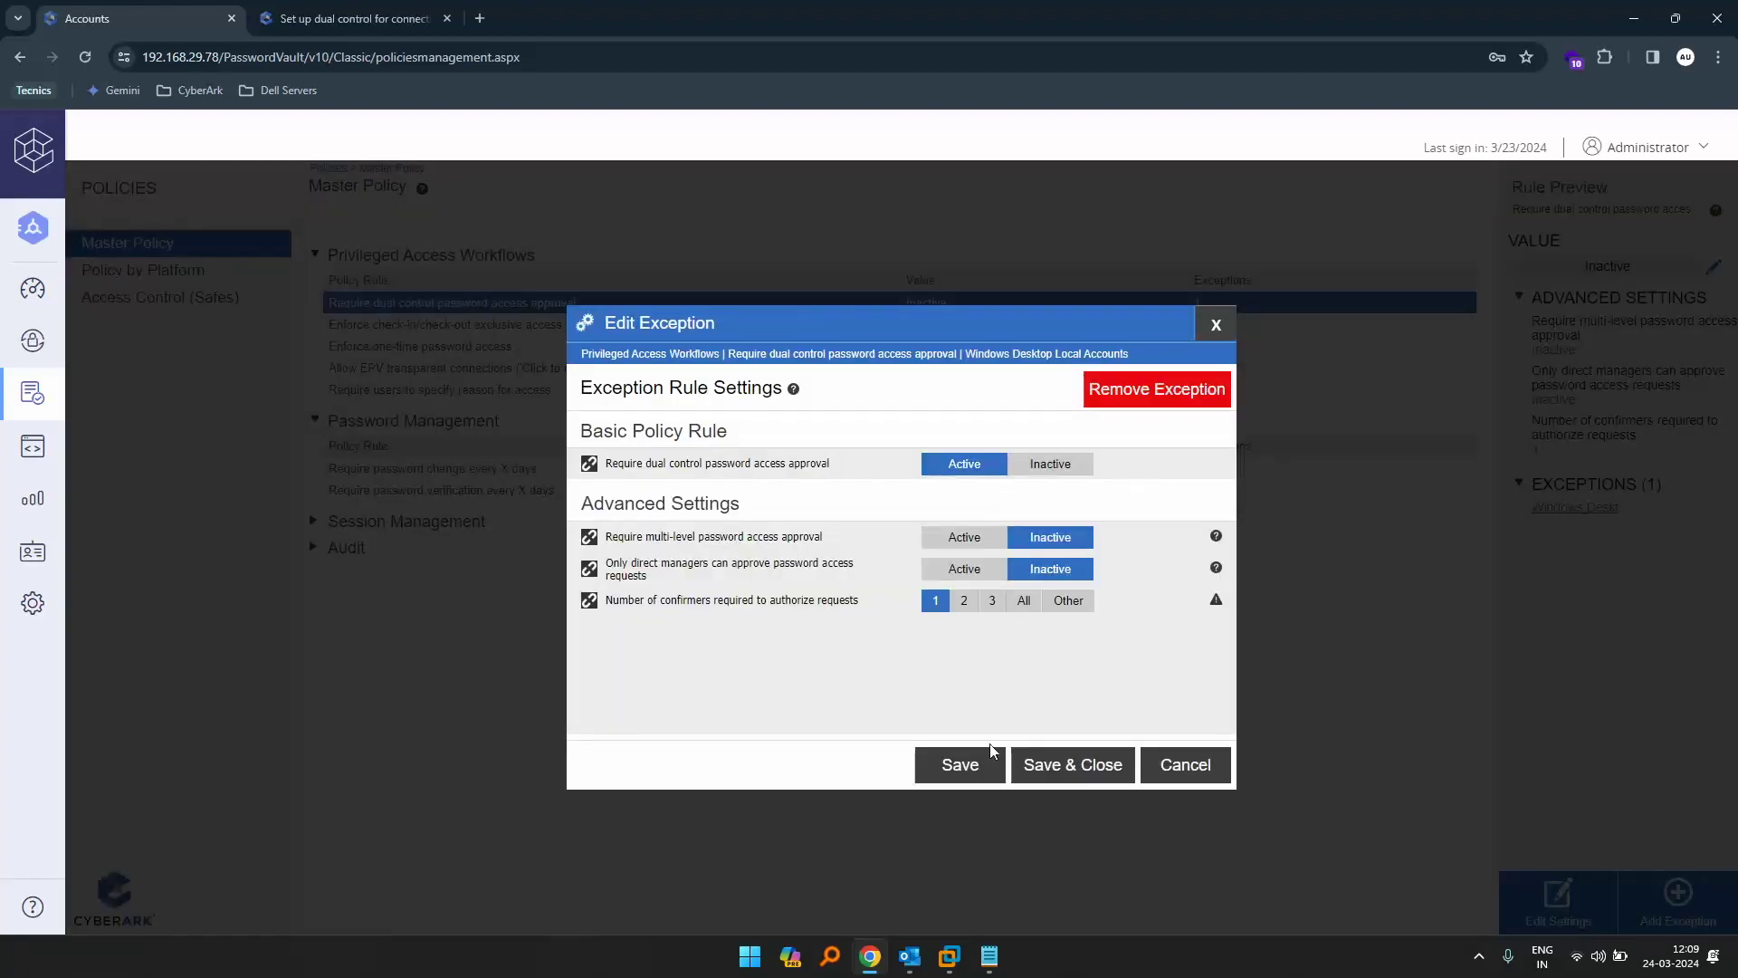
pyautogui.click(1063, 764)
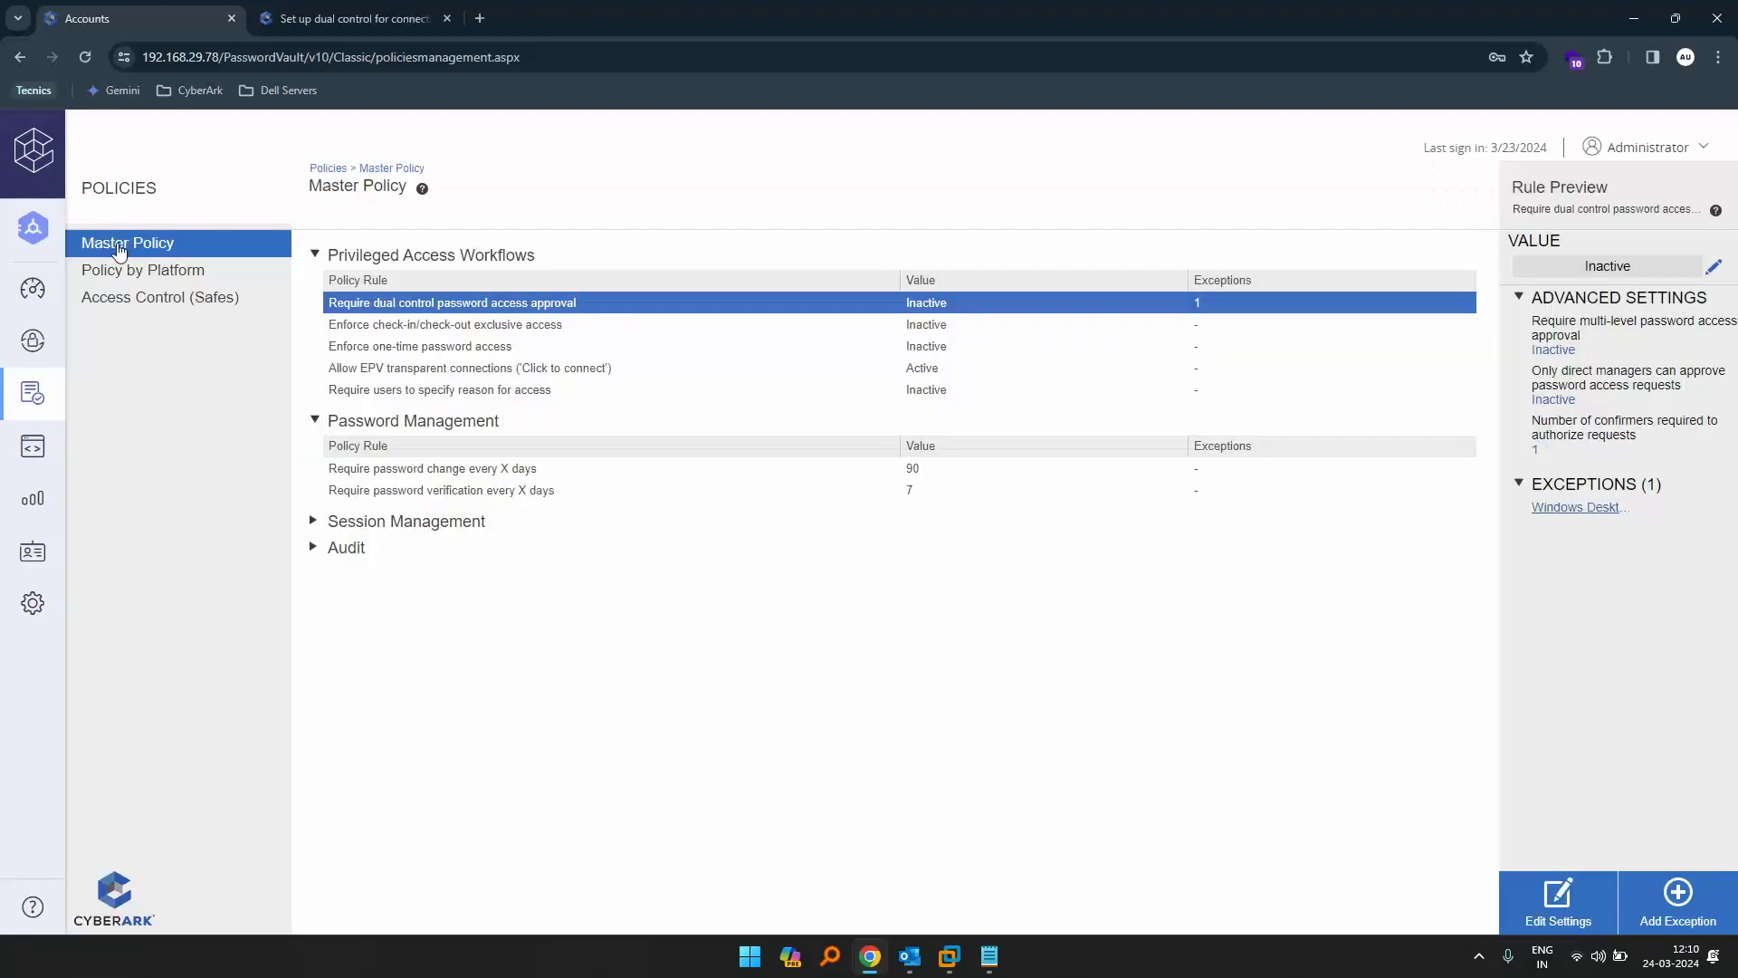
# - Go to the Safes list and open the members of the DualControl_test Safe
pyautogui.moveTo(40, 328)
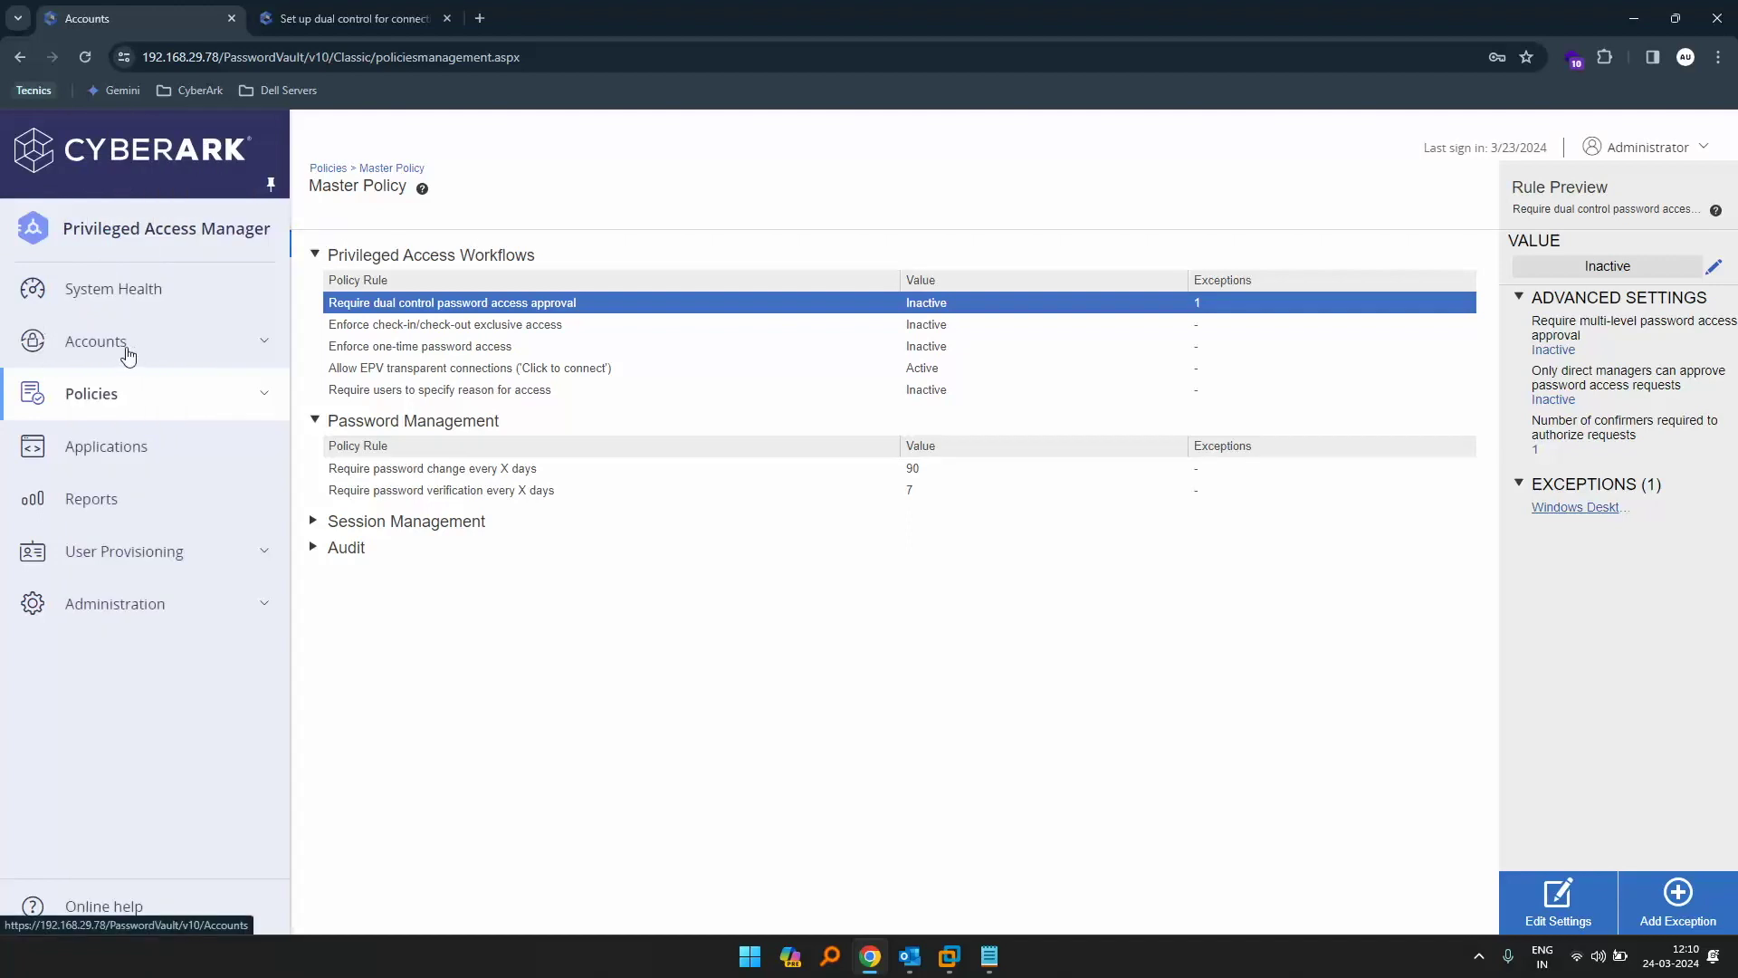
pyautogui.click(262, 398)
pyautogui.click(122, 478)
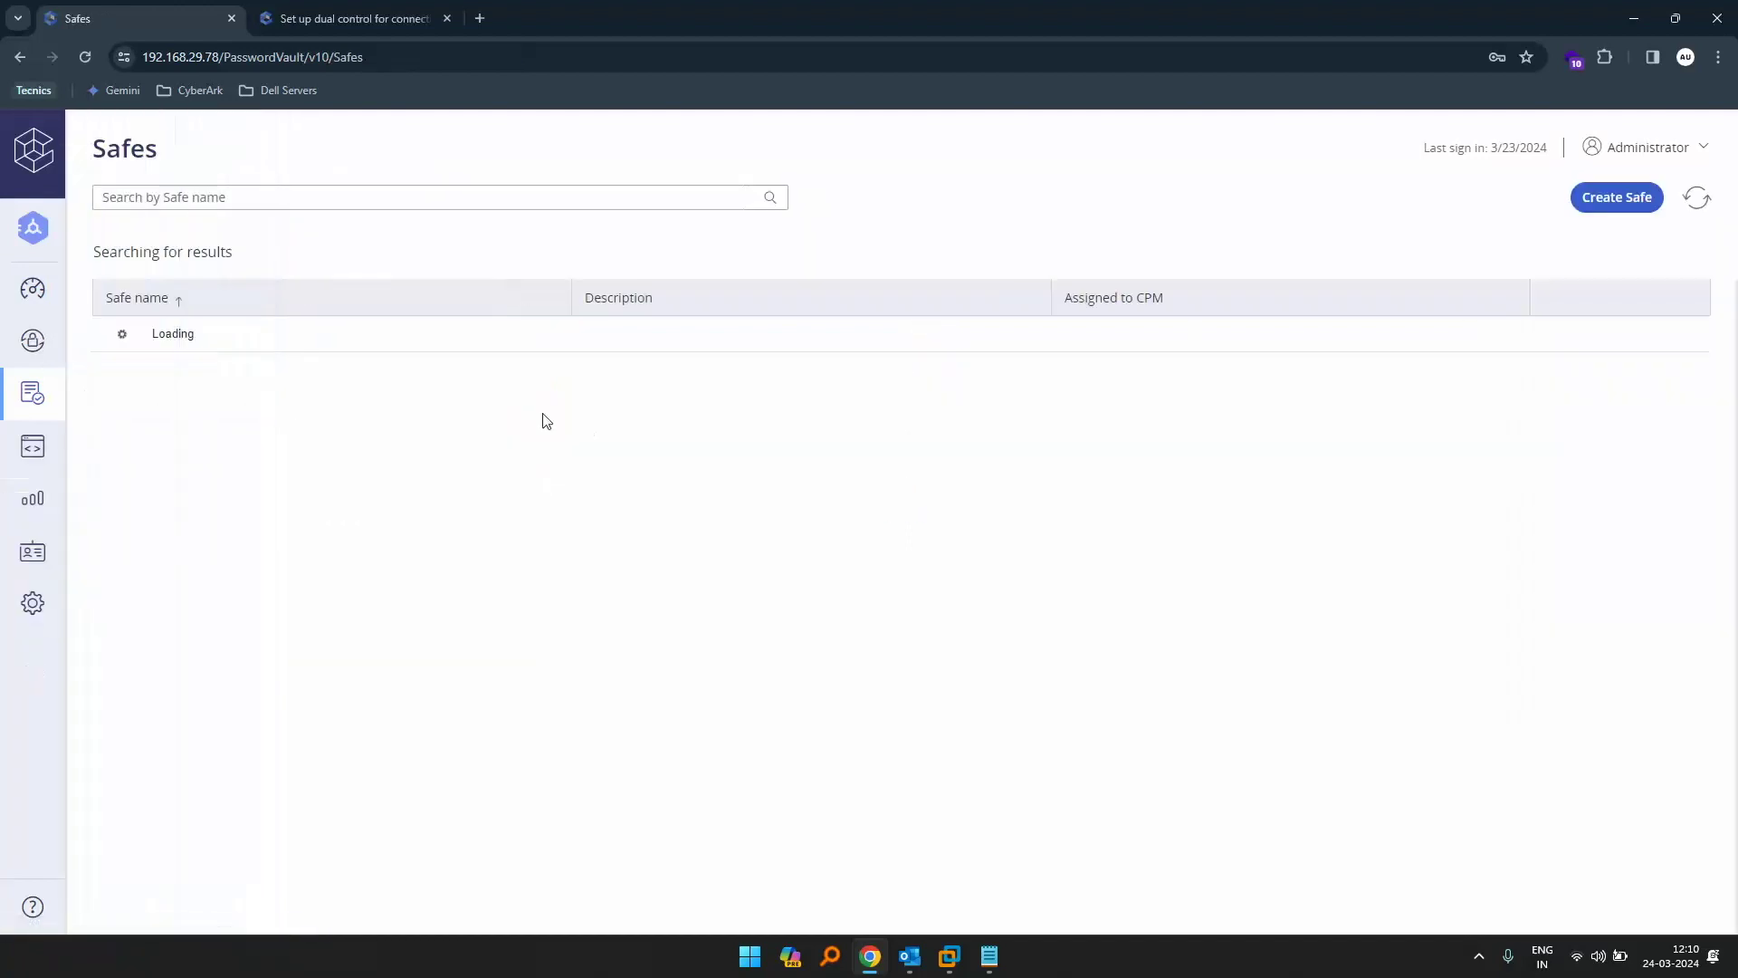
pyautogui.click(1684, 406)
pyautogui.click(1430, 404)
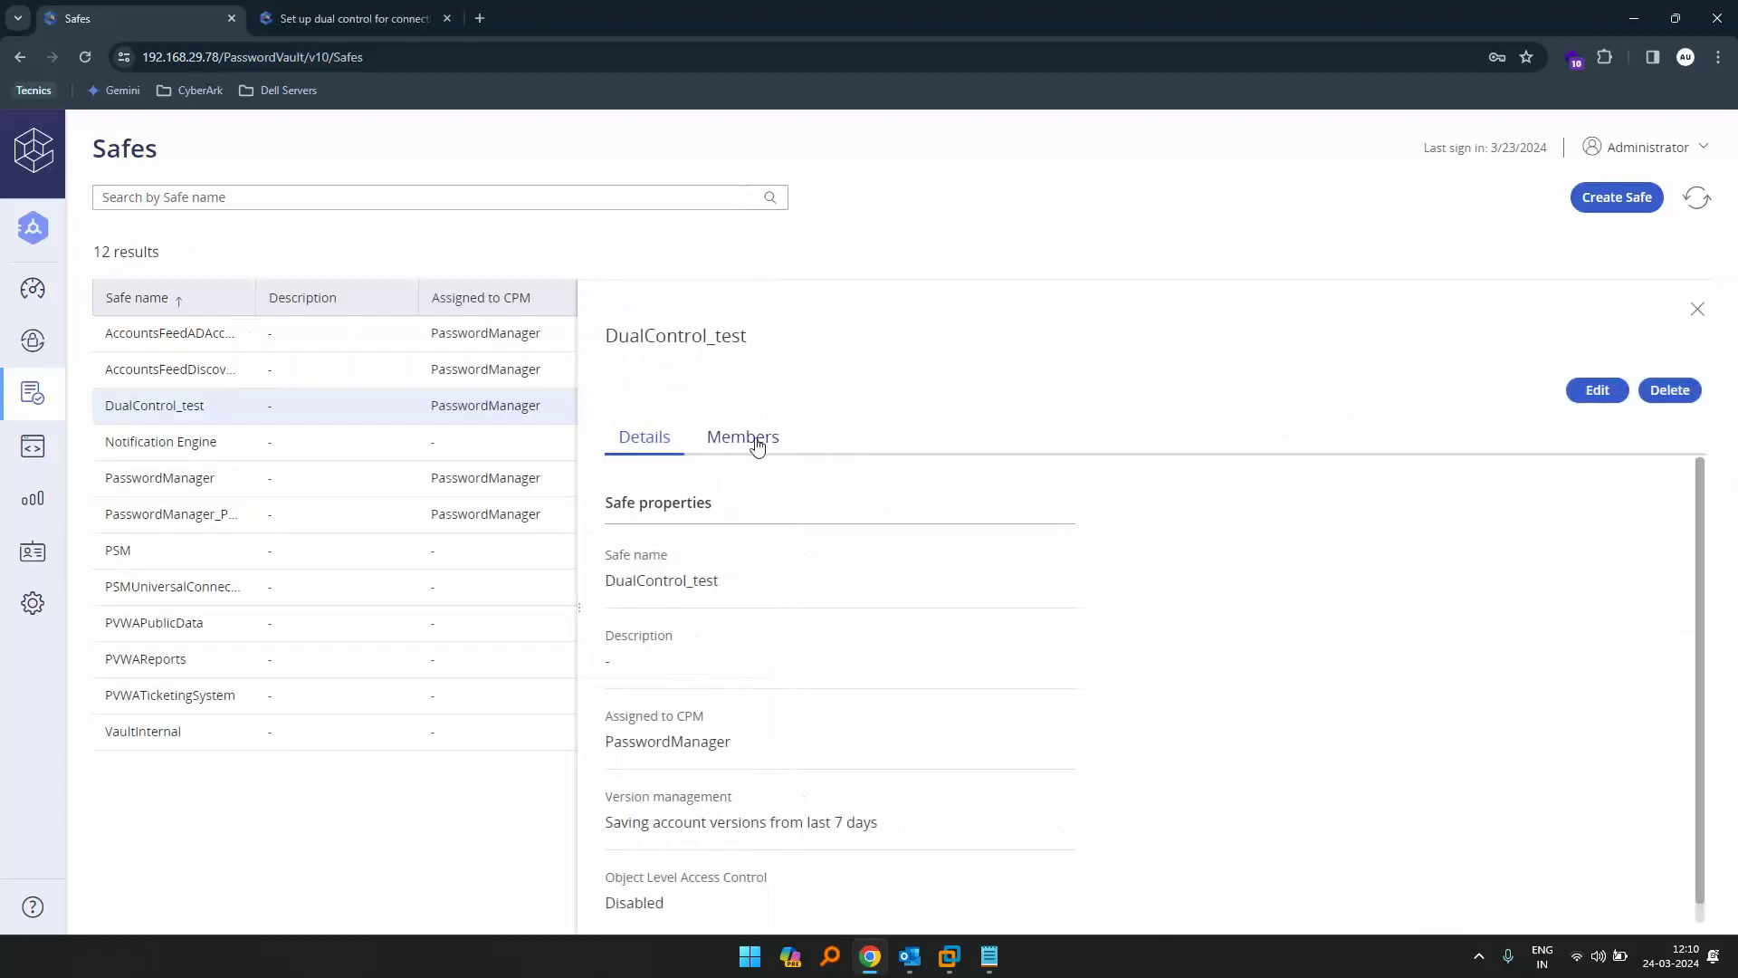
pyautogui.click(752, 436)
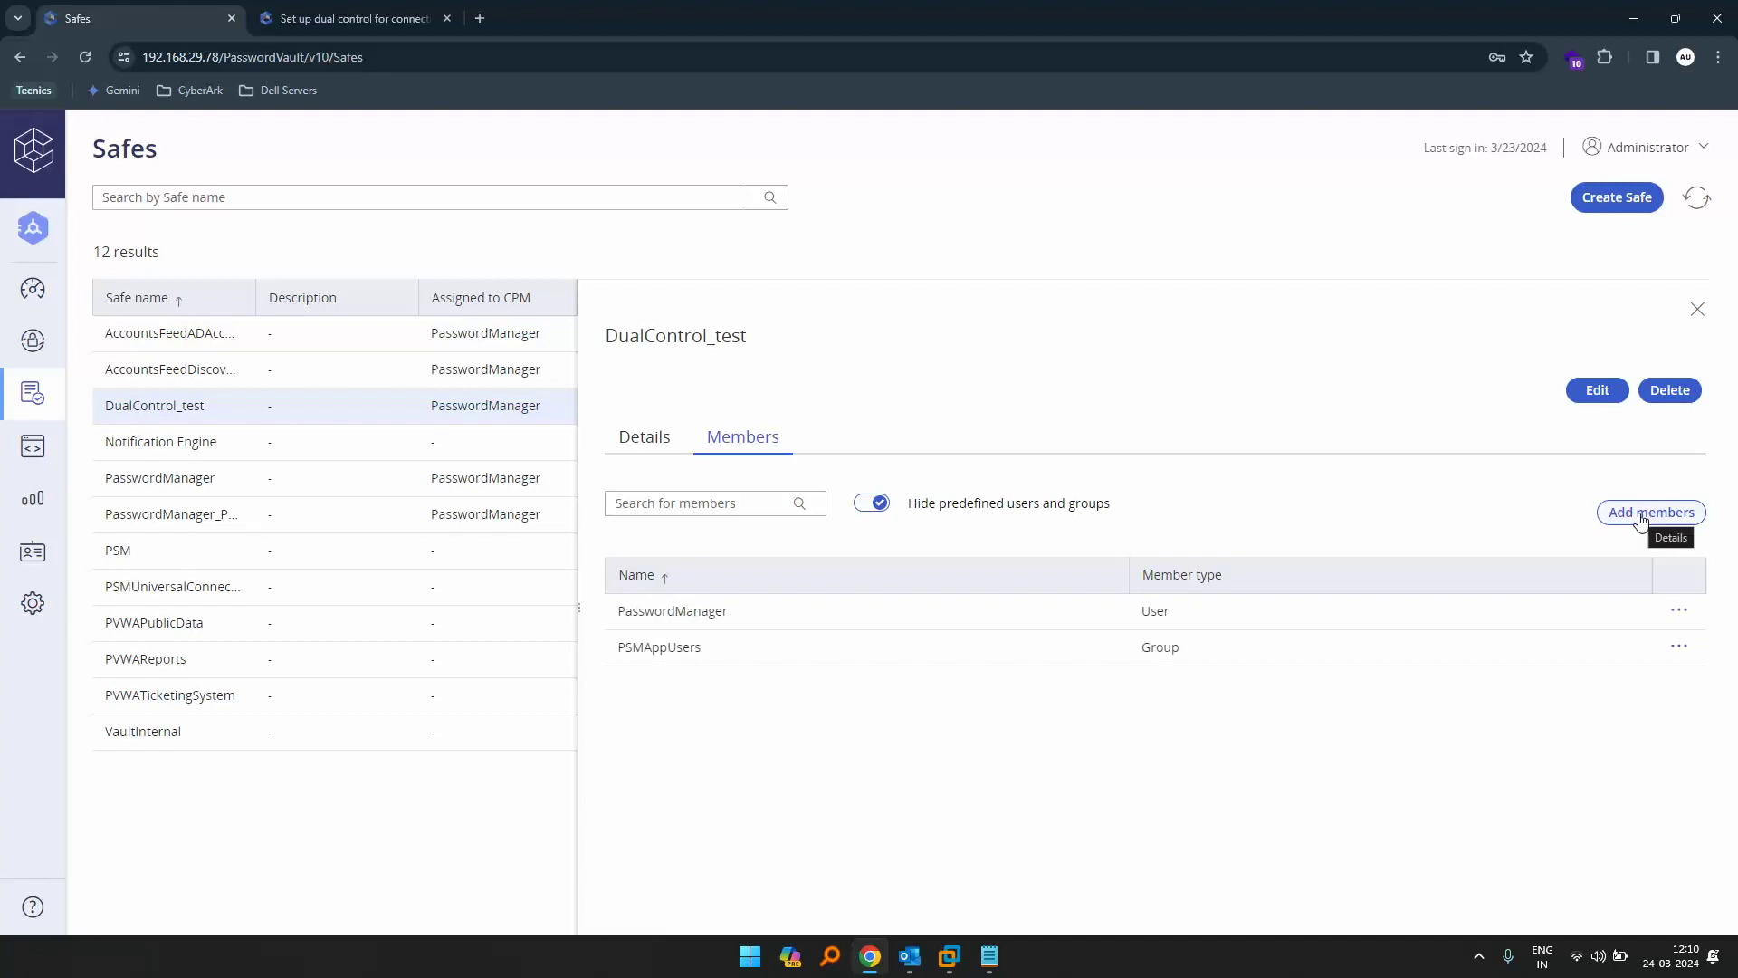
# - Find user01 in the cyber.com source, select it as a new Safe member and proceed to its permissions
pyautogui.click(1650, 512)
pyautogui.click(892, 392)
pyautogui.click(808, 446)
pyautogui.click(1227, 394)
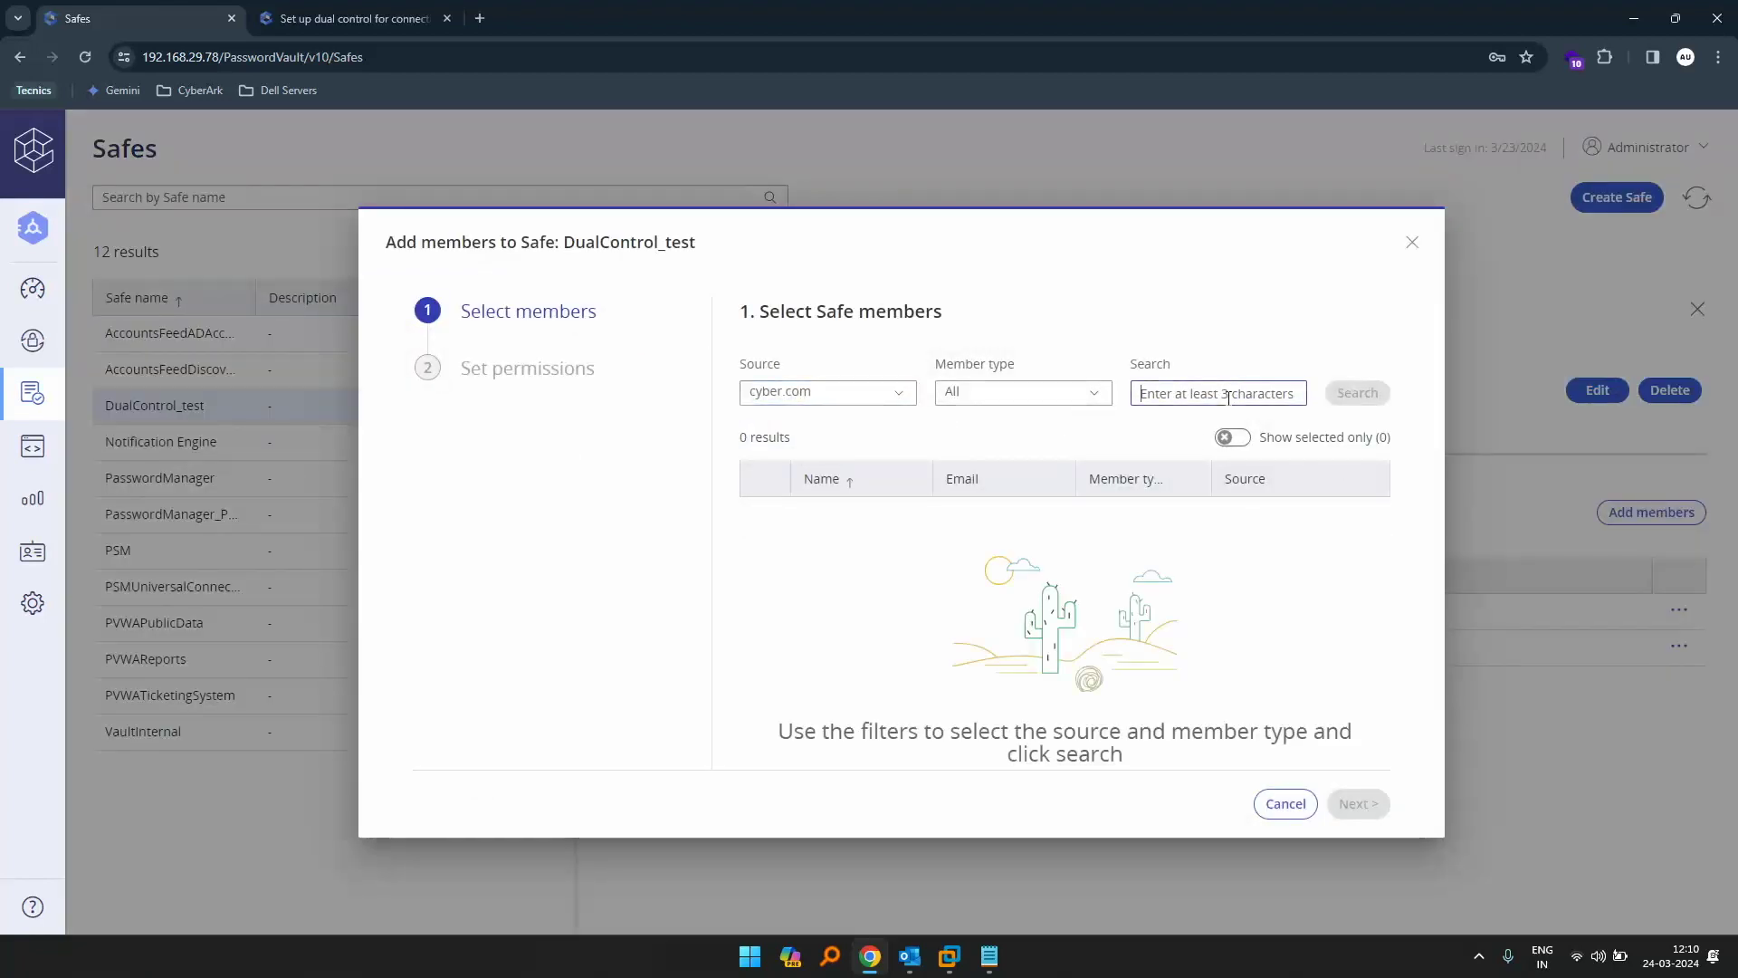
pyautogui.write('user01')
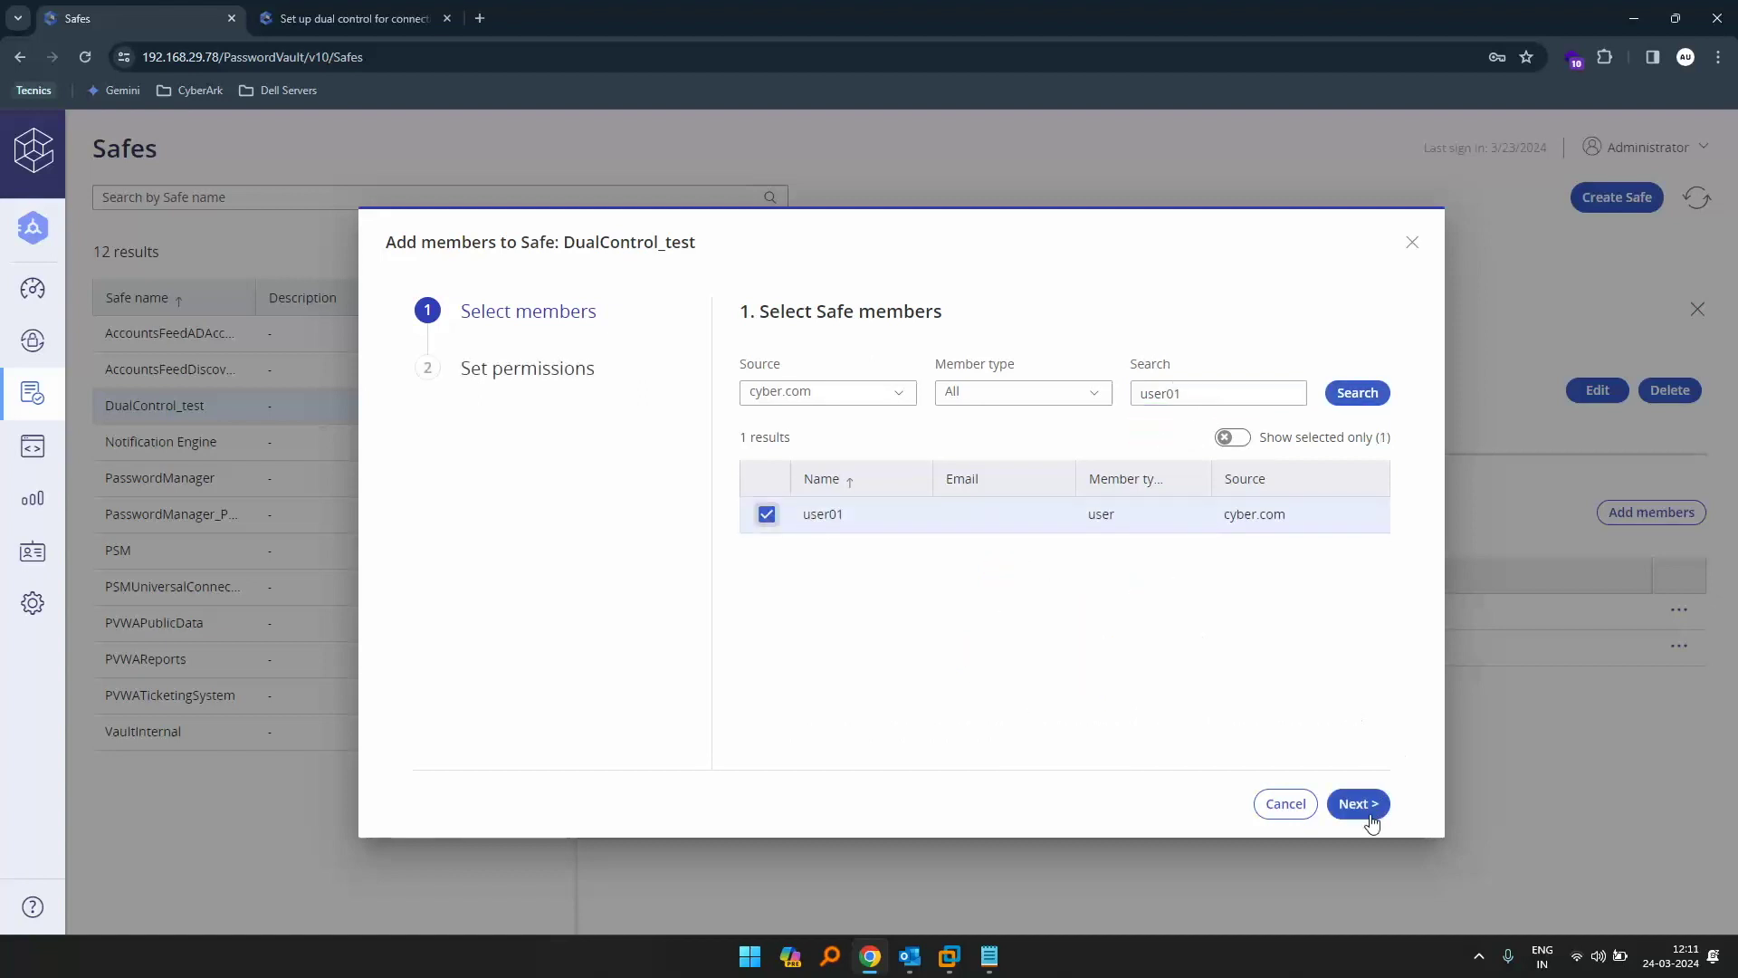
pyautogui.click(1361, 804)
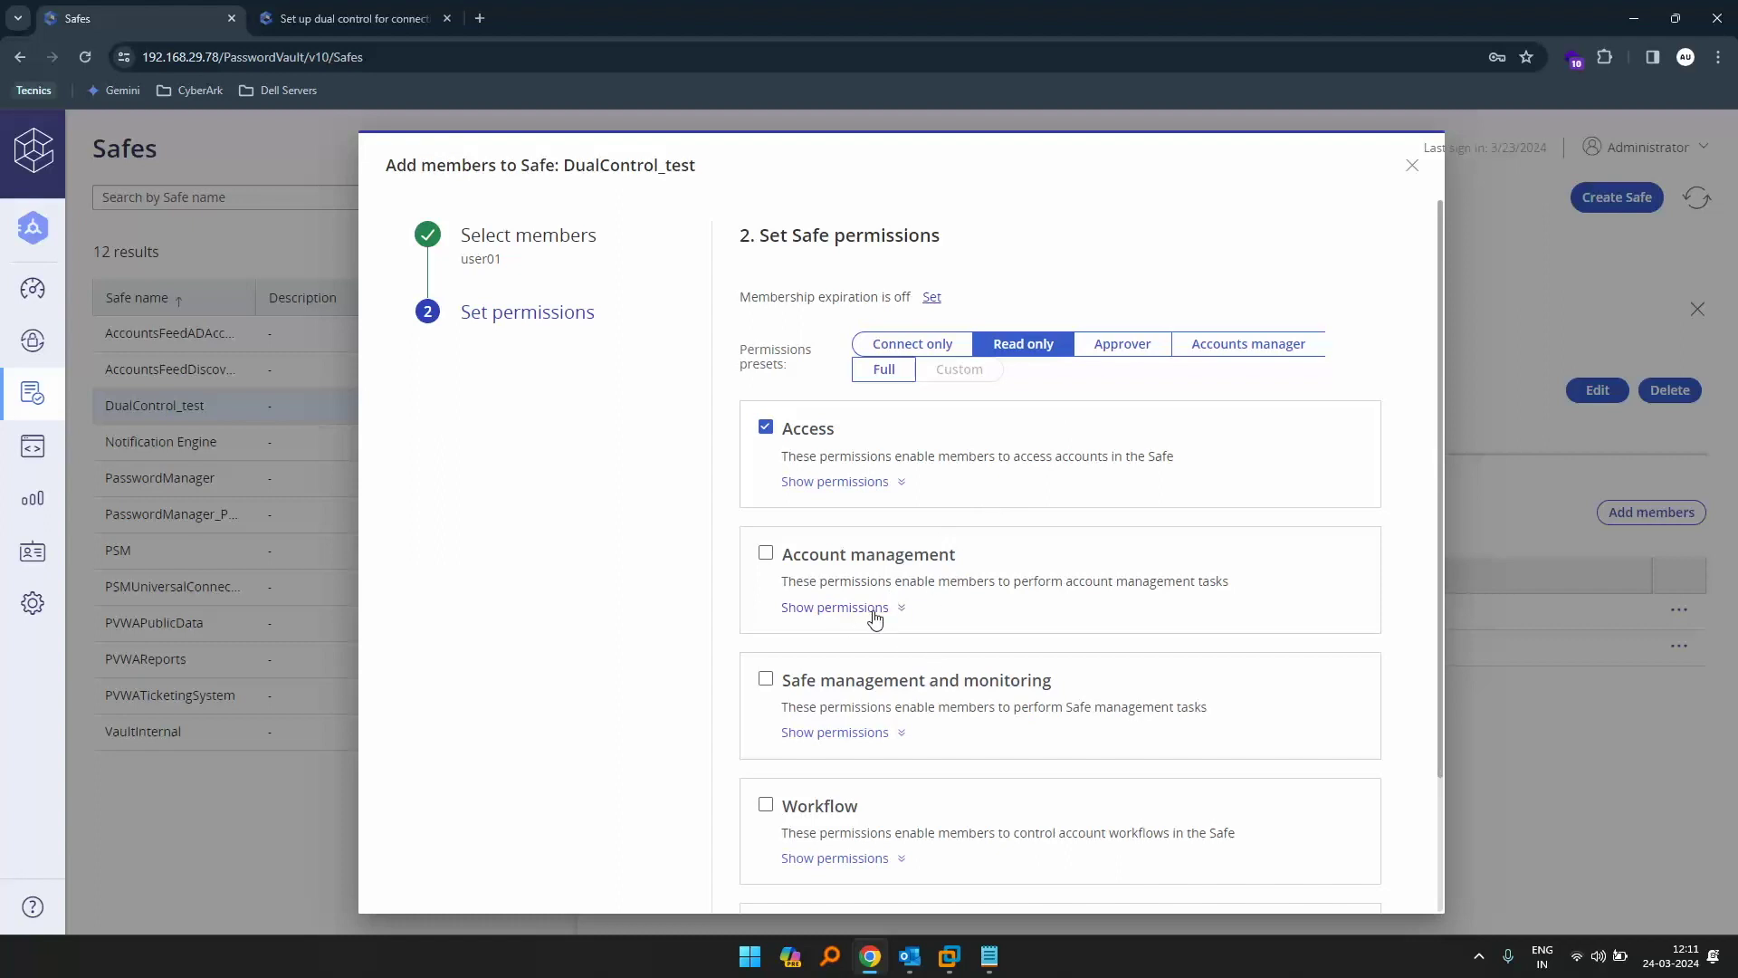
# - Add user01 to the Safe with the List, Use and Retrieve accounts permissions and no workflow permissions
pyautogui.moveTo(1443, 500); pyautogui.dragTo(1443, 568)
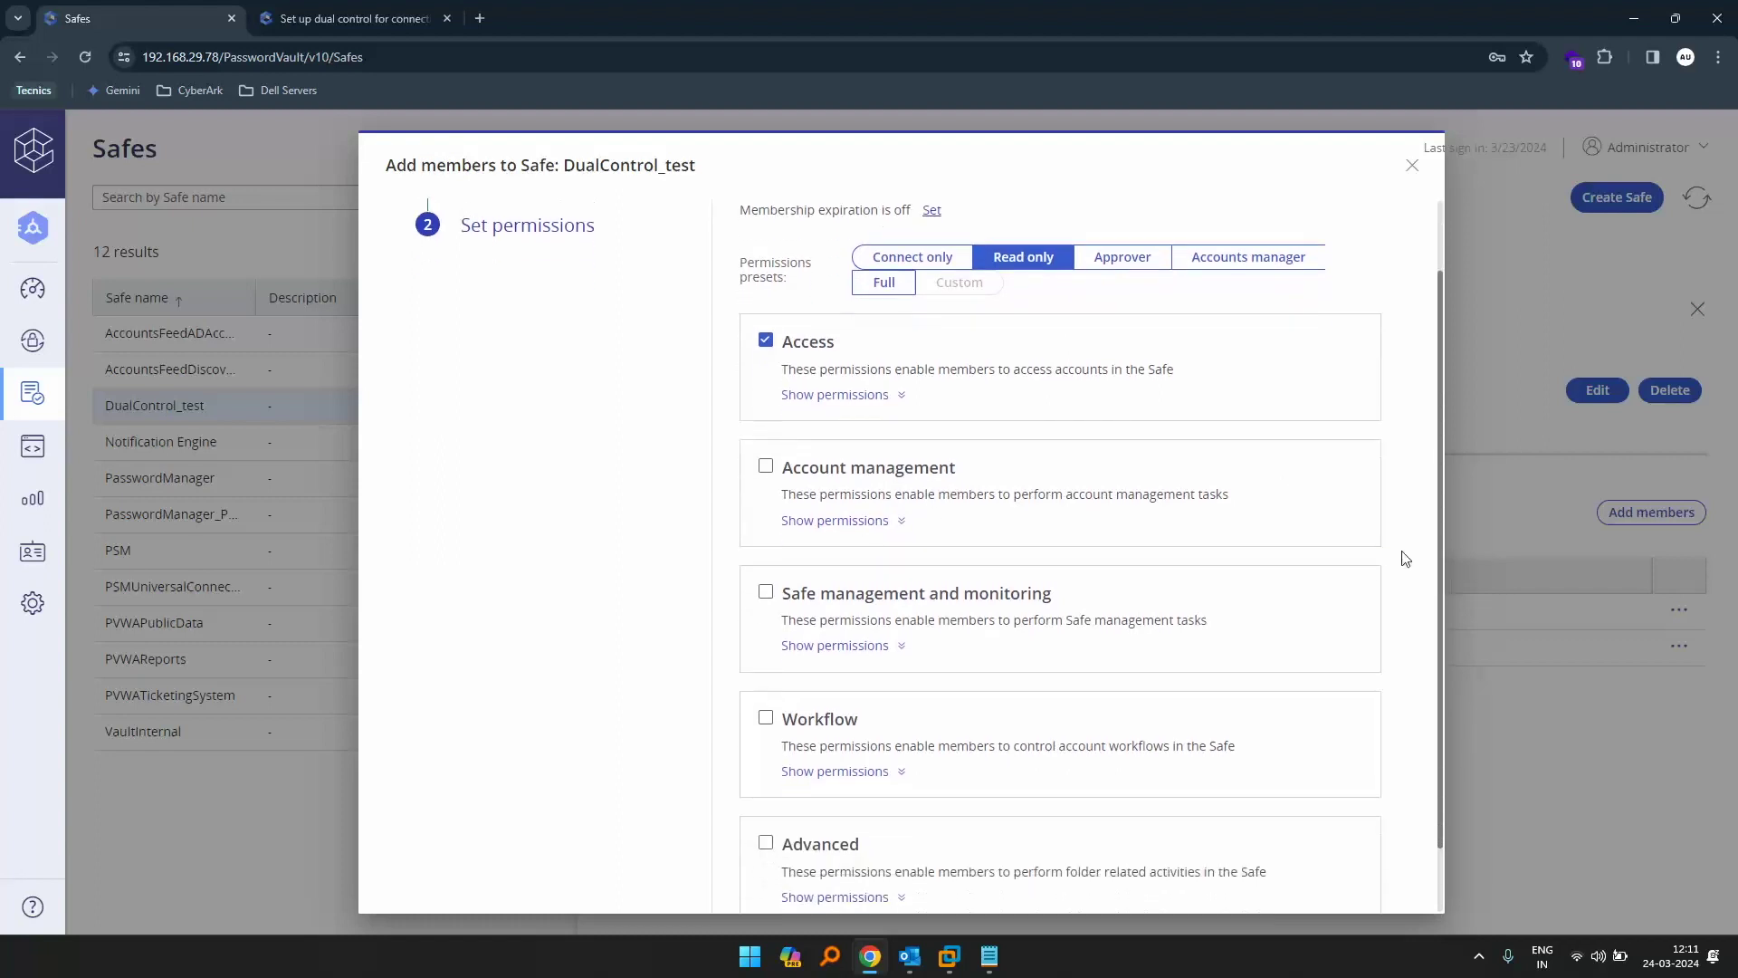
pyautogui.click(859, 397)
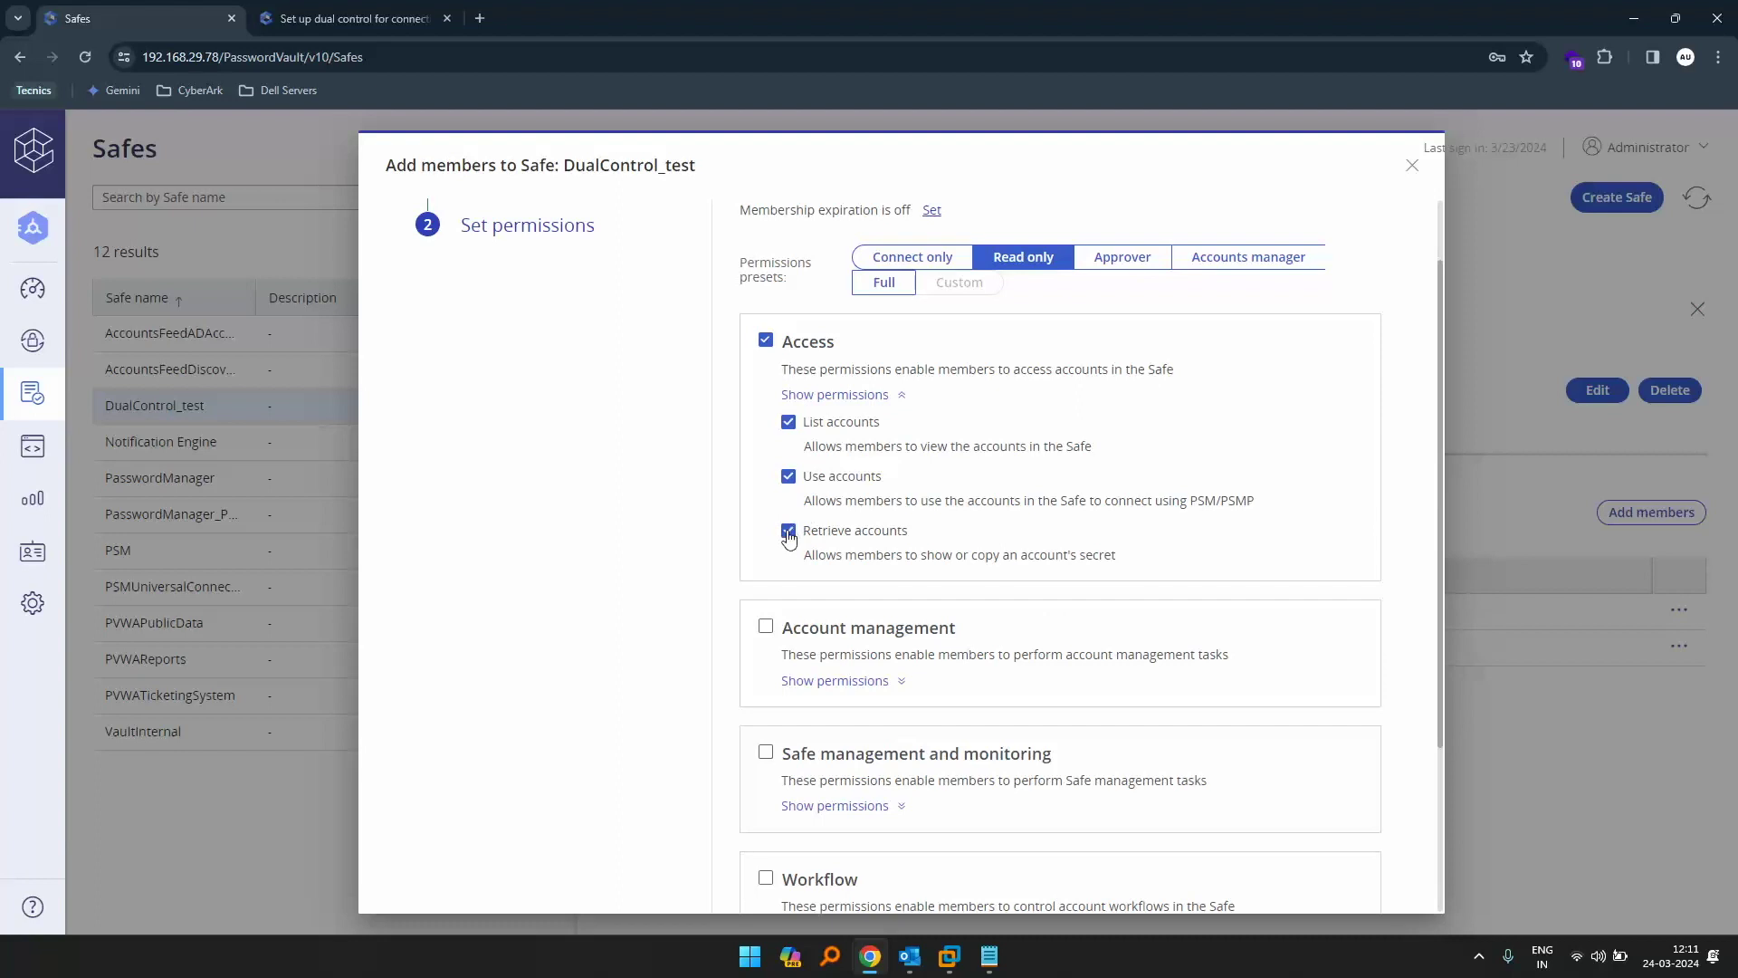
pyautogui.click(789, 531)
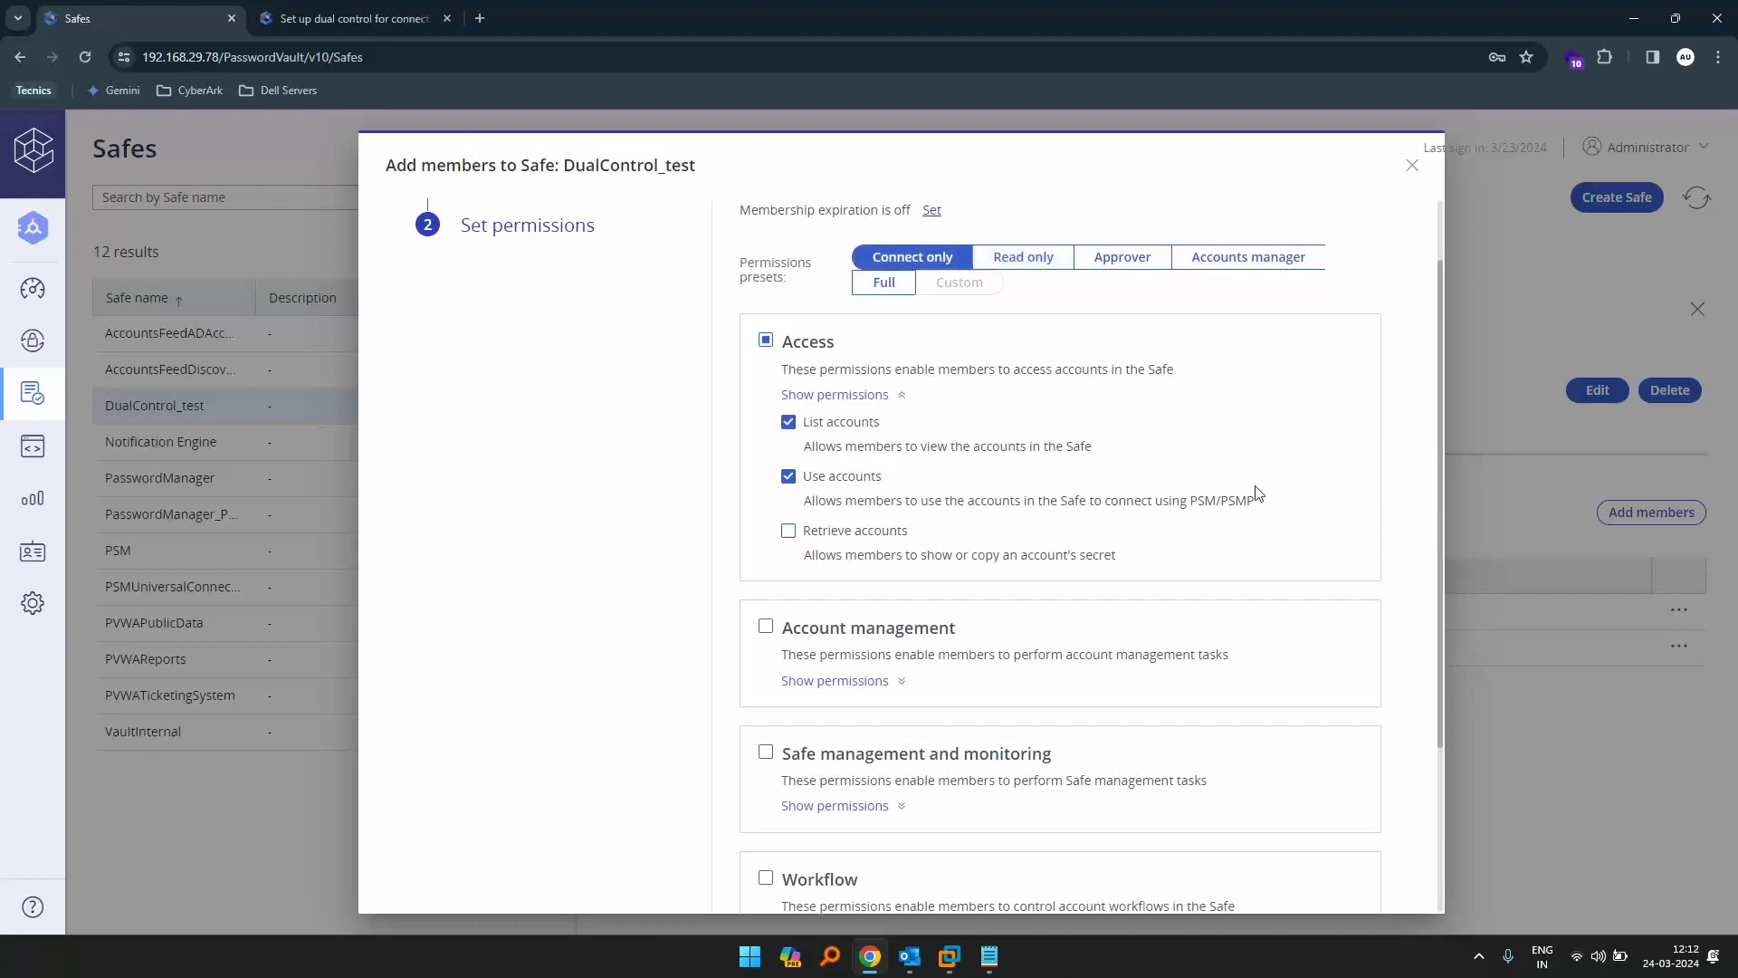
pyautogui.moveTo(1438, 443); pyautogui.dragTo(1454, 593)
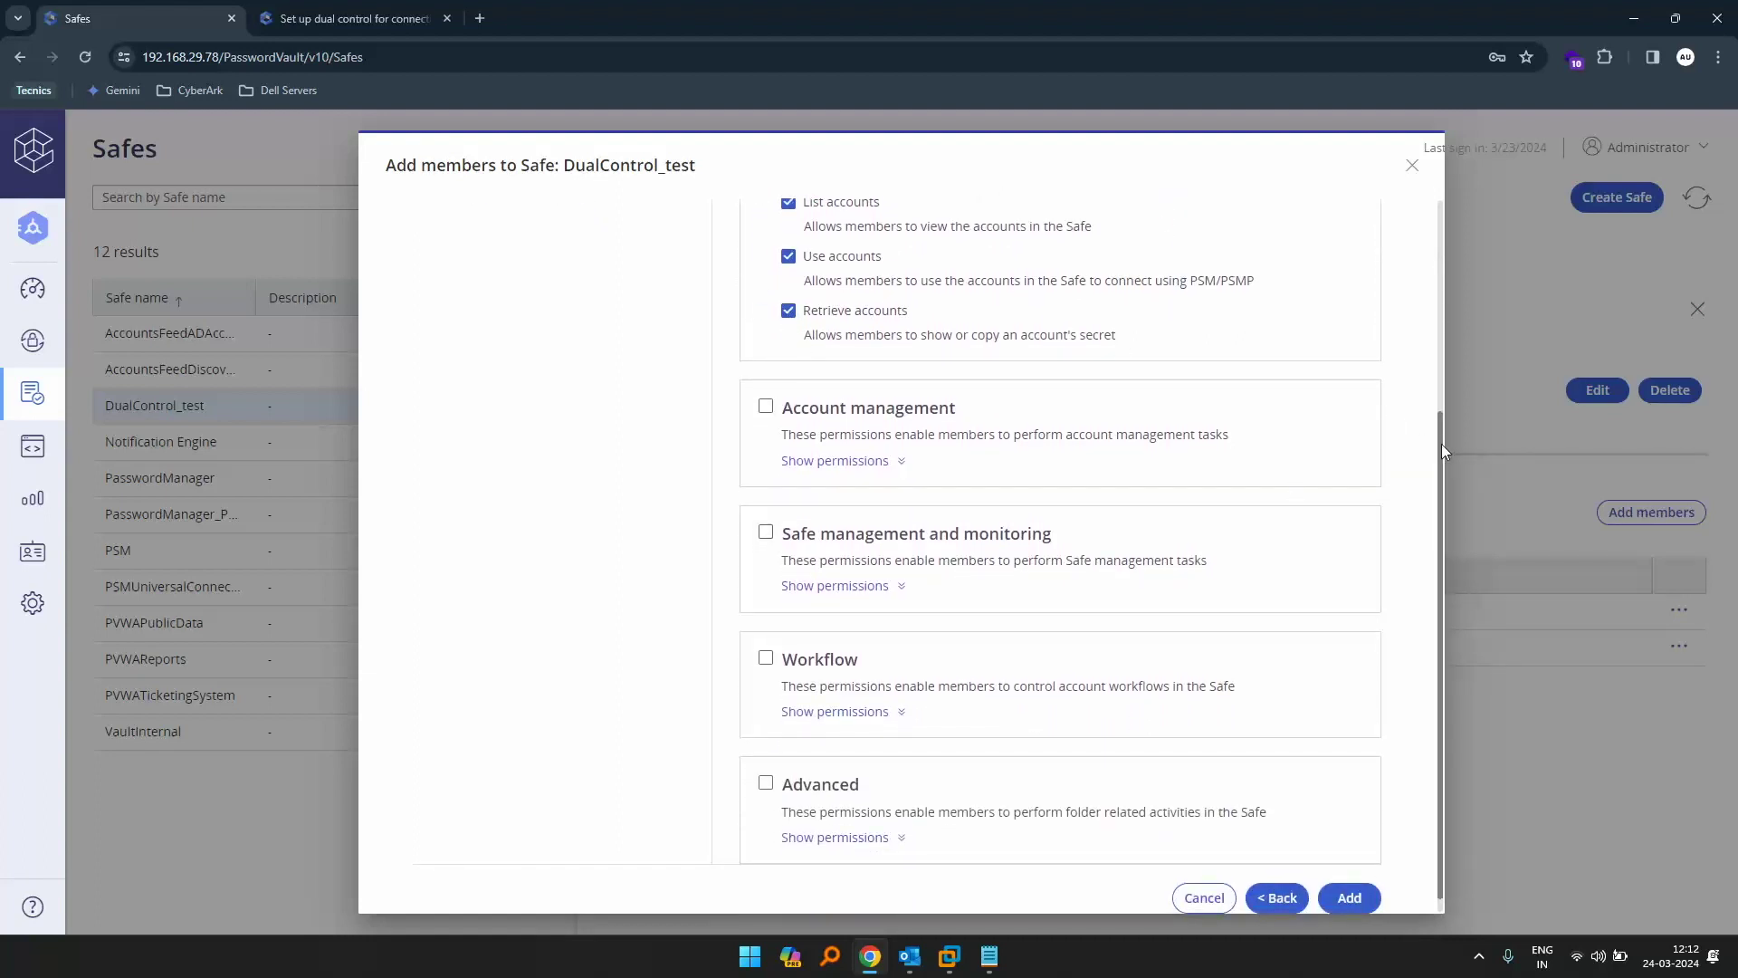
pyautogui.scroll(-1, 1439, 443)
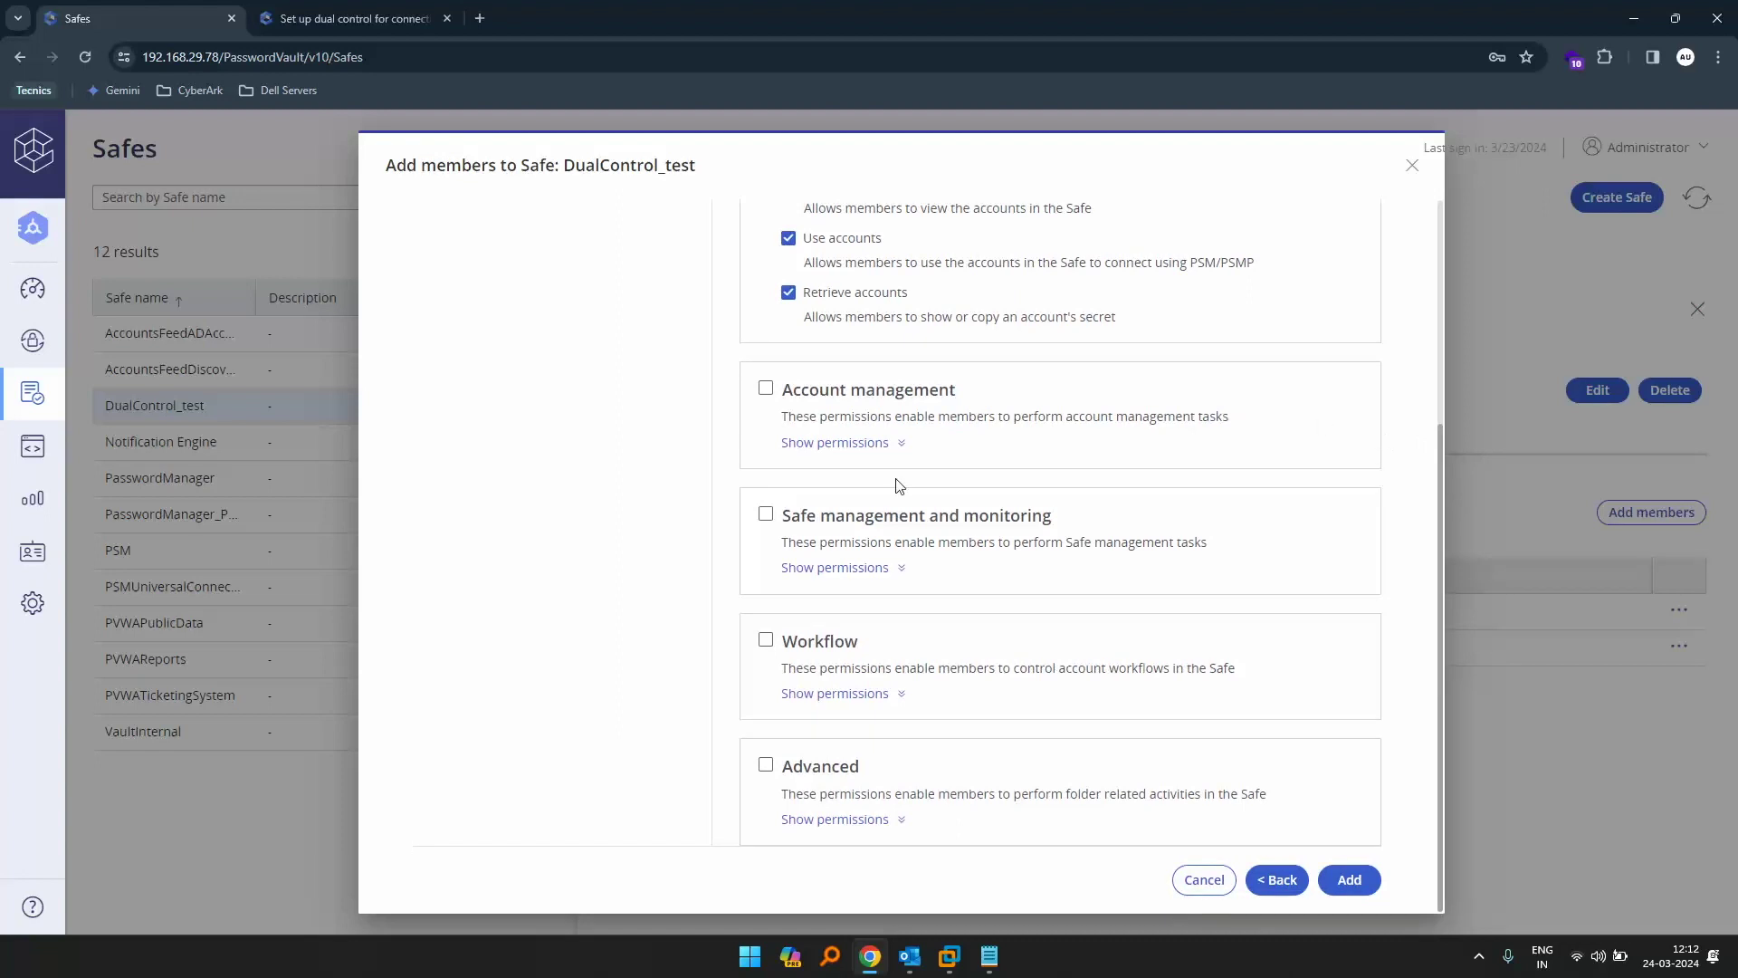
pyautogui.click(884, 693)
pyautogui.click(1349, 879)
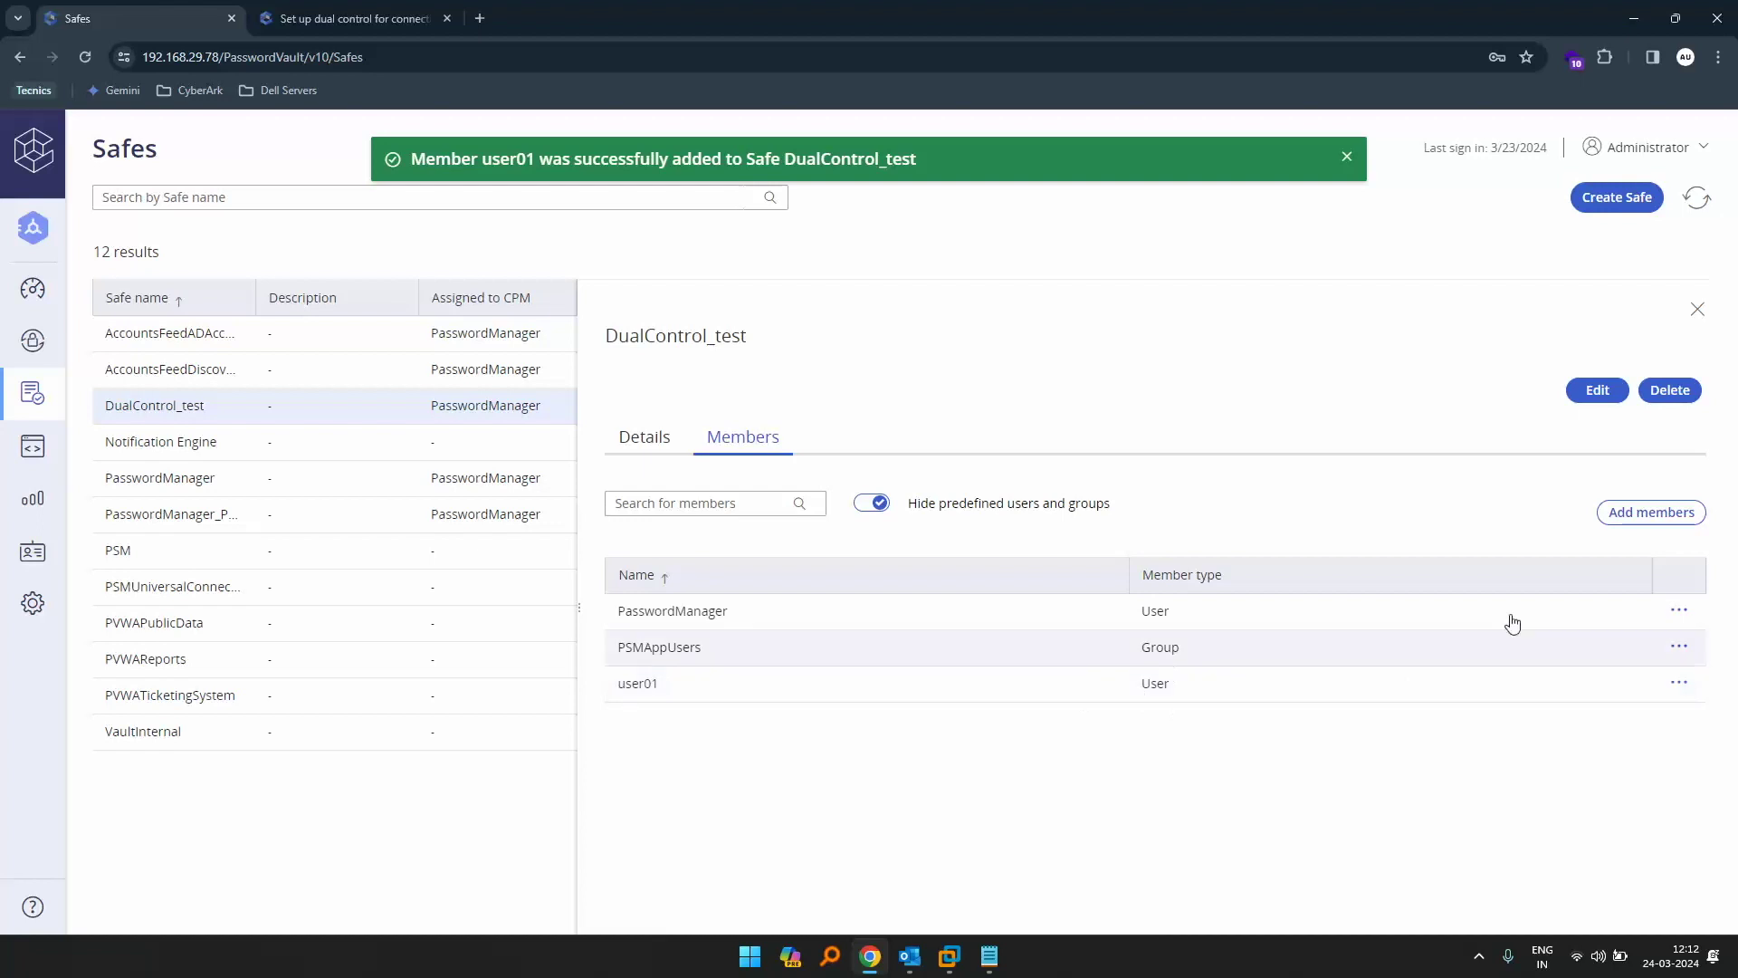
# - Find the group app_grp in the cyber.com source, select it as another Safe member and proceed to its permissions
pyautogui.click(1619, 516)
pyautogui.click(896, 391)
pyautogui.click(836, 446)
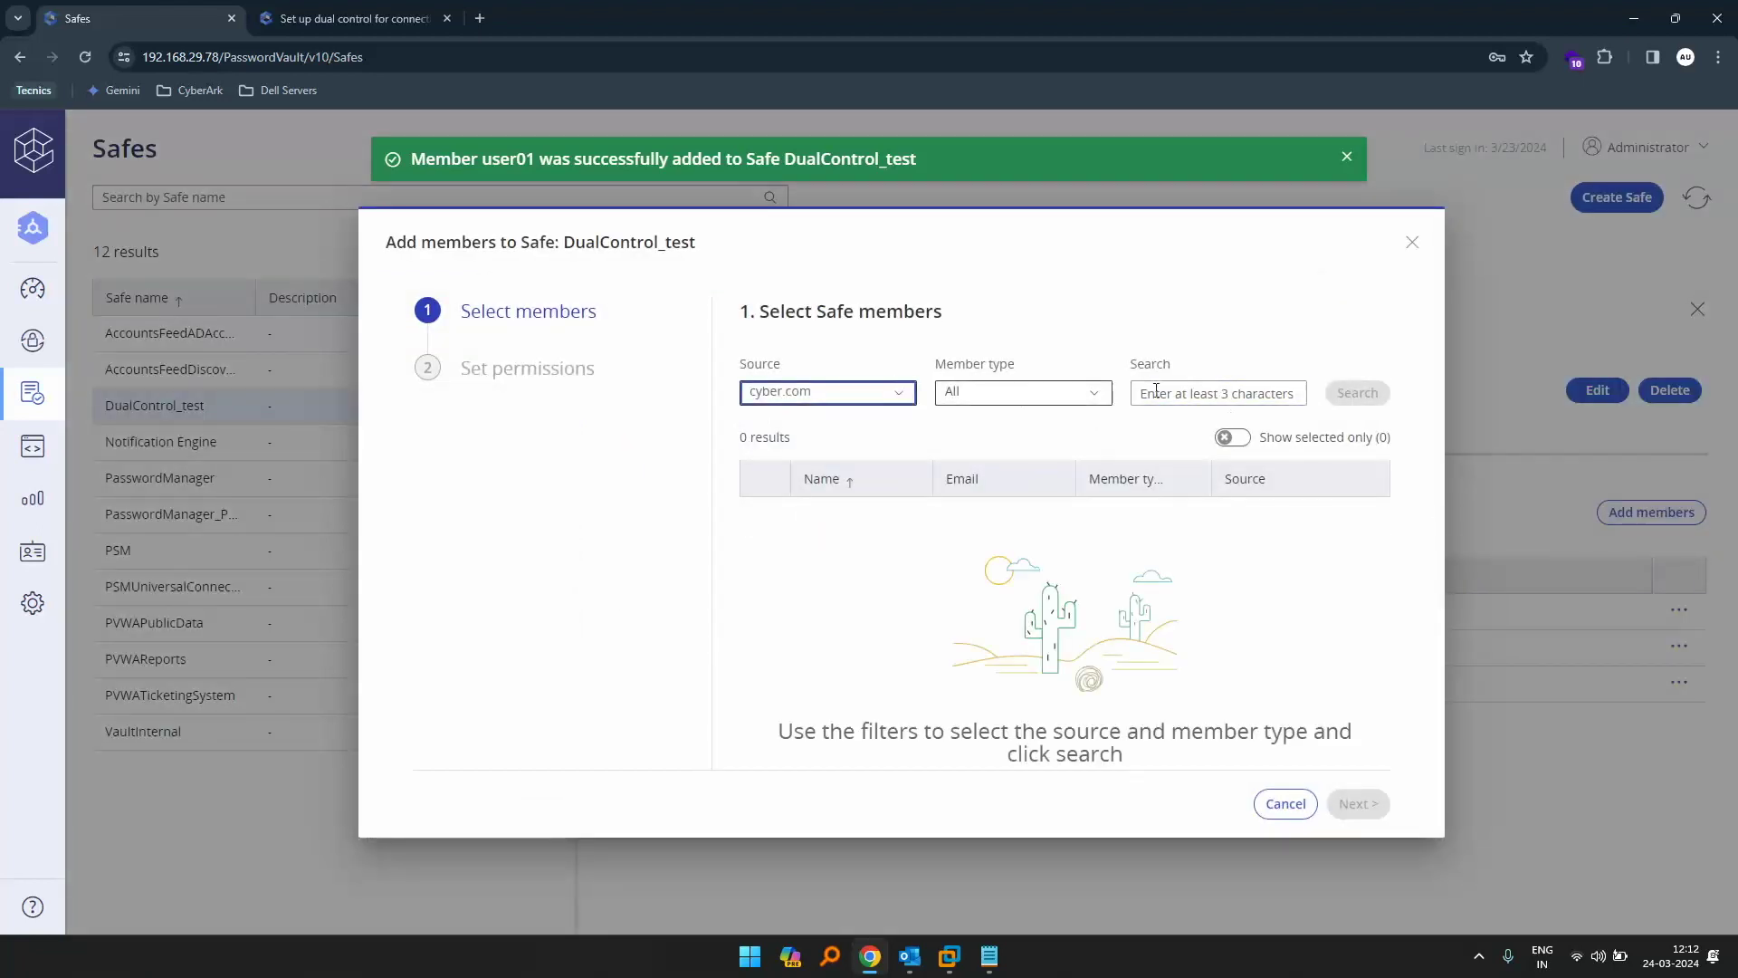
pyautogui.click(1035, 392)
pyautogui.click(992, 445)
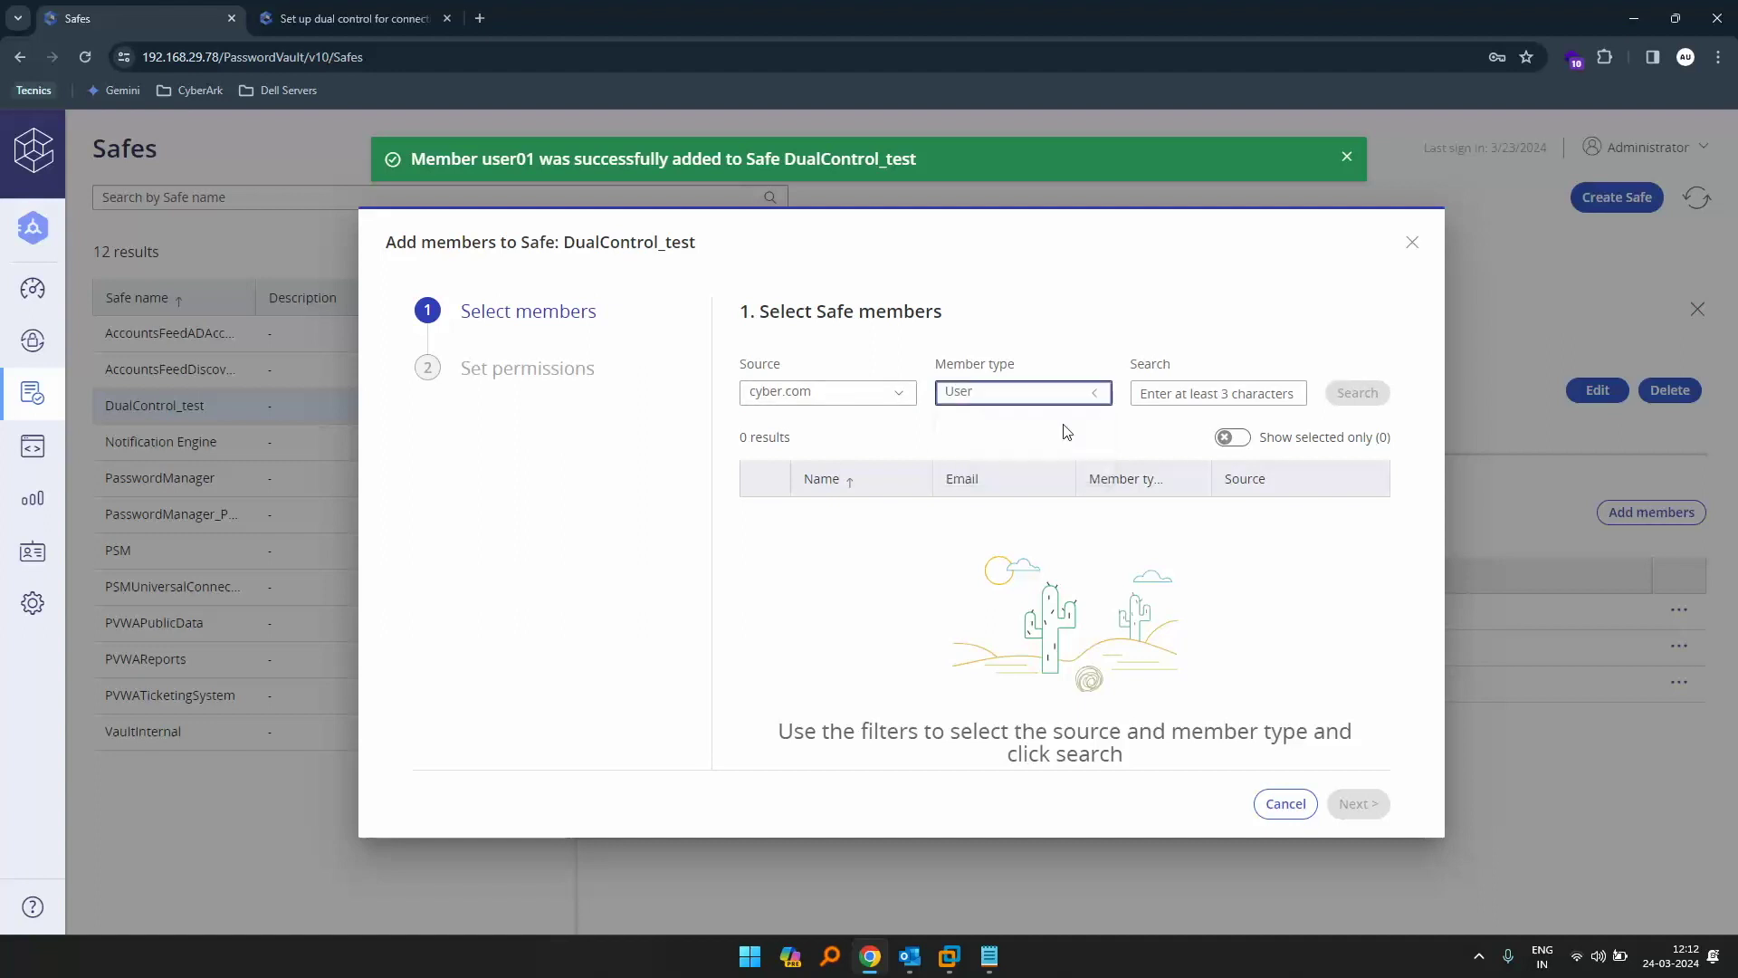
pyautogui.click(1093, 393)
pyautogui.click(996, 469)
pyautogui.click(1181, 394)
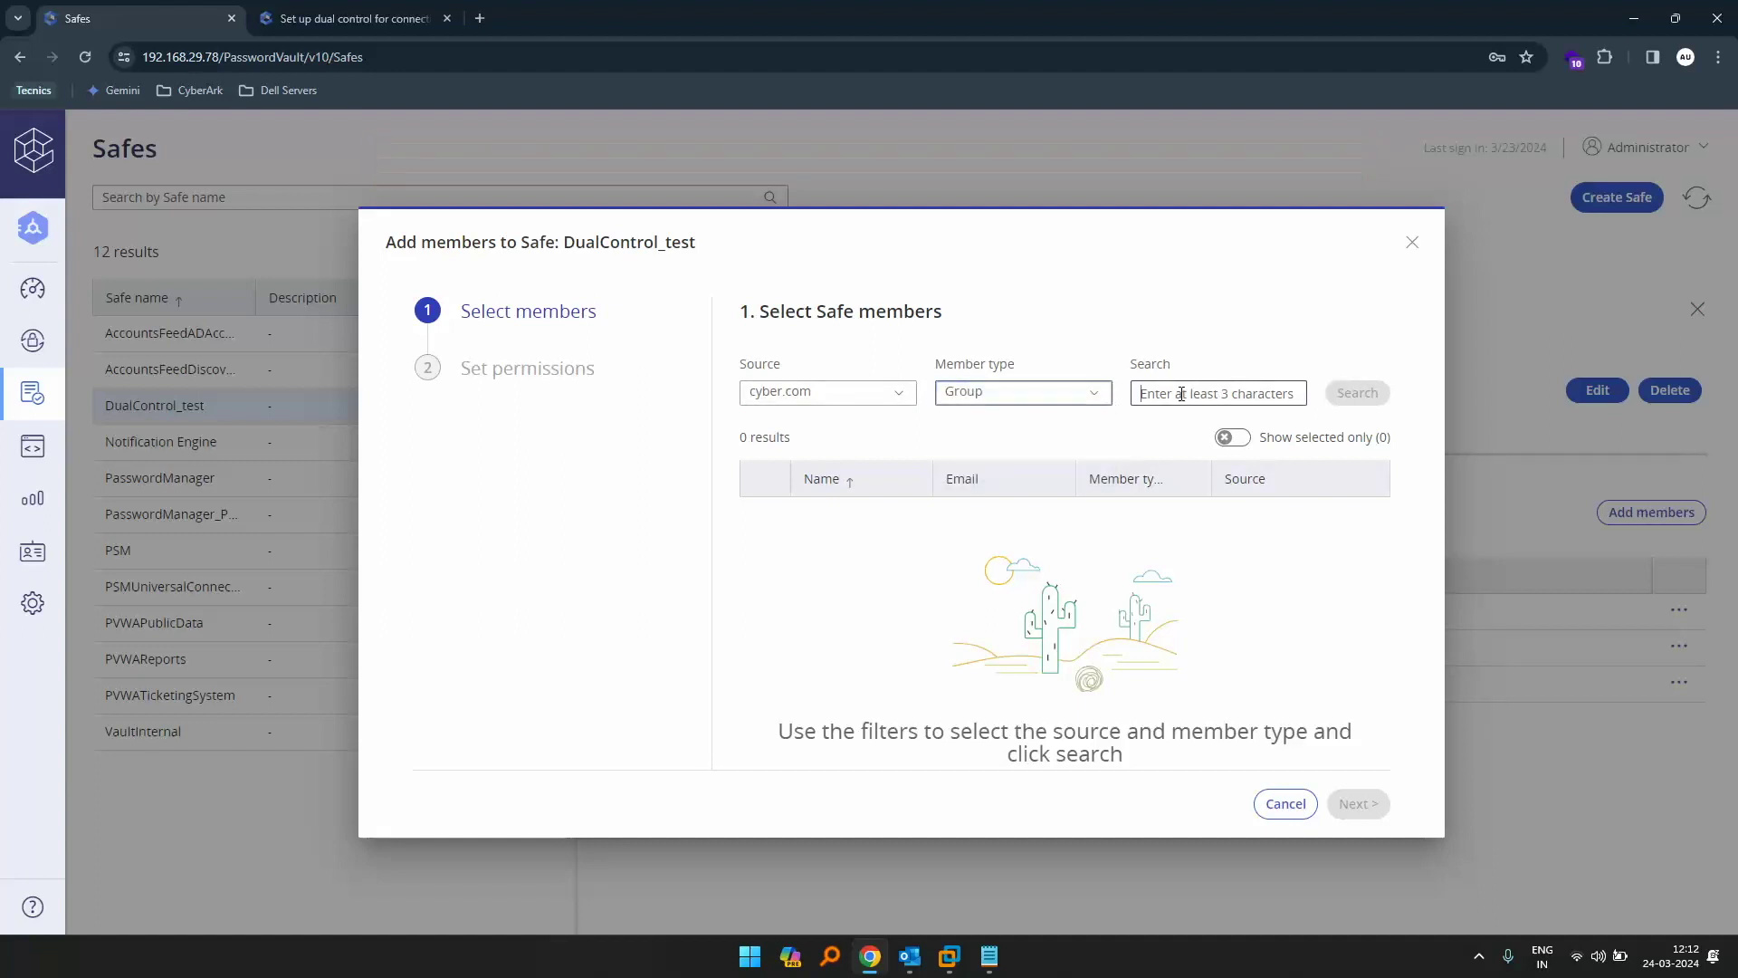
pyautogui.write('app_grp')
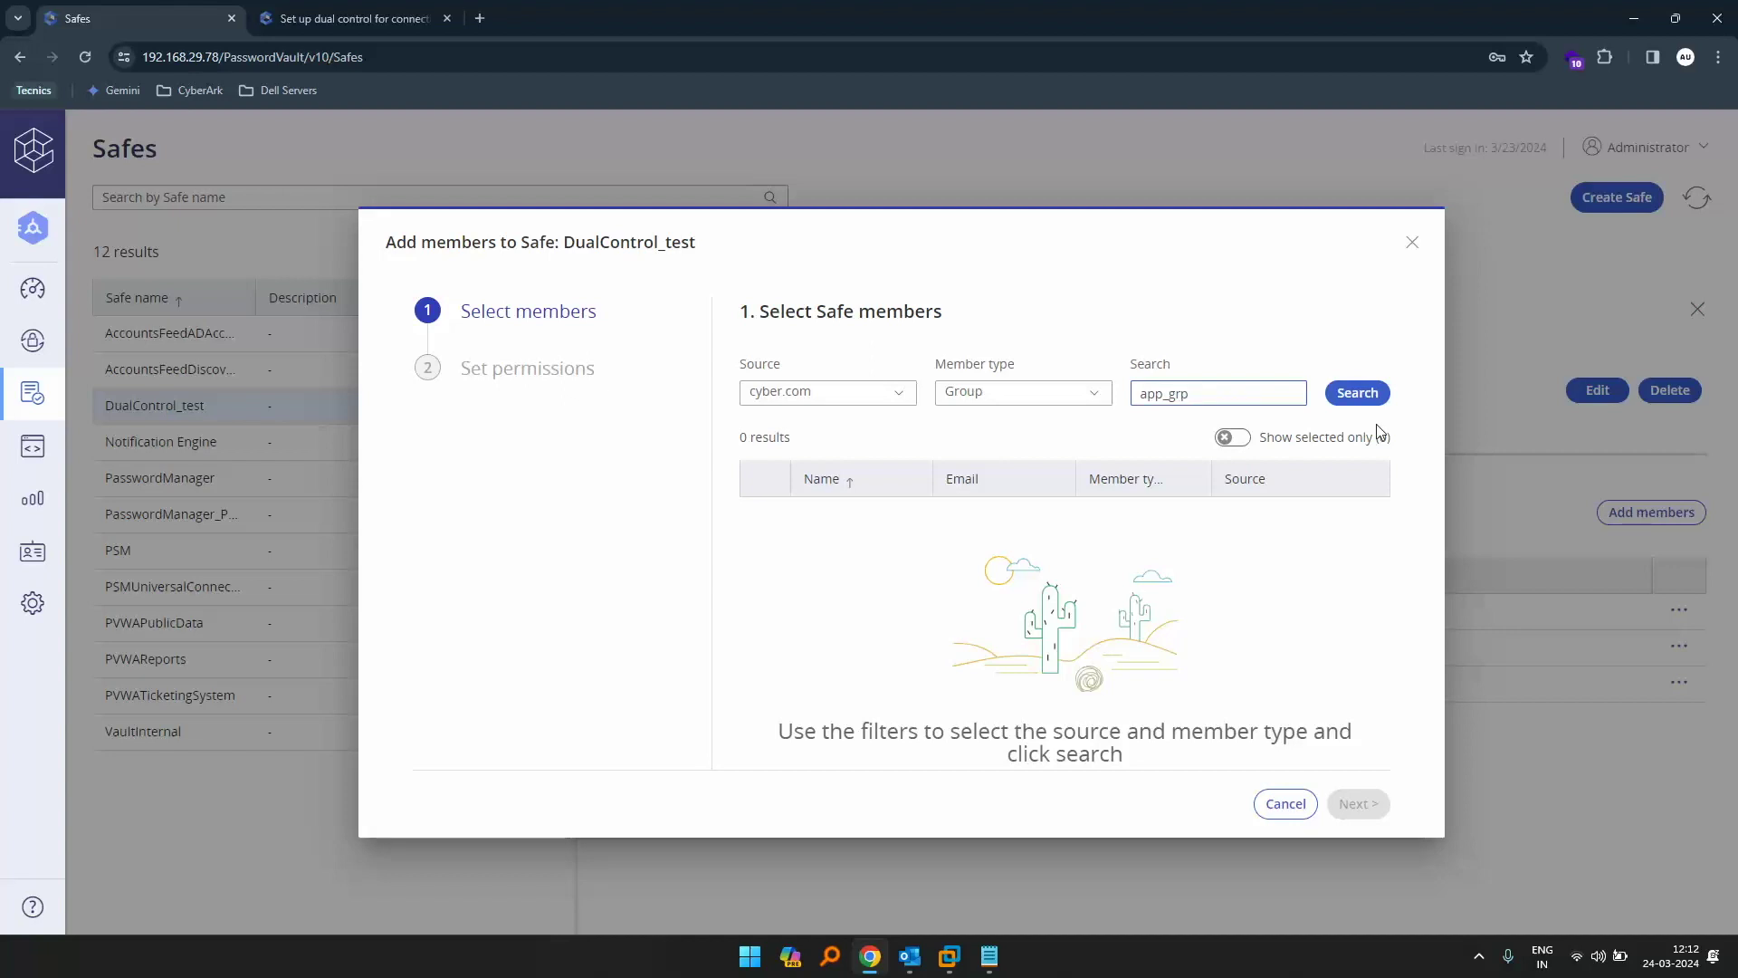
pyautogui.click(1367, 393)
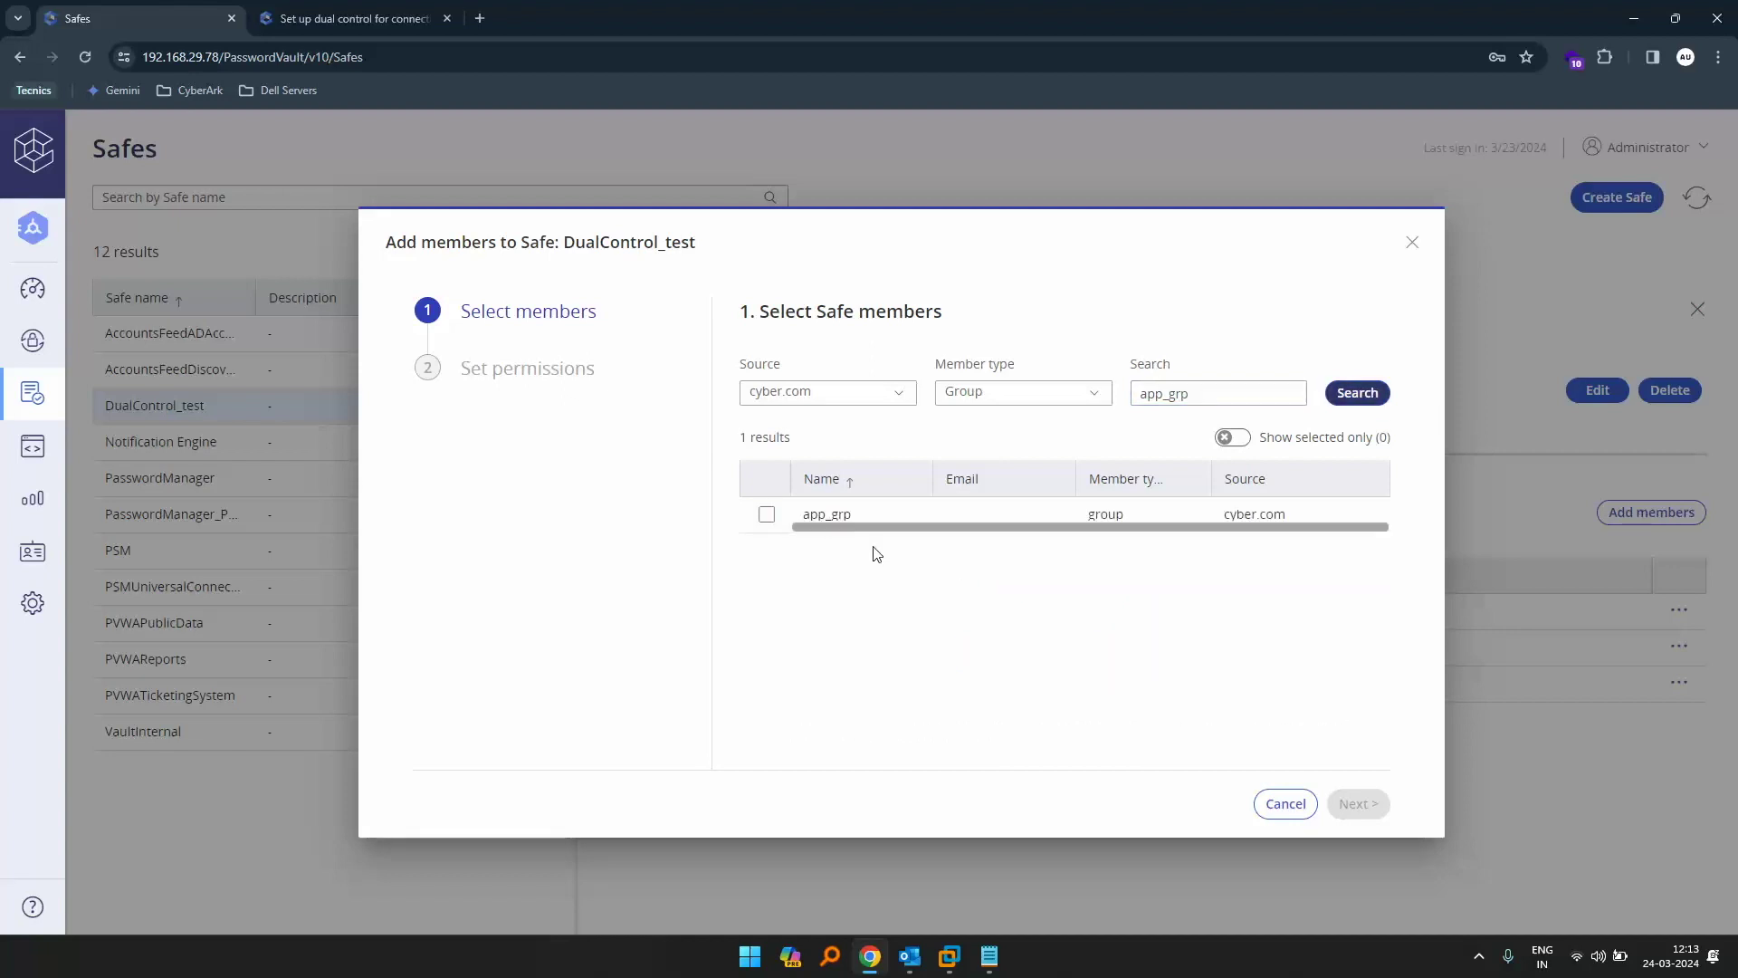
pyautogui.click(765, 515)
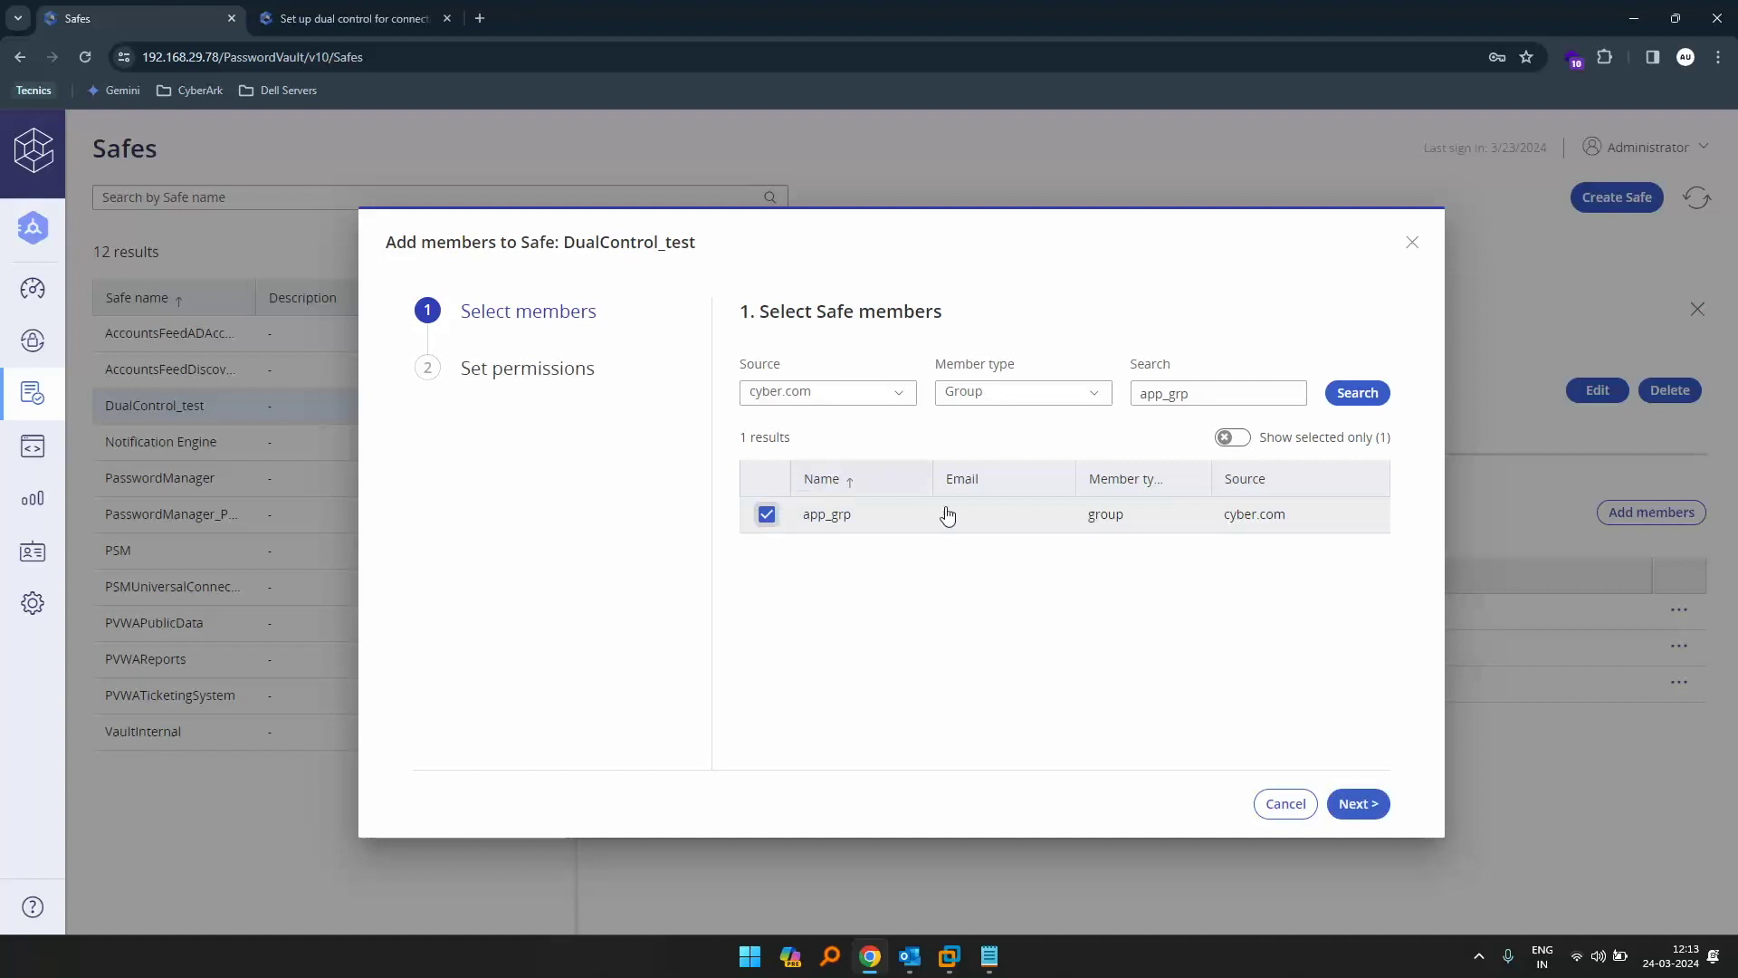
pyautogui.click(1360, 806)
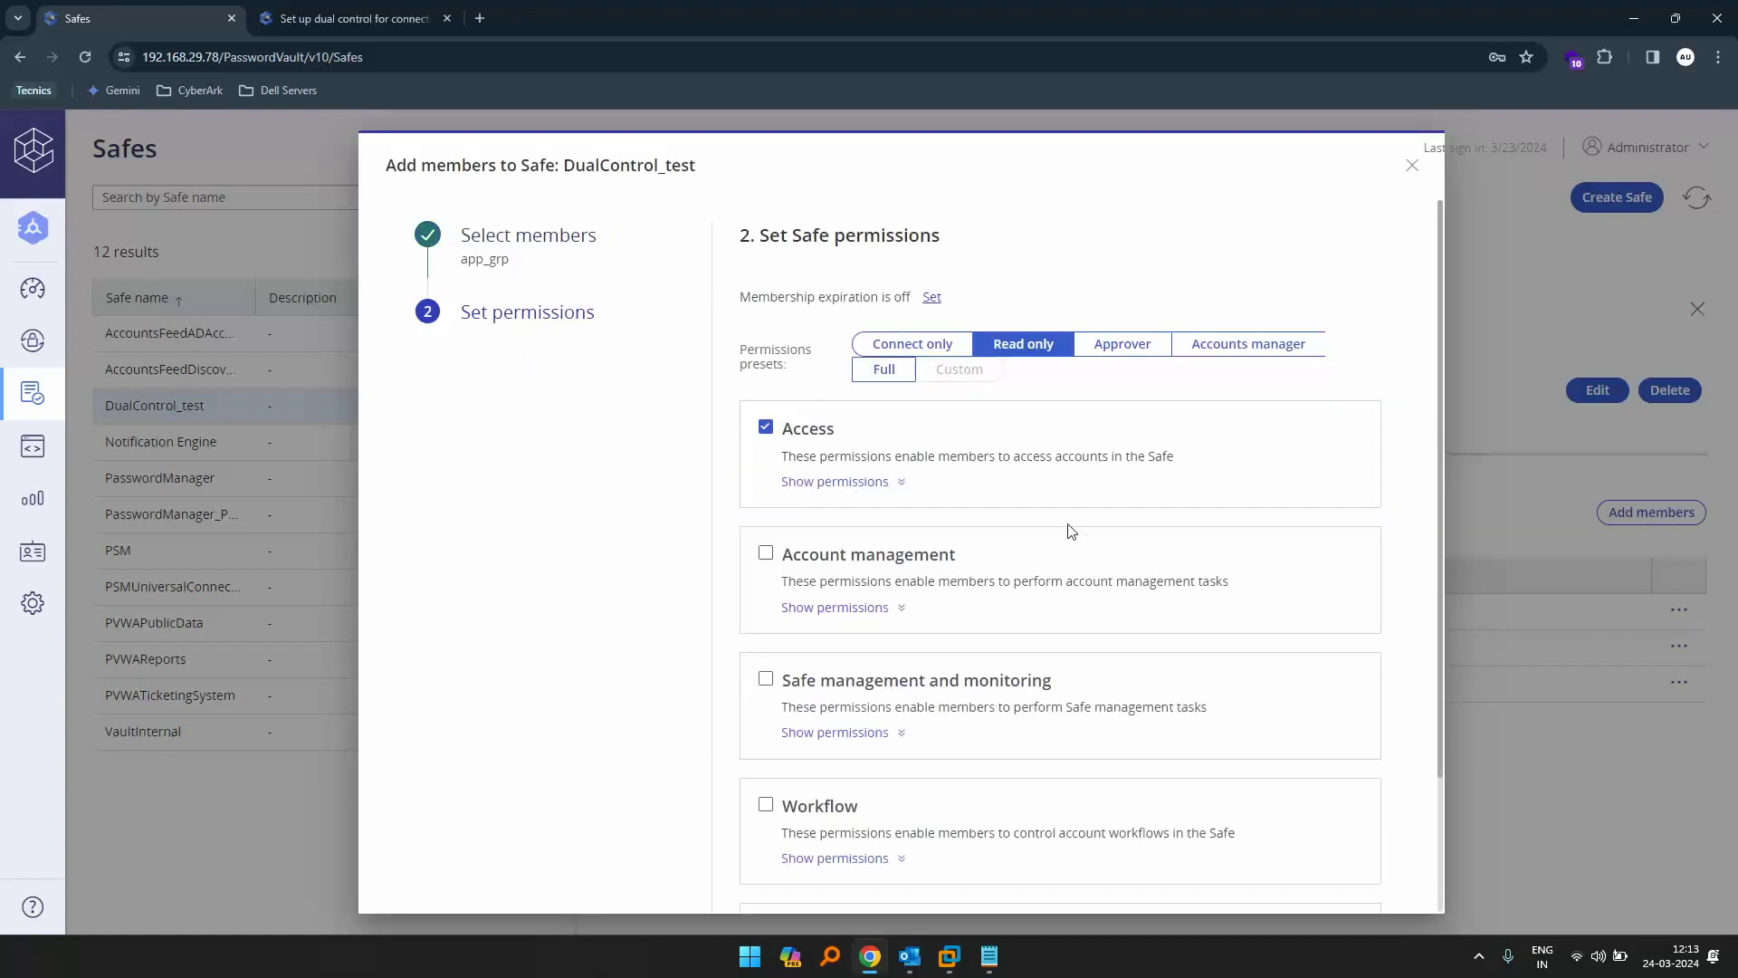
# - Grant app_grp the Confirm requests permission as Level 1 confirmer, add it to the Safe and close the Safe's details
pyautogui.scroll(-2, 1442, 580)
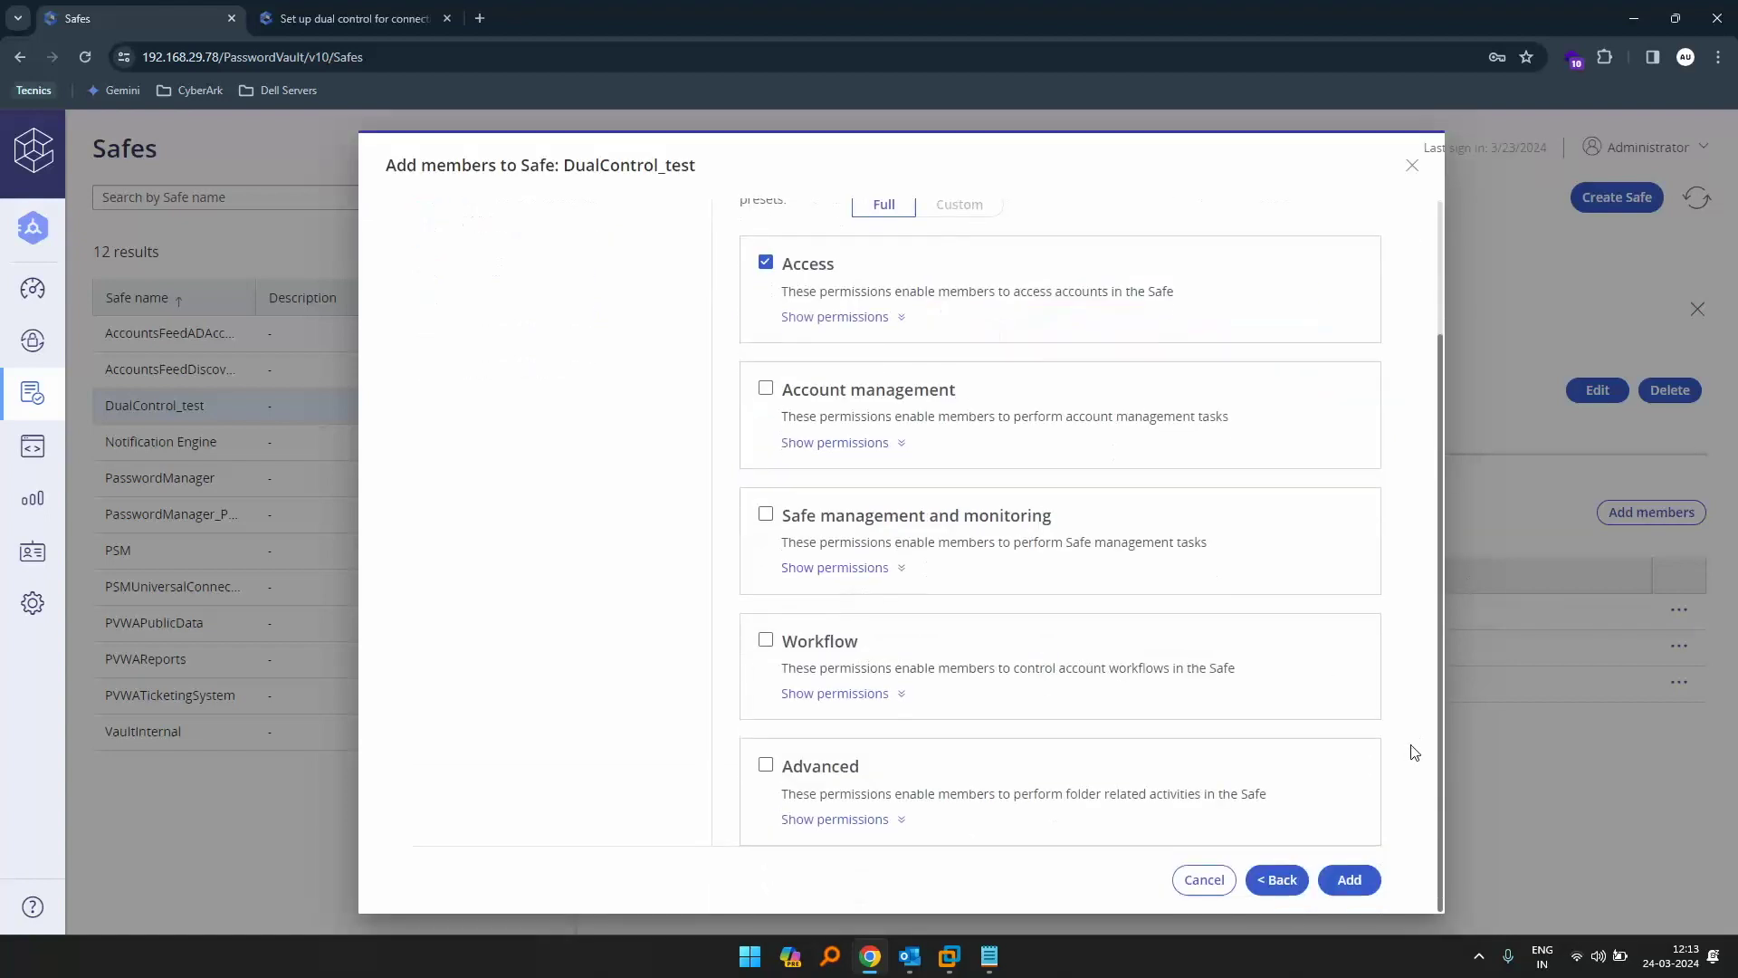
pyautogui.click(885, 698)
pyautogui.moveTo(1432, 601); pyautogui.dragTo(1437, 732)
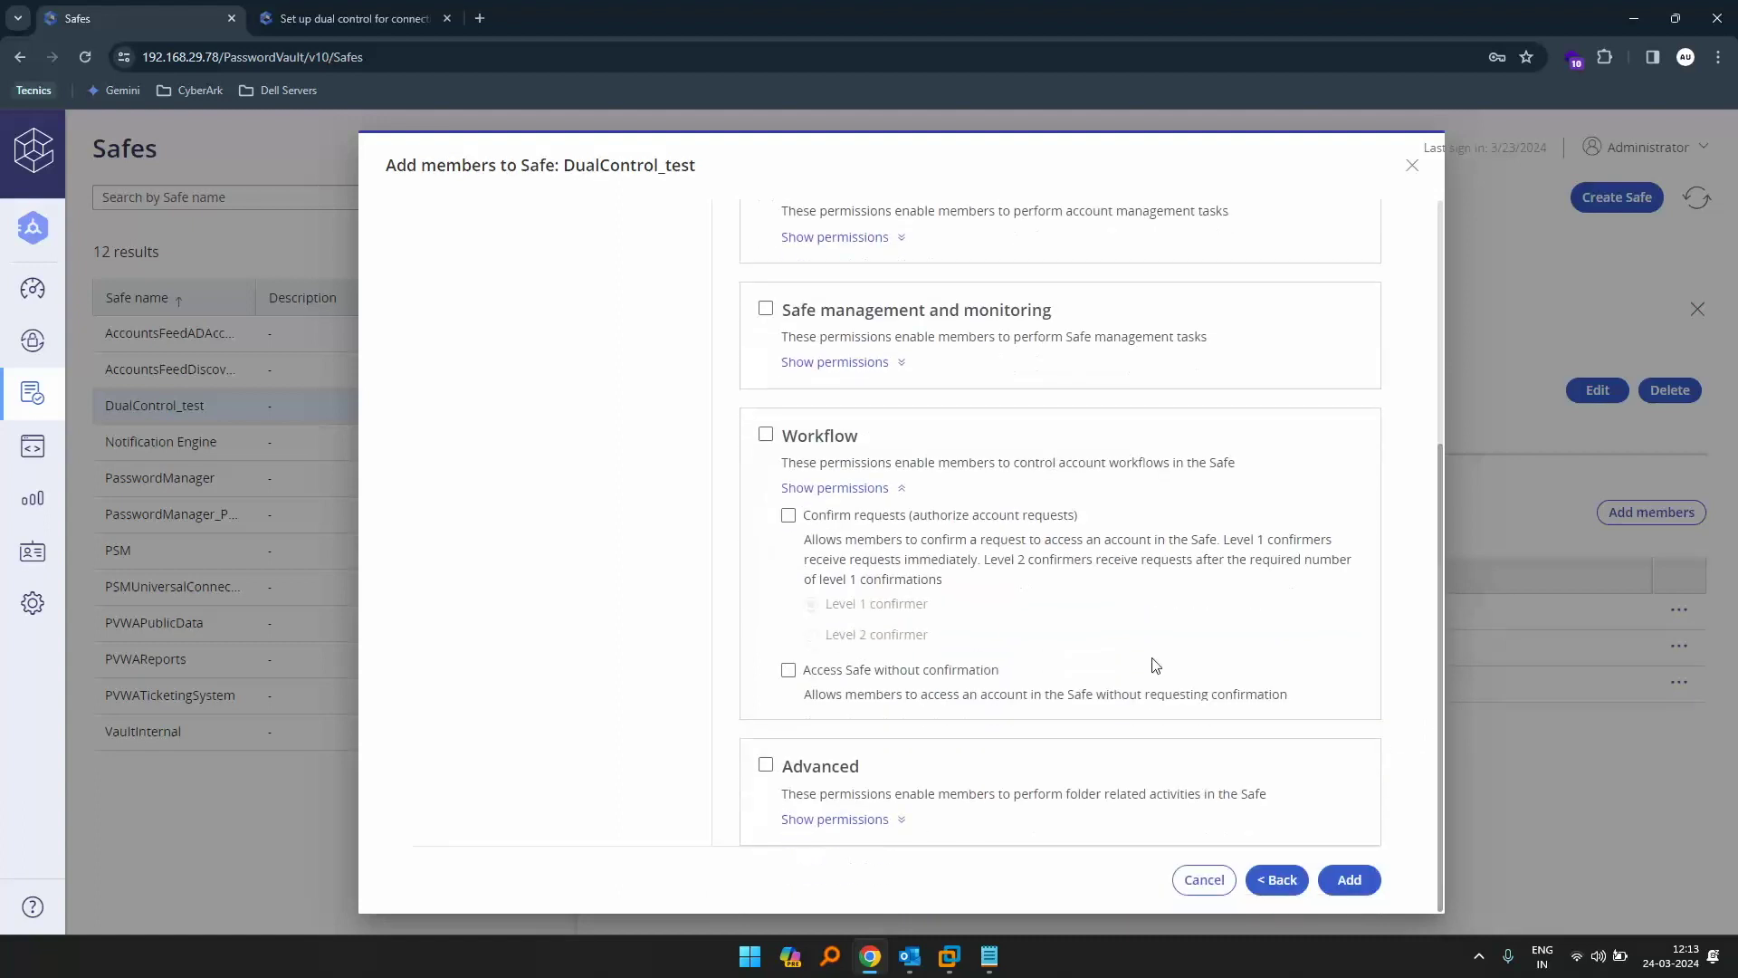
pyautogui.click(788, 516)
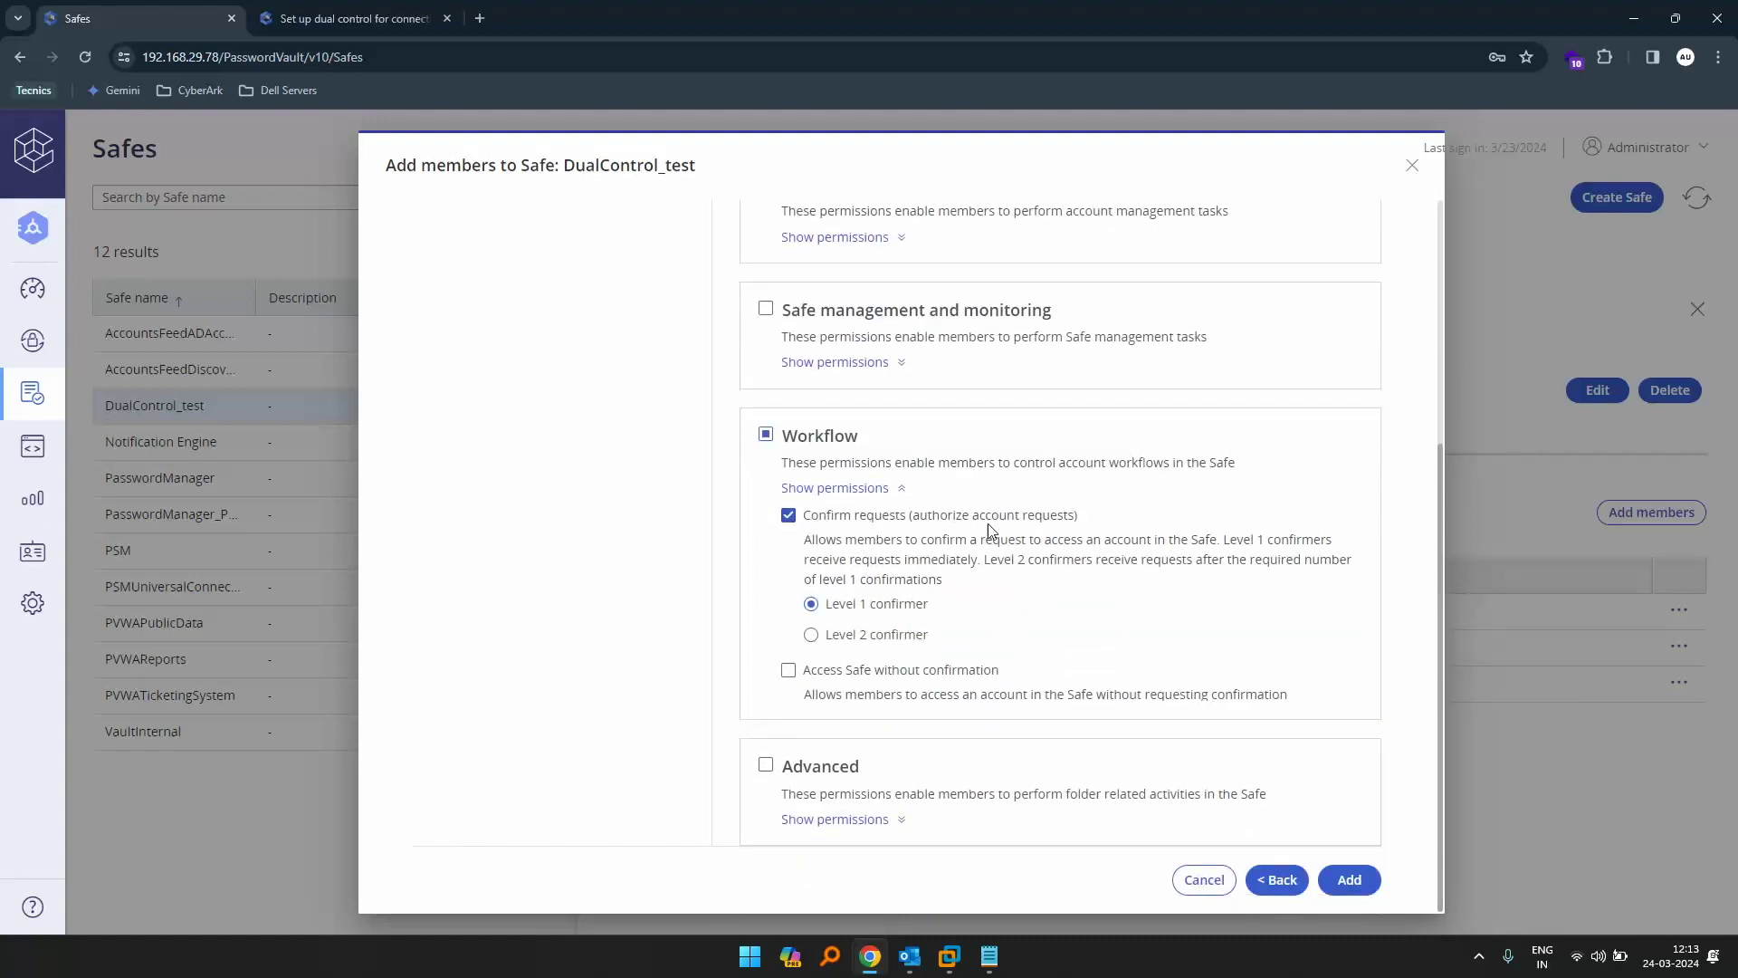
pyautogui.click(1349, 880)
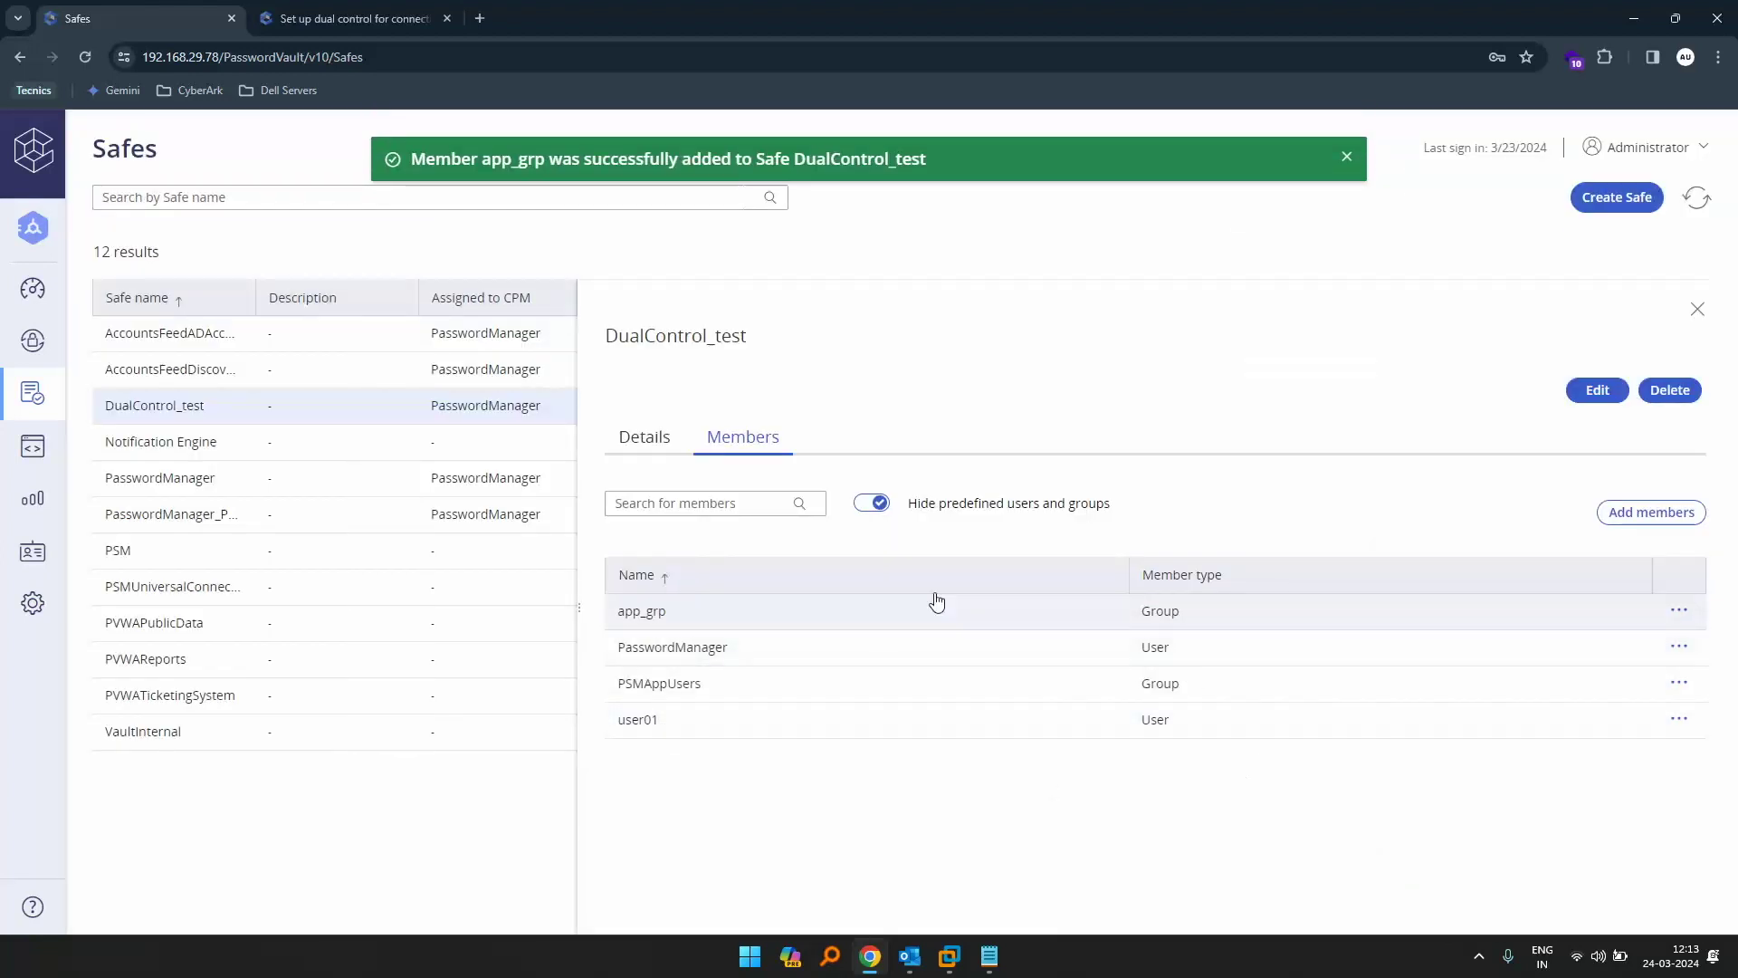
pyautogui.click(1698, 310)
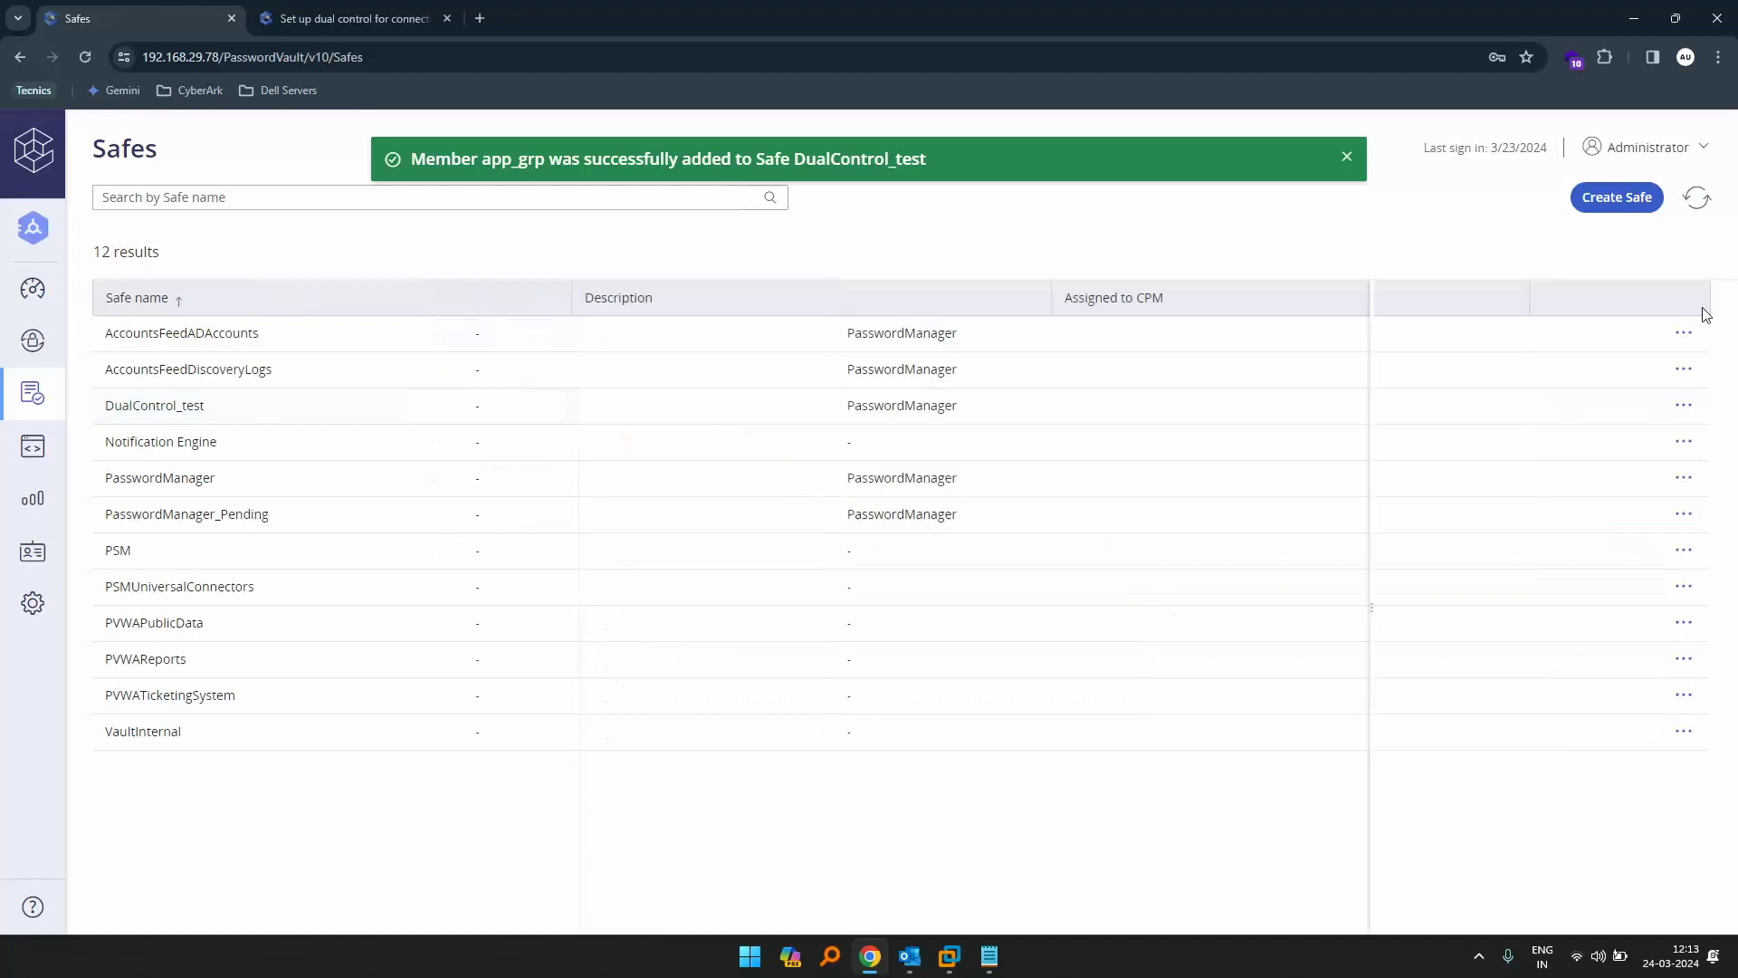
pyautogui.click(28, 289)
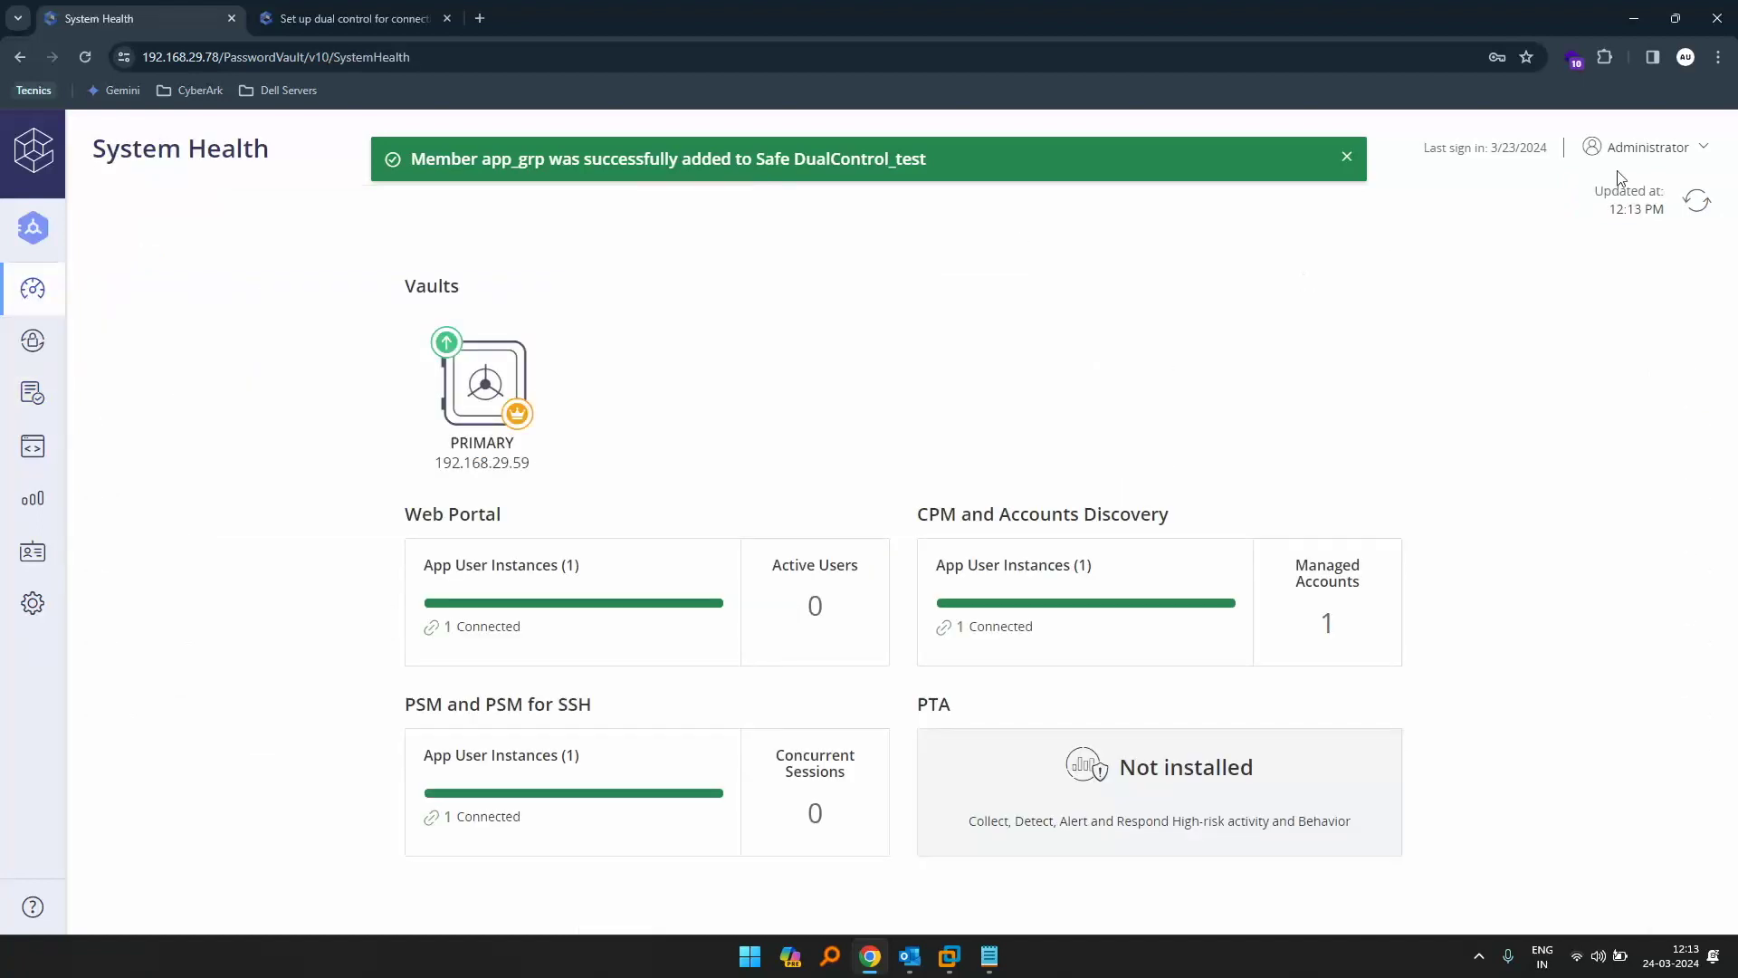
pyautogui.click(1718, 56)
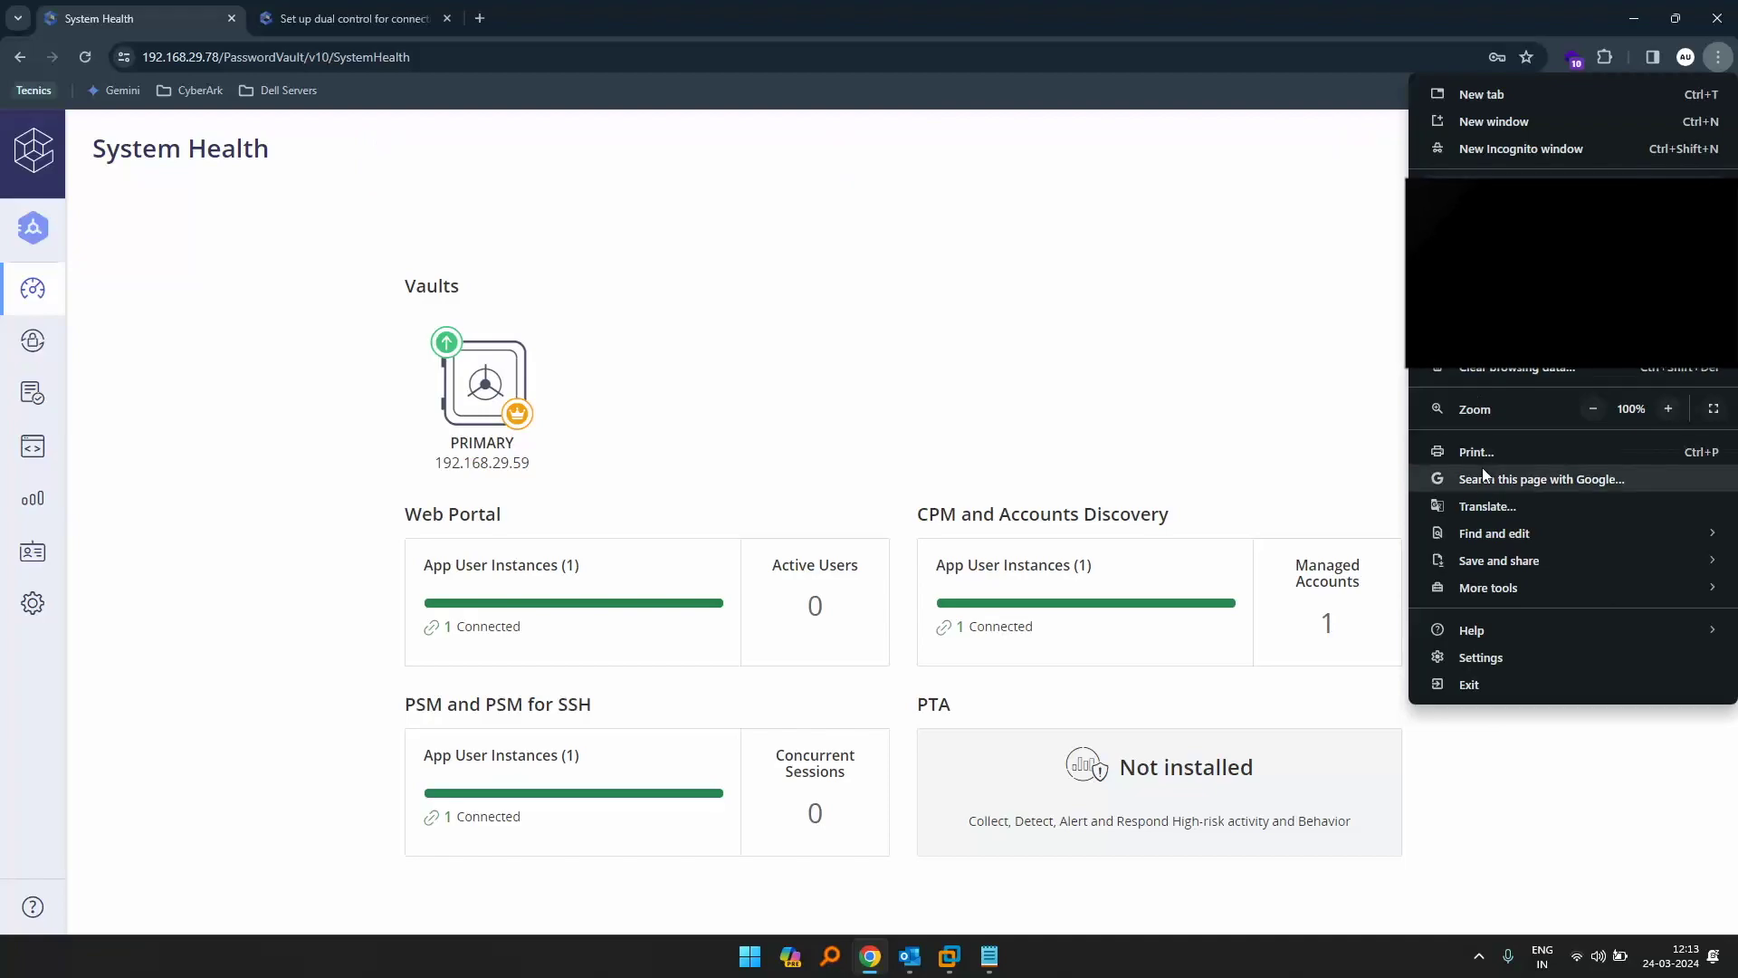
pyautogui.click(1521, 148)
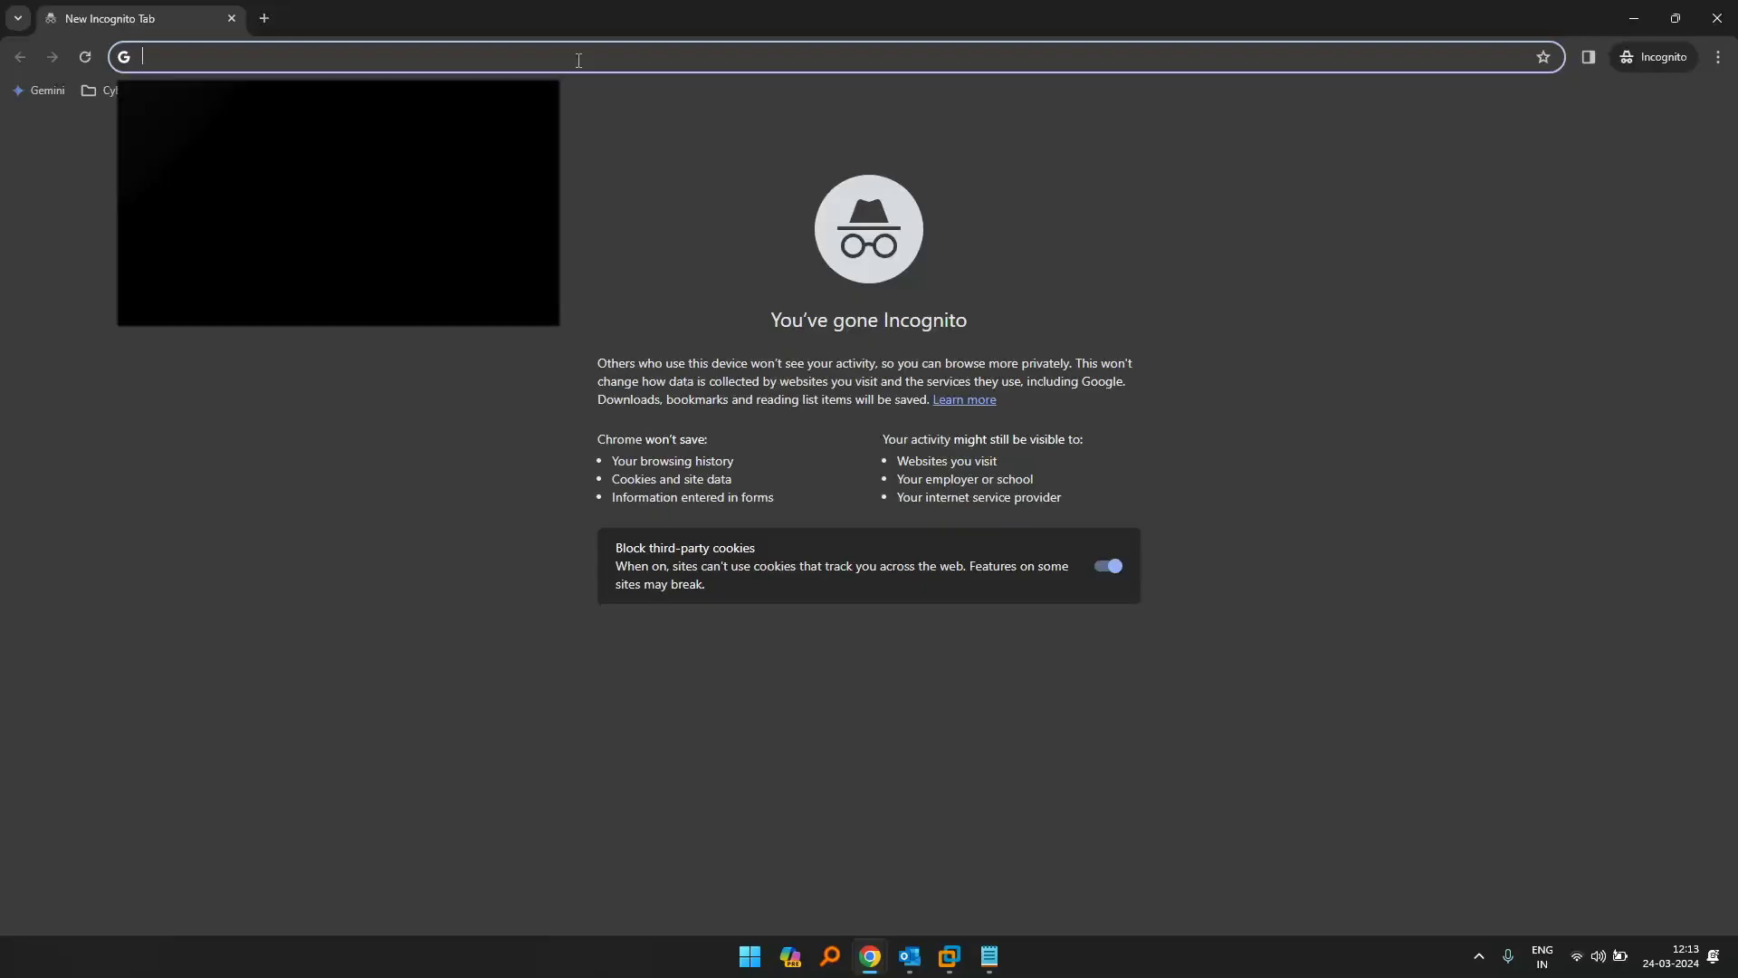
pyautogui.write('https:/')
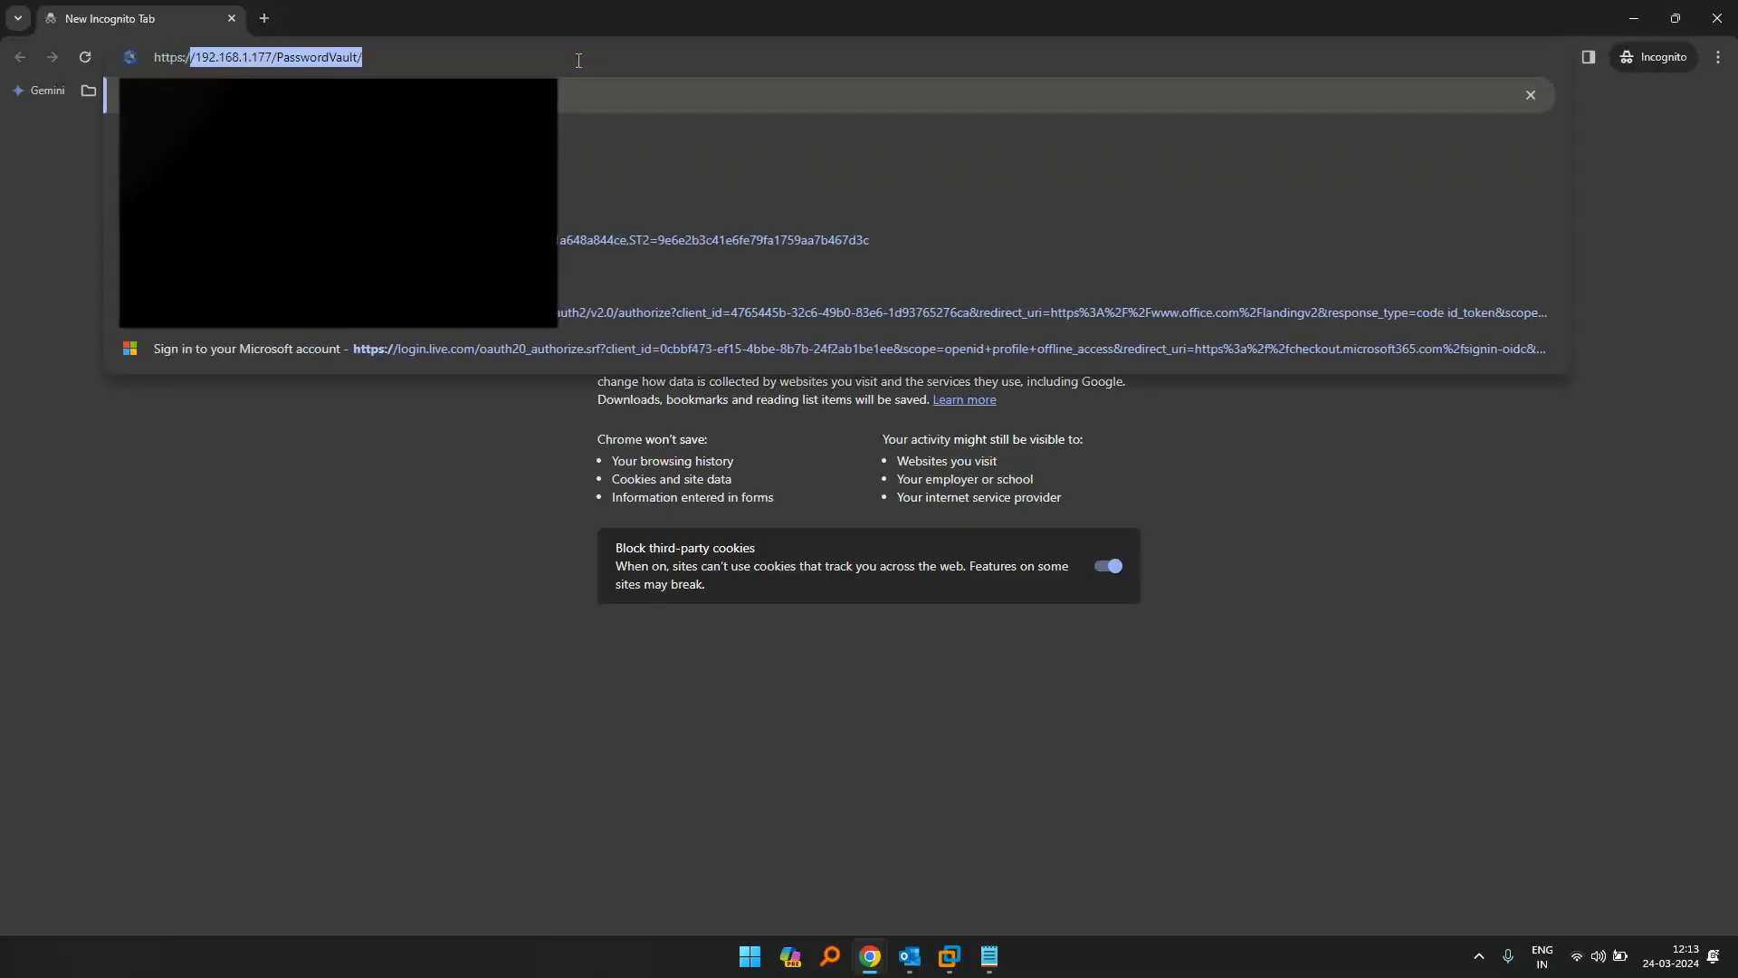
pyautogui.write('/192.168.')
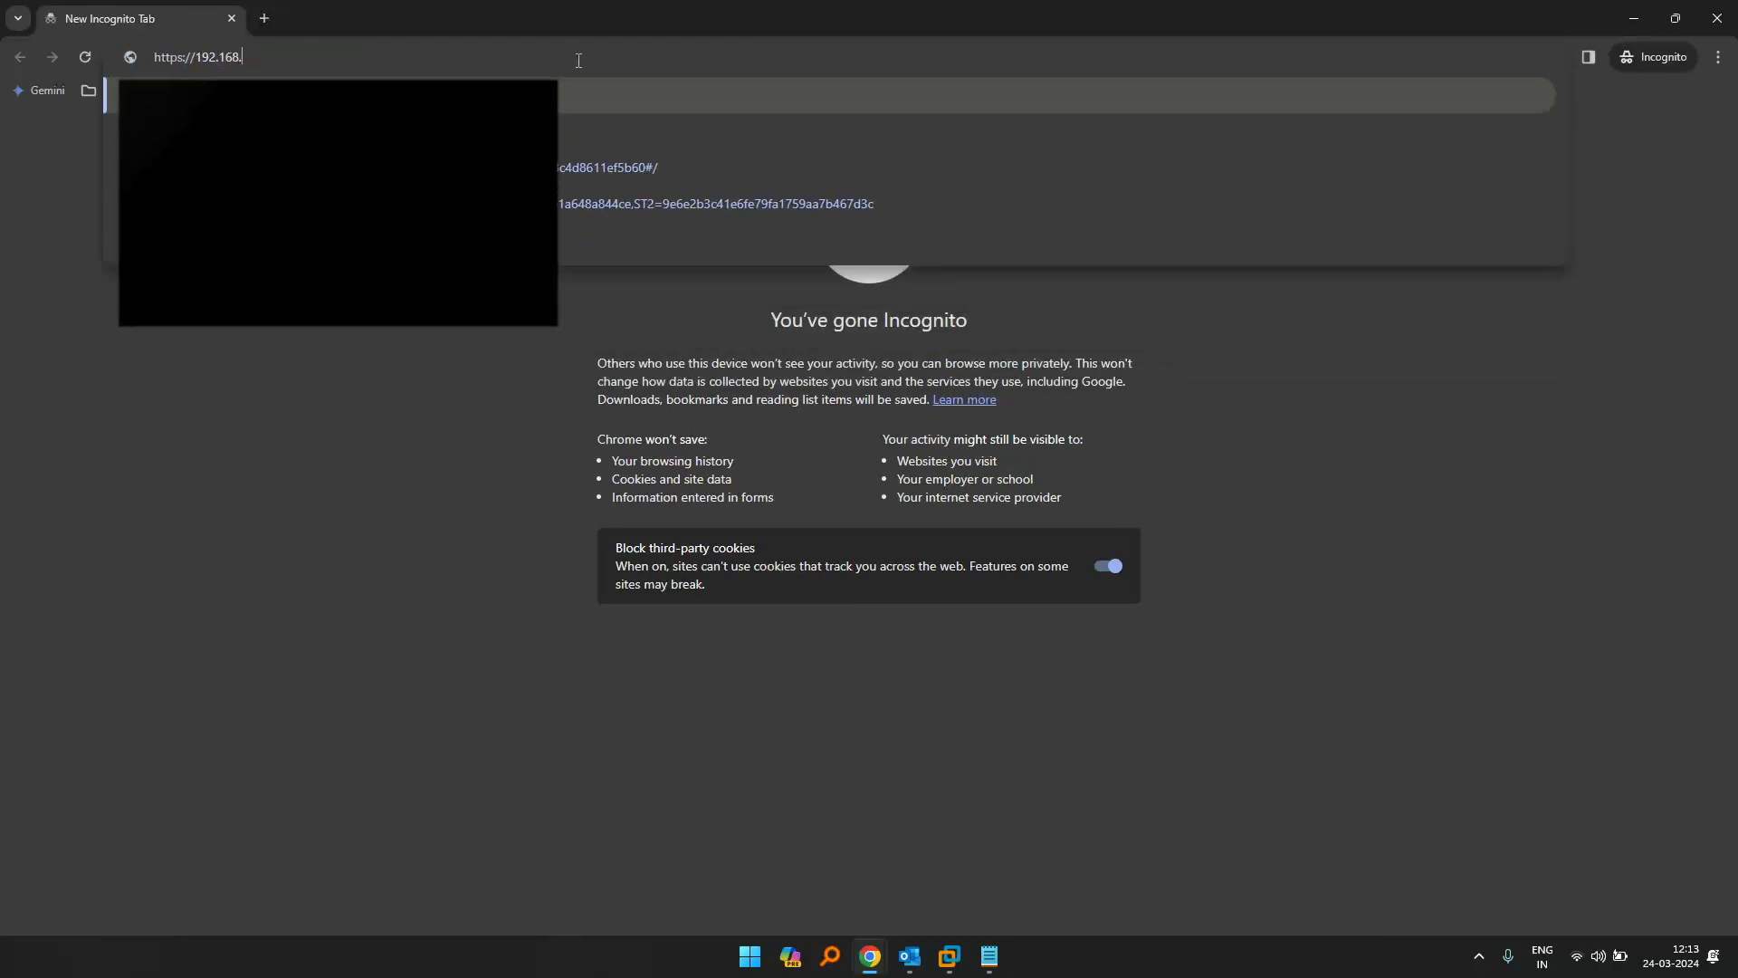
pyautogui.write('29.78/')
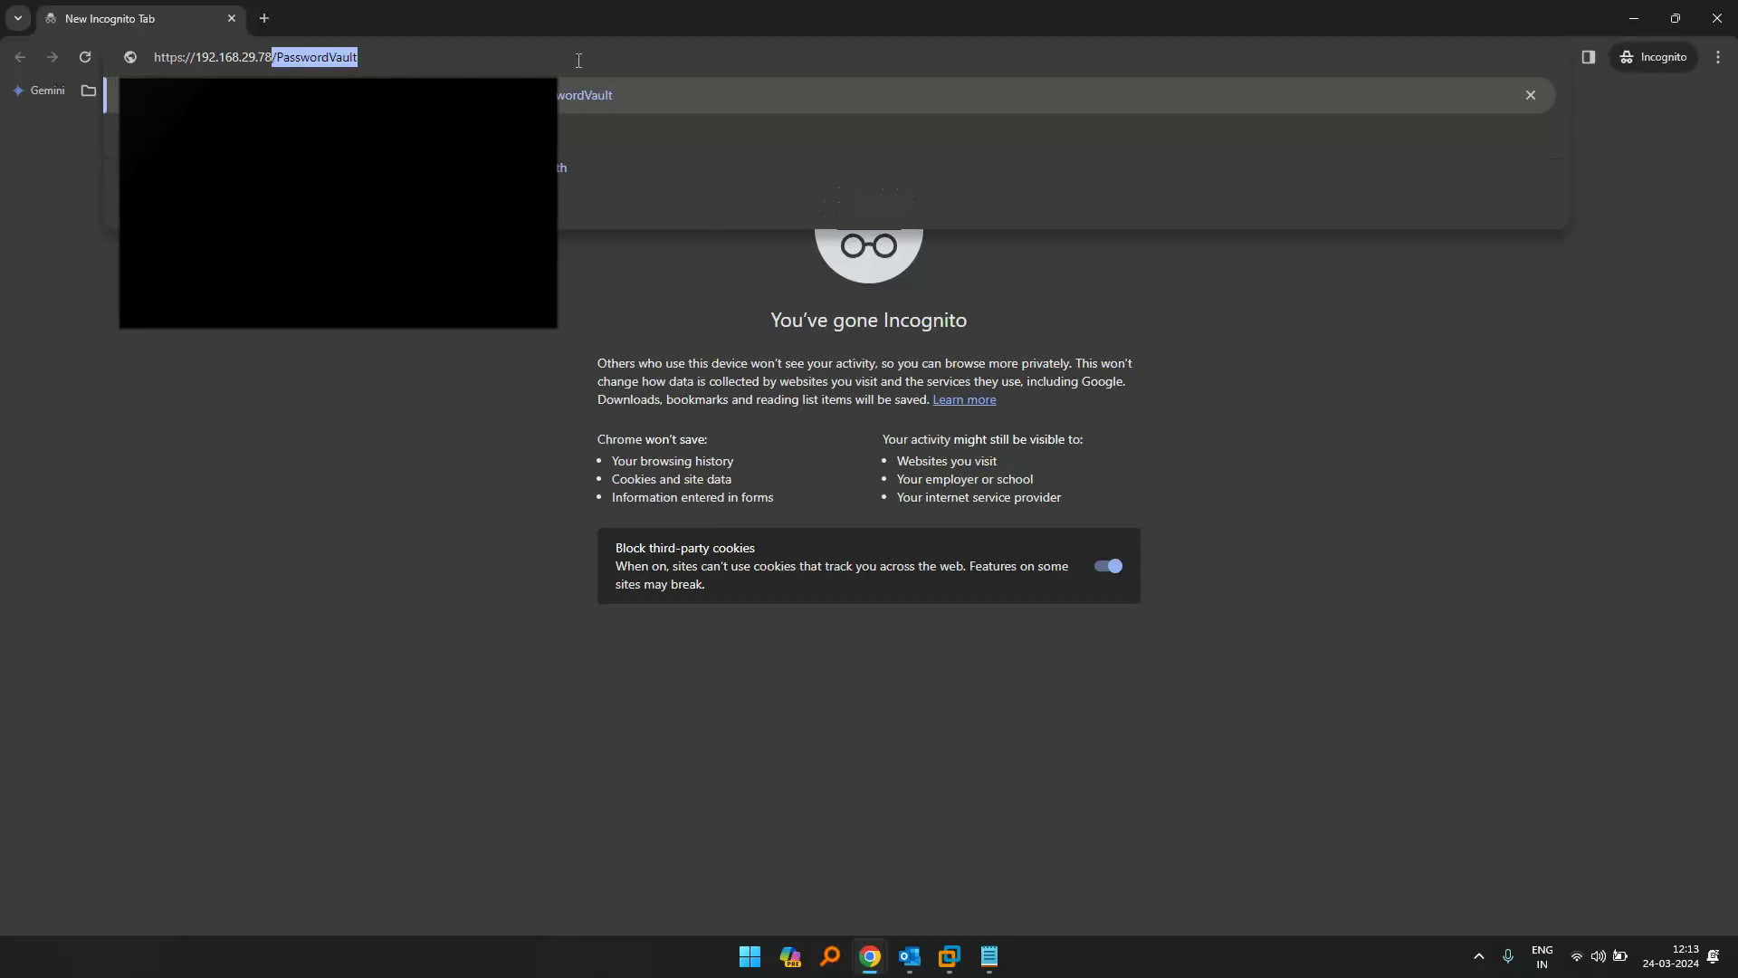
pyautogui.press('Right')
pyautogui.press('Return')
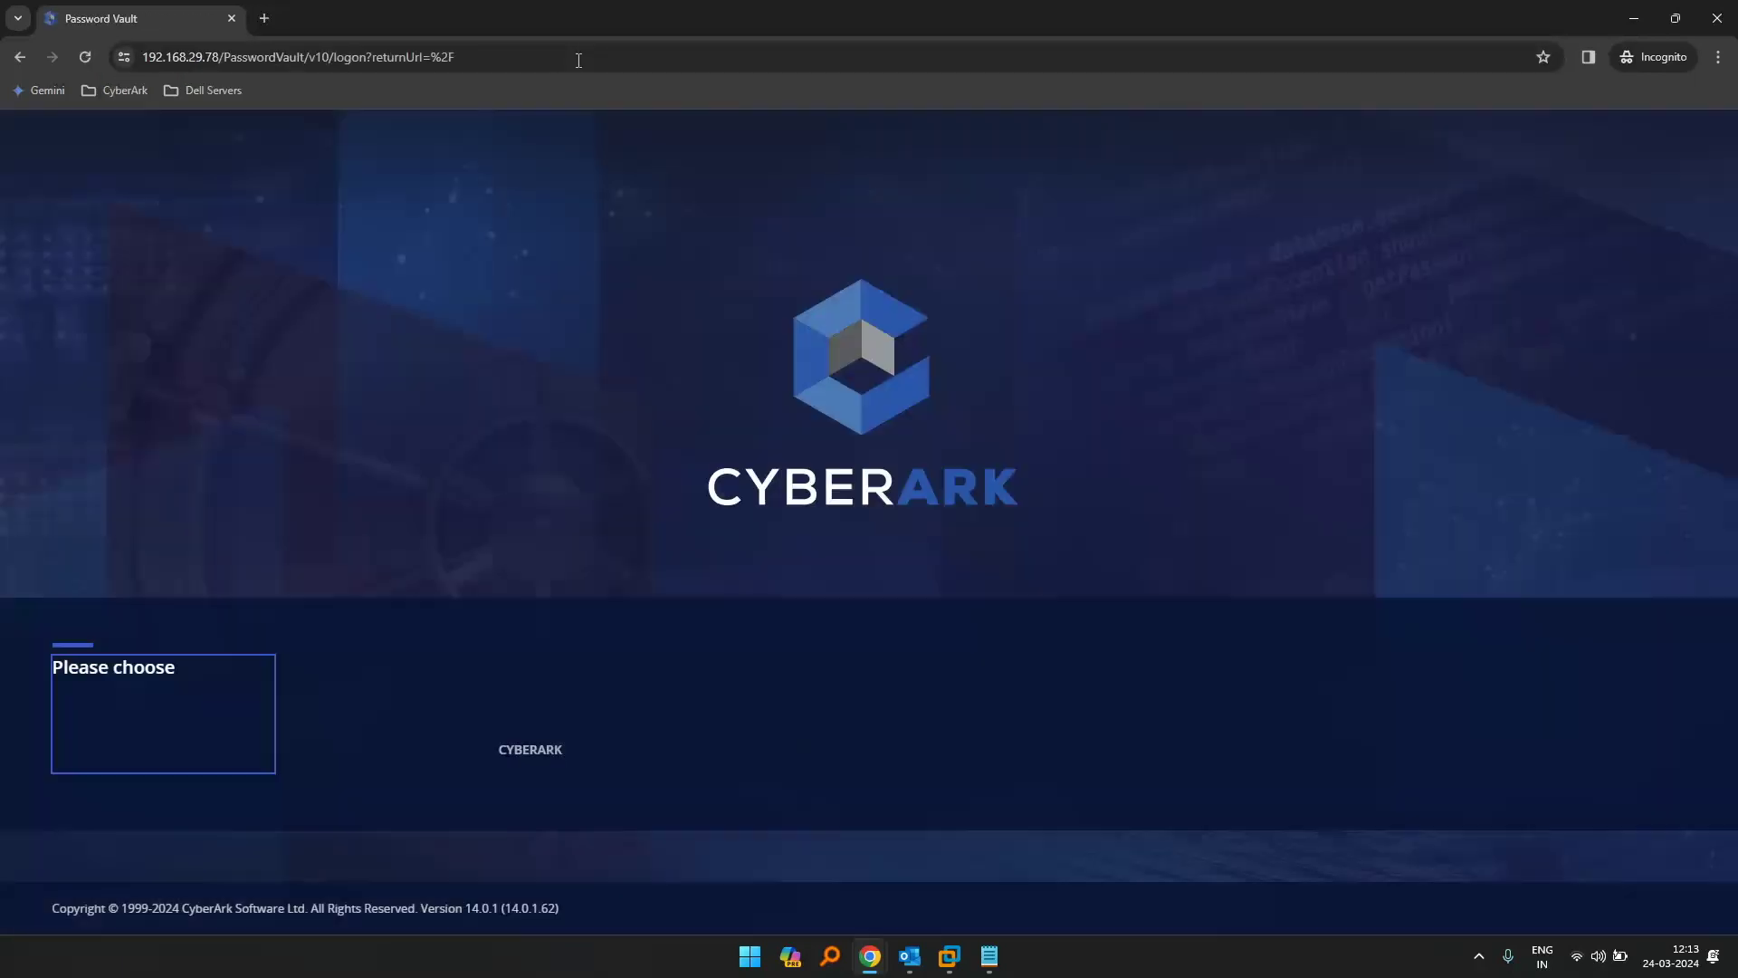
# - Choose LDAP authentication and try to sign in as user01 with the account password
pyautogui.click(815, 692)
pyautogui.click(754, 647)
pyautogui.write('user01')
pyautogui.press('Tab')
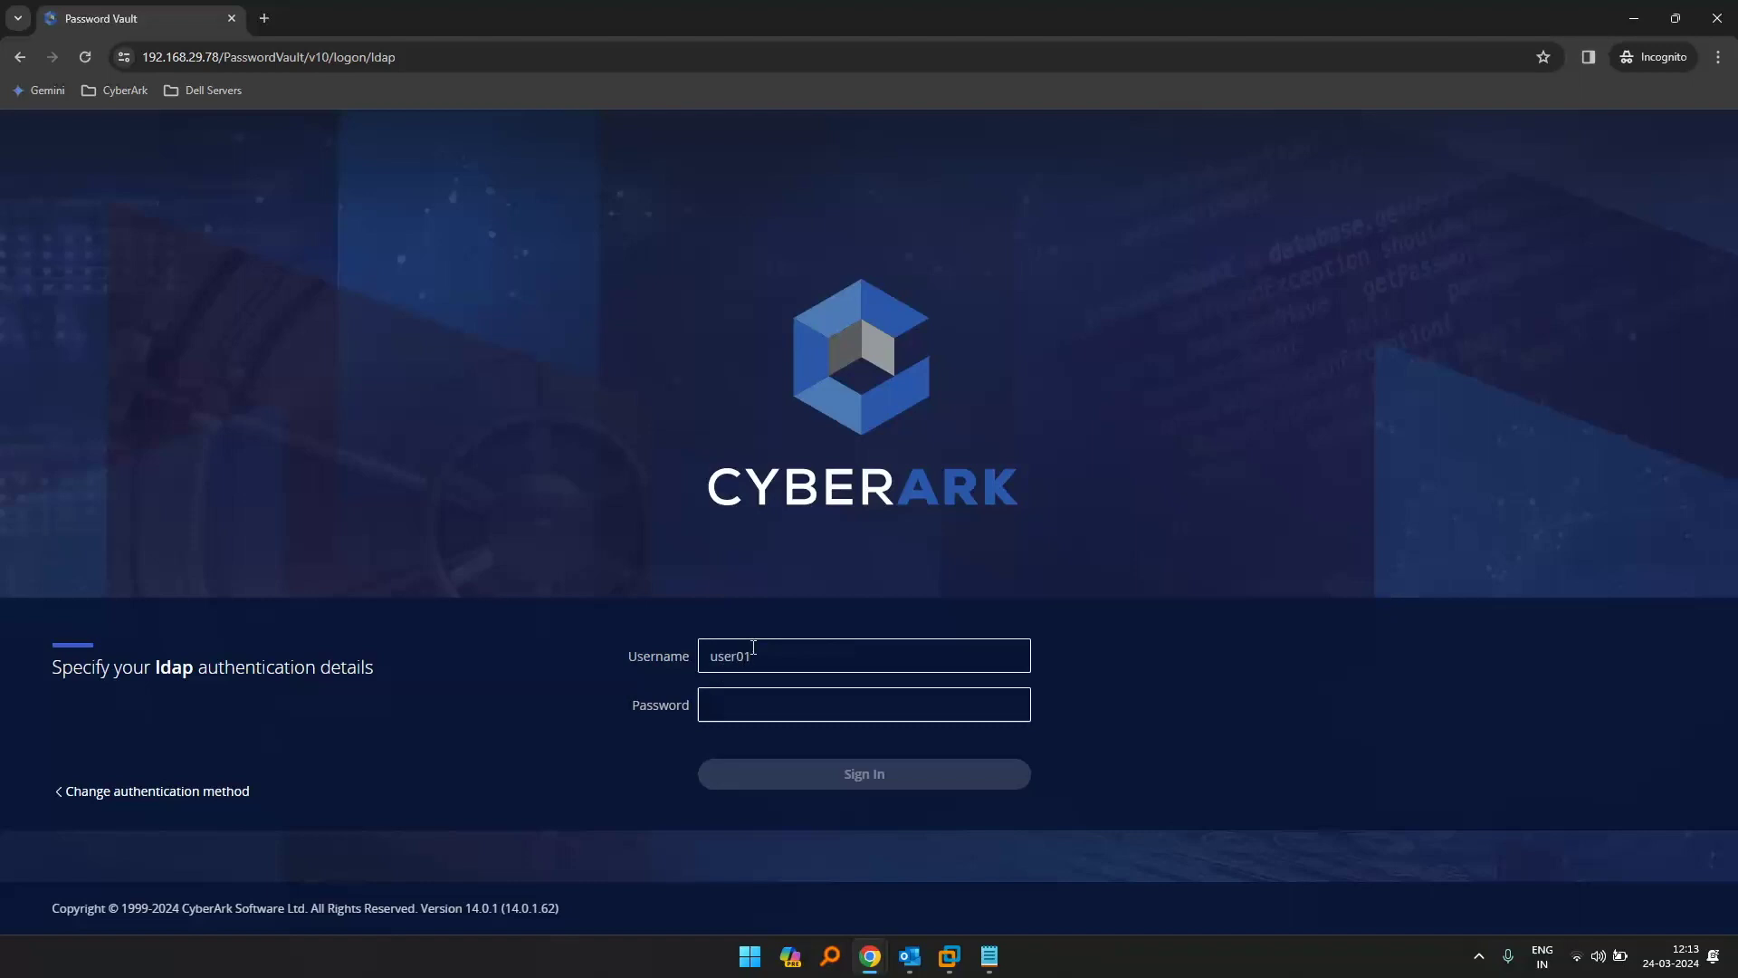
pyautogui.write('•••••••••')
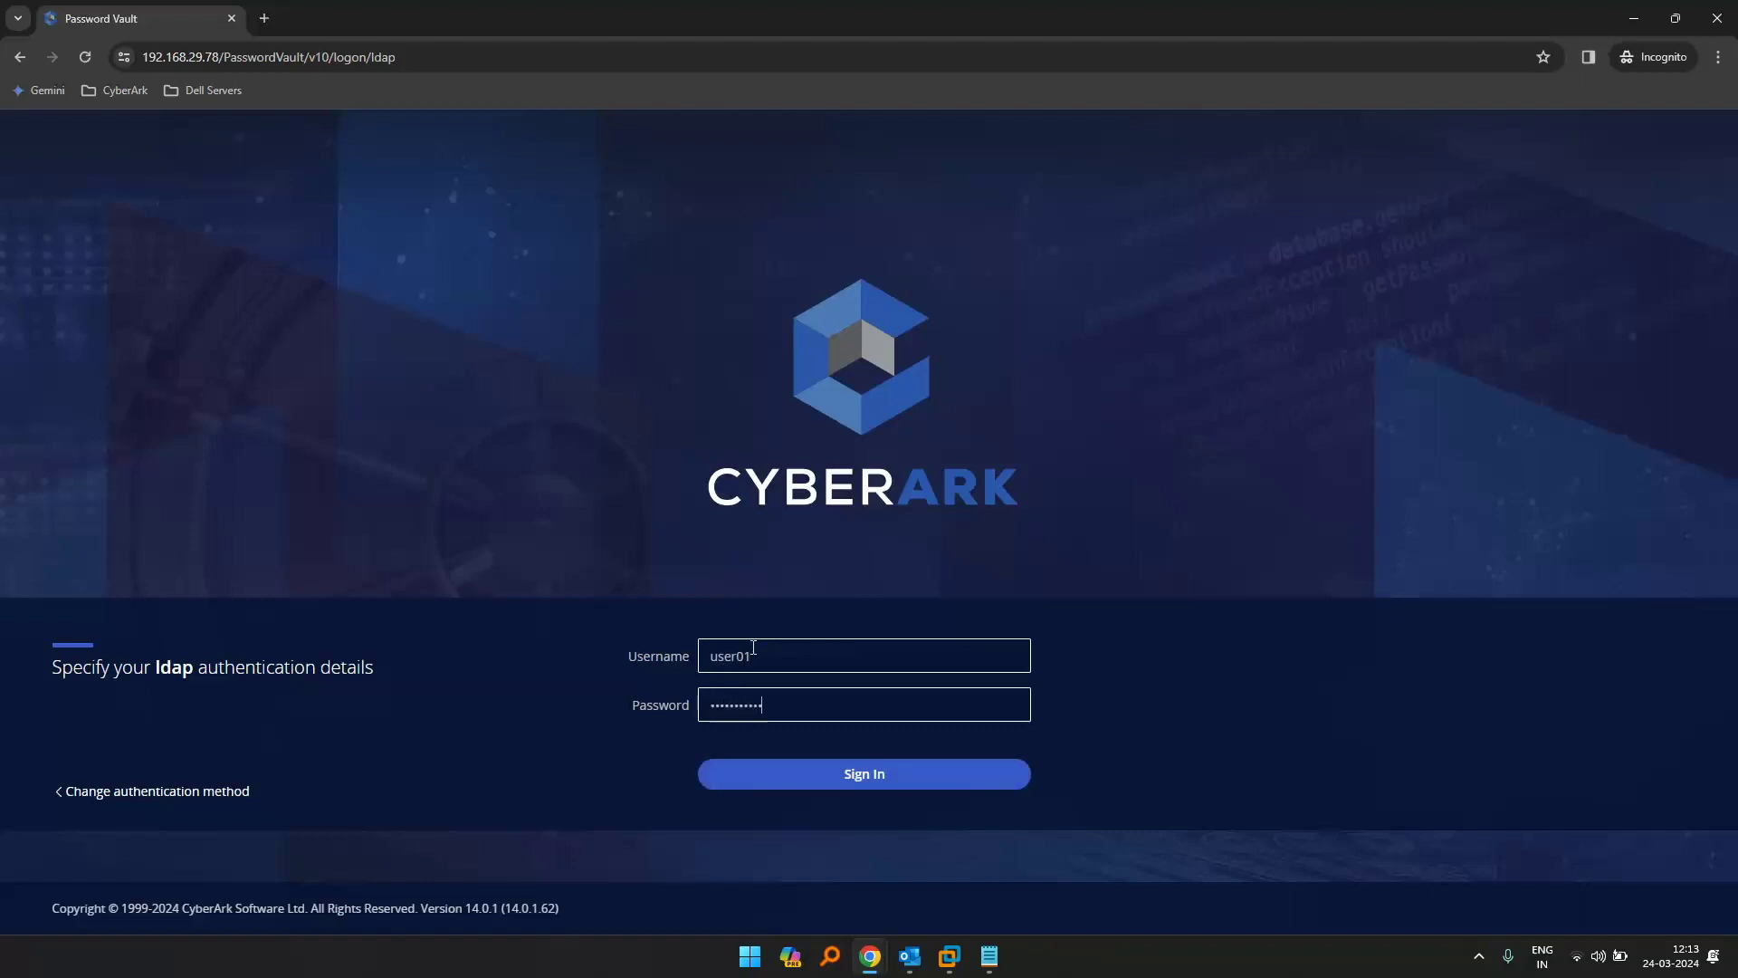
pyautogui.write('•')
pyautogui.press('Return')
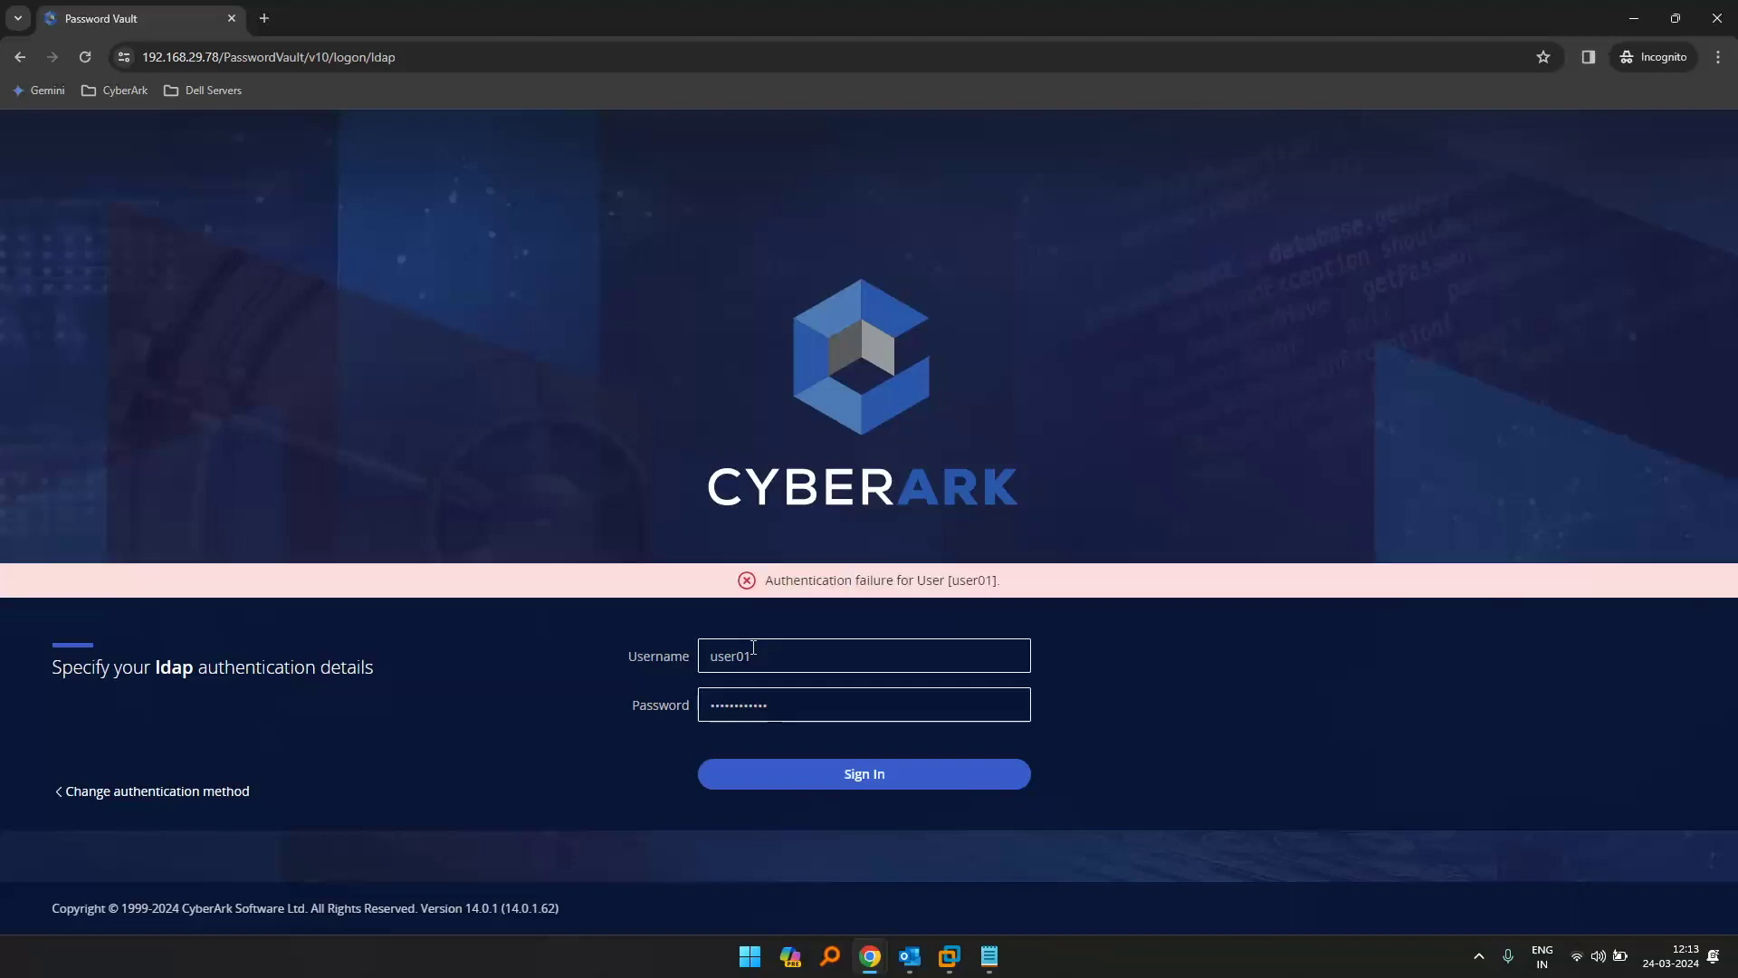
# - Clear the password field, re-enter the account password for user01 and sign in
pyautogui.press('BackSpace')
pyautogui.press('BackSpace')
pyautogui.press('BackSpace')
pyautogui.press('BackSpace')
pyautogui.press('BackSpace')
pyautogui.press('BackSpace')
pyautogui.press('BackSpace')
pyautogui.press('BackSpace')
pyautogui.press('BackSpace')
pyautogui.press('BackSpace')
pyautogui.press('BackSpace')
pyautogui.write('••••••••••')
pyautogui.press('Return')
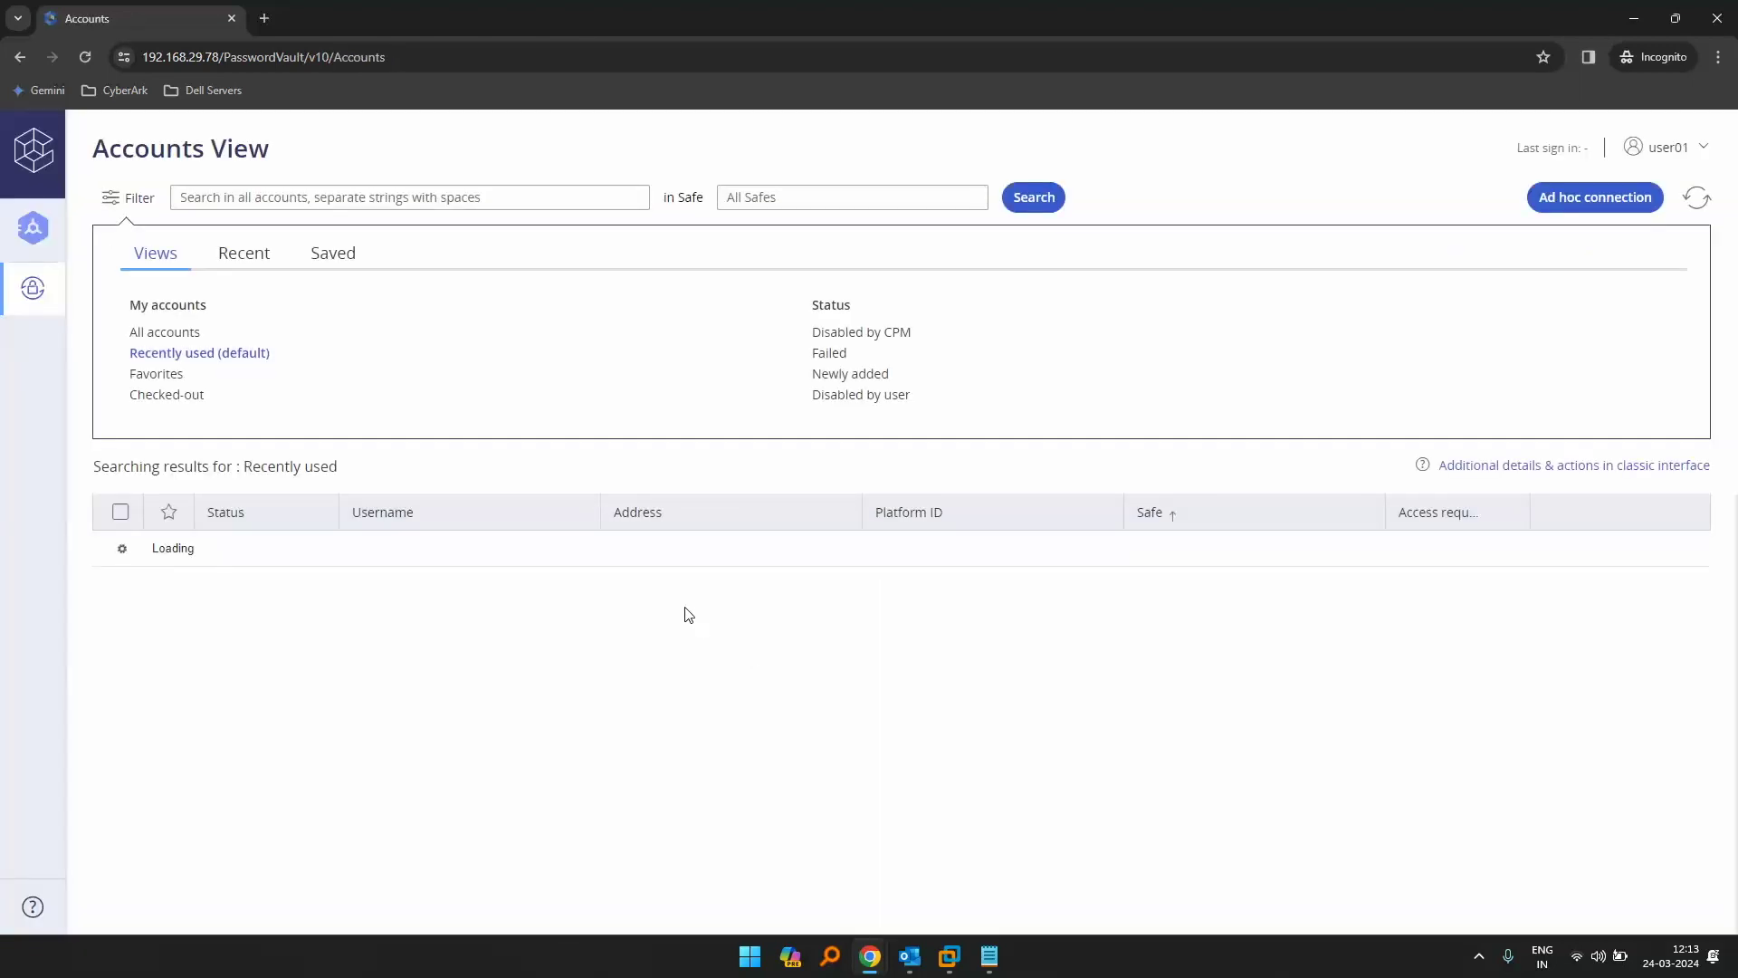
# - Show all accounts available to user01 and open the details of the administrator account in the DualControl_test Safe
pyautogui.click(134, 199)
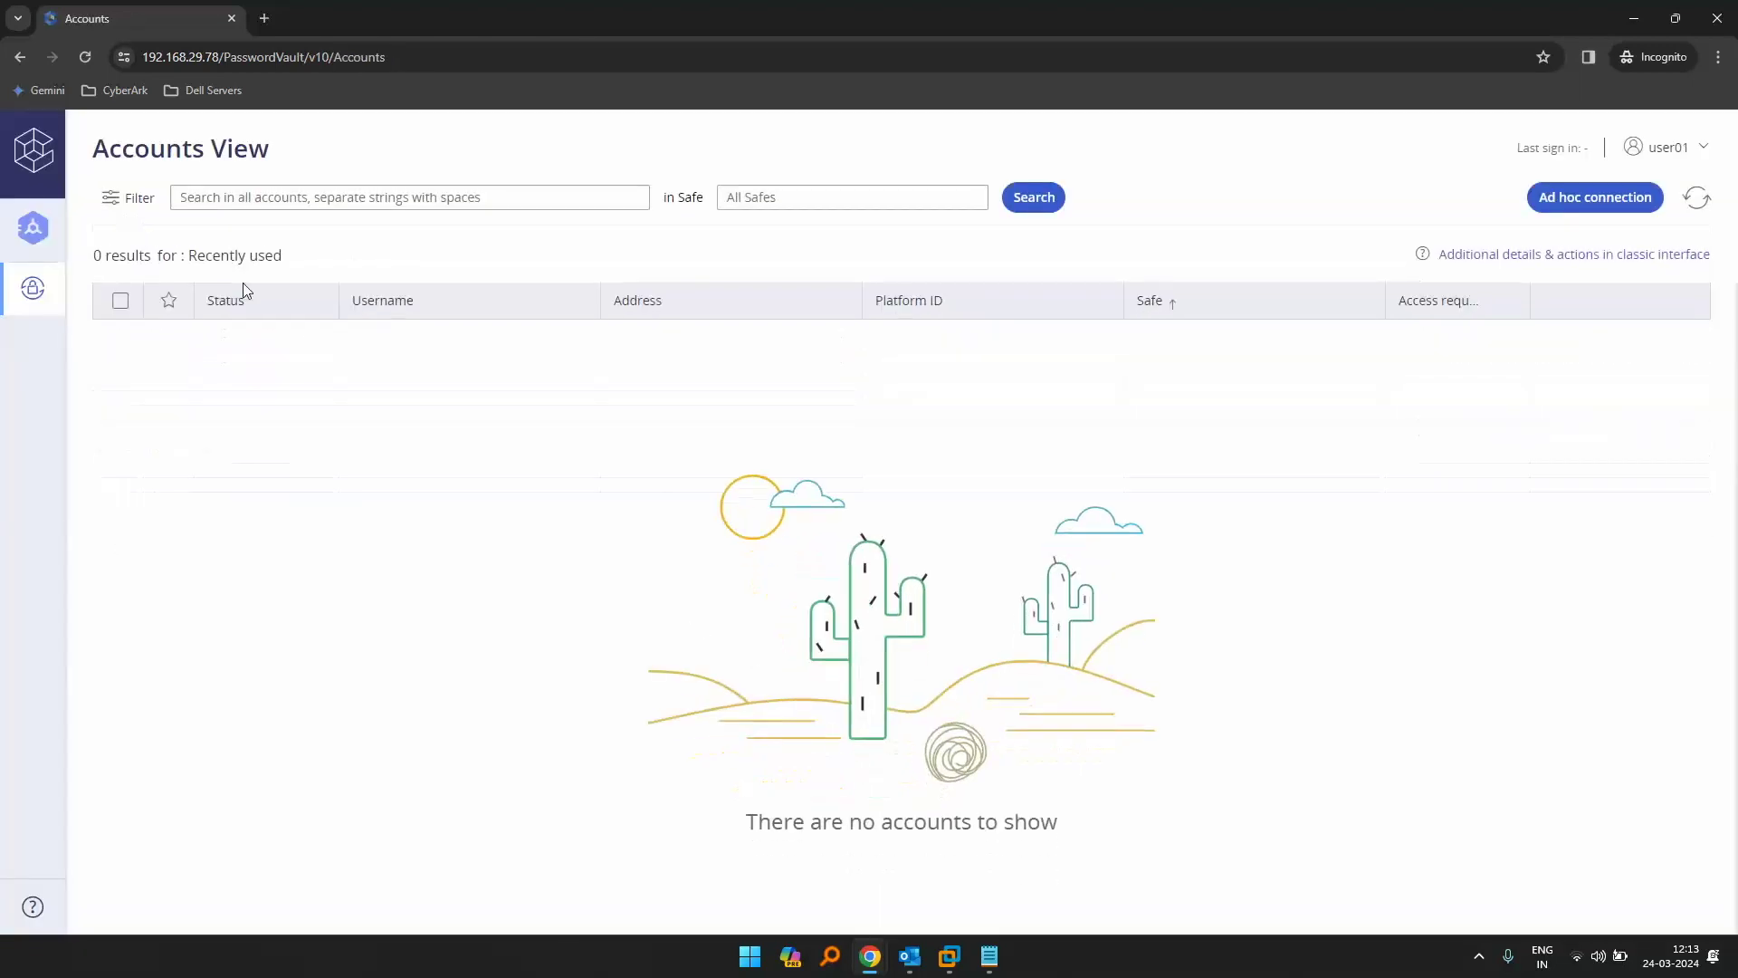
pyautogui.click(151, 210)
pyautogui.click(150, 333)
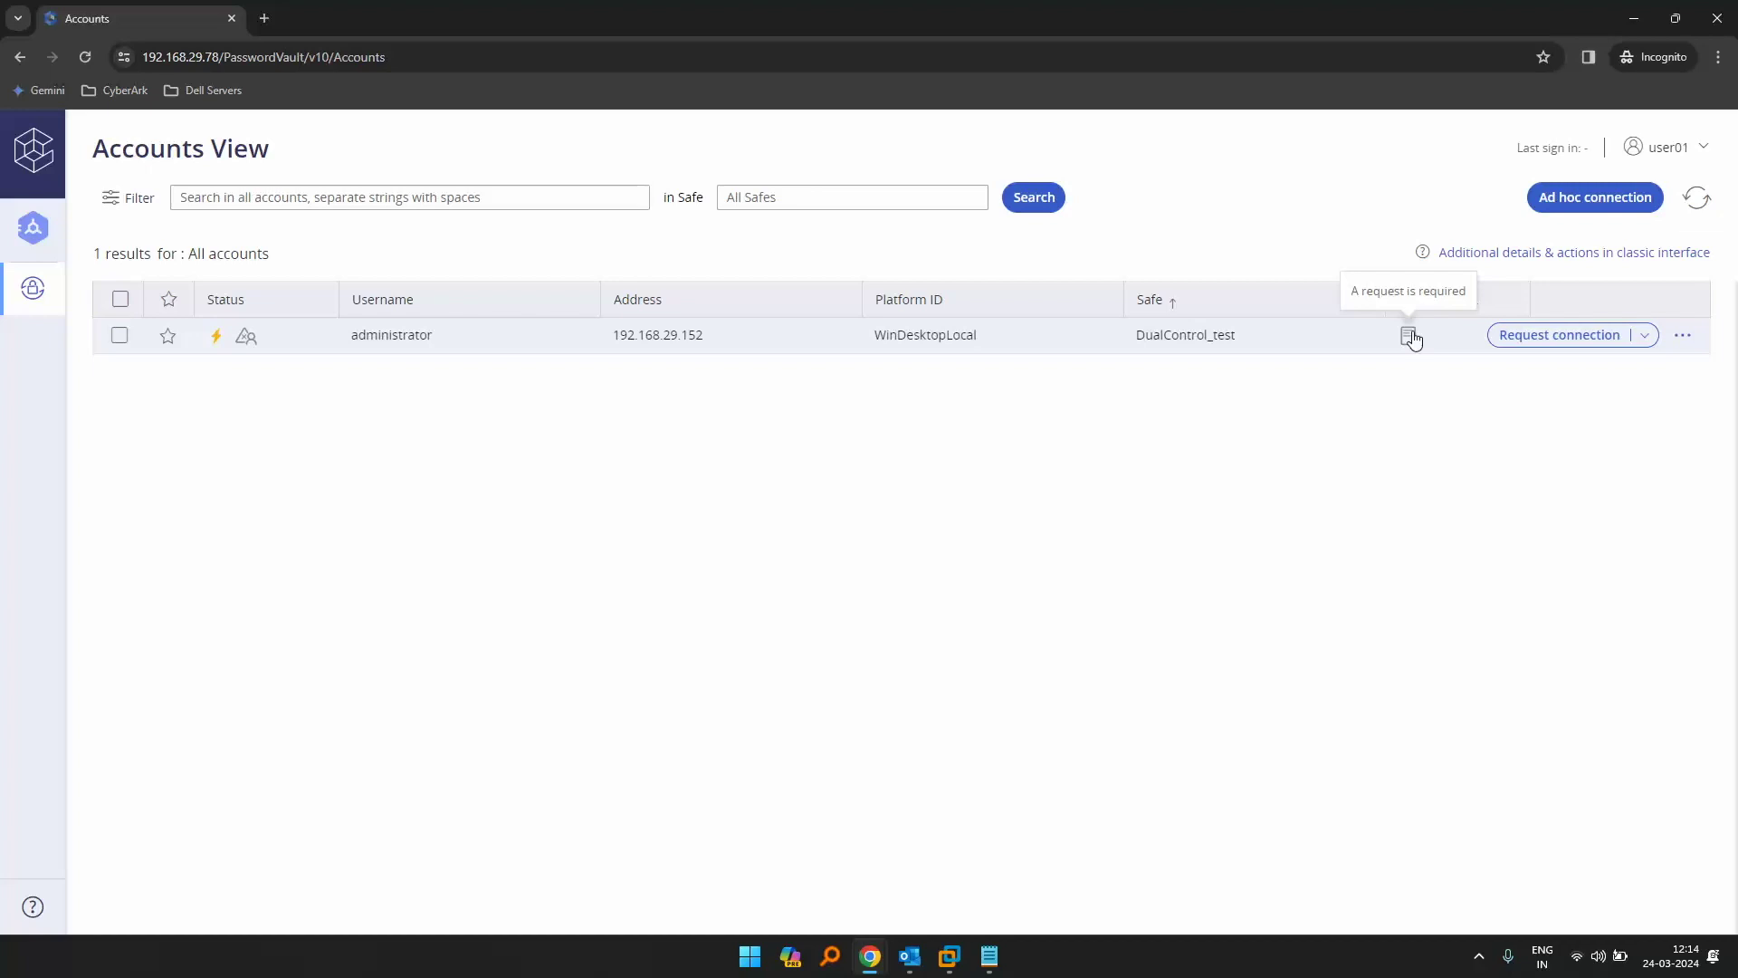
pyautogui.click(1644, 337)
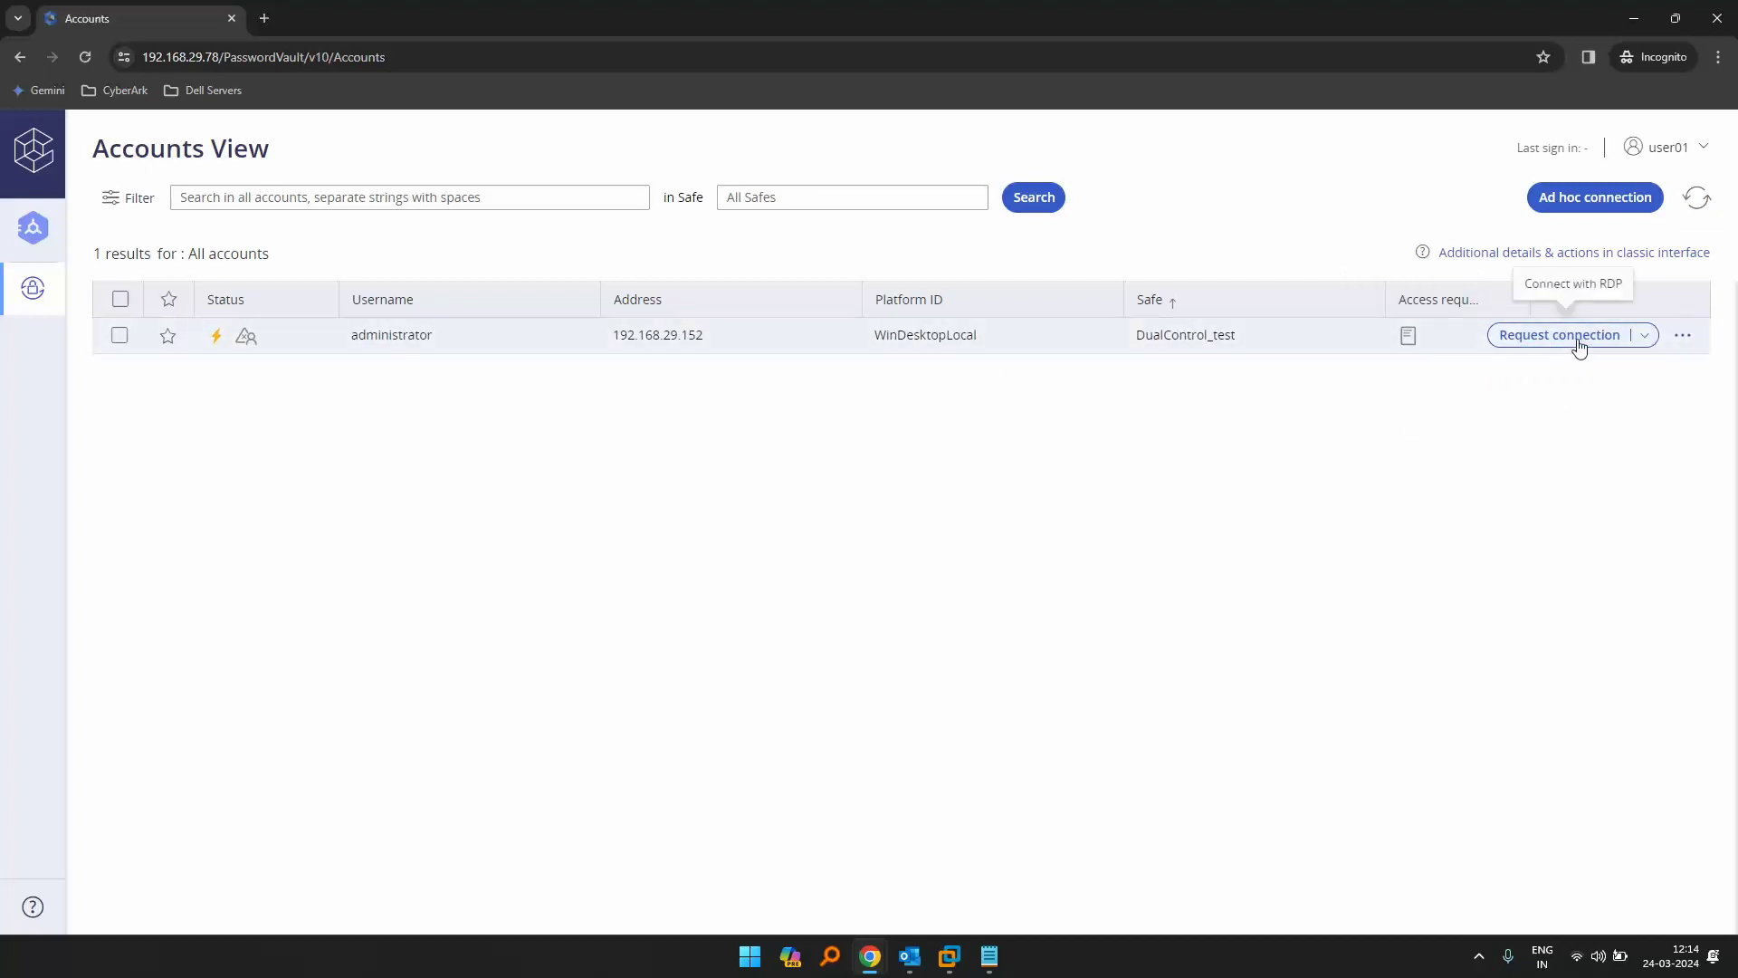
pyautogui.click(1339, 335)
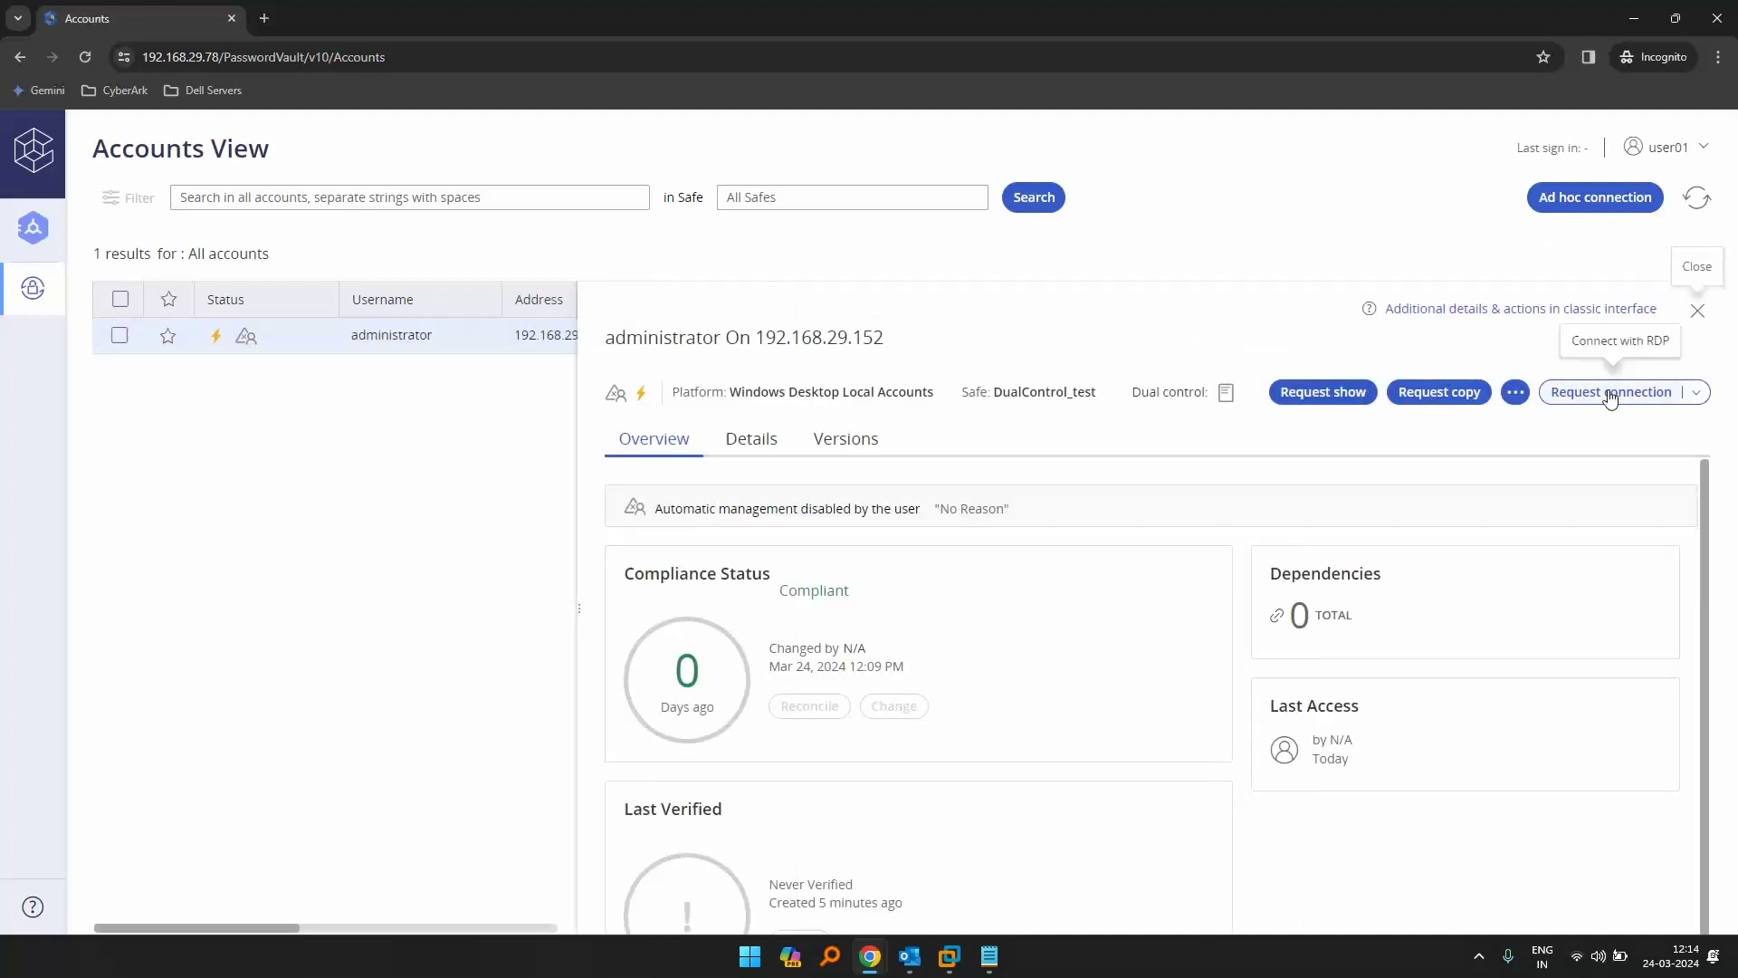
# - Start a connection request for the administrator account and check its Confirmers List
pyautogui.click(1610, 393)
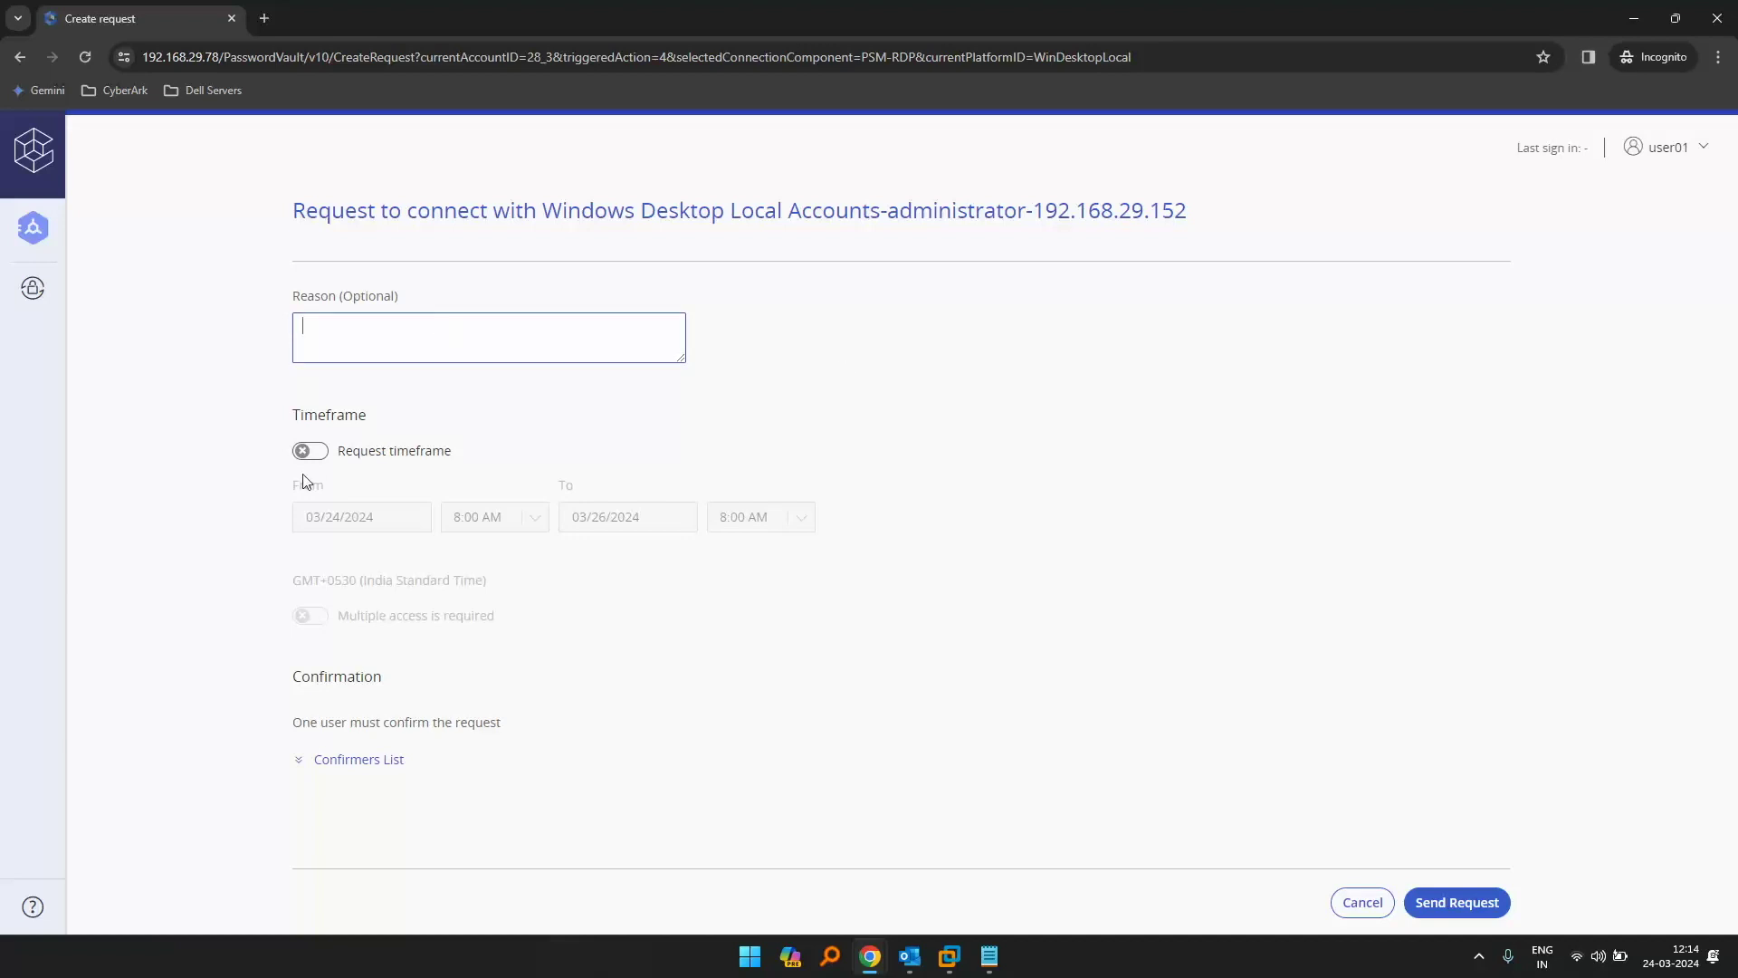
pyautogui.click(344, 761)
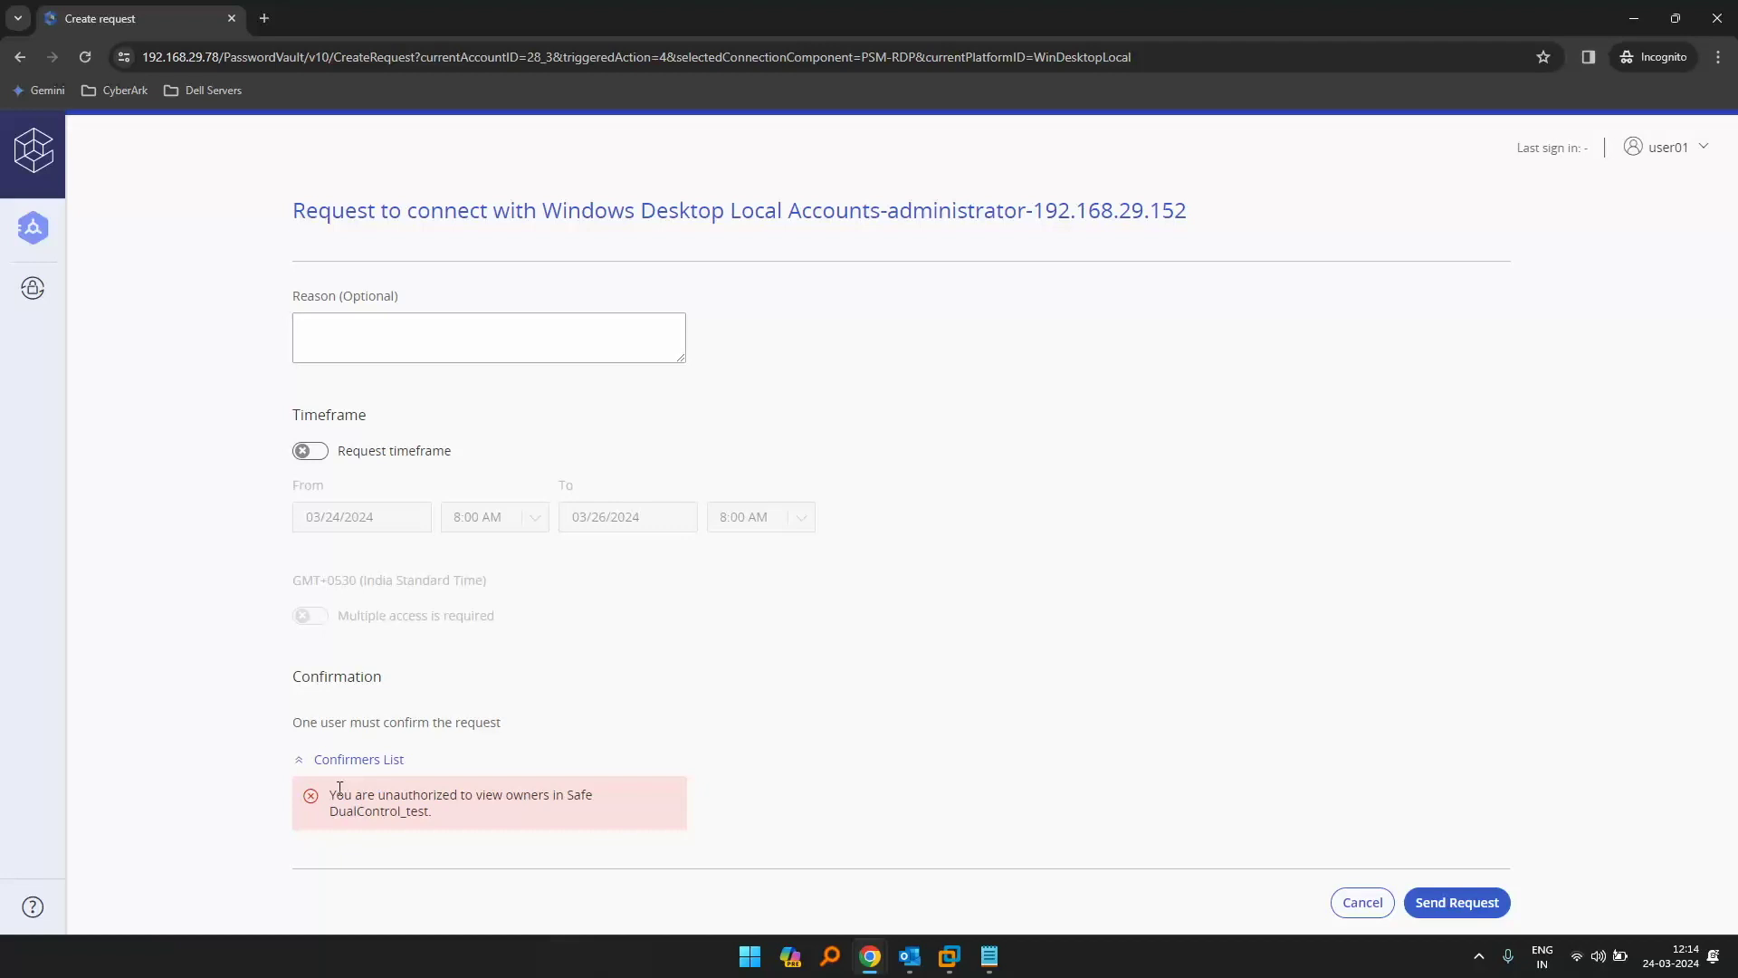
pyautogui.moveTo(328, 797); pyautogui.dragTo(576, 794)
pyautogui.click(424, 802)
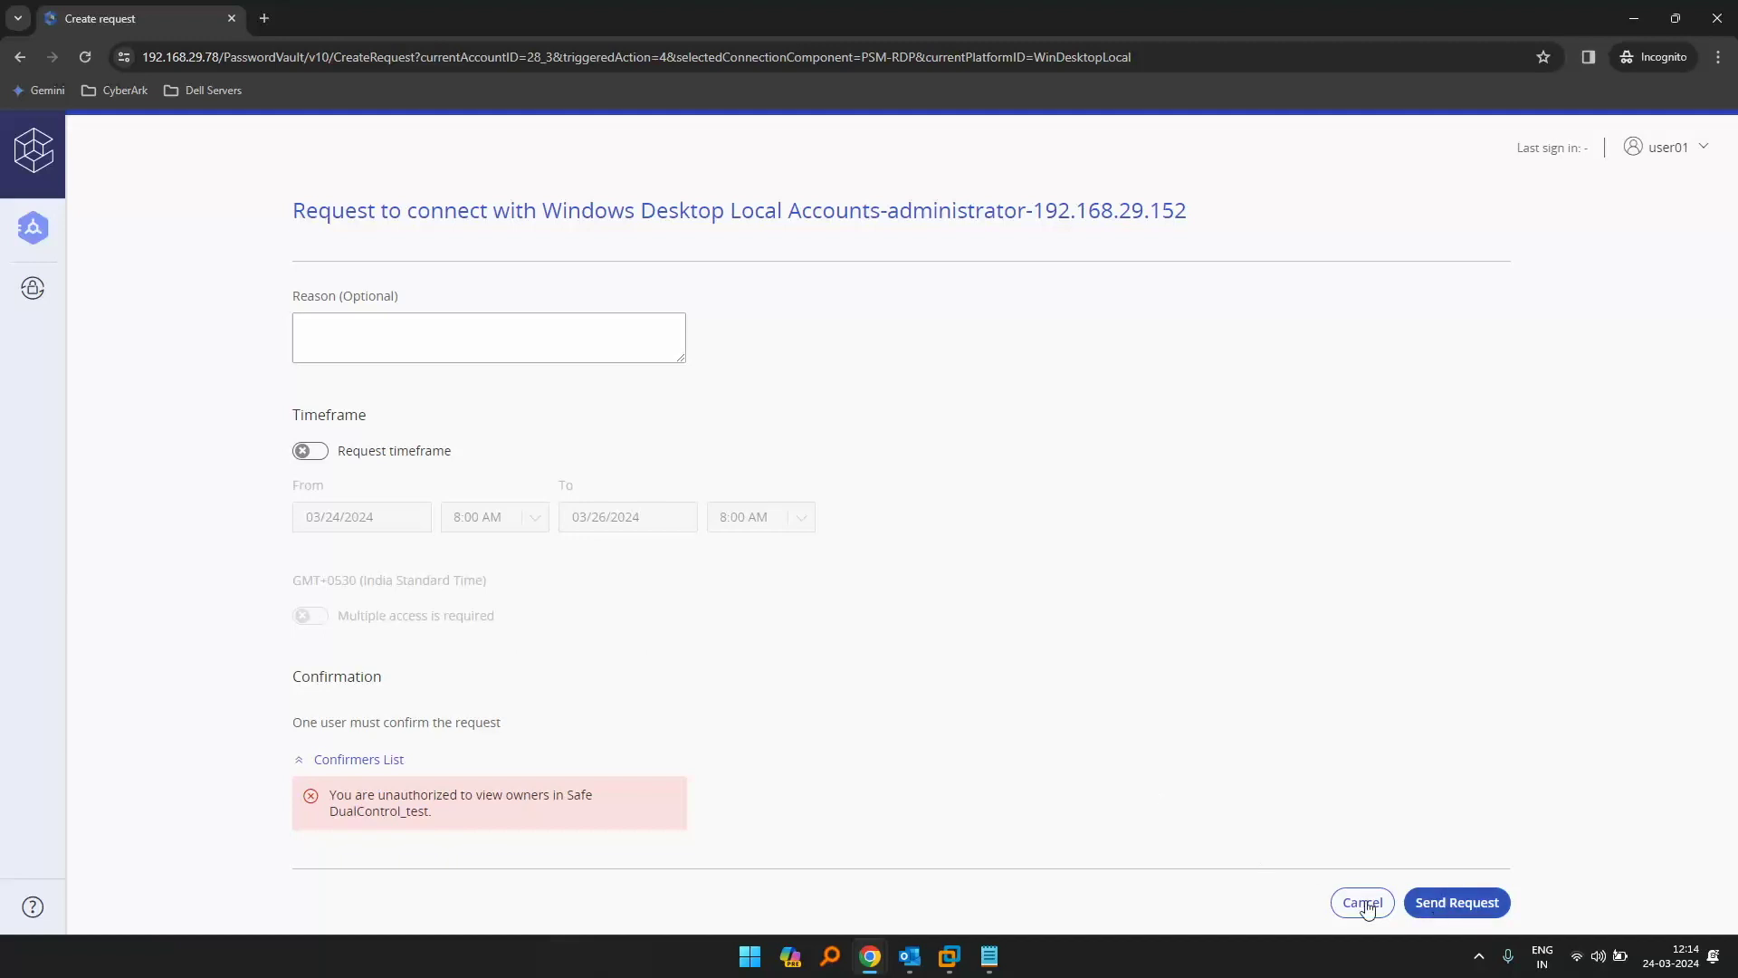
# - Switch to the Administrator session and open the member list of the DualControl_test Safe
pyautogui.moveTo(870, 956)
pyautogui.click(788, 864)
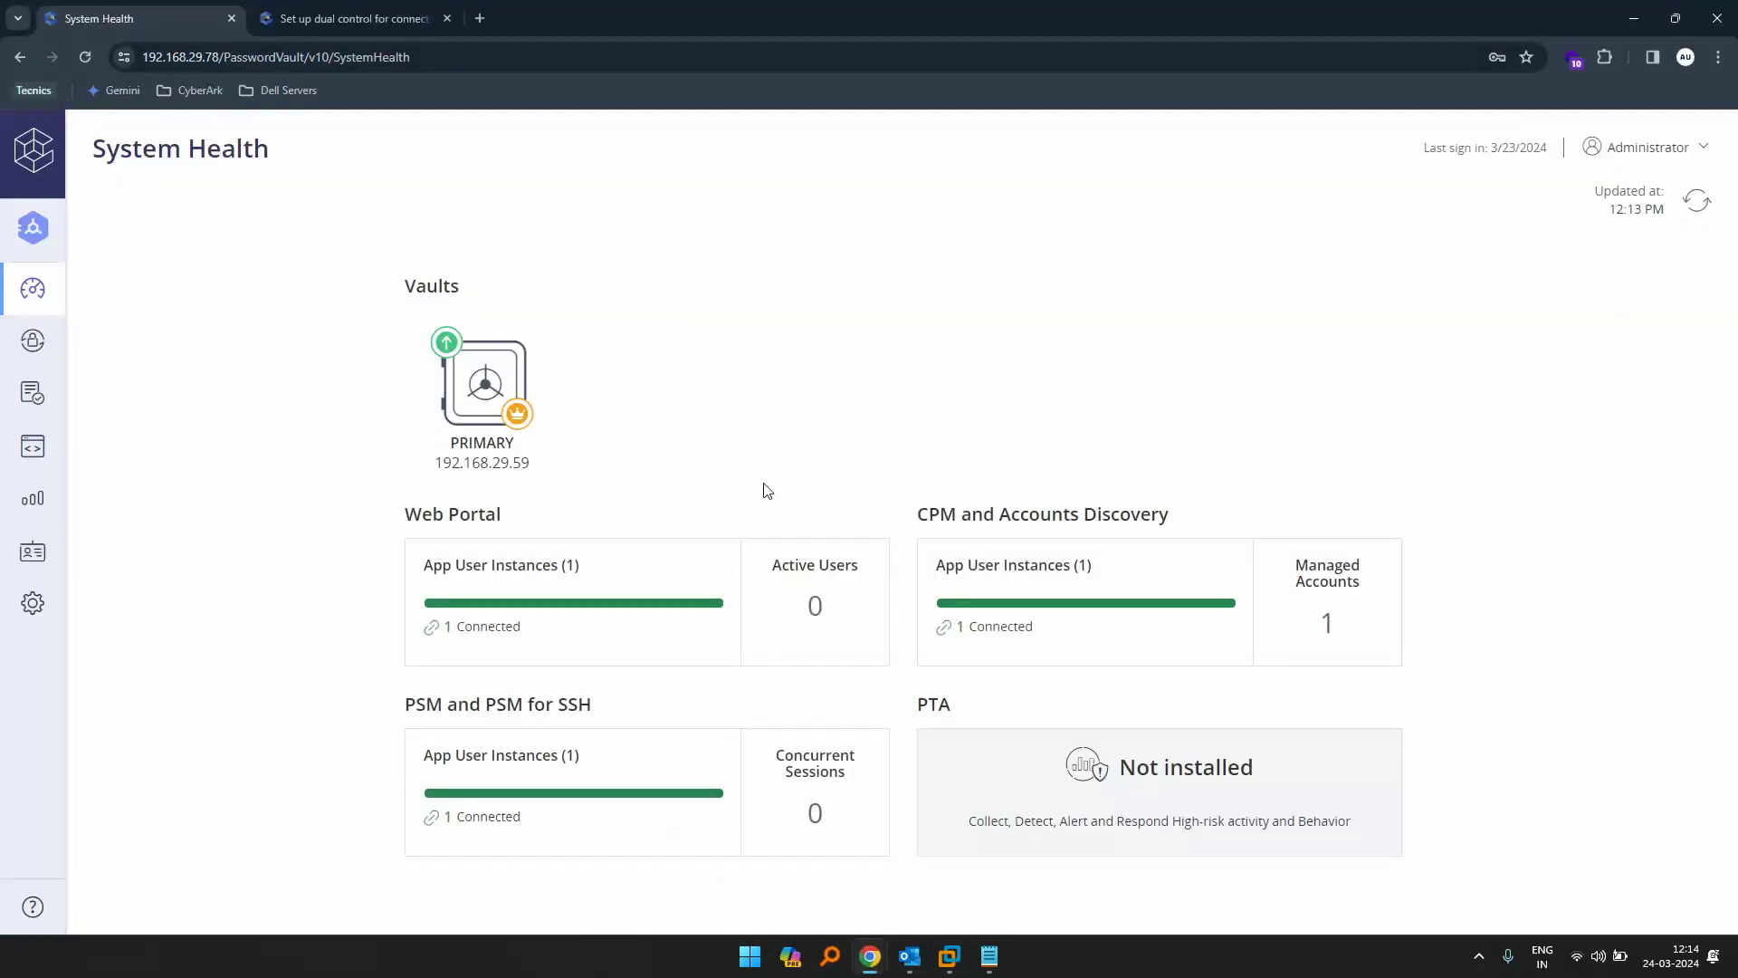
pyautogui.moveTo(27, 358)
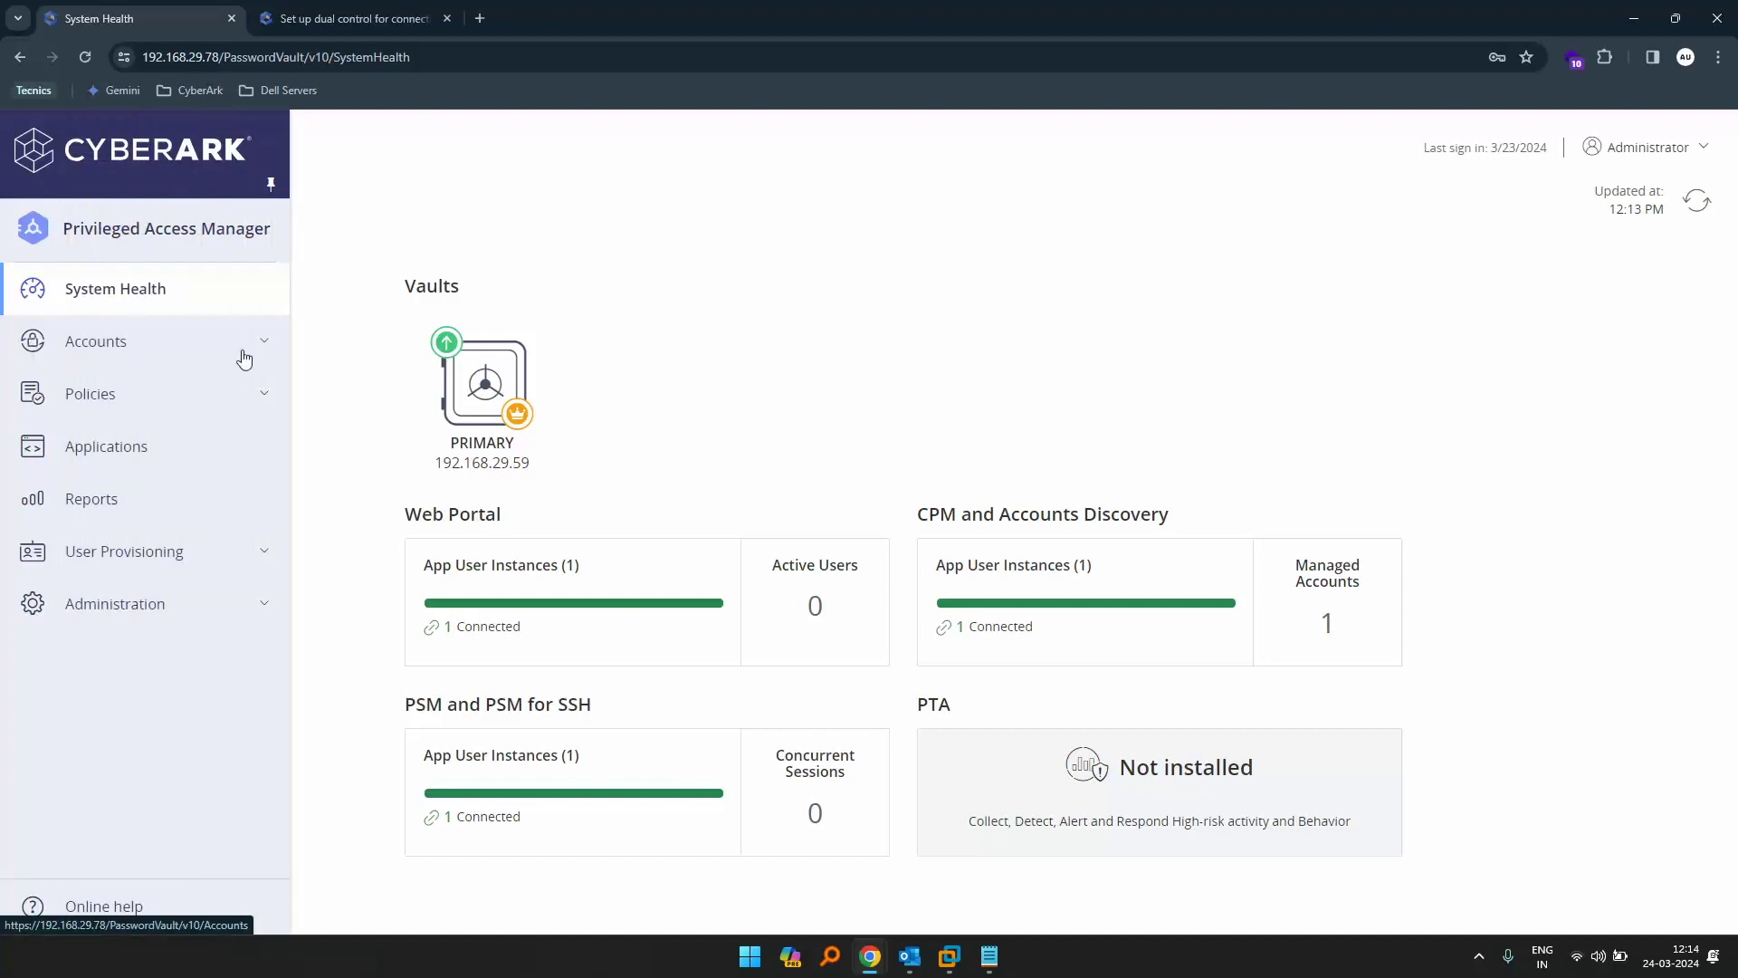
pyautogui.click(257, 352)
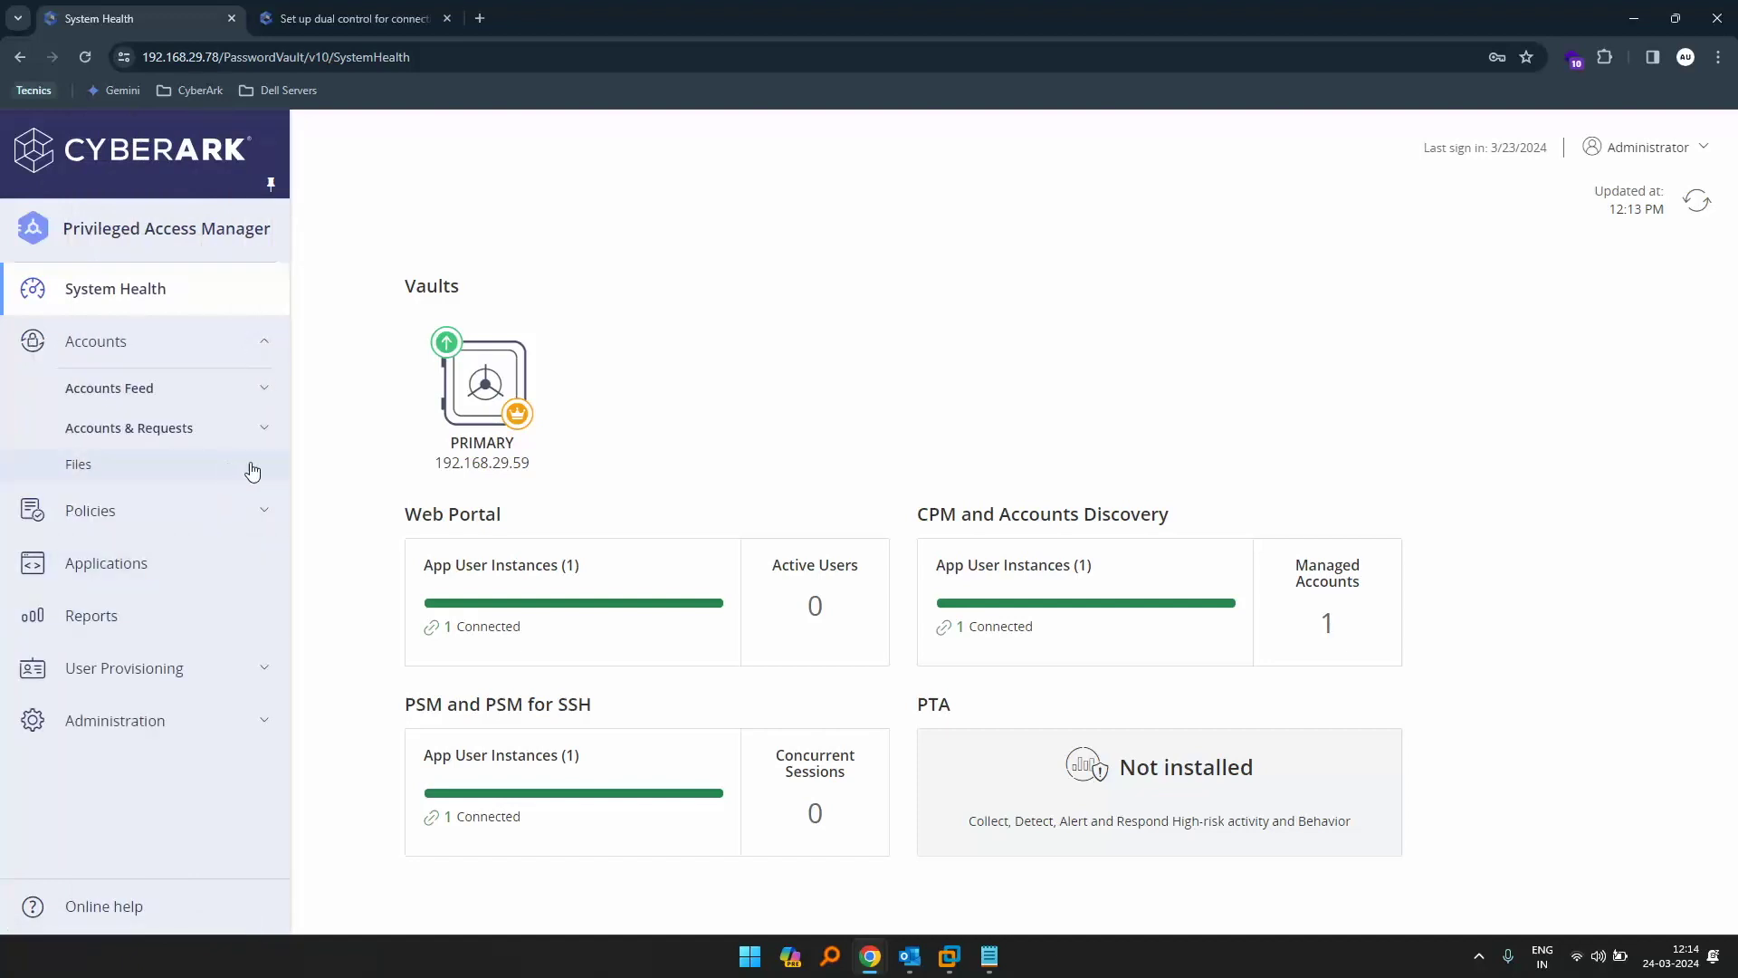
pyautogui.click(261, 517)
pyautogui.click(131, 588)
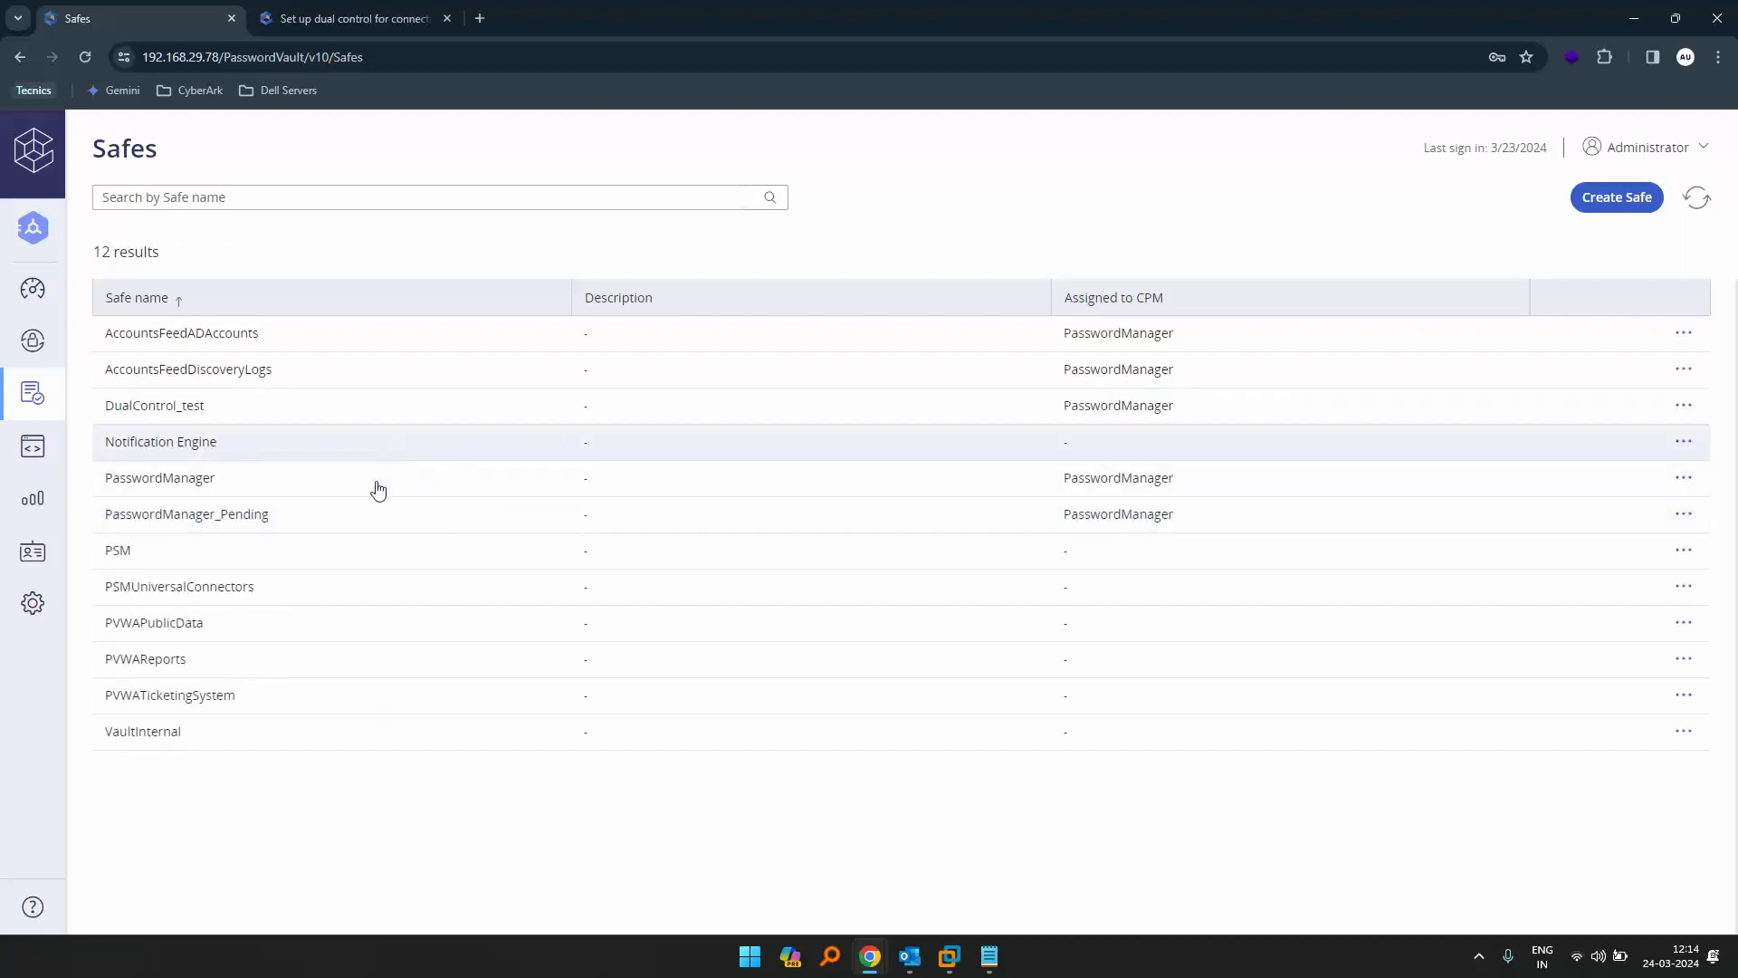
pyautogui.click(1684, 405)
pyautogui.click(1438, 419)
pyautogui.click(760, 442)
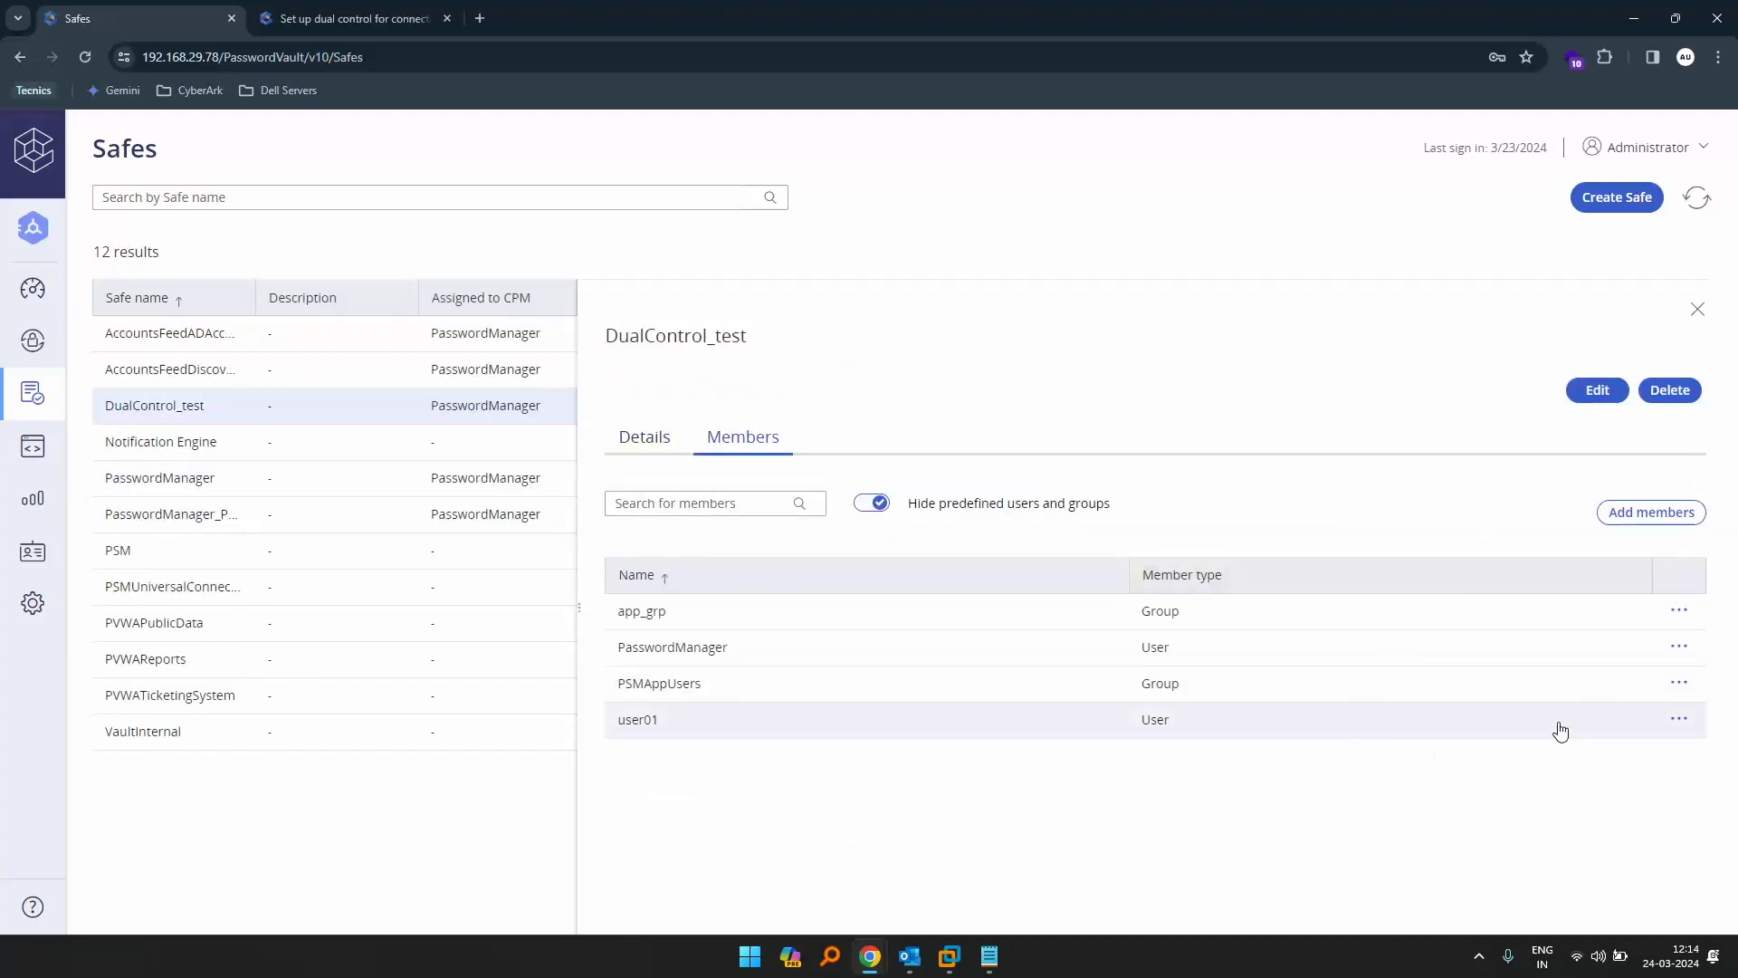
# - Grant user01 the View Safe members permission on the DualControl_test Safe and save the permissions
pyautogui.click(1679, 720)
pyautogui.click(1645, 747)
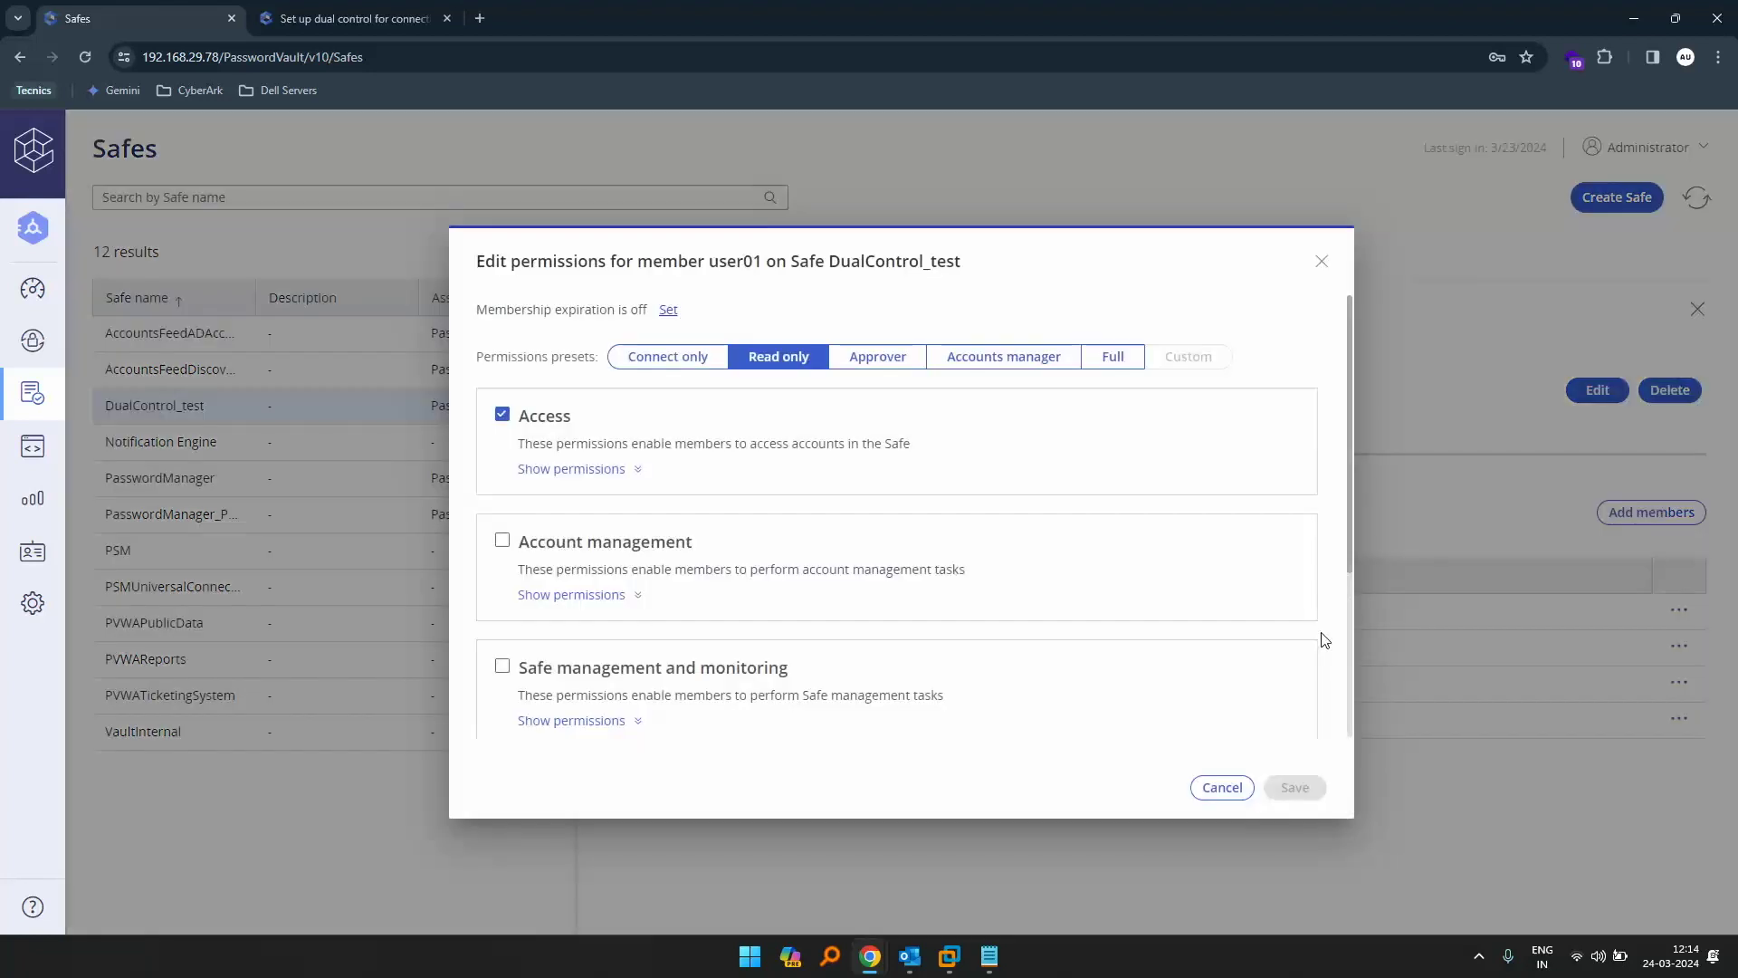
pyautogui.moveTo(1351, 471); pyautogui.dragTo(1349, 558)
pyautogui.click(625, 584)
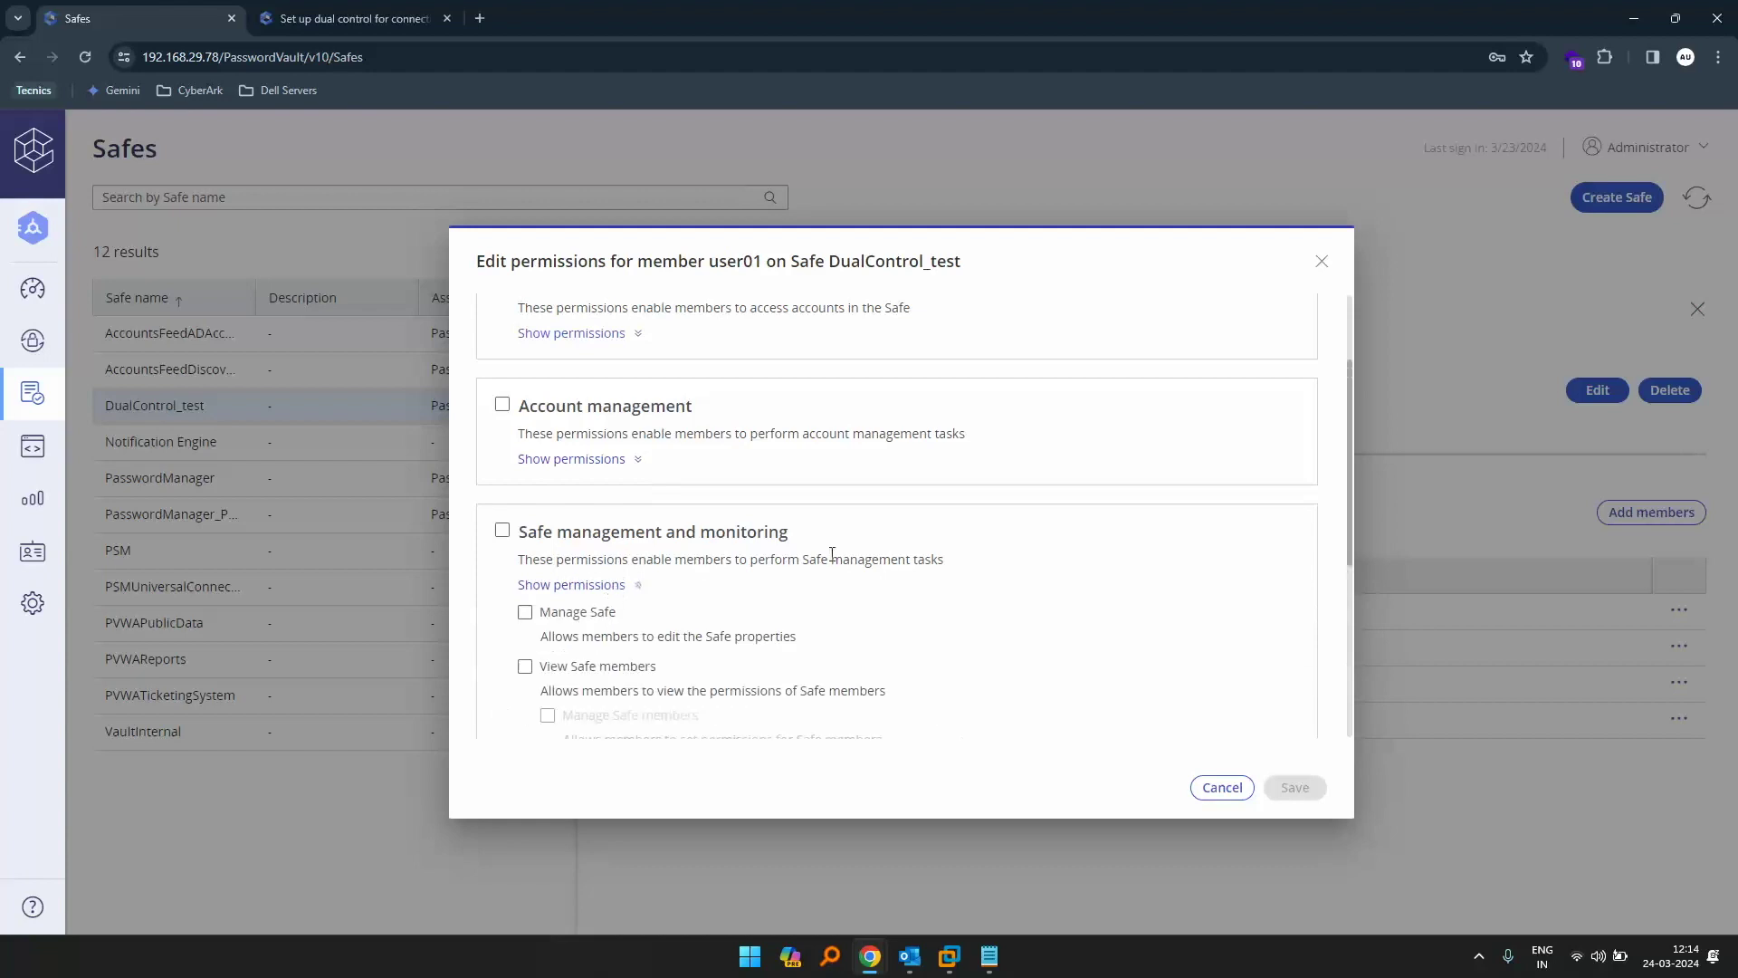
pyautogui.scroll(-1, 895, 581)
pyautogui.click(525, 547)
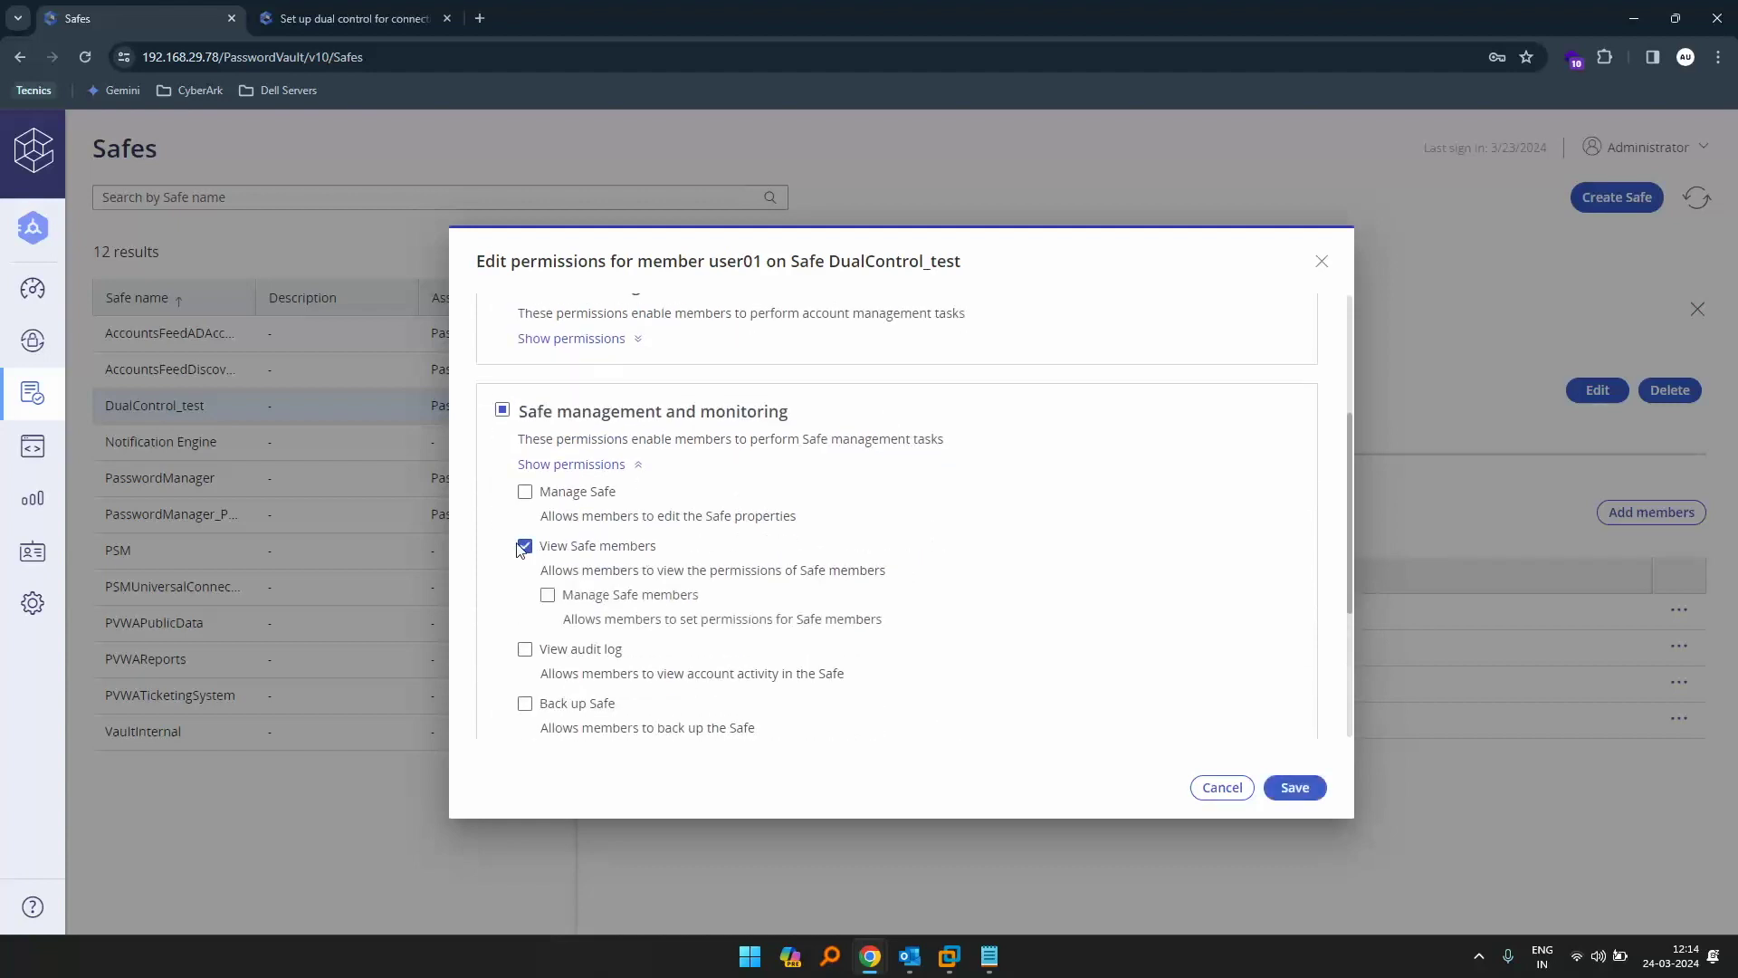
pyautogui.click(1295, 788)
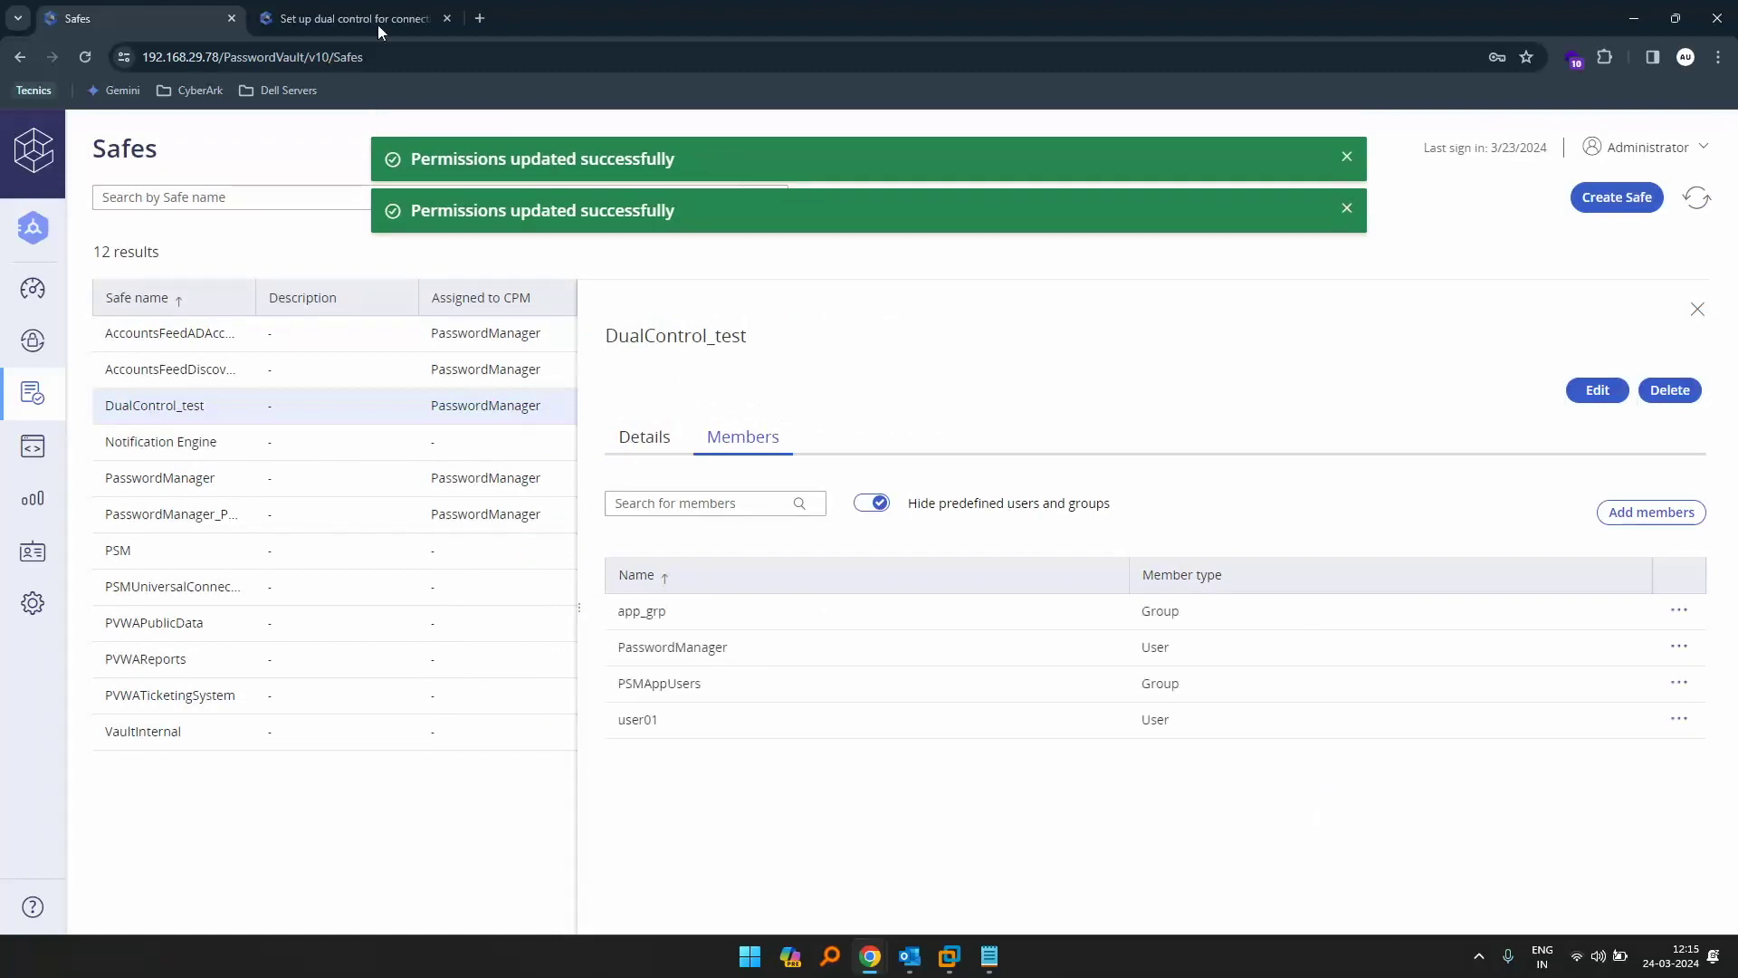
# - Return to user01's Incognito session, cancel the open connection request and refresh the accounts list
pyautogui.click(377, 18)
pyautogui.click(136, 18)
pyautogui.moveTo(905, 960)
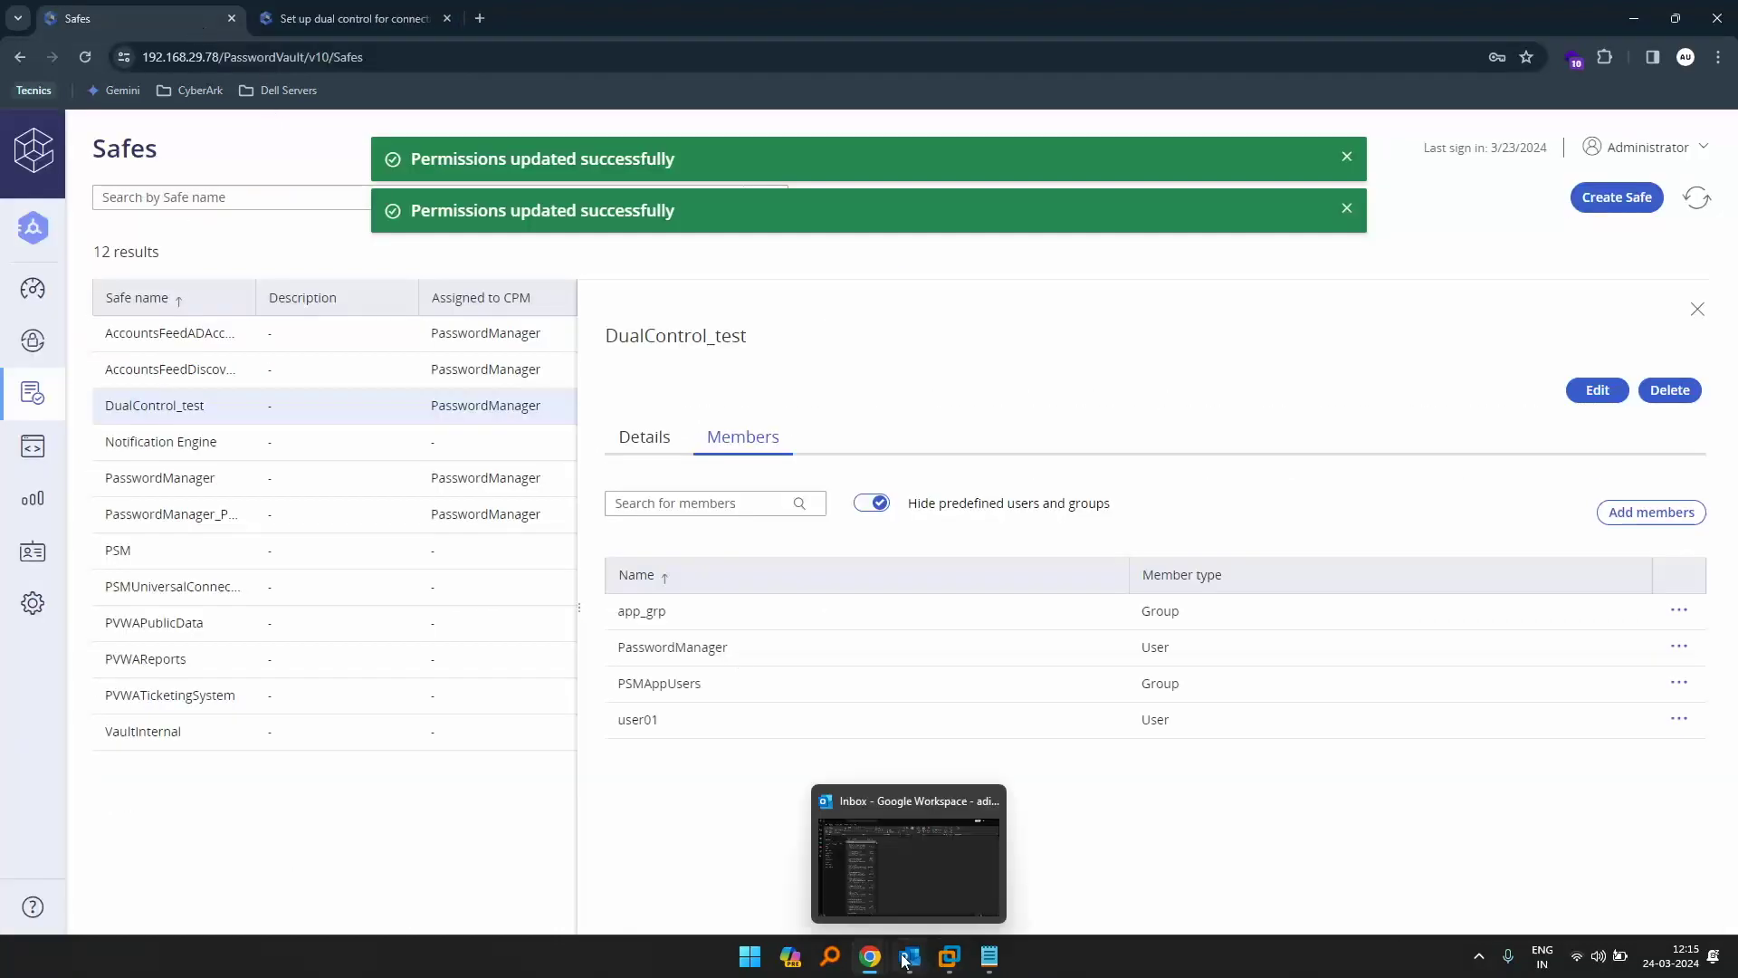
pyautogui.click(964, 869)
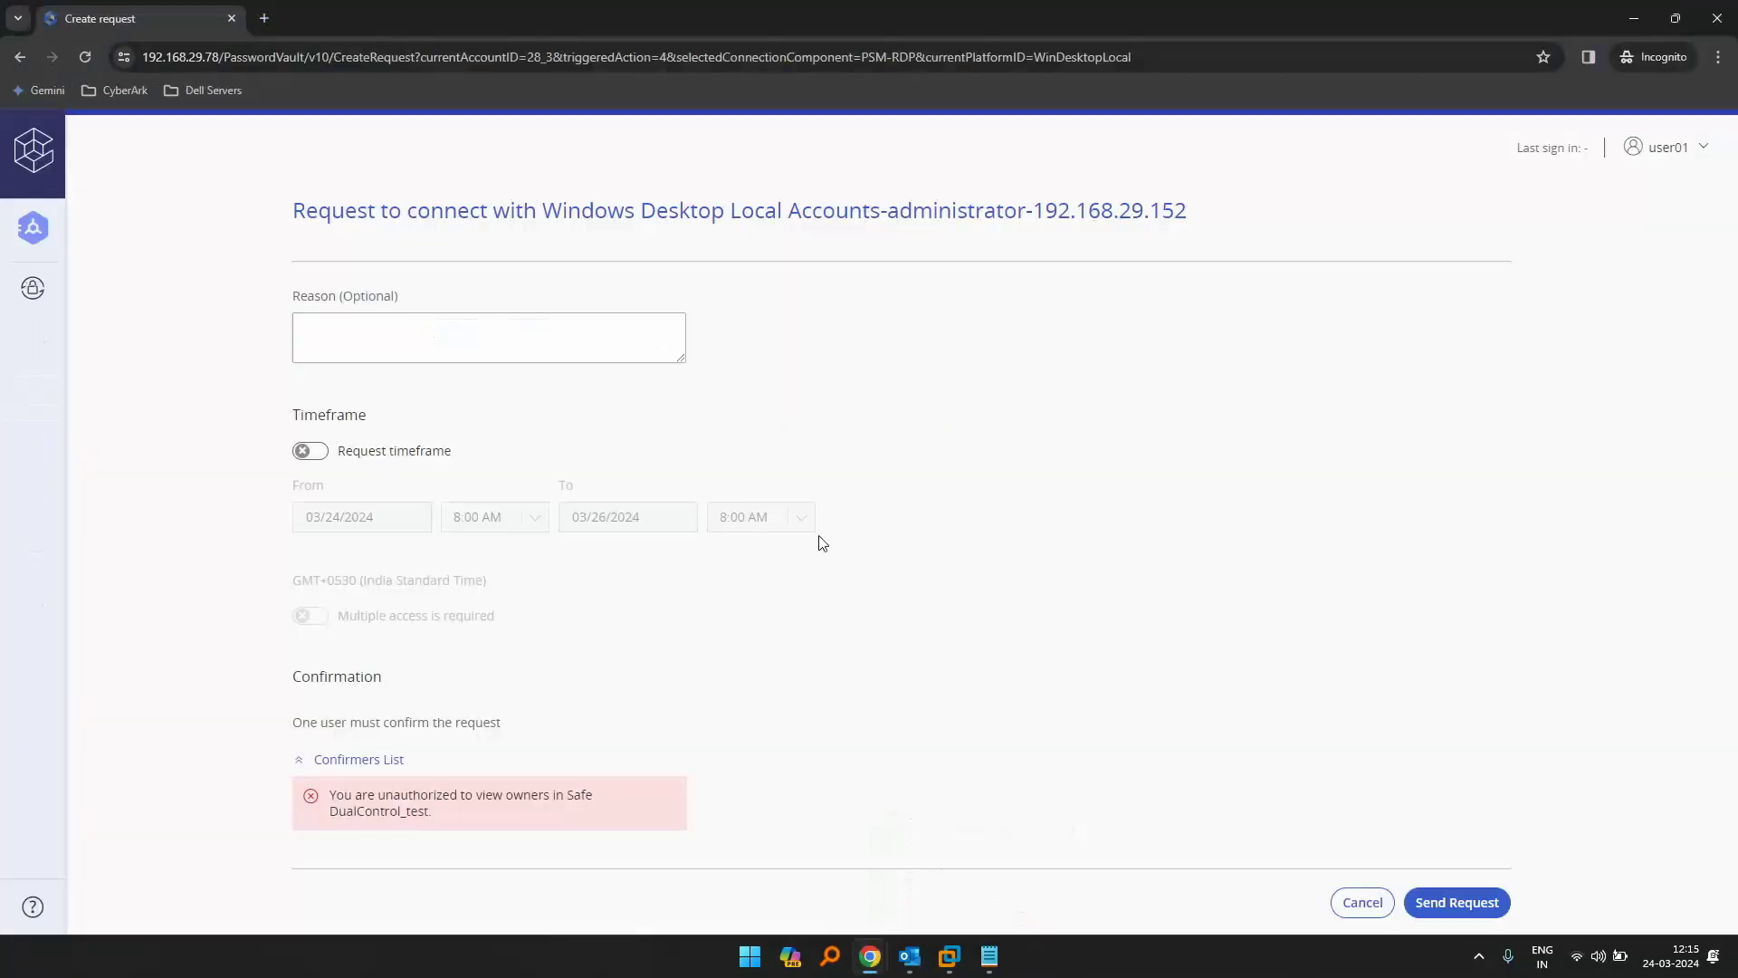
pyautogui.click(1356, 903)
pyautogui.click(1092, 350)
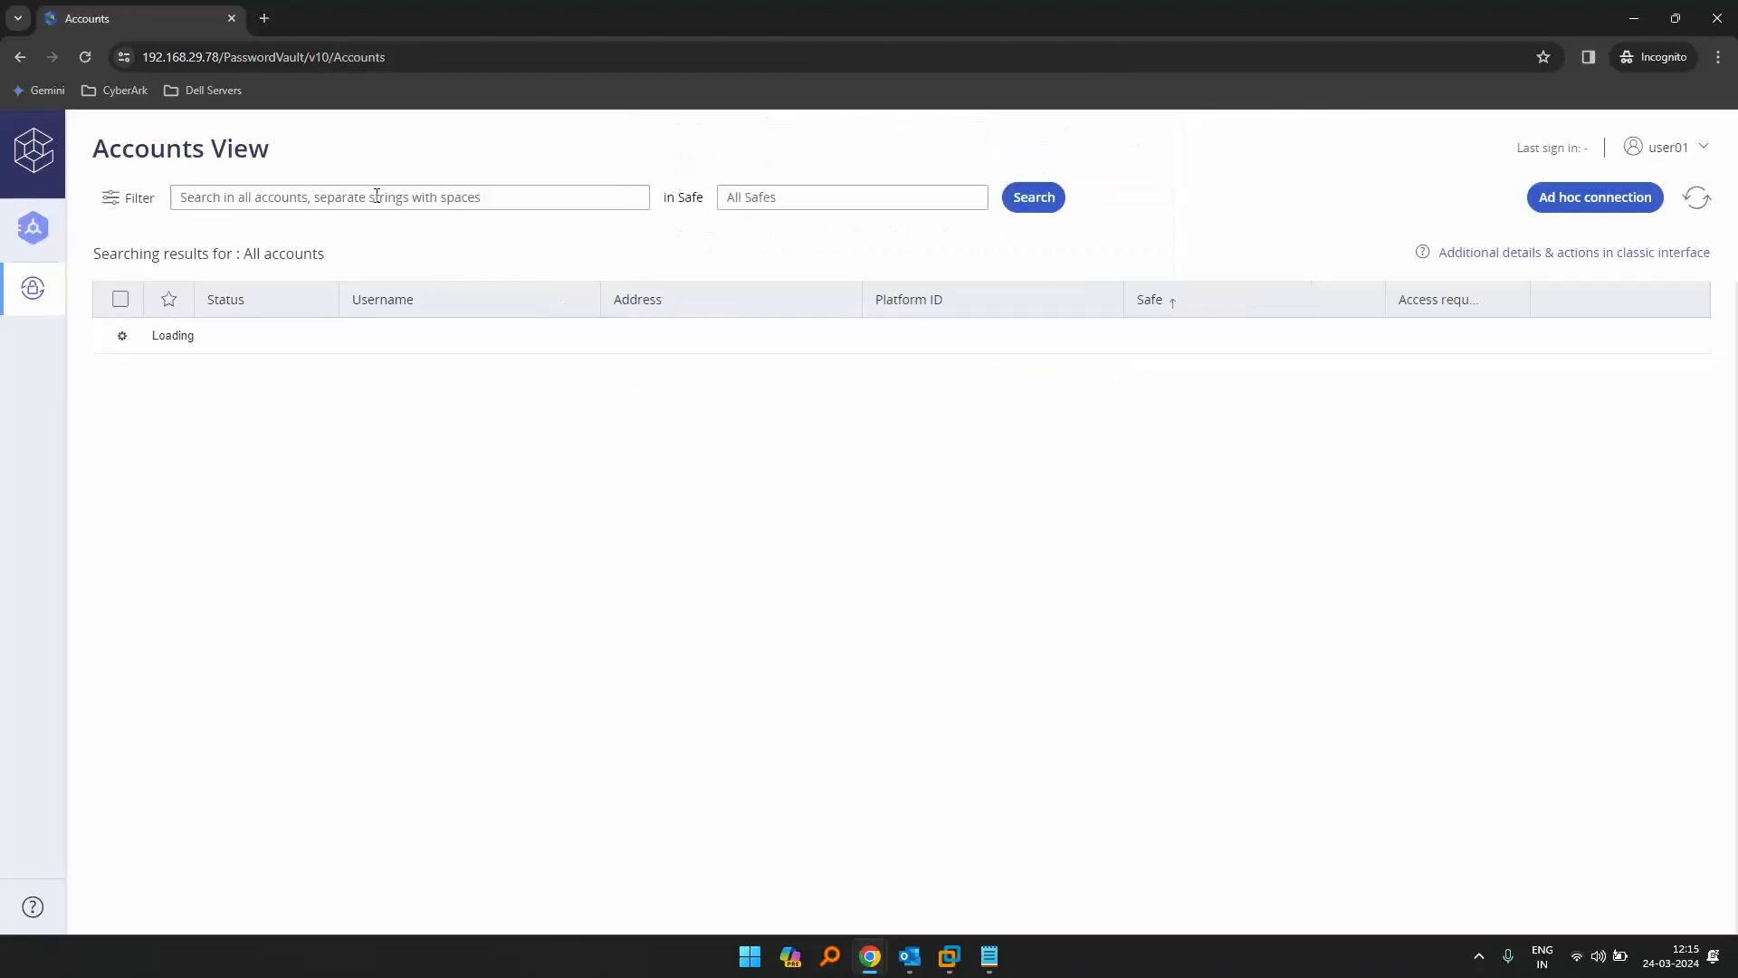
pyautogui.click(1712, 200)
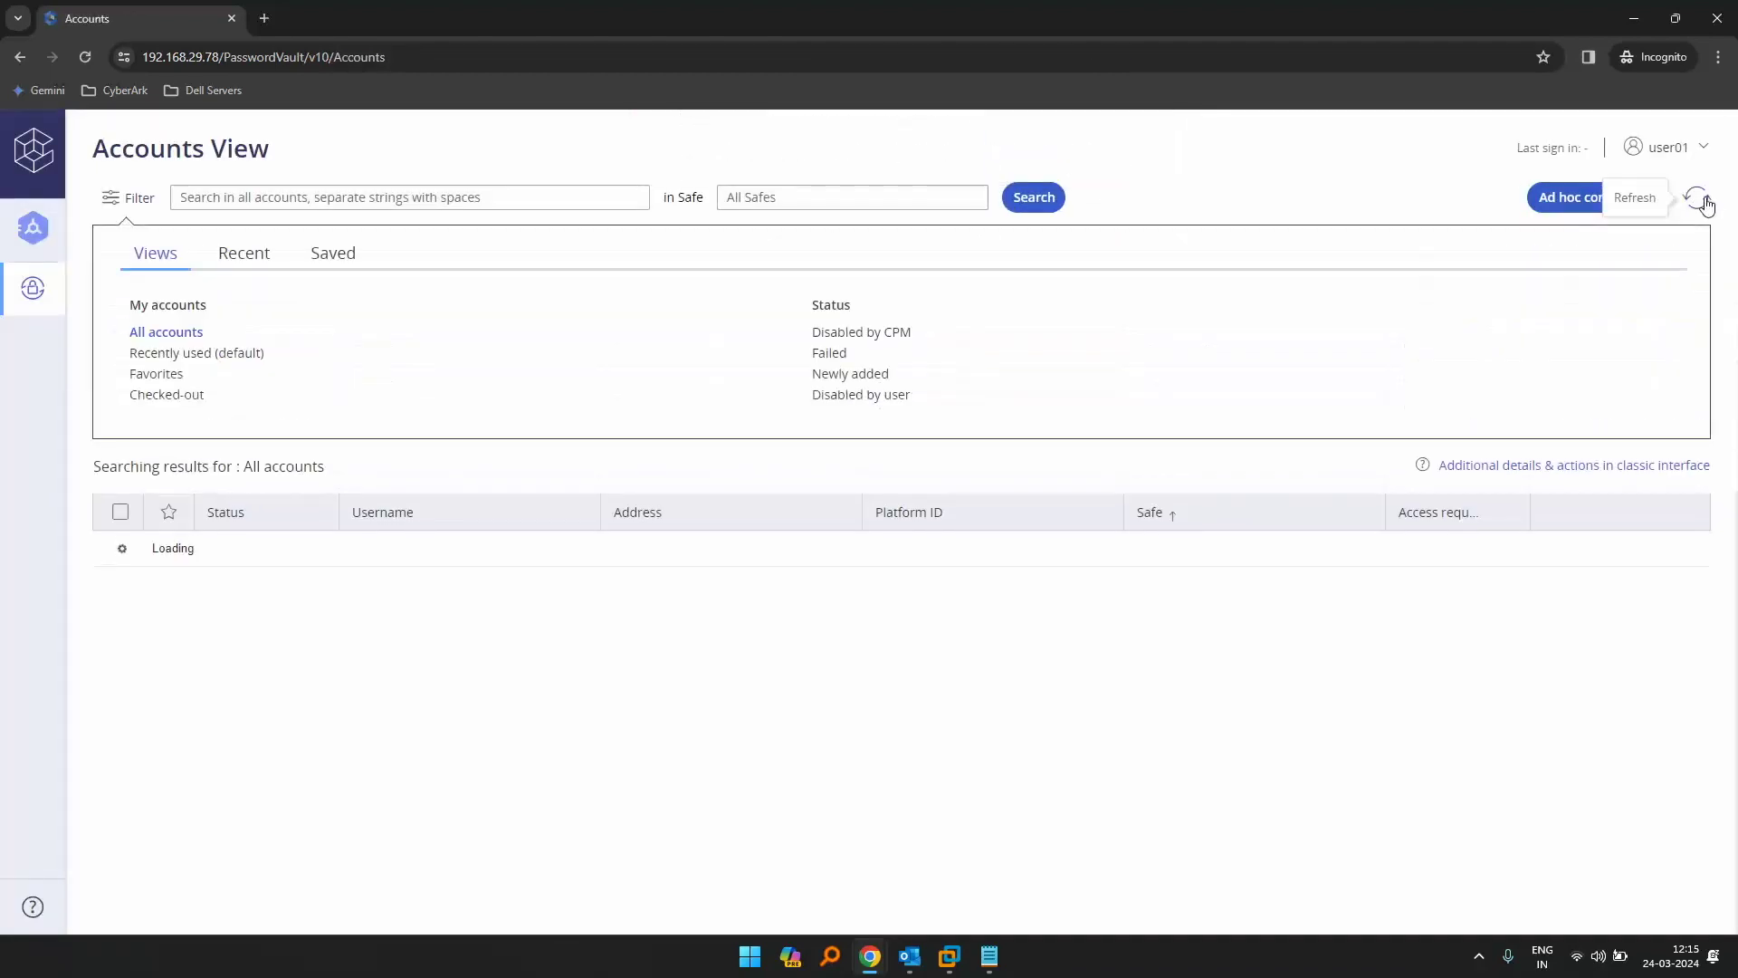
pyautogui.click(1707, 204)
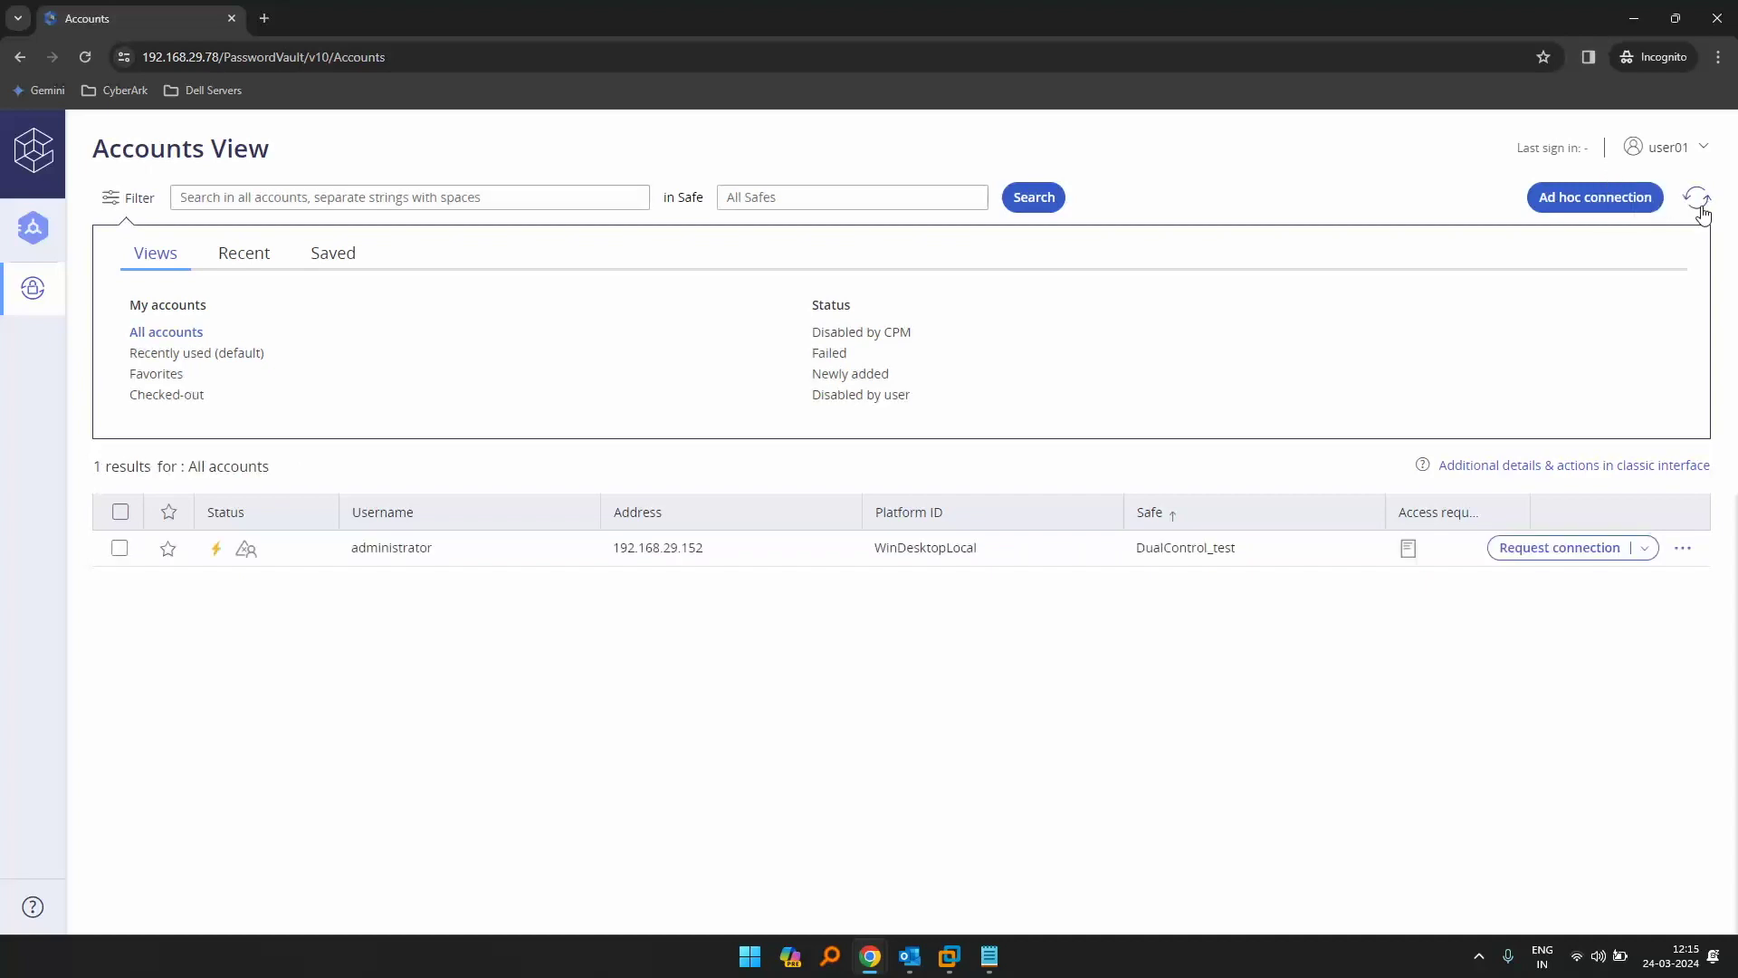
# - Start a new connection request for the administrator account and expand its Confirmers List to review the approvers
pyautogui.click(1555, 554)
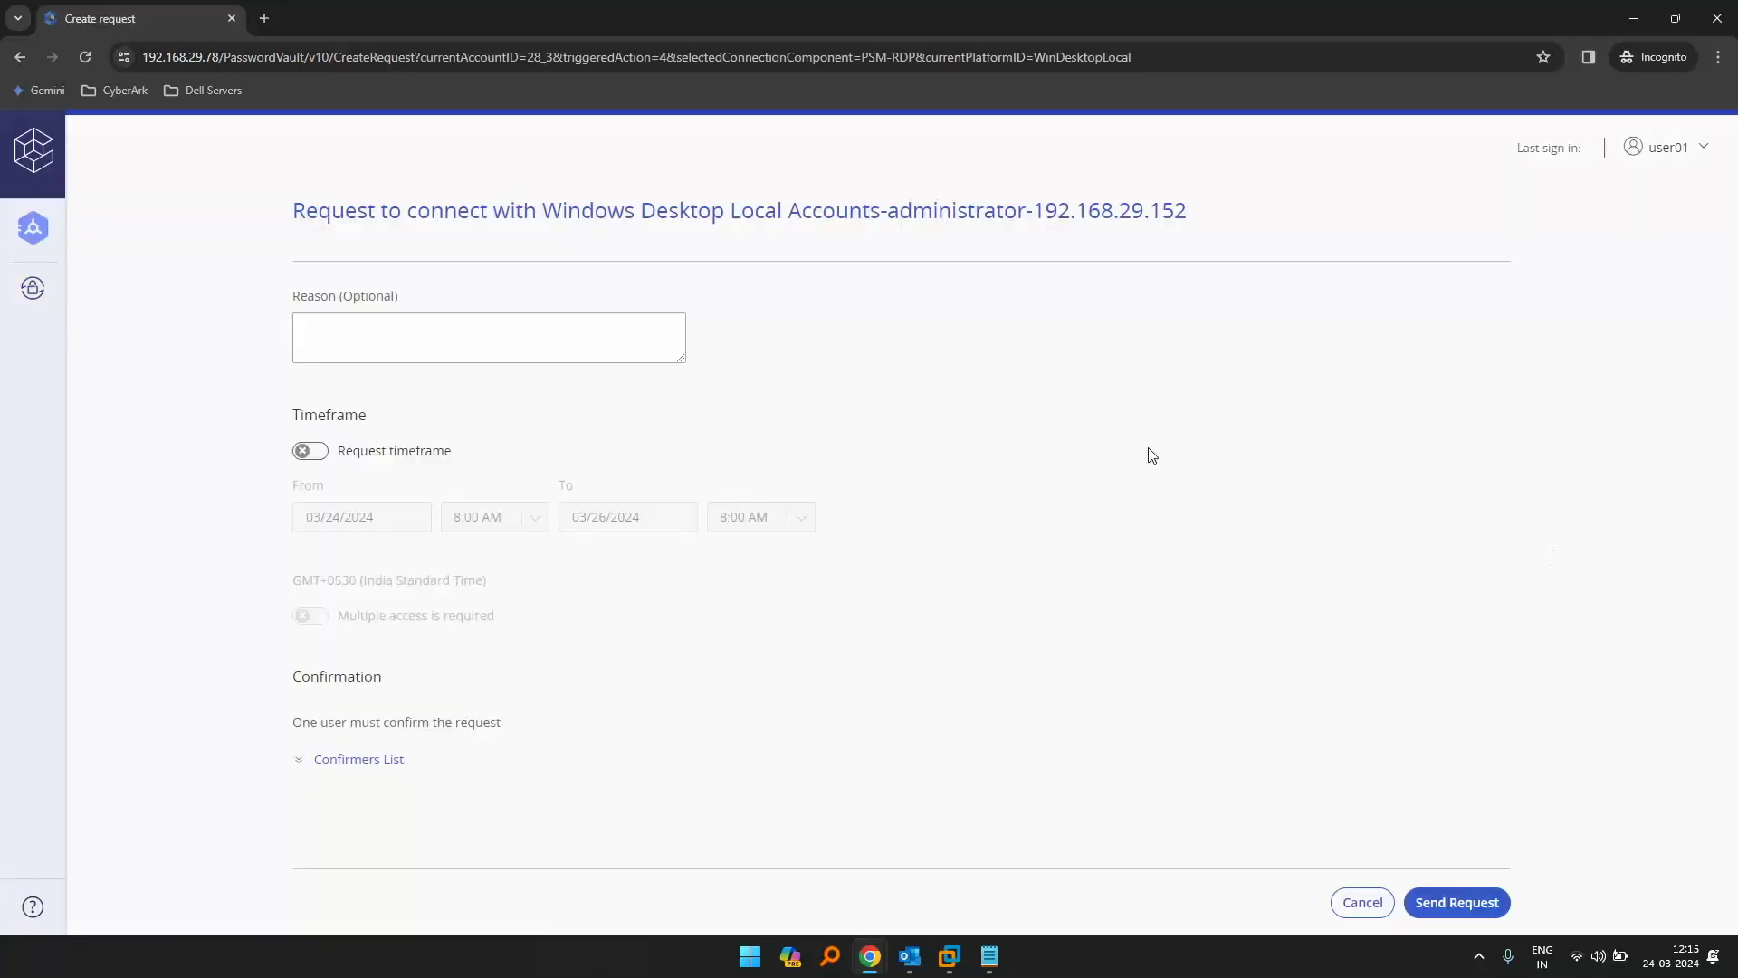
pyautogui.click(358, 761)
pyautogui.scroll(-1, 713, 652)
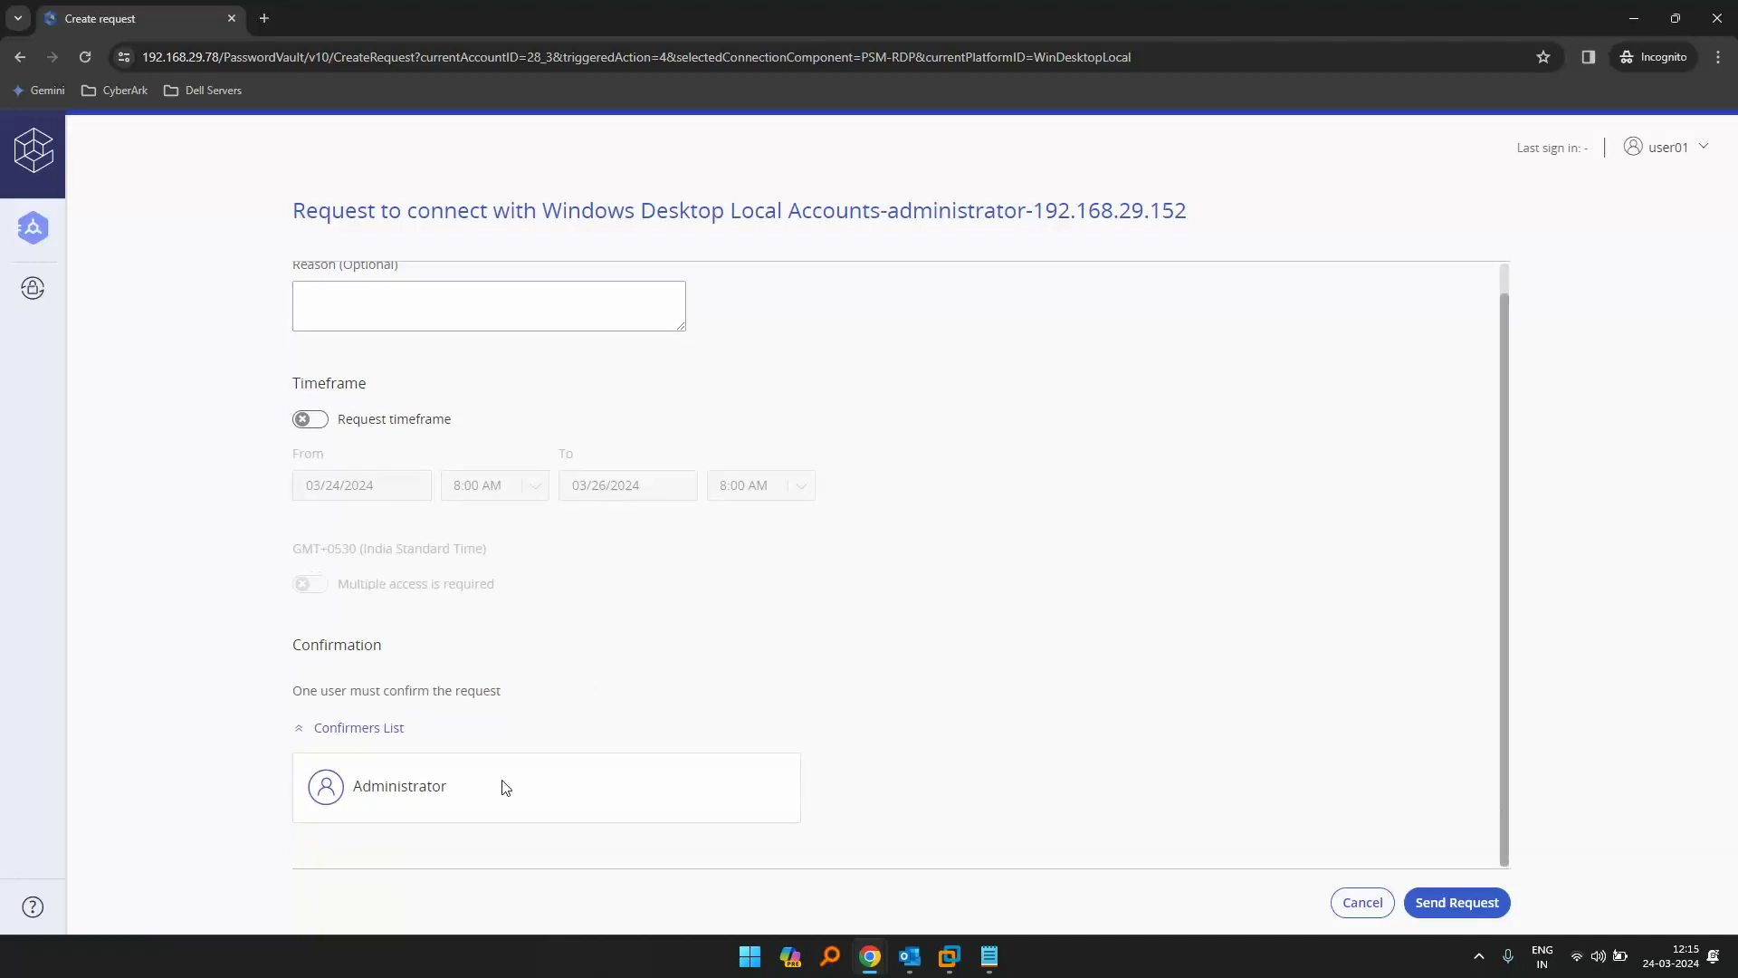
pyautogui.scroll(1, 601, 570)
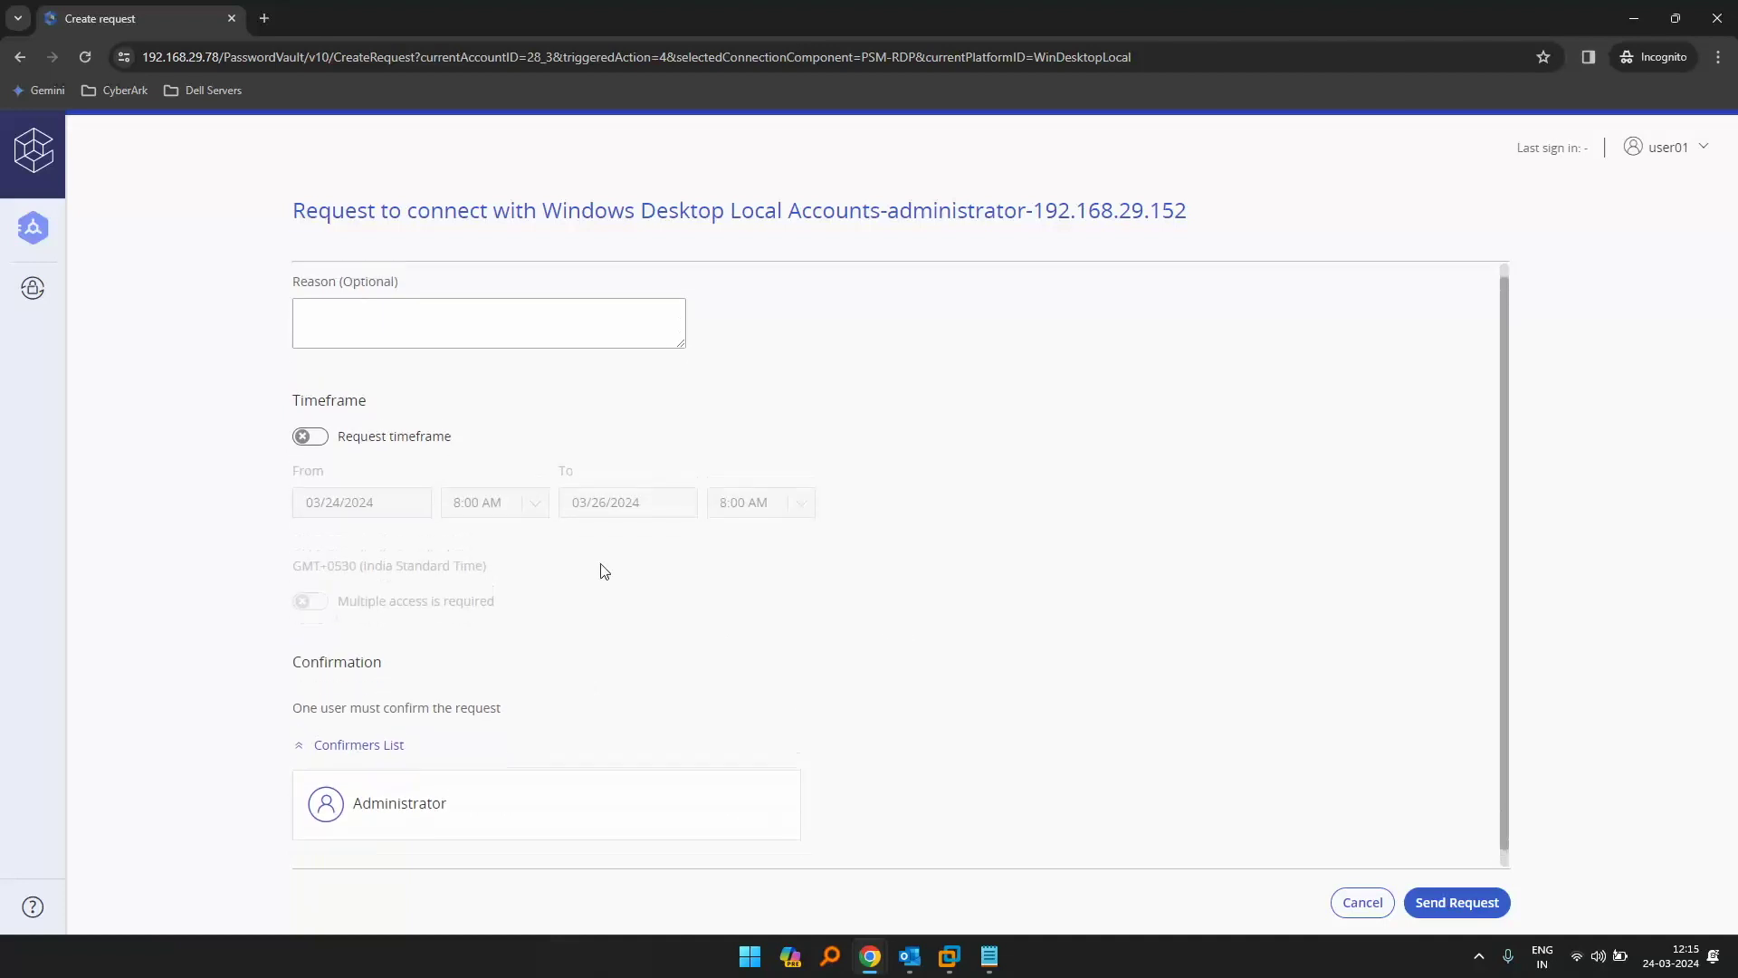
# - Enter "test" as the reason for the administrator account connection request and send the request
pyautogui.click(527, 354)
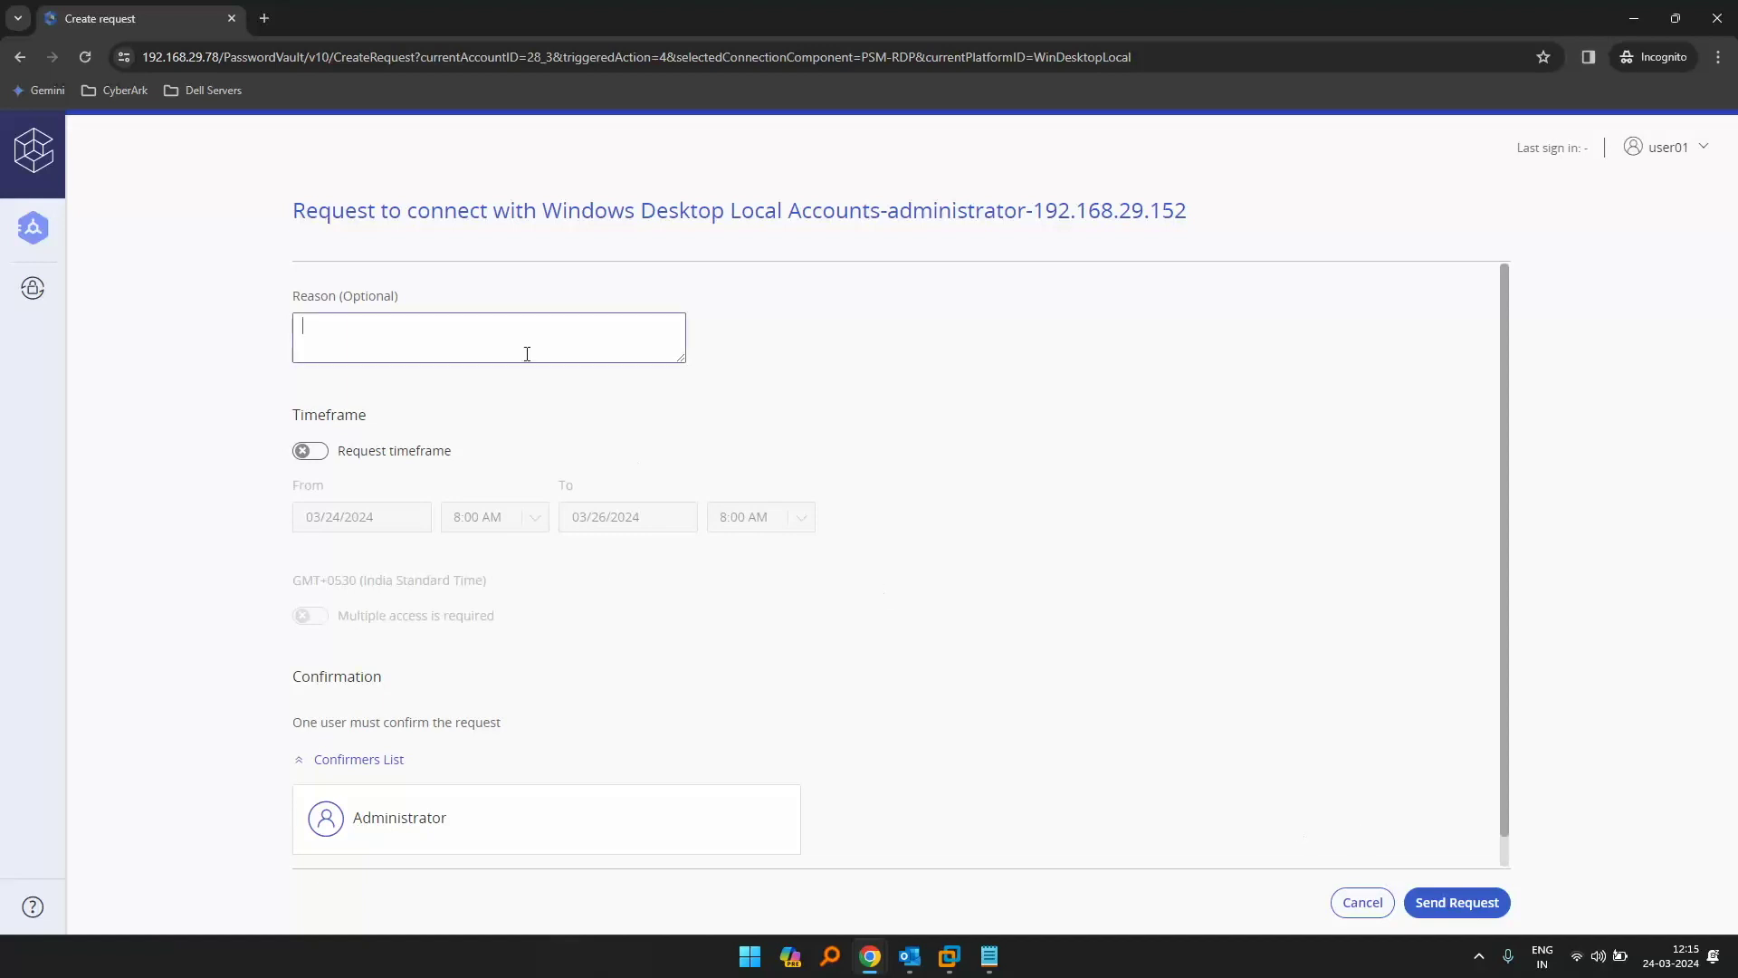
pyautogui.write('test')
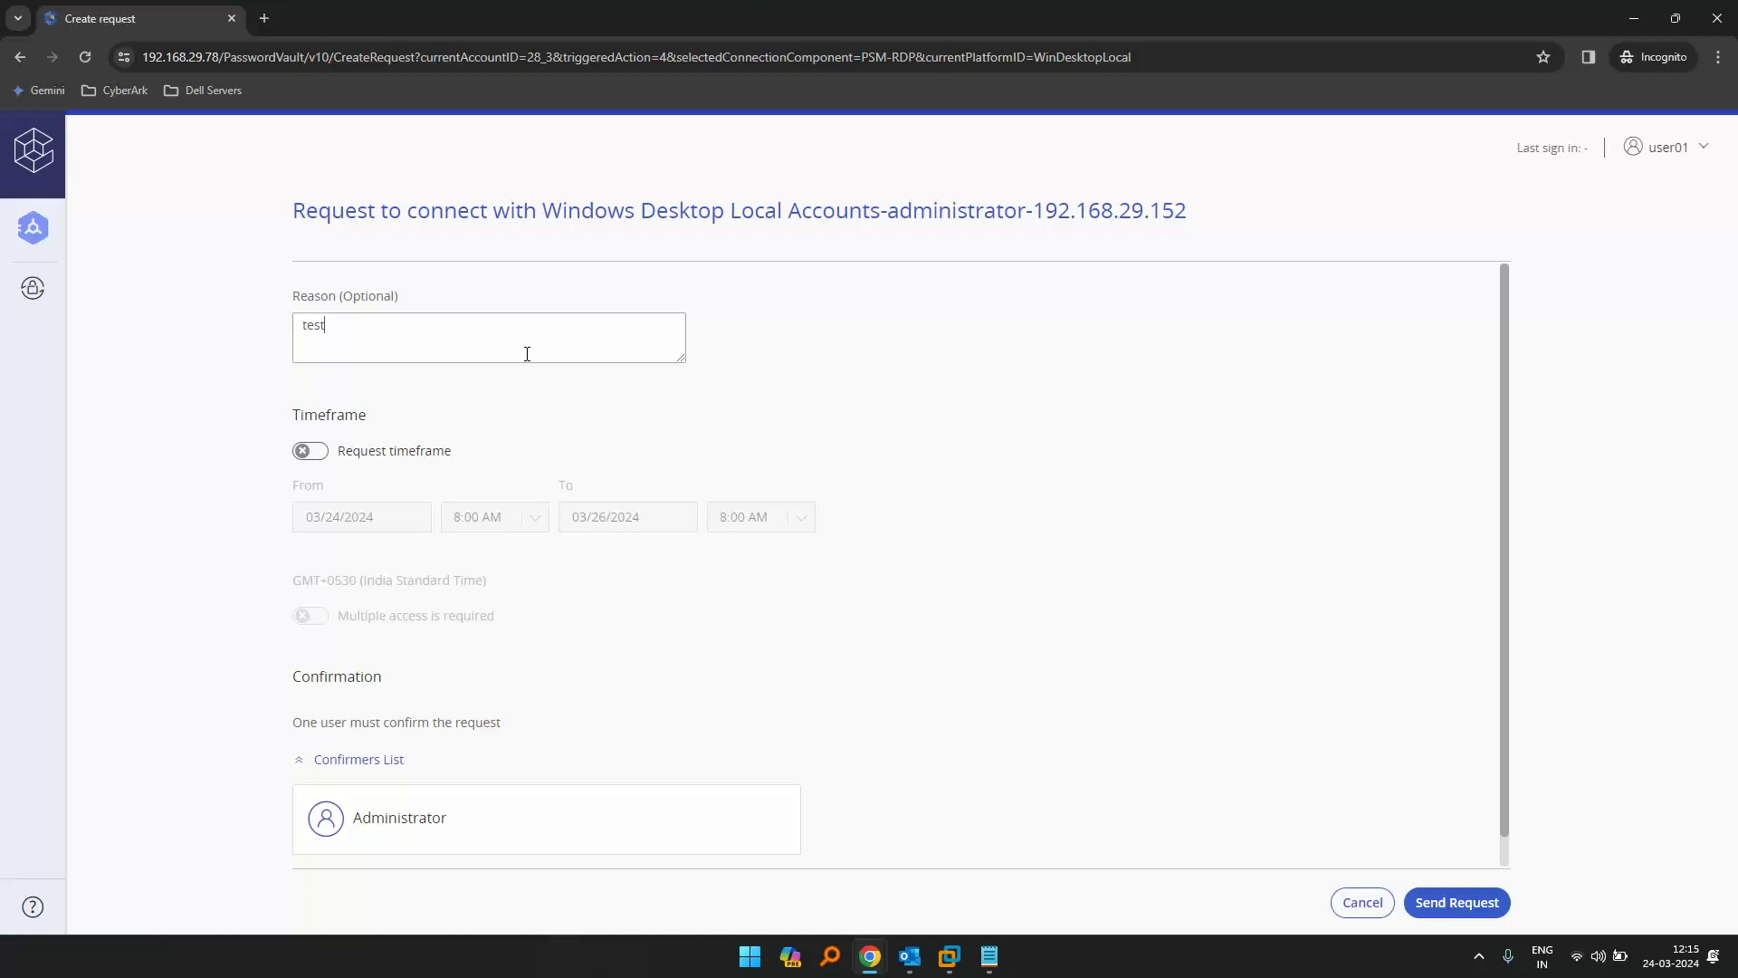
pyautogui.click(1460, 902)
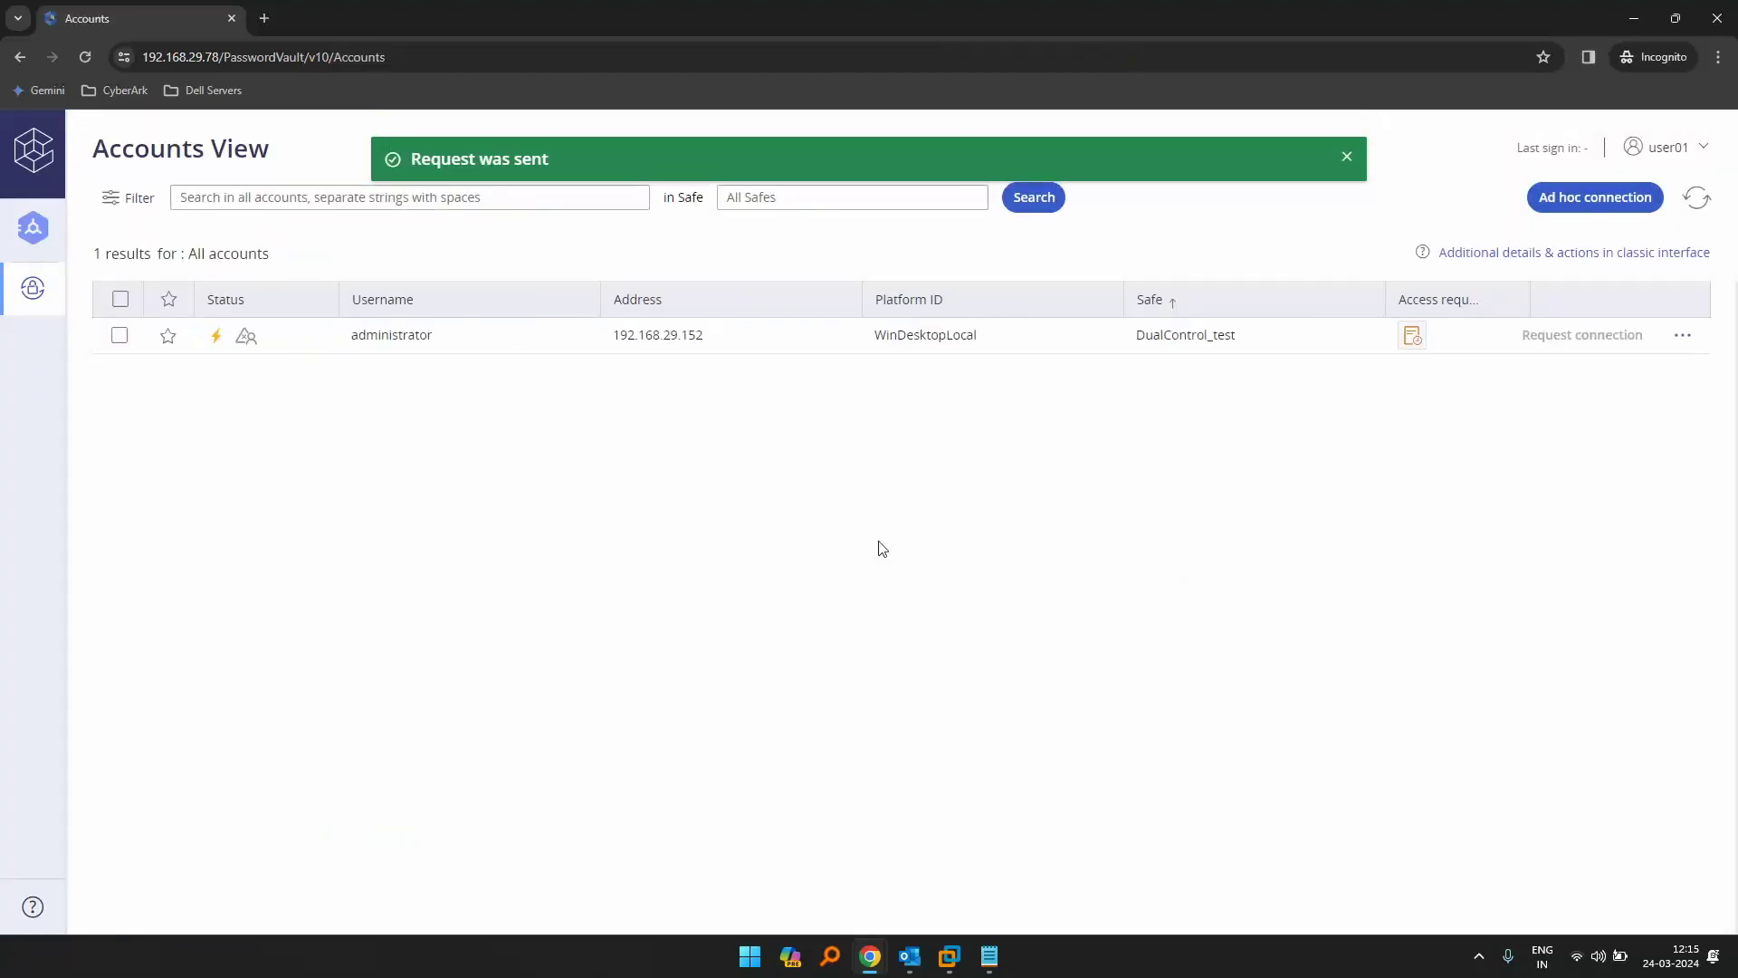
pyautogui.moveTo(1417, 325)
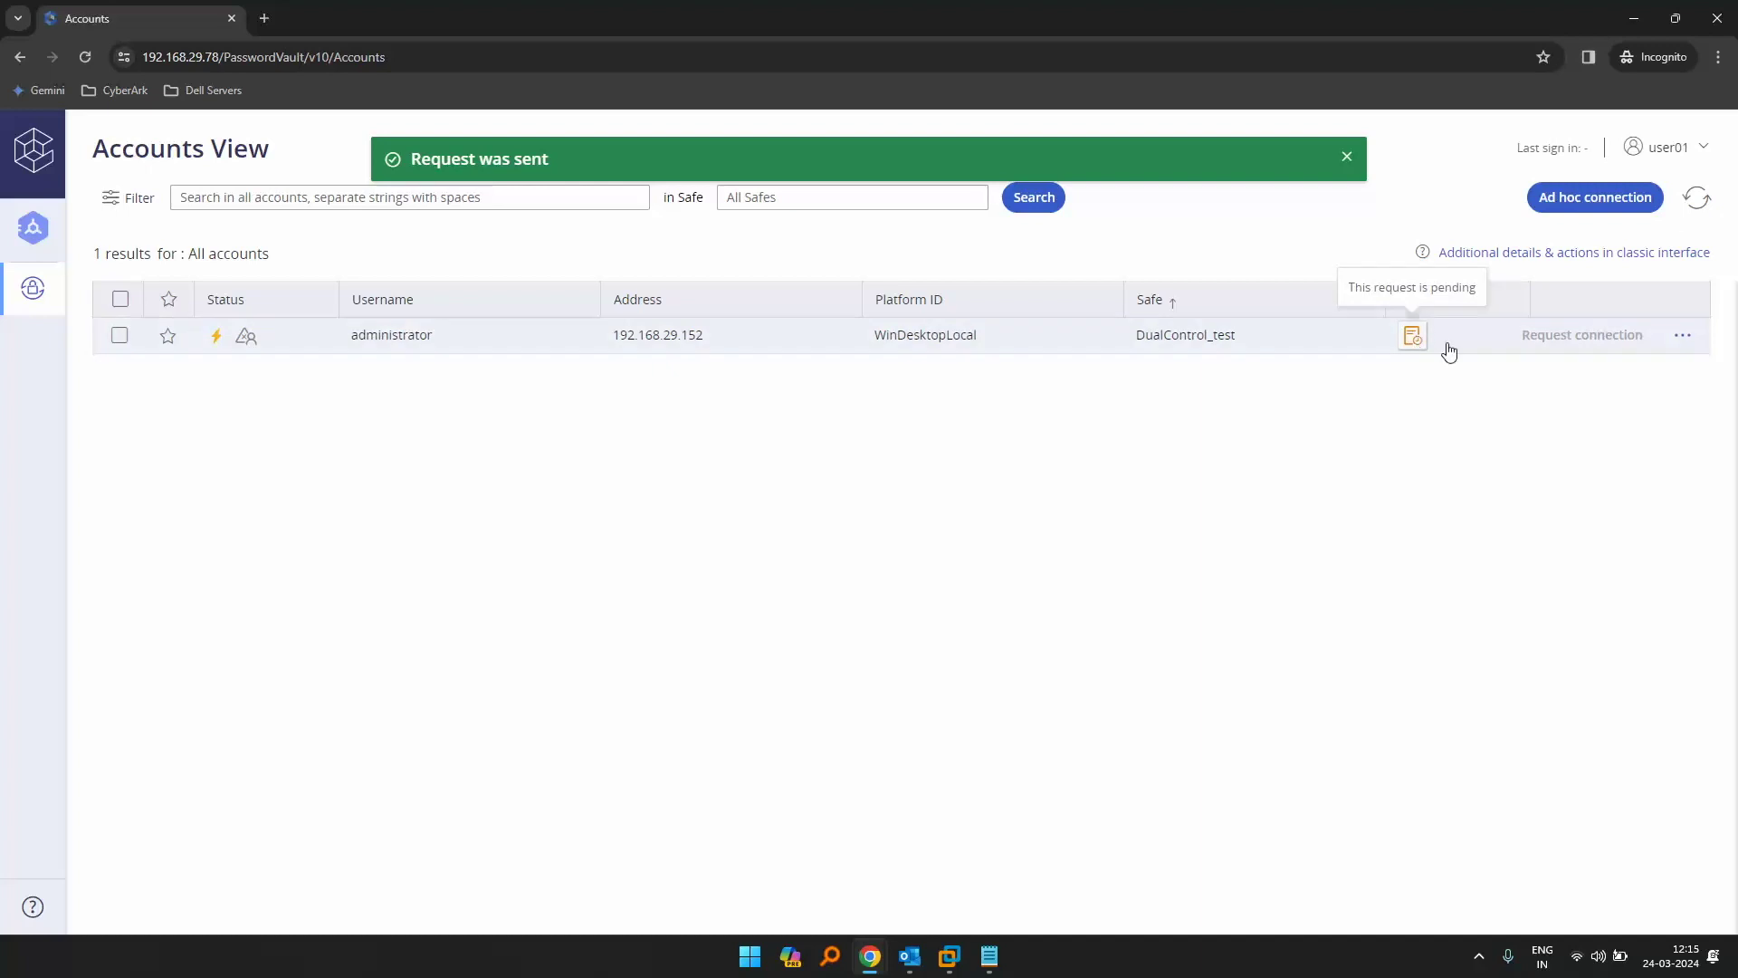
pyautogui.moveTo(885, 958)
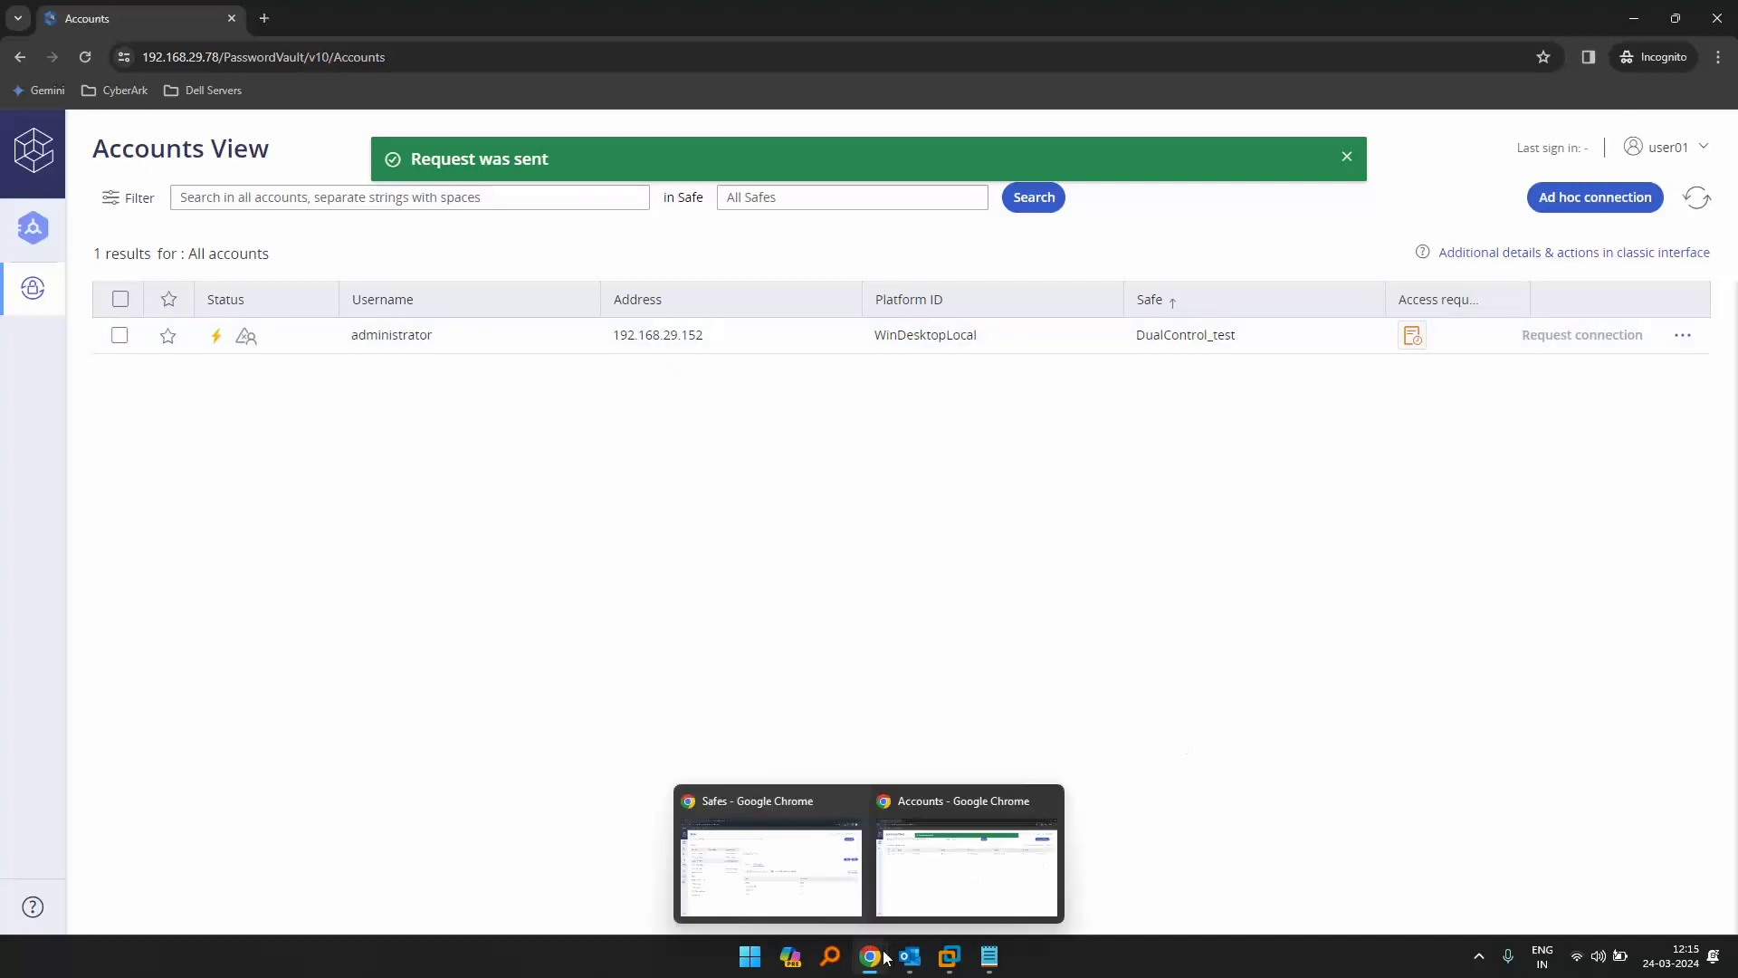
pyautogui.click(1718, 56)
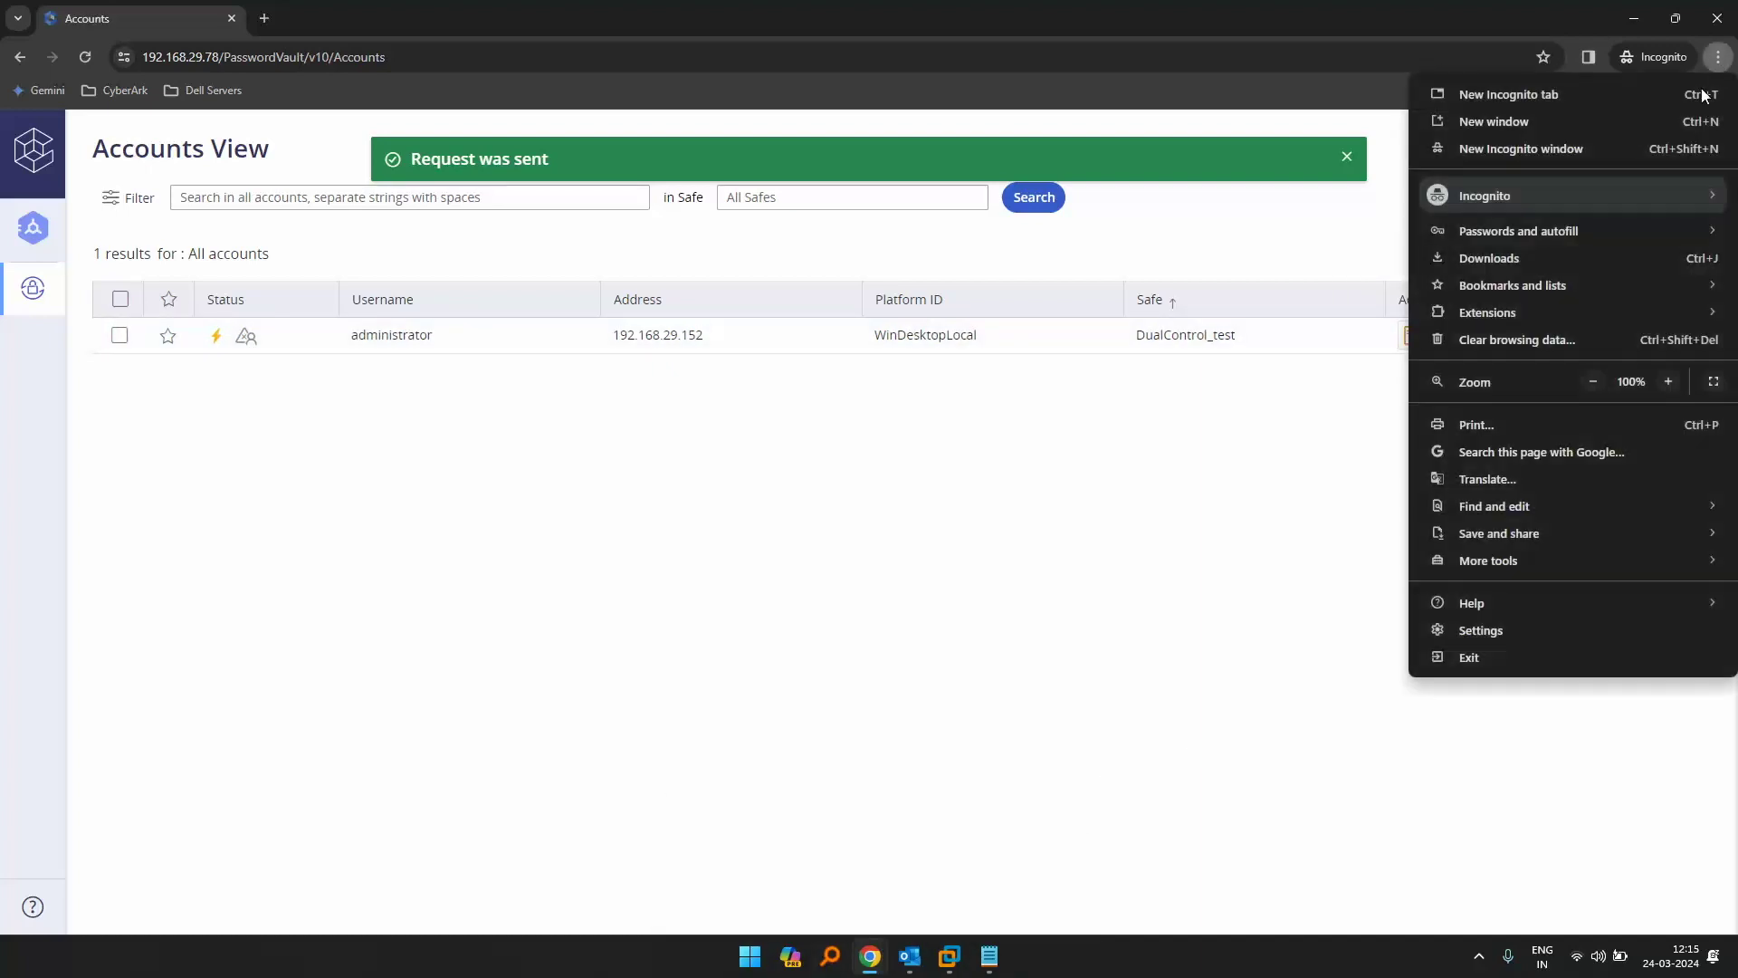
pyautogui.click(1584, 149)
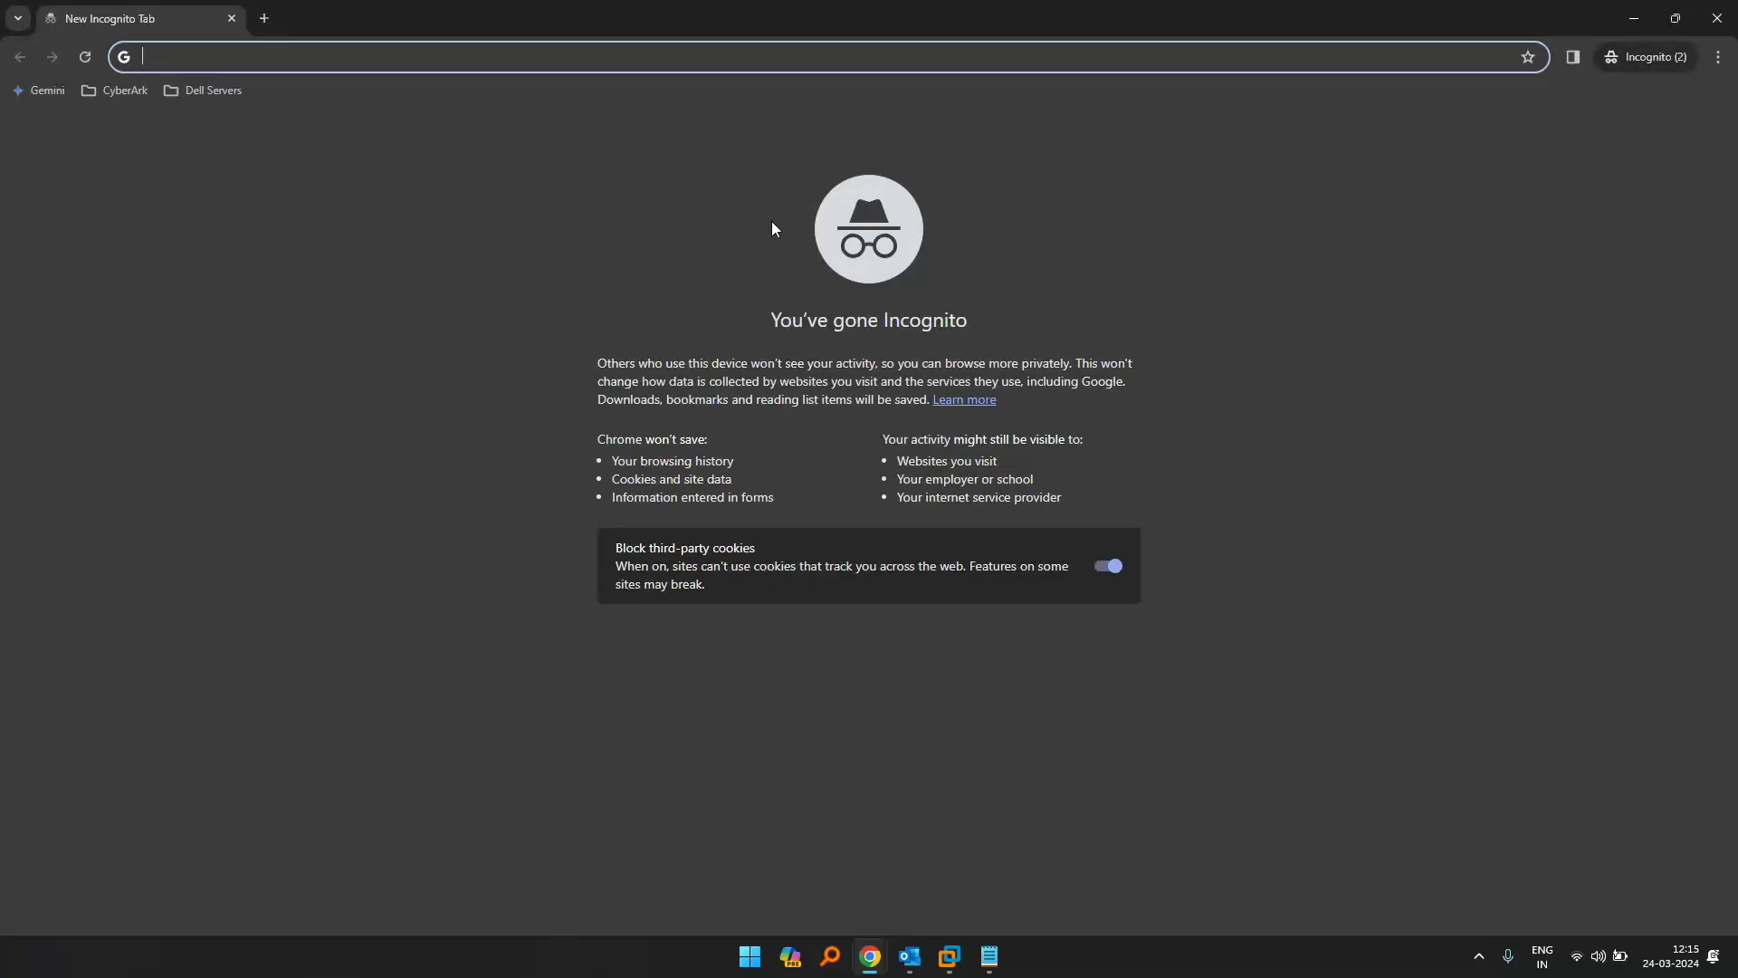
pyautogui.write('https:/')
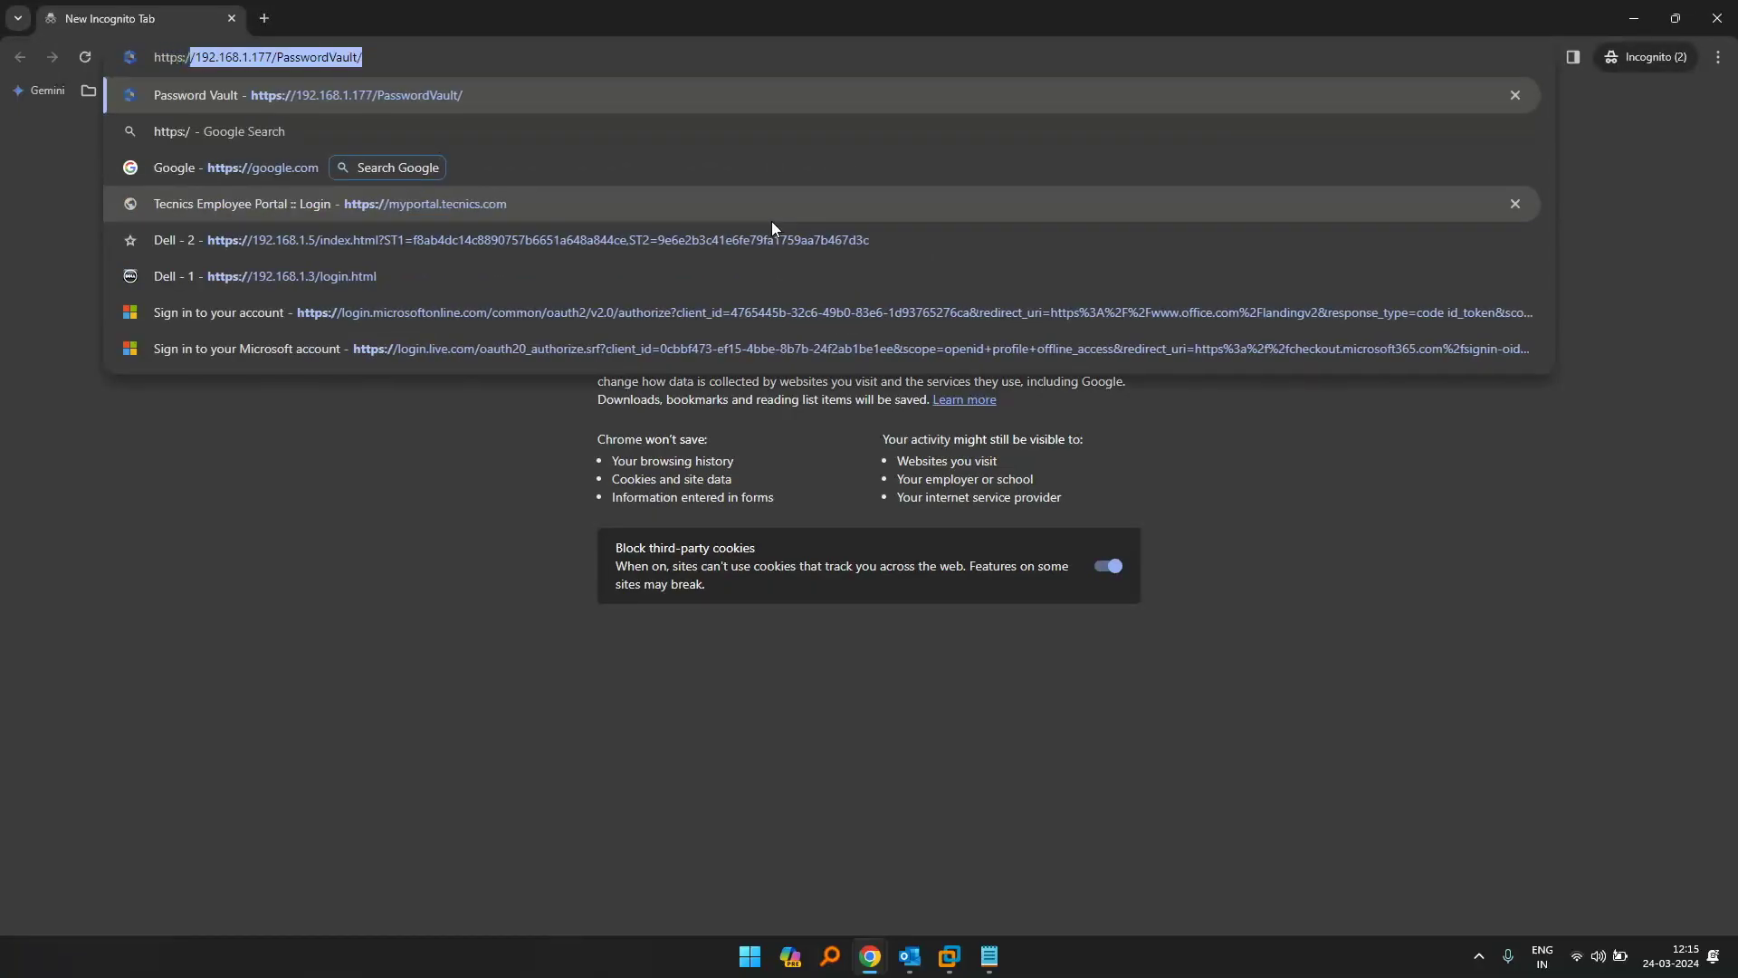
pyautogui.write('/192.1')
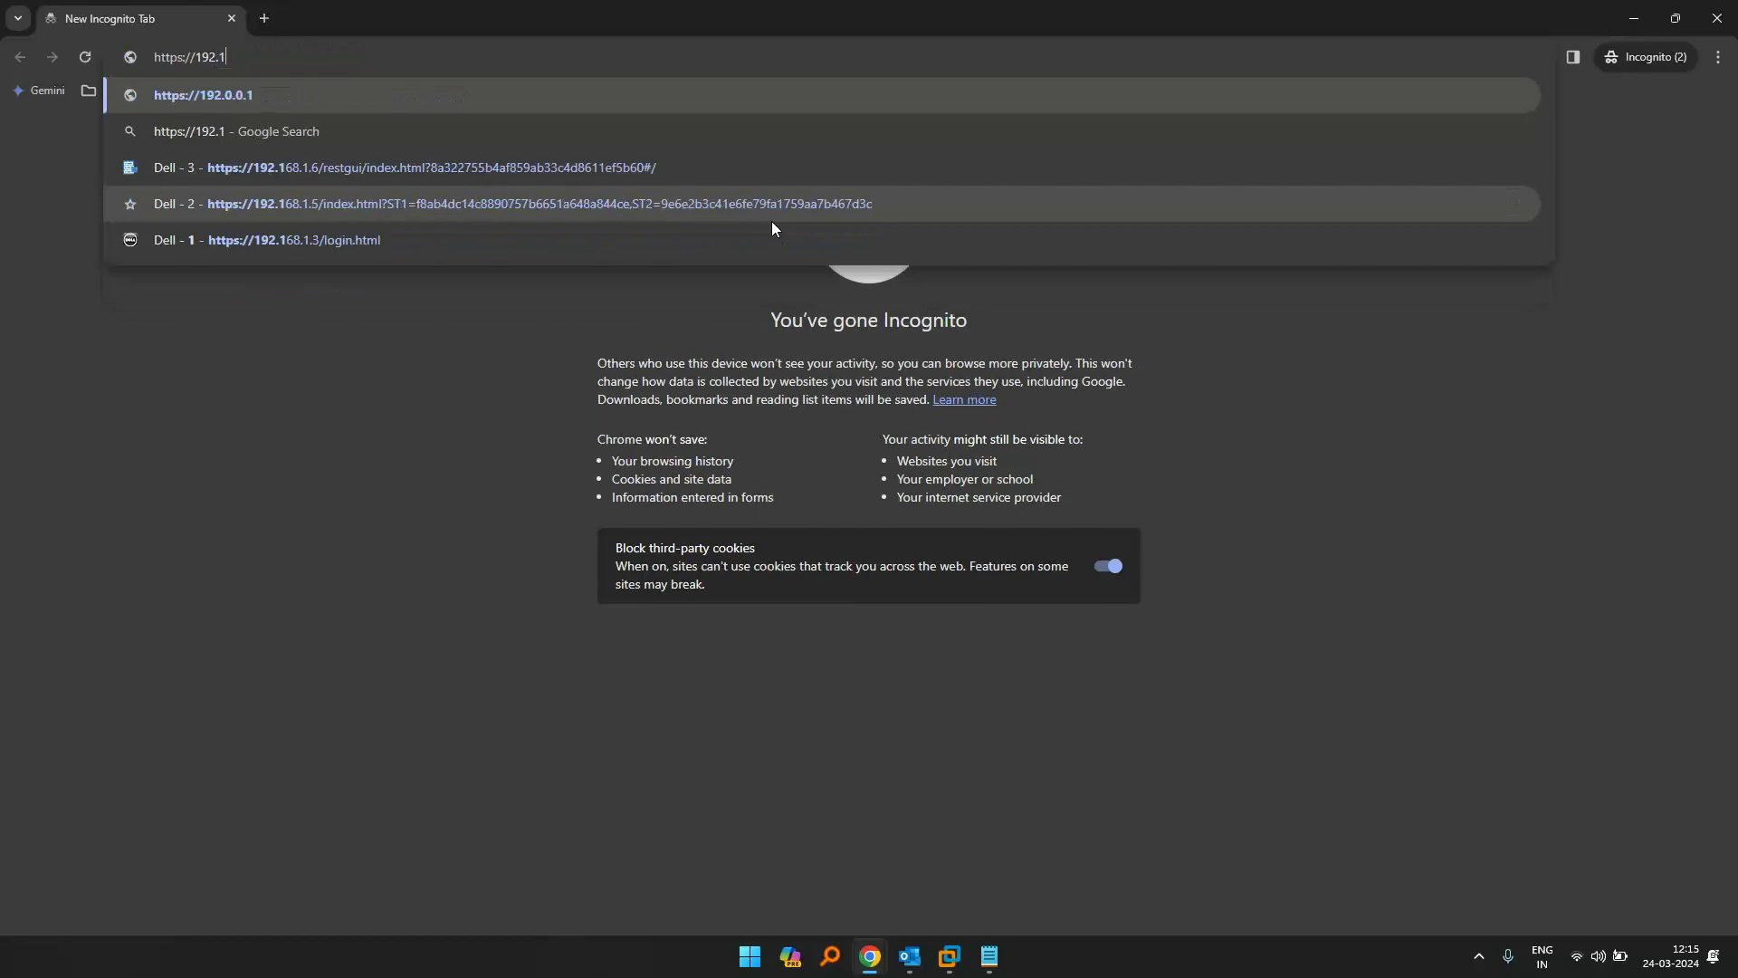
pyautogui.write('68.')
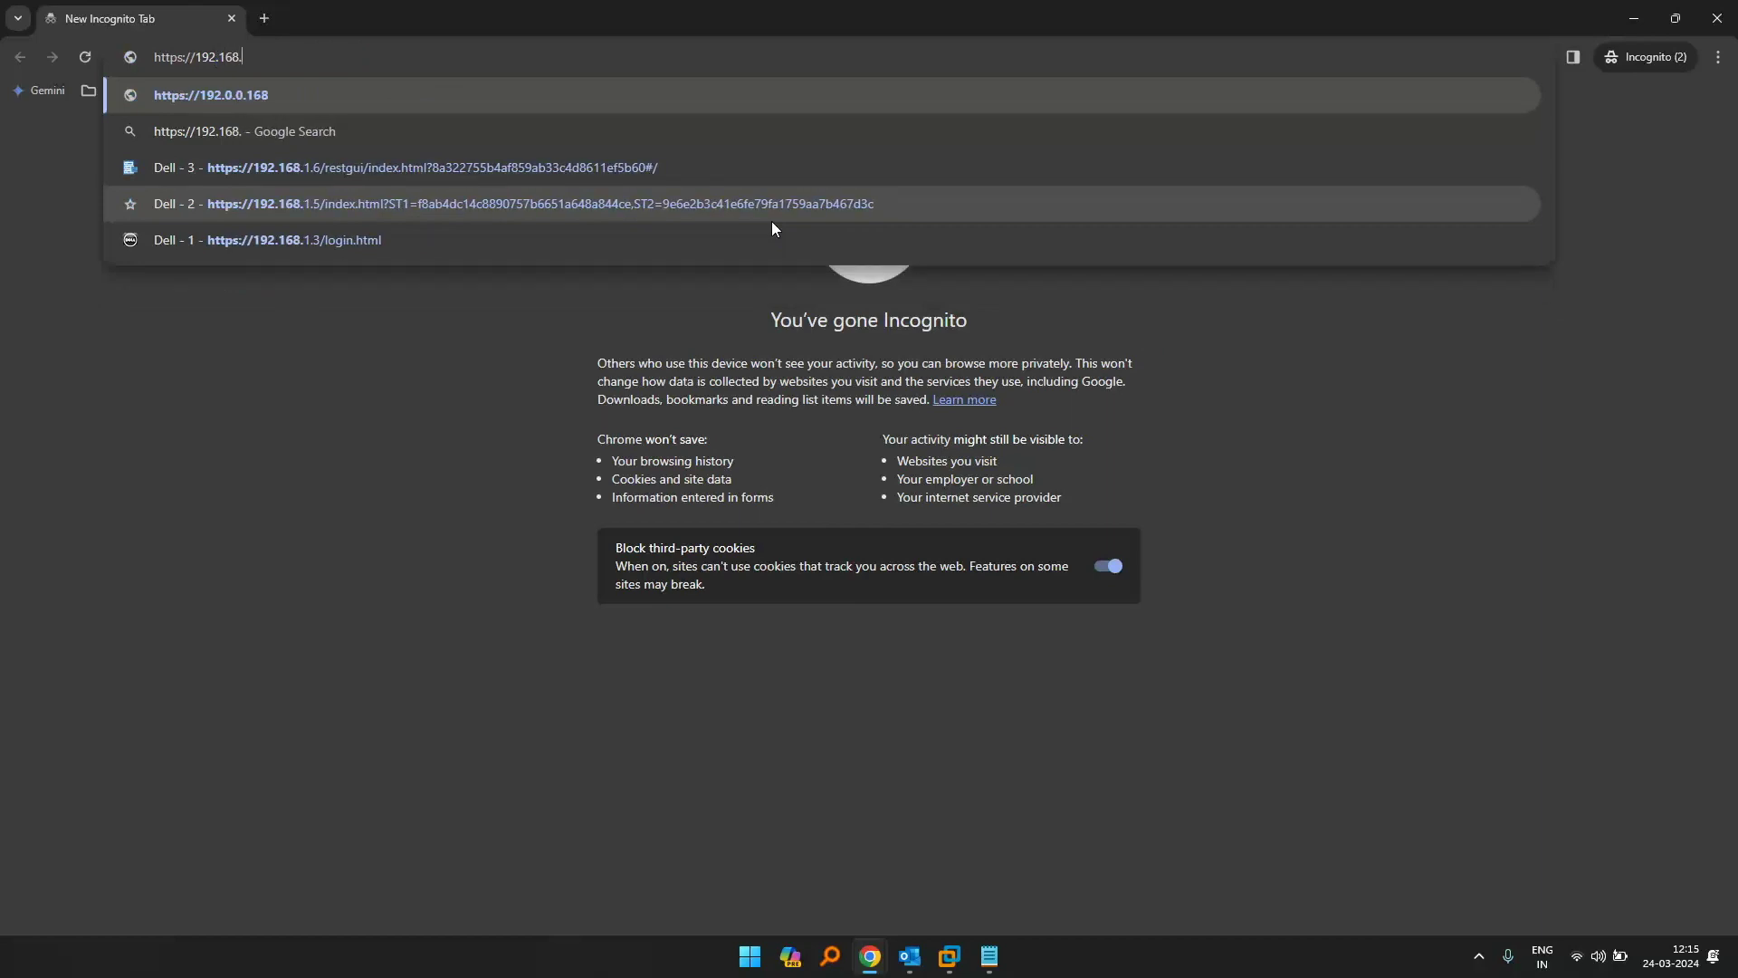
pyautogui.write('29.78/PasswordVault')
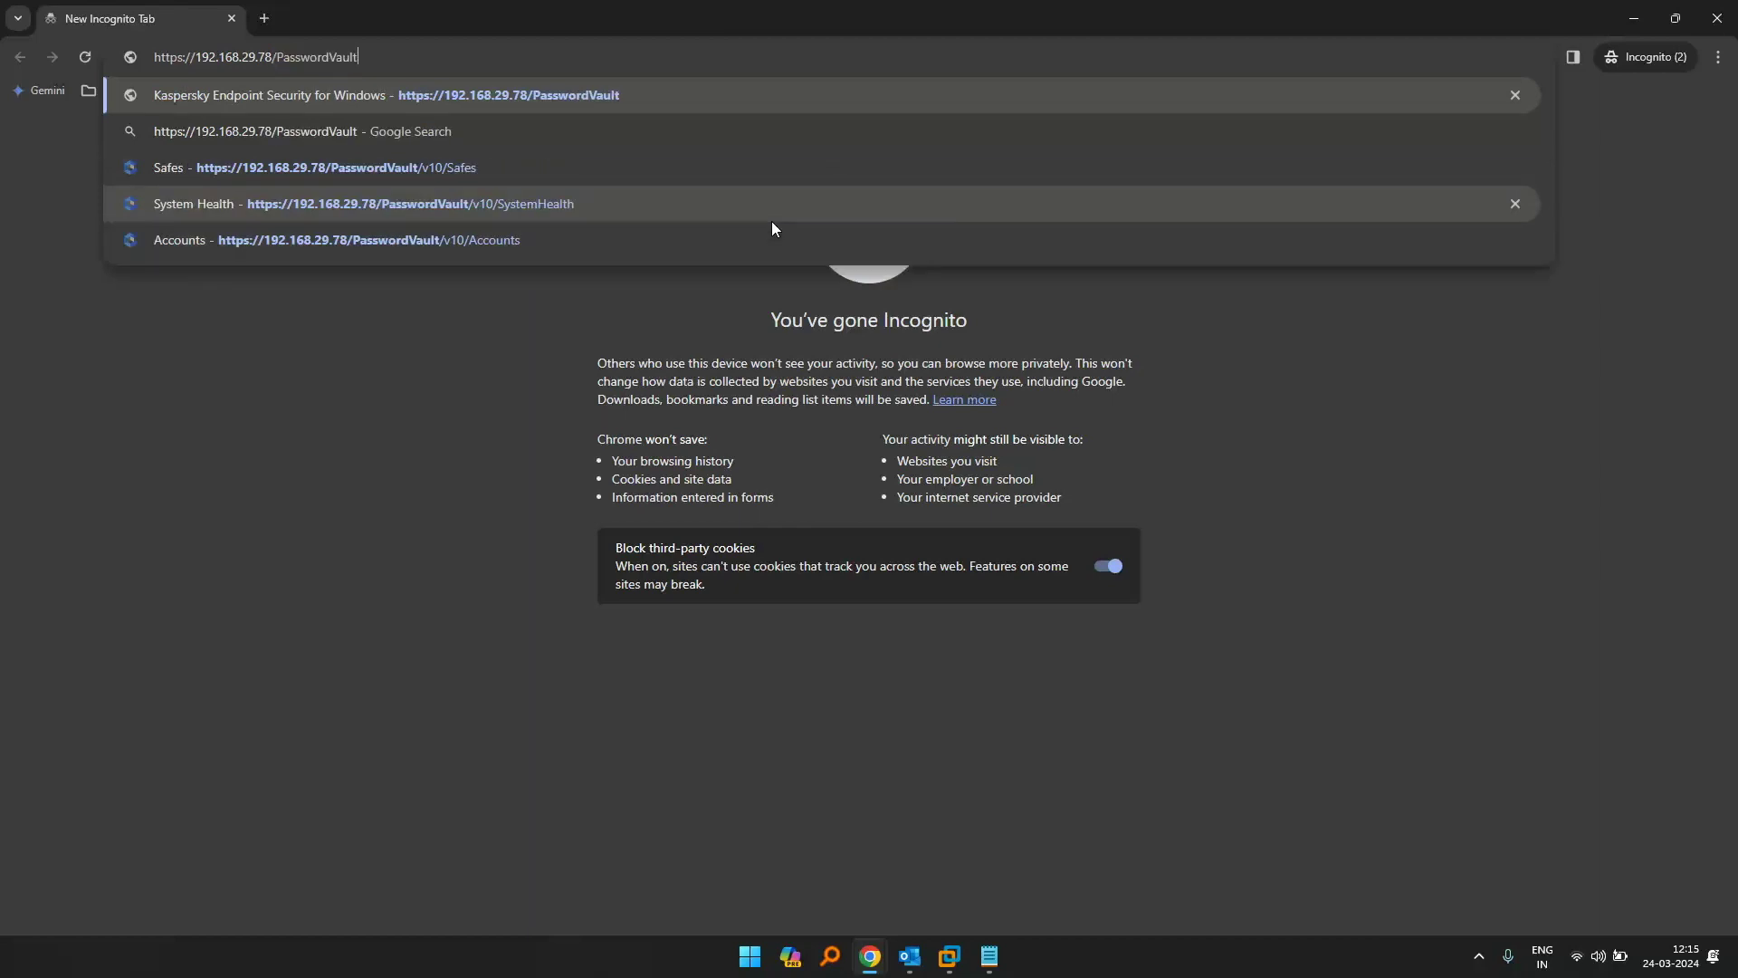
pyautogui.click(771, 221)
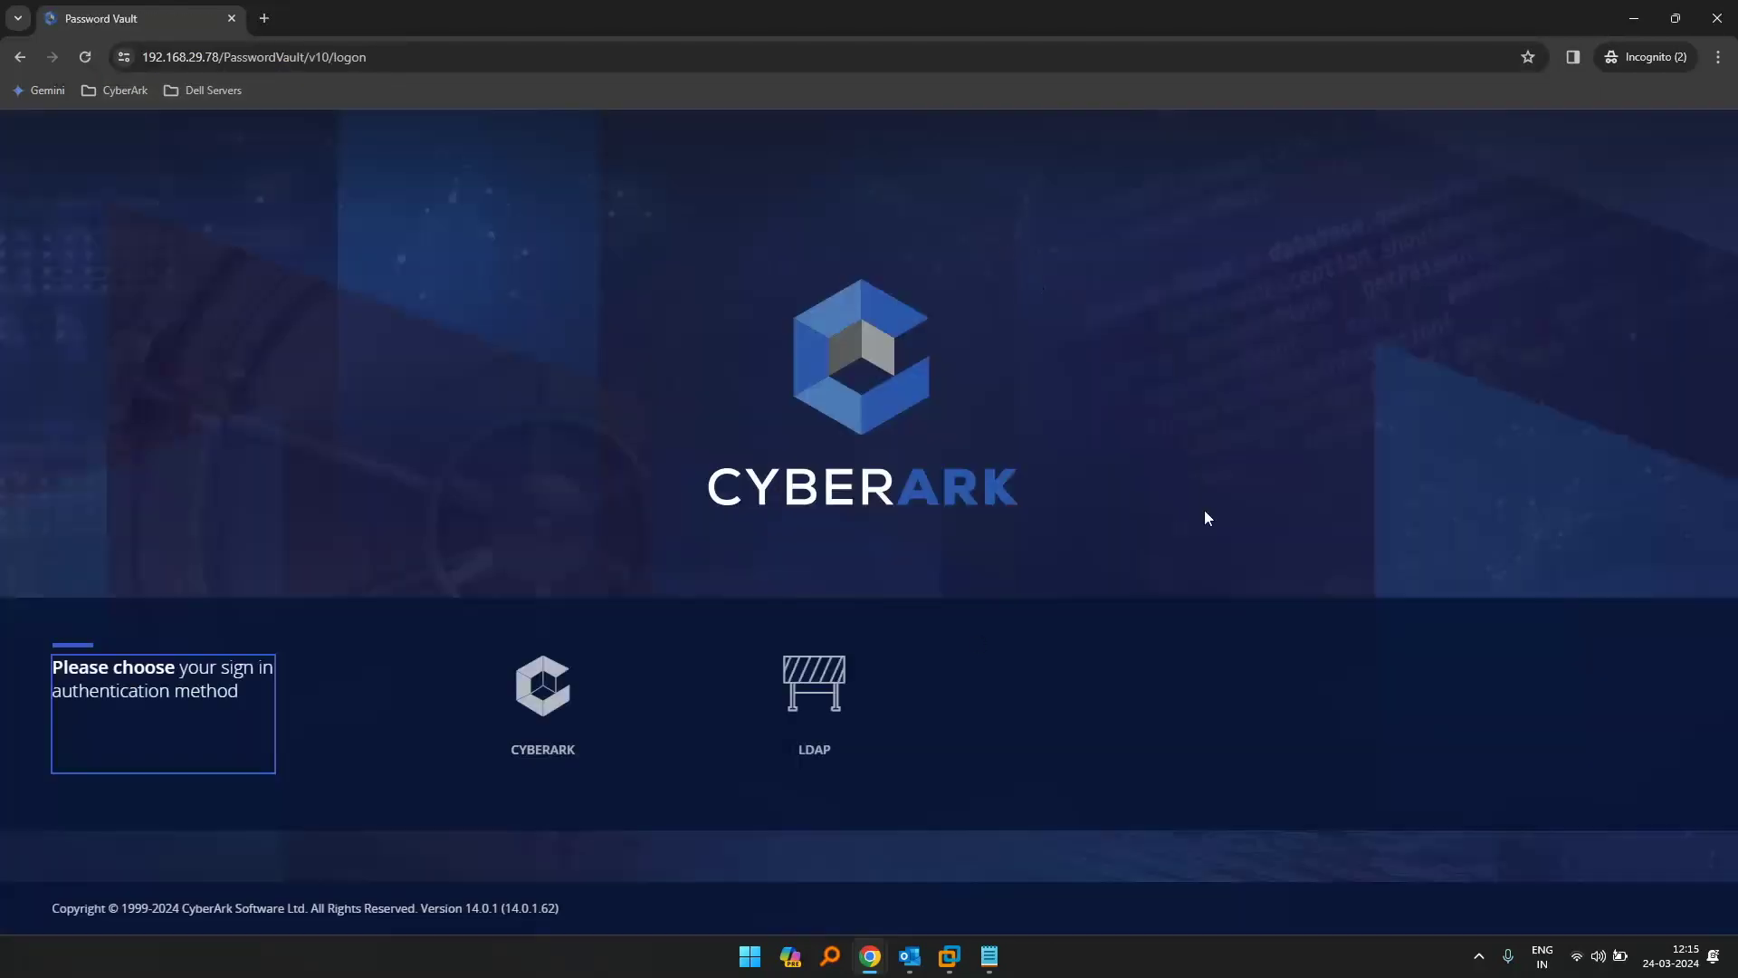
# - Sign in with LDAP authentication as app01, entering the account password
pyautogui.click(888, 650)
pyautogui.write('app01')
pyautogui.press('Tab')
pyautogui.write('****')
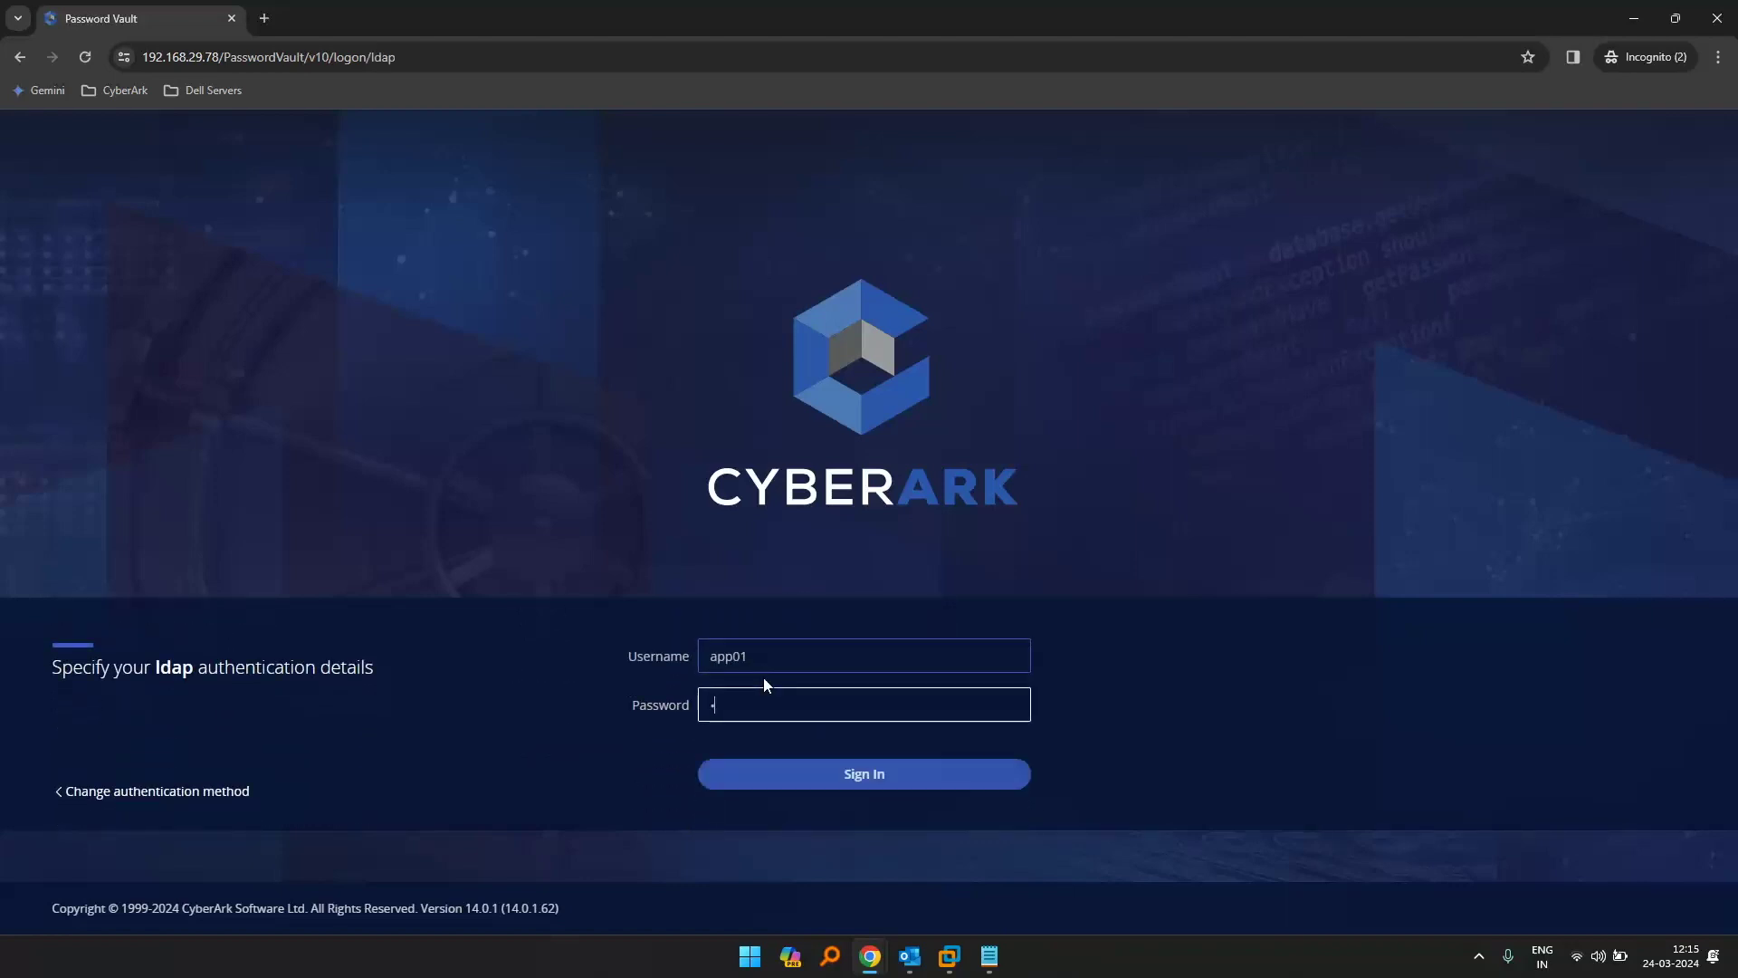
pyautogui.write('******')
pyautogui.press('Return')
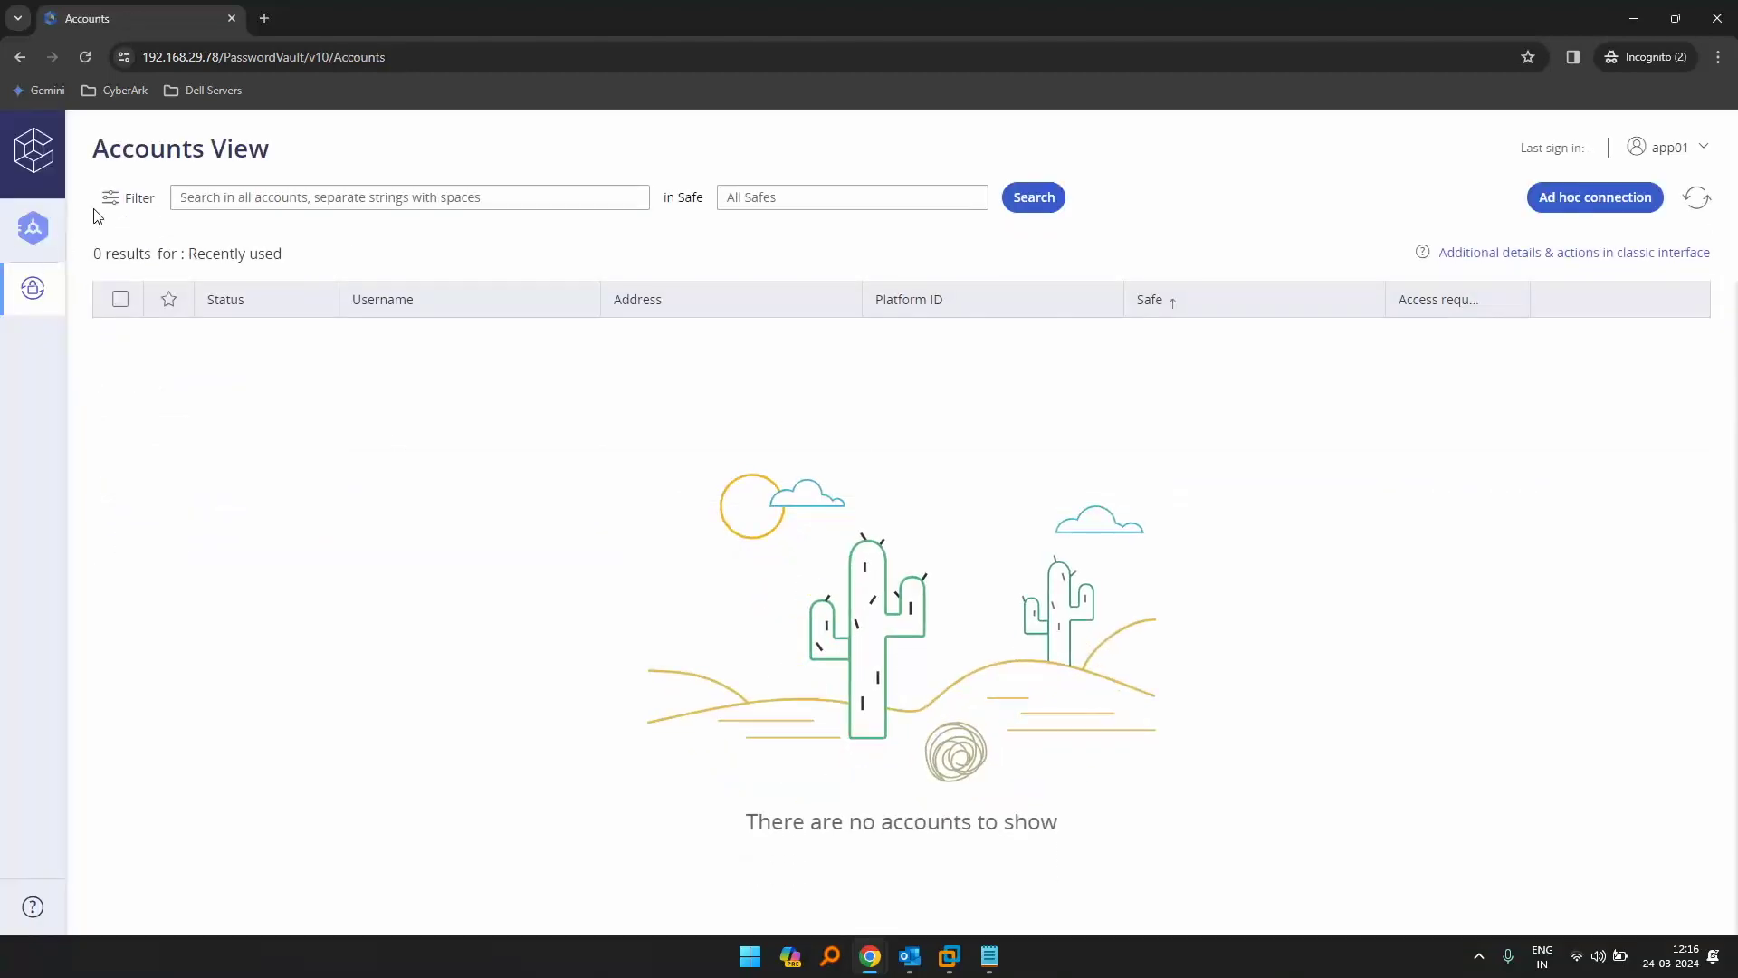
# - Open the Incoming Requests list as app01 and collapse its filter options to review the pending requests
pyautogui.moveTo(205, 299)
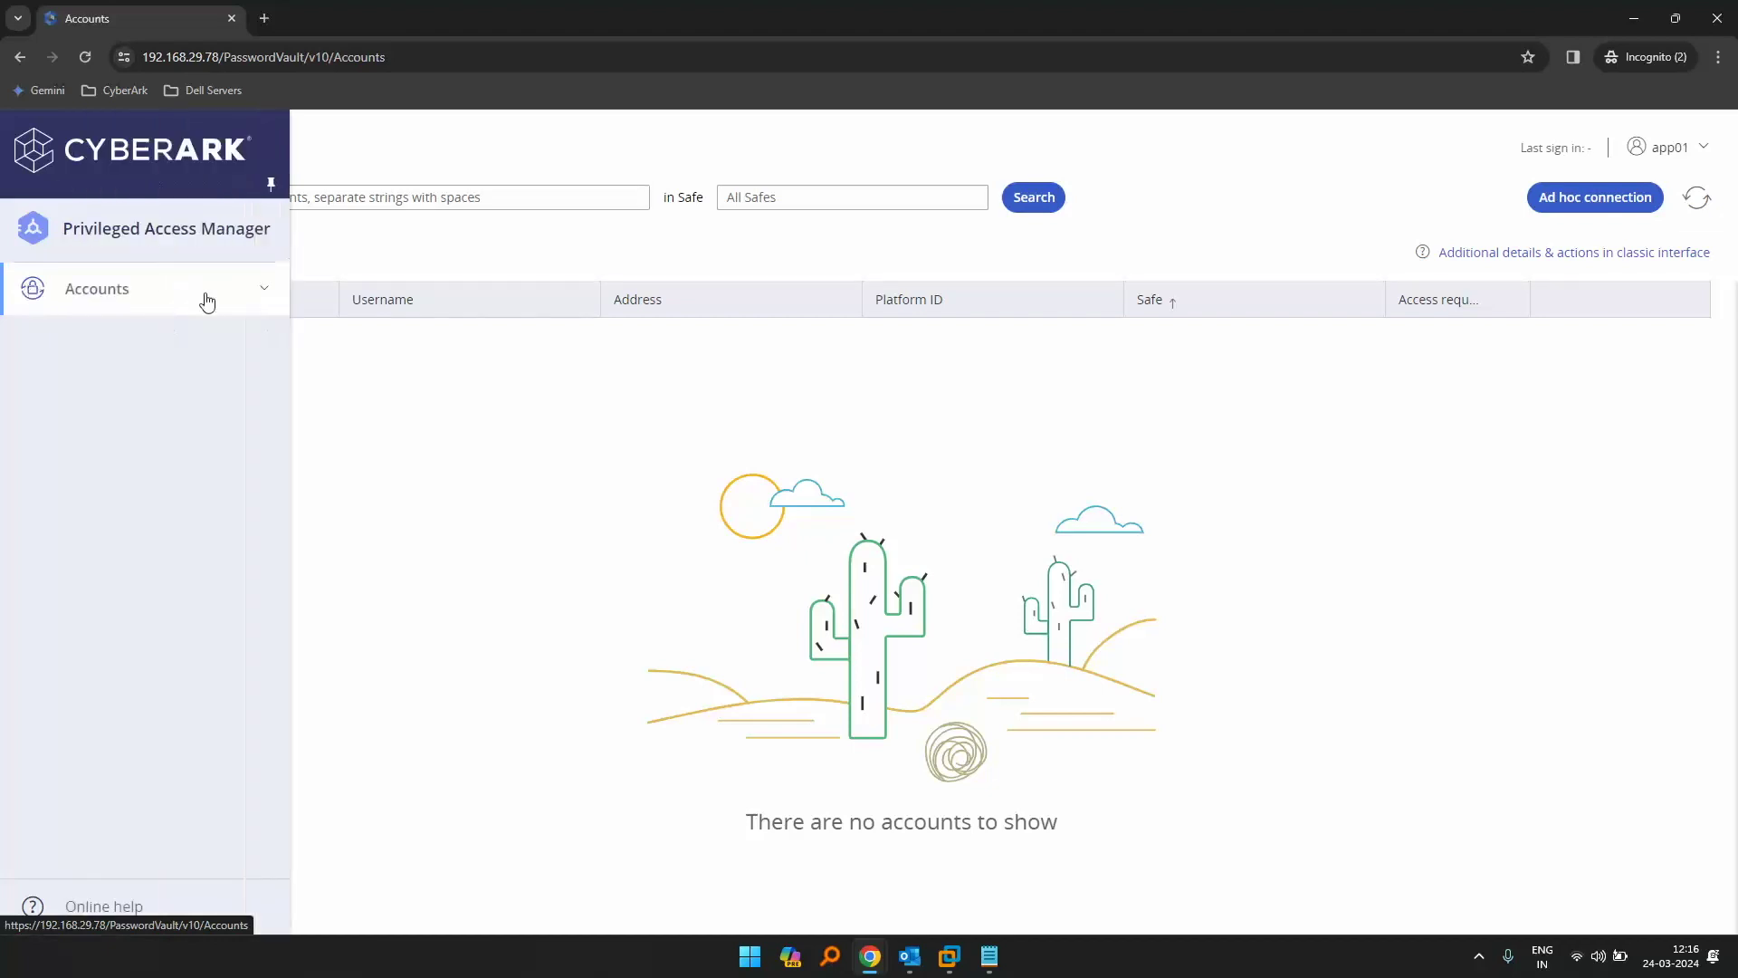
pyautogui.click(264, 290)
pyautogui.click(258, 335)
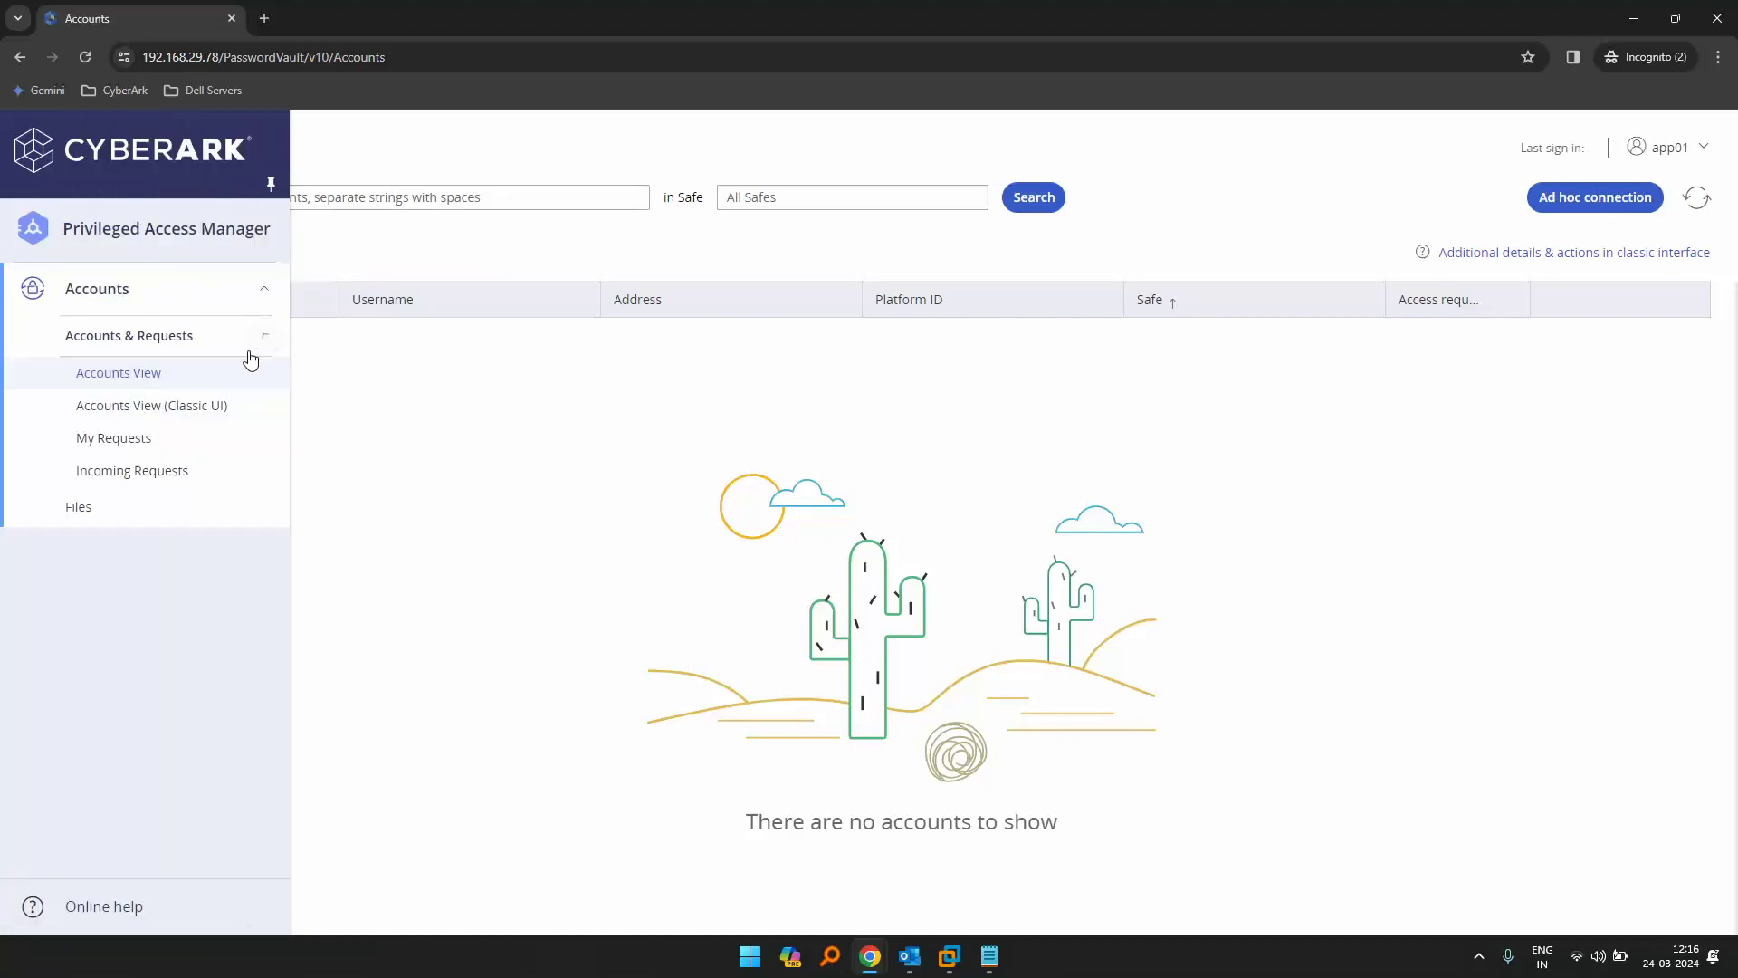
pyautogui.click(163, 473)
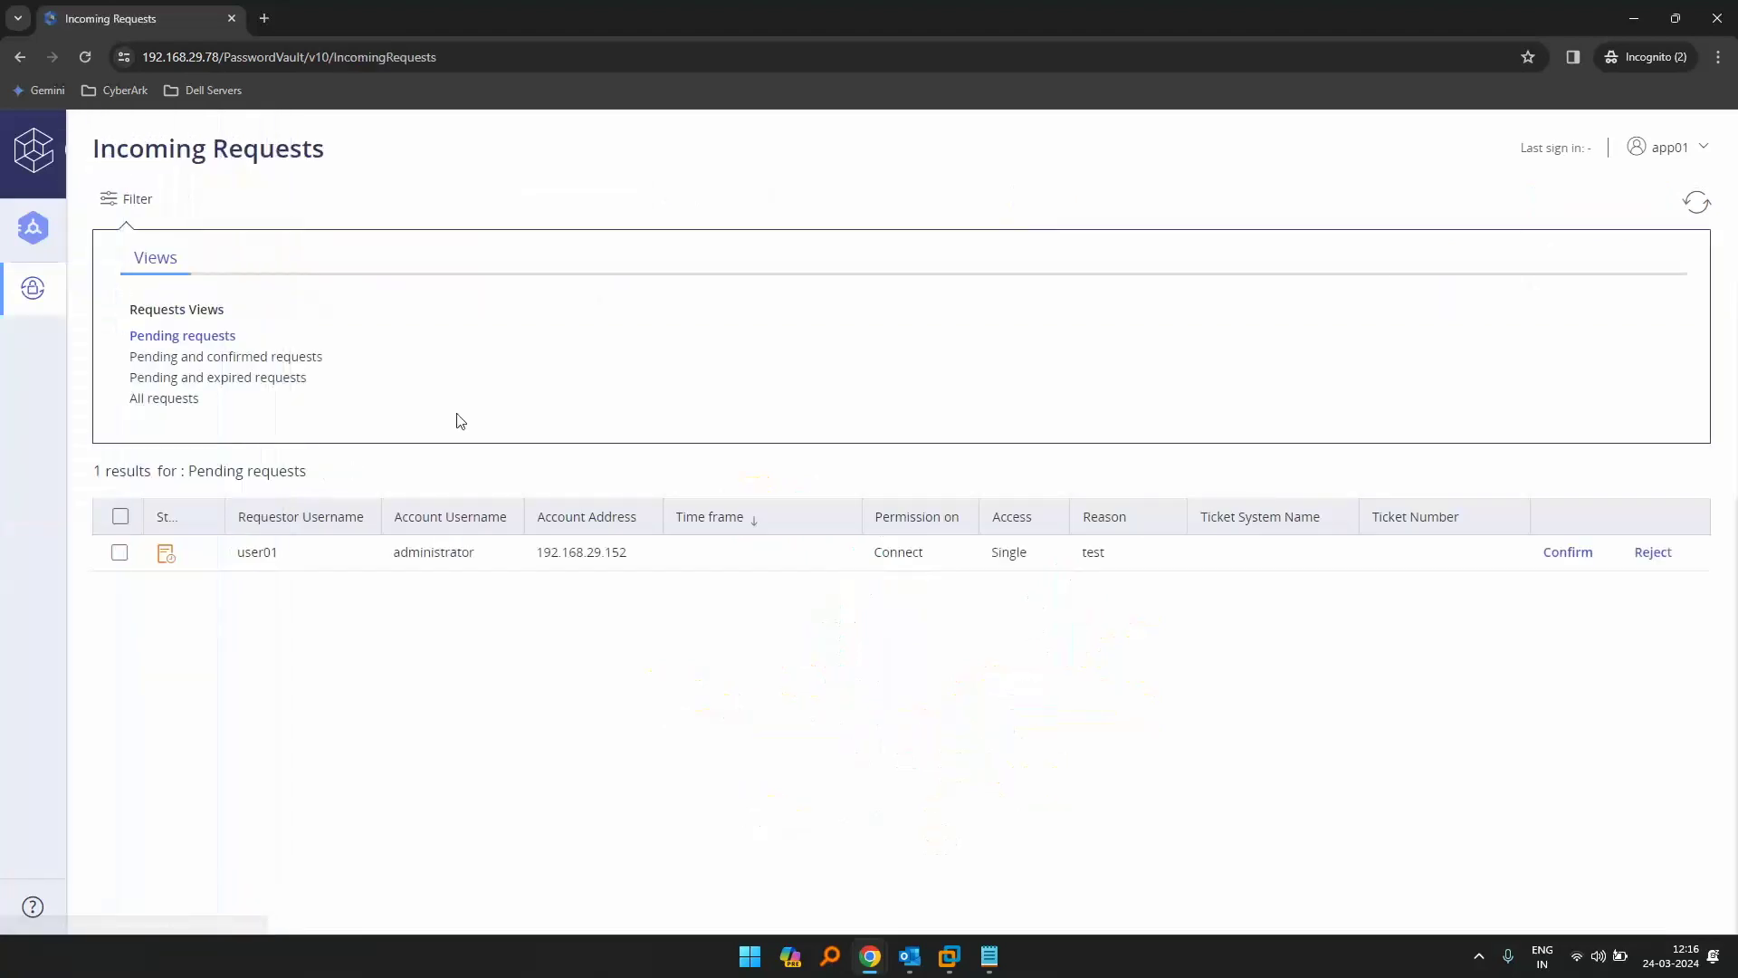
pyautogui.click(138, 200)
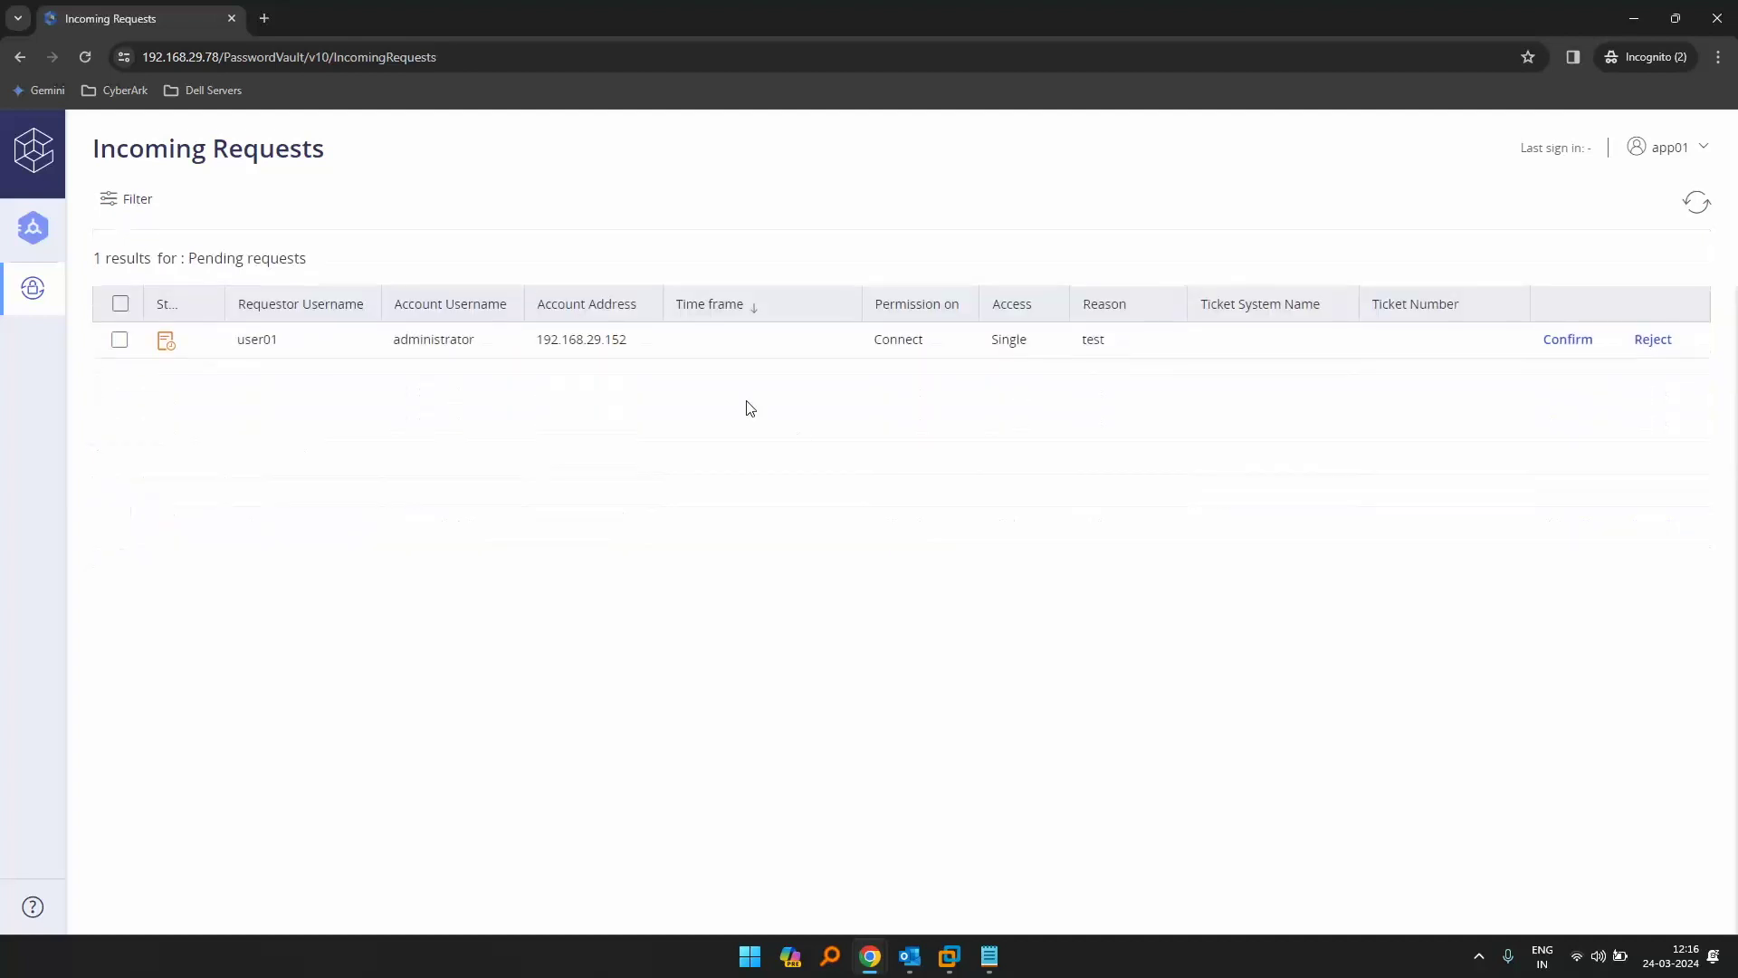
pyautogui.moveTo(189, 258); pyautogui.dragTo(331, 272)
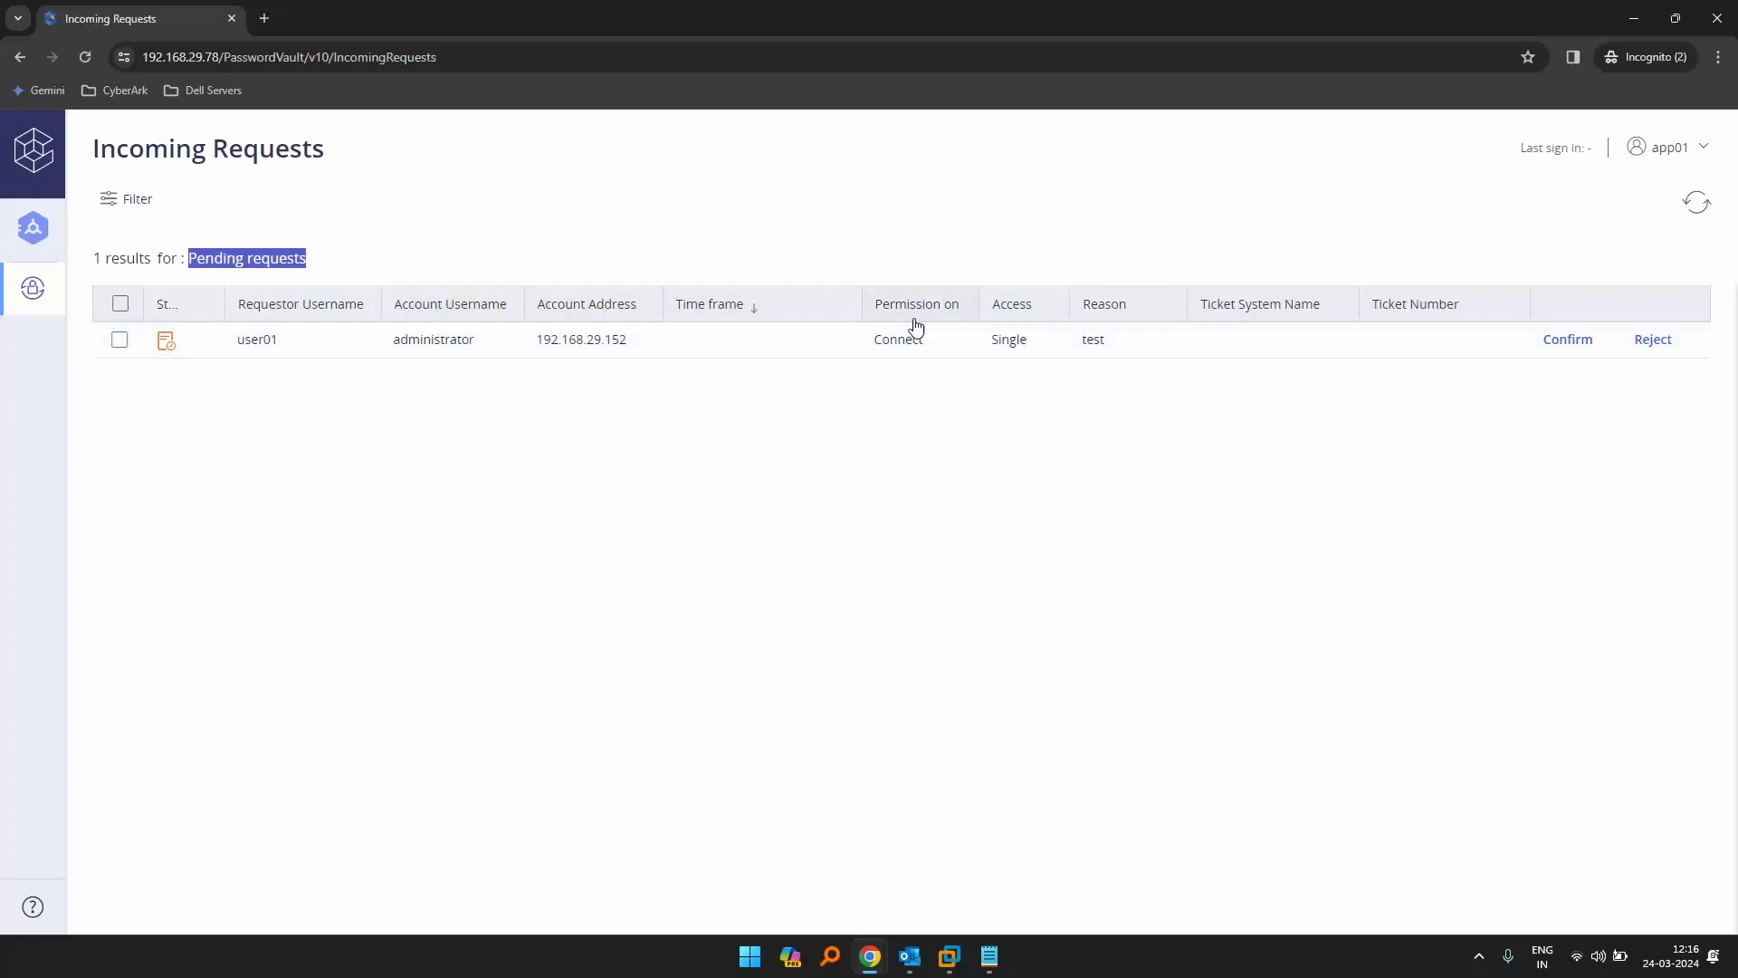
# - Open user01's pending connection request and confirm it with the reason "test confirm"
pyautogui.click(1107, 350)
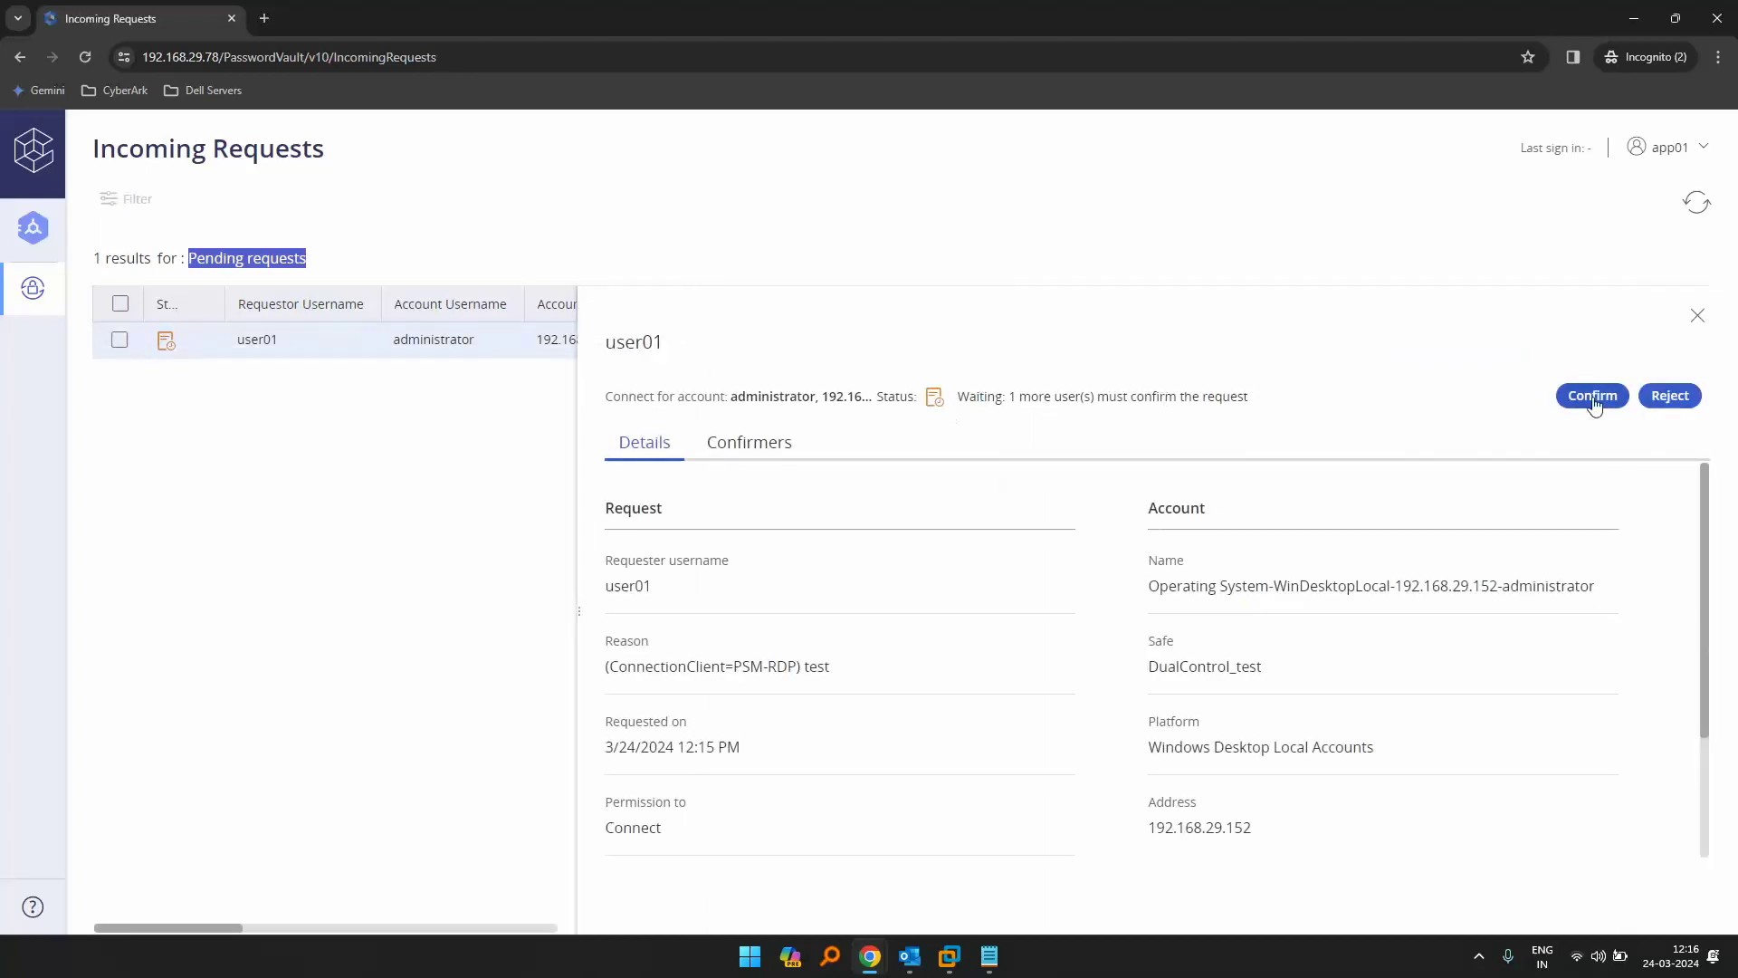
pyautogui.click(1581, 392)
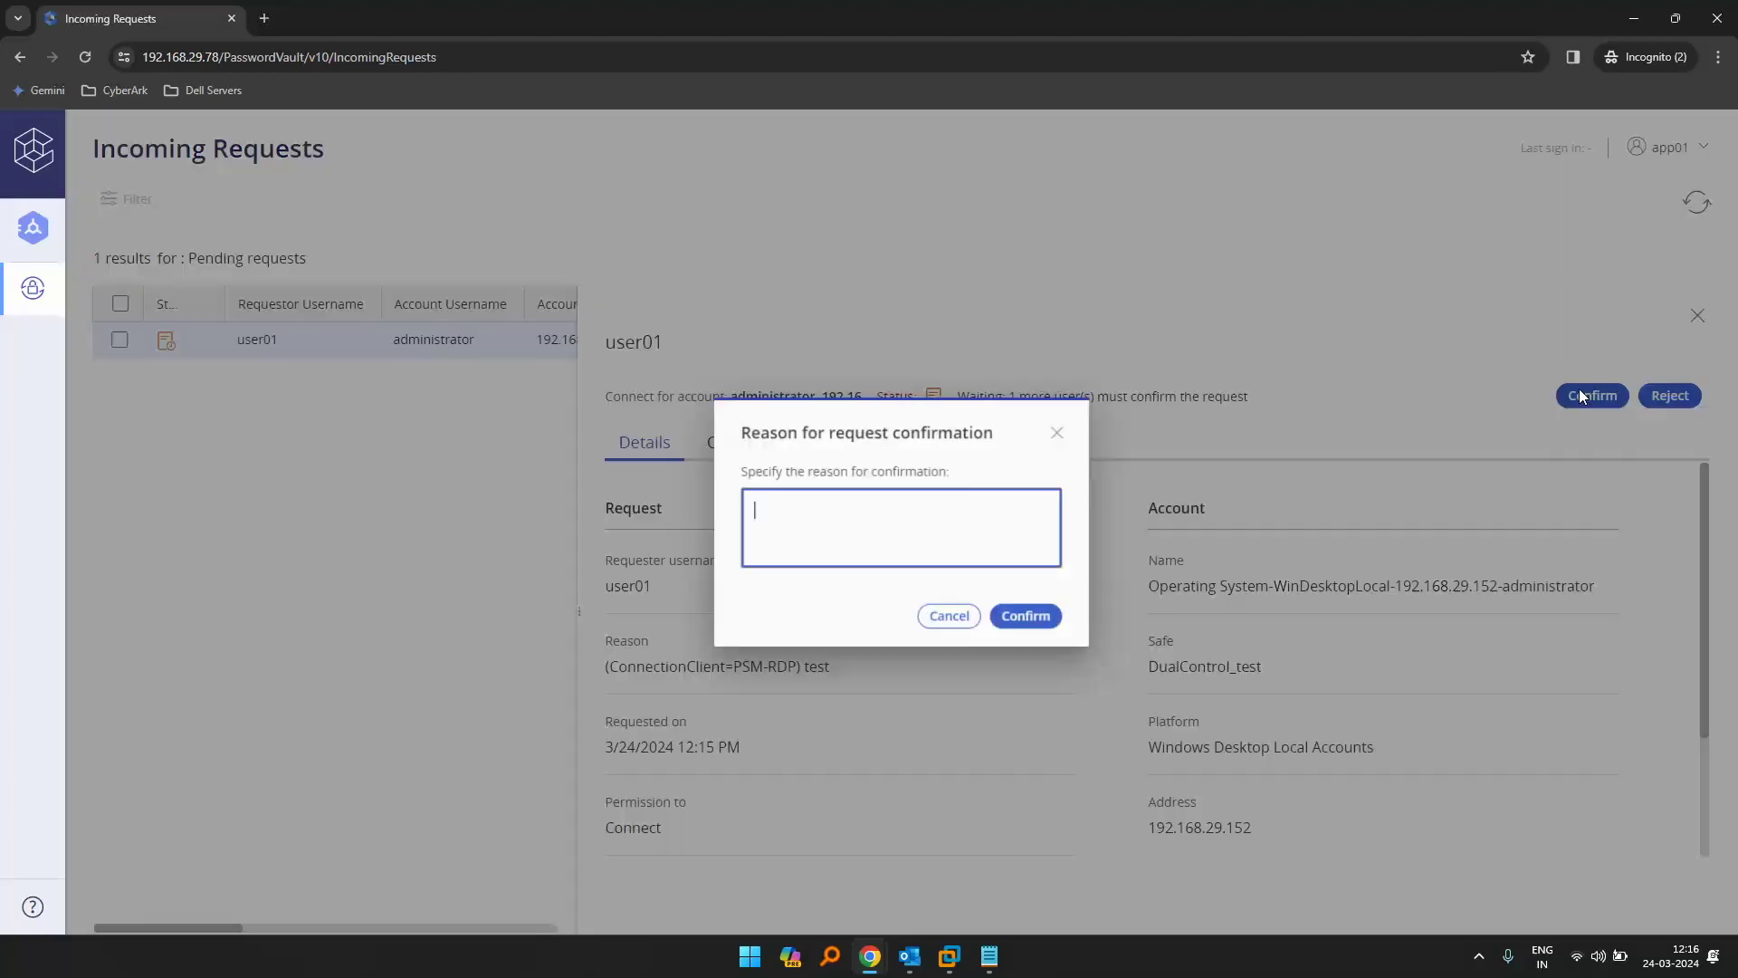
pyautogui.click(993, 544)
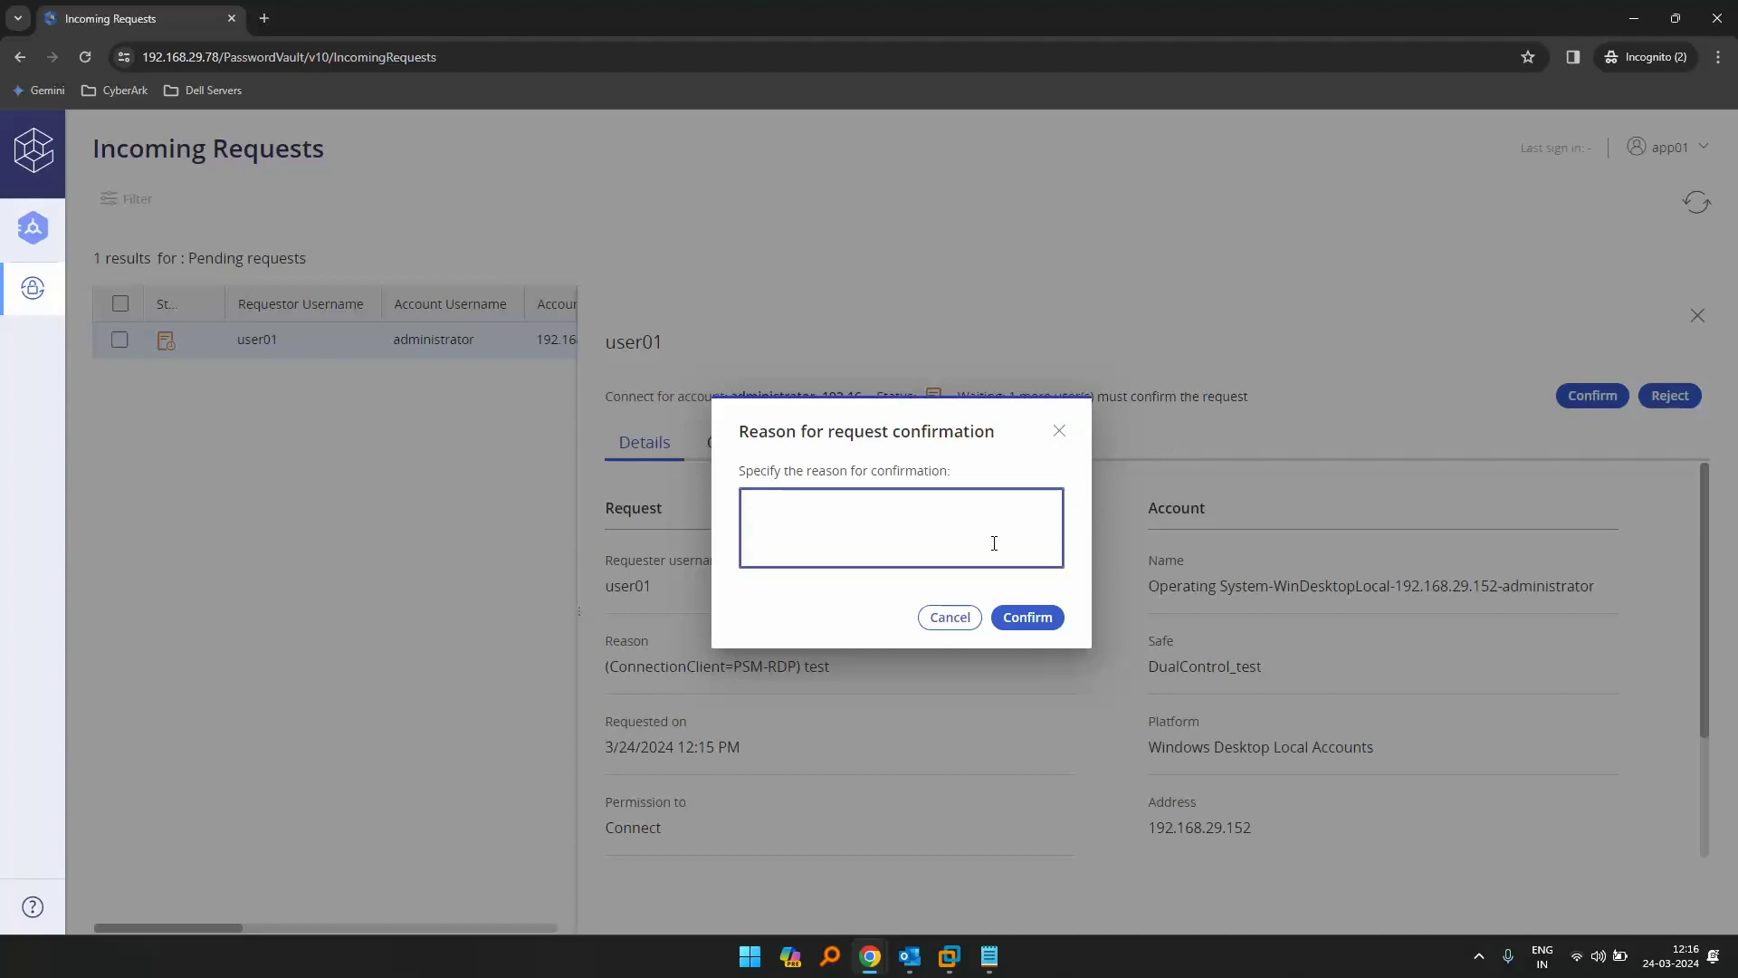
pyautogui.write('test confirm')
pyautogui.click(1031, 617)
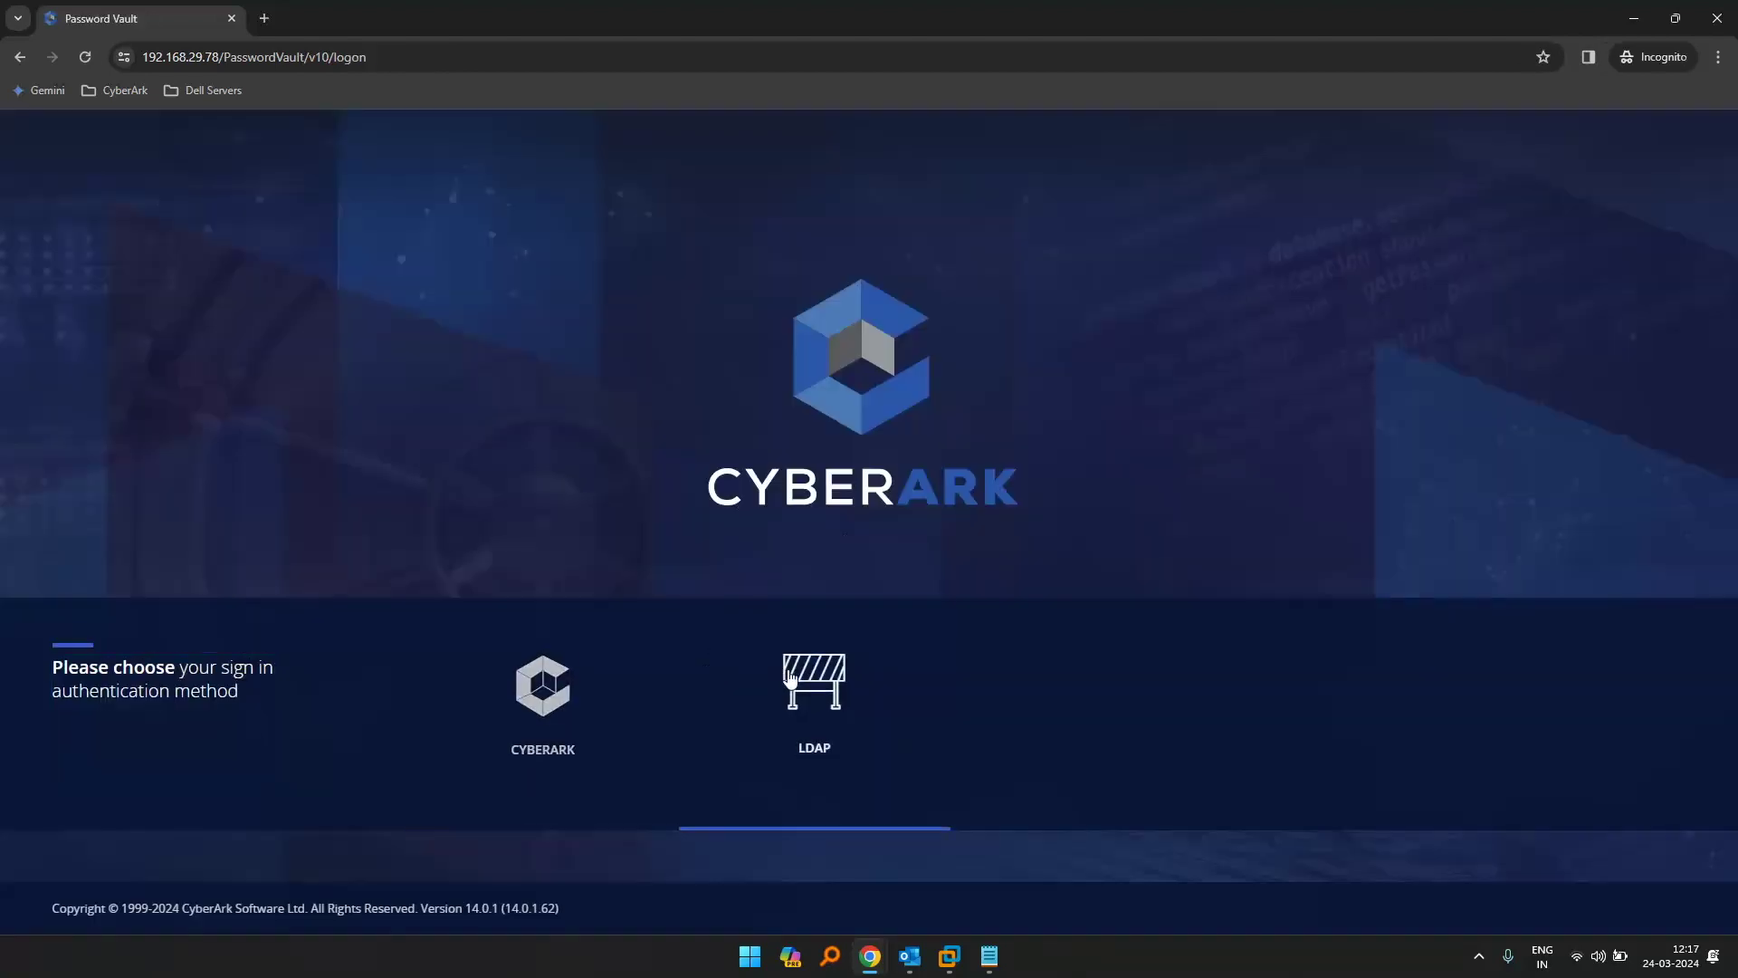
# - Return to the requester's Incognito window and sign in with LDAP as user01, entering the account password
pyautogui.click(796, 683)
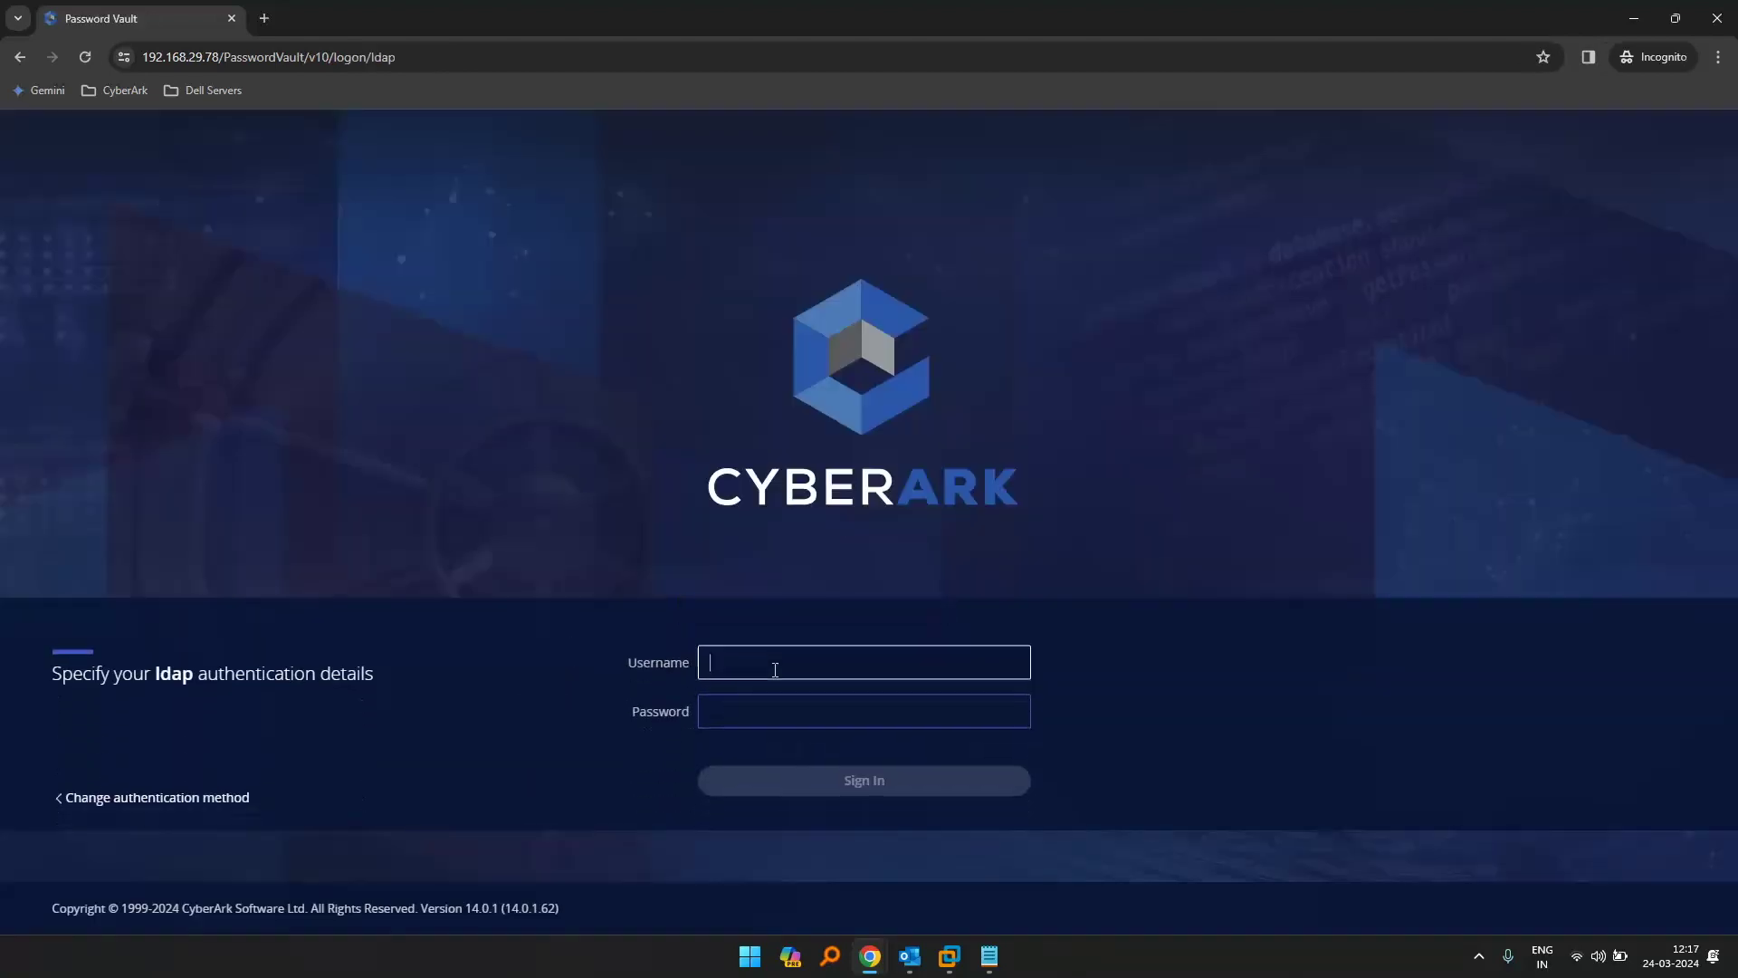
pyautogui.write('user01')
pyautogui.press('Tab')
pyautogui.write('********')
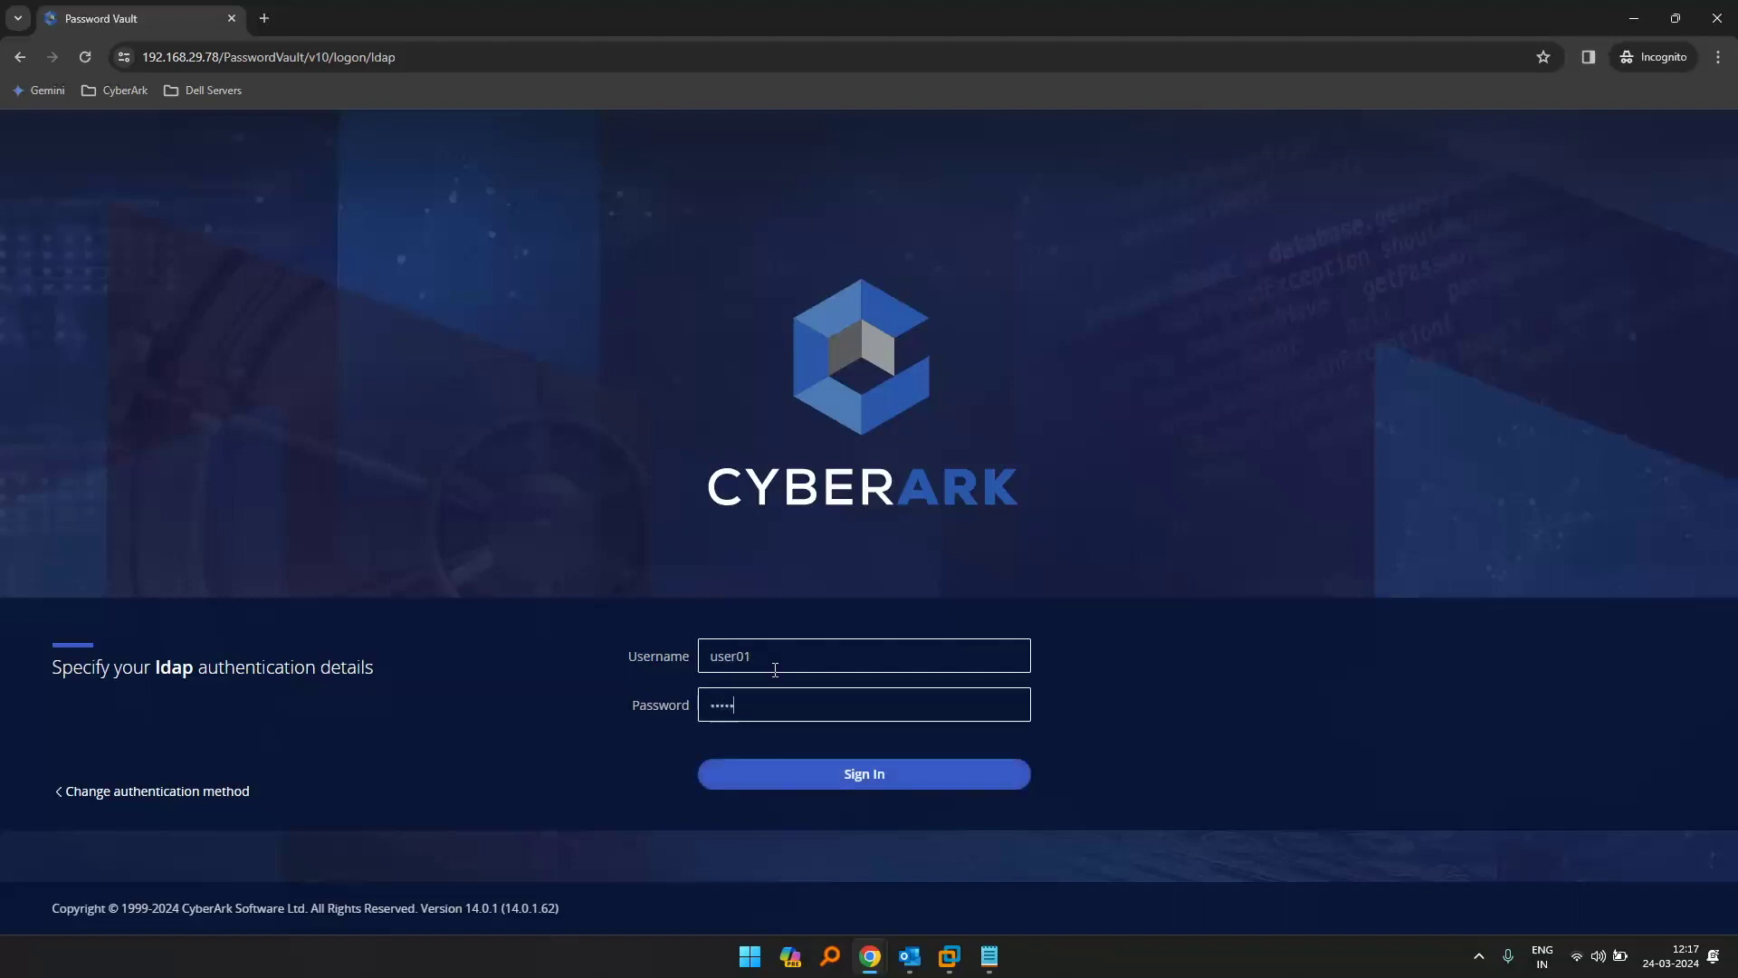
pyautogui.press('Return')
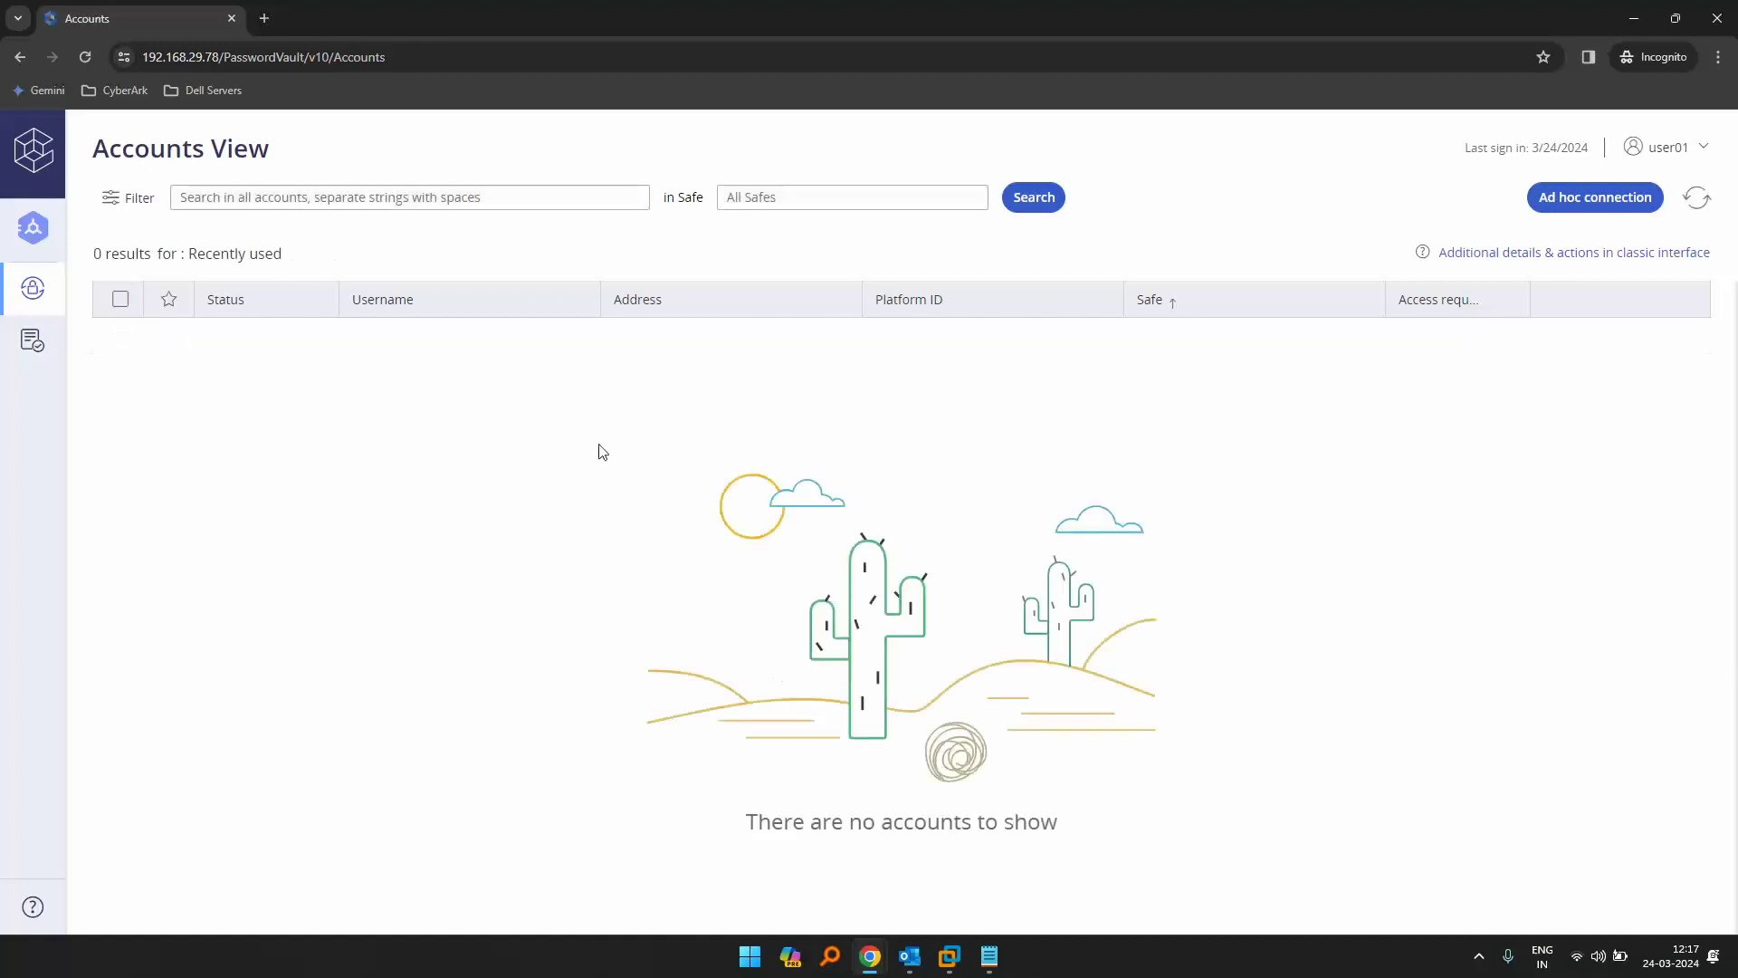
# - Show all accounts in user01's Accounts View and collapse the filter options
pyautogui.click(130, 209)
pyautogui.click(160, 333)
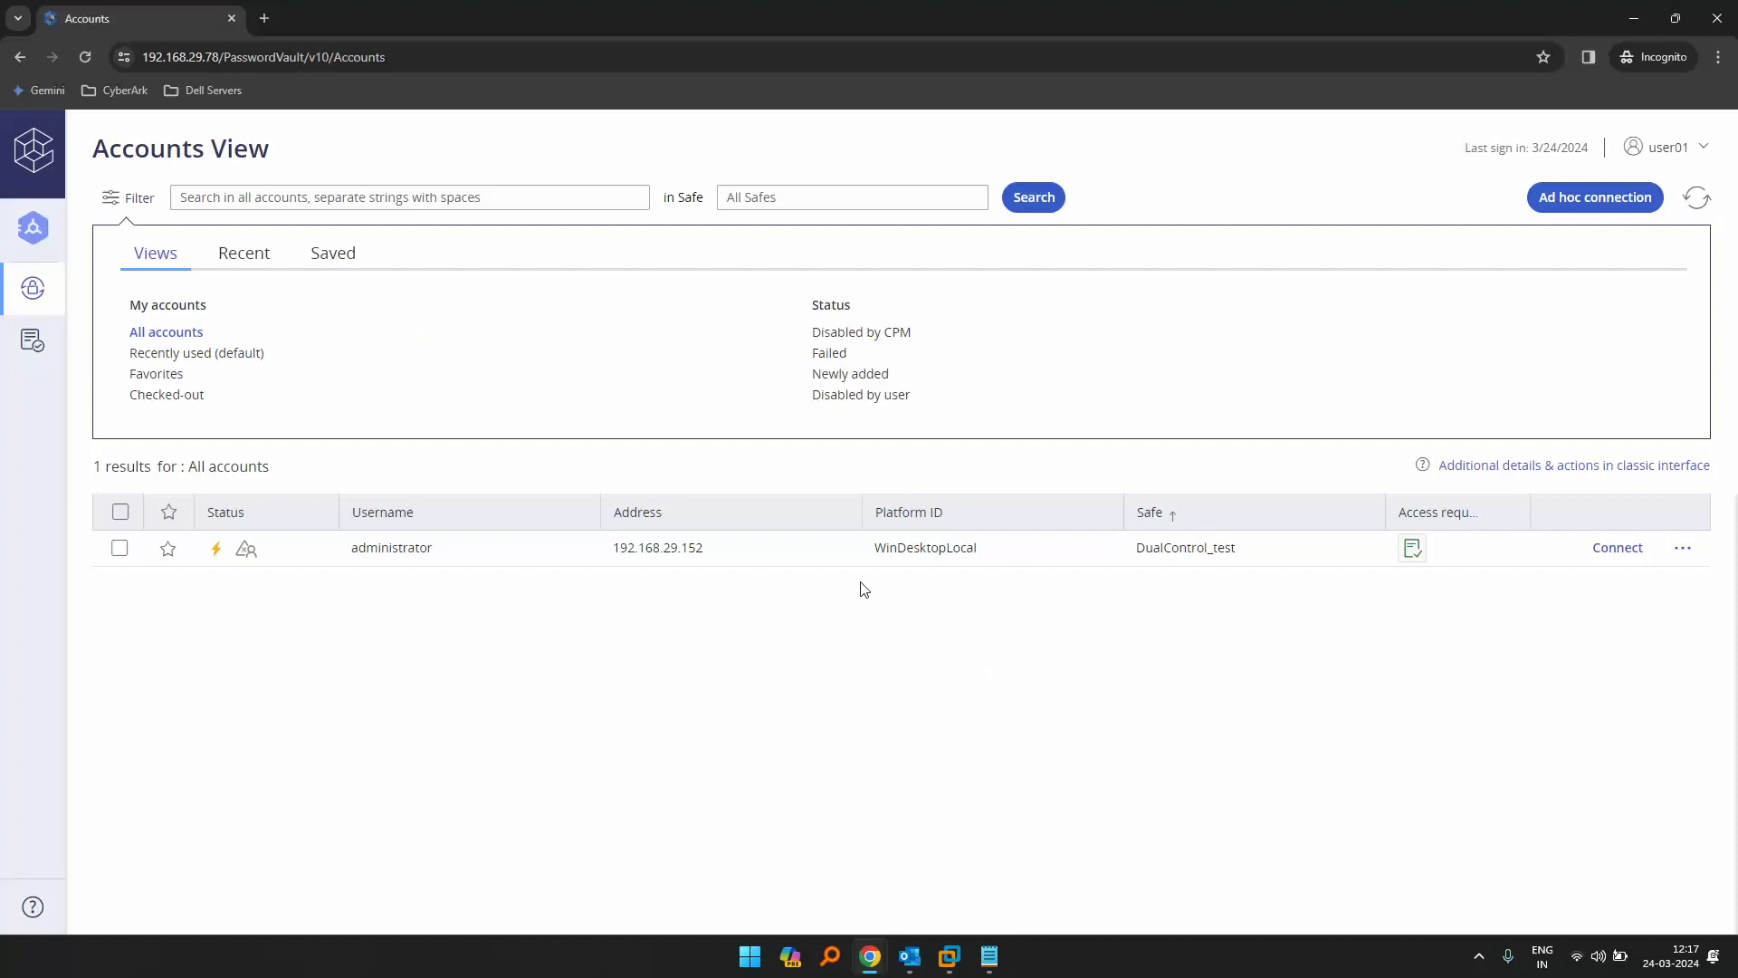
pyautogui.click(129, 210)
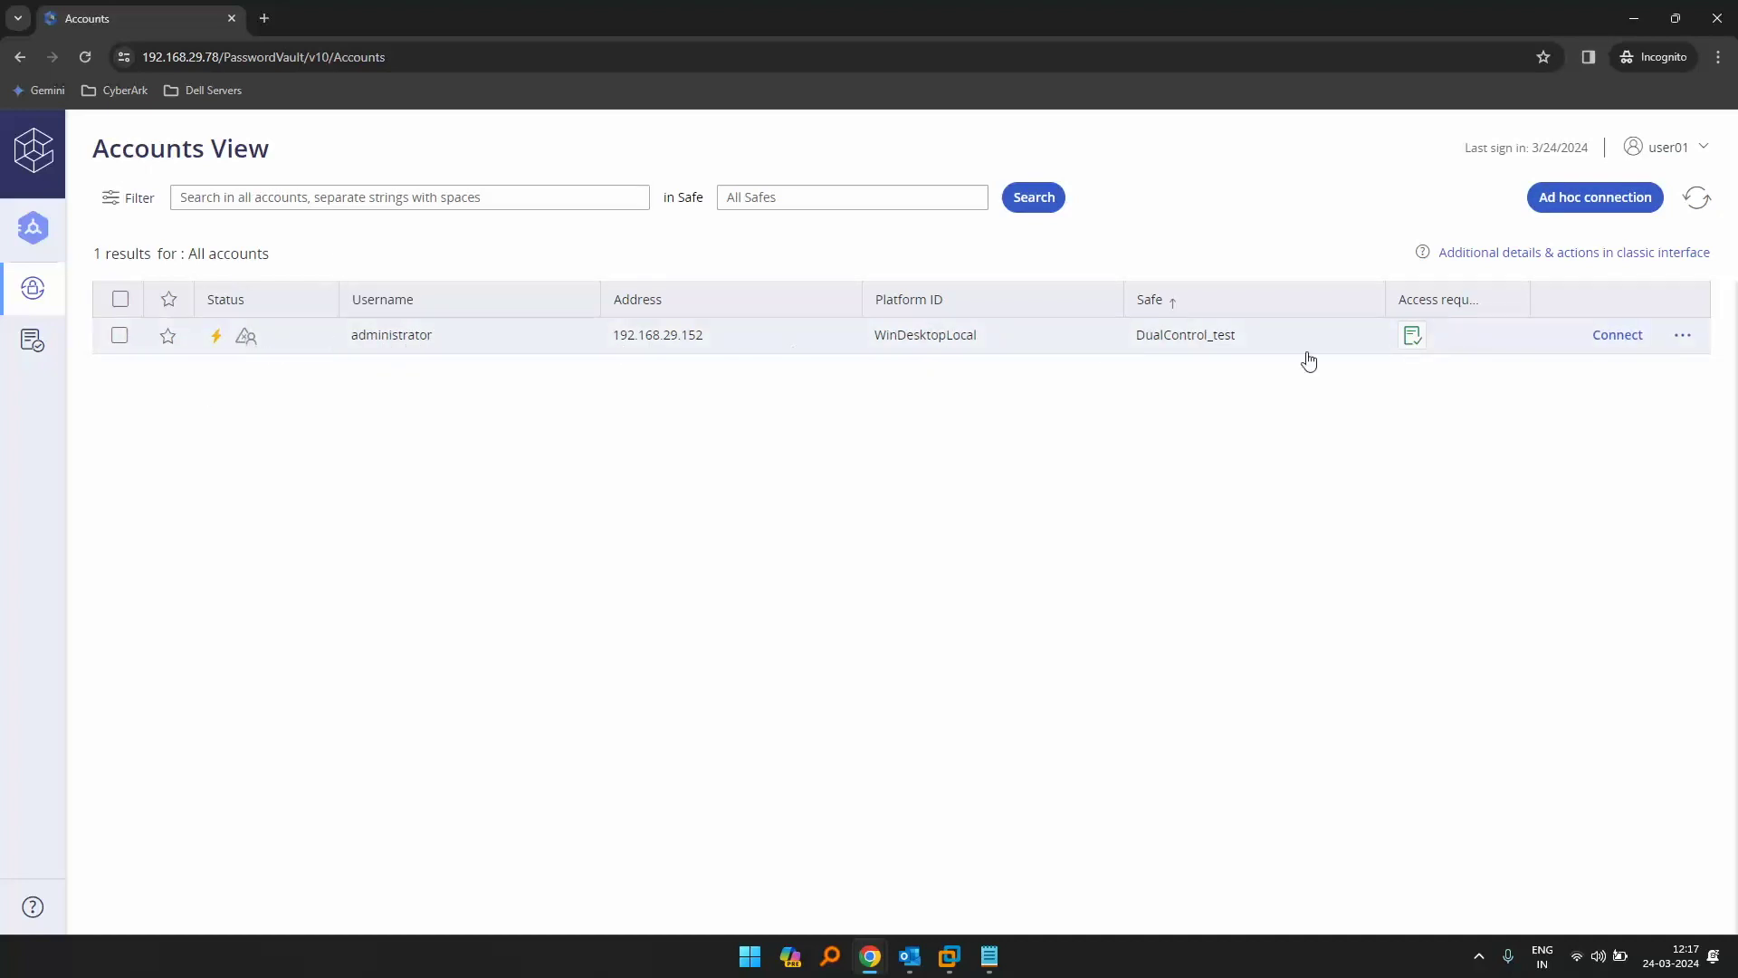
# - Review the administrator account request's confirmers, including app_grp's approval details, and return to the accounts list
pyautogui.click(1412, 337)
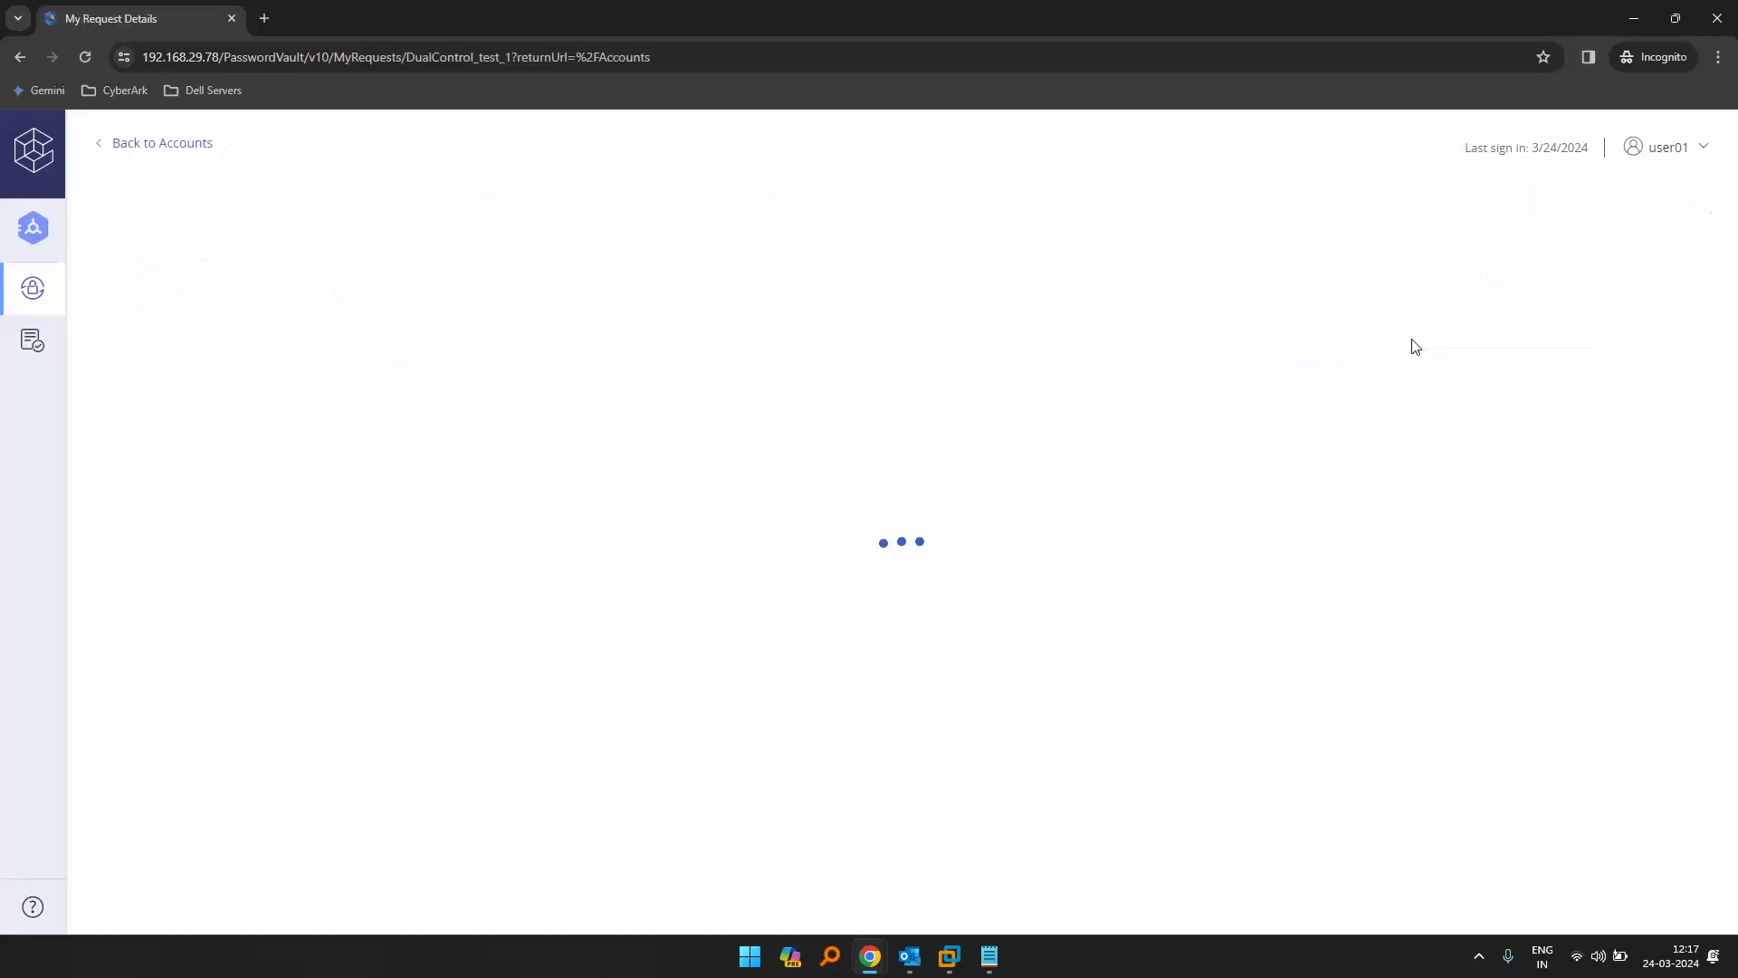
pyautogui.click(271, 319)
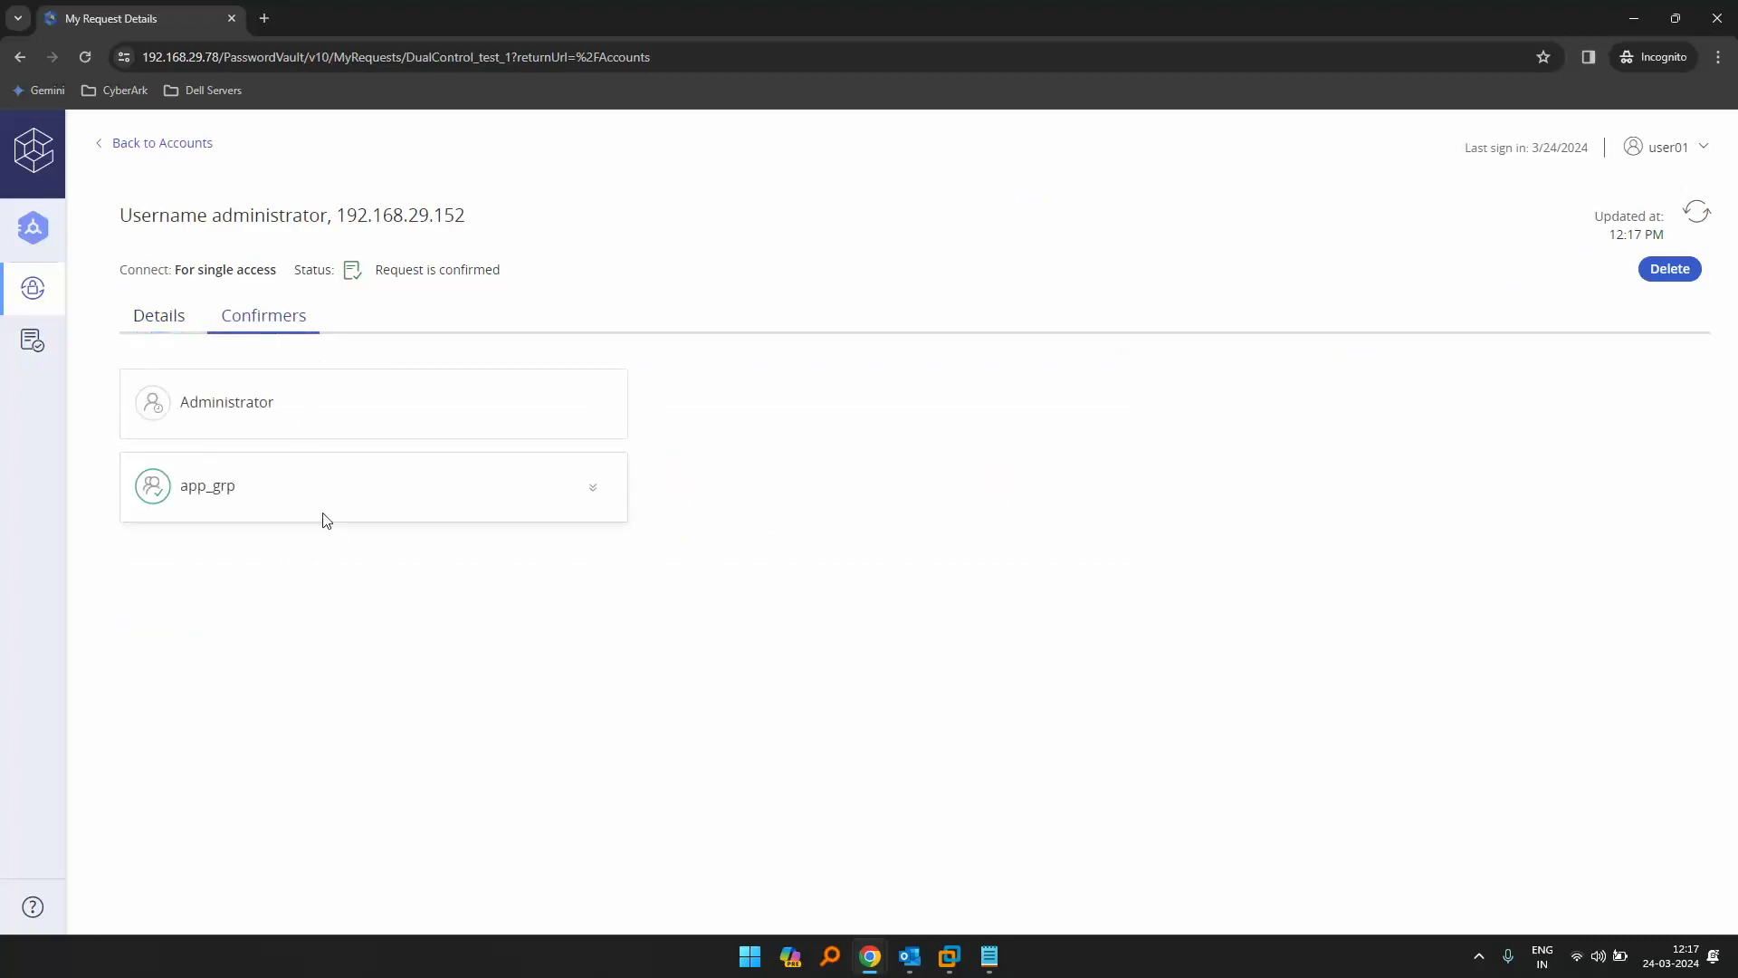
pyautogui.click(603, 496)
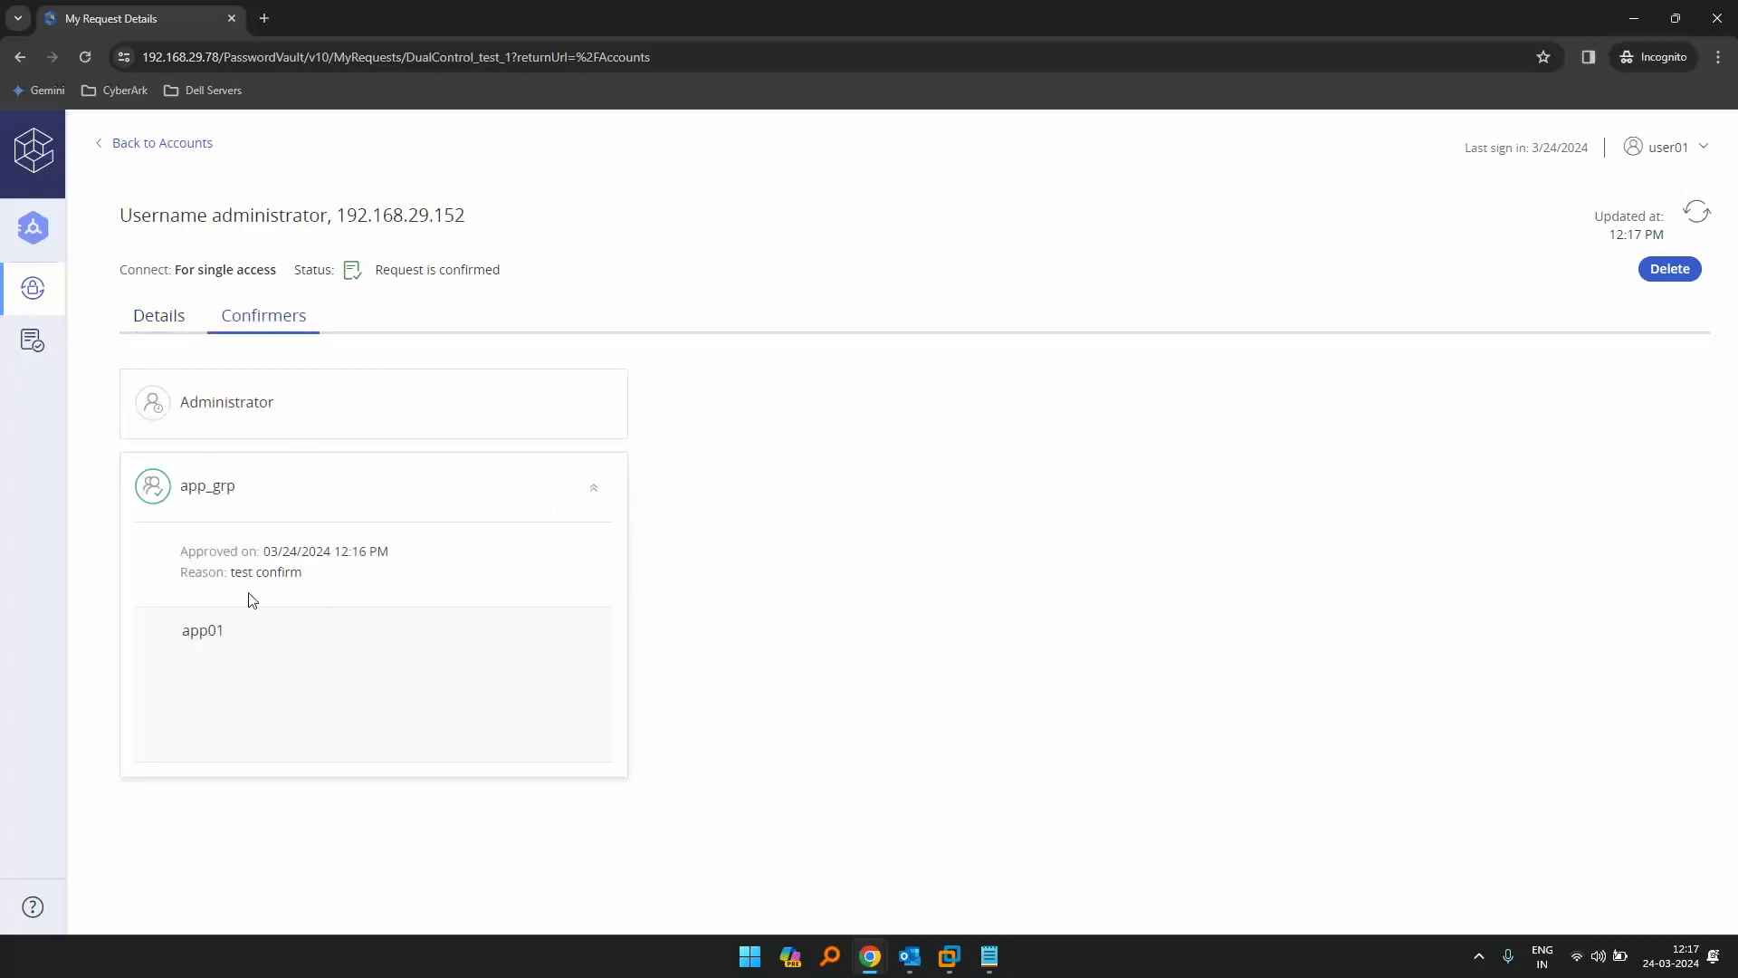
pyautogui.moveTo(229, 572); pyautogui.dragTo(304, 572)
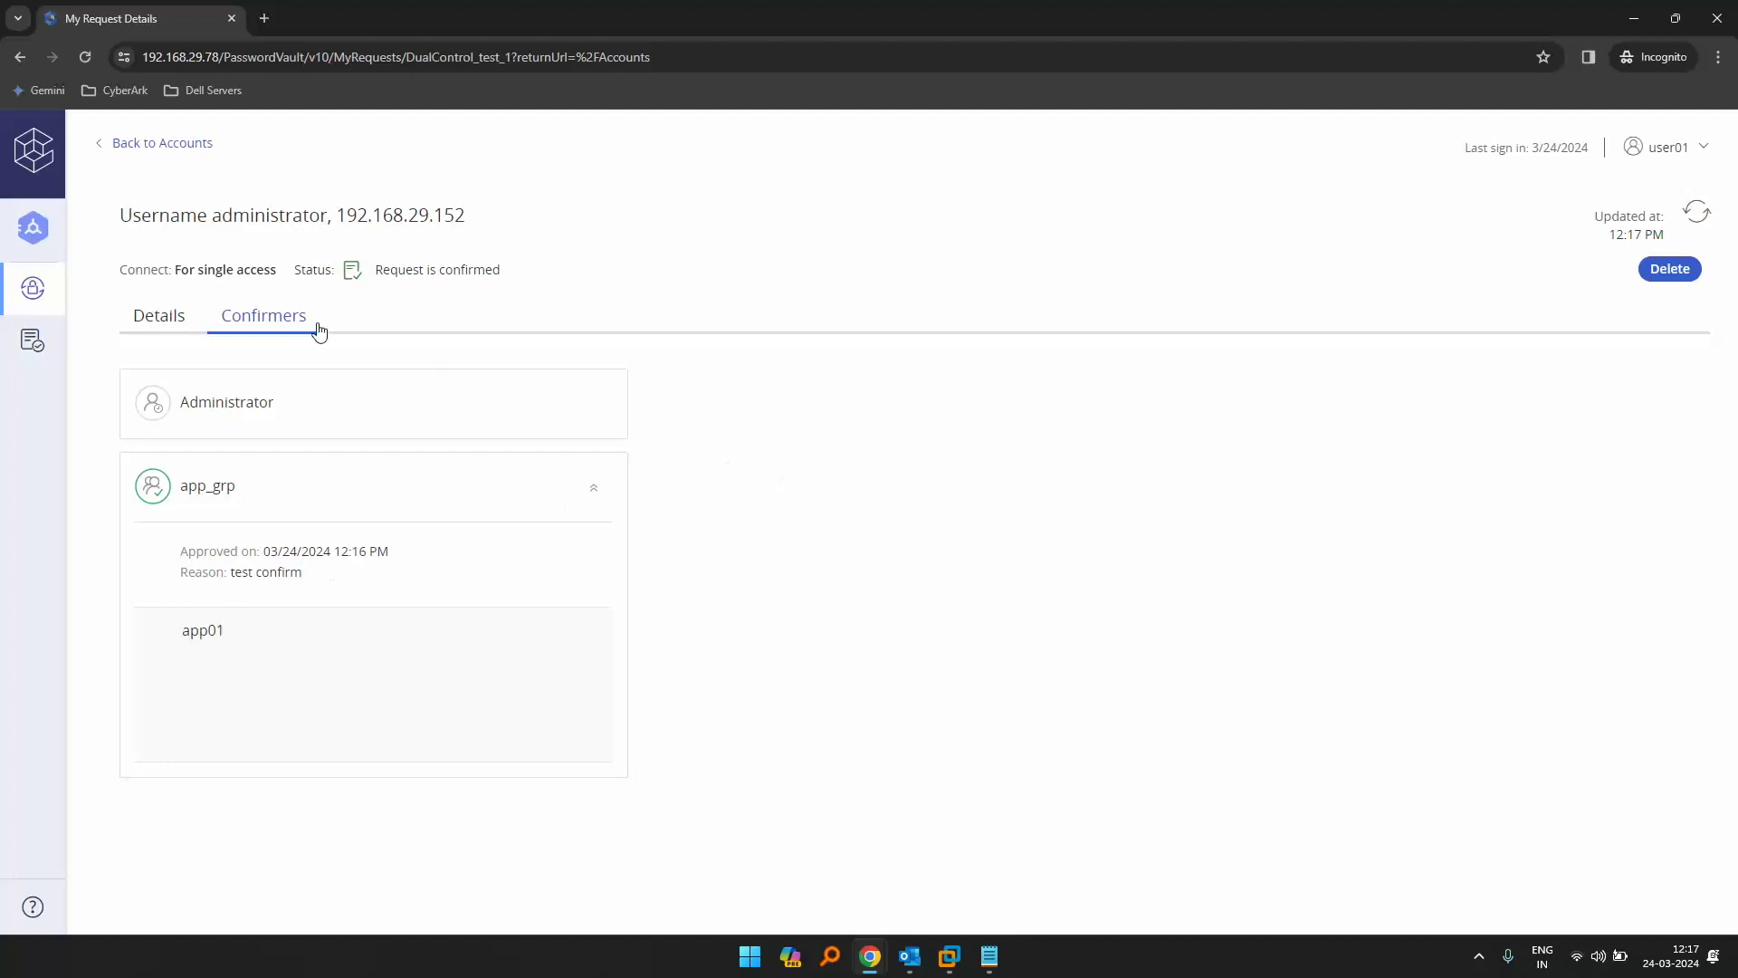
pyautogui.click(202, 315)
pyautogui.doubleClick(164, 140)
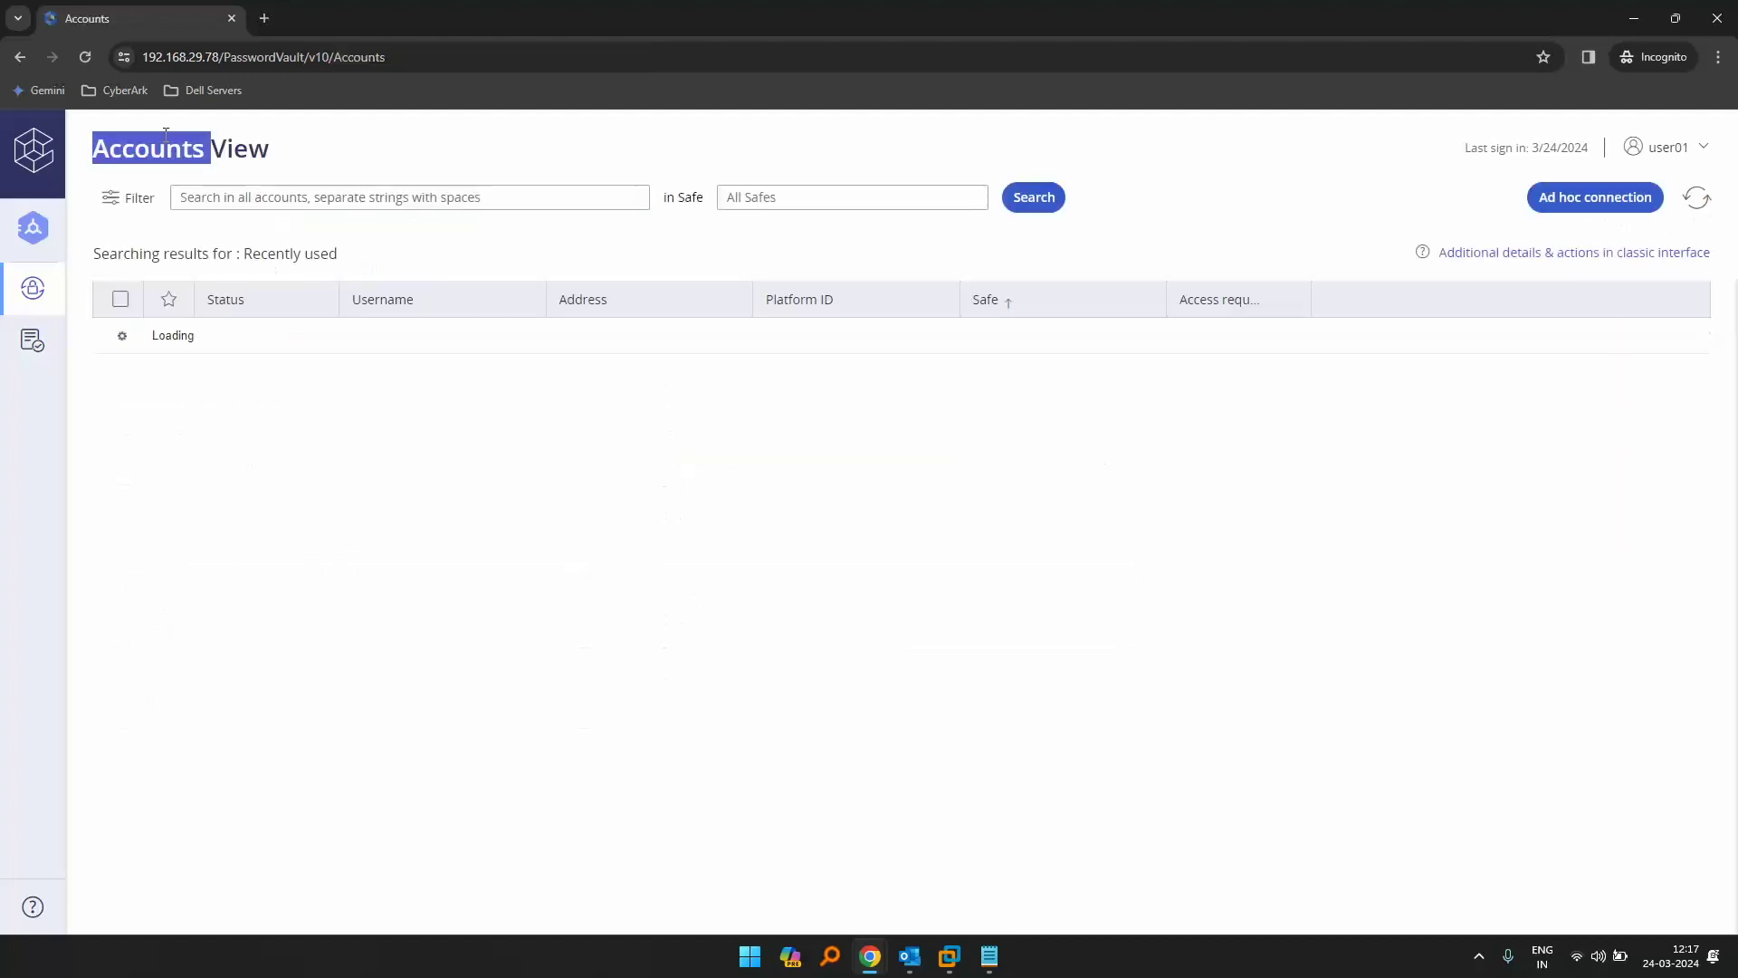
# - Set All accounts as the default view, apply it to the list and collapse the filter options
pyautogui.click(125, 197)
pyautogui.click(412, 336)
pyautogui.click(423, 356)
pyautogui.click(184, 340)
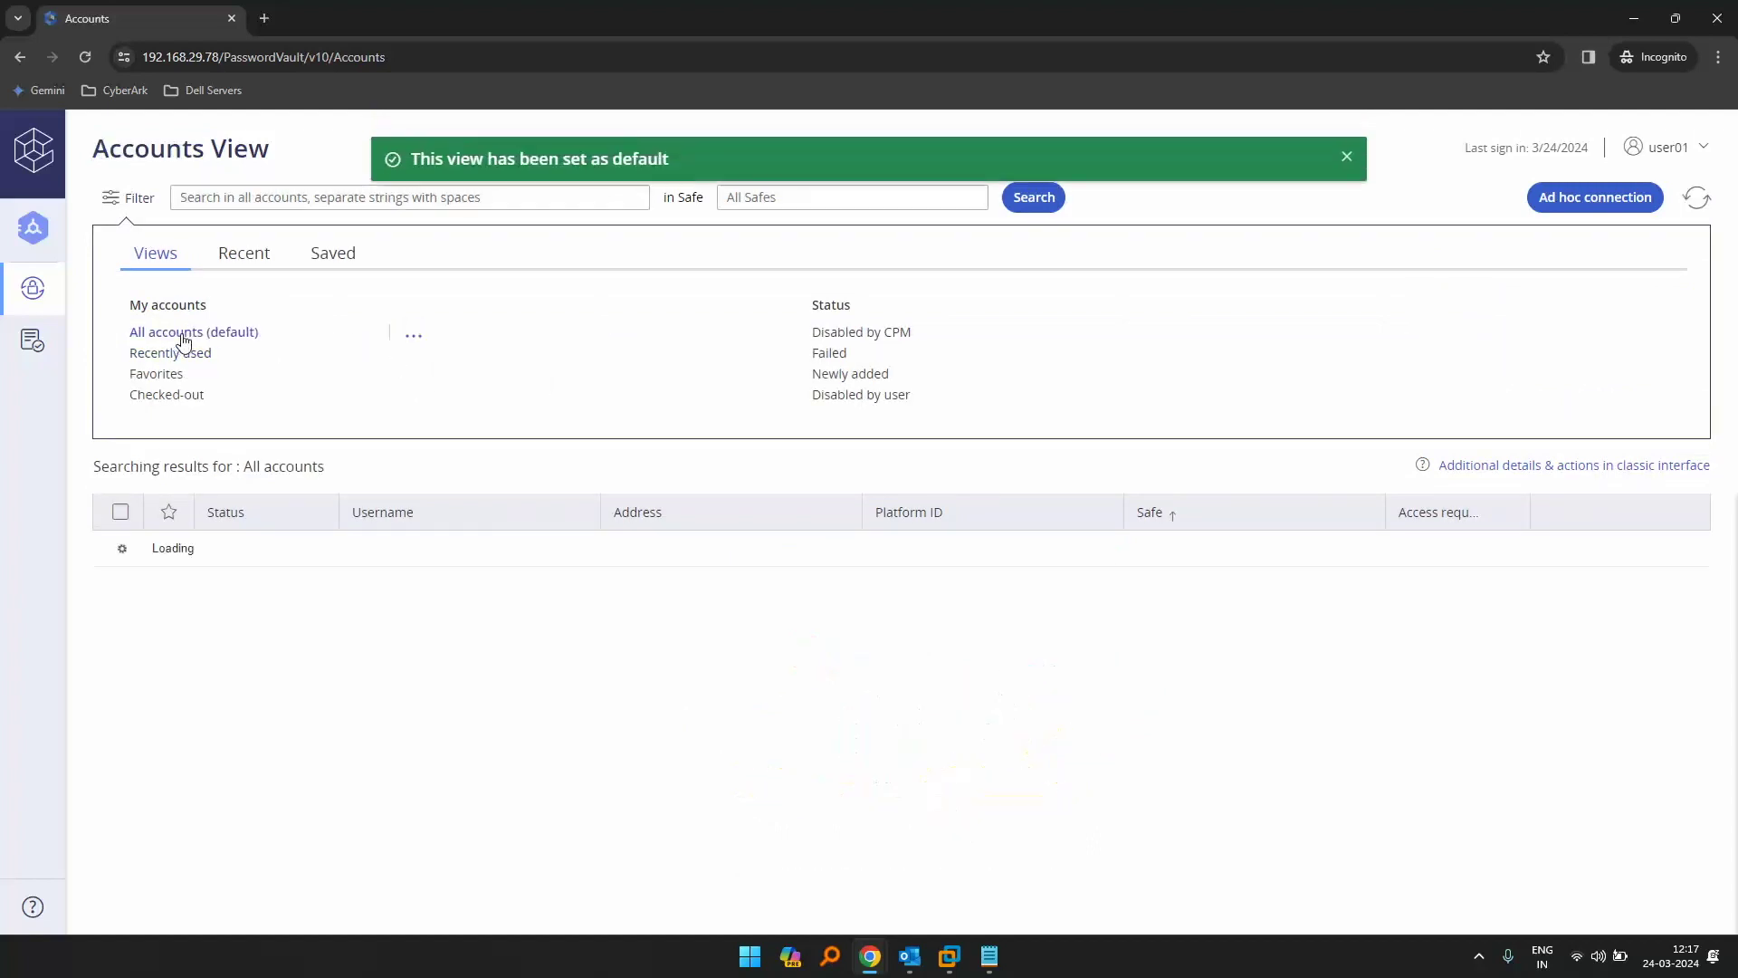
pyautogui.click(131, 198)
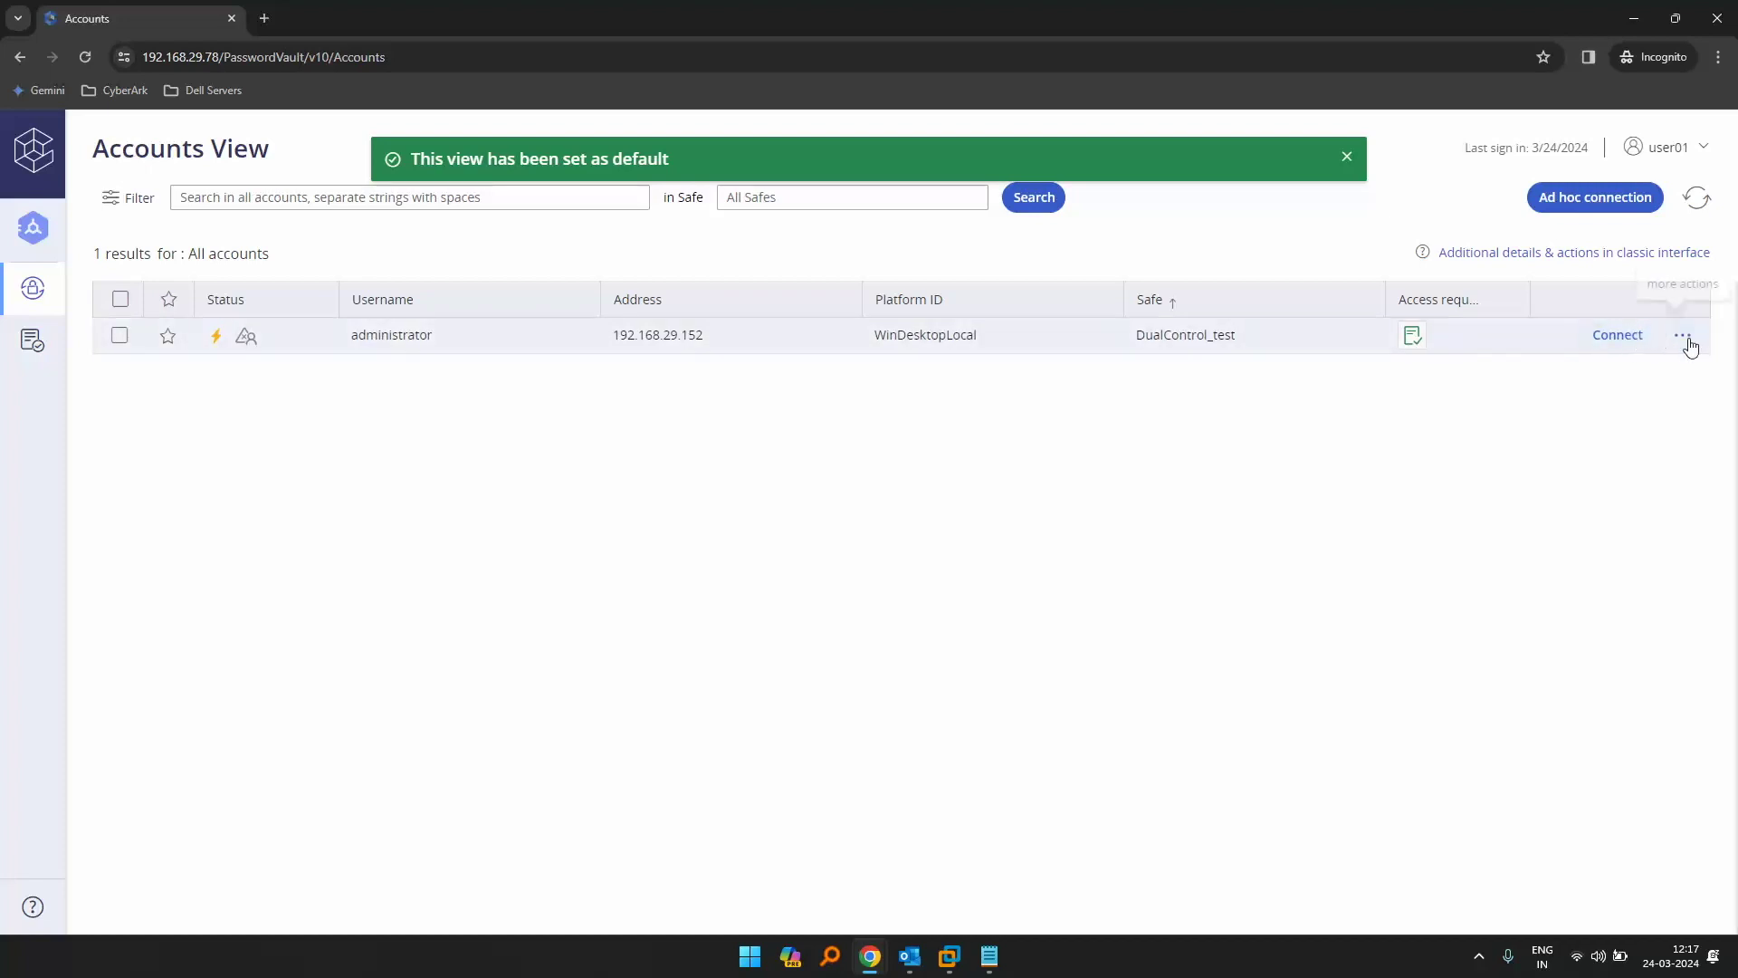
# - Examine the connection form for the administrator account without connecting and dismiss the default-view notification
pyautogui.click(1621, 337)
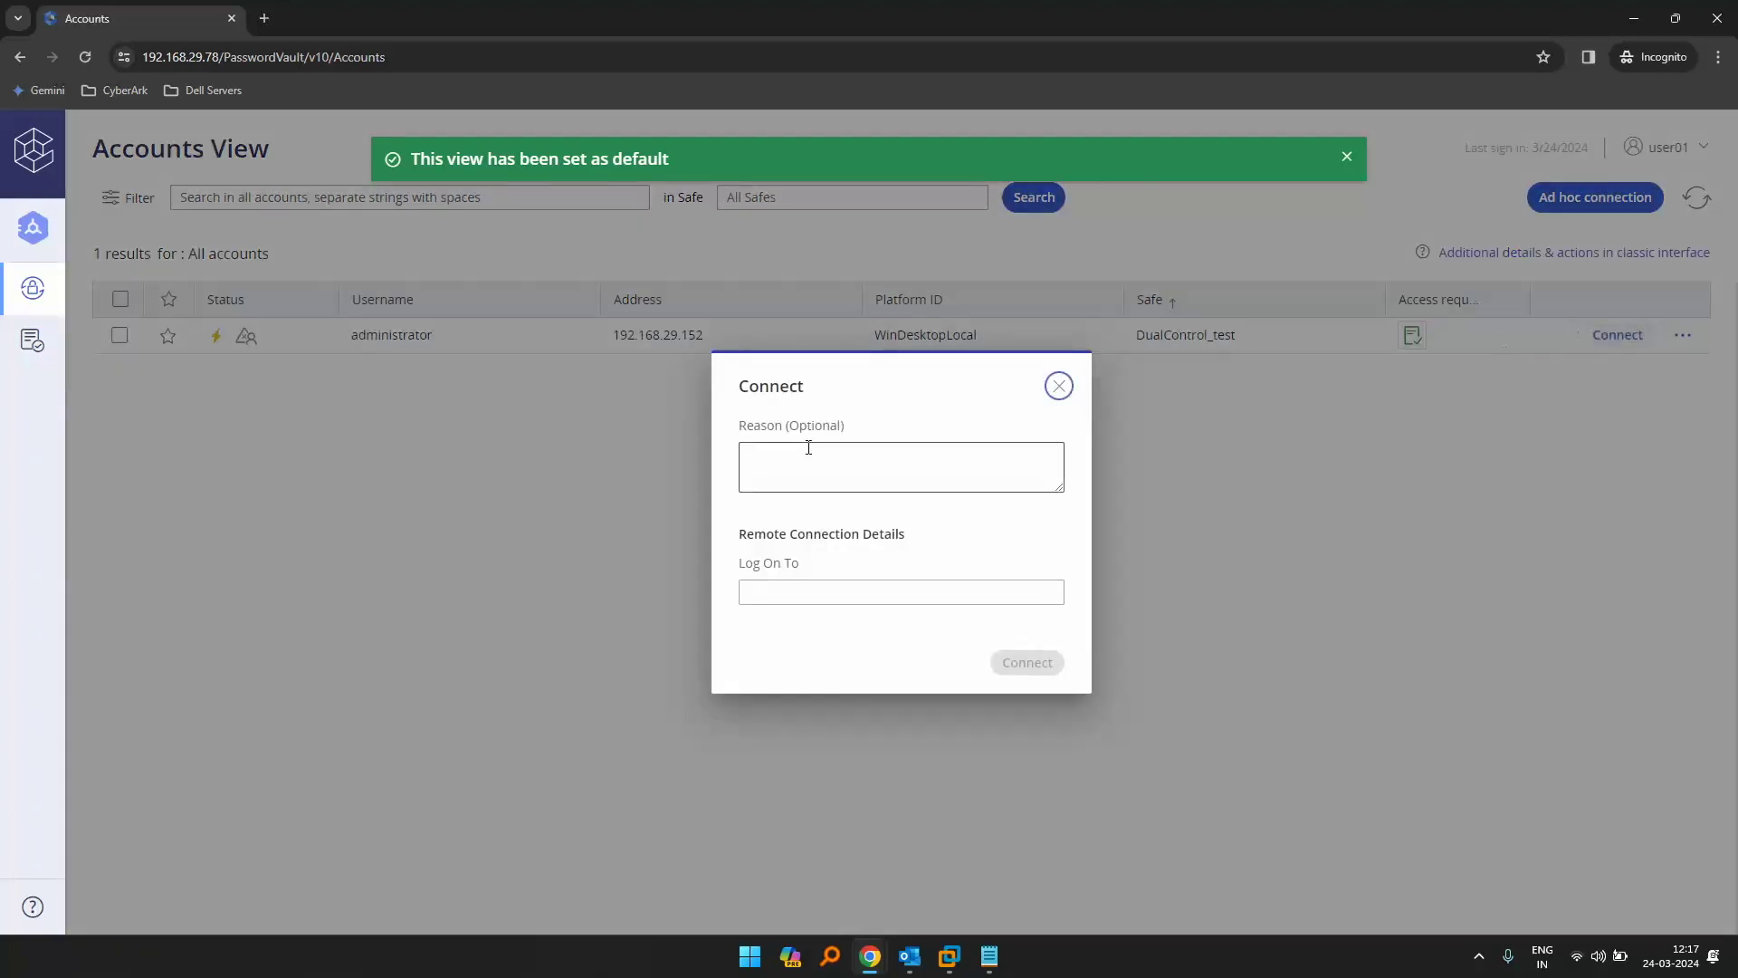
pyautogui.click(1059, 387)
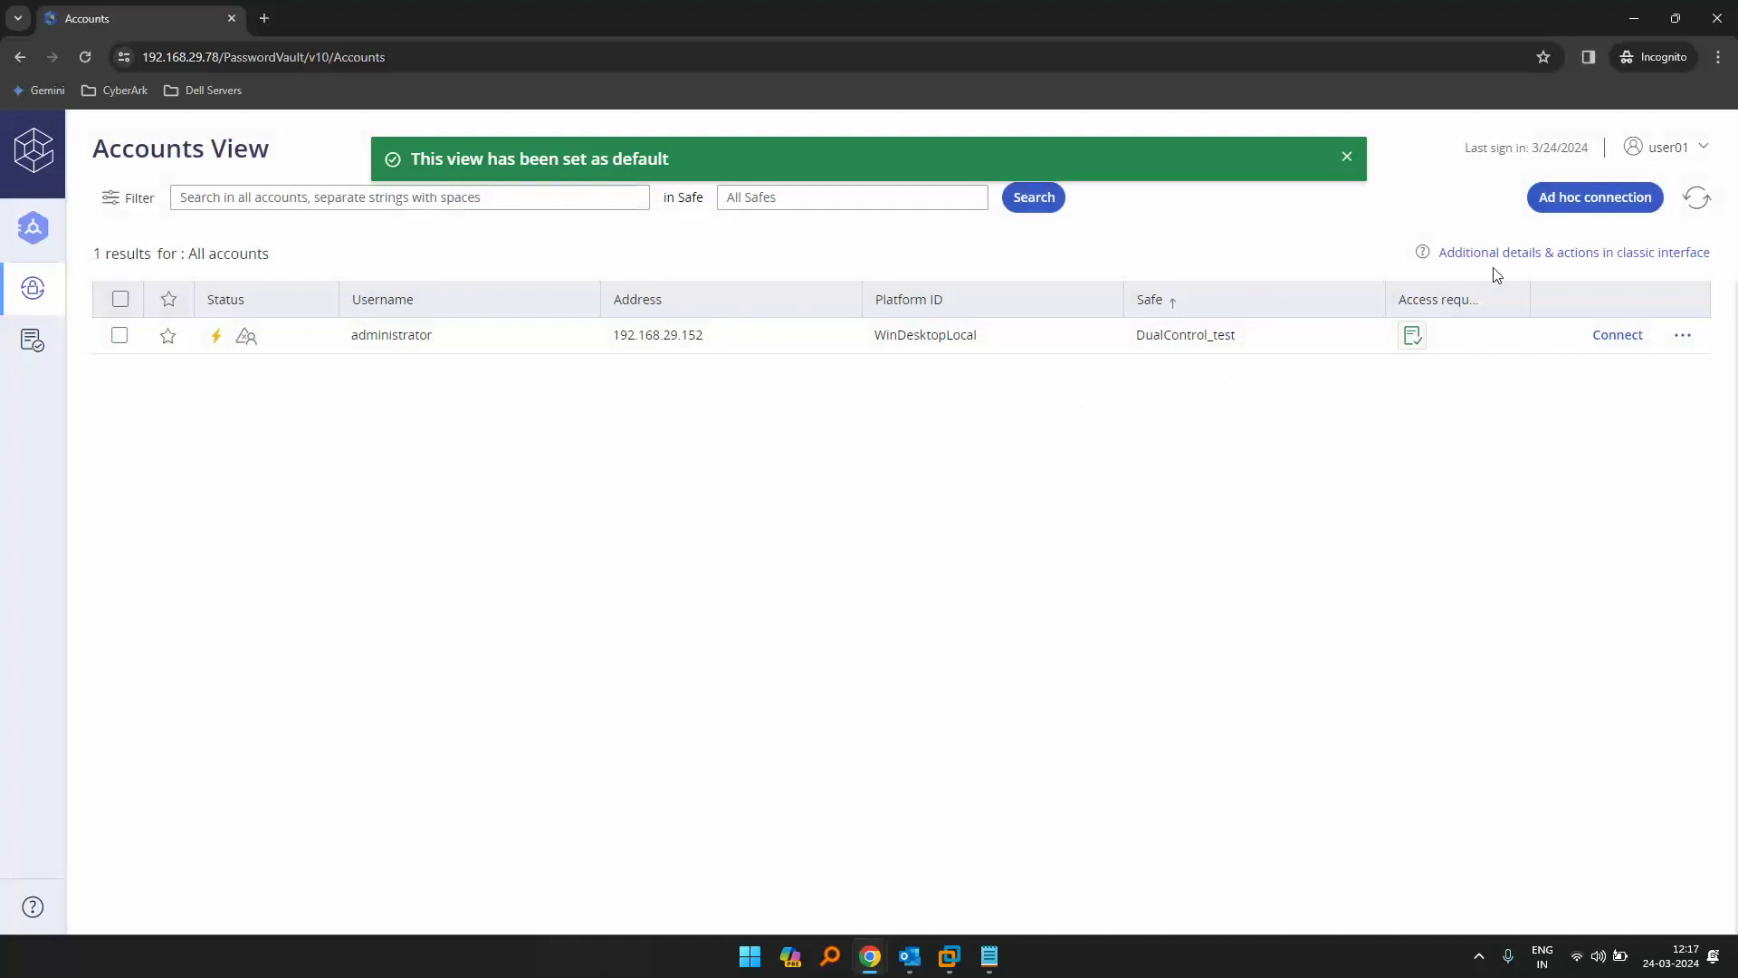
pyautogui.click(1346, 157)
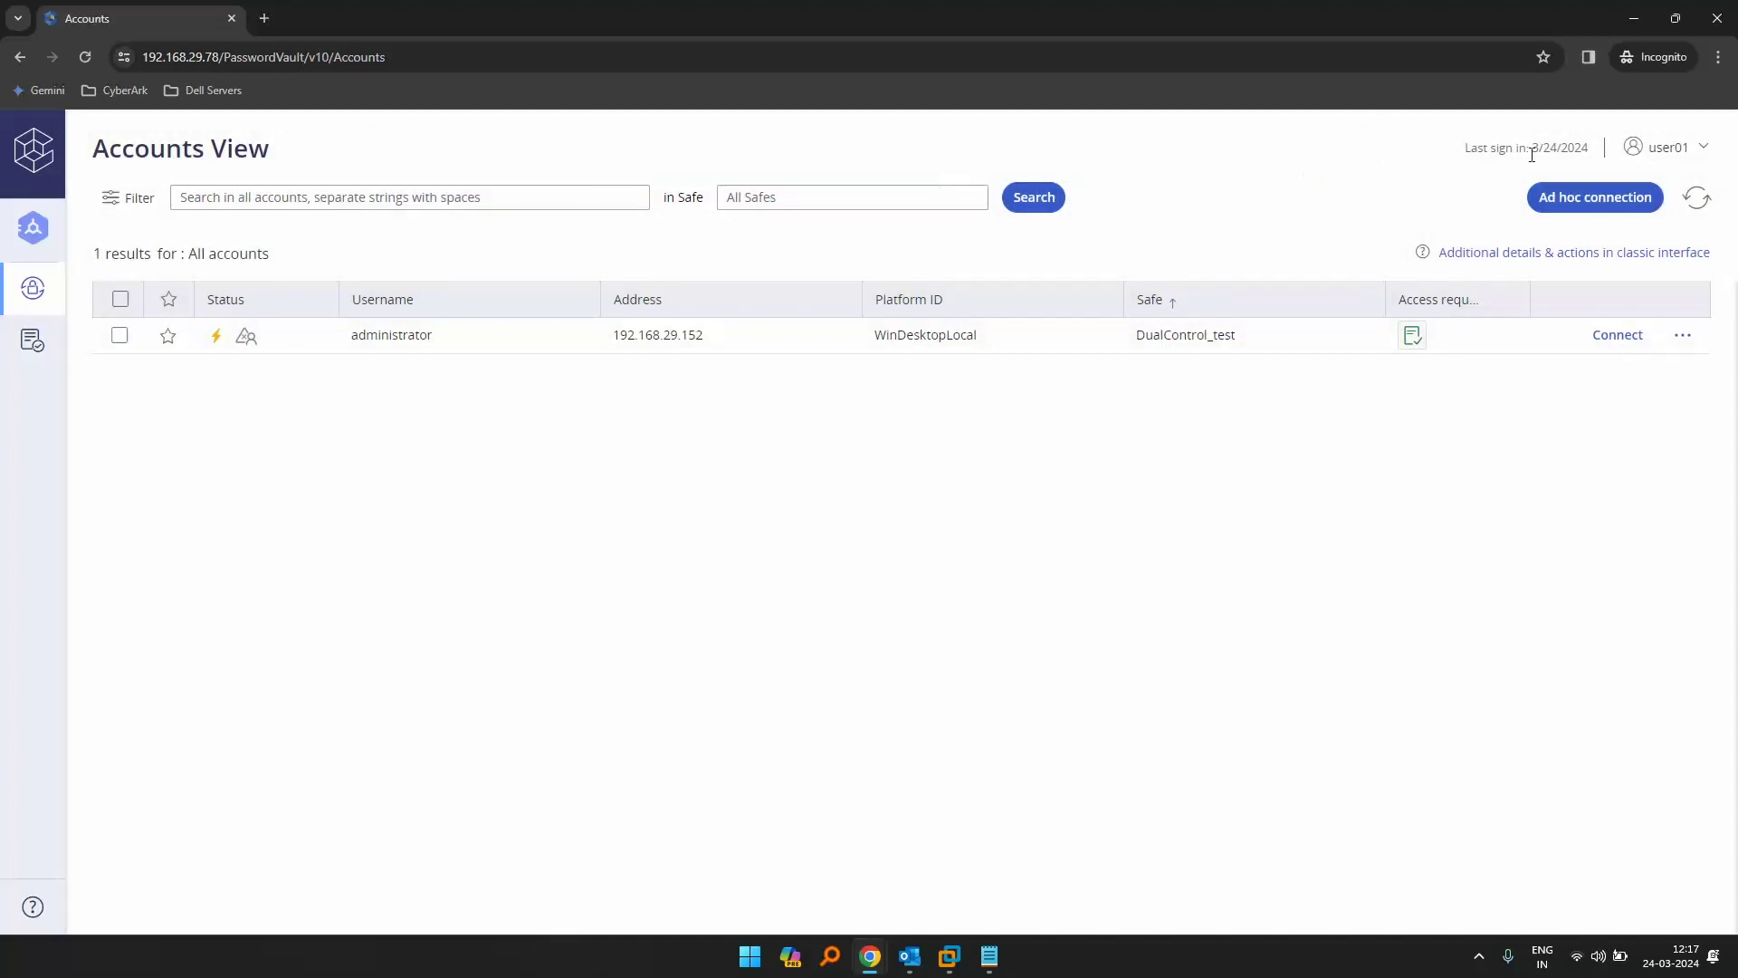
# - Sign user01 out of the vault and close the Incognito window
pyautogui.click(1664, 147)
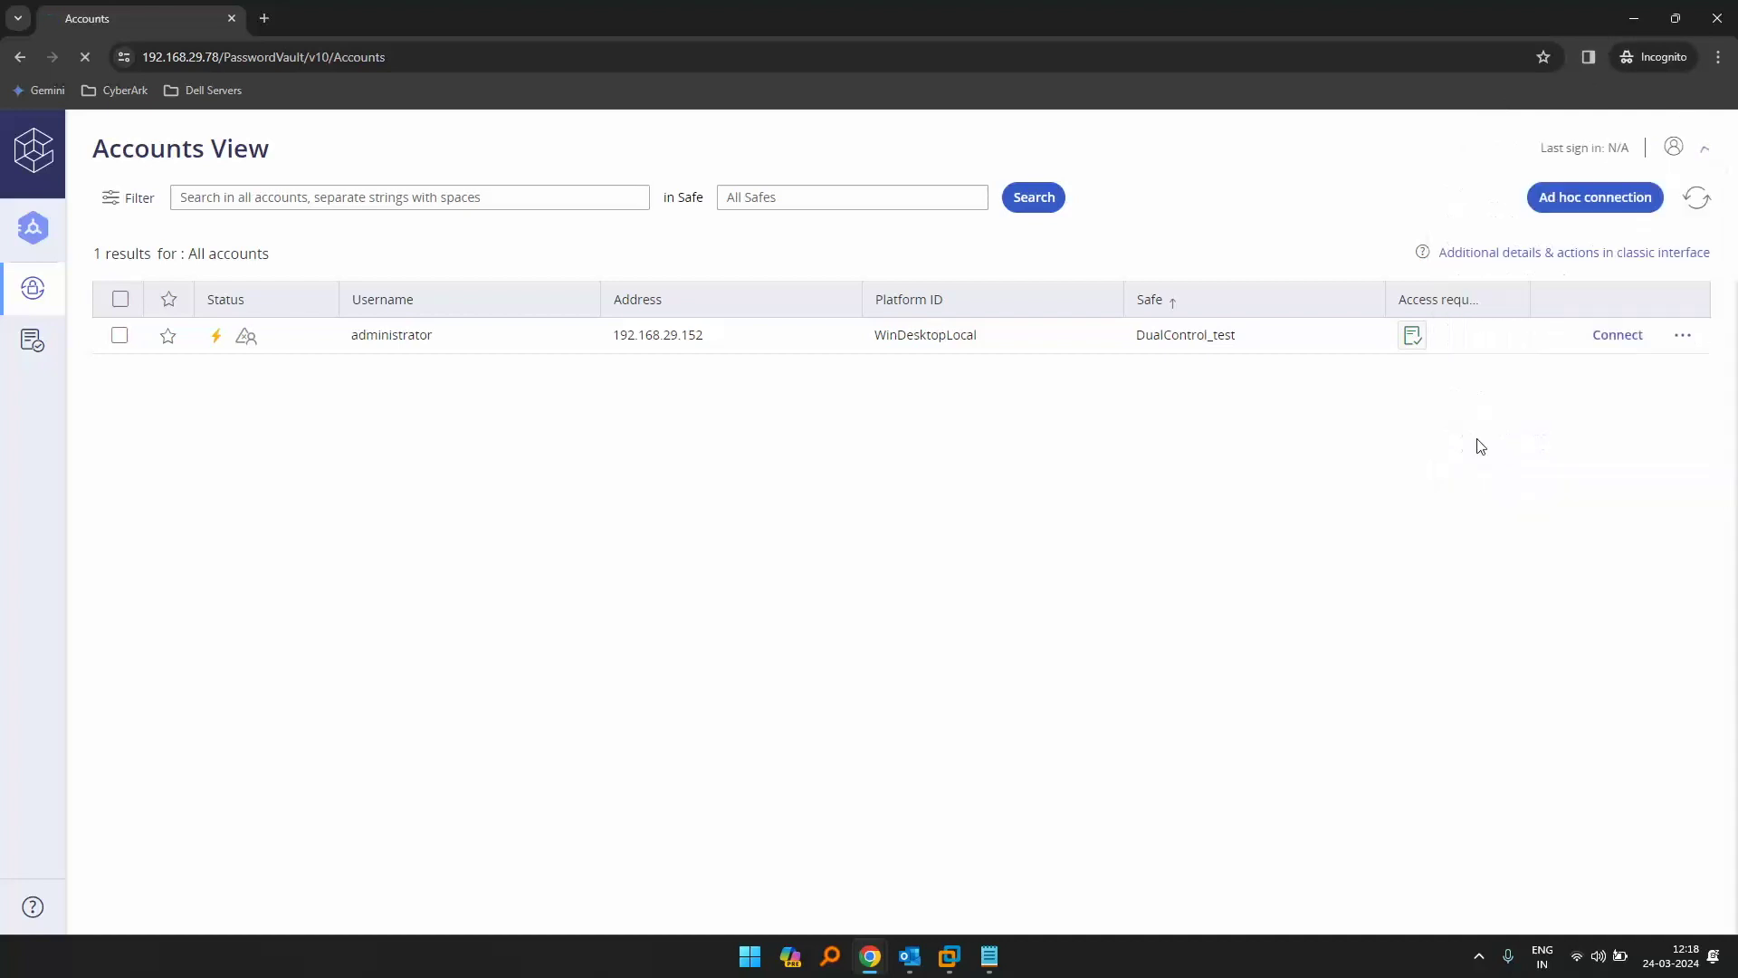
pyautogui.click(1555, 480)
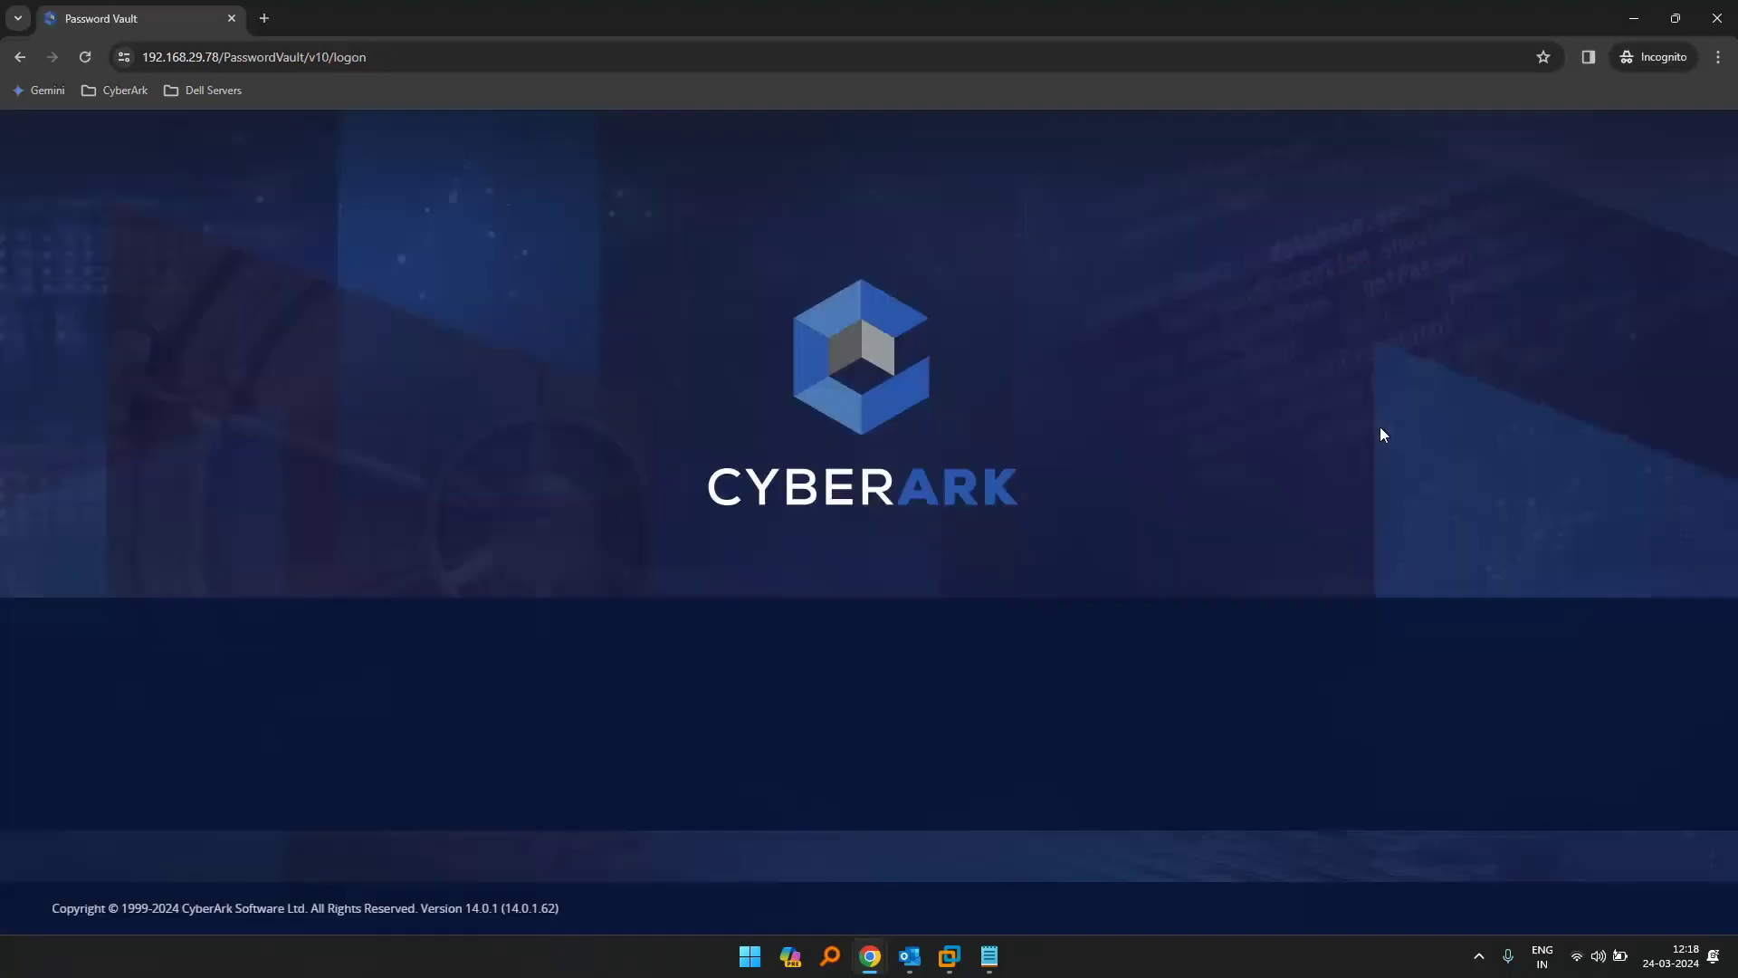
pyautogui.click(1723, 23)
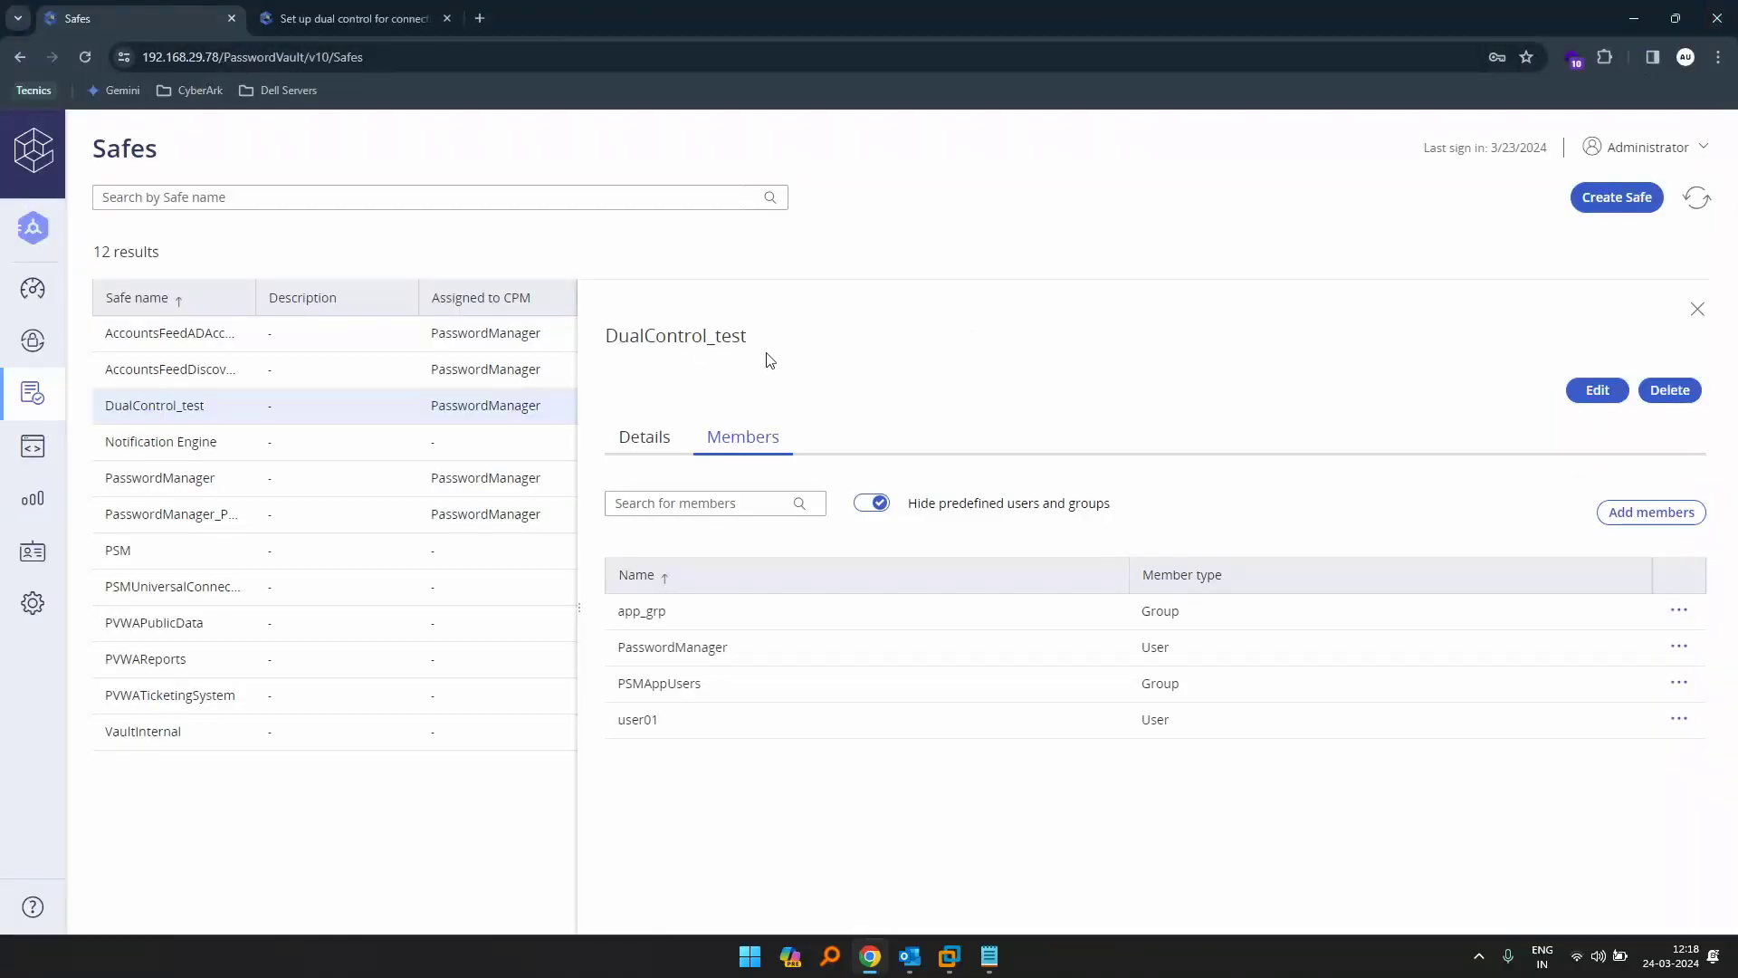
# - Leave the DualControl_test Safe and open the Windows Desktop Local Accounts exception of the Master Policy's dual control password access approval rule
pyautogui.click(1693, 313)
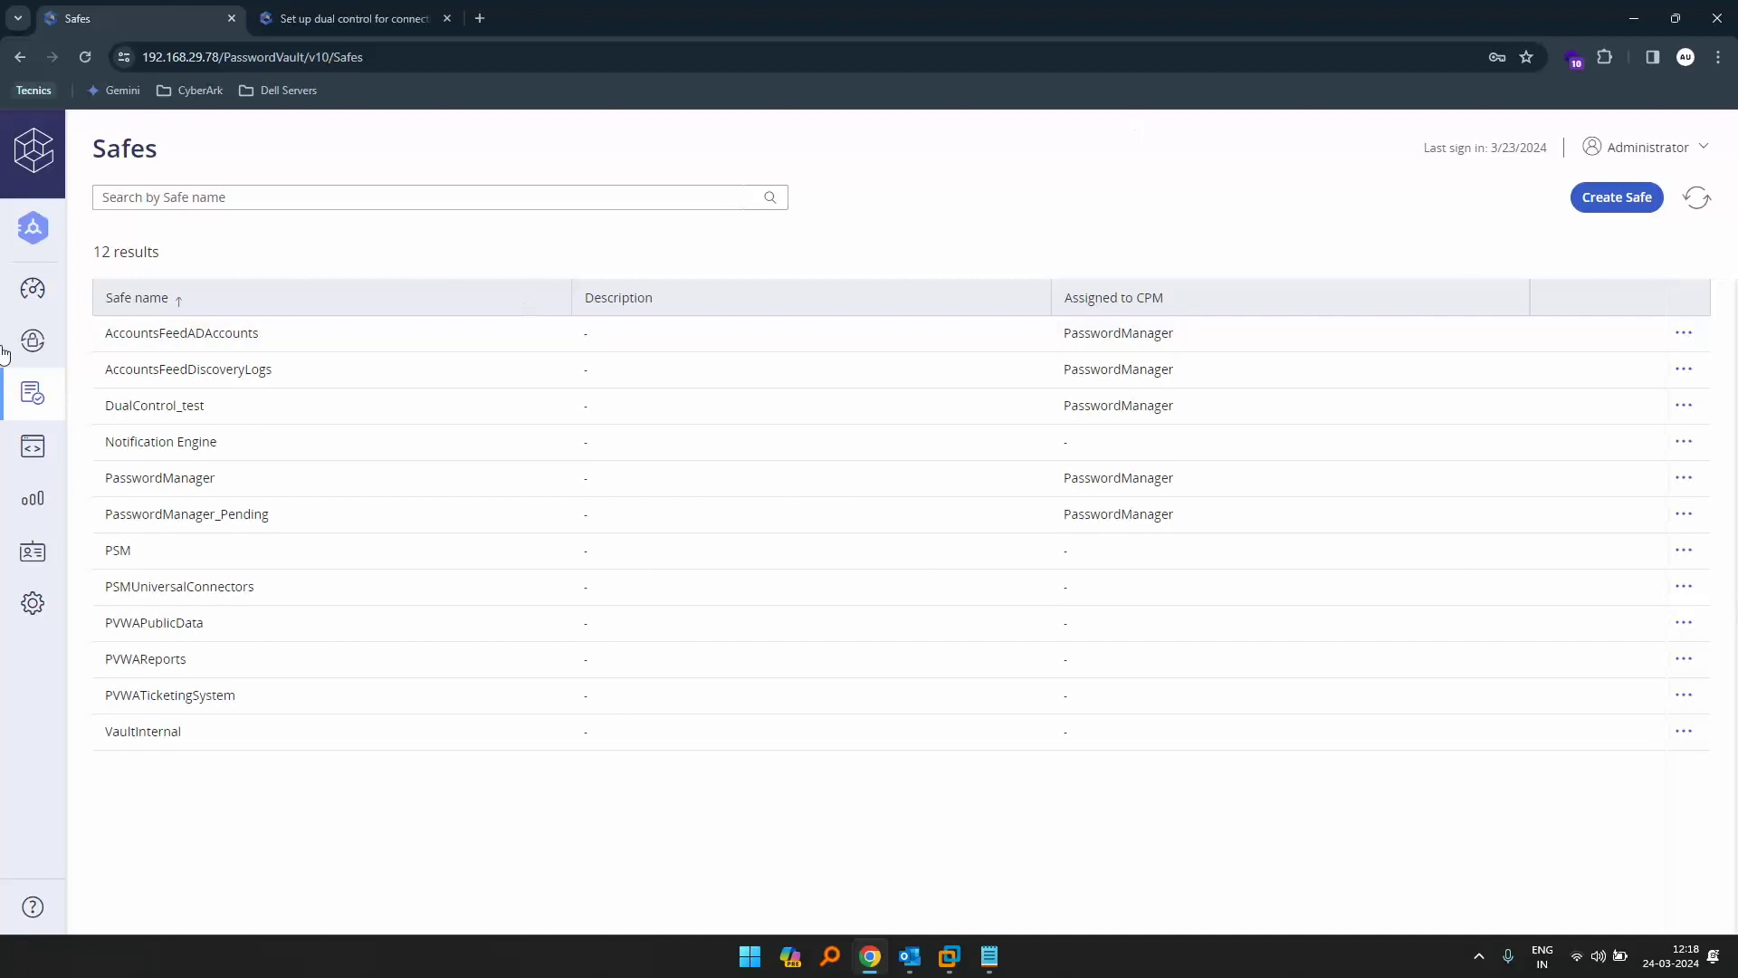
pyautogui.moveTo(45, 426)
pyautogui.click(267, 396)
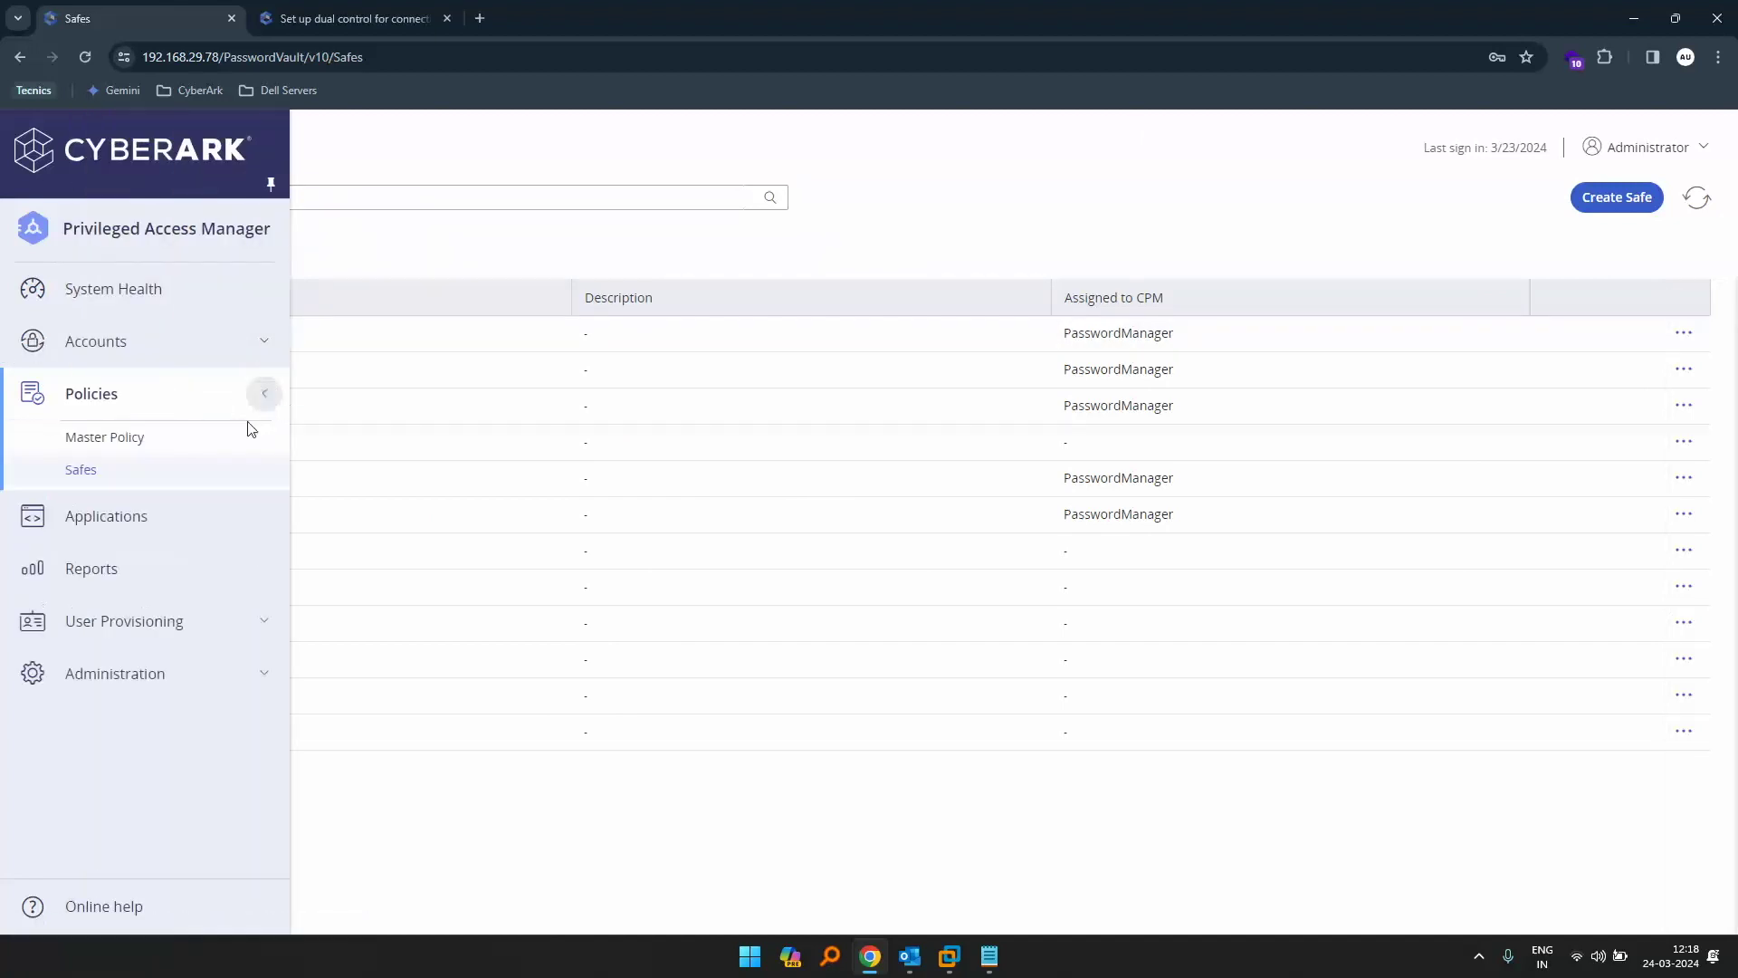
pyautogui.click(168, 450)
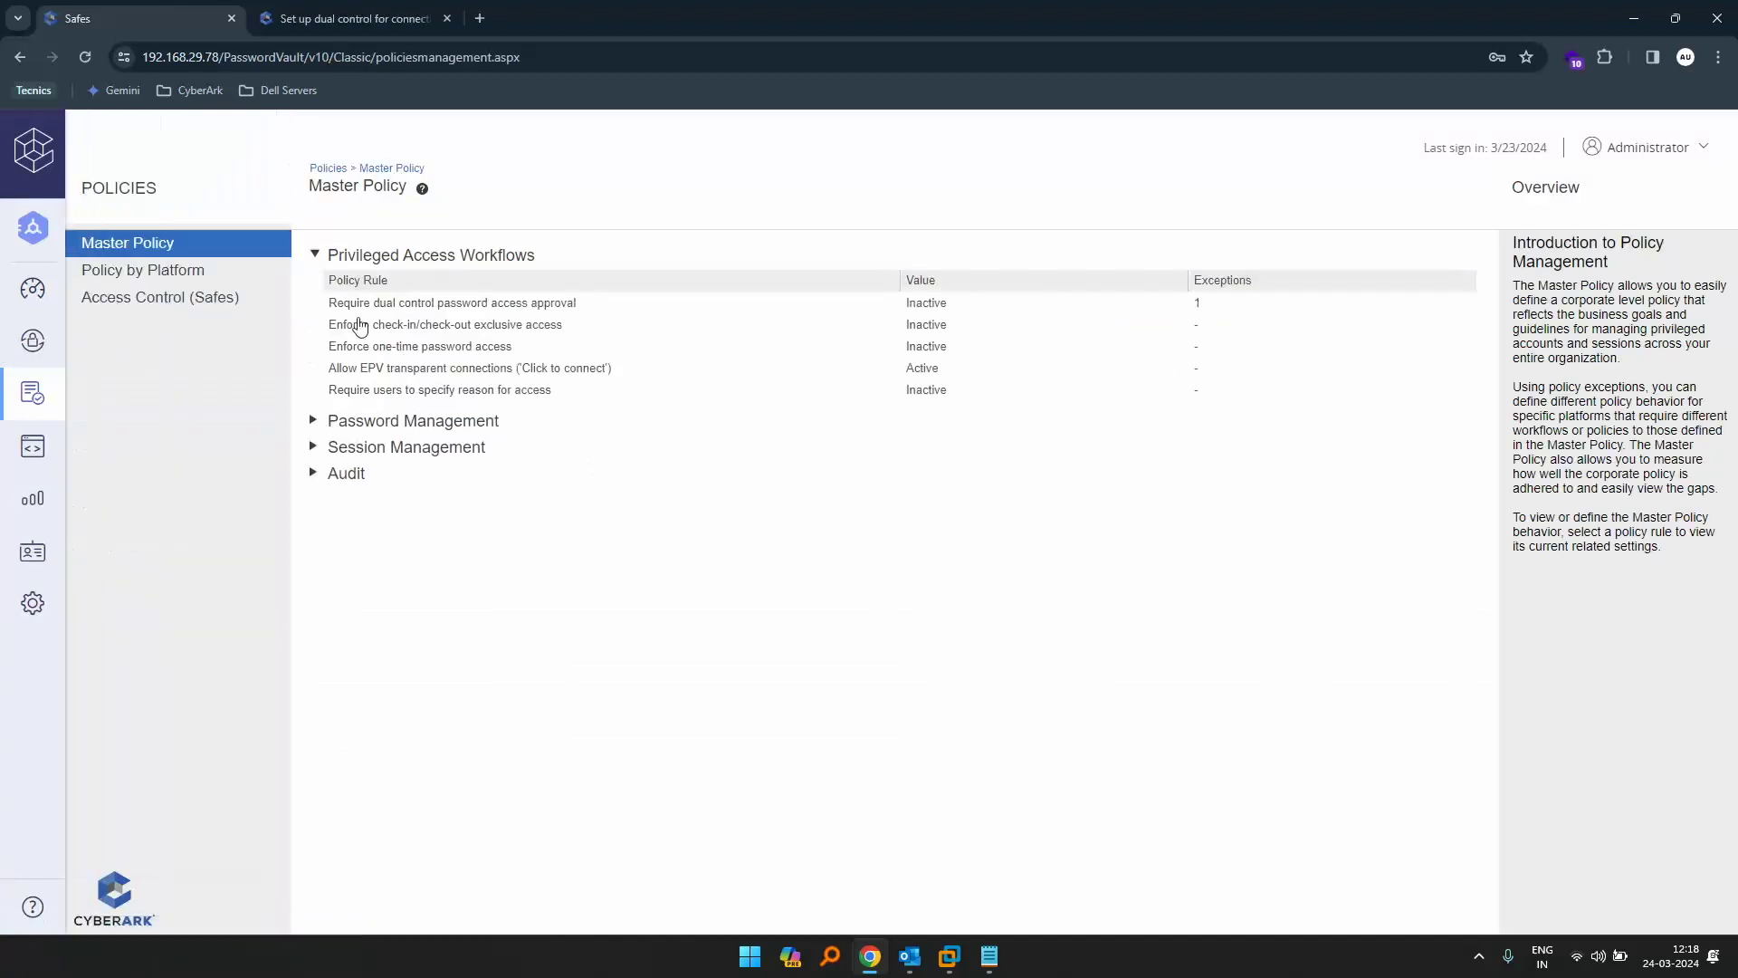
pyautogui.click(532, 305)
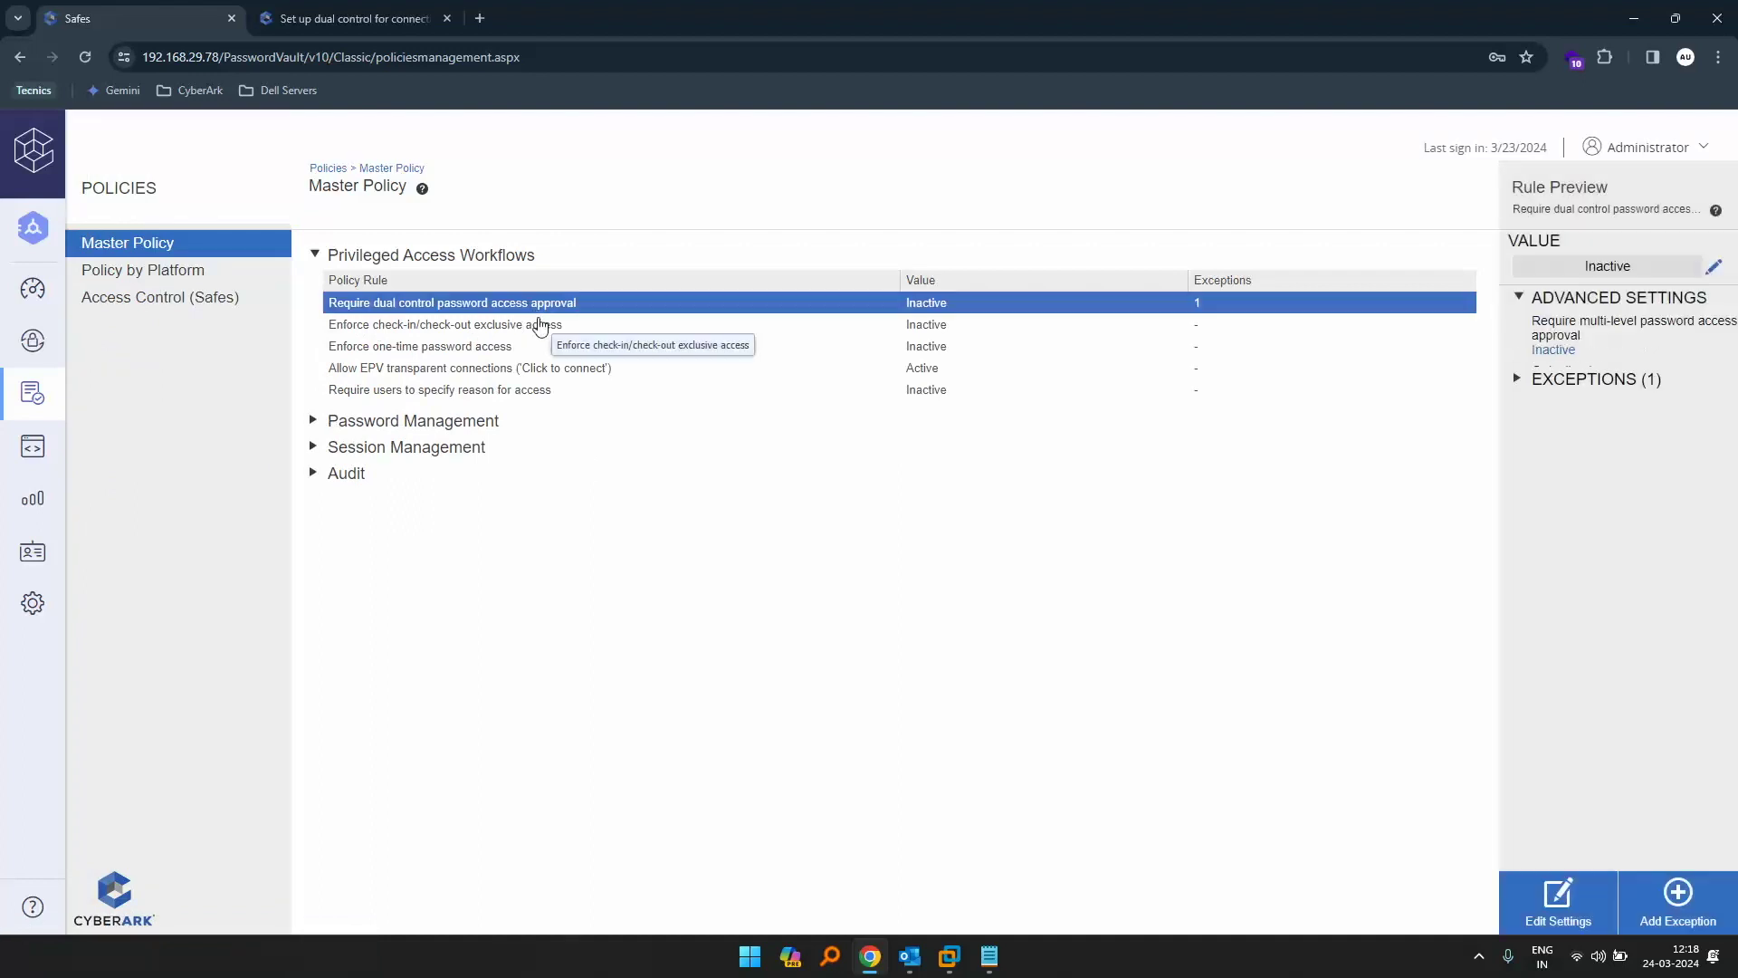
pyautogui.click(1564, 483)
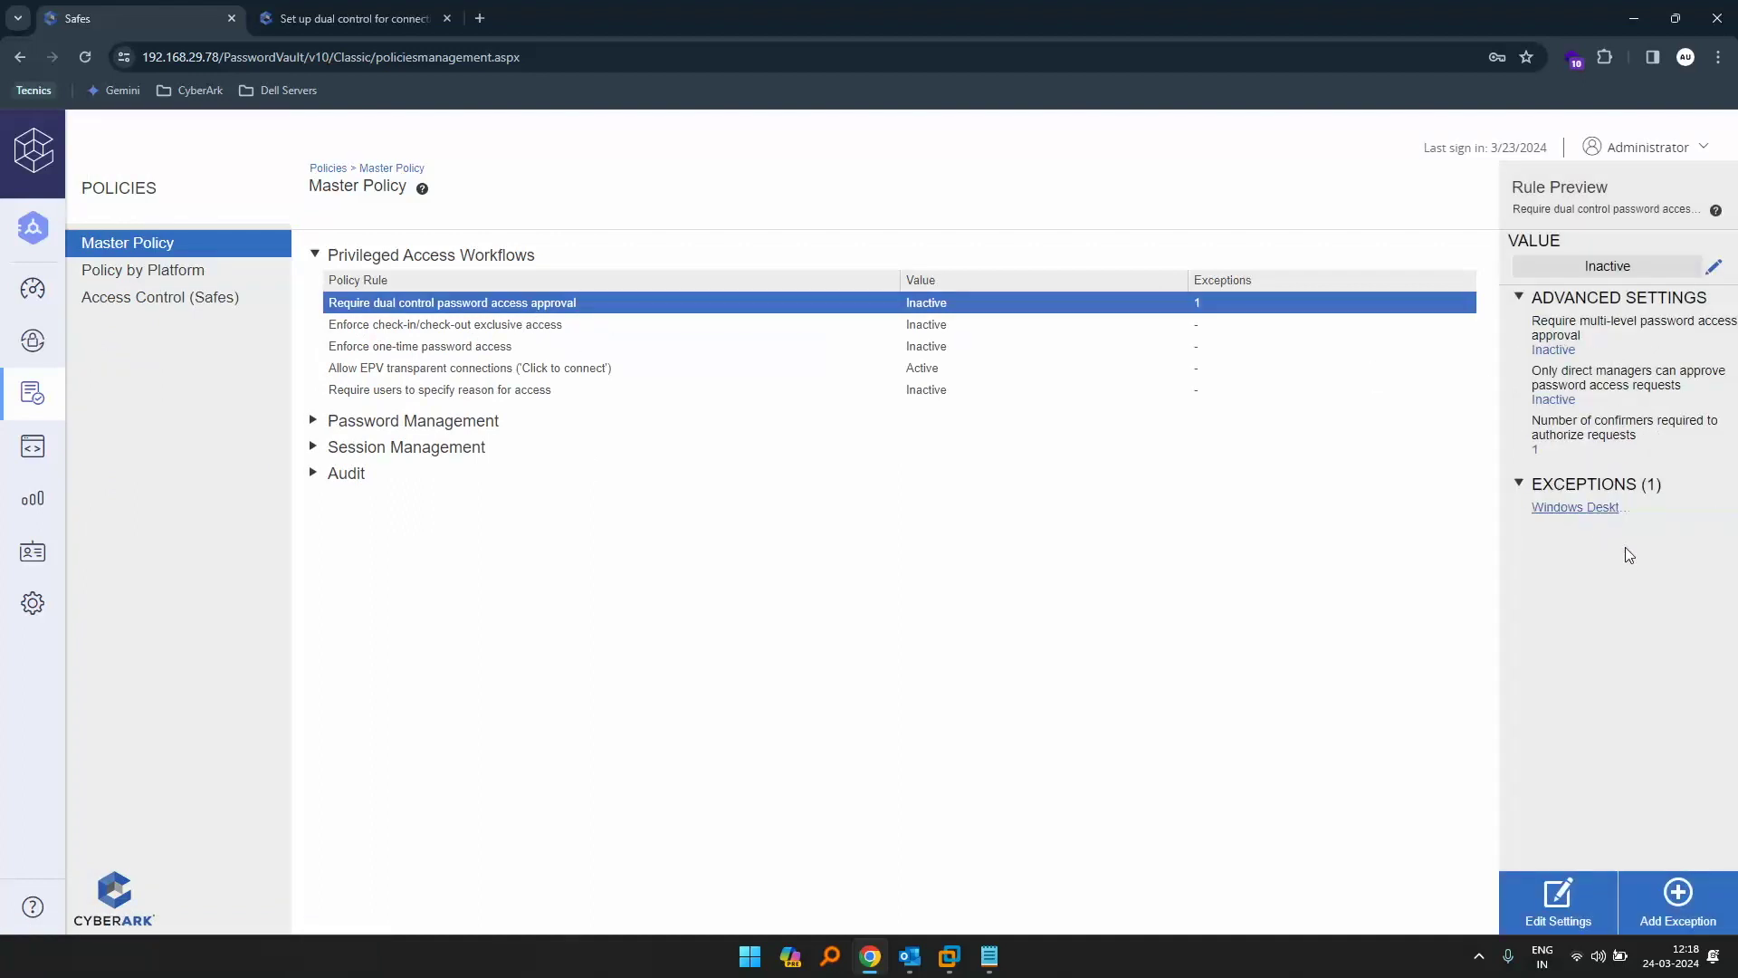
pyautogui.doubleClick(1575, 507)
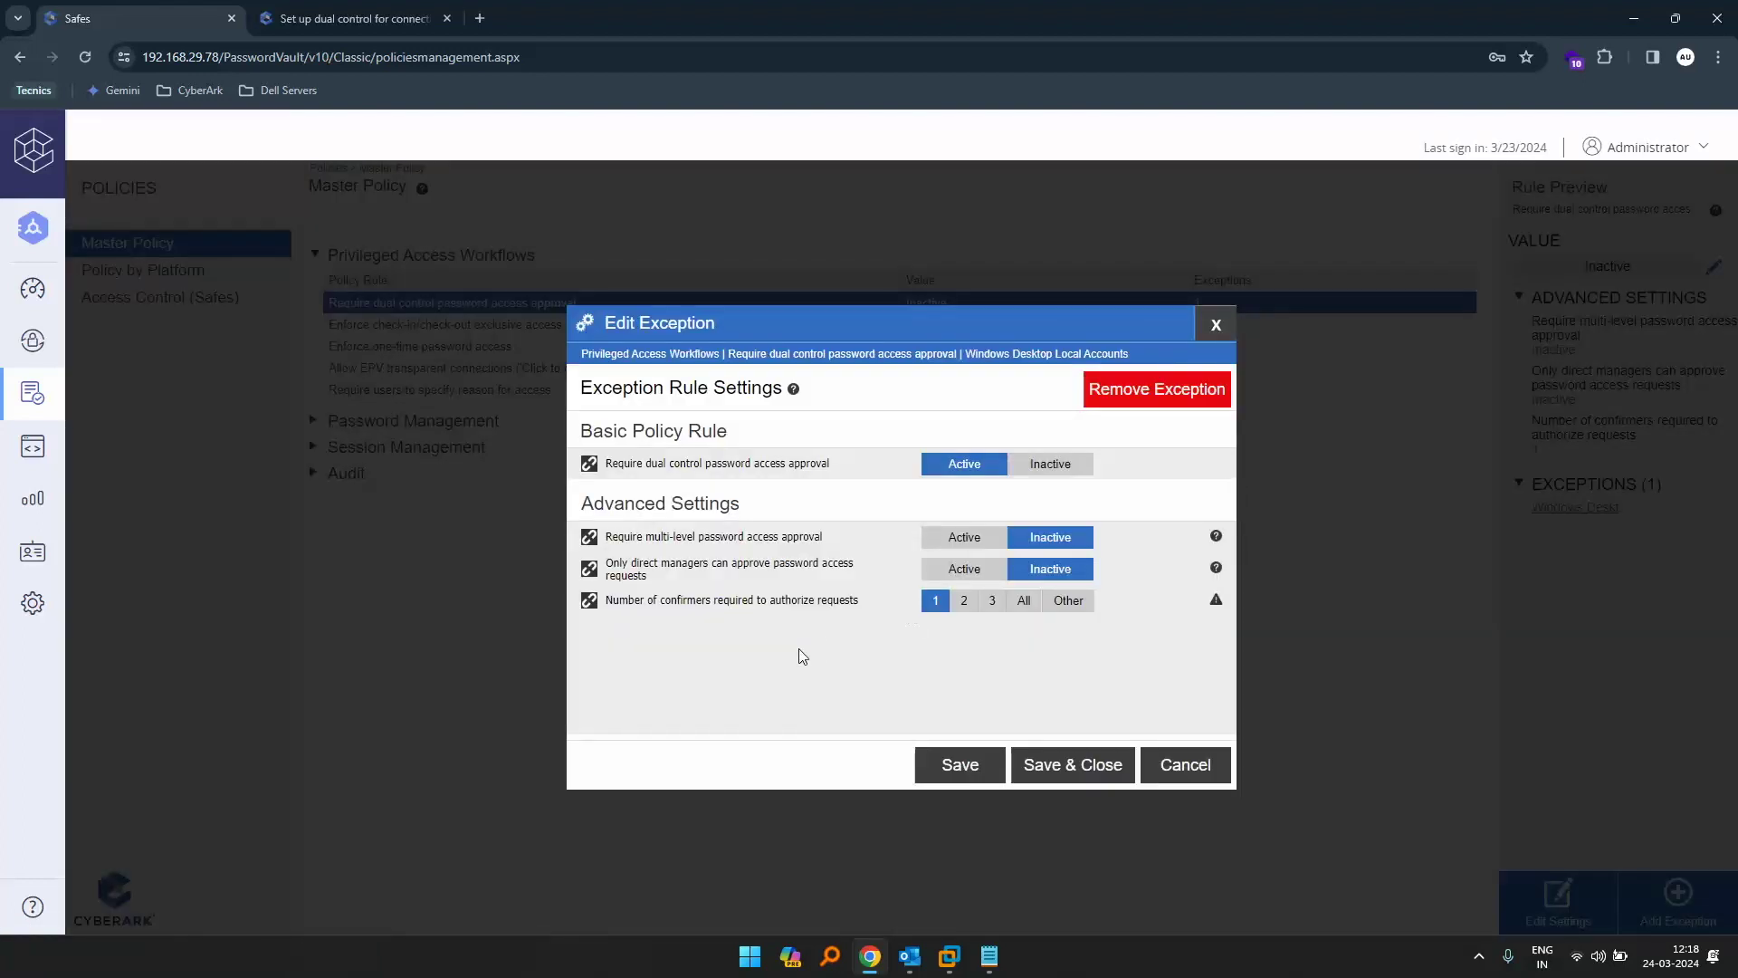
# - Try to set multi-level password access approval to Active in the Windows Desktop Local Accounts exception and save it
pyautogui.moveTo(621, 537); pyautogui.dragTo(816, 545)
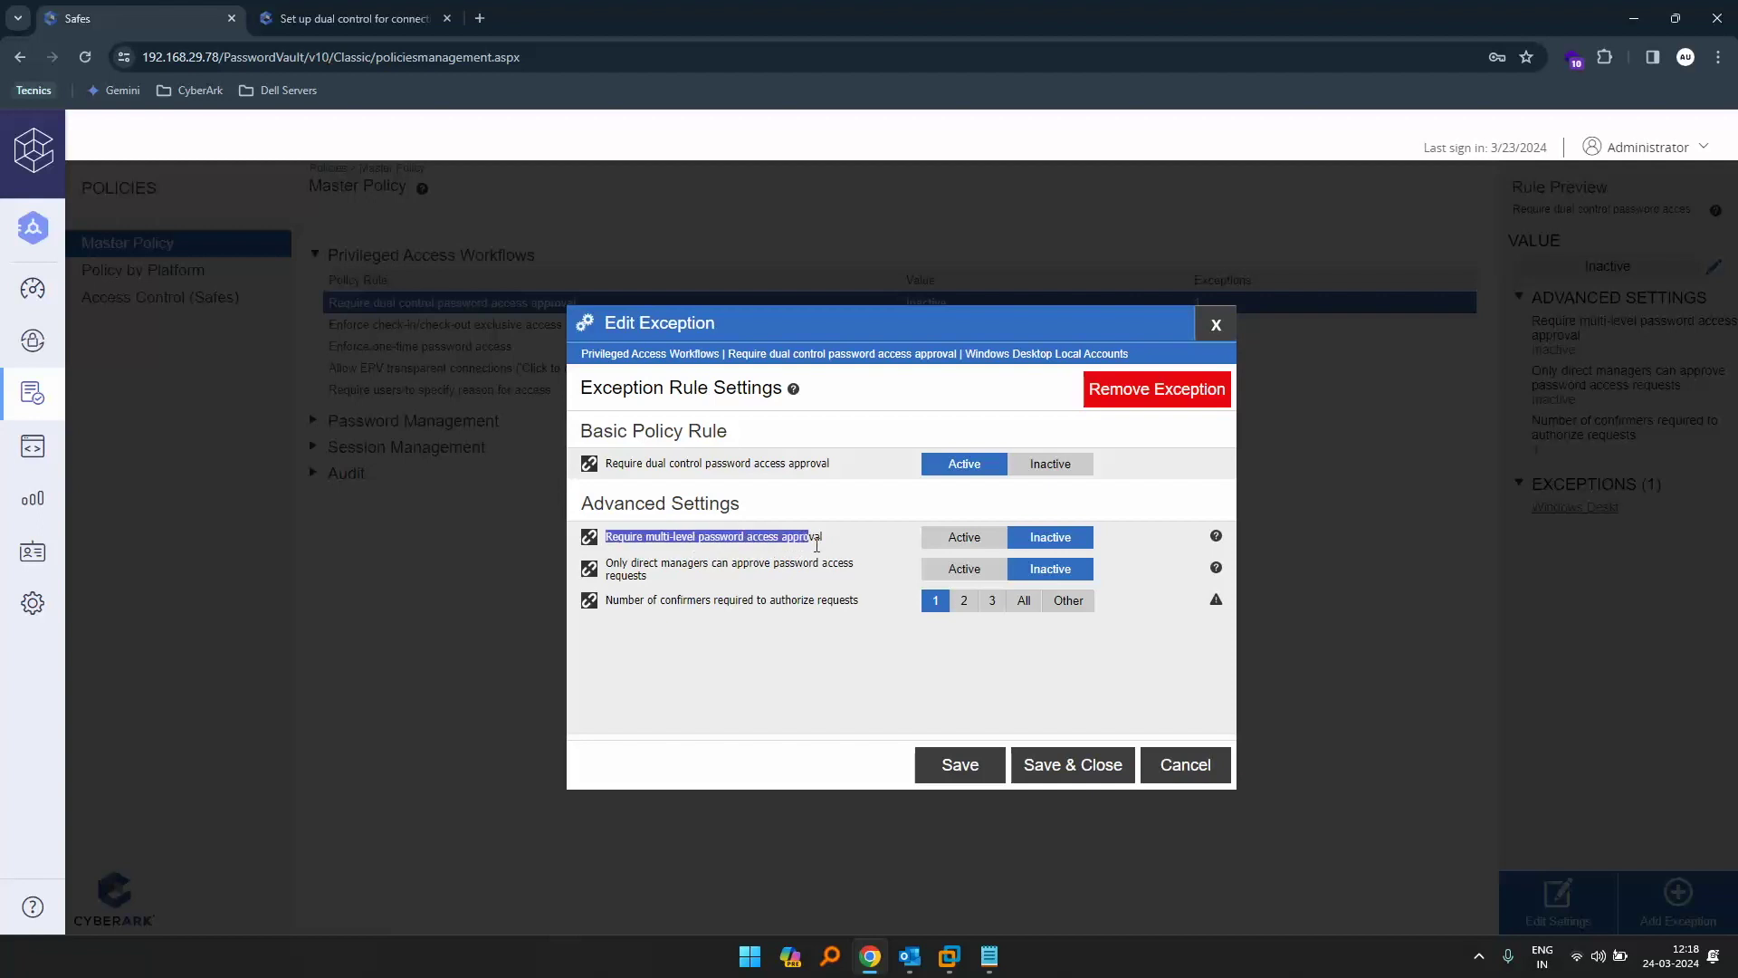
pyautogui.click(976, 543)
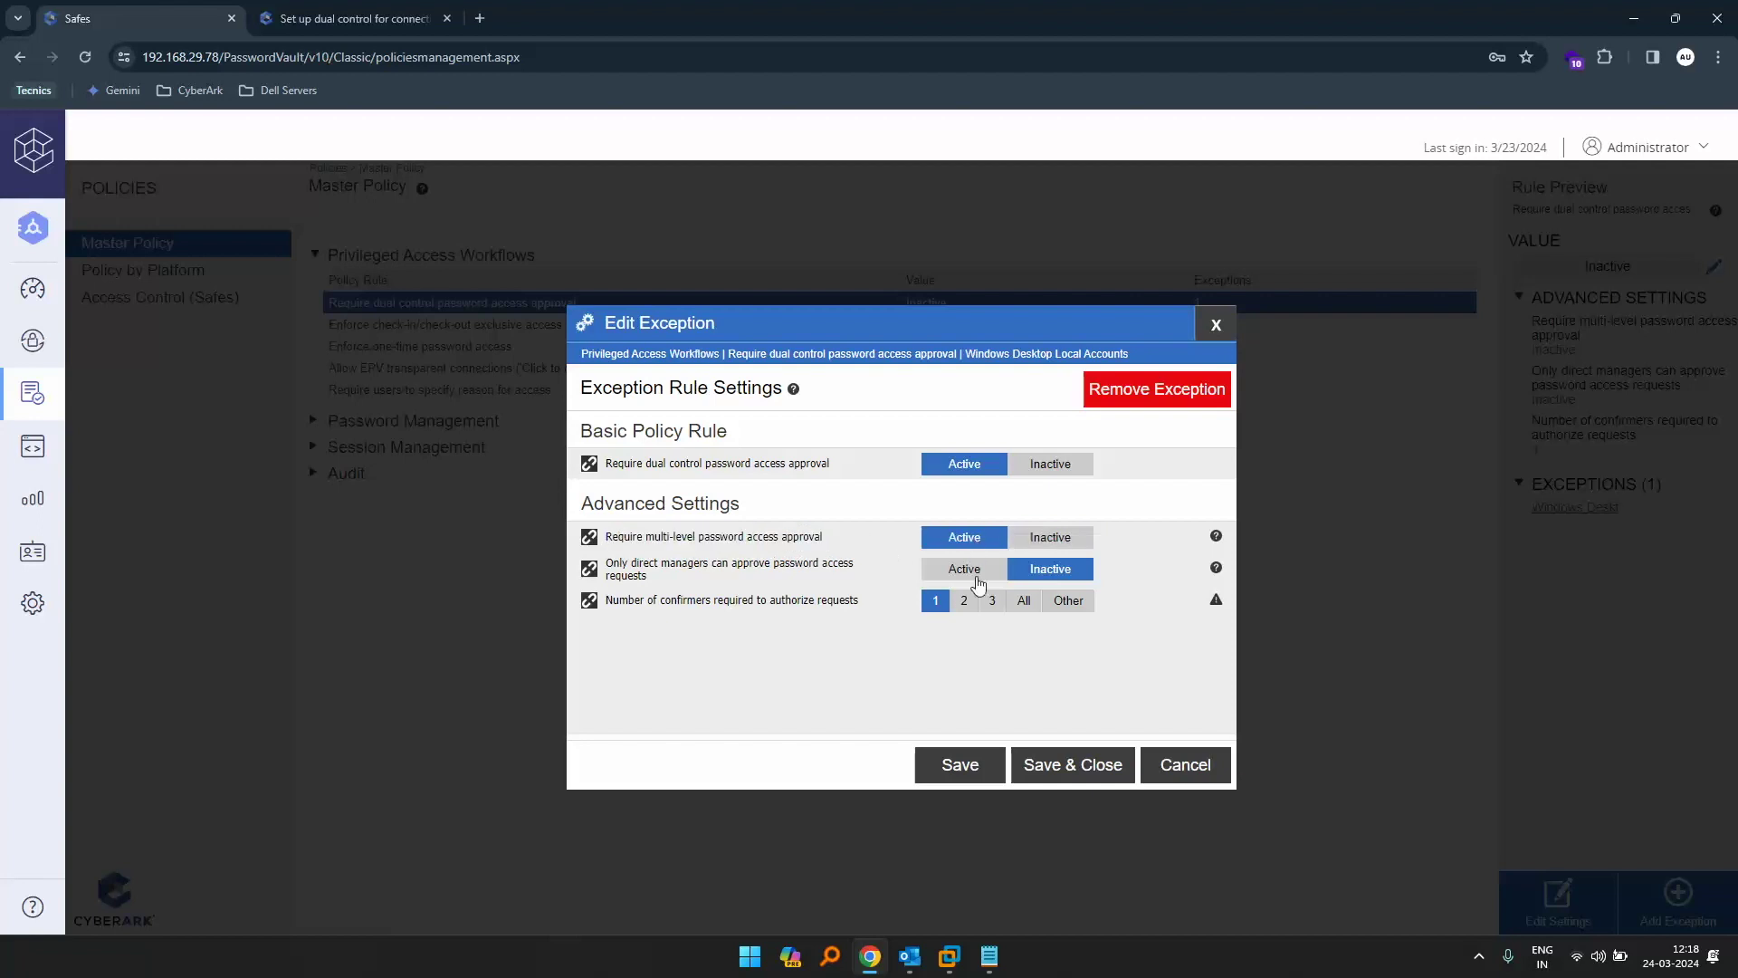
pyautogui.moveTo(629, 604); pyautogui.dragTo(859, 602)
pyautogui.click(915, 644)
pyautogui.click(950, 766)
pyautogui.click(983, 770)
pyautogui.click(1106, 766)
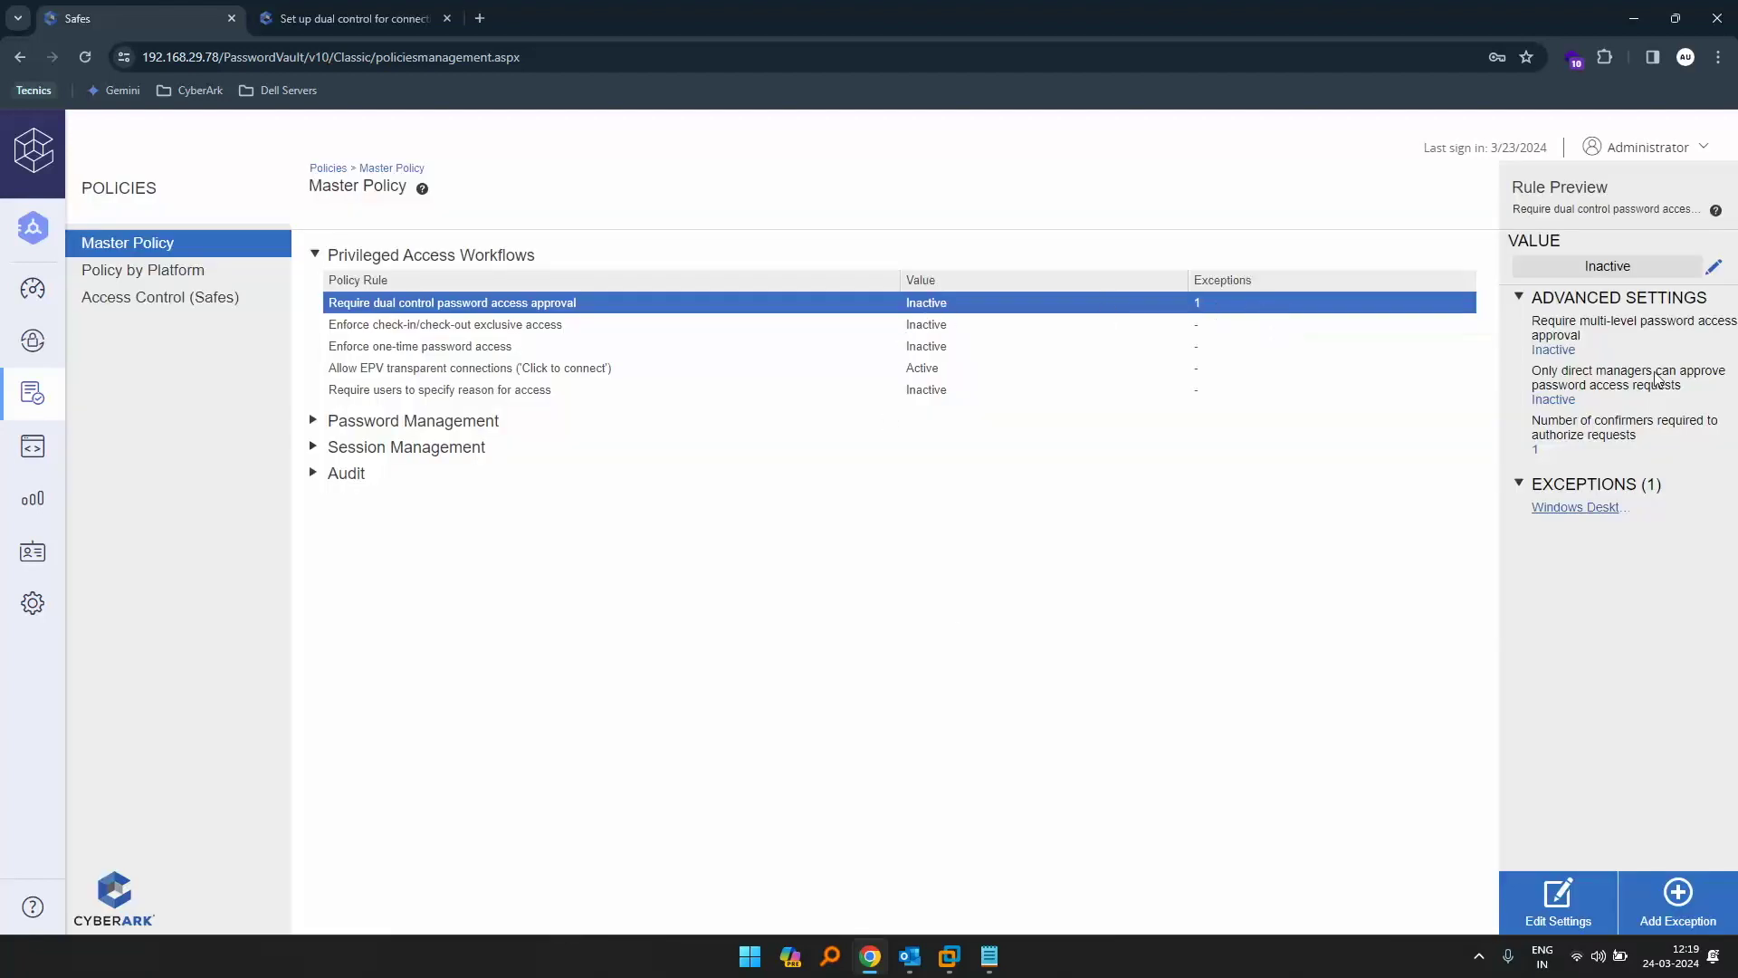
# - Copy the address of the administrator session's Accounts View and open it in a new Incognito window
pyautogui.click(34, 344)
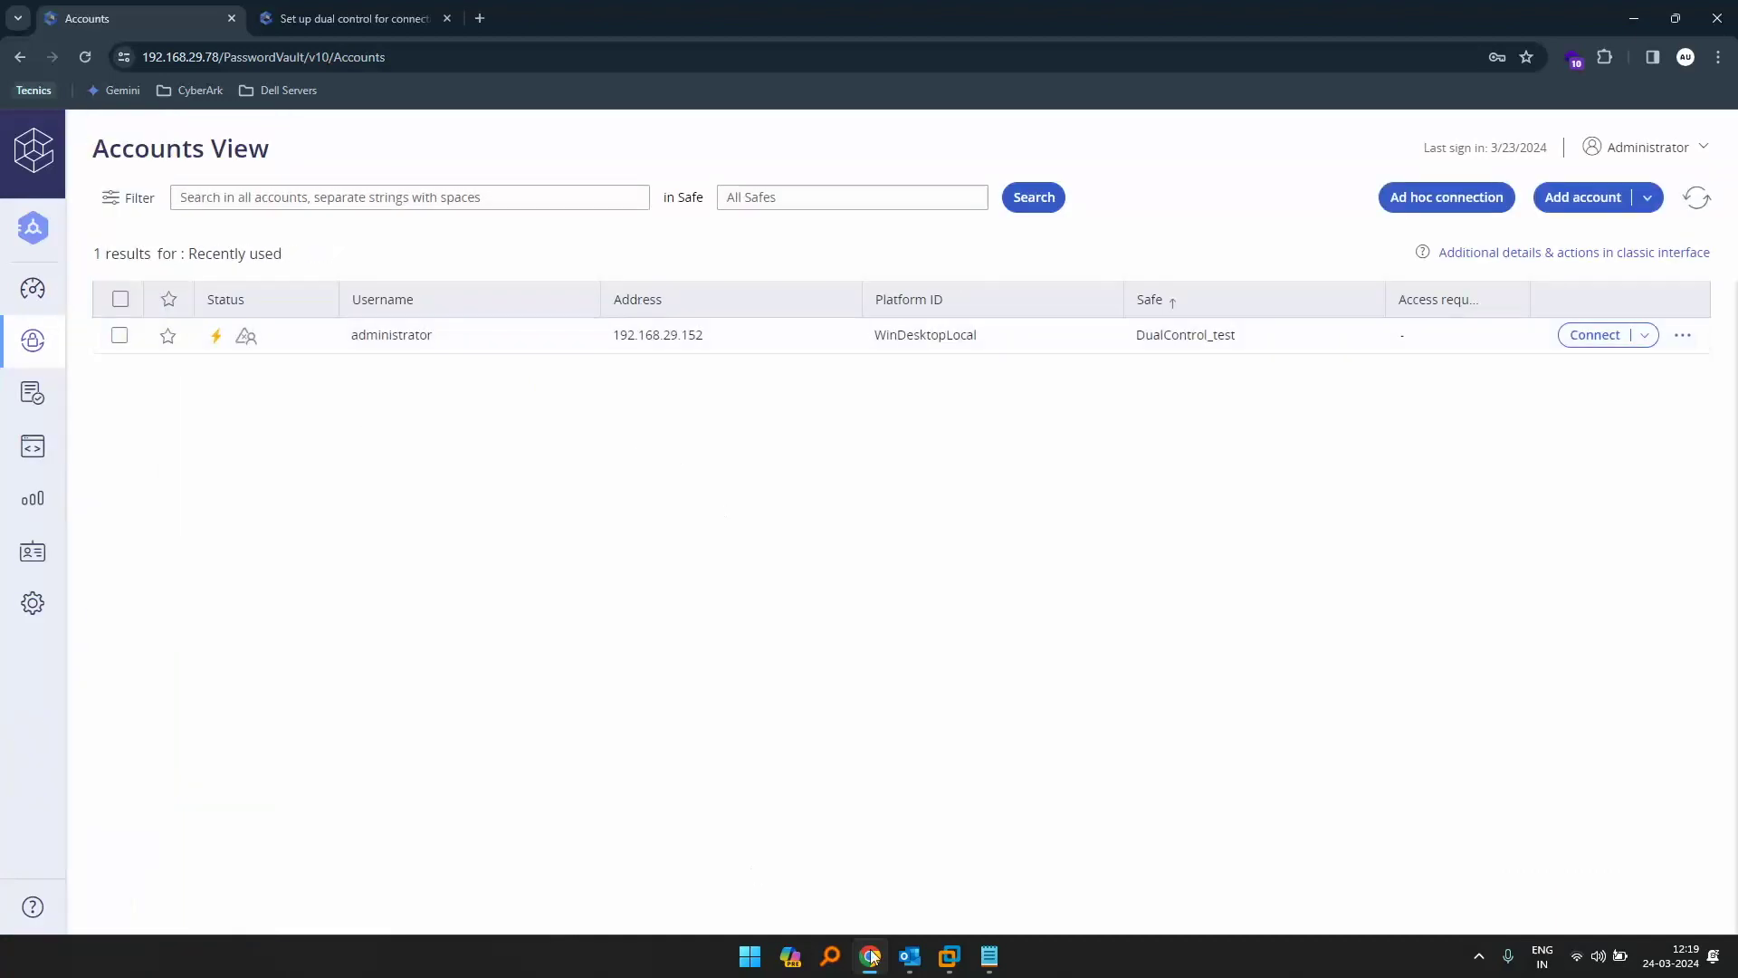
pyautogui.moveTo(872, 958)
pyautogui.hotkey('ctrl', 'shift', 'n')
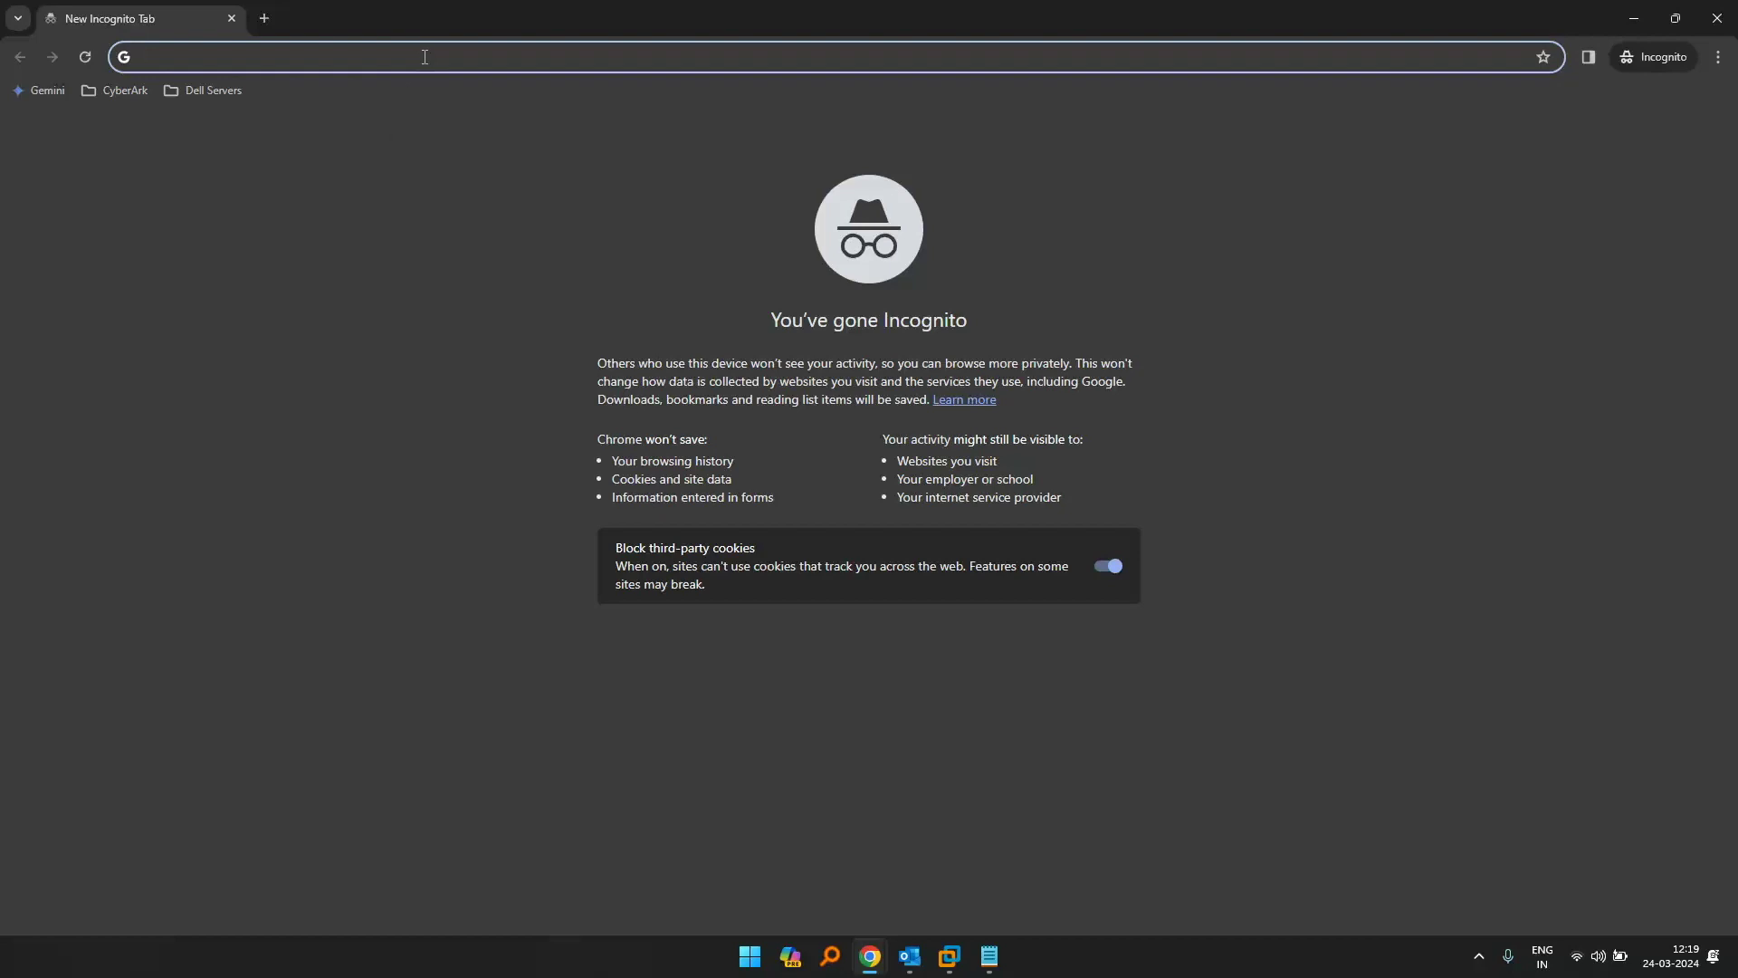
pyautogui.hotkey('ctrl', 'w')
pyautogui.click(475, 66)
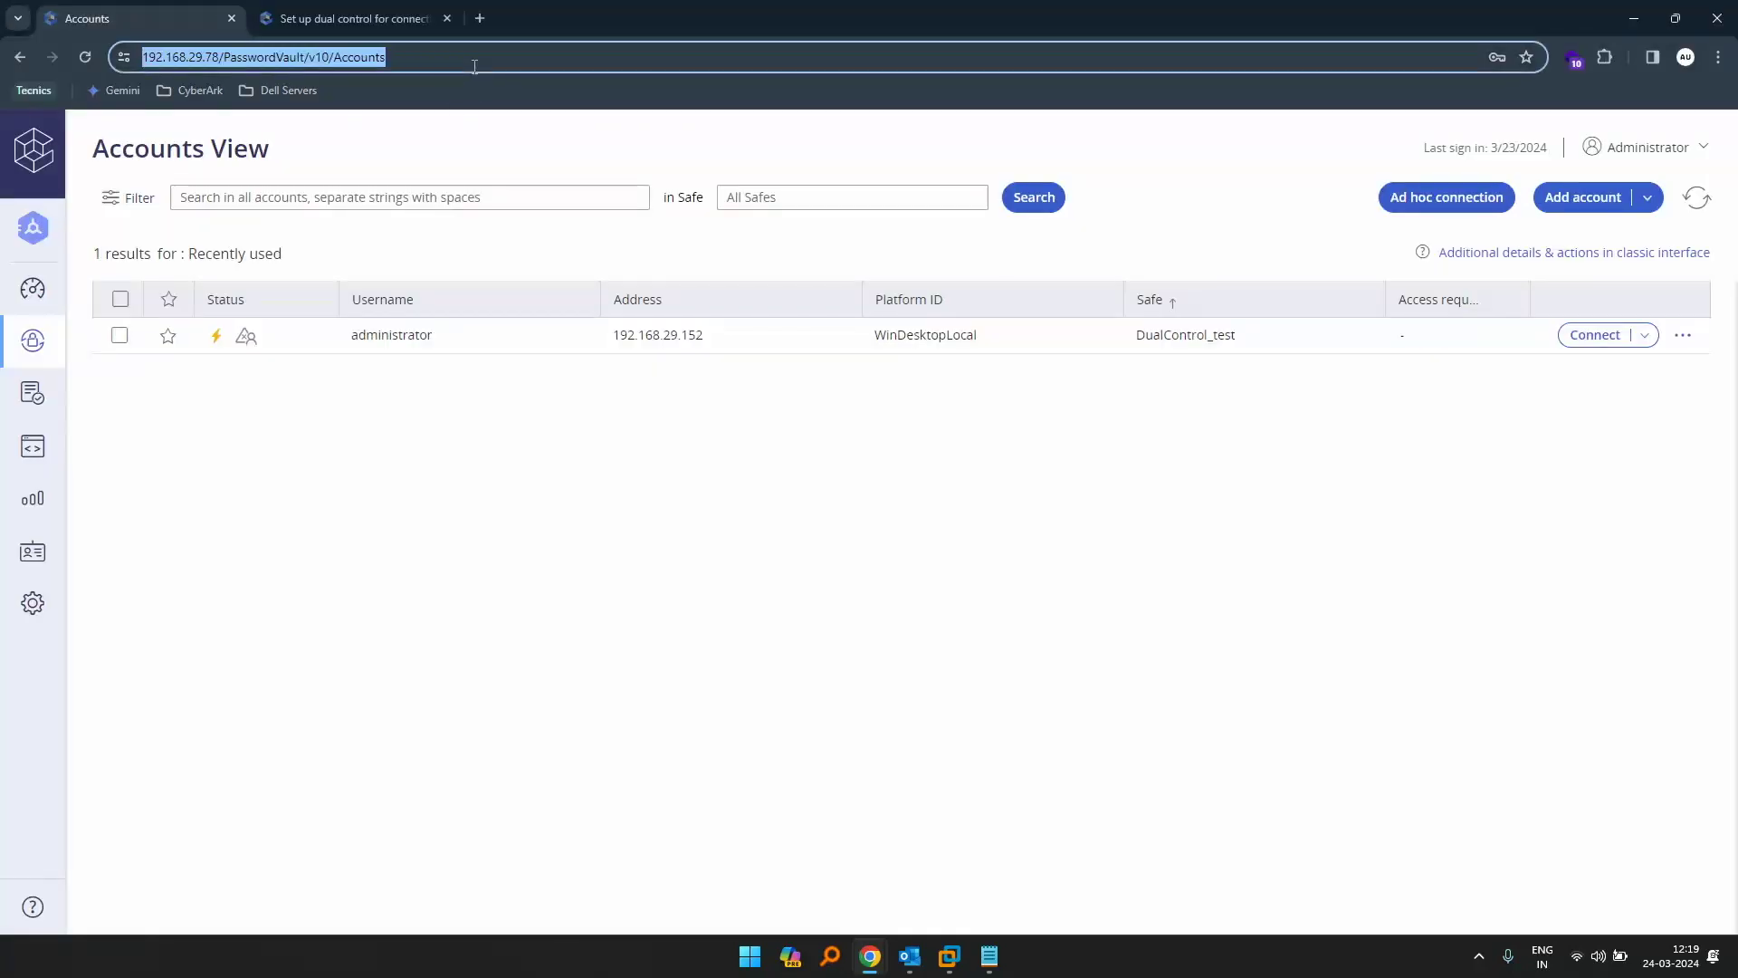
pyautogui.hotkey('ctrl', 'c')
pyautogui.hotkey('ctrl', 'shift', 'n')
pyautogui.hotkey('ctrl', 'v')
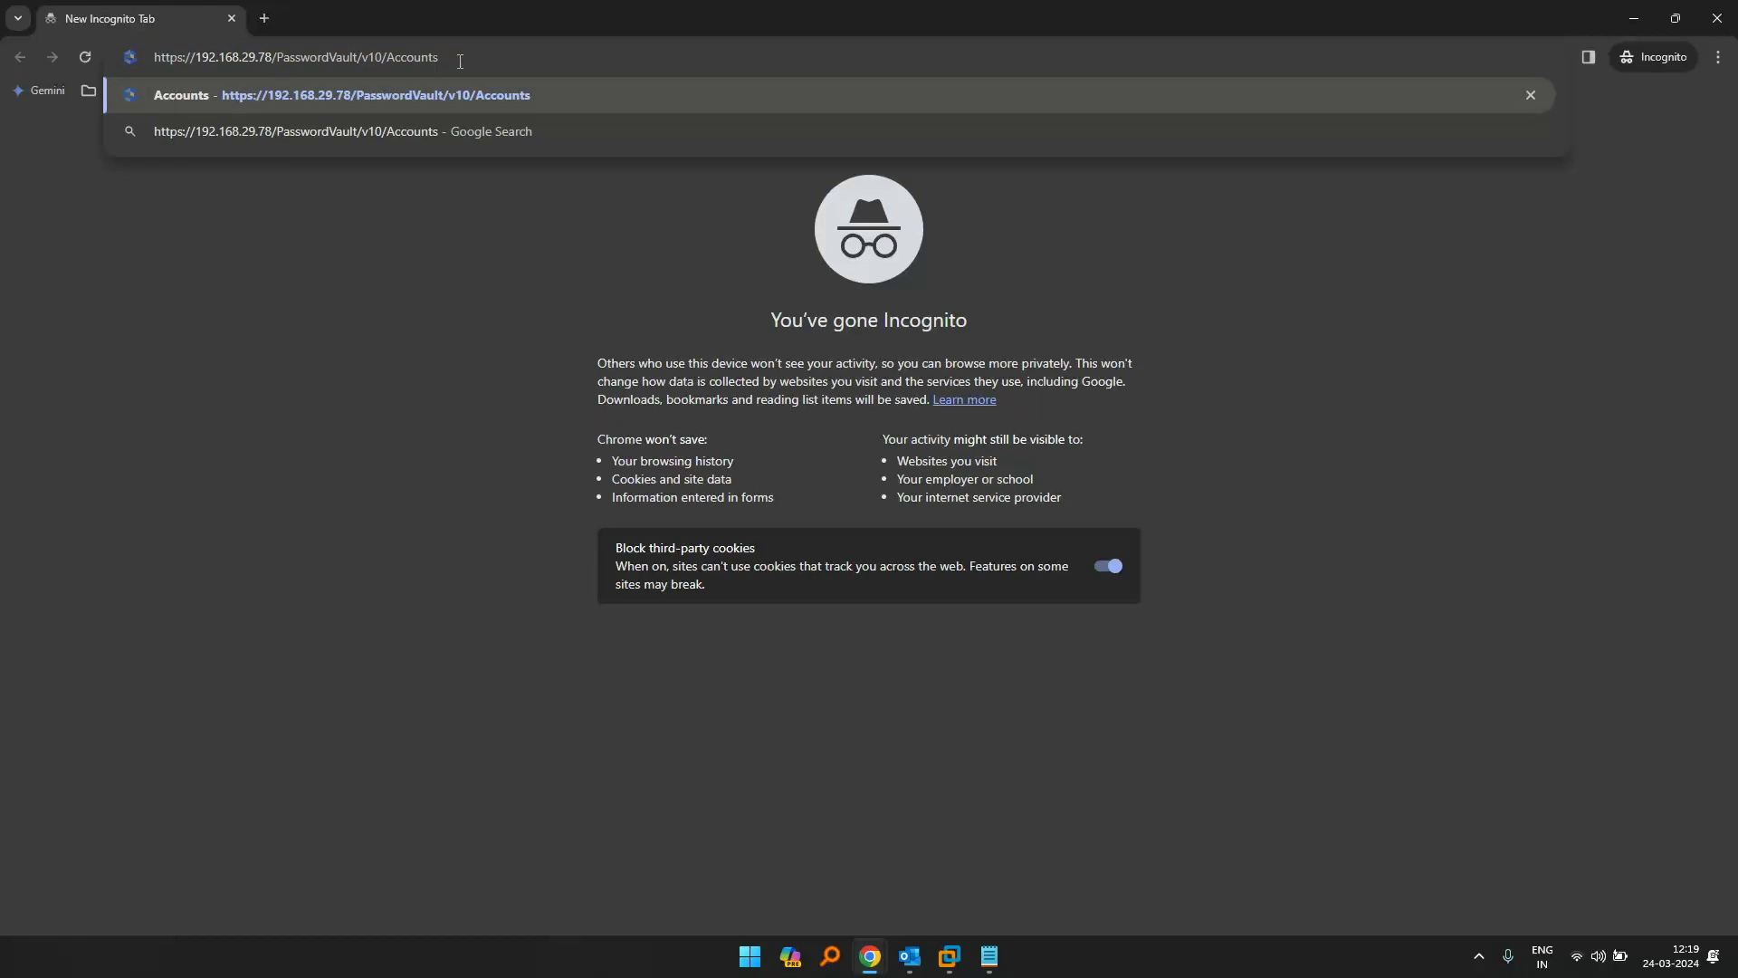
pyautogui.press('Return')
# - Sign in with LDAP as user01, entering the account password
pyautogui.click(760, 681)
pyautogui.write('user01')
pyautogui.press('Tab')
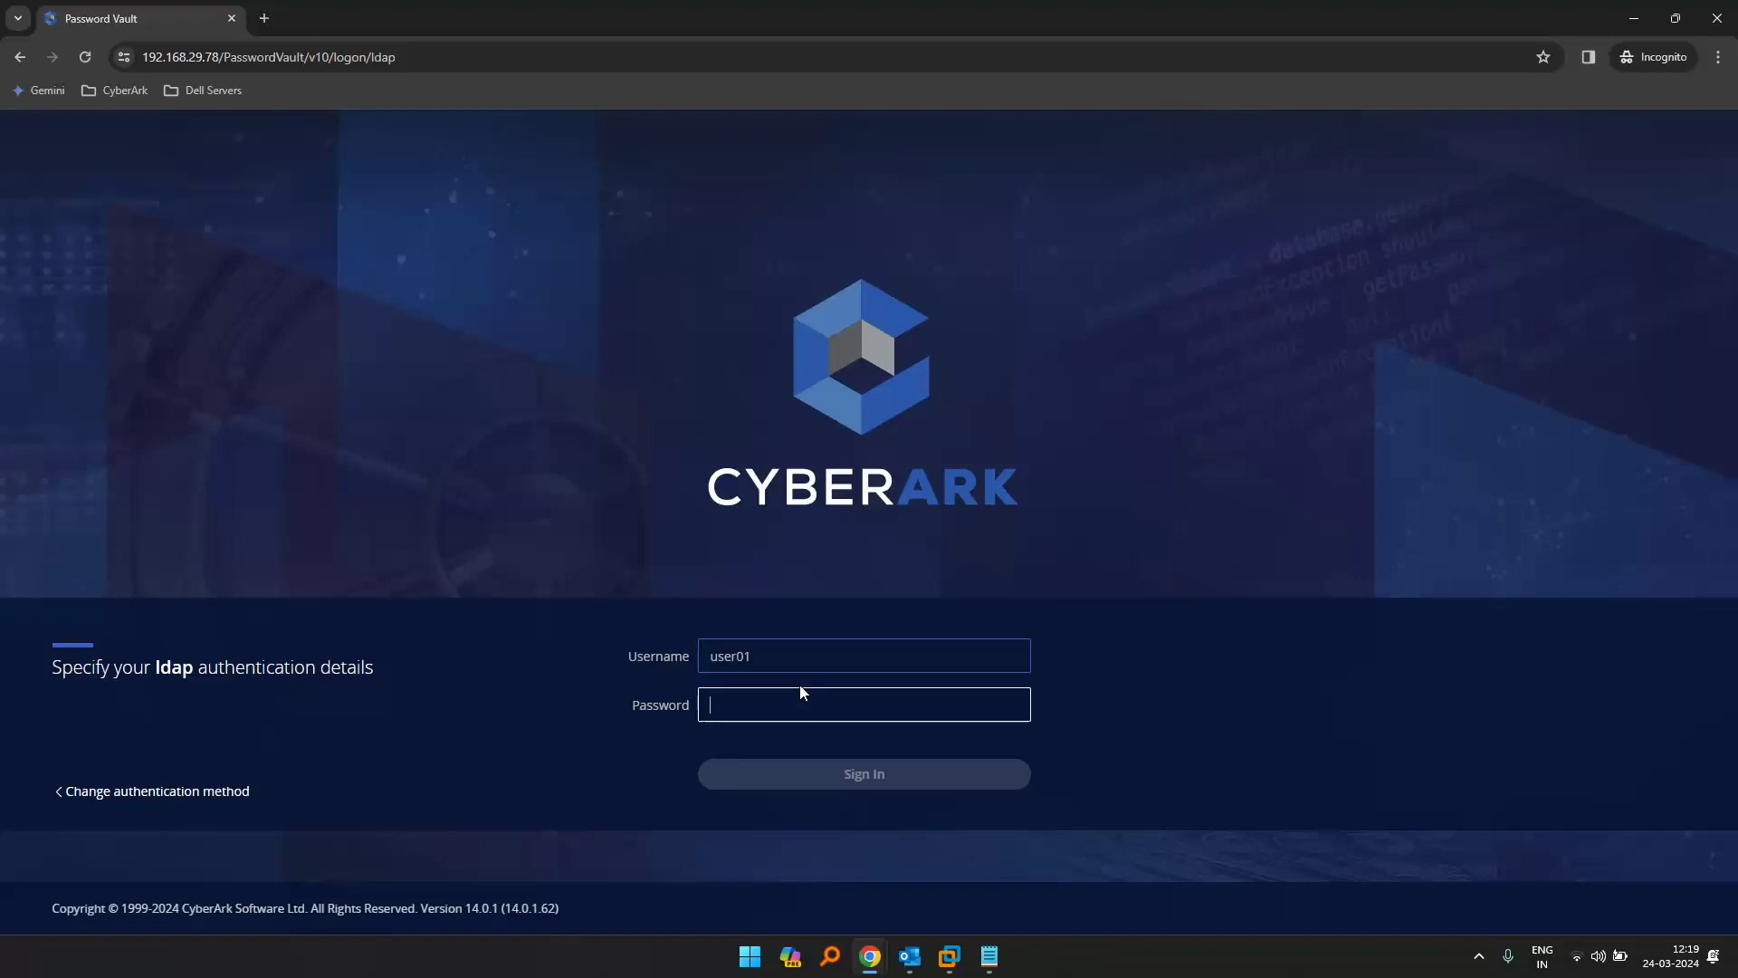
pyautogui.write('•••••••••••')
pyautogui.press('Return')
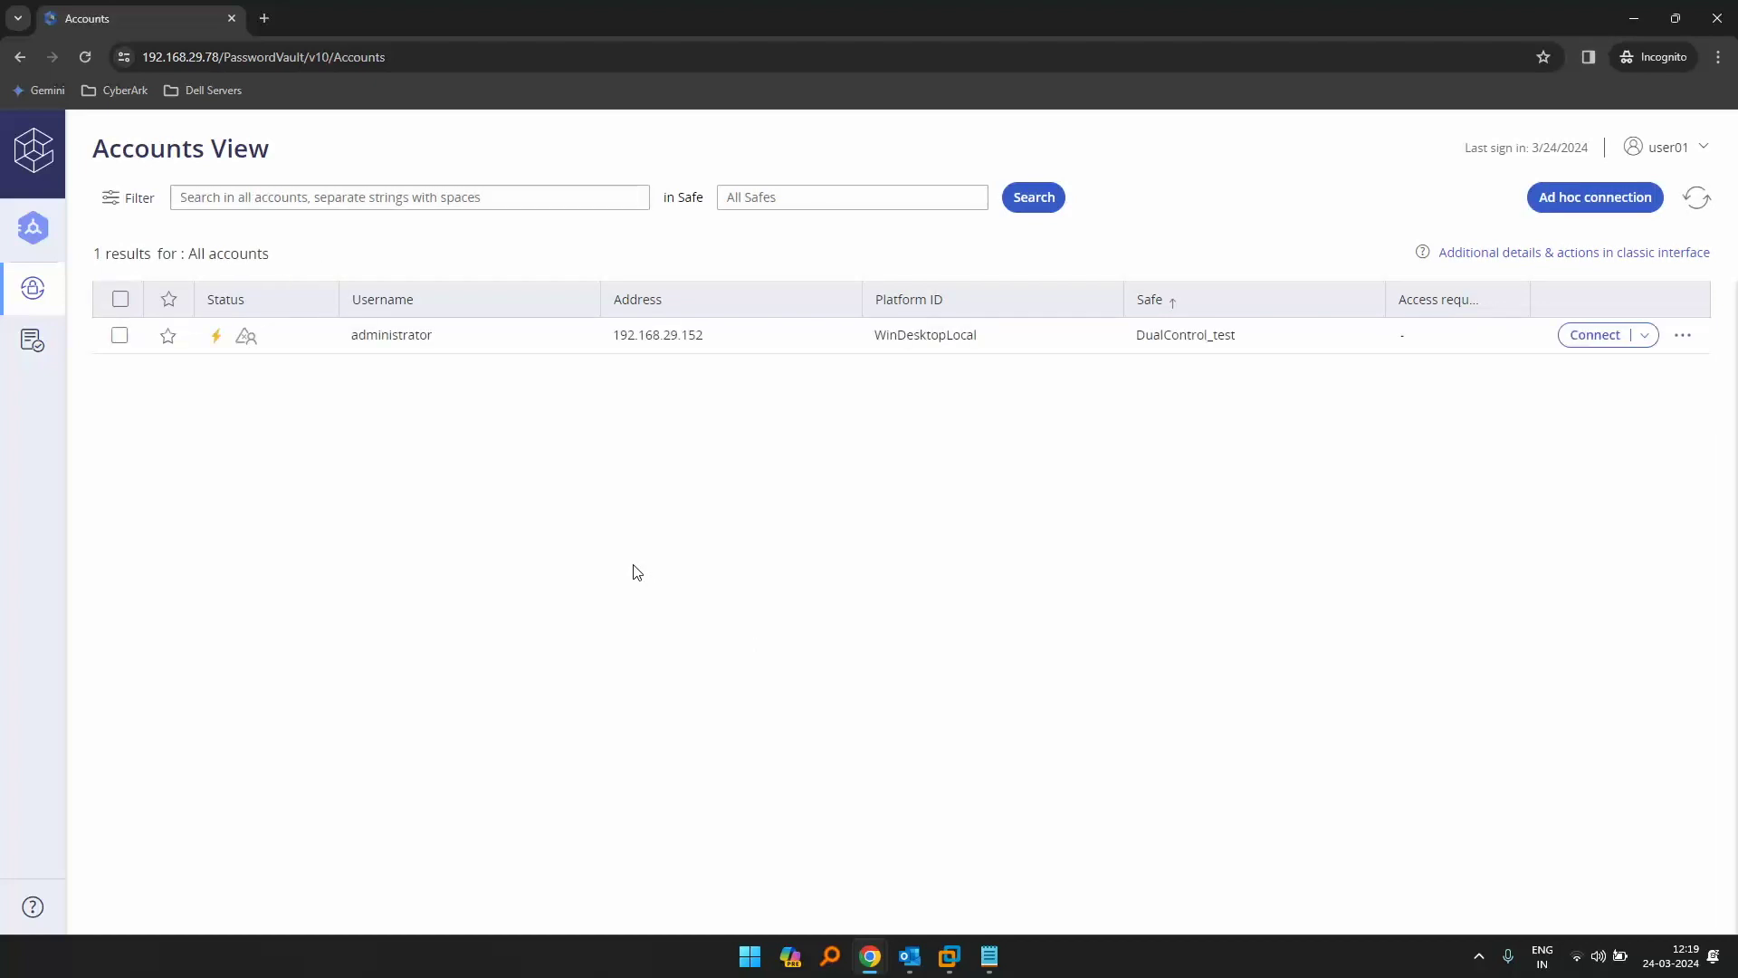
# - Examine the administrator account's details as user01, refresh the accounts list and check the account's additional actions
pyautogui.click(1313, 337)
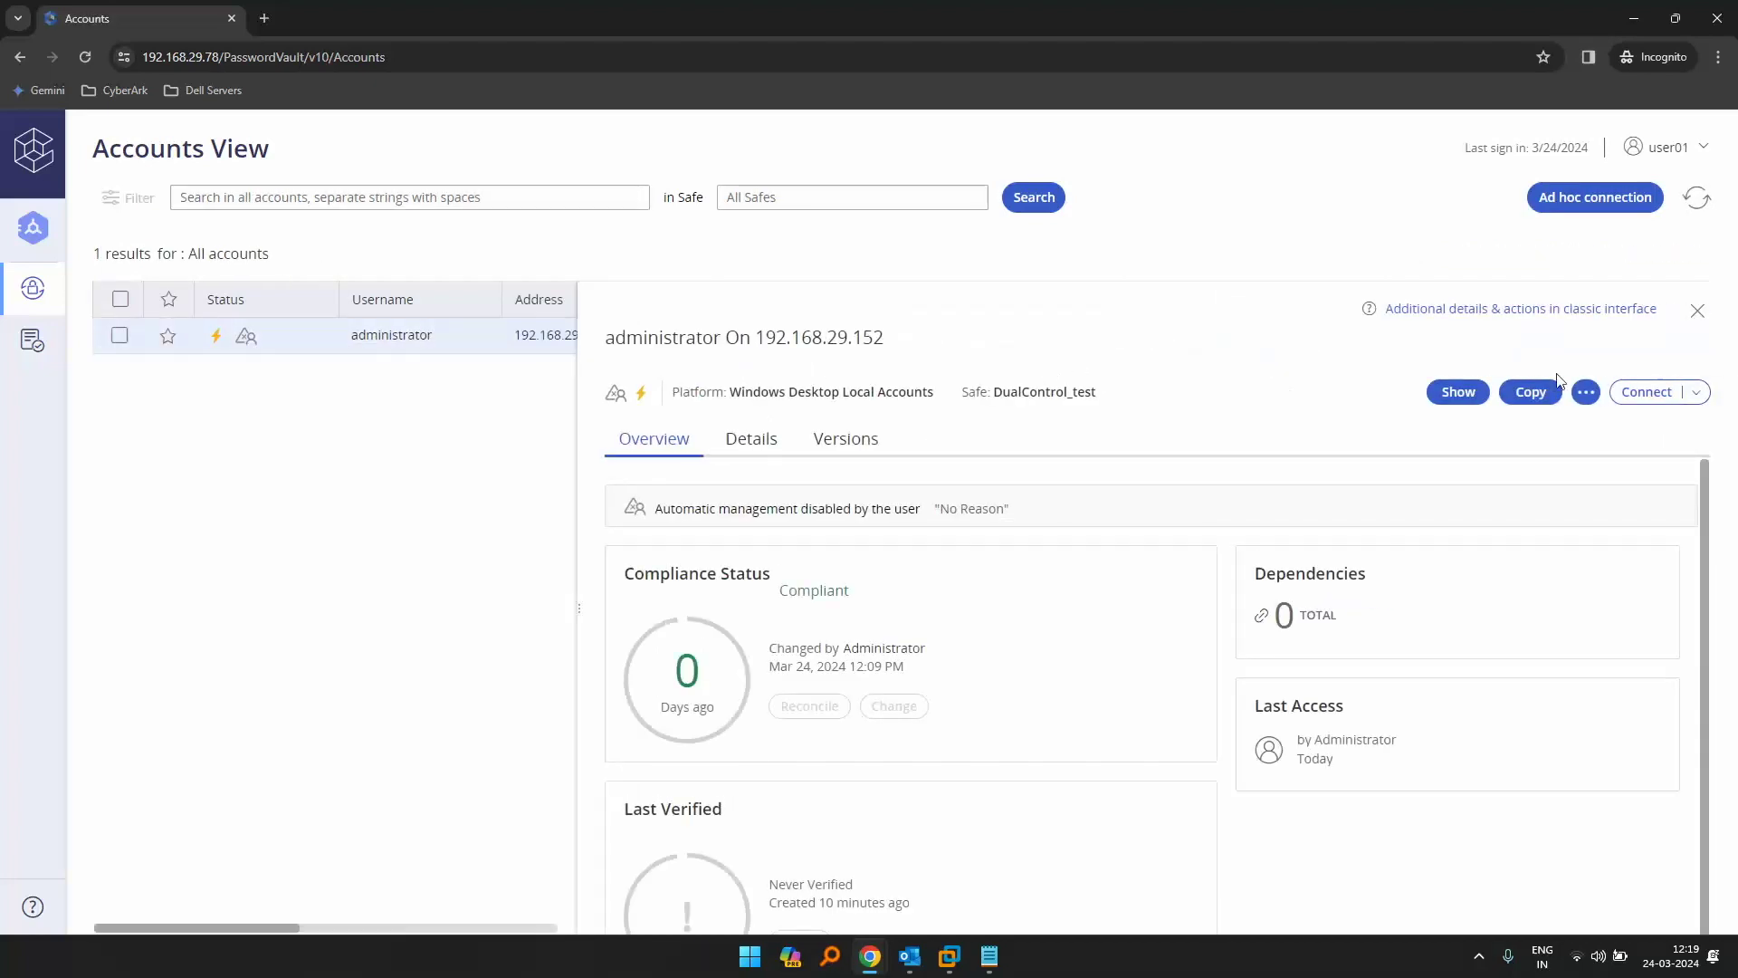
pyautogui.click(1698, 311)
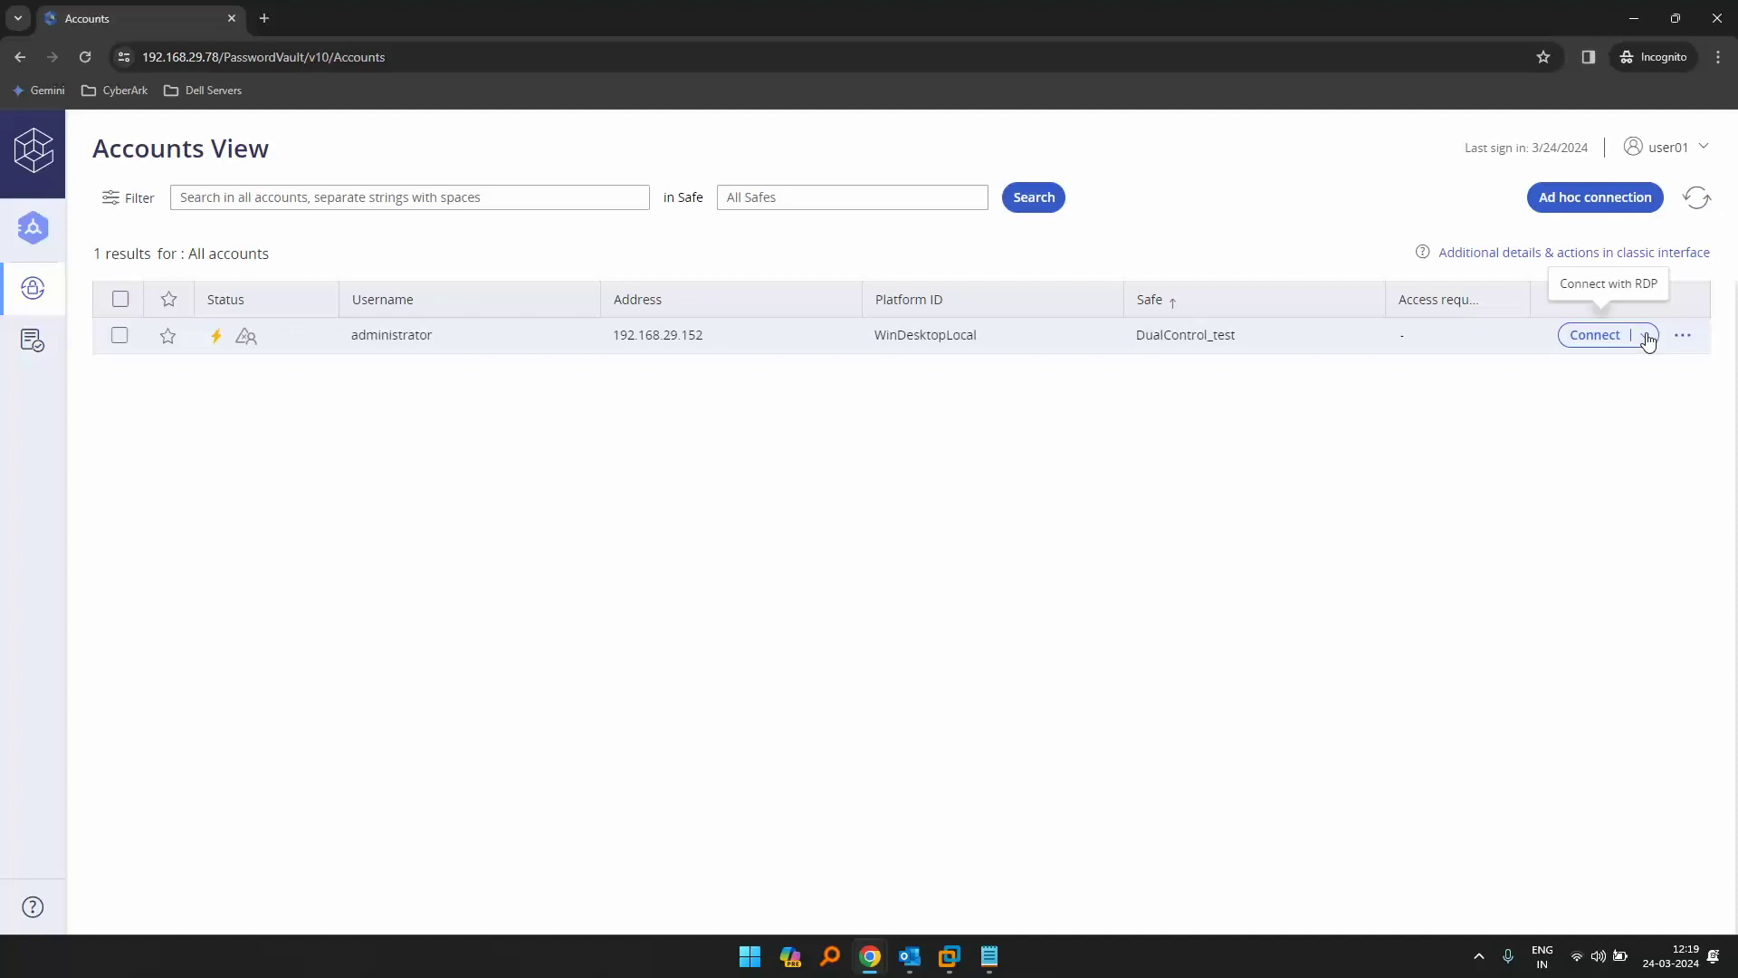
pyautogui.click(1697, 201)
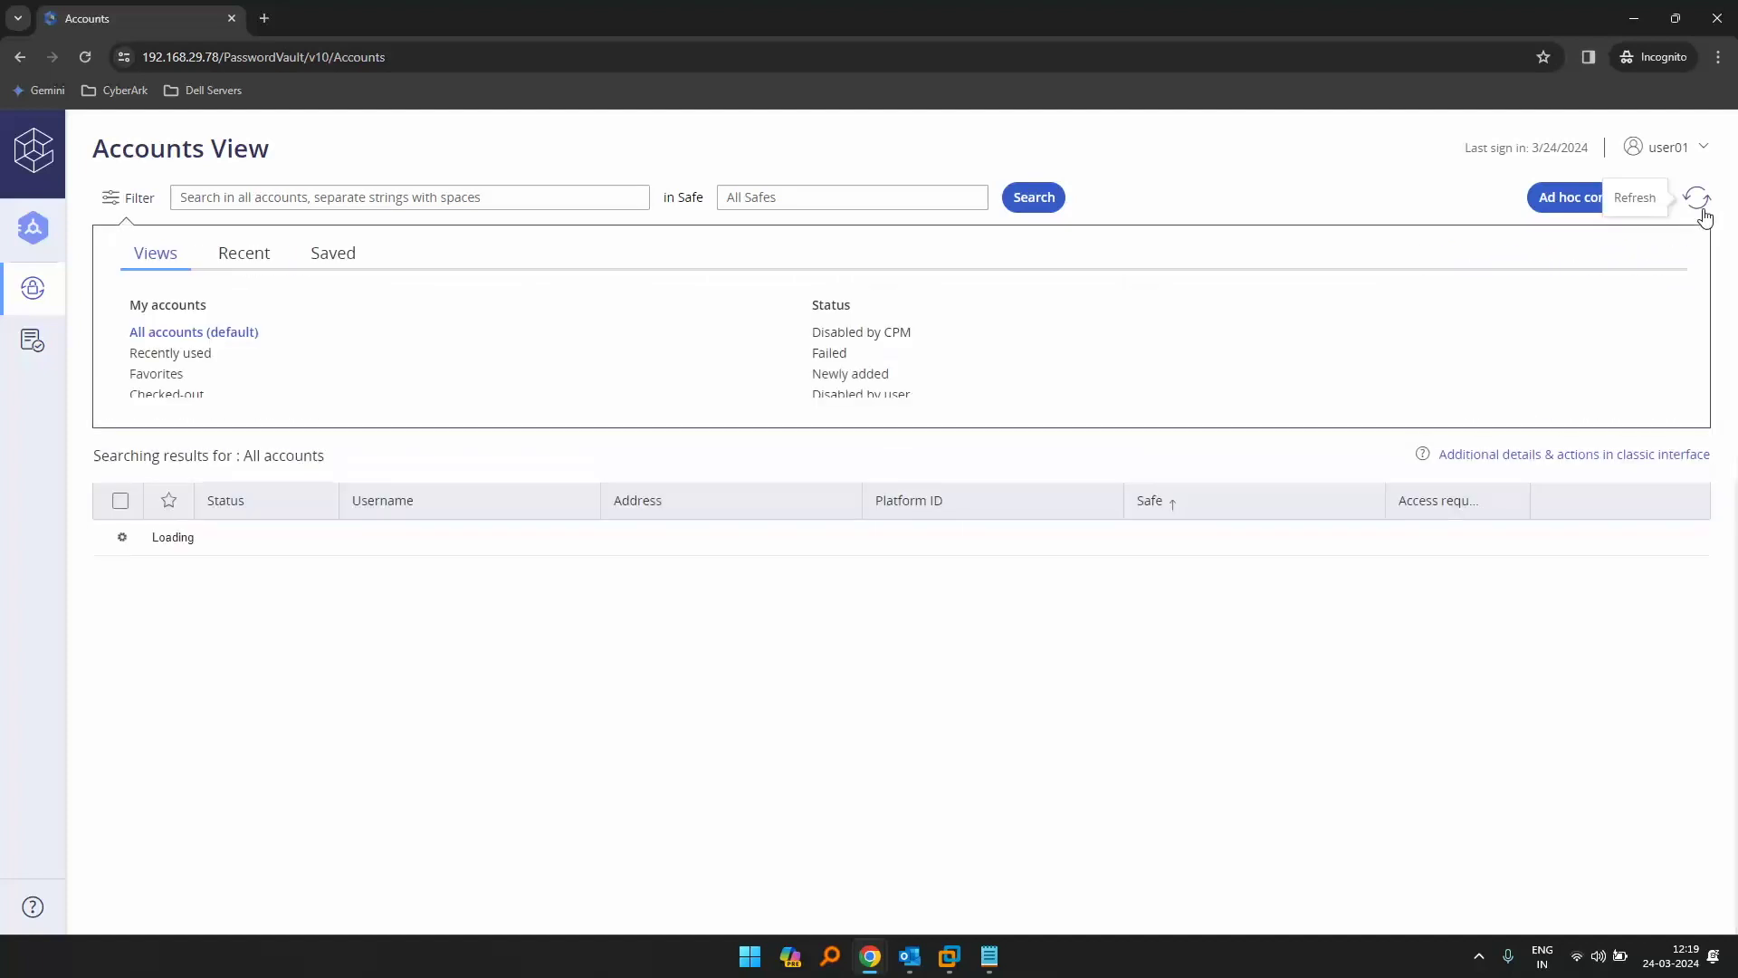
pyautogui.click(141, 201)
pyautogui.click(1683, 335)
pyautogui.click(1527, 423)
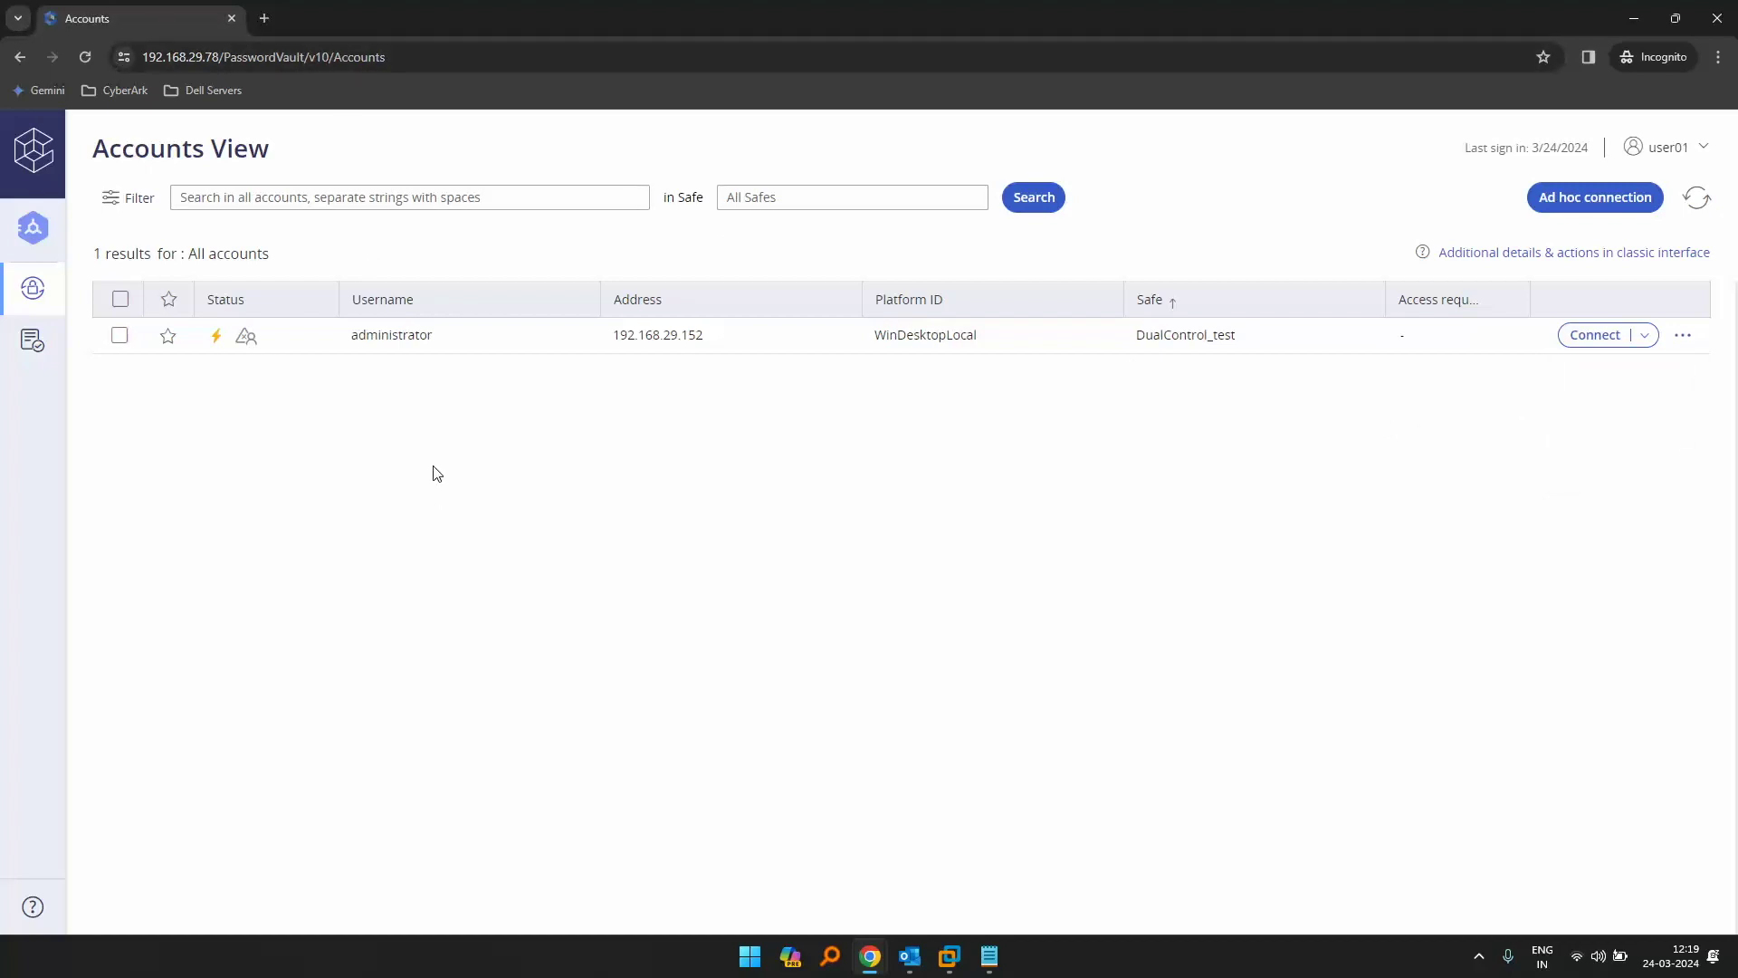
# - Sign user01 out of the Incognito session
pyautogui.click(1699, 143)
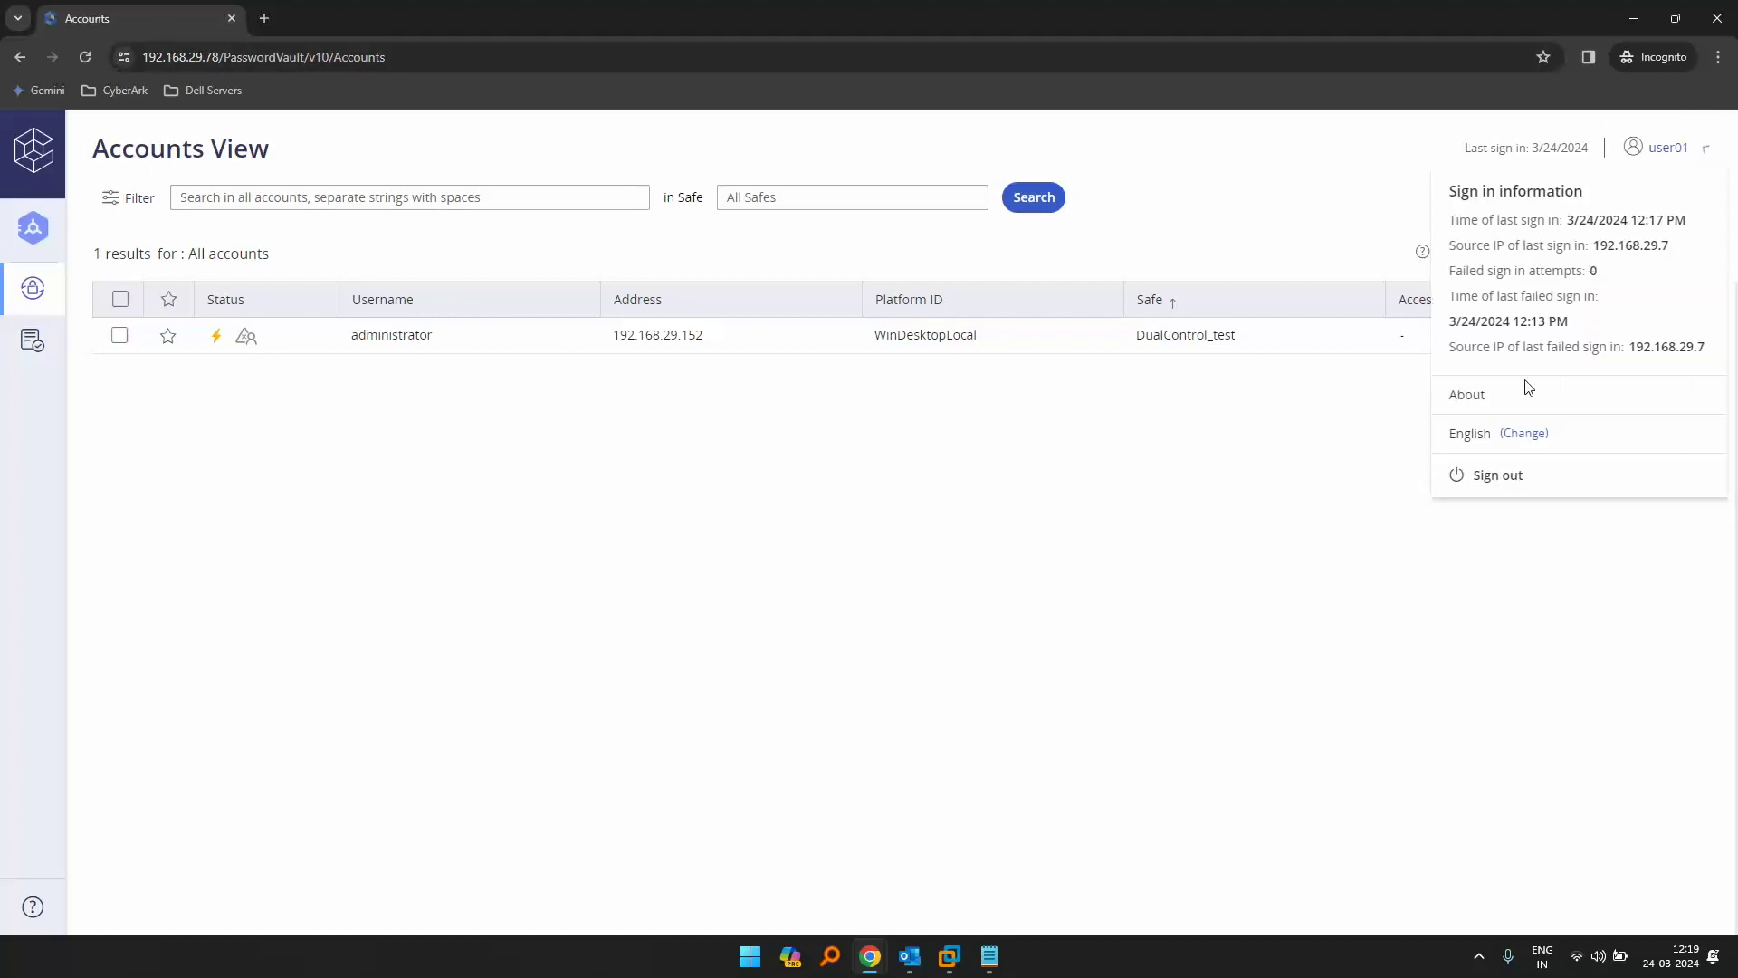
pyautogui.click(1493, 480)
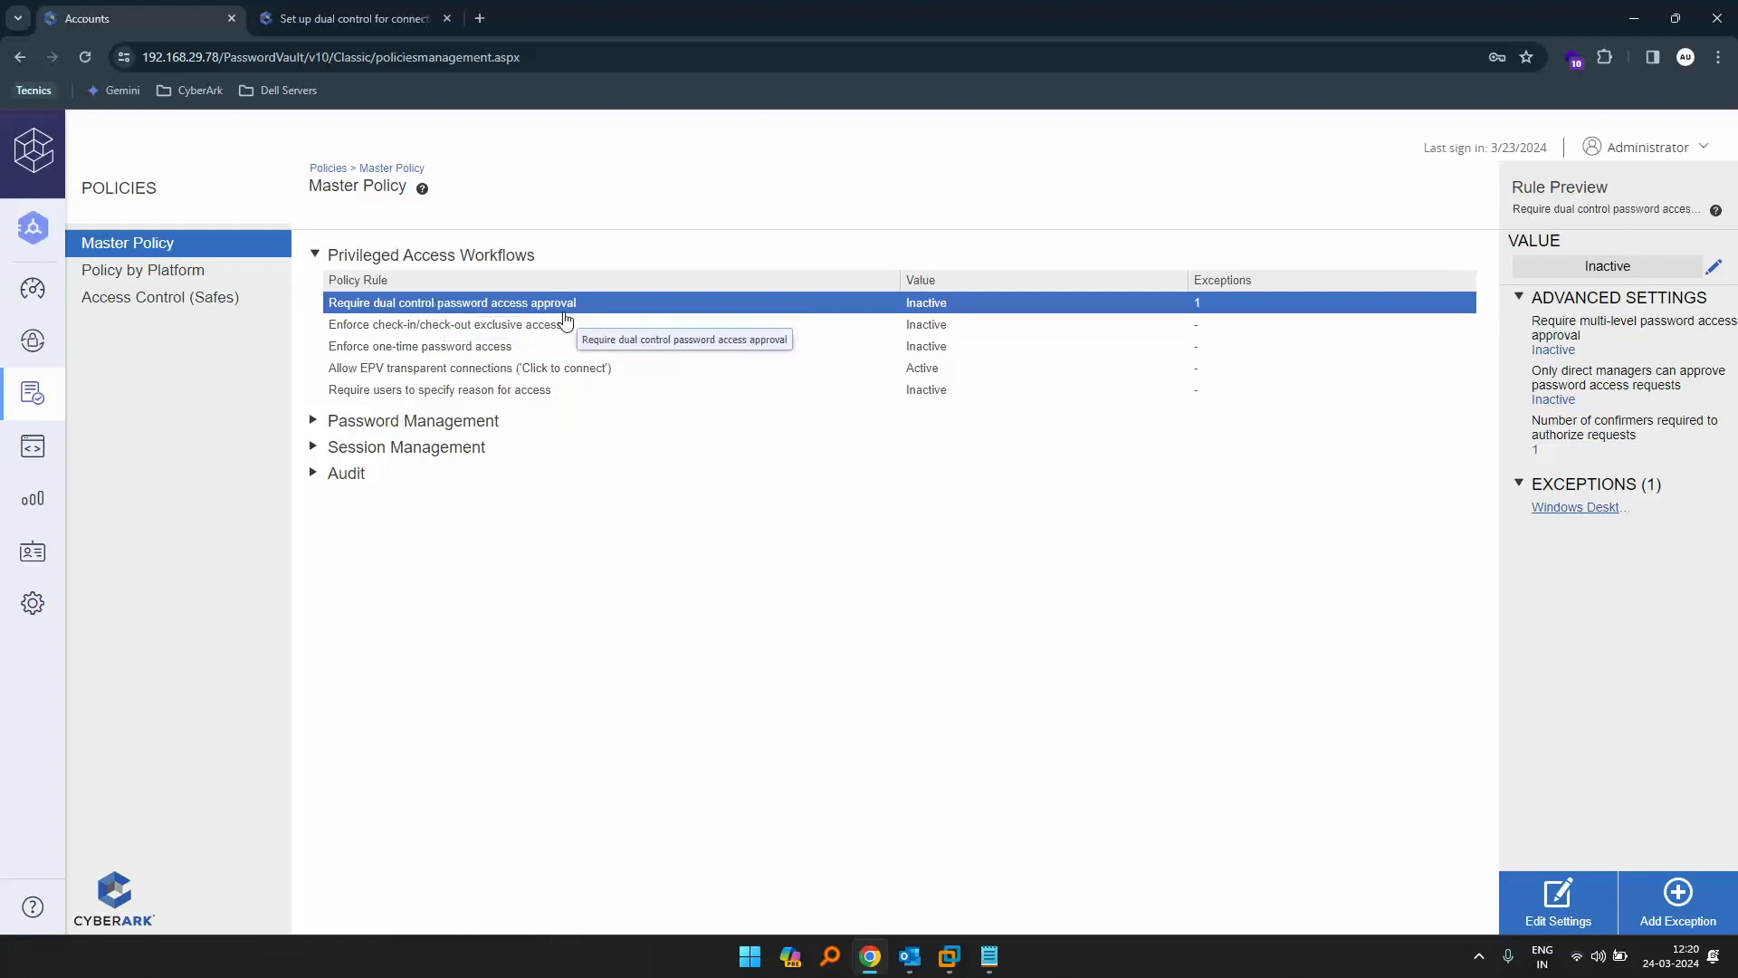
# - In the Windows Desktop Local Accounts dual control exception, set Require multi-level password access approval to Active, then save and close the exception
pyautogui.click(1573, 508)
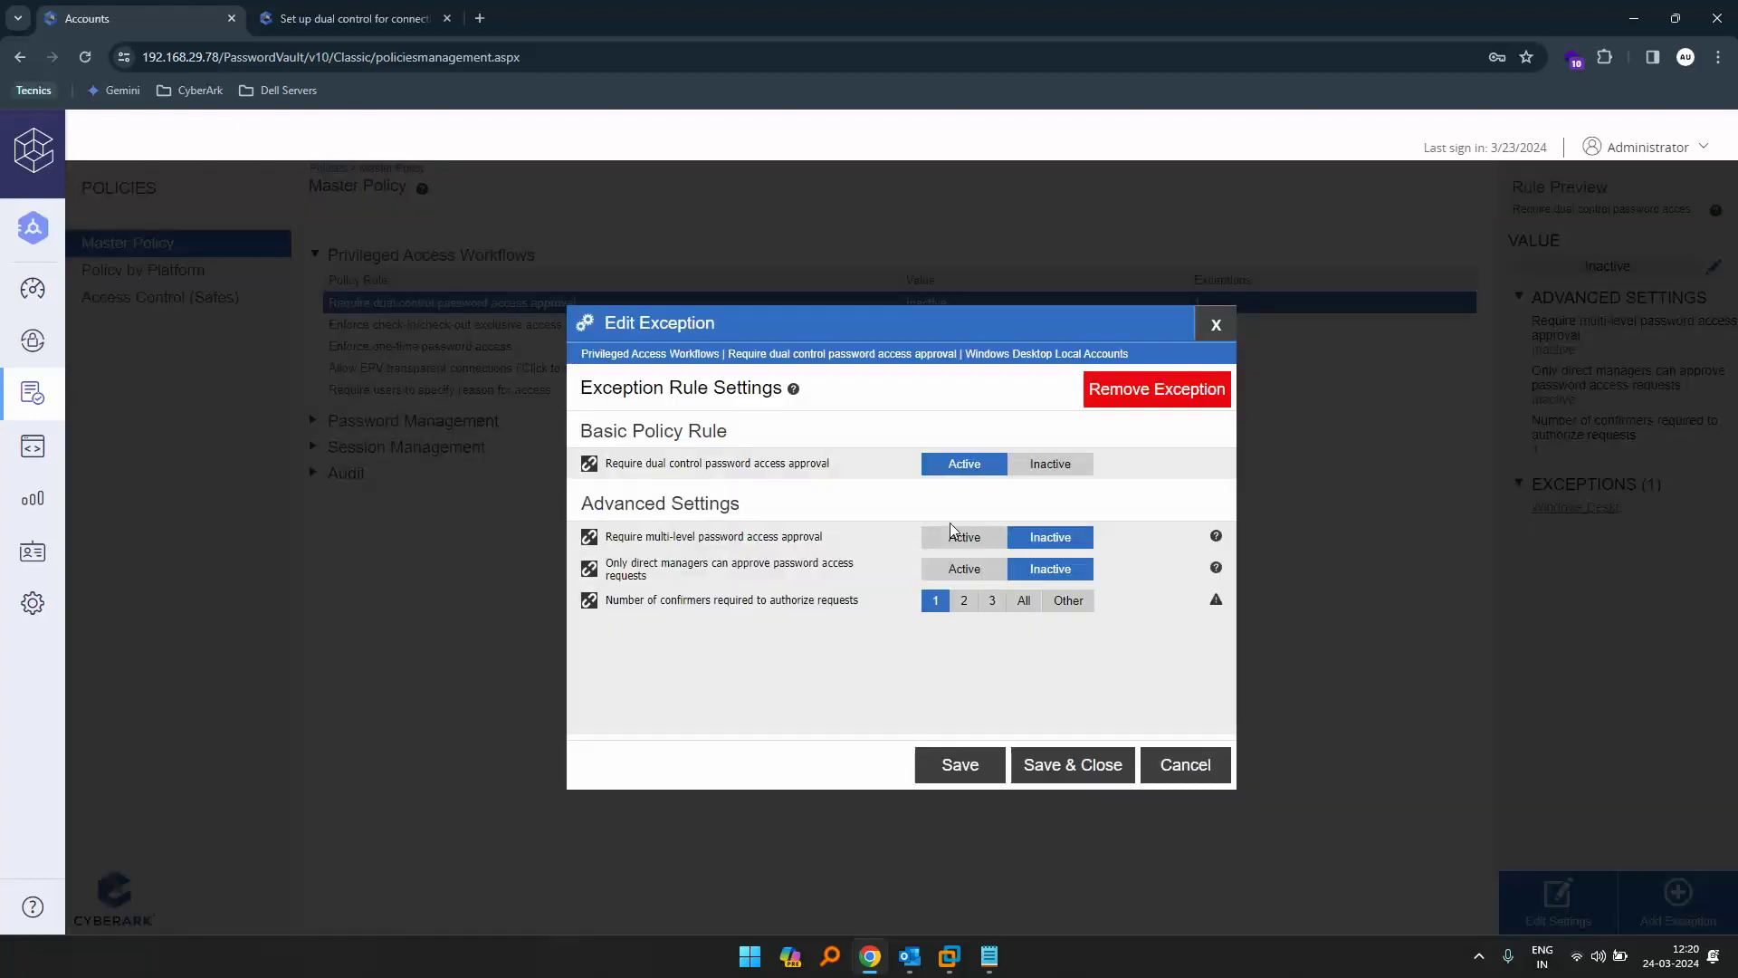
pyautogui.moveTo(653, 537); pyautogui.dragTo(815, 534)
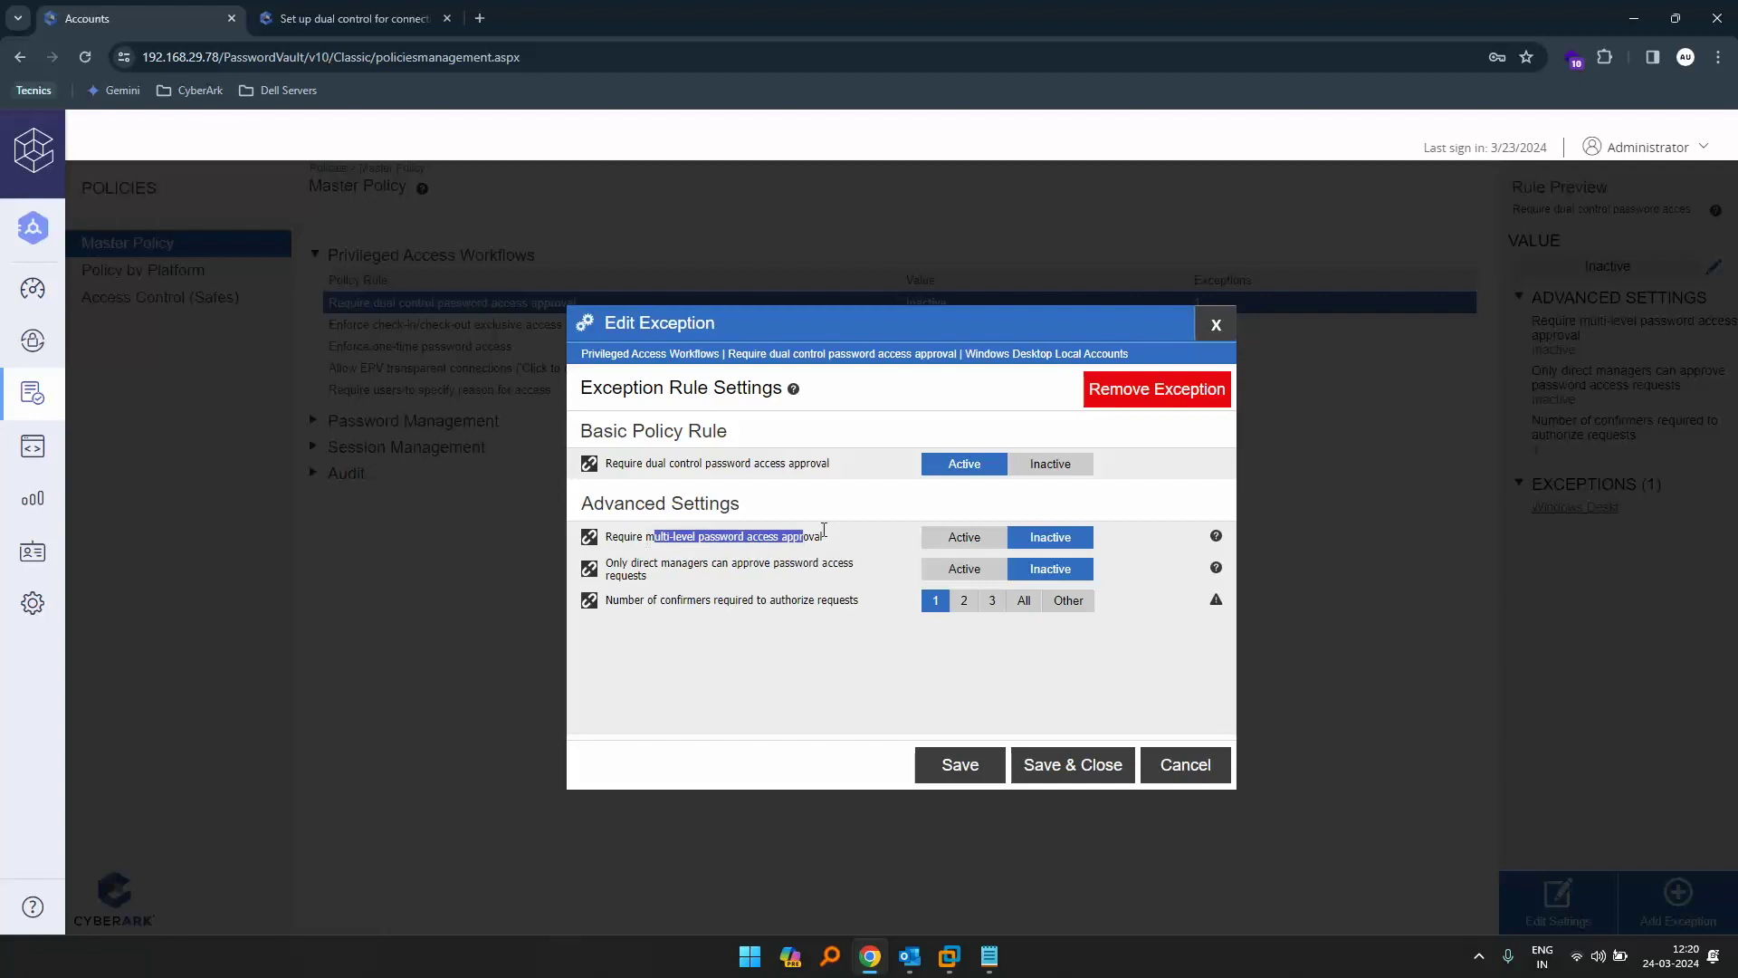
pyautogui.click(721, 547)
pyautogui.click(965, 540)
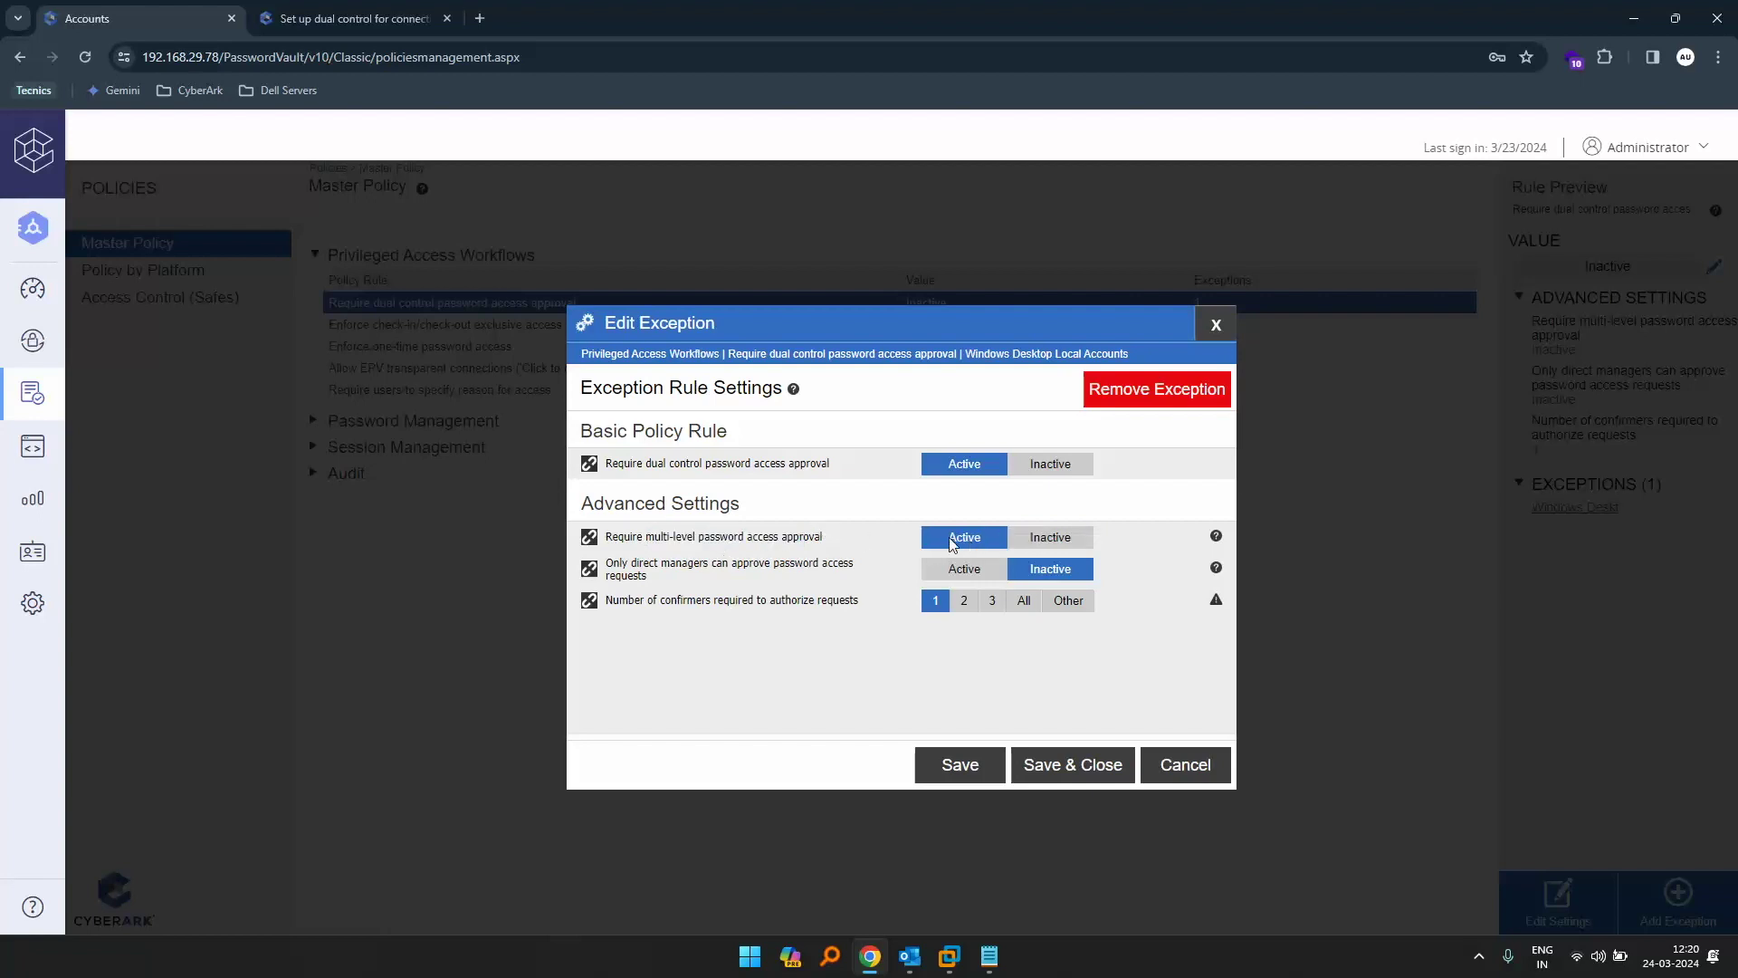
pyautogui.moveTo(605, 601); pyautogui.dragTo(856, 602)
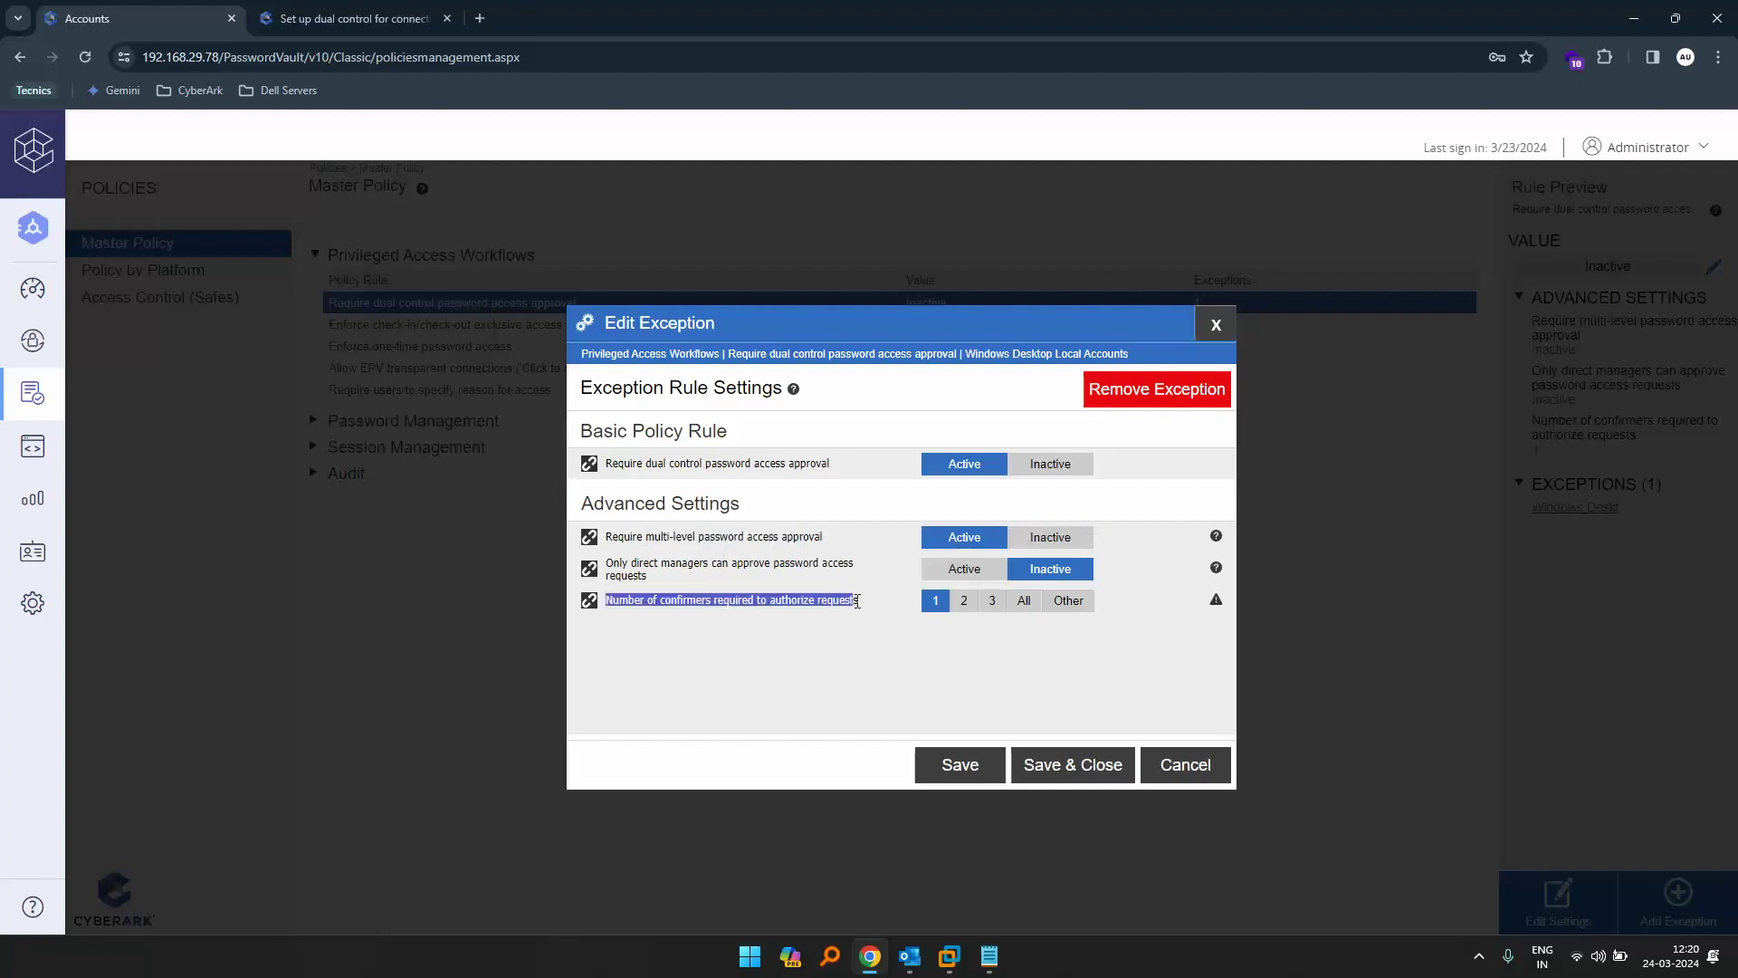
pyautogui.click(821, 631)
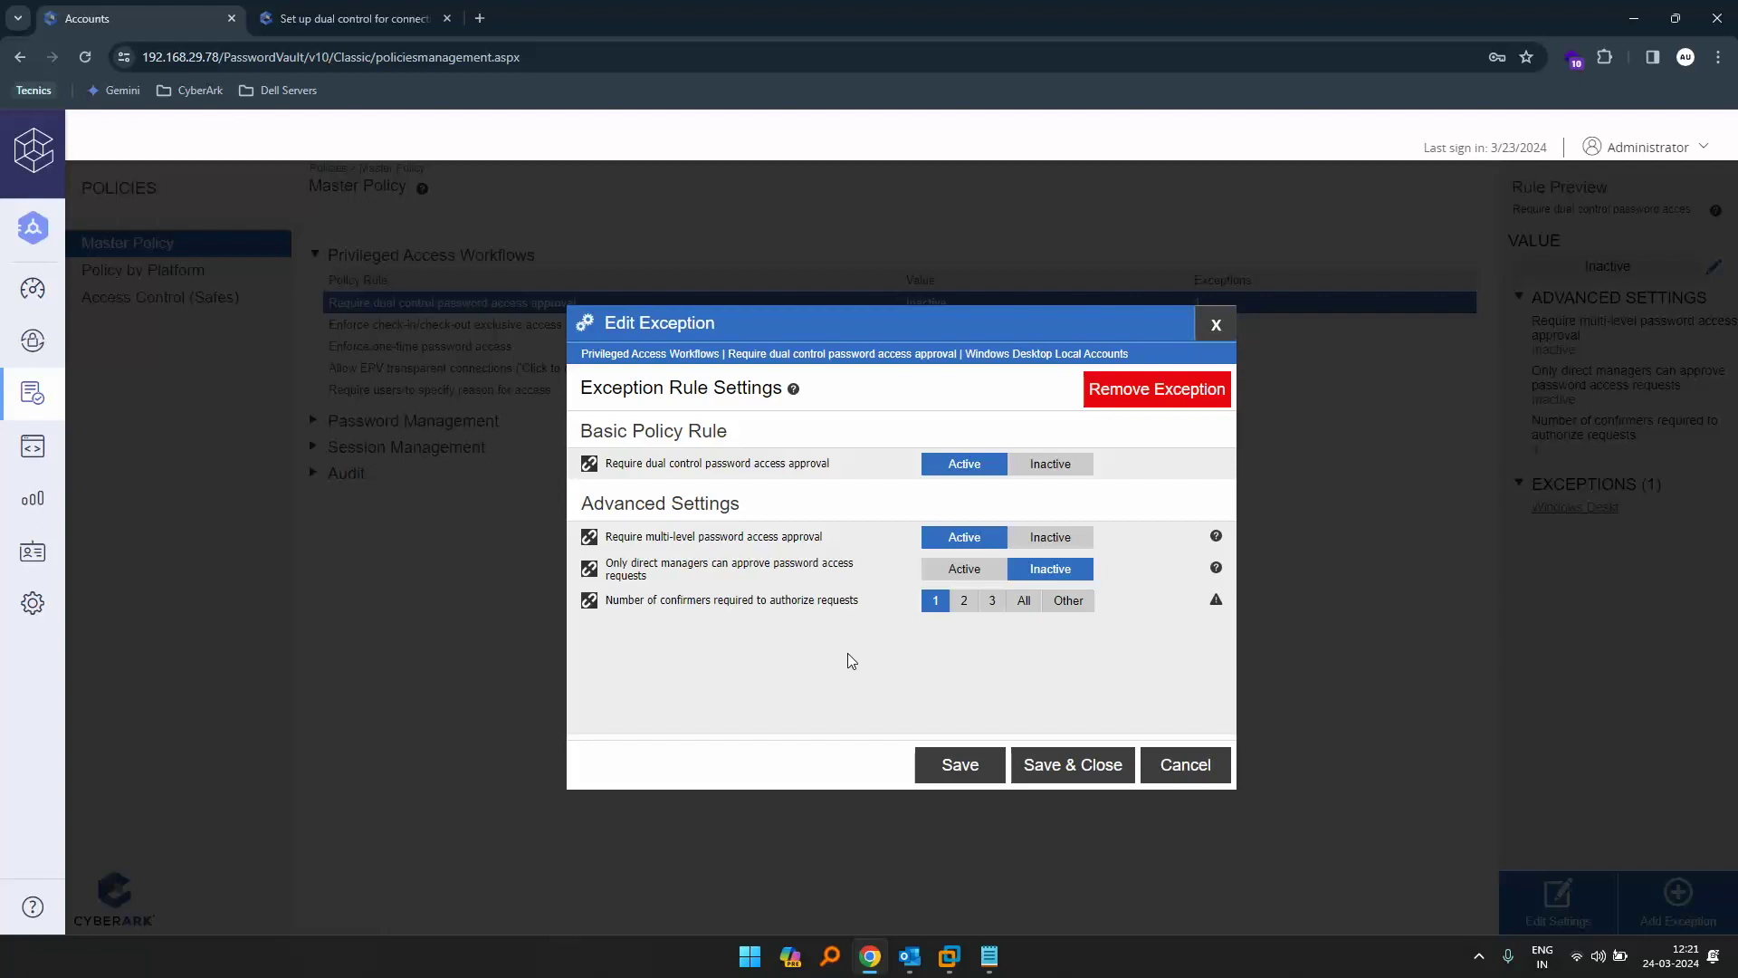
pyautogui.click(1087, 765)
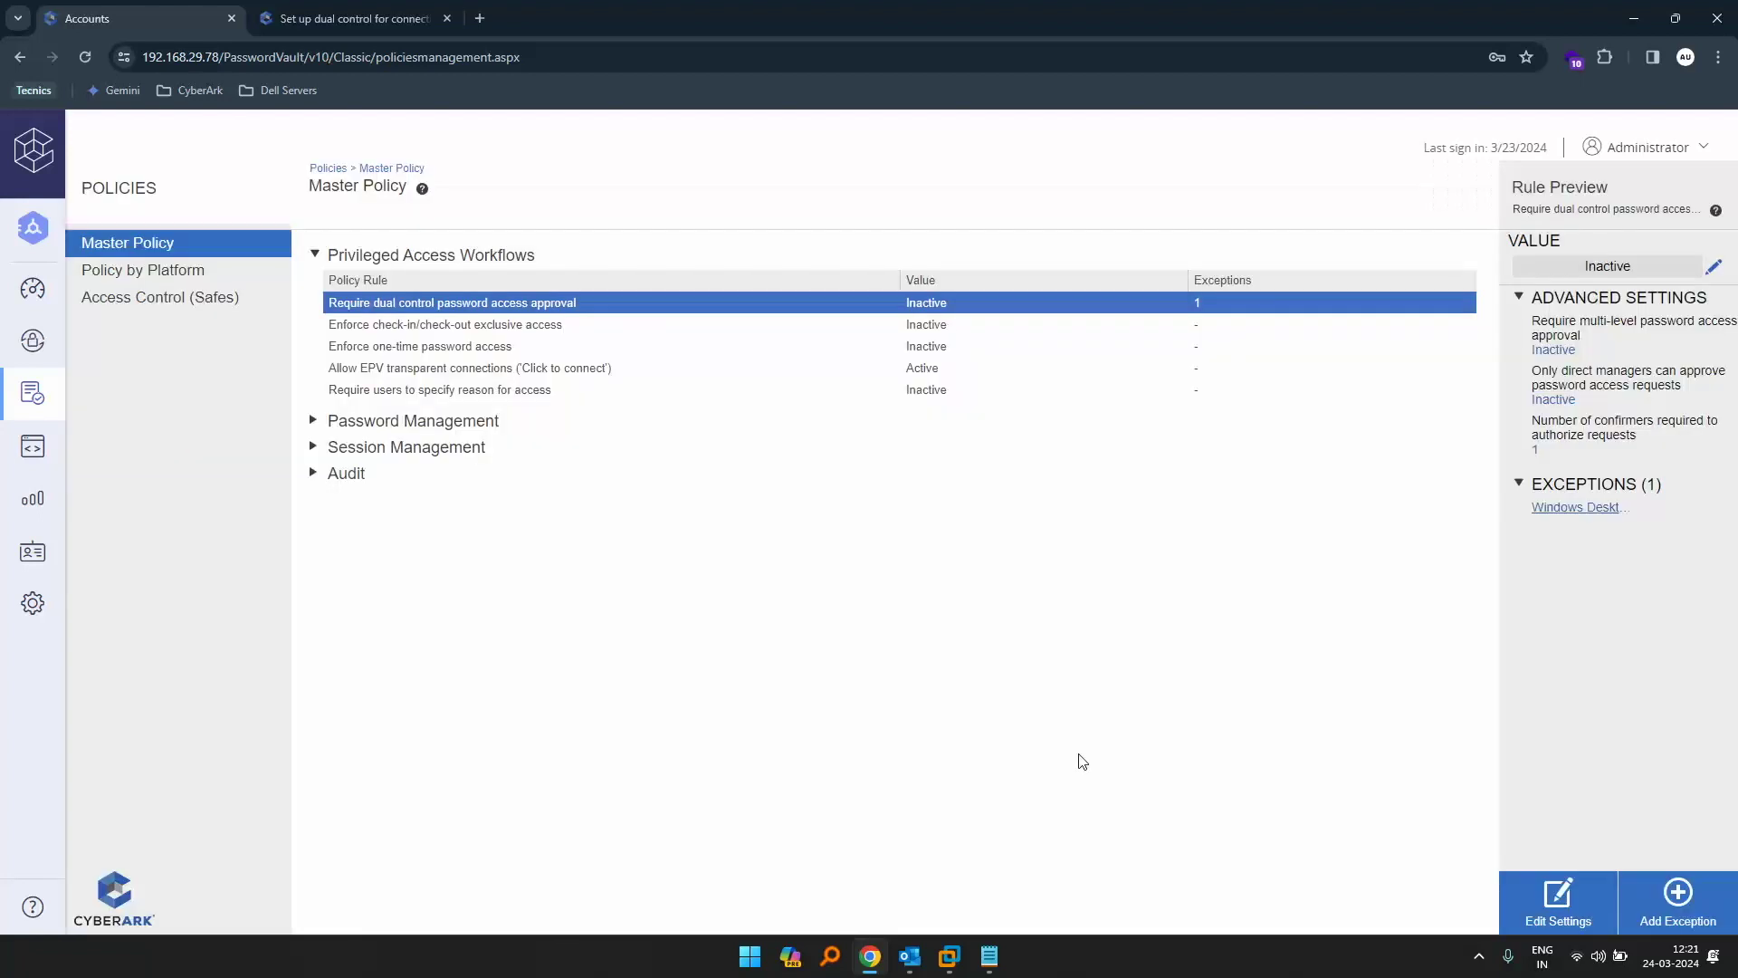
# - Return from the Master Policy to the list of Safes
pyautogui.moveTo(42, 400)
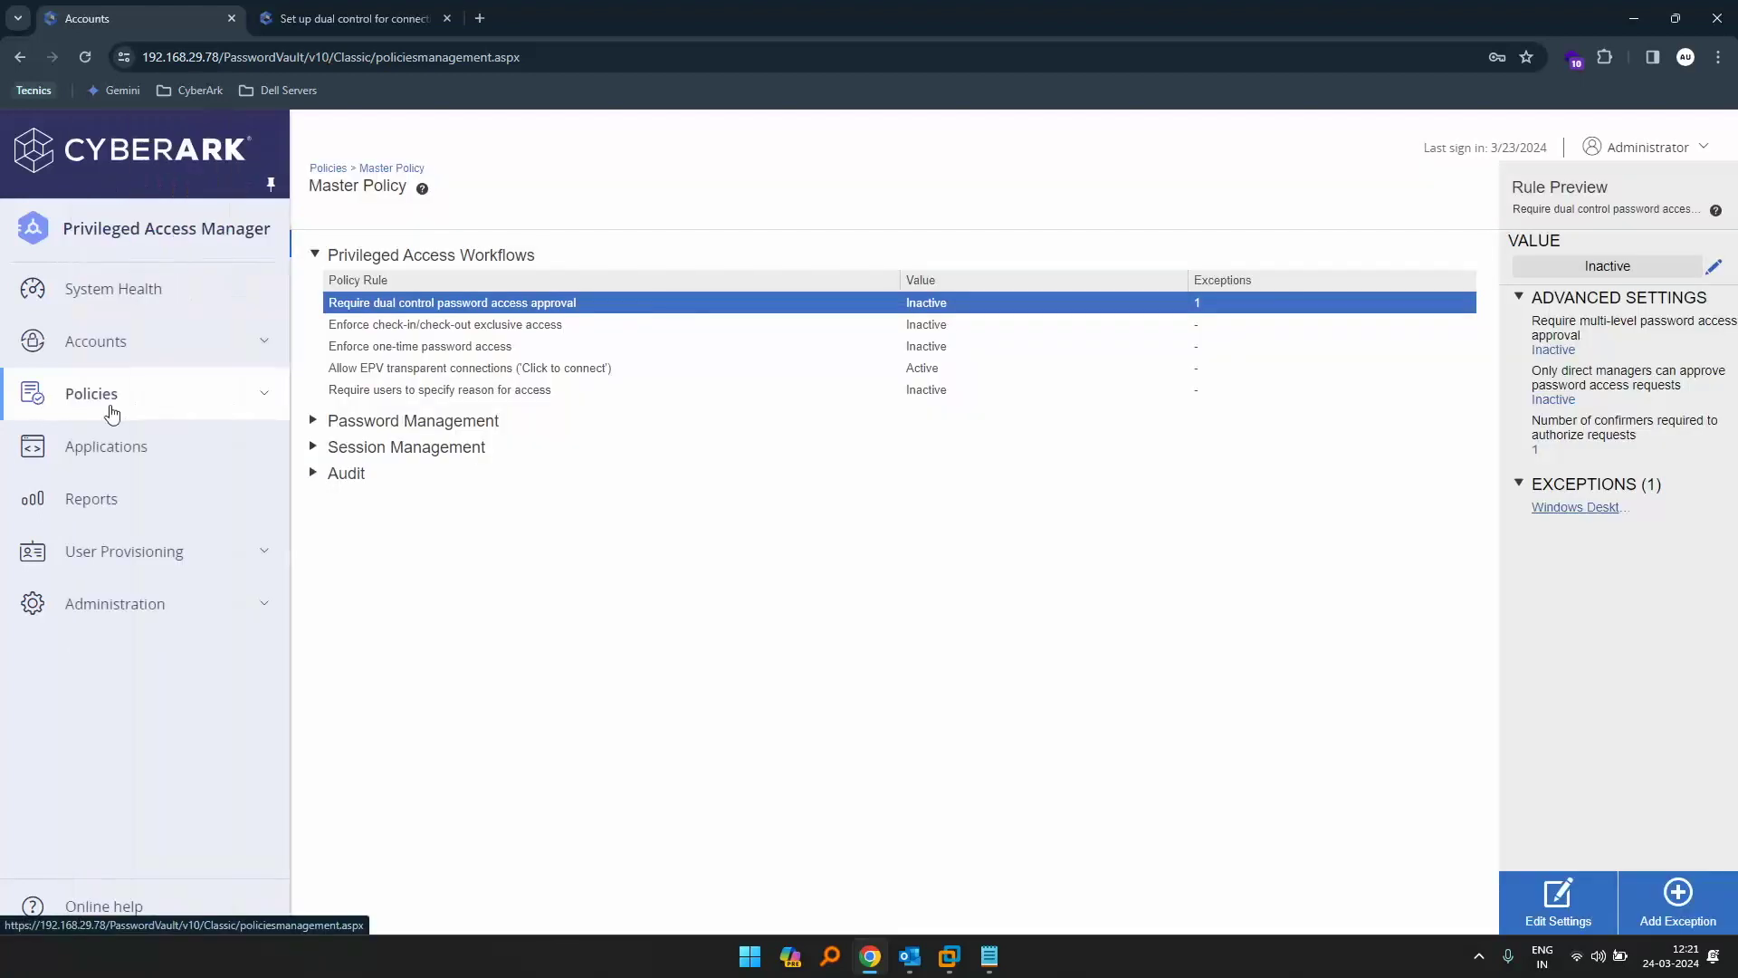
pyautogui.click(264, 395)
pyautogui.click(80, 470)
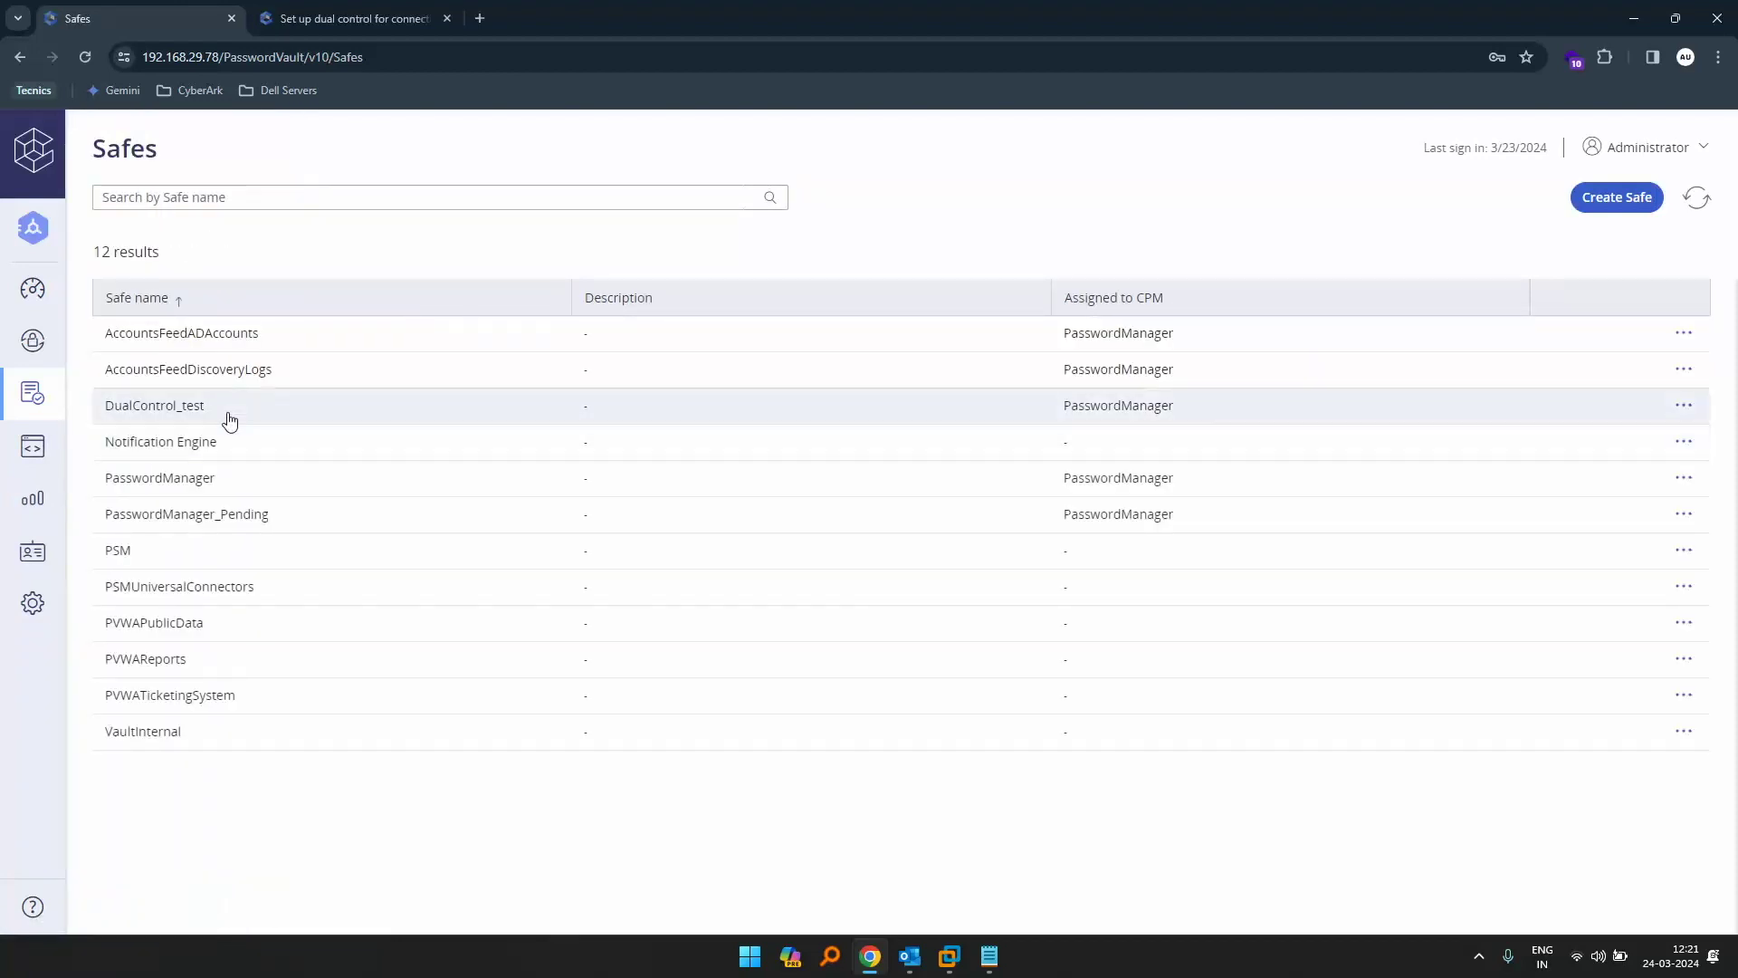
# - Remove the app_grp group from the members of the DualControl_test Safe
pyautogui.click(229, 412)
pyautogui.click(737, 450)
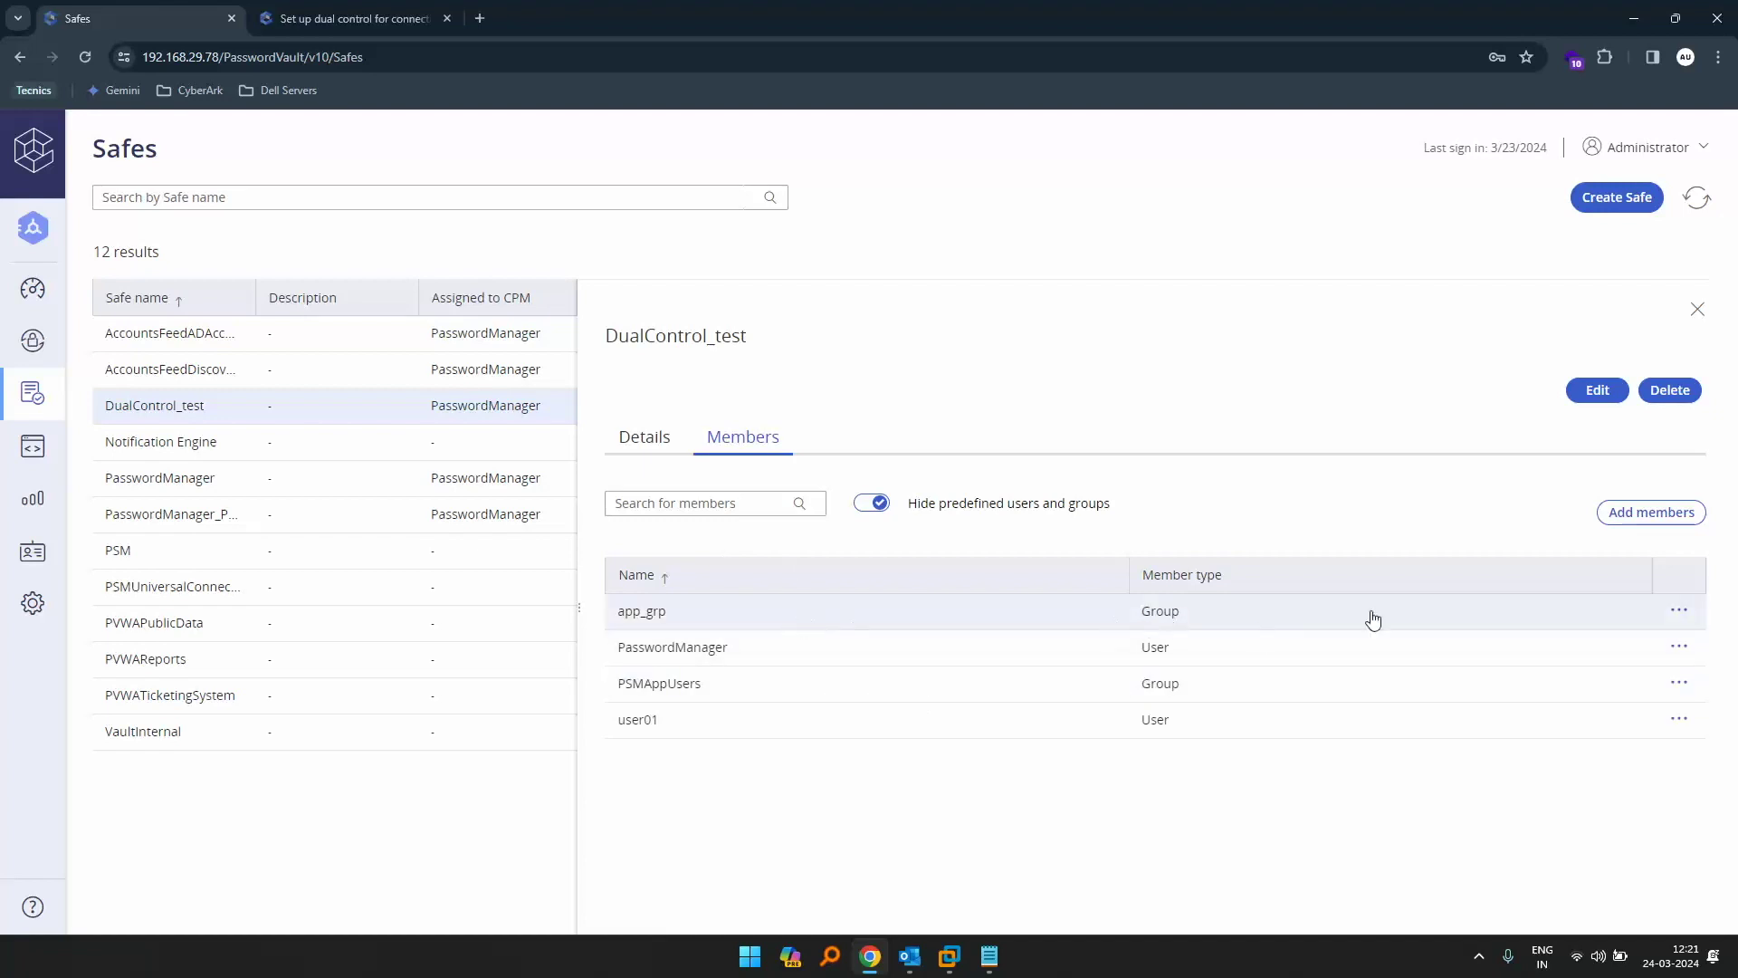
pyautogui.click(1679, 611)
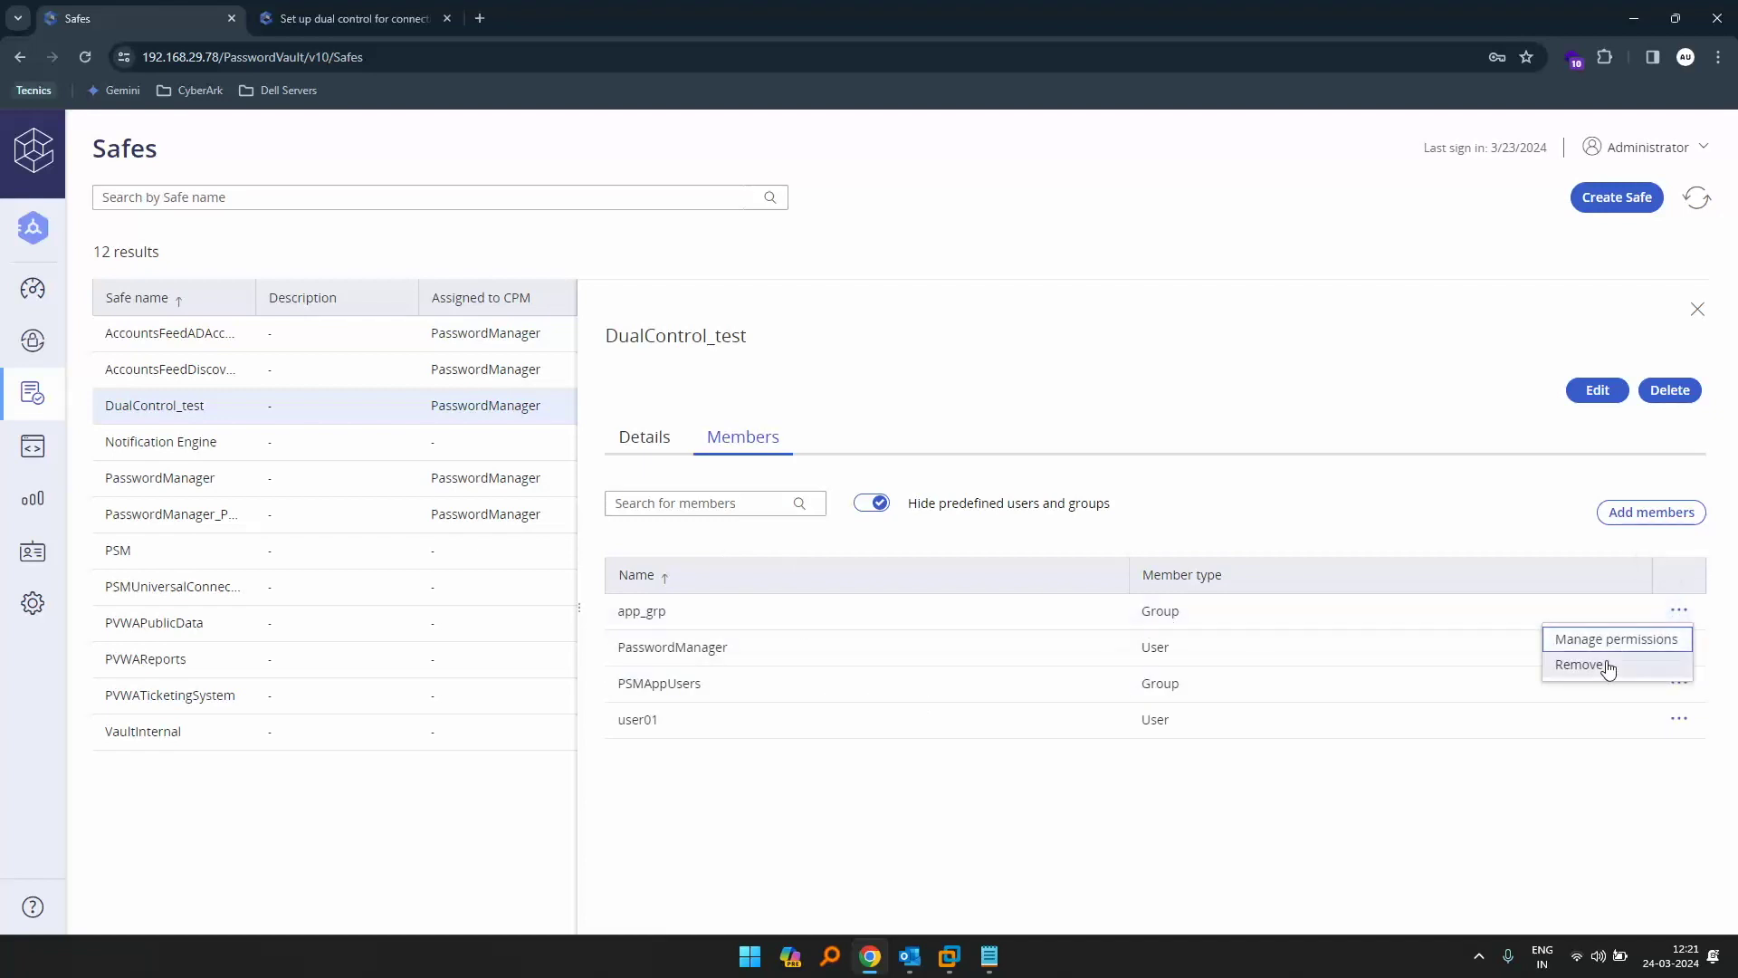
pyautogui.click(1580, 663)
pyautogui.click(1055, 359)
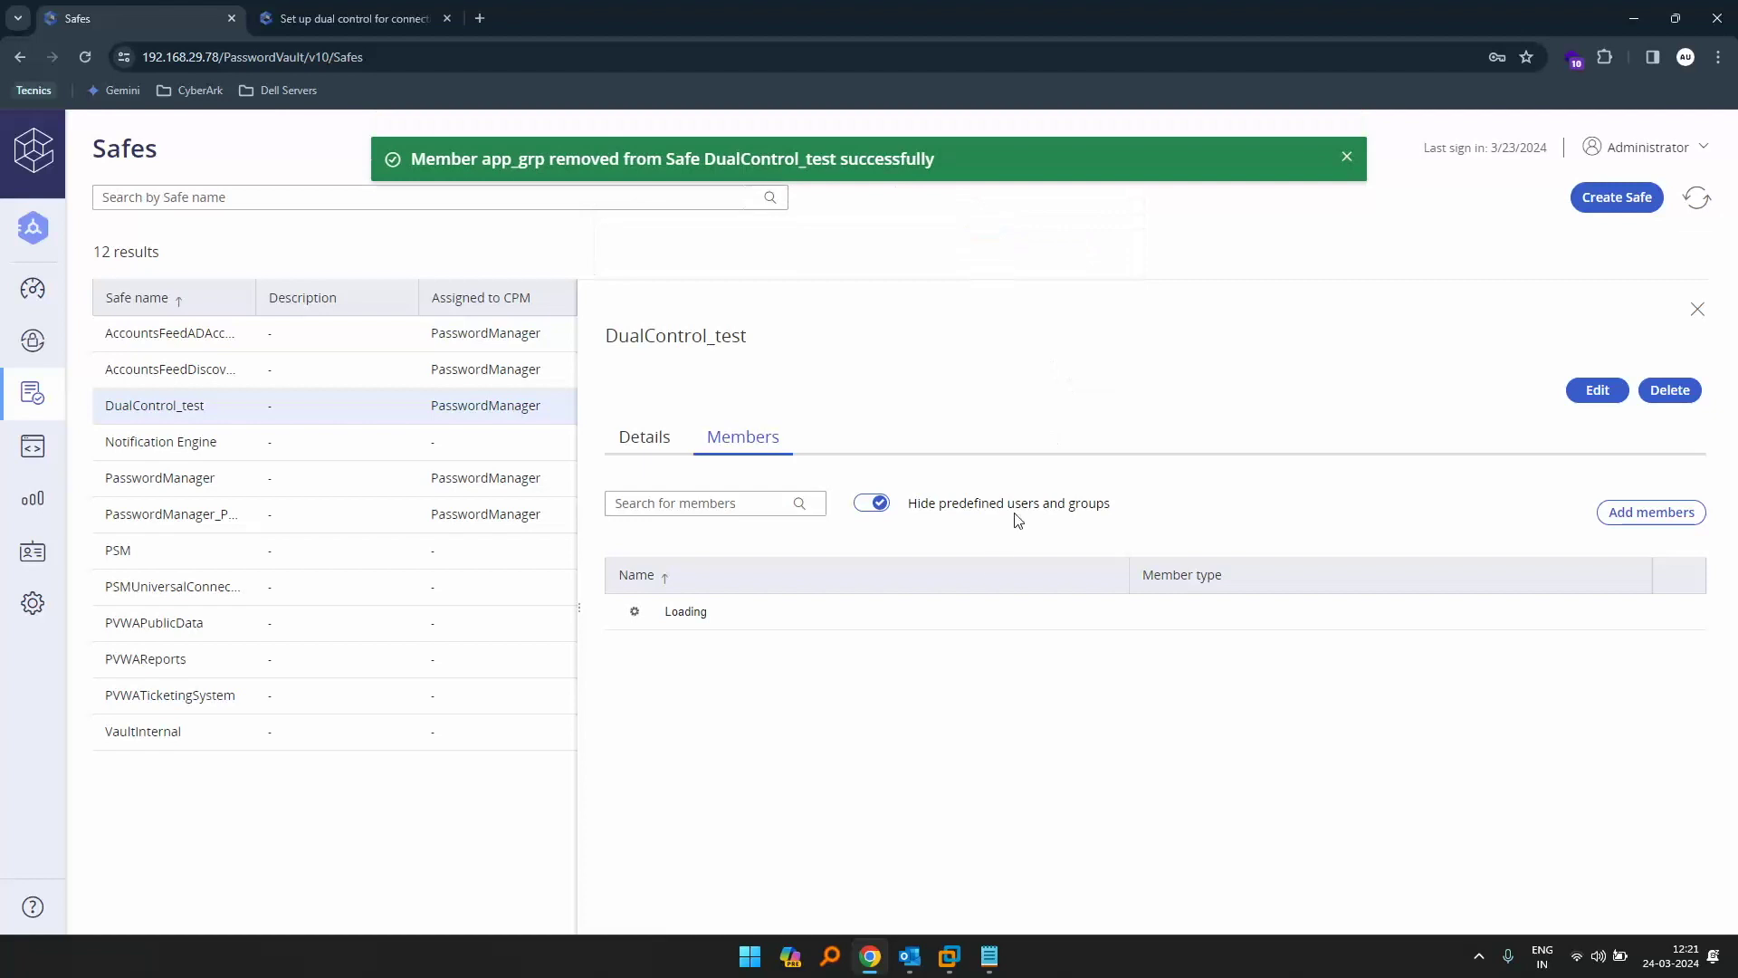
# - Start adding a member to the DualControl_test Safe, selecting user app01 from the cyber.com source and proceeding to permissions
pyautogui.click(1641, 514)
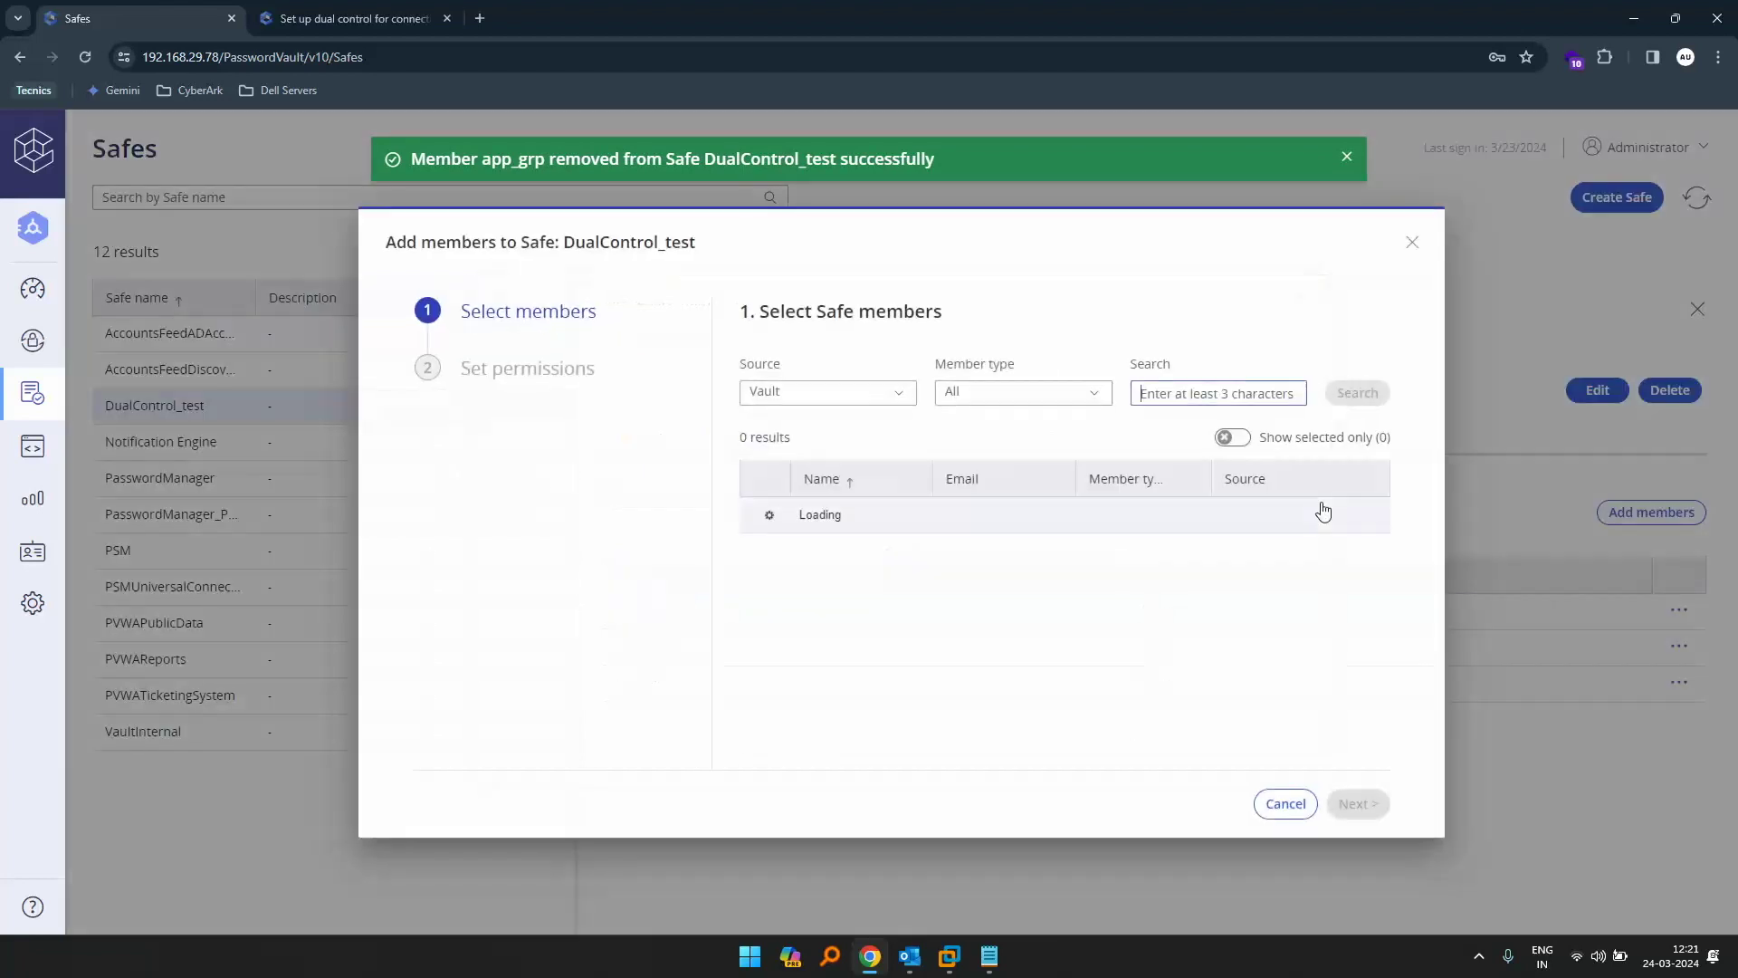
pyautogui.click(903, 405)
pyautogui.click(905, 444)
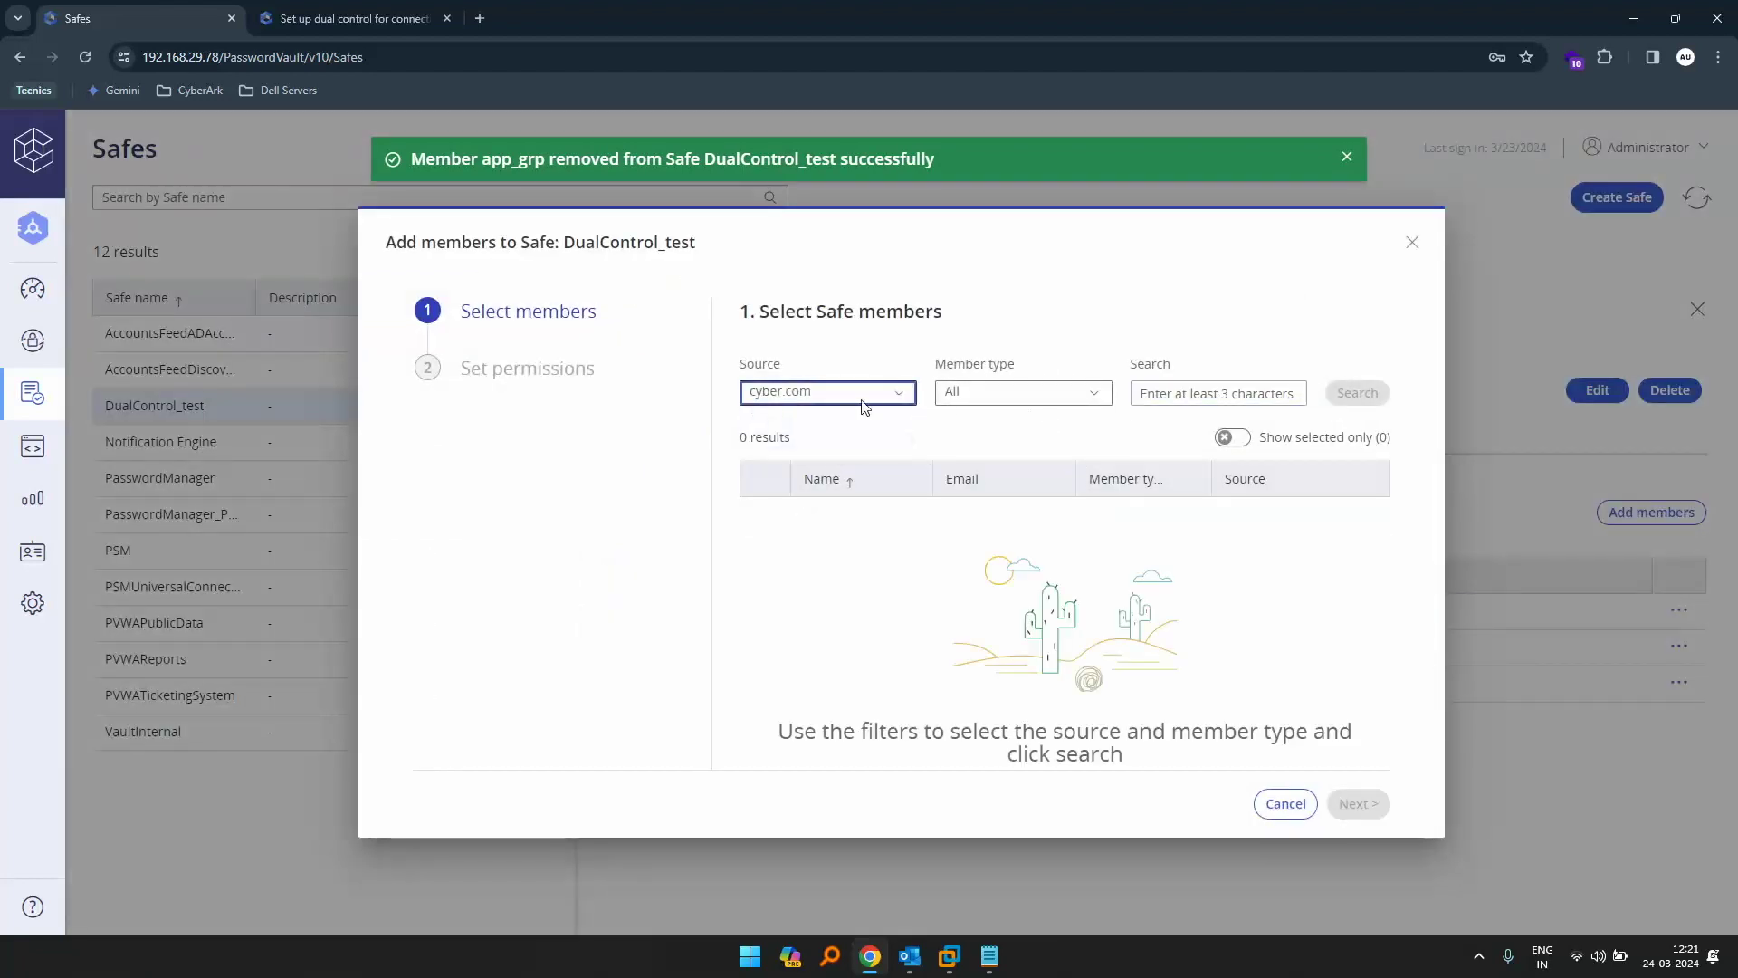
pyautogui.click(1174, 392)
pyautogui.write('app01')
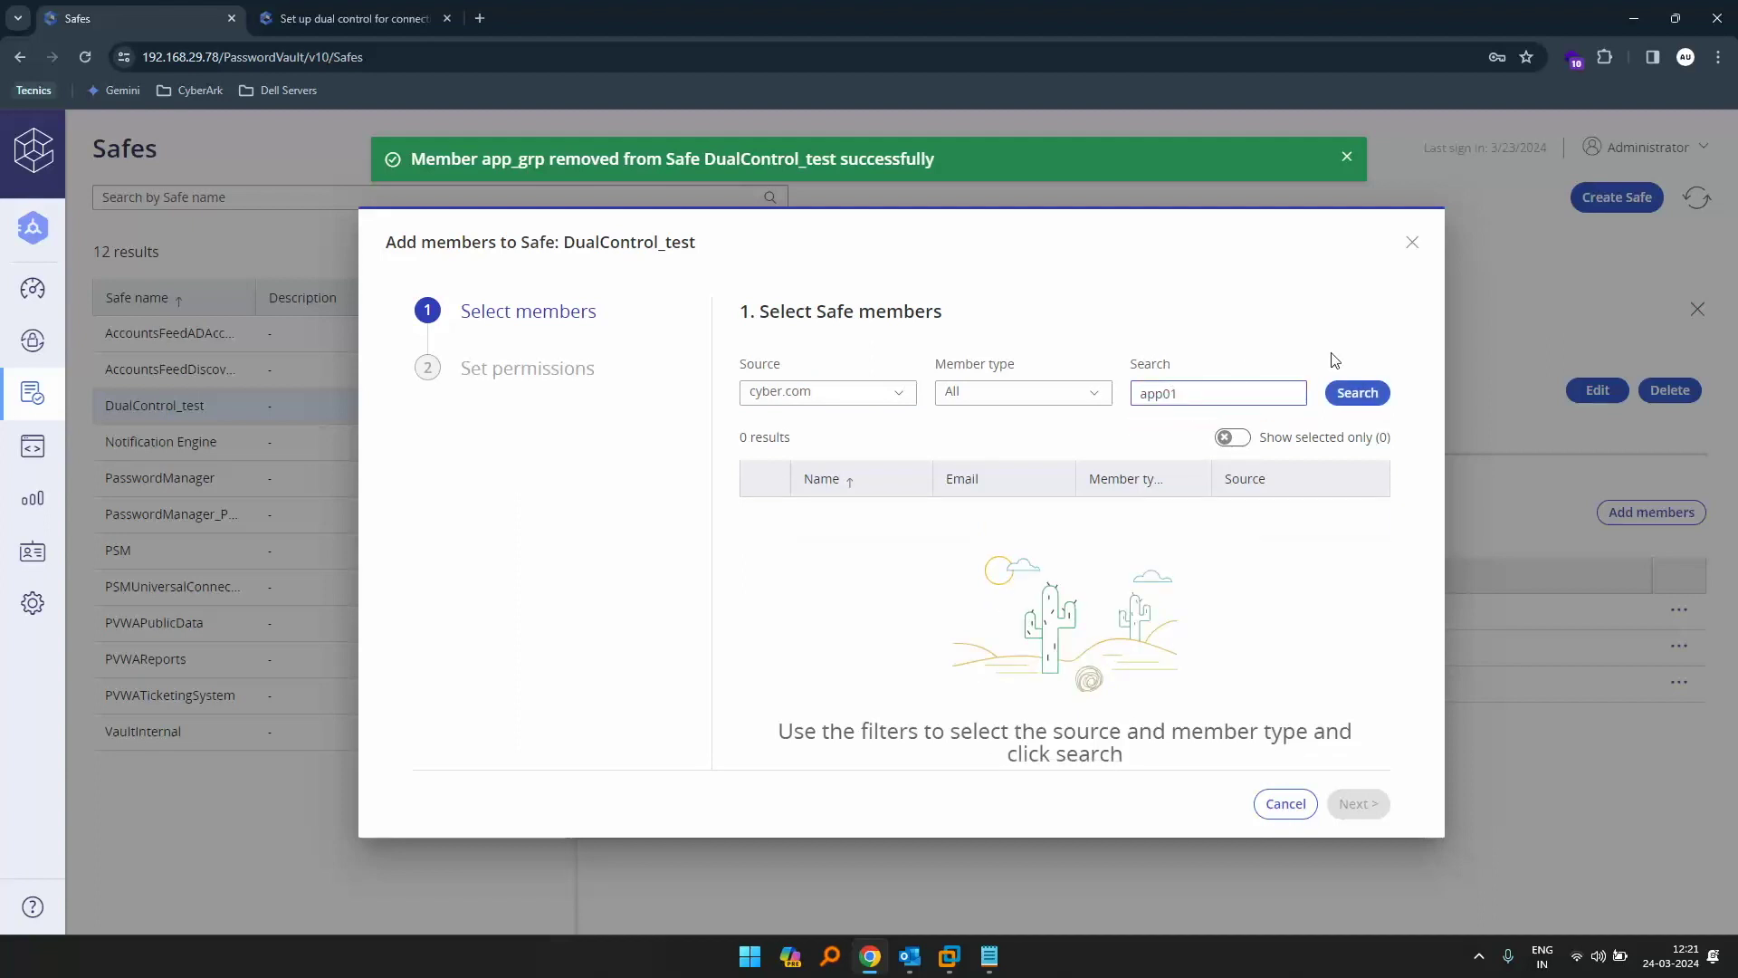
pyautogui.click(1357, 392)
pyautogui.click(767, 515)
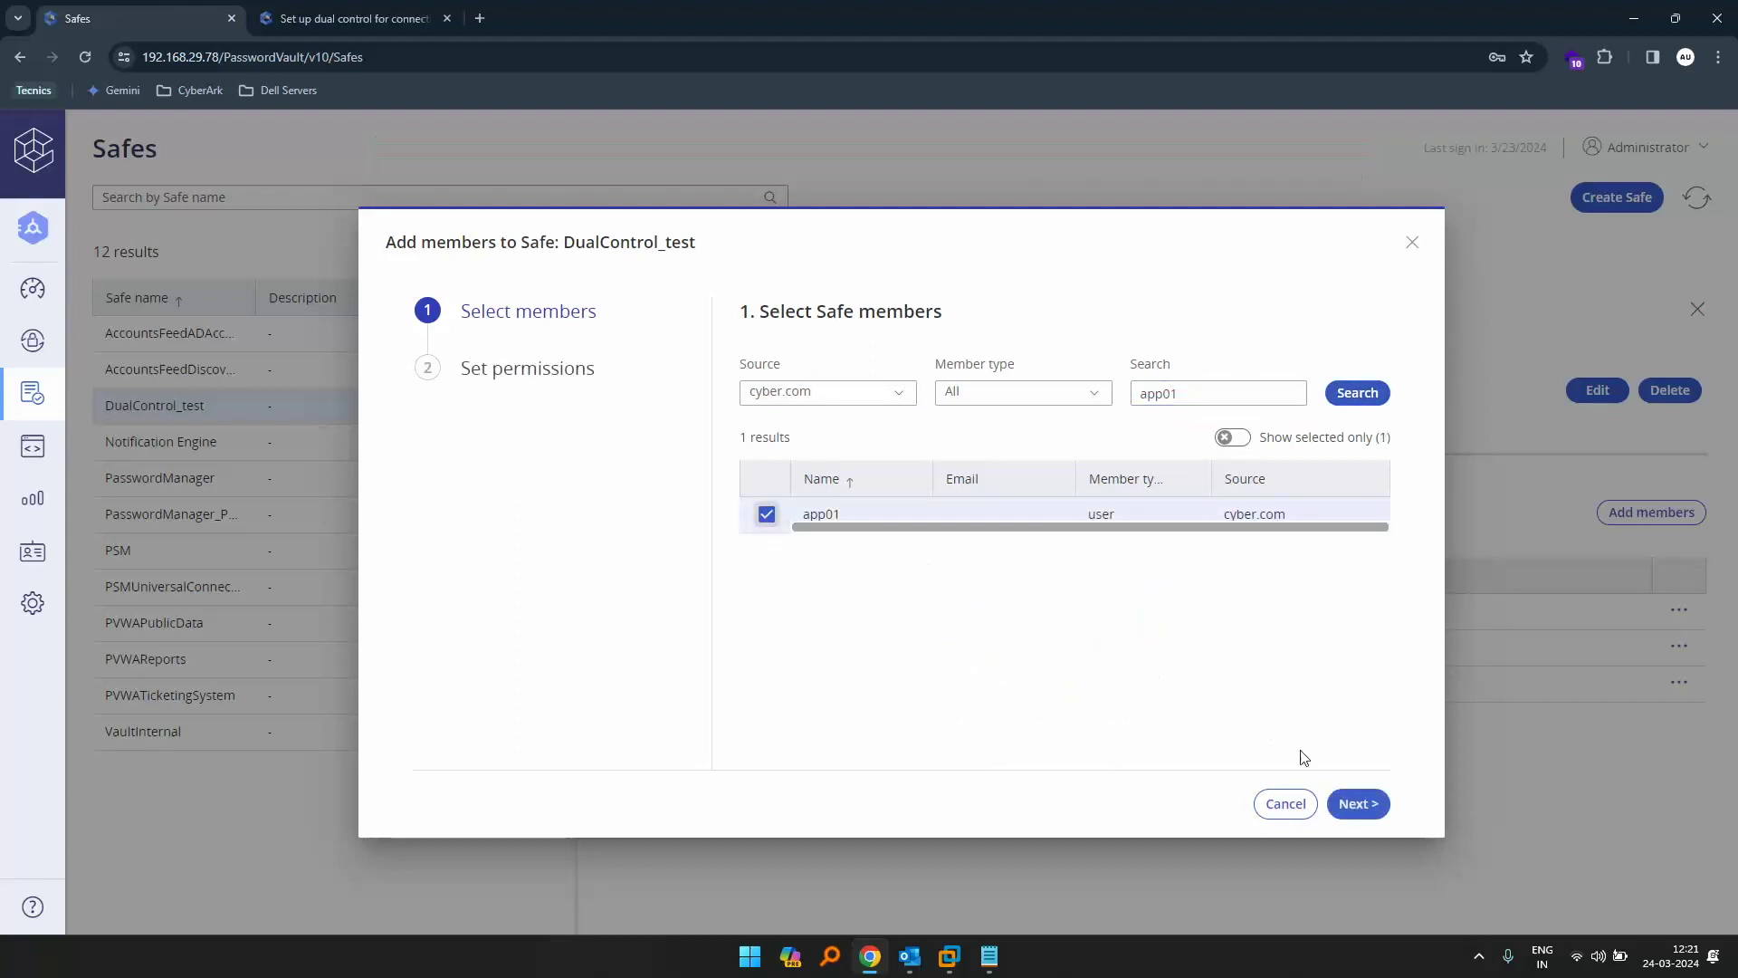
pyautogui.click(1358, 803)
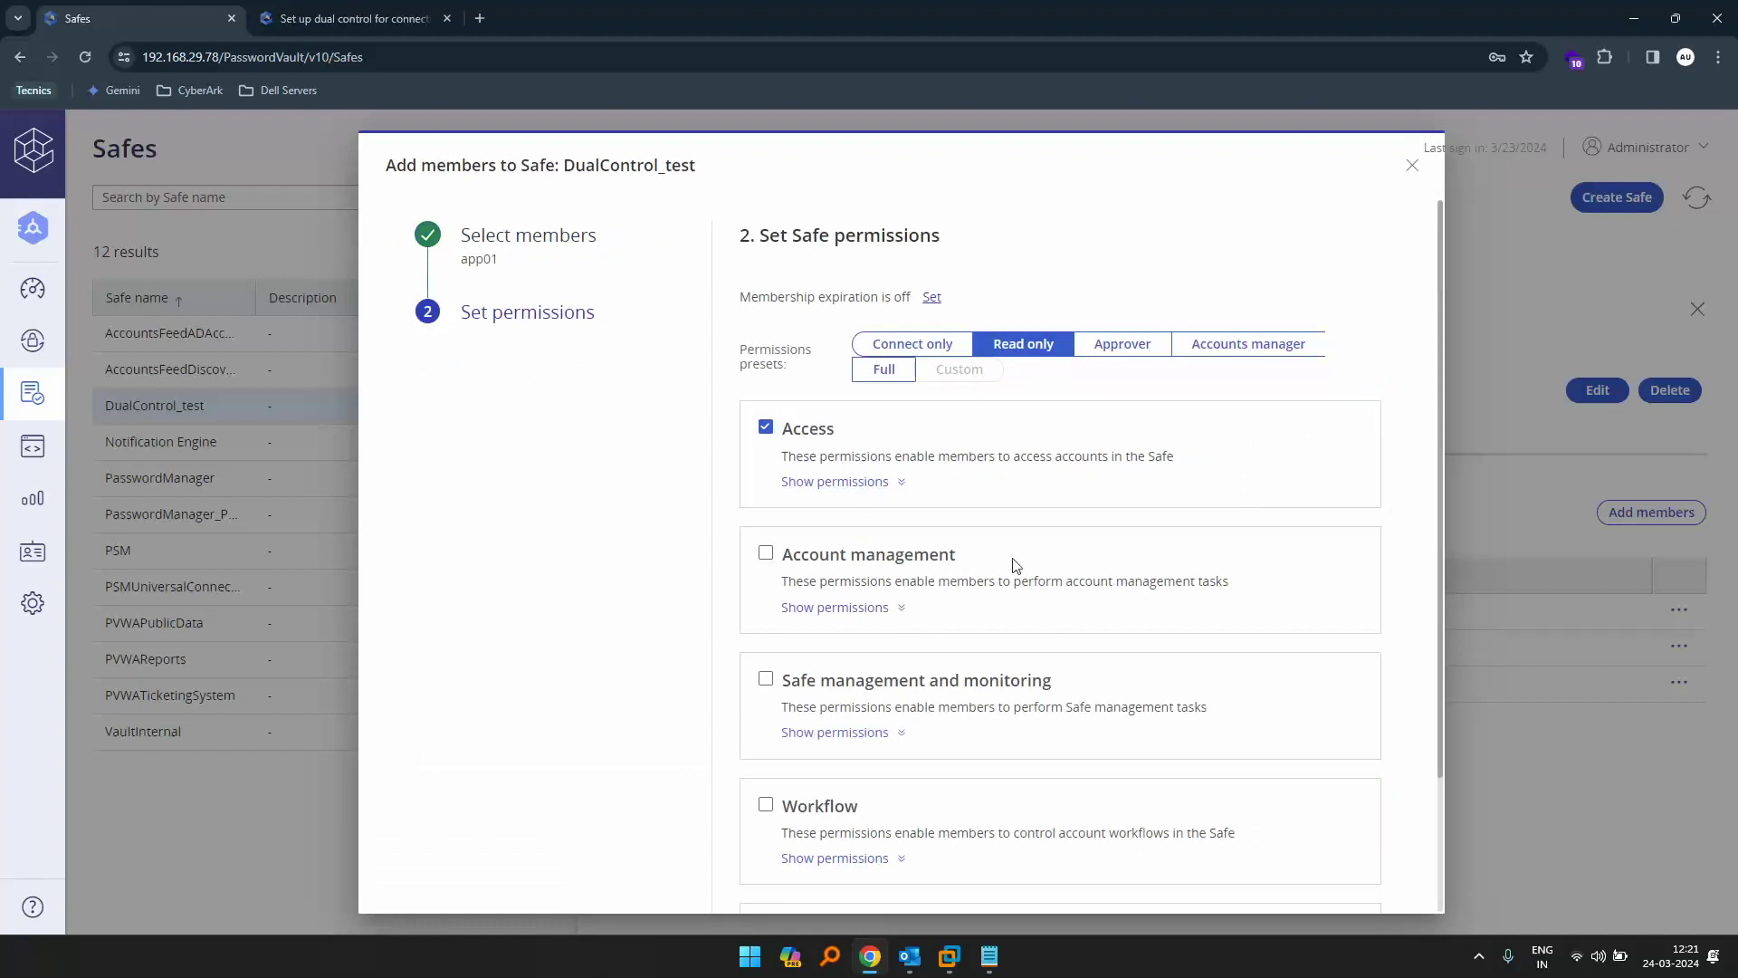
# - Grant app01 the Confirm requests workflow permission as Level 1 confirmer and finish adding the member
pyautogui.scroll(-1, 976, 749)
pyautogui.click(871, 738)
pyautogui.scroll(-1, 1063, 658)
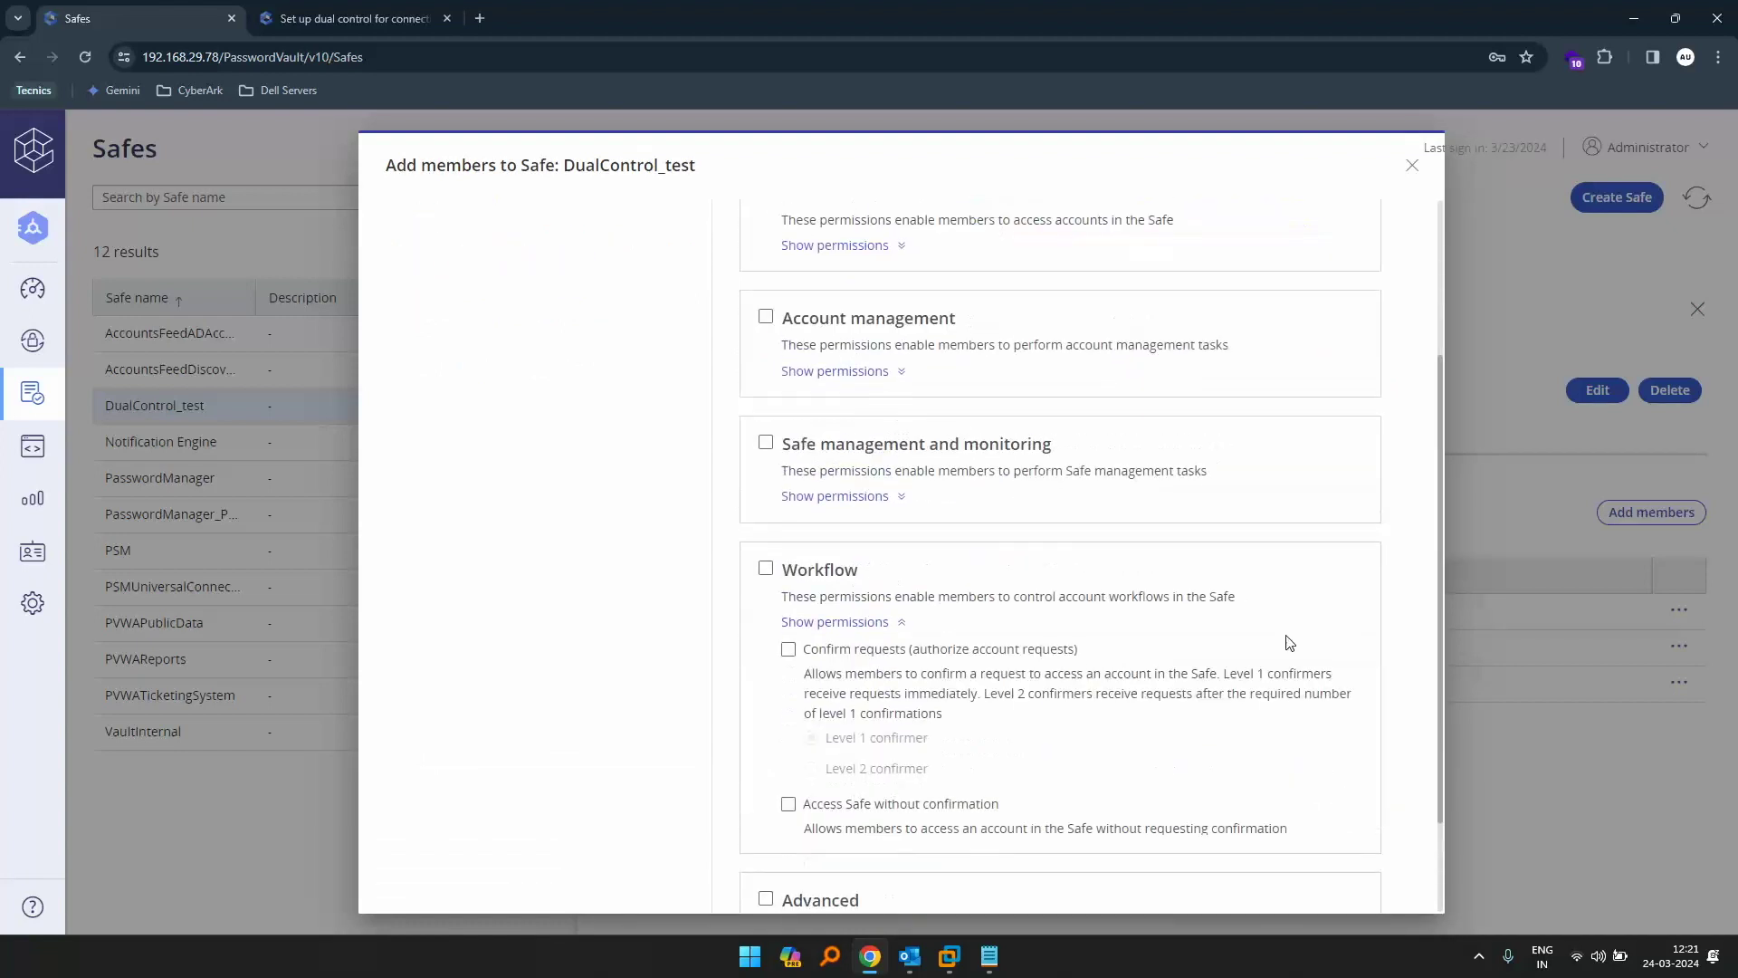
pyautogui.click(788, 644)
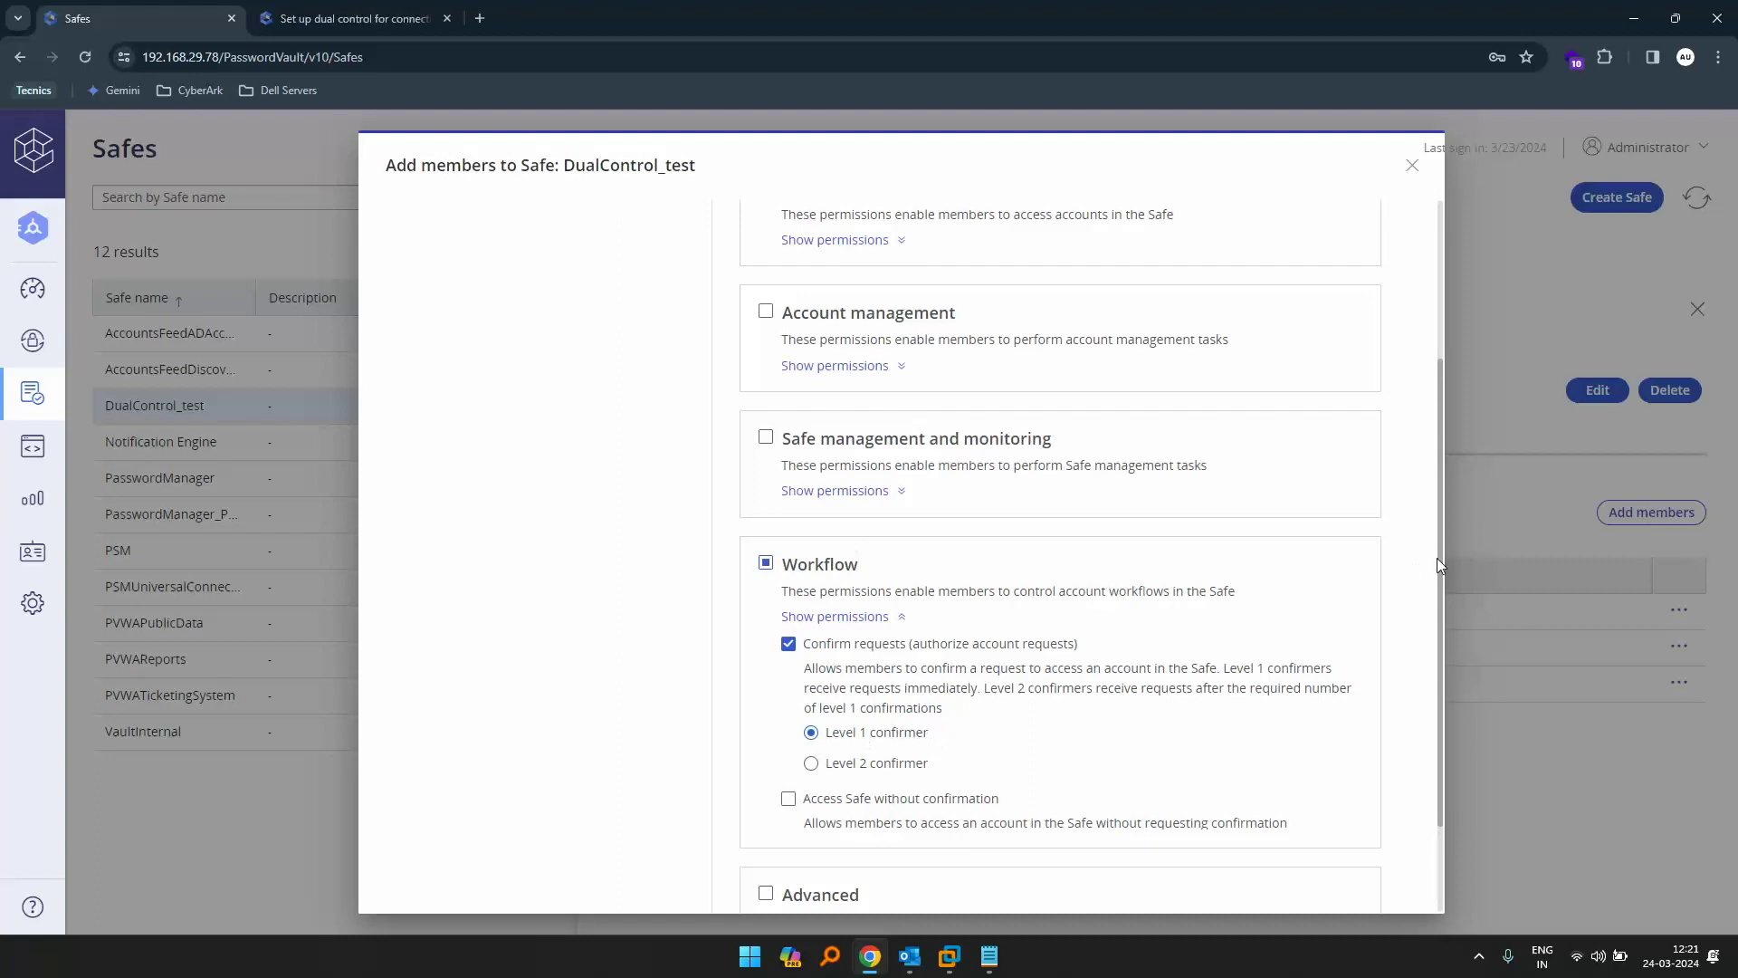
pyautogui.scroll(-1, 1439, 616)
pyautogui.click(1349, 876)
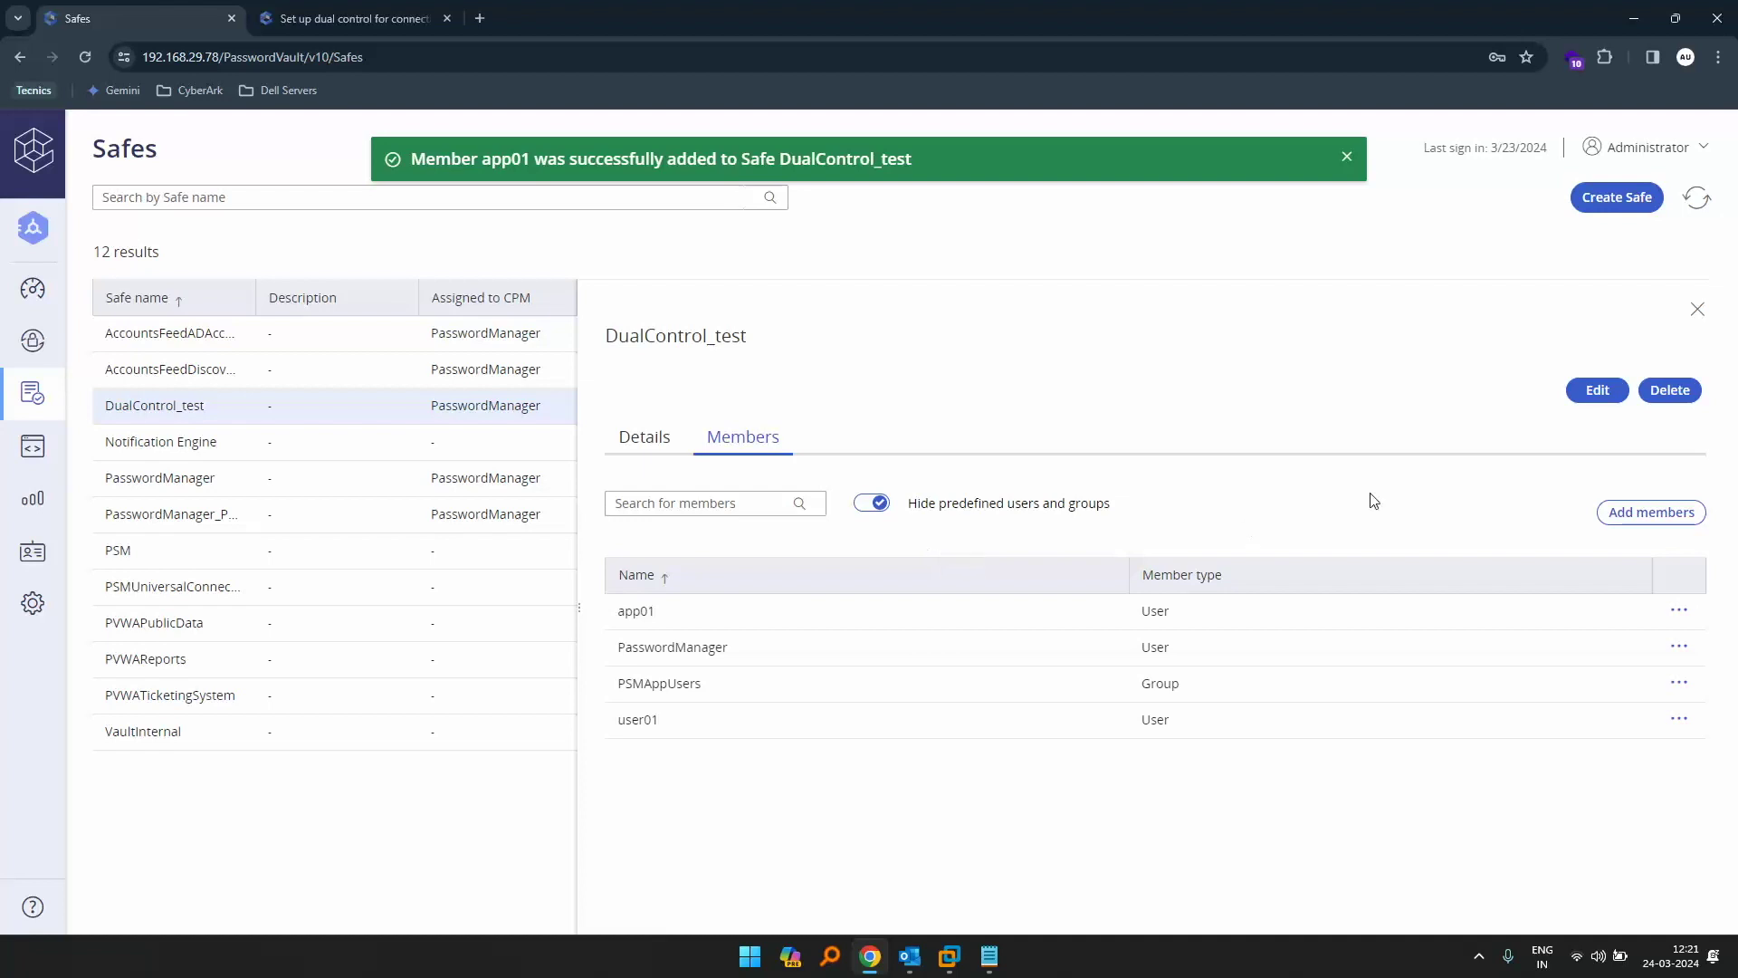
# - Start adding another Safe member, selecting user app02 from the cyber.com source and proceeding to permissions
pyautogui.click(1646, 512)
pyautogui.click(868, 401)
pyautogui.click(851, 446)
pyautogui.click(1182, 397)
pyautogui.write('app02')
pyautogui.click(1338, 392)
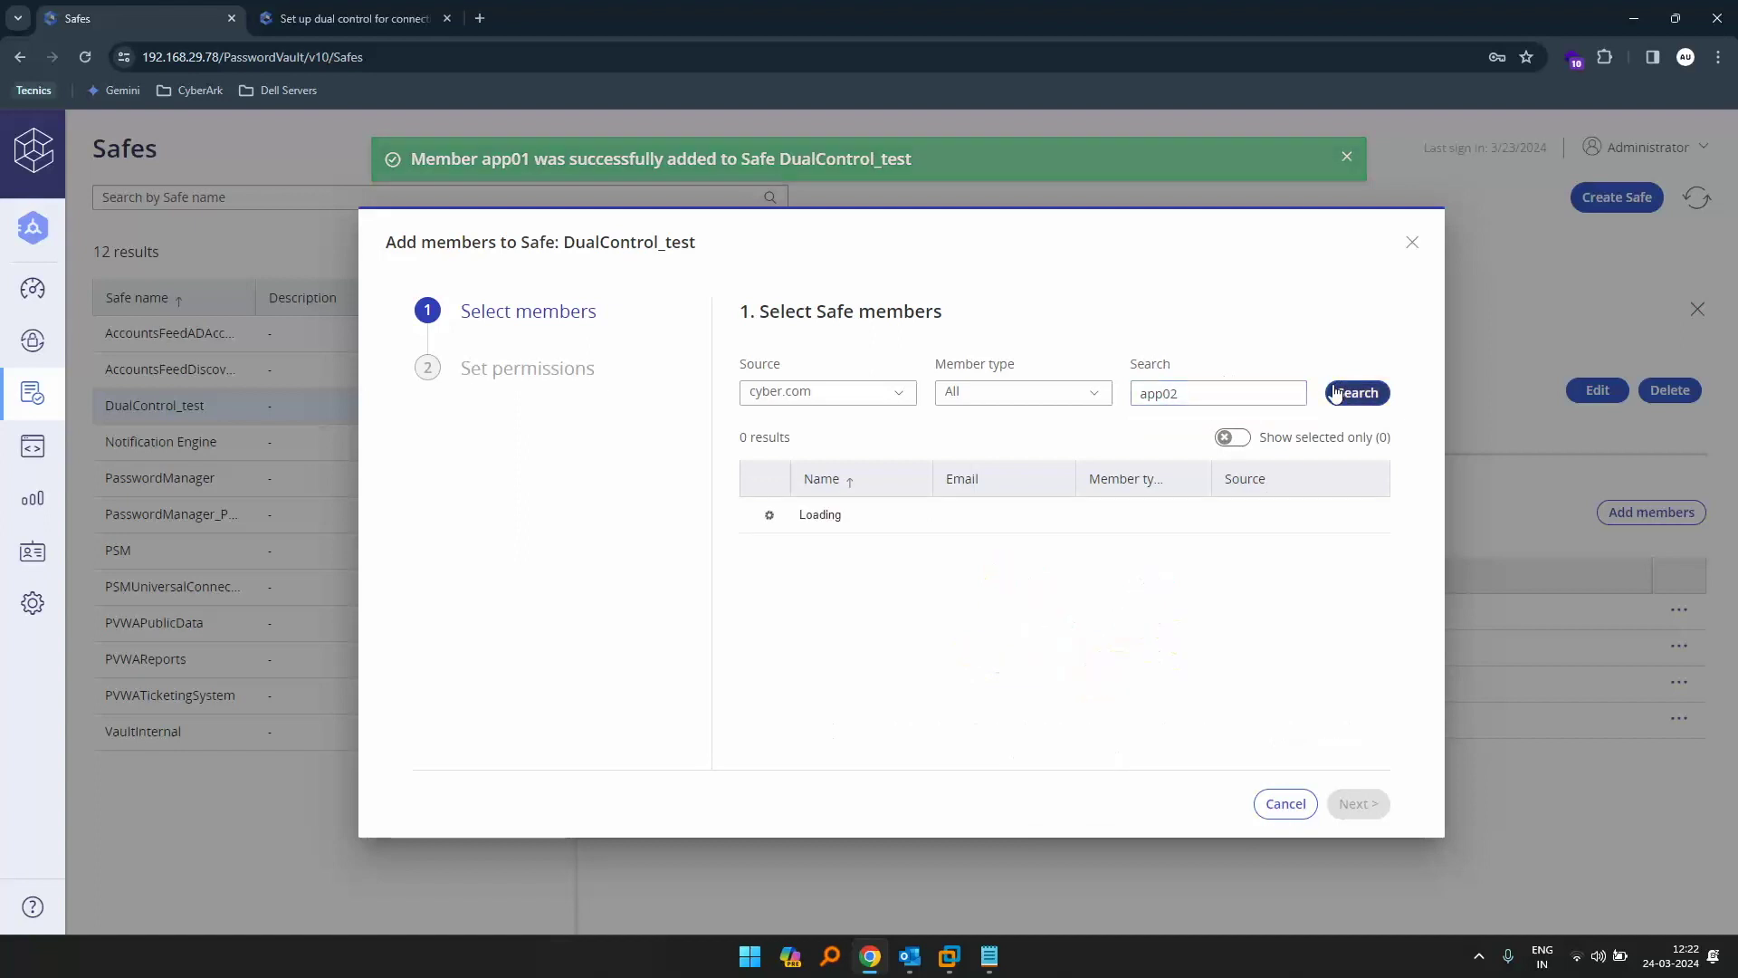
pyautogui.click(767, 516)
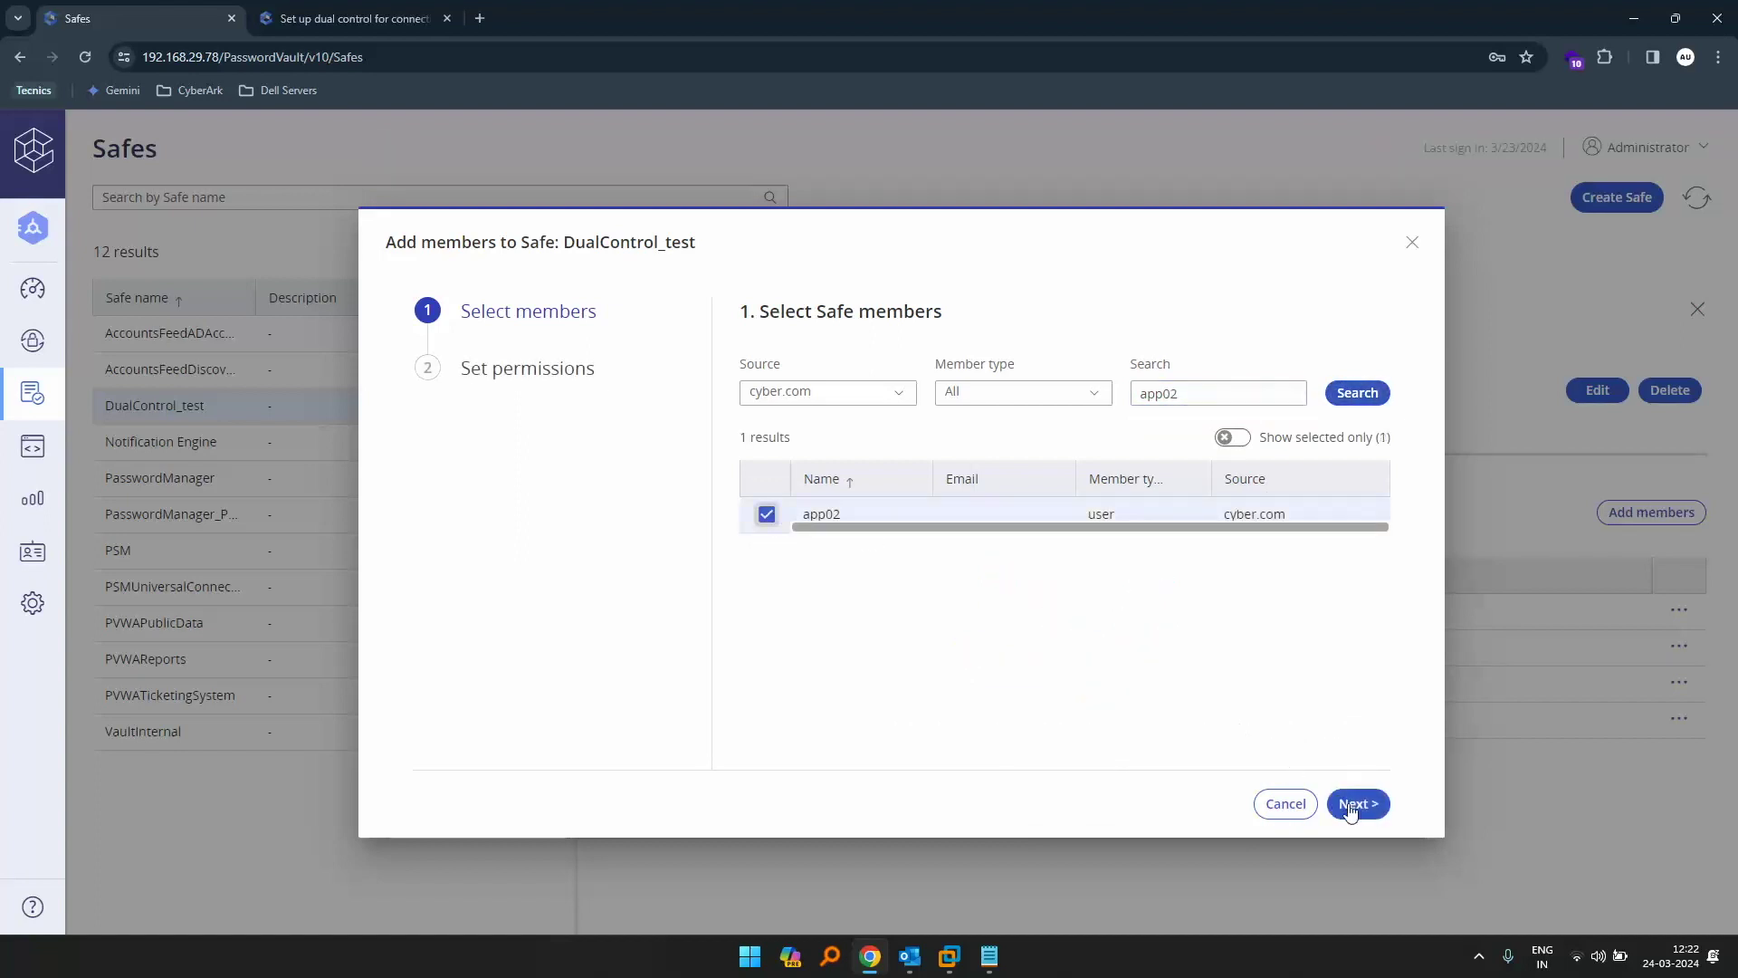
pyautogui.click(1341, 804)
# - Grant app02 the Confirm requests workflow permission as Level 2 confirmer and finish adding the member
pyautogui.click(851, 860)
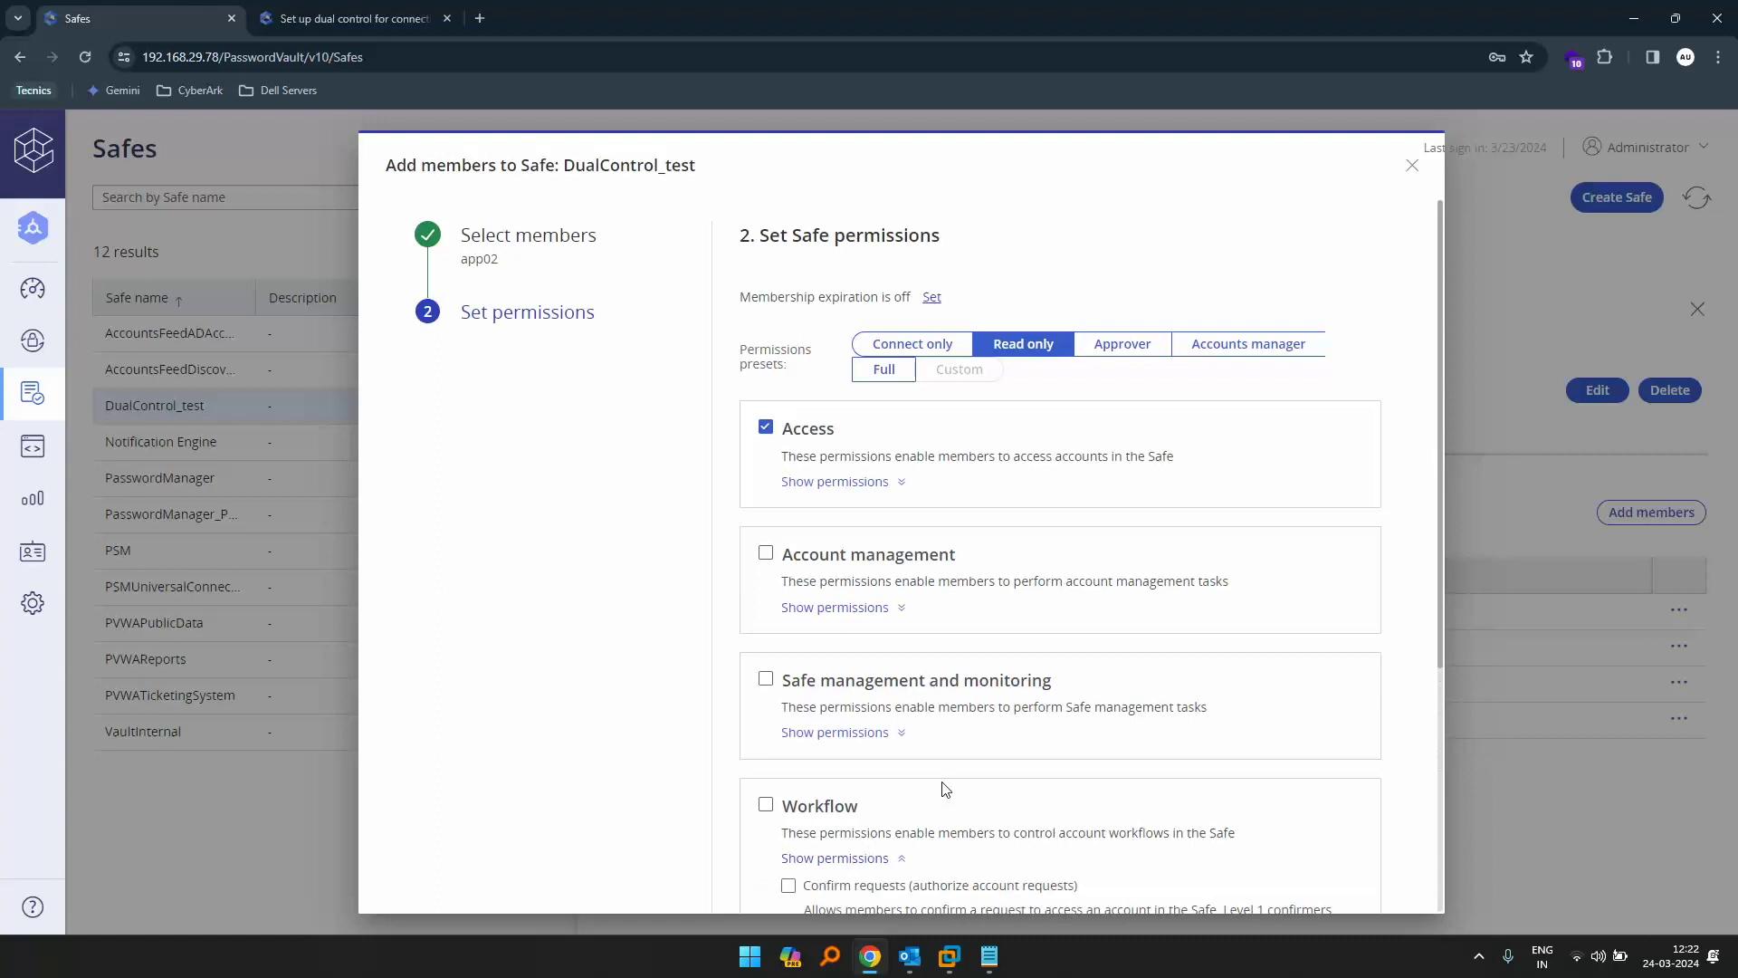
pyautogui.moveTo(1441, 626); pyautogui.dragTo(1362, 787)
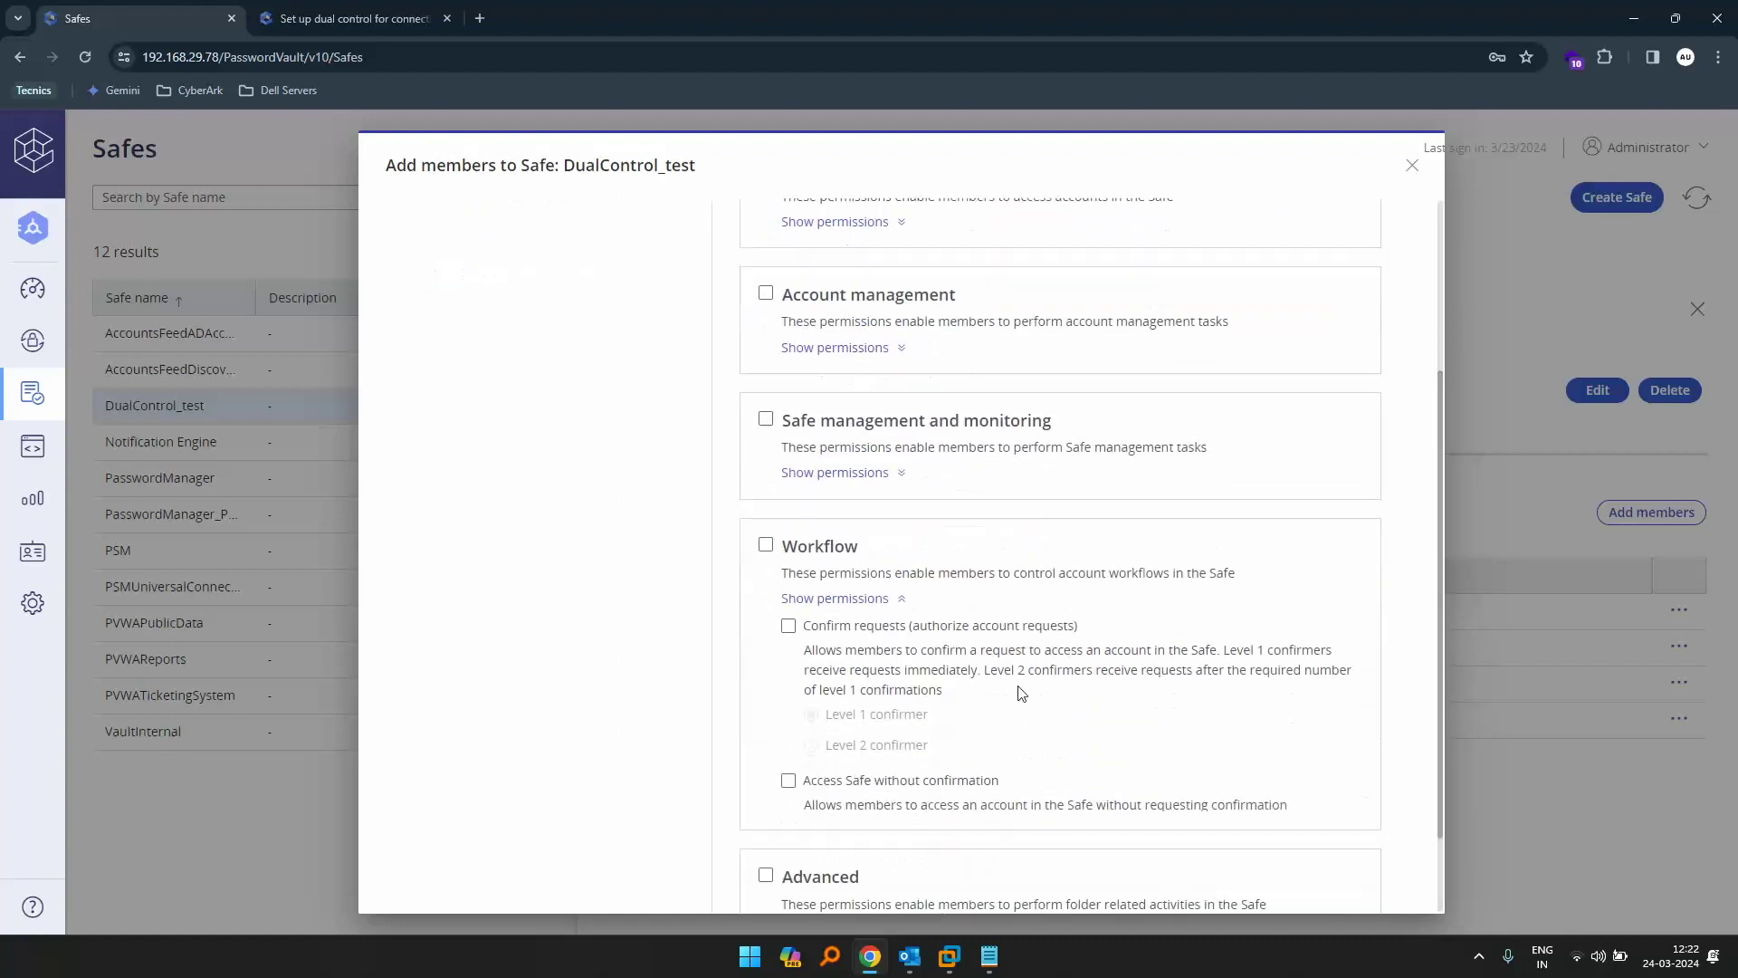
pyautogui.click(790, 626)
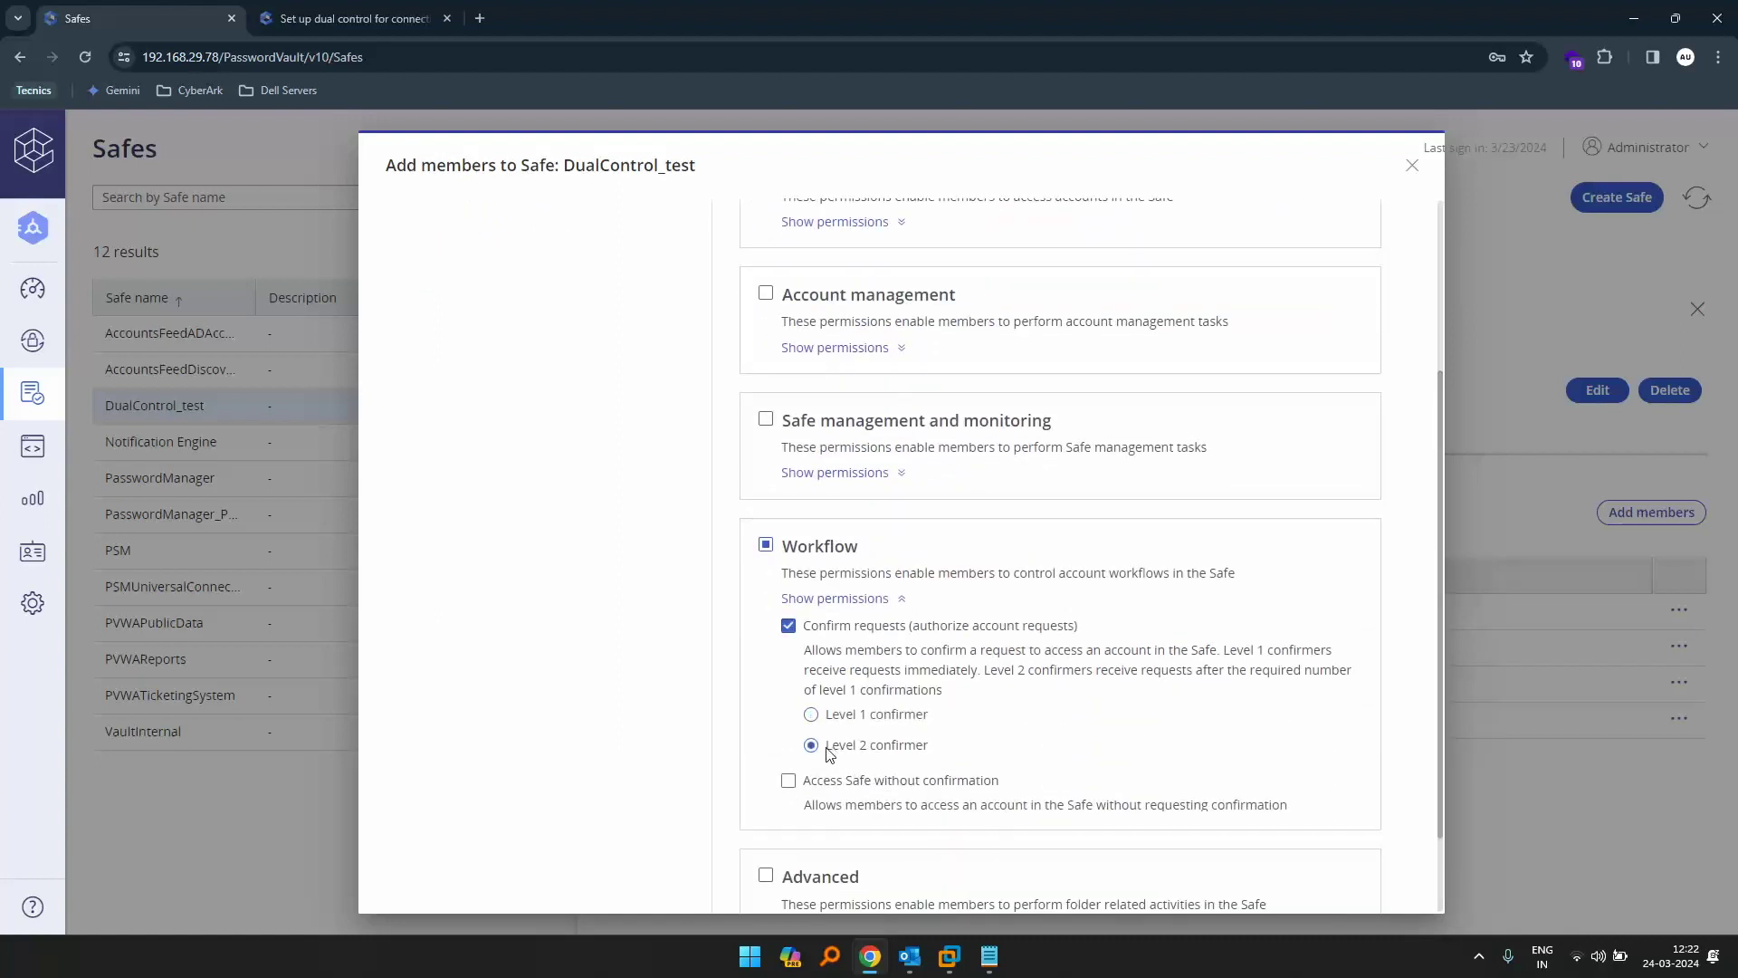
pyautogui.moveTo(1442, 573); pyautogui.dragTo(1439, 724)
pyautogui.click(1349, 879)
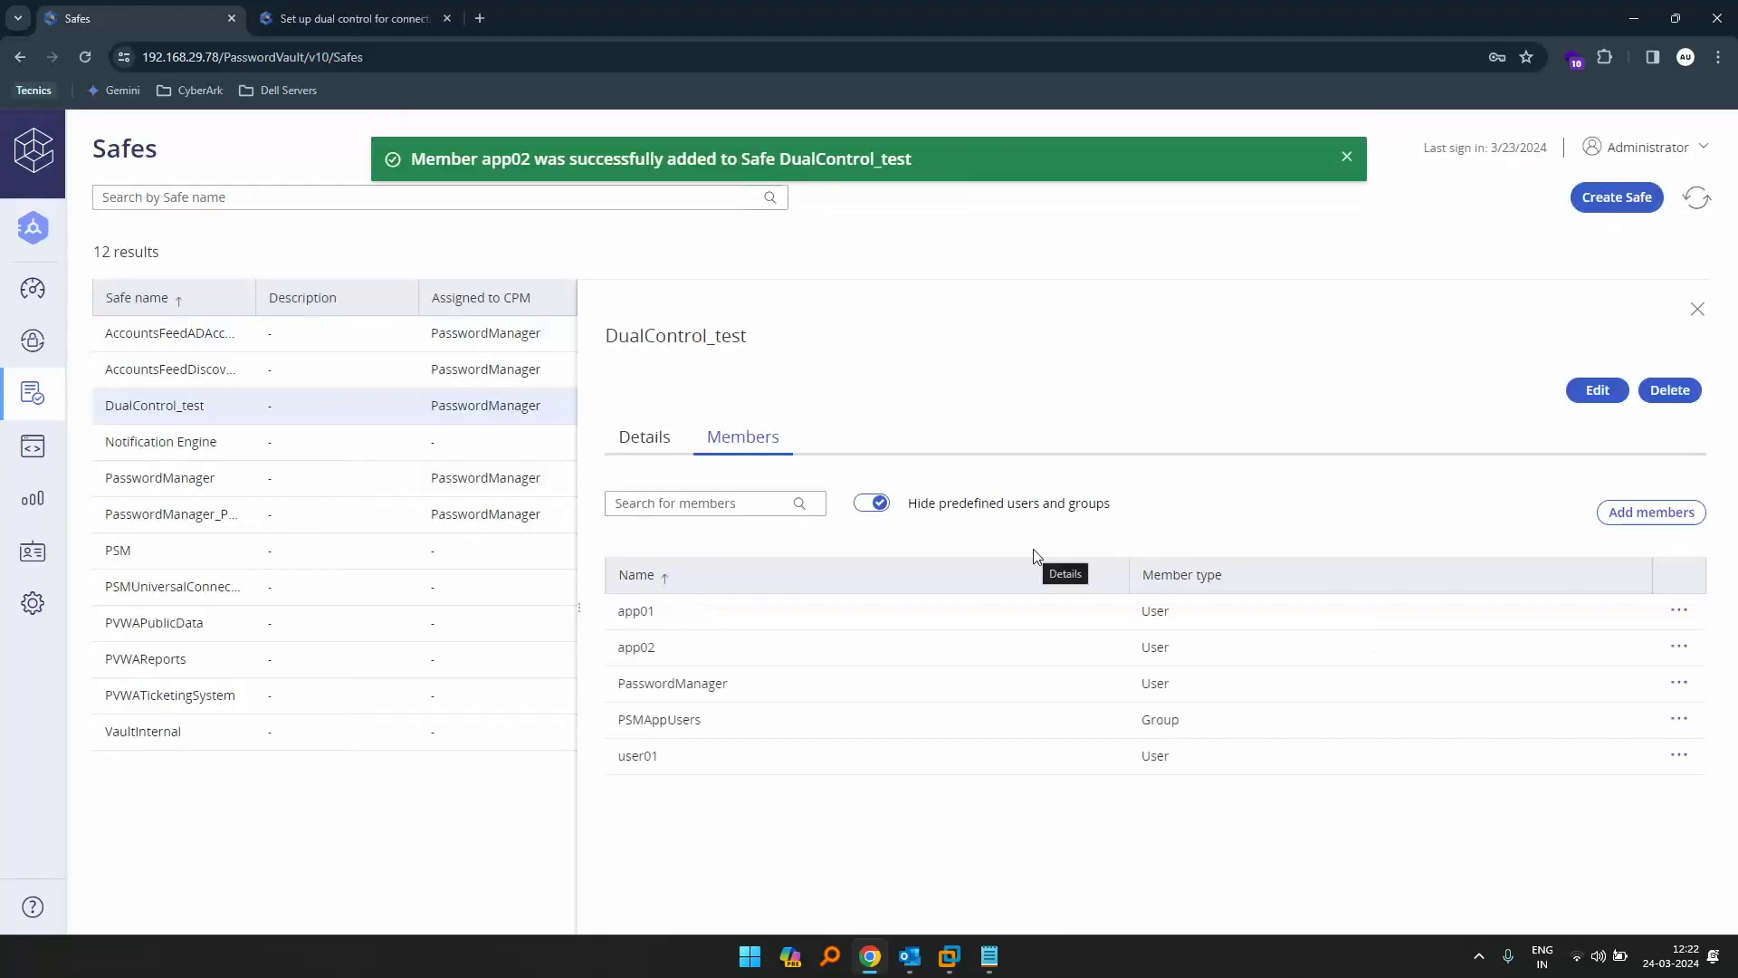
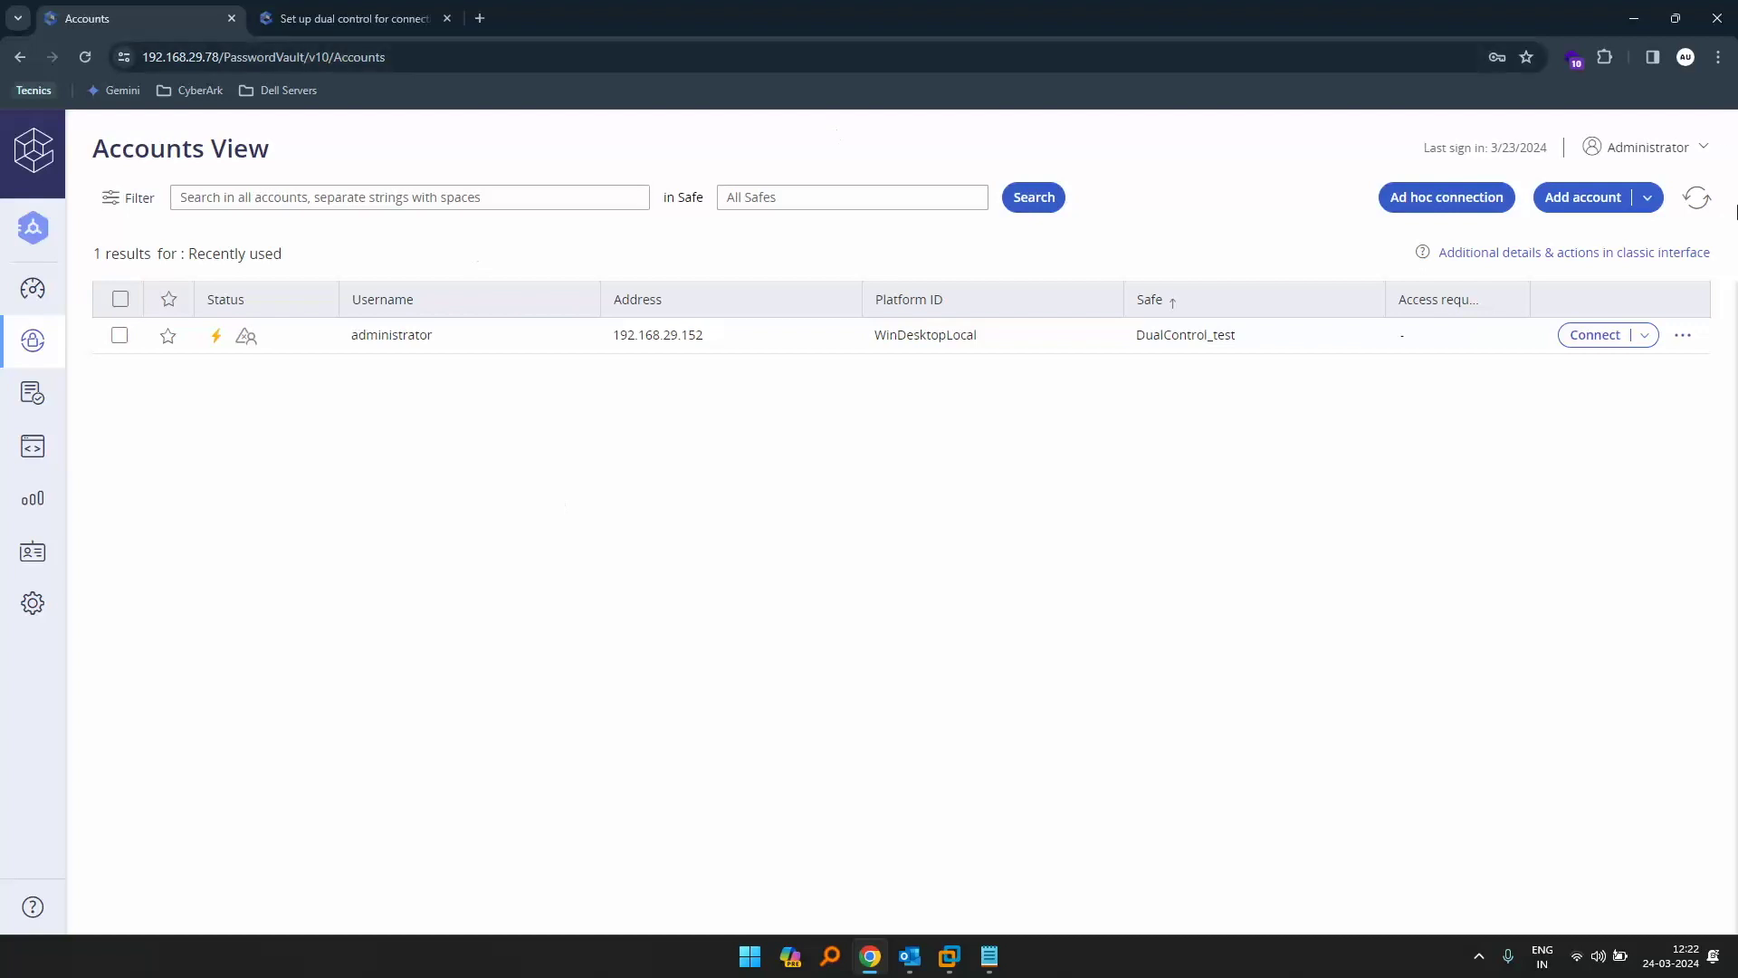
# - Open the copied PasswordVault accounts address in a new Incognito window
pyautogui.click(763, 45)
pyautogui.hotkey('ctrl', 'c')
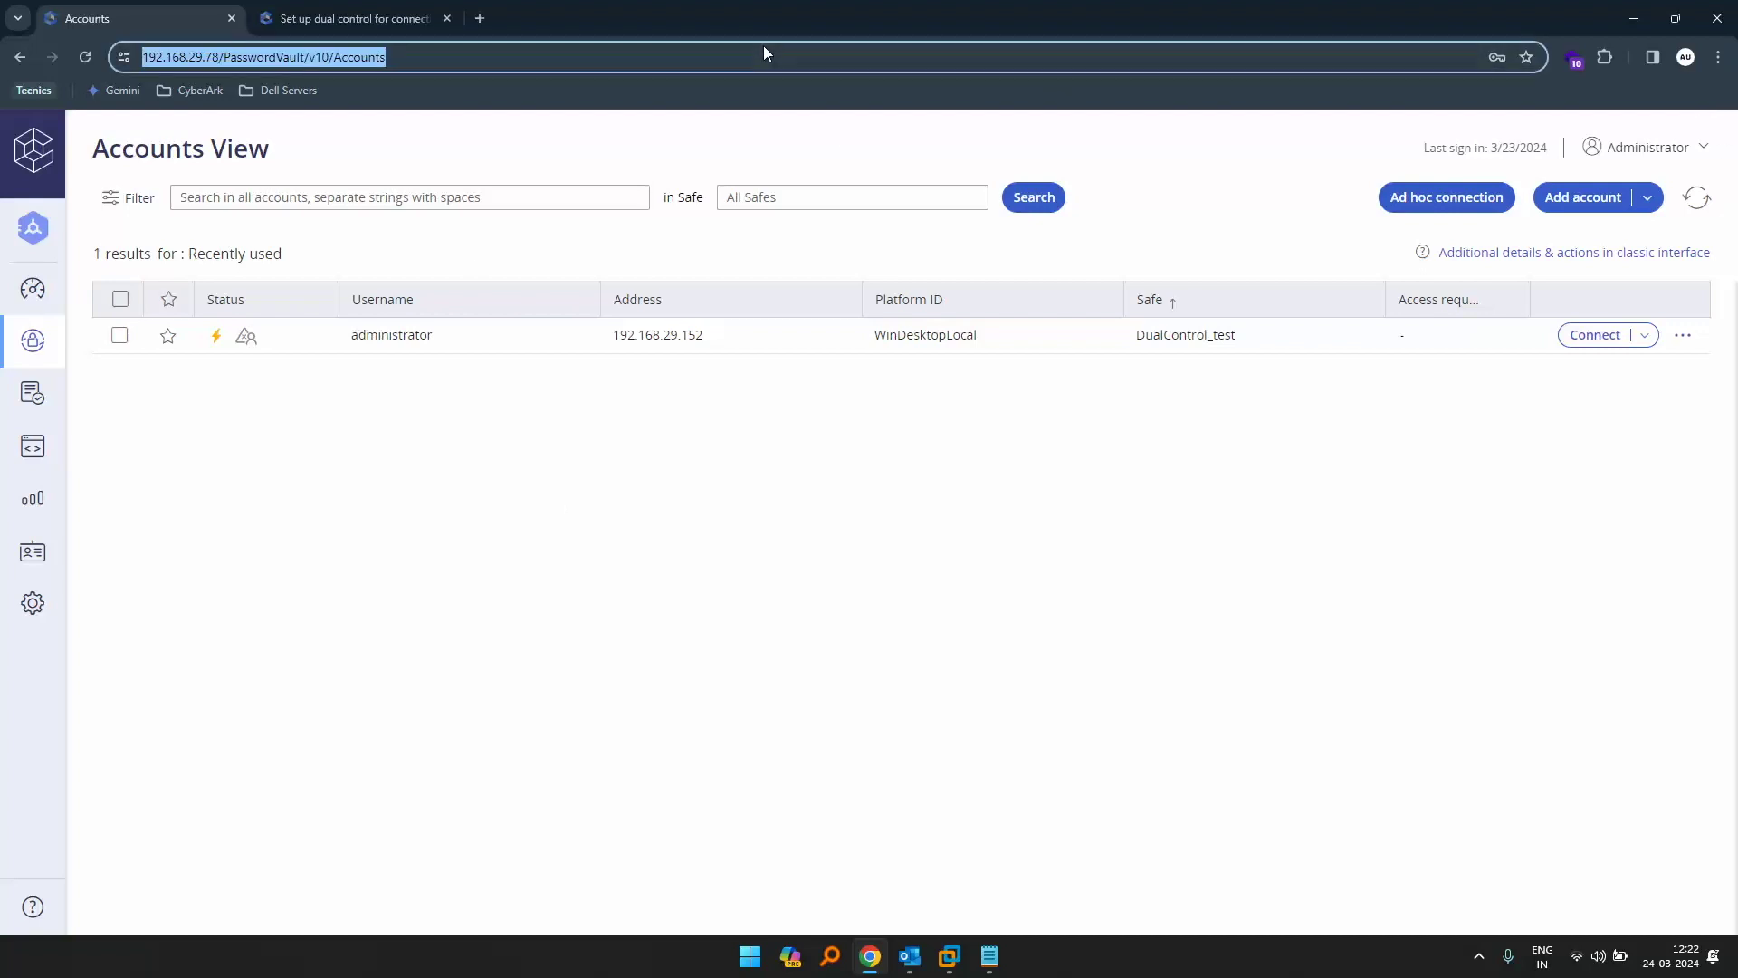
pyautogui.click(1717, 56)
pyautogui.click(1558, 147)
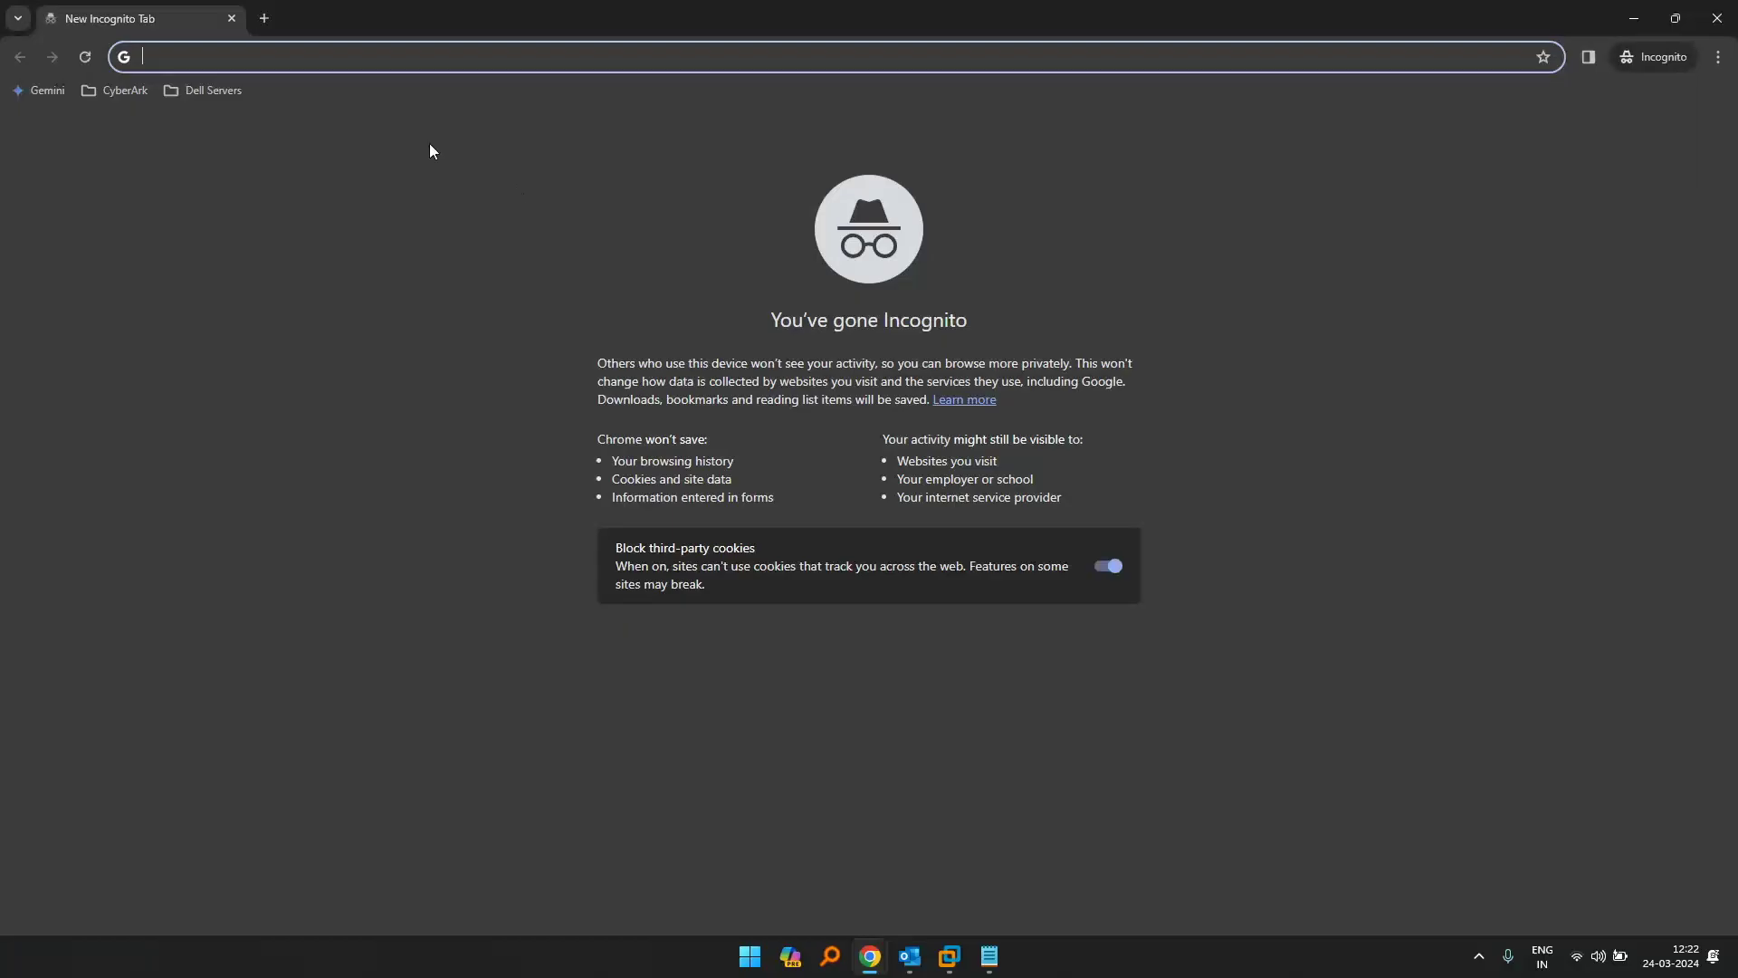
pyautogui.hotkey('ctrl', 'v')
pyautogui.press('Return')
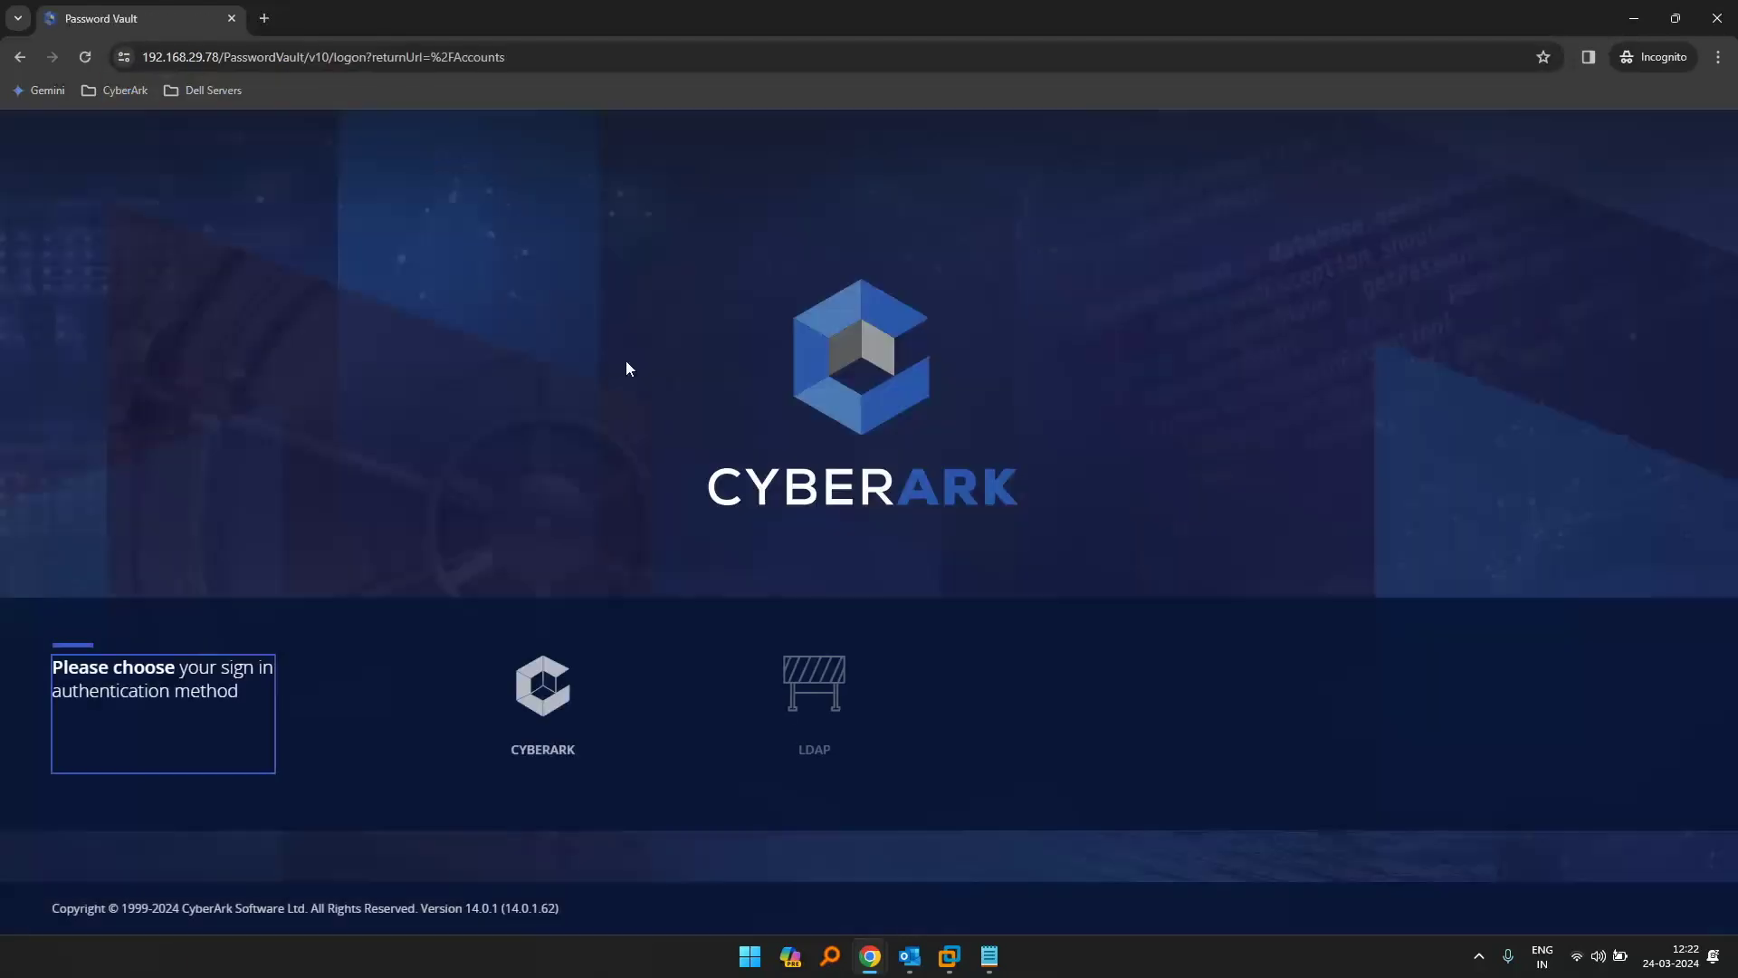
# - Sign in with LDAP authentication as user01, entering the account password
pyautogui.click(562, 678)
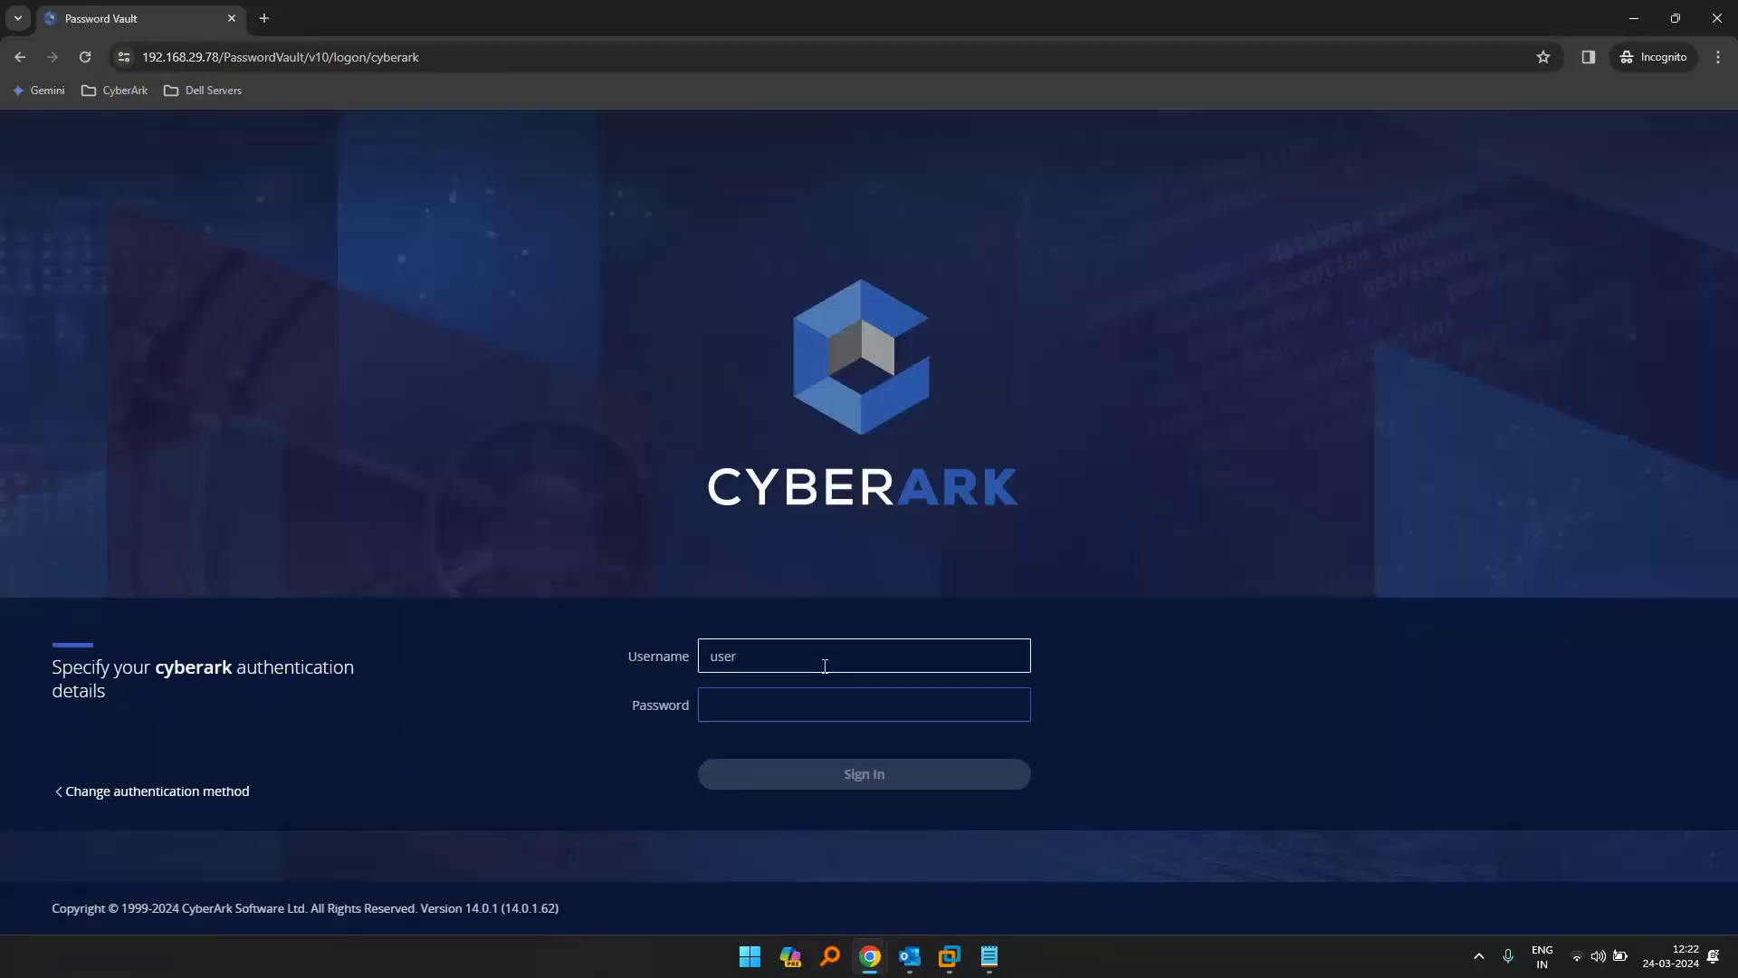
pyautogui.click(154, 792)
pyautogui.click(812, 719)
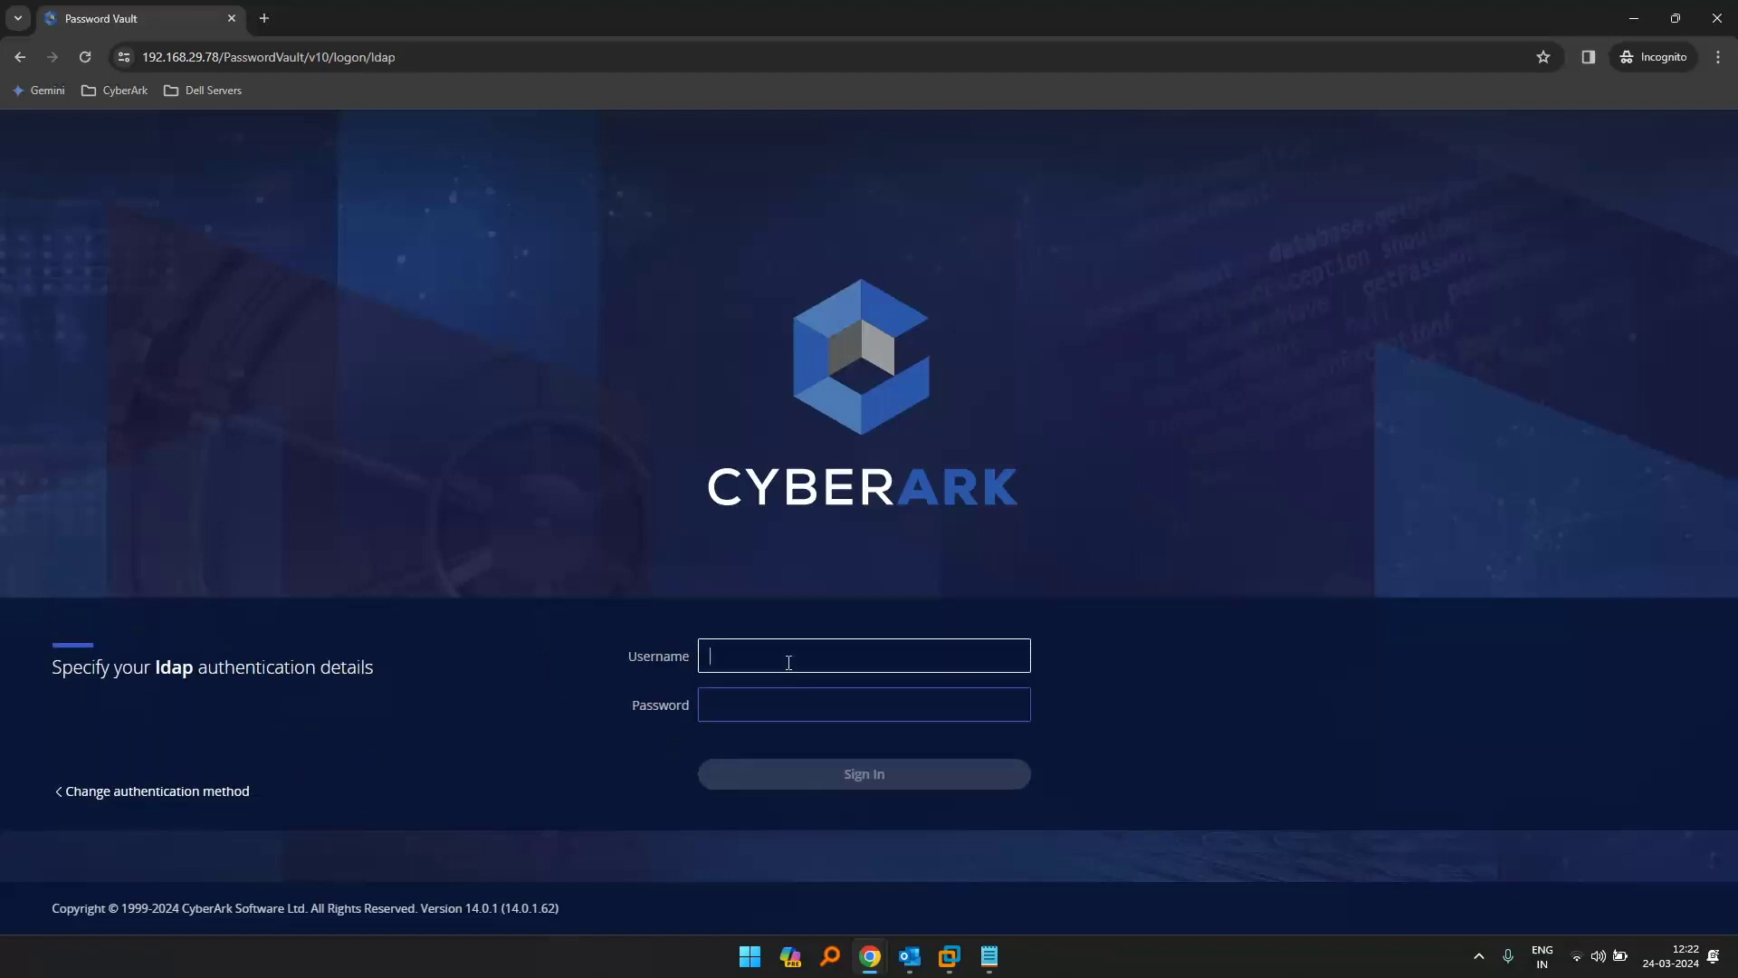
pyautogui.press('Tab')
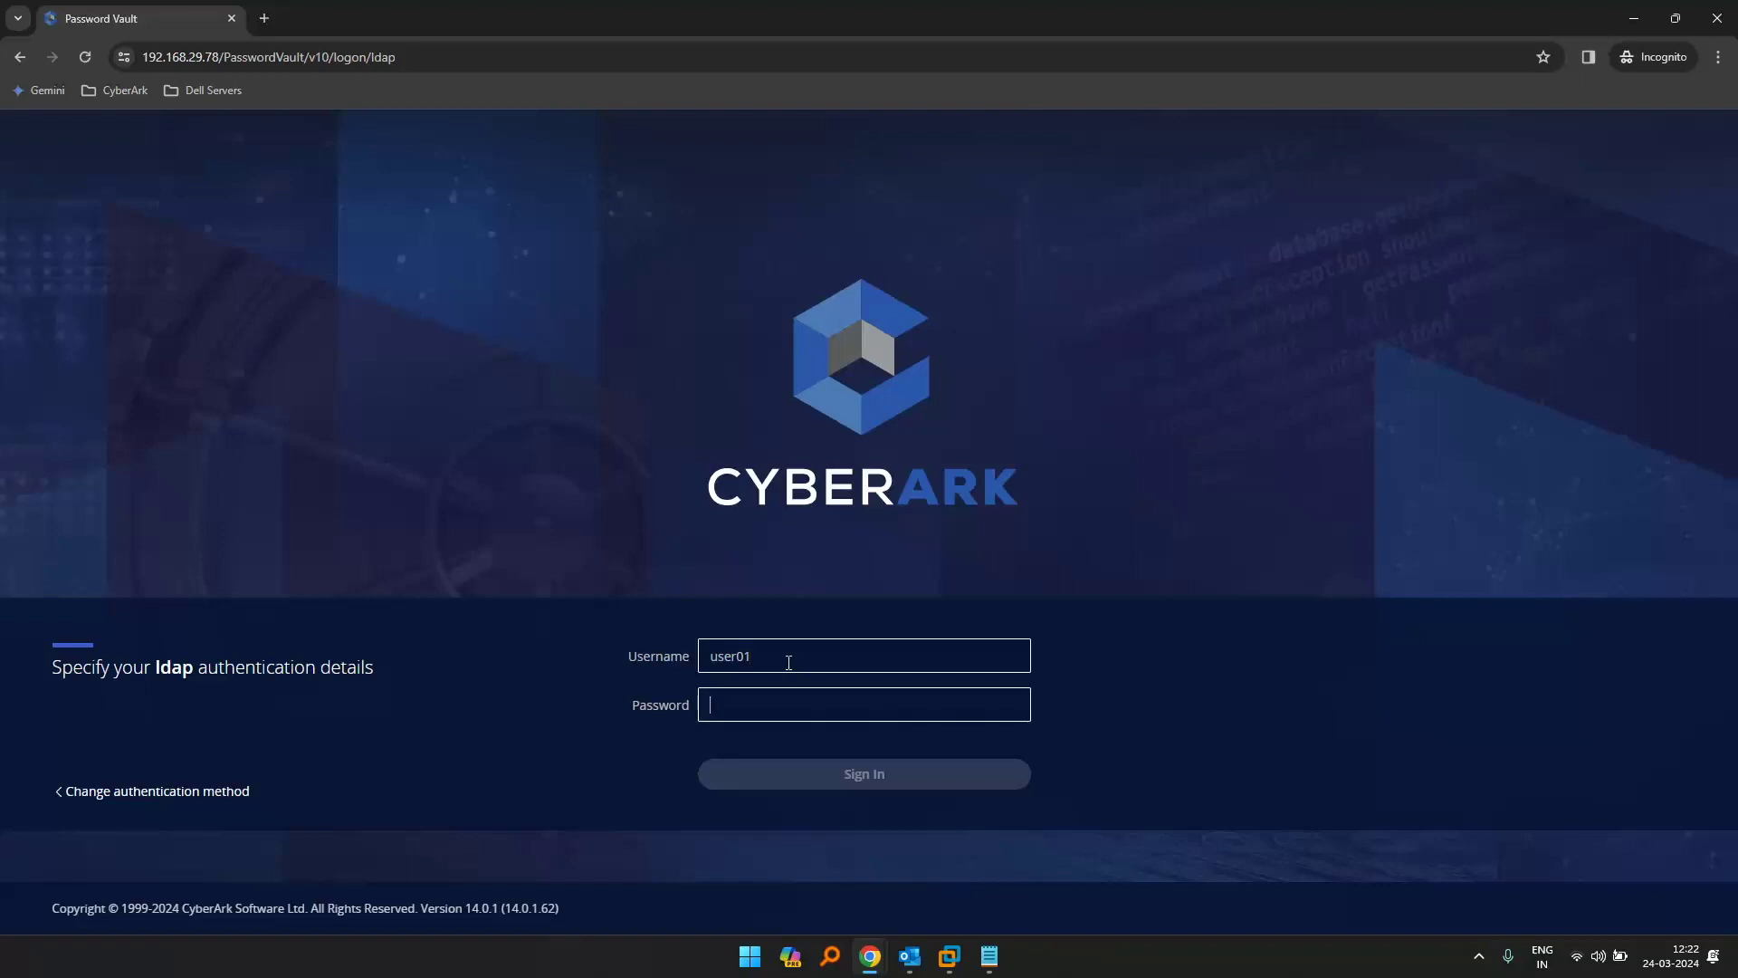
pyautogui.write('••••••••••')
pyautogui.press('Return')
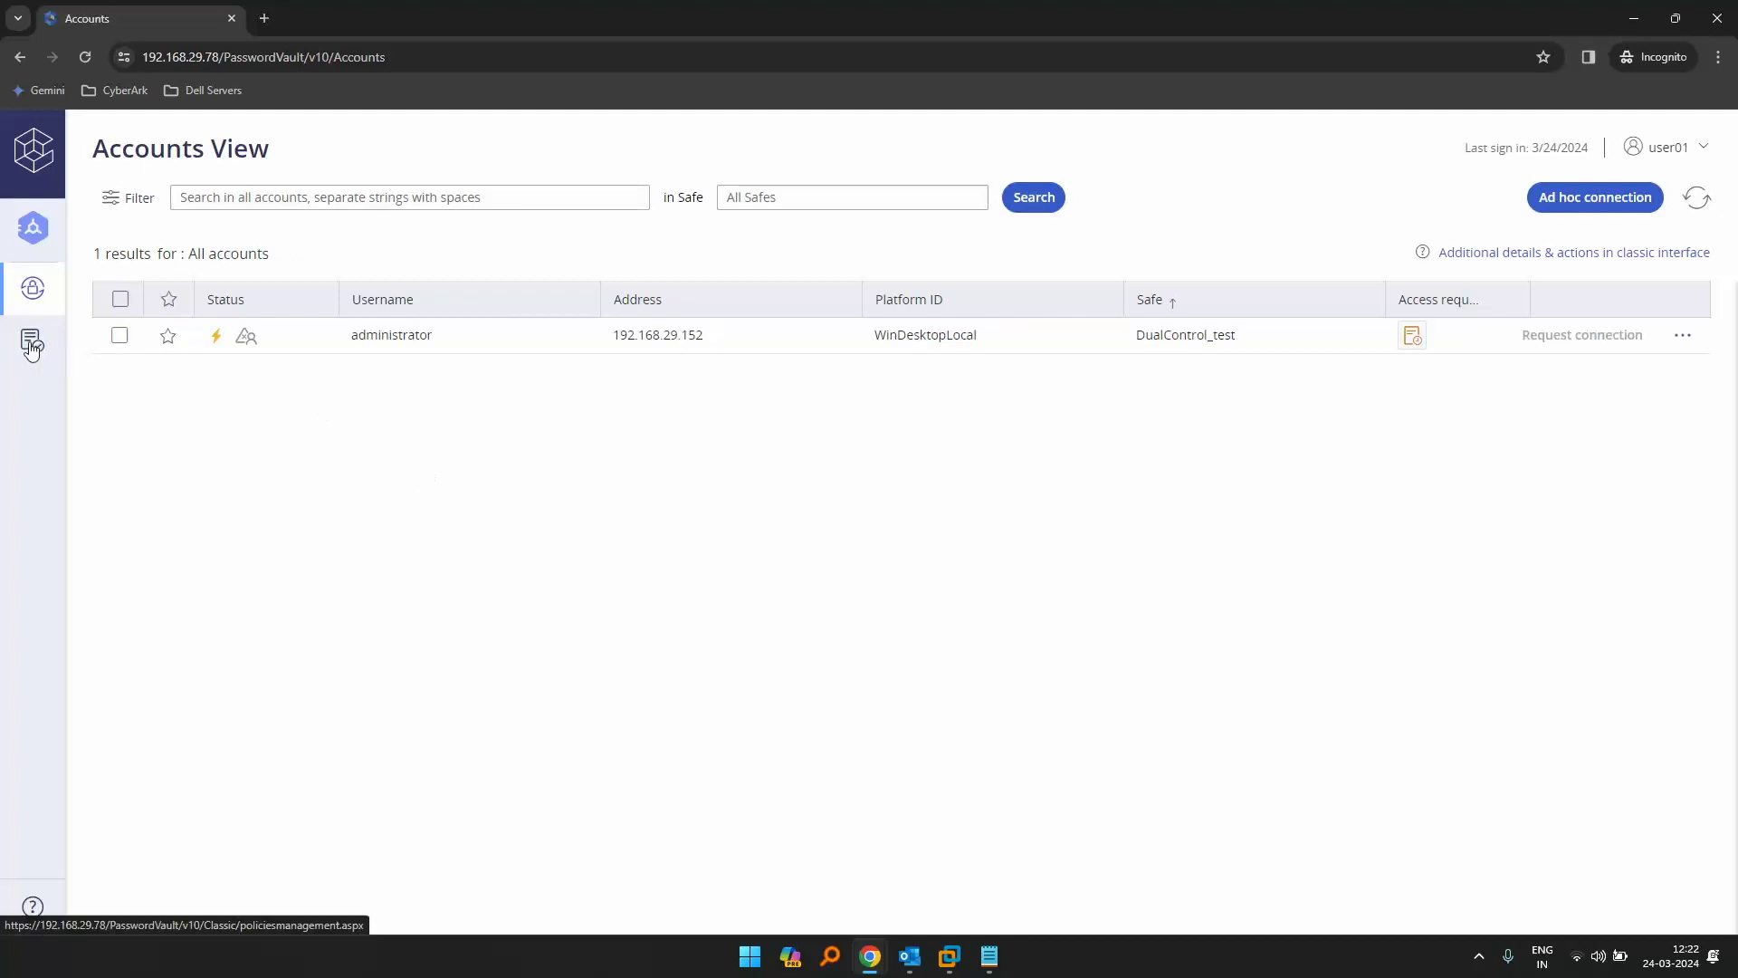
# - Open the pending access request on the administrator account and delete it, confirming the deletion
pyautogui.moveTo(33, 341)
pyautogui.click(270, 350)
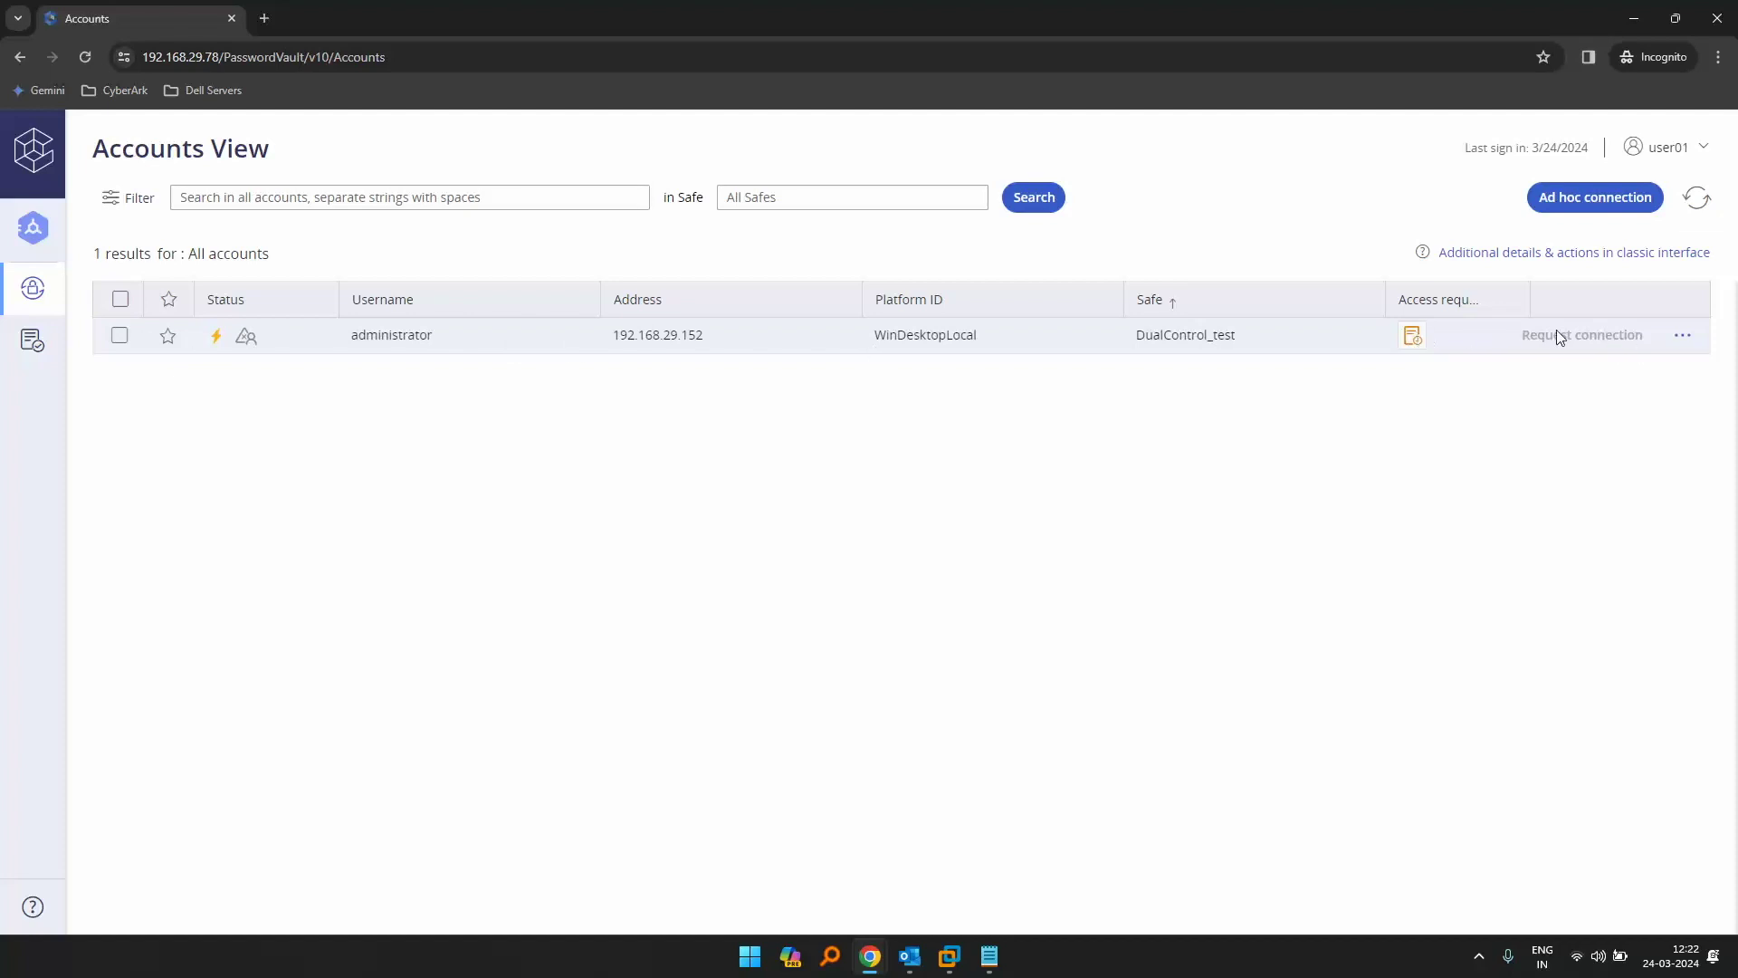
pyautogui.click(1415, 337)
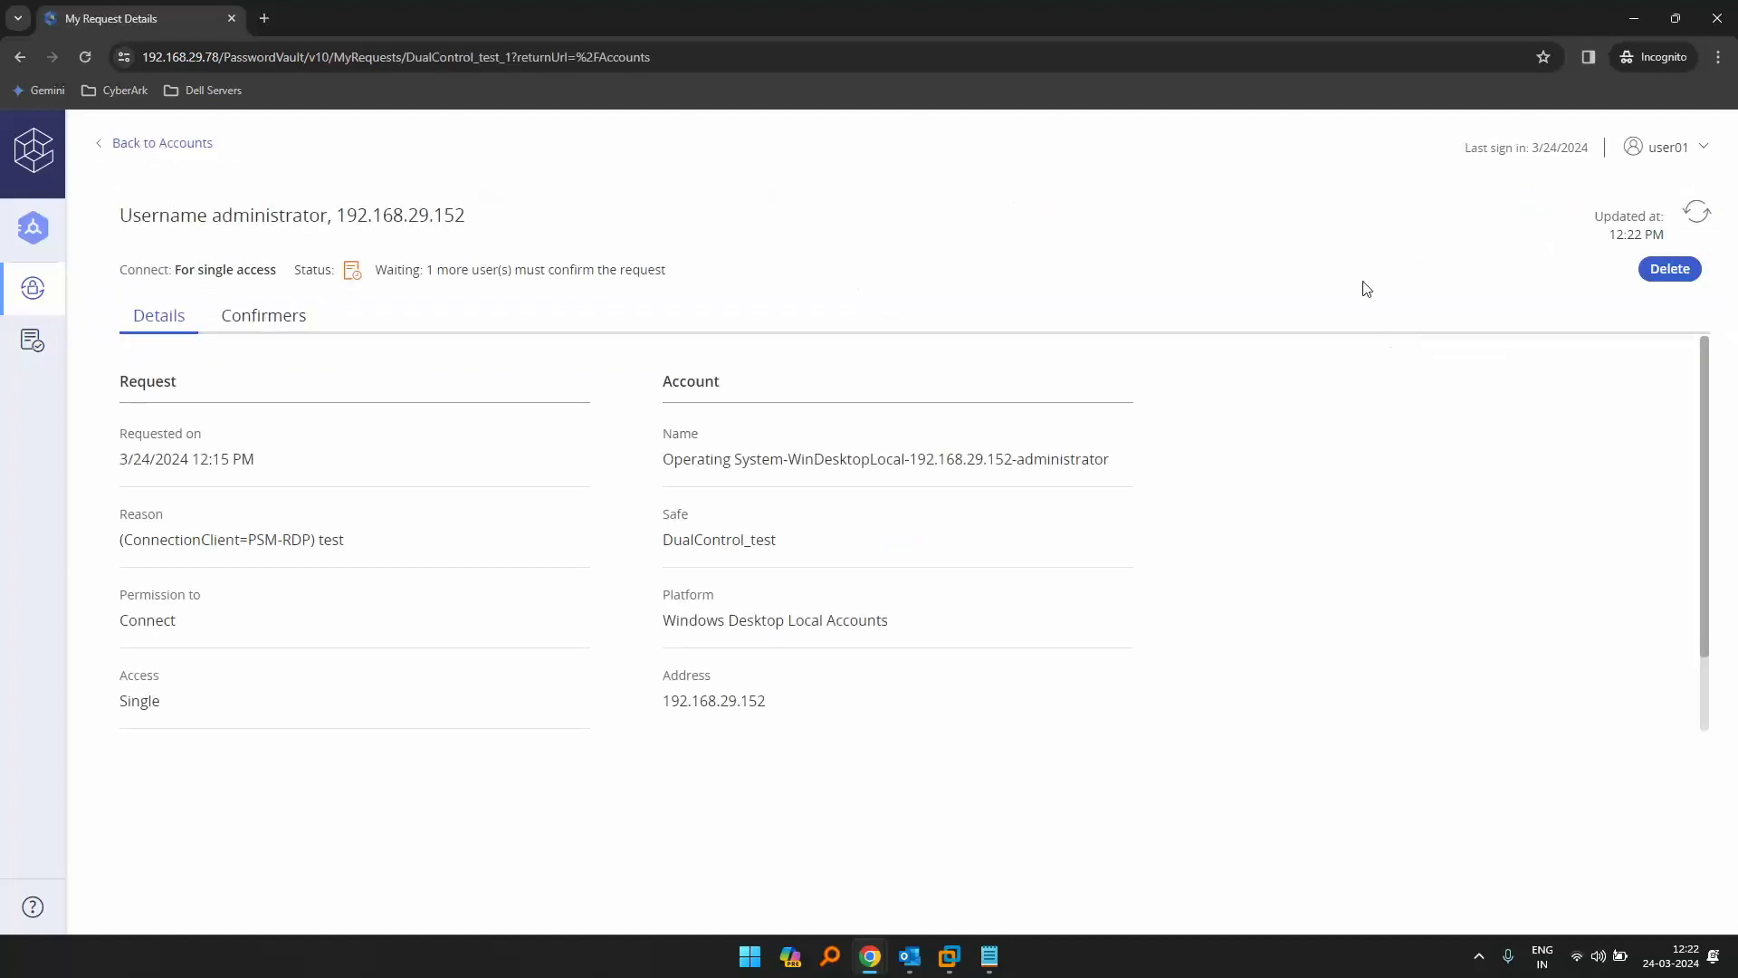
pyautogui.click(1670, 269)
pyautogui.click(1095, 597)
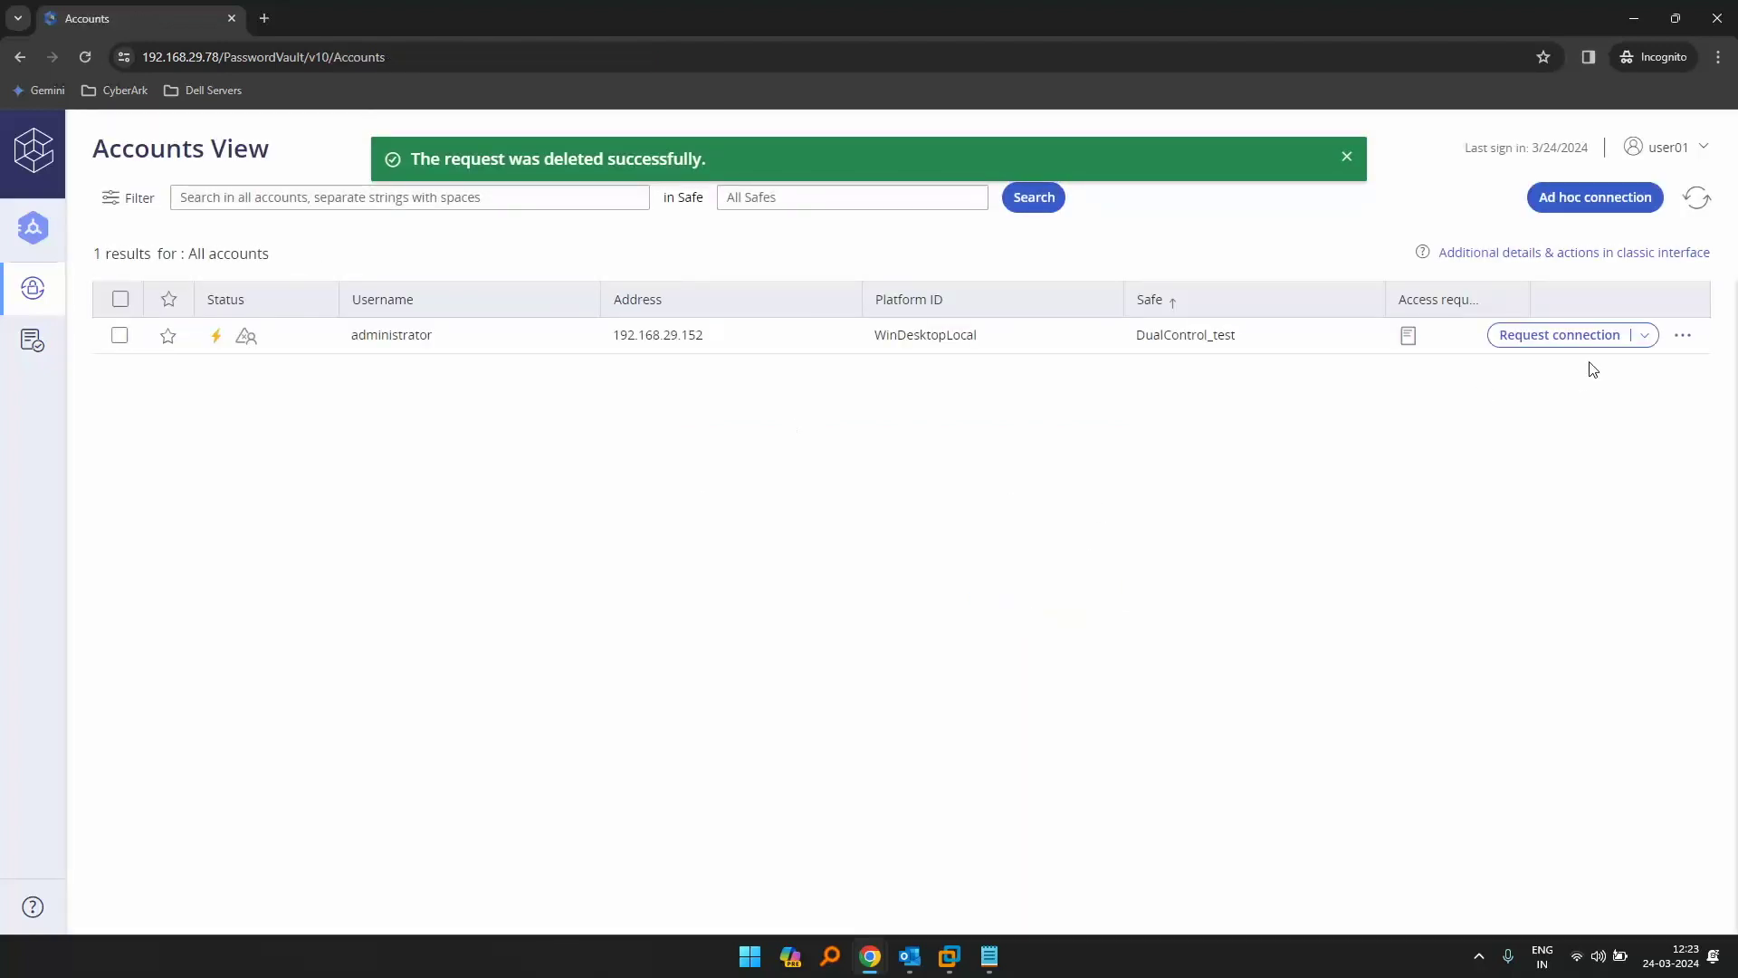
# - Create an RDP connection request for the administrator account with the reason "Patch update"
pyautogui.click(1644, 335)
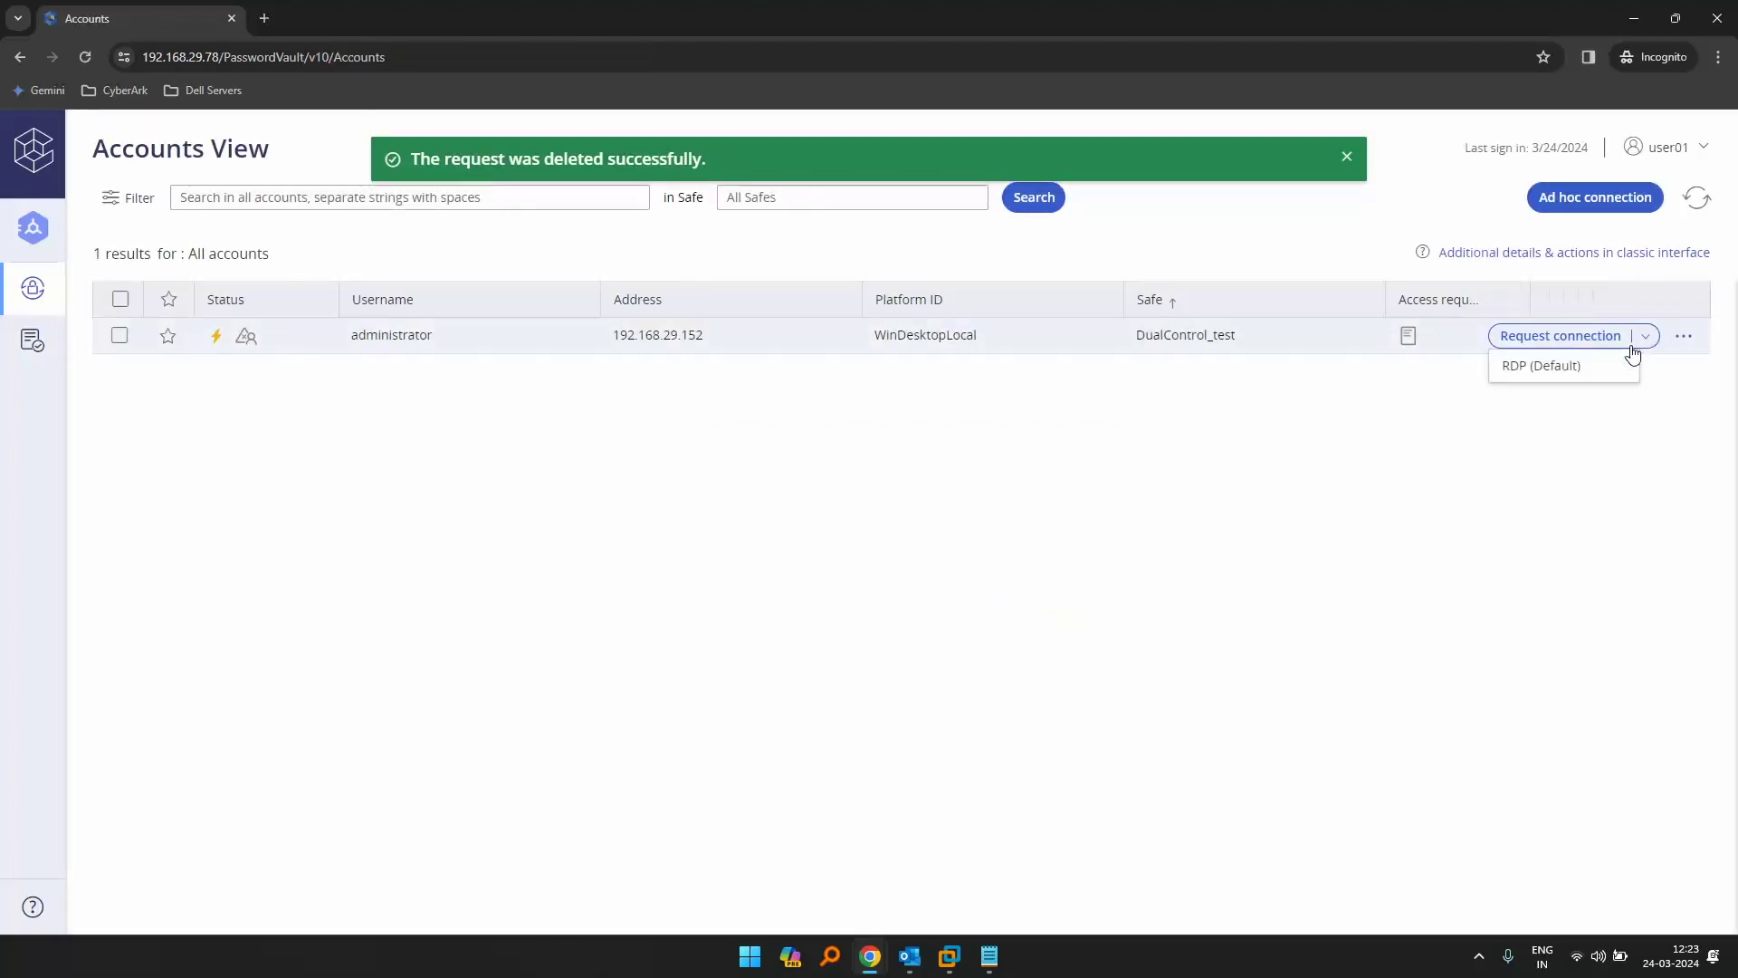
pyautogui.click(1550, 372)
pyautogui.click(1558, 337)
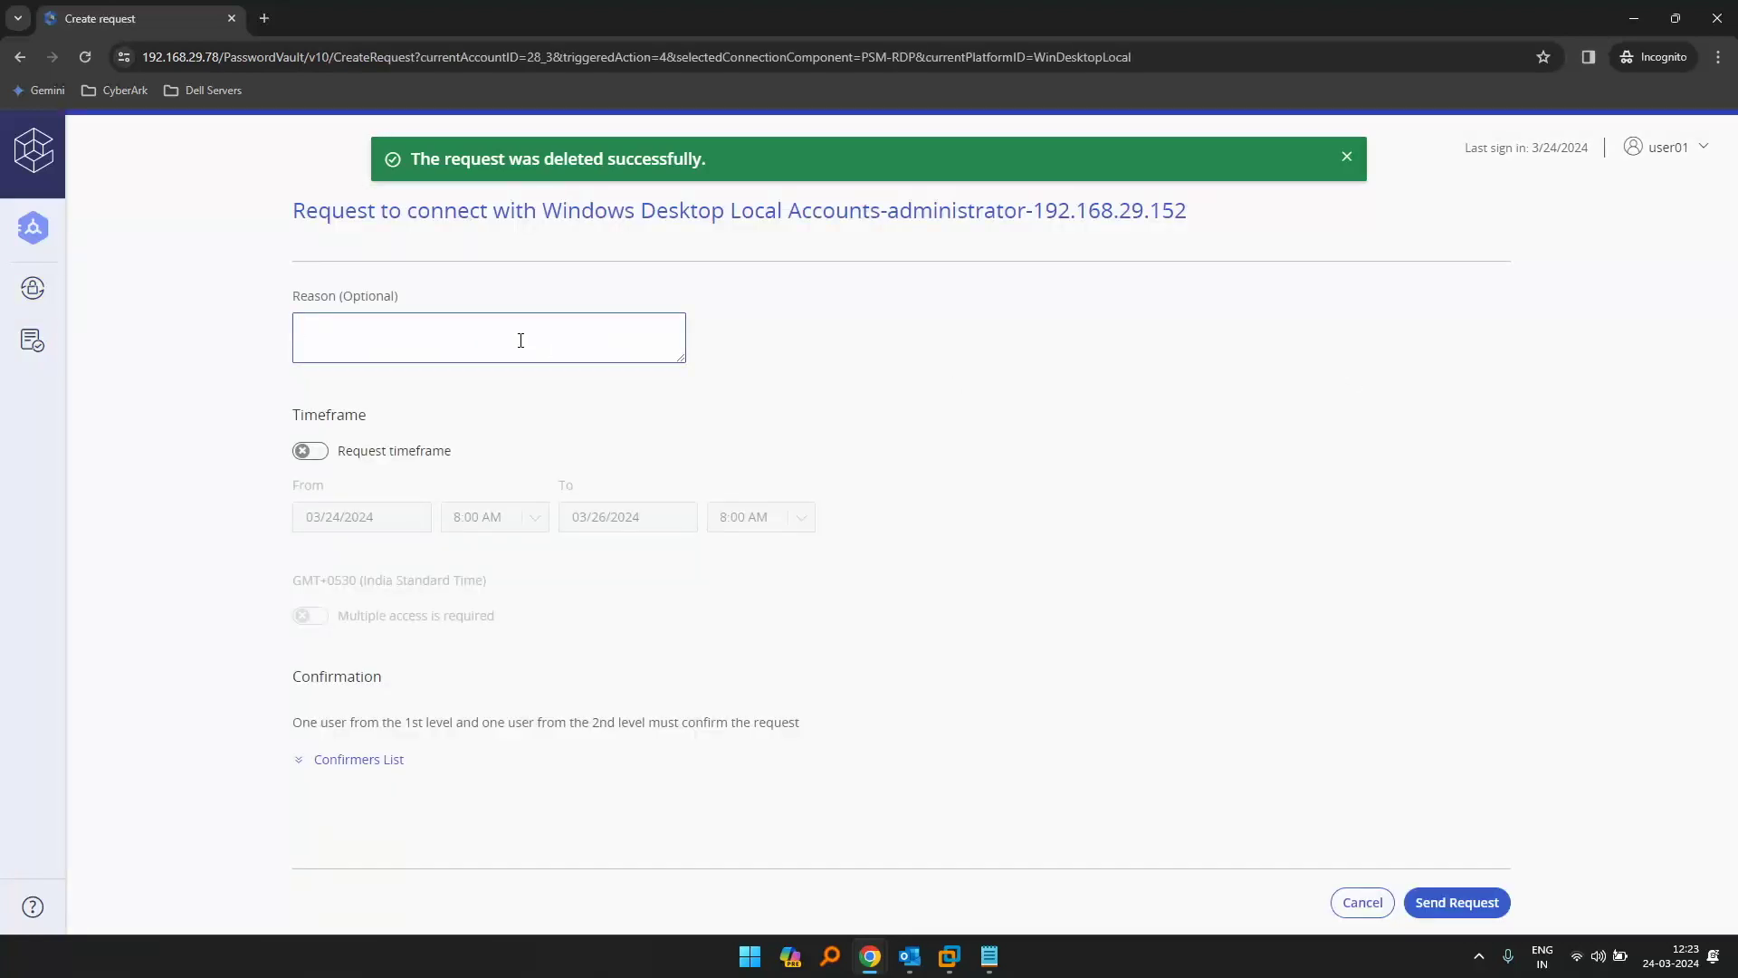
pyautogui.write('Path')
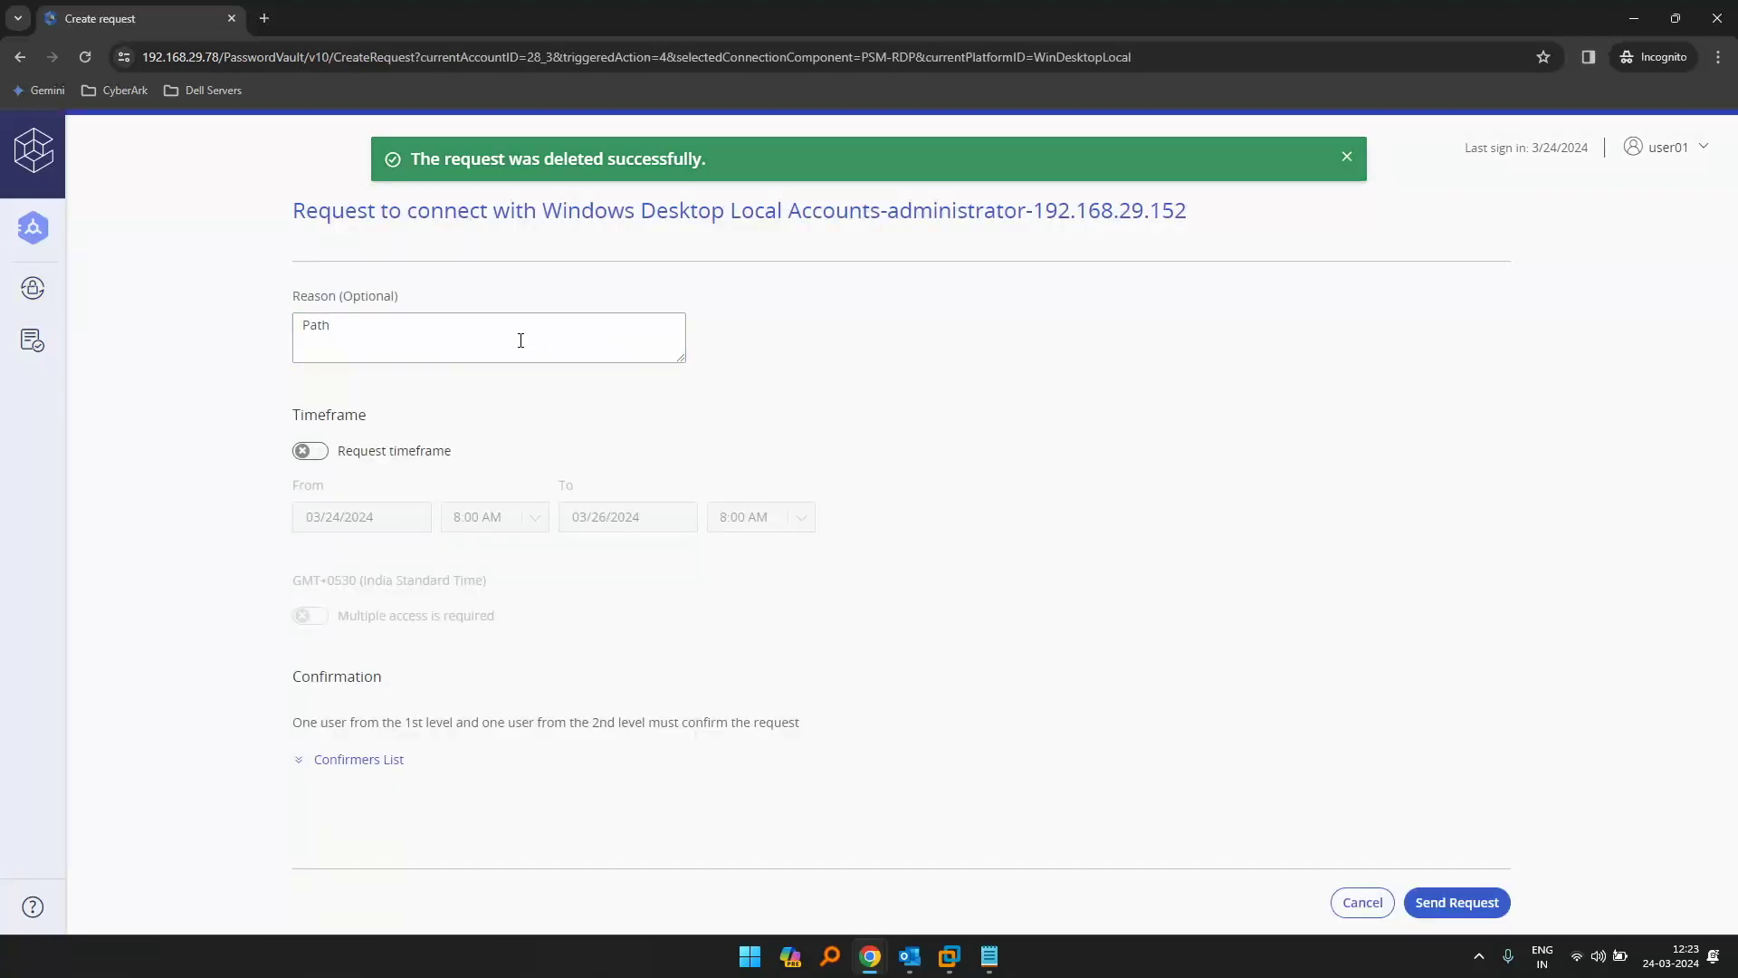
pyautogui.press('BackSpace')
pyautogui.write('ch update')
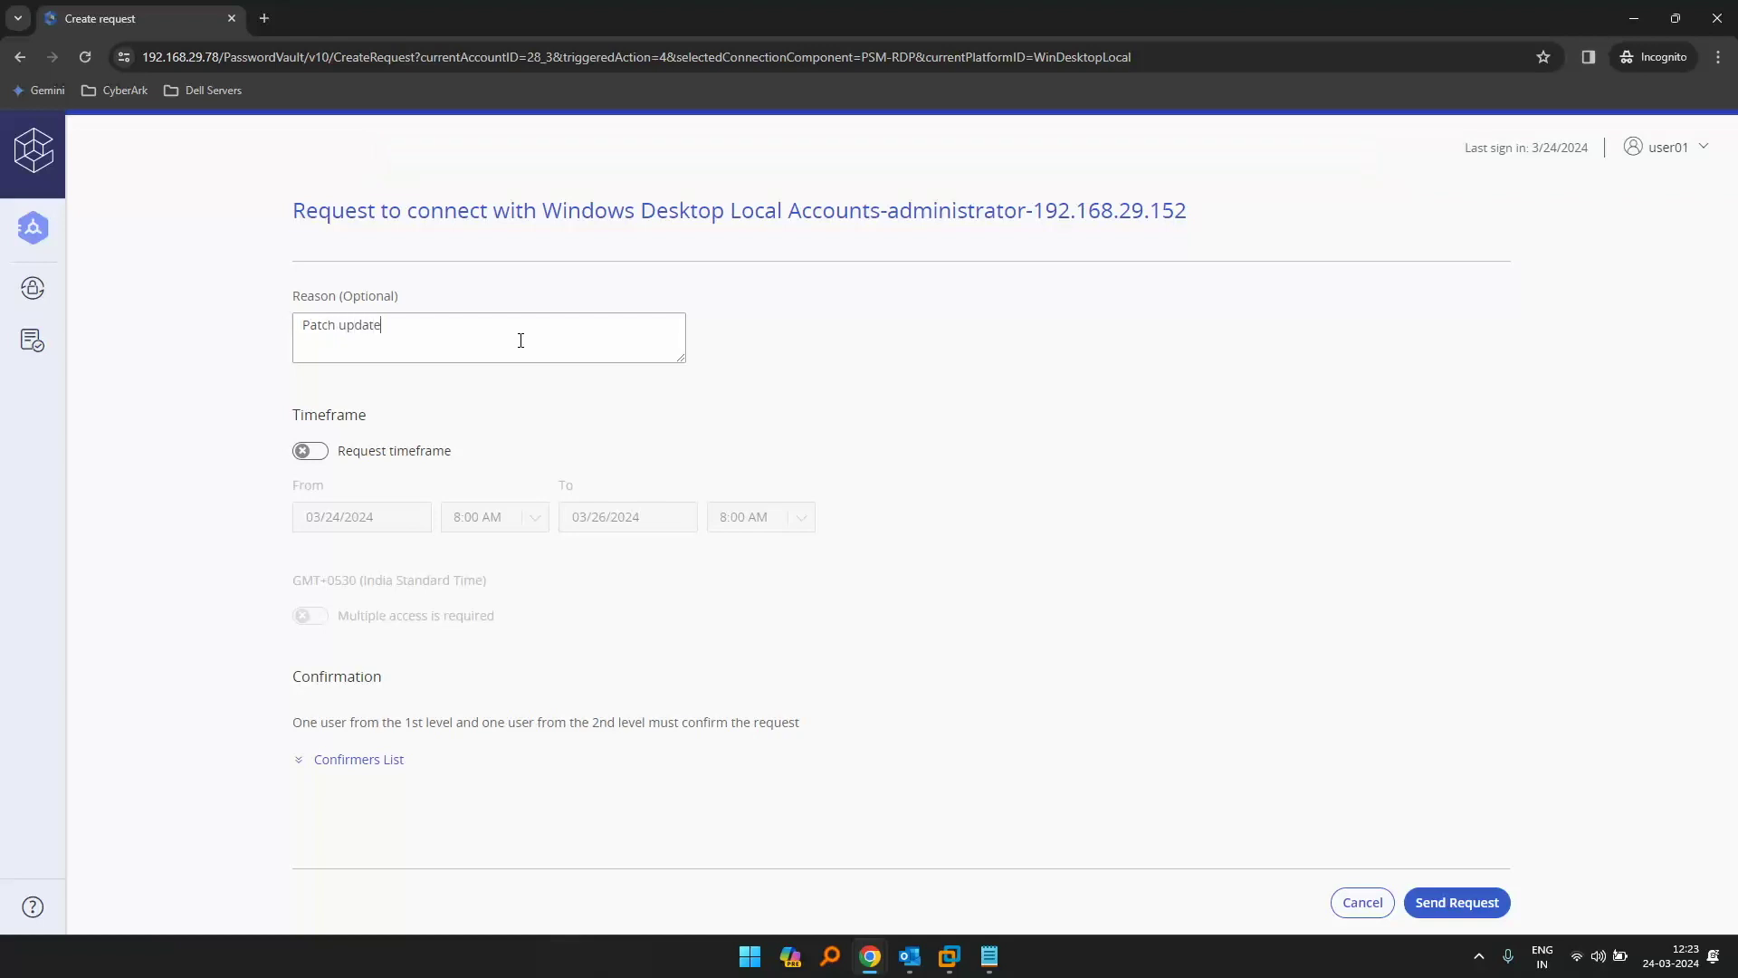
# - Expand the Confirmers List in the connection request and examine the confirmation requirement and the listed confirmers
pyautogui.click(376, 762)
pyautogui.scroll(1, 884, 693)
pyautogui.moveTo(1506, 568); pyautogui.dragTo(1499, 719)
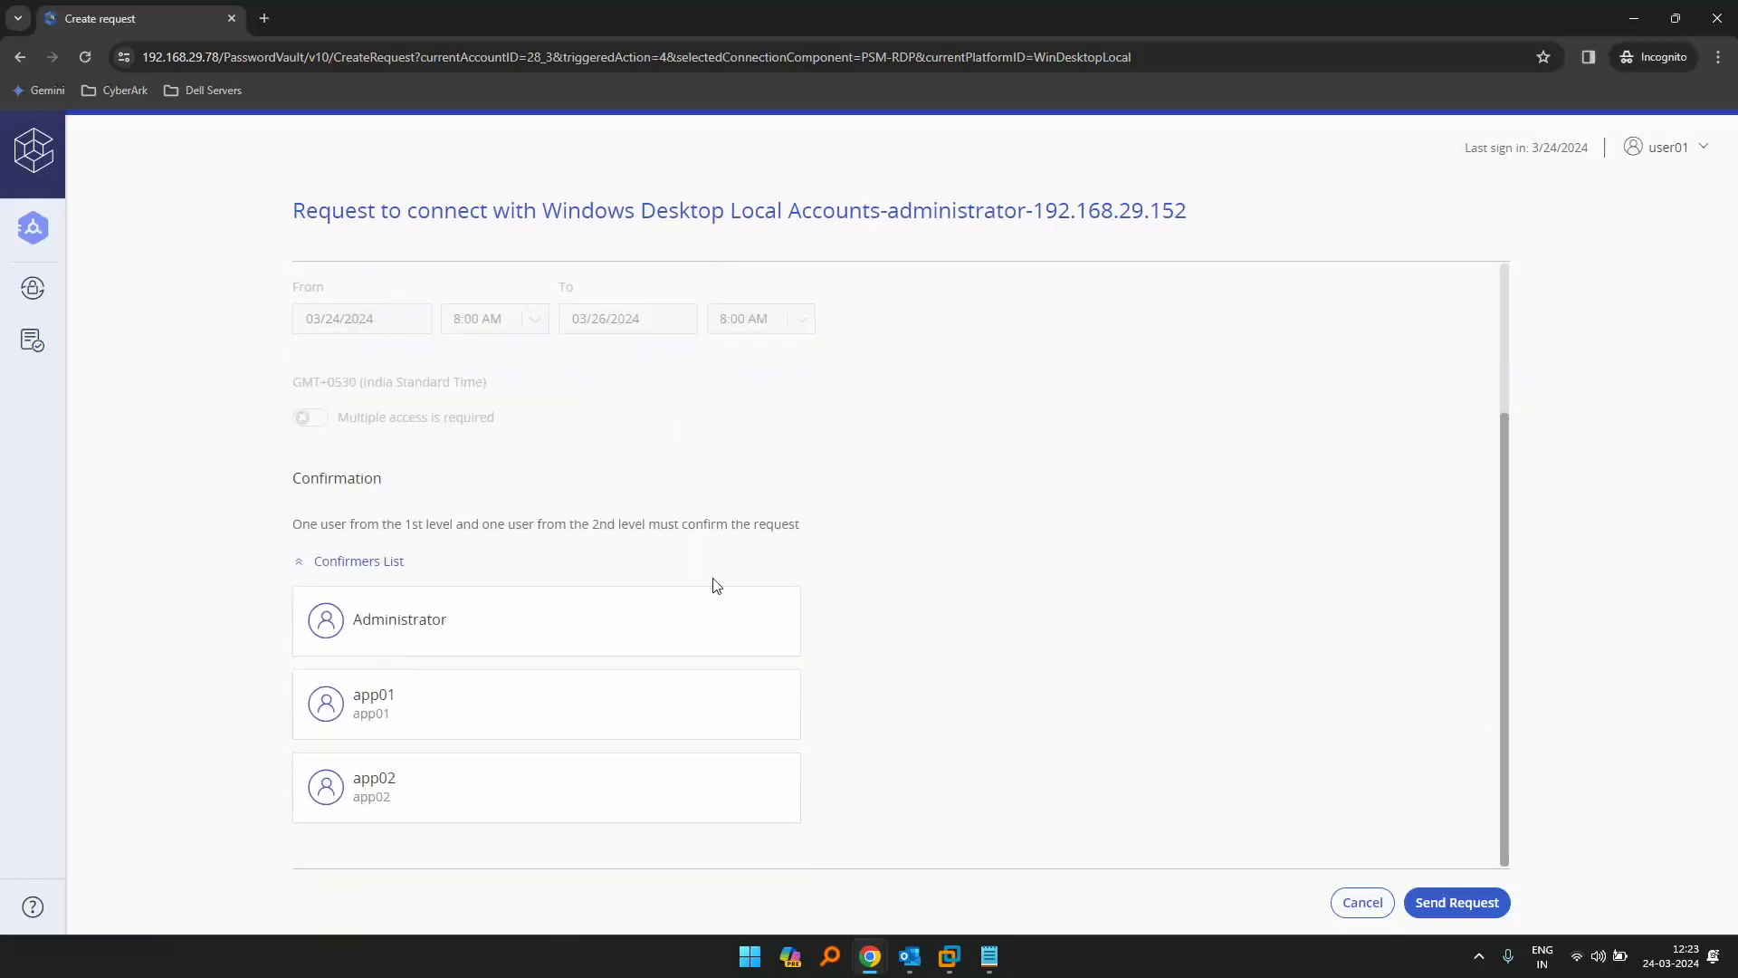
pyautogui.doubleClick(297, 477)
pyautogui.moveTo(292, 524); pyautogui.dragTo(799, 539)
pyautogui.click(948, 579)
pyautogui.doubleClick(358, 695)
pyautogui.doubleClick(363, 781)
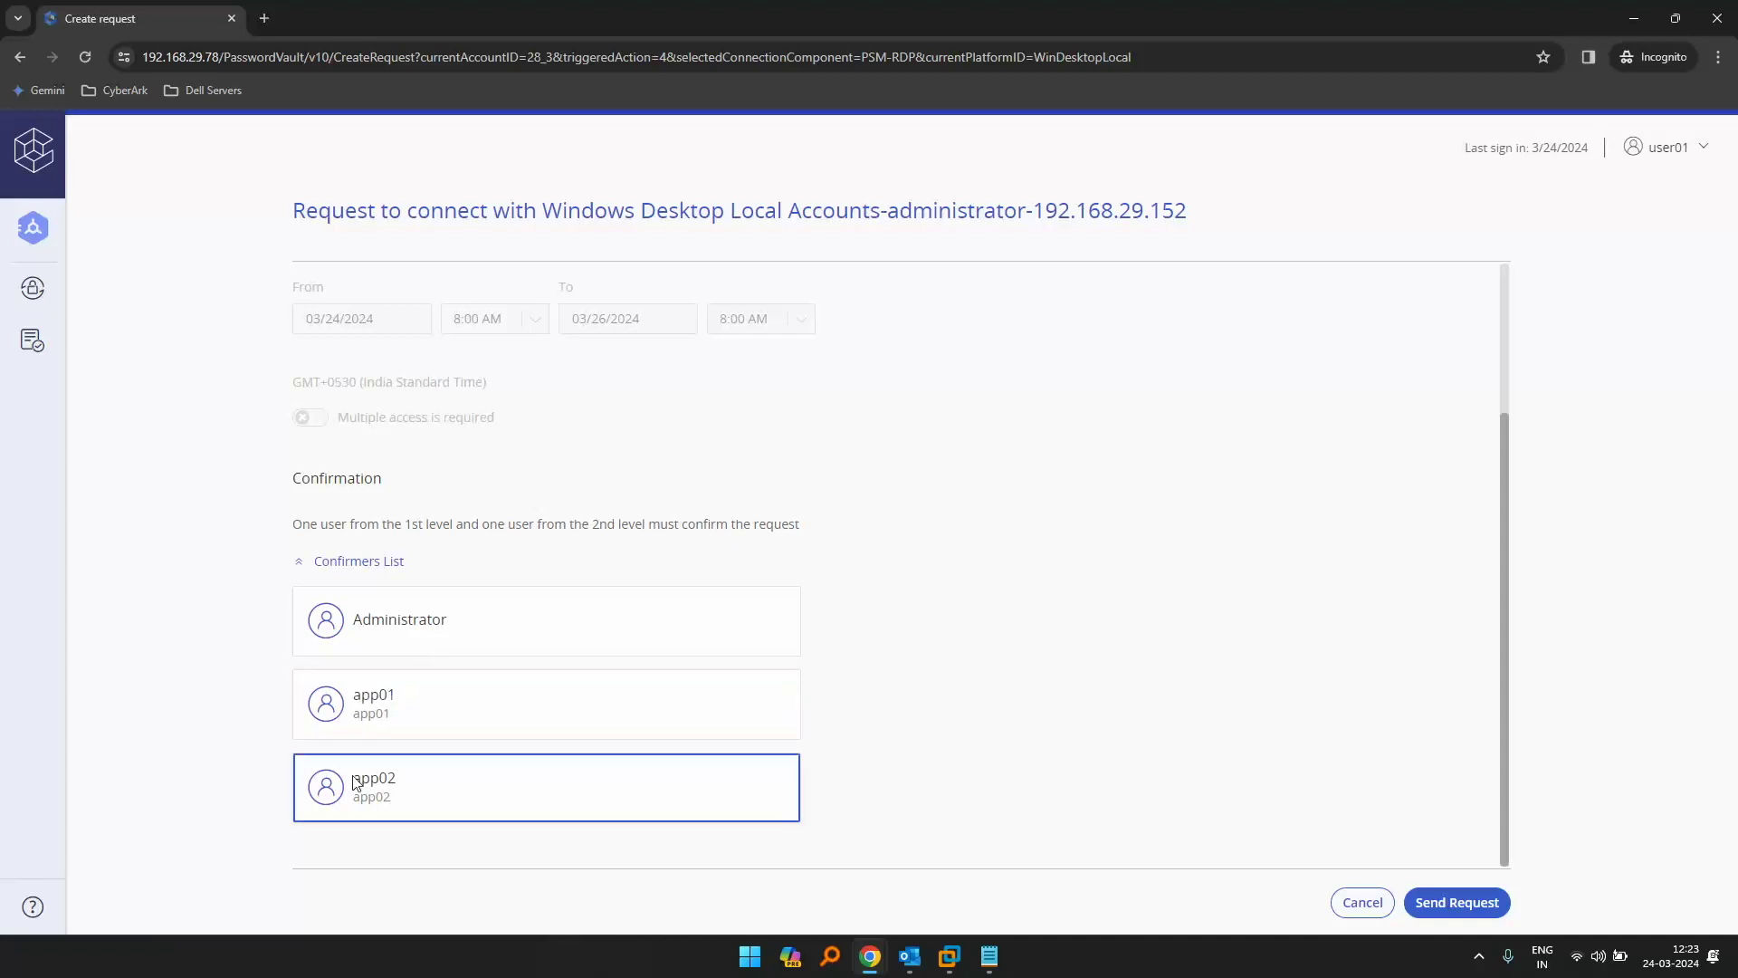
pyautogui.click(501, 623)
pyautogui.click(996, 540)
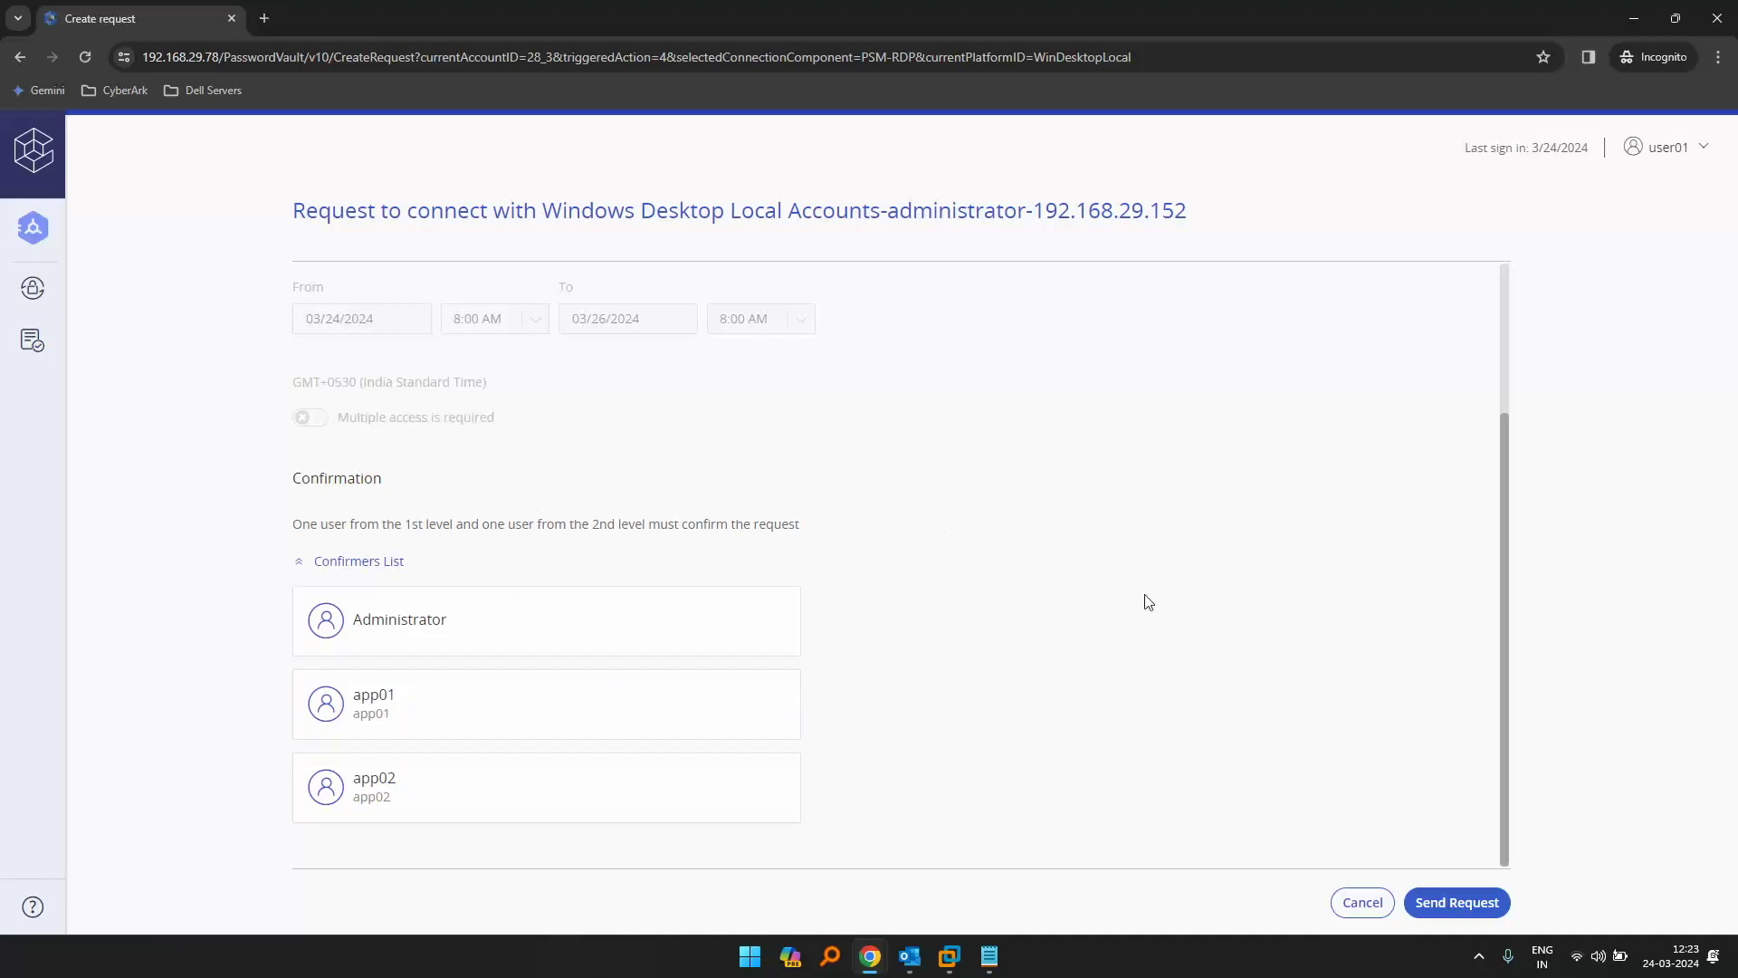
# - Send the connection request for the administrator account and sign out of user01
pyautogui.click(1460, 902)
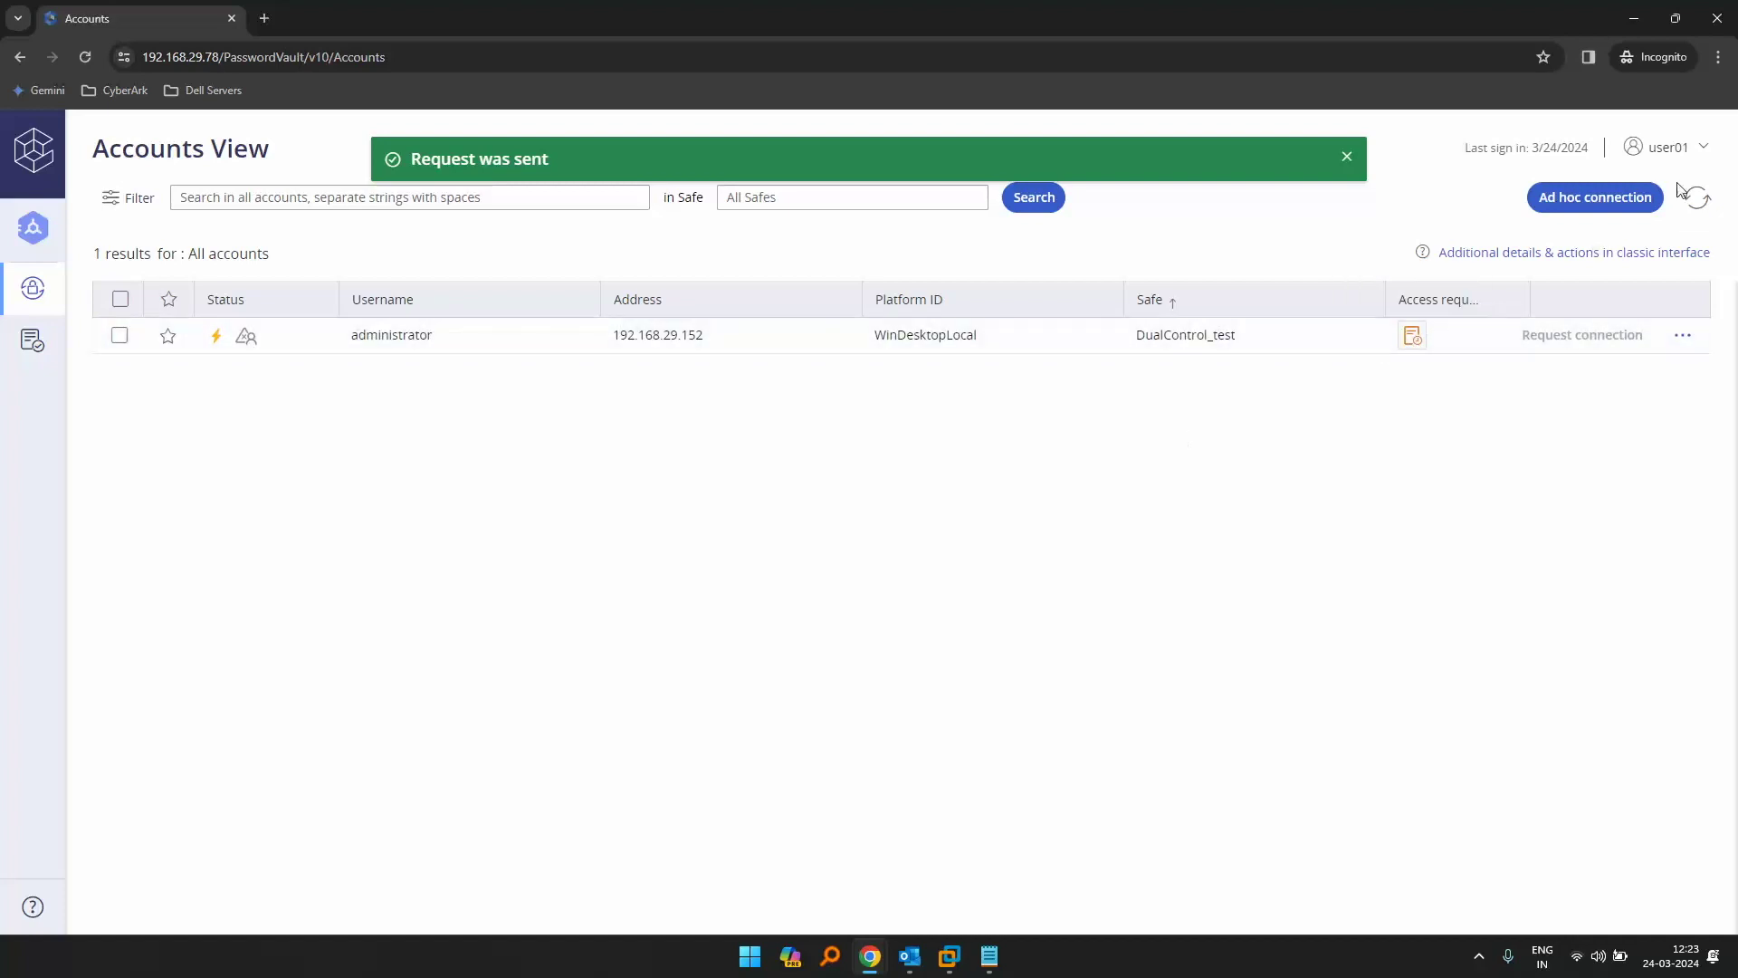
pyautogui.click(1682, 152)
pyautogui.click(1503, 478)
# - Sign in with LDAP authentication as app01, entering the account password
pyautogui.click(750, 668)
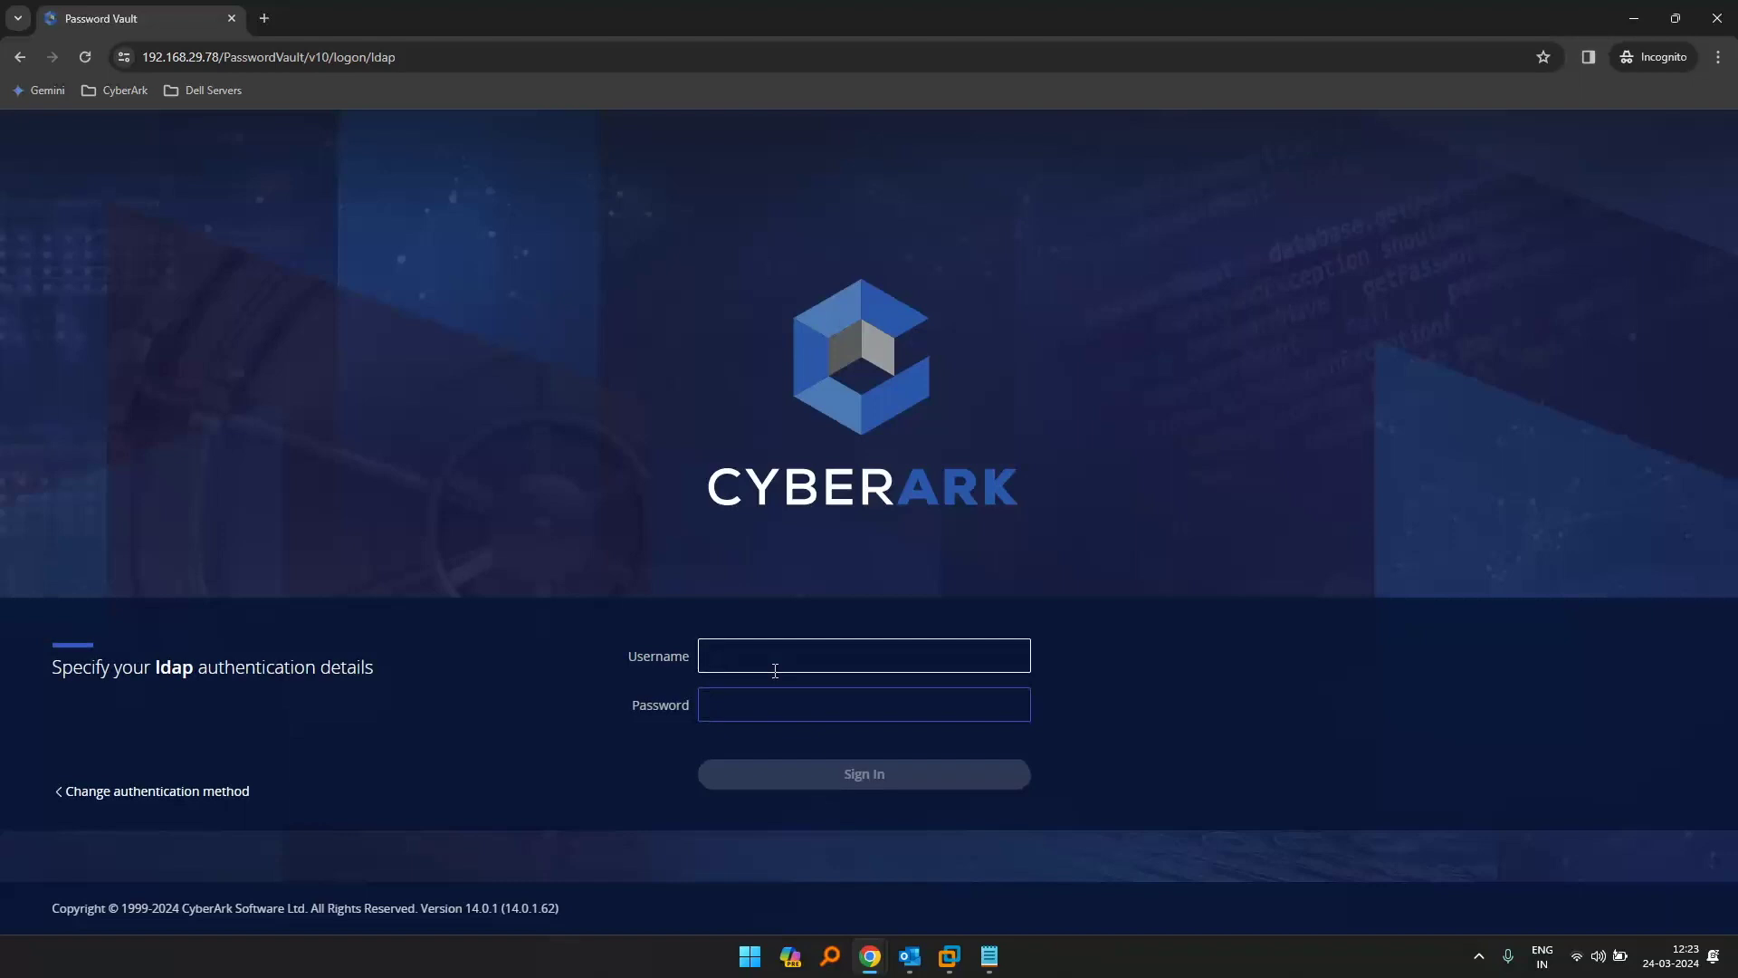
pyautogui.write('app01')
pyautogui.press('Tab')
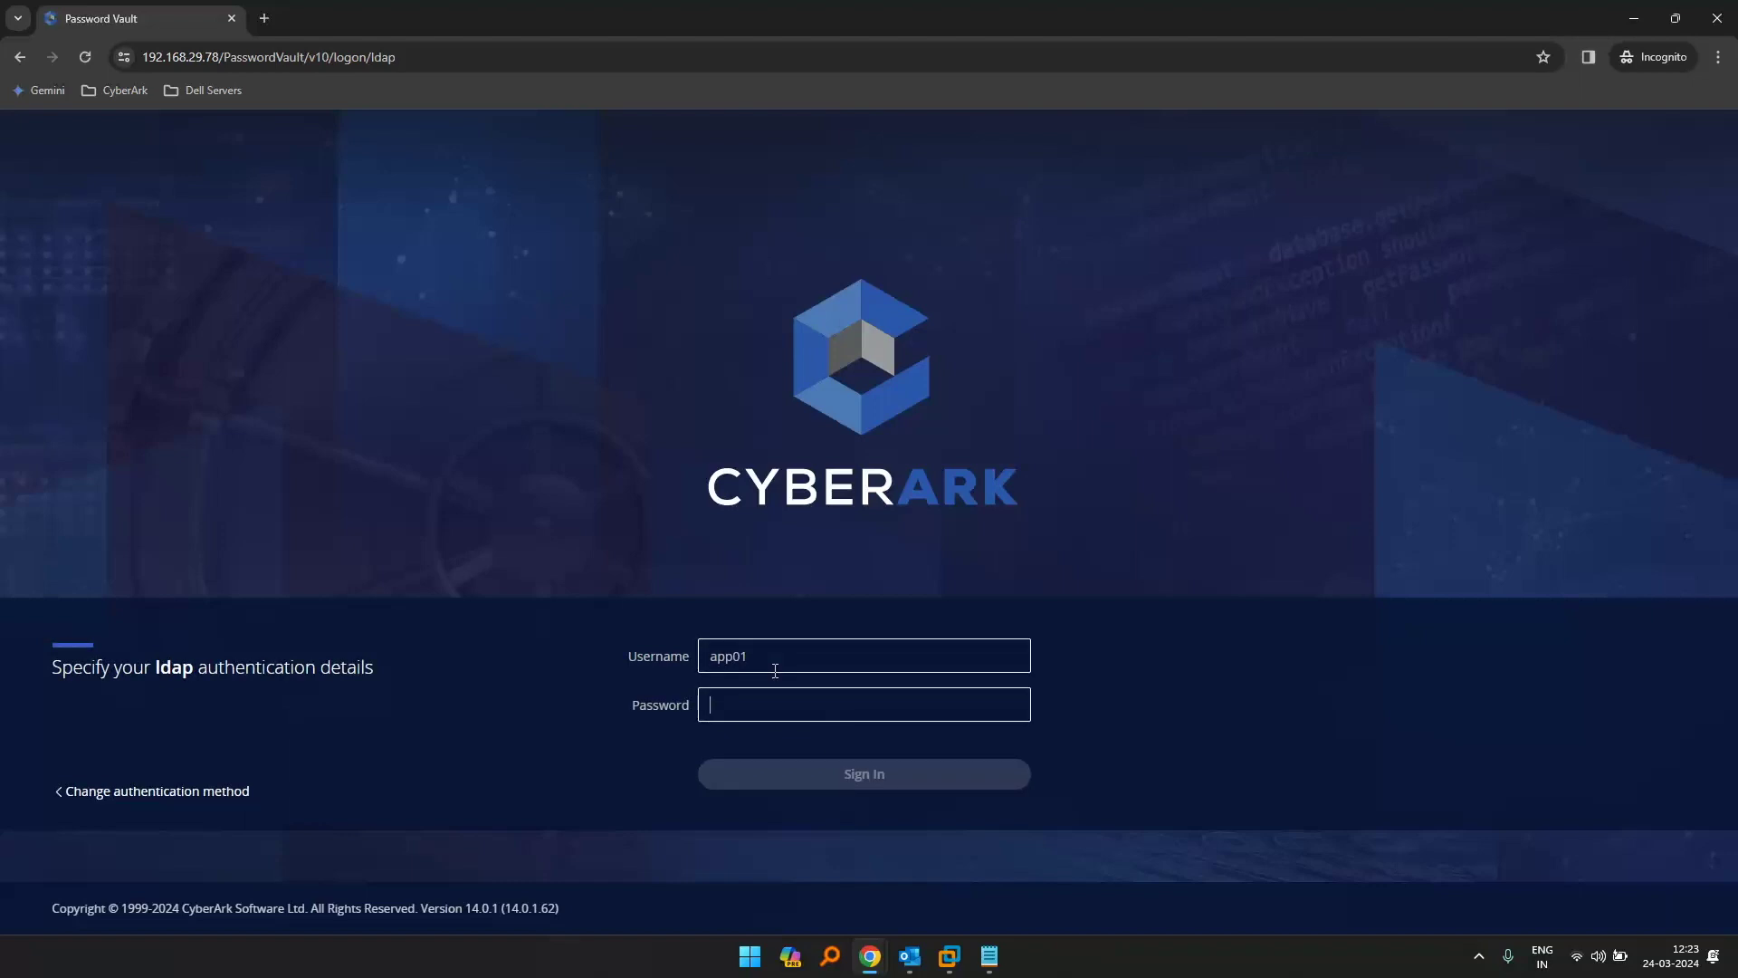
pyautogui.write('********')
pyautogui.press('Return')
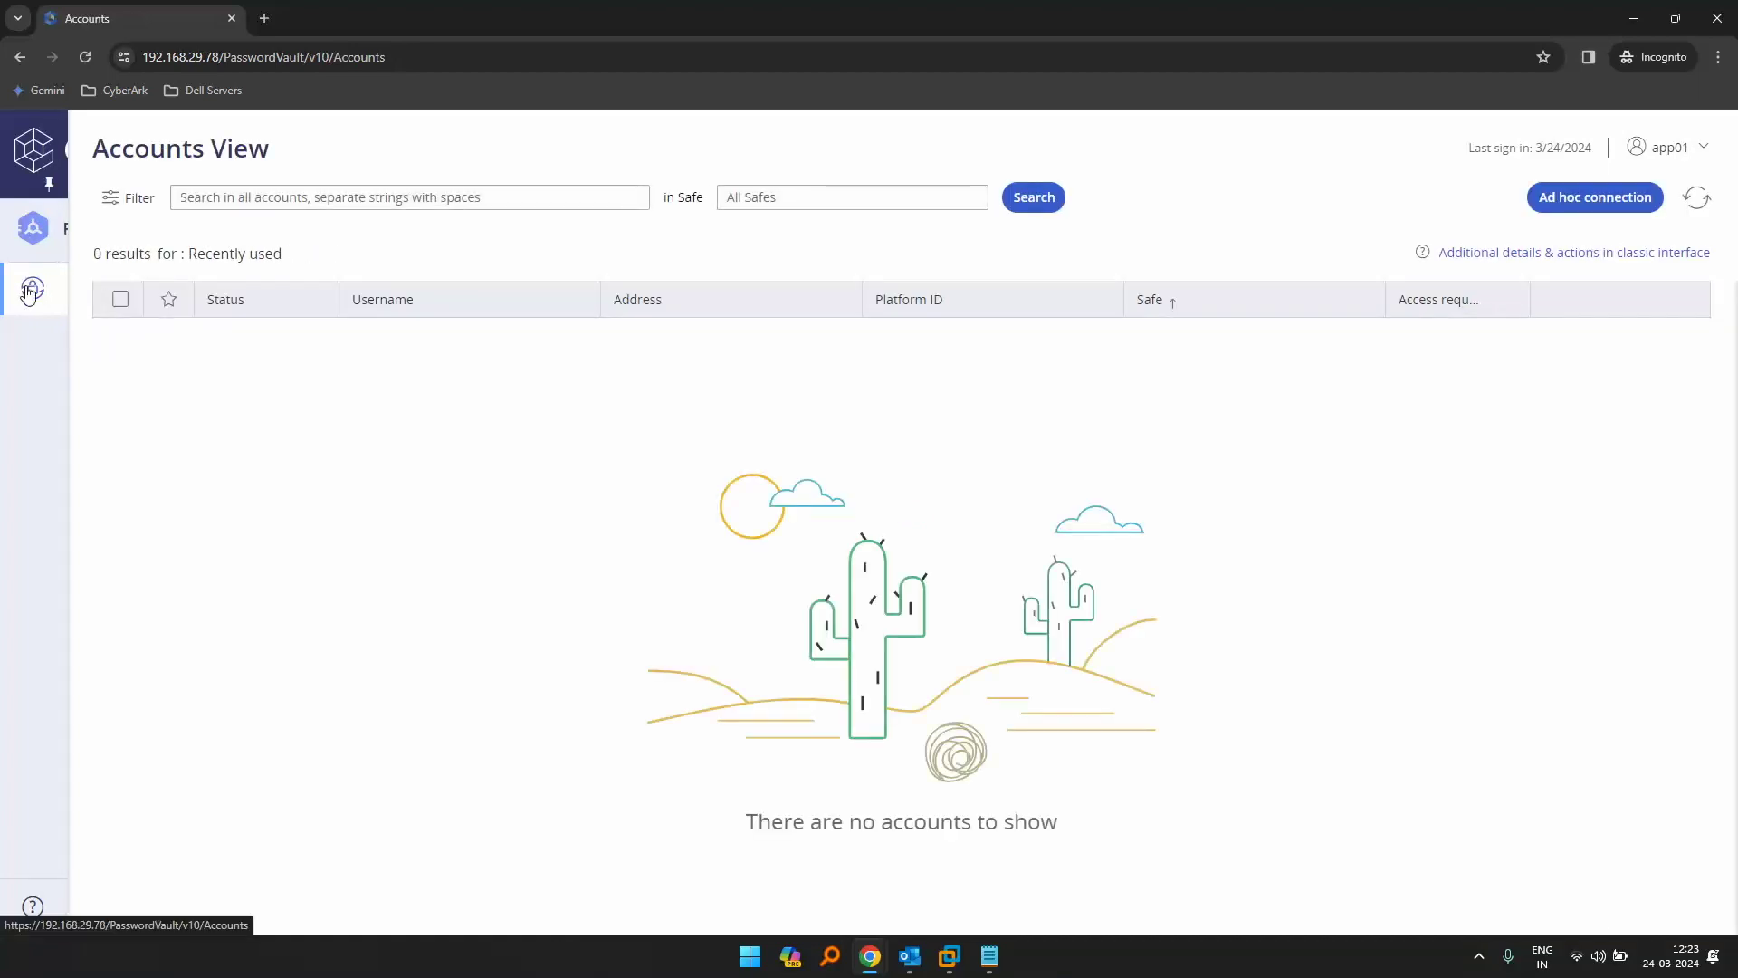
# - Open Incoming Requests and confirm user01's pending connection request with the reason "approved from level 1"
pyautogui.moveTo(30, 283)
pyautogui.click(257, 288)
pyautogui.click(215, 337)
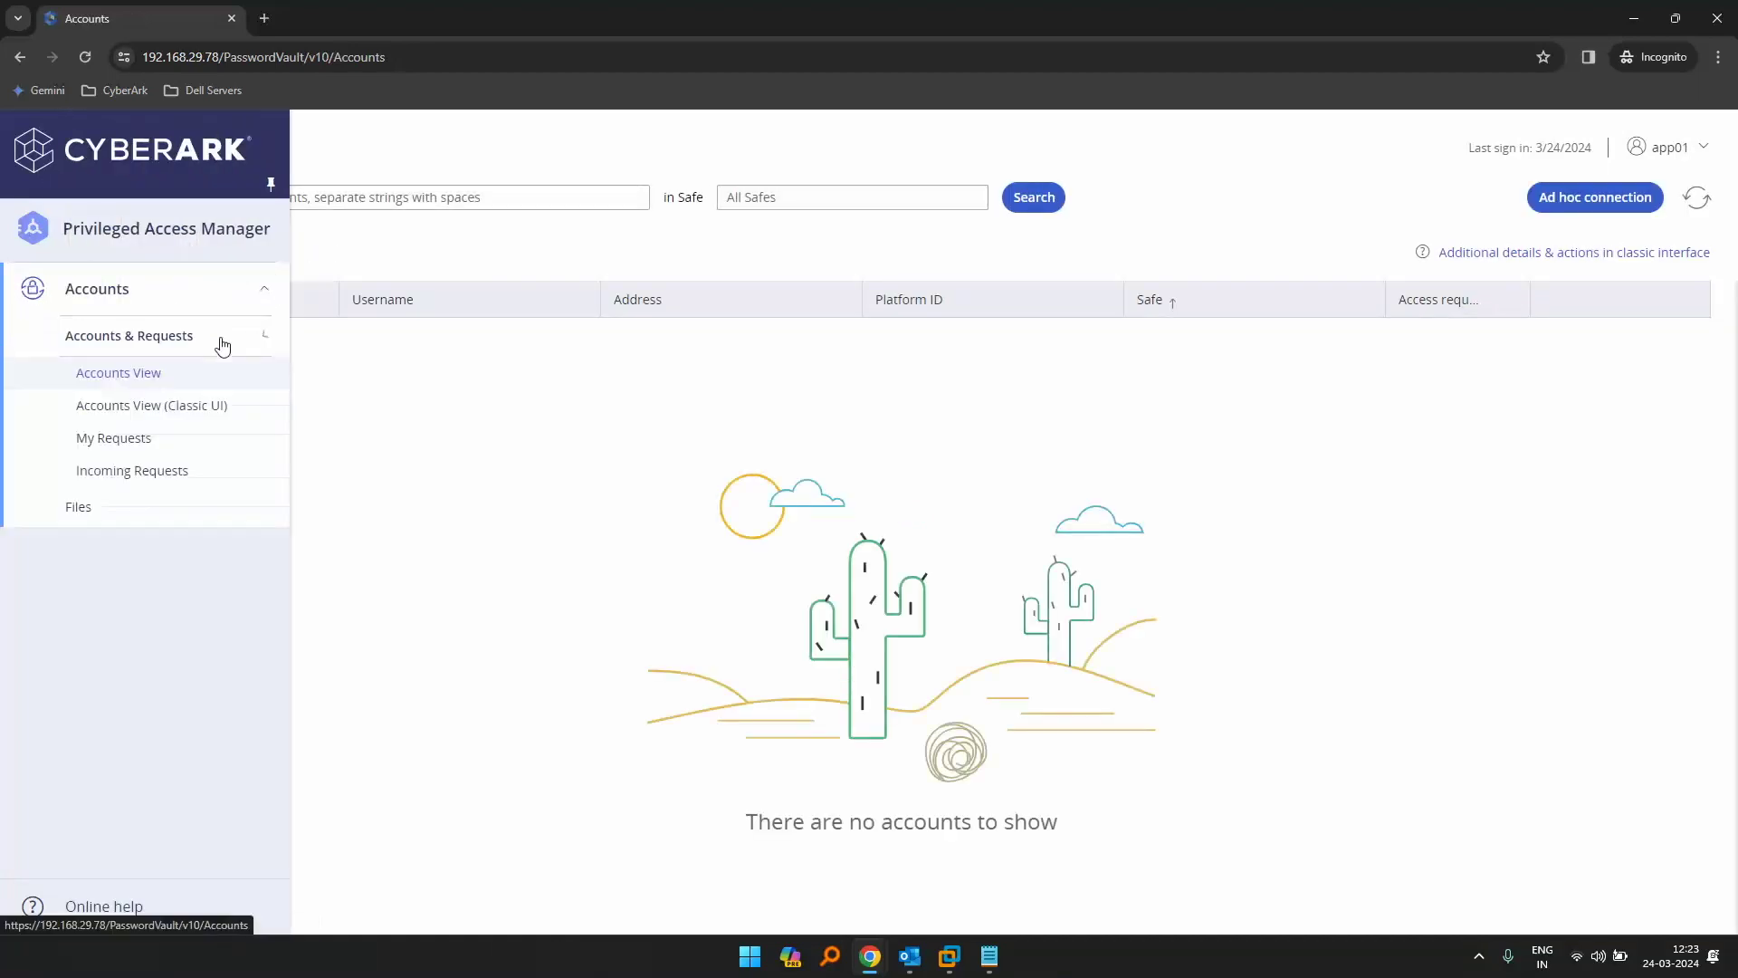
pyautogui.click(197, 472)
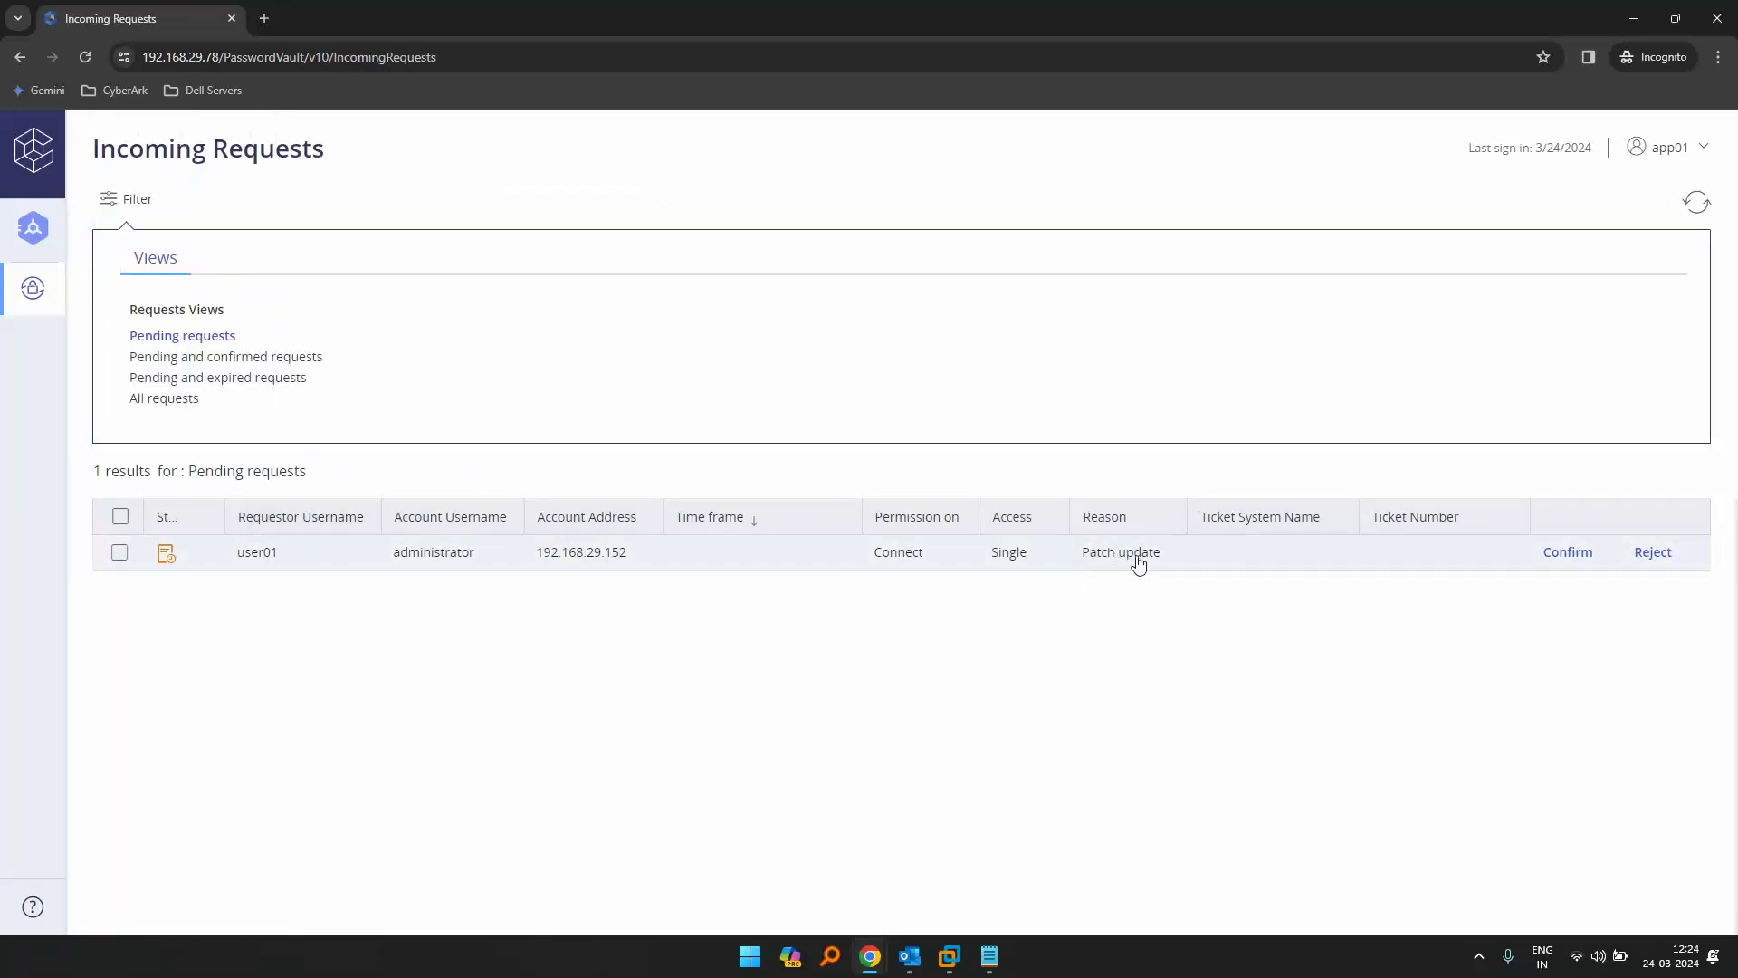
pyautogui.click(1565, 557)
pyautogui.click(911, 509)
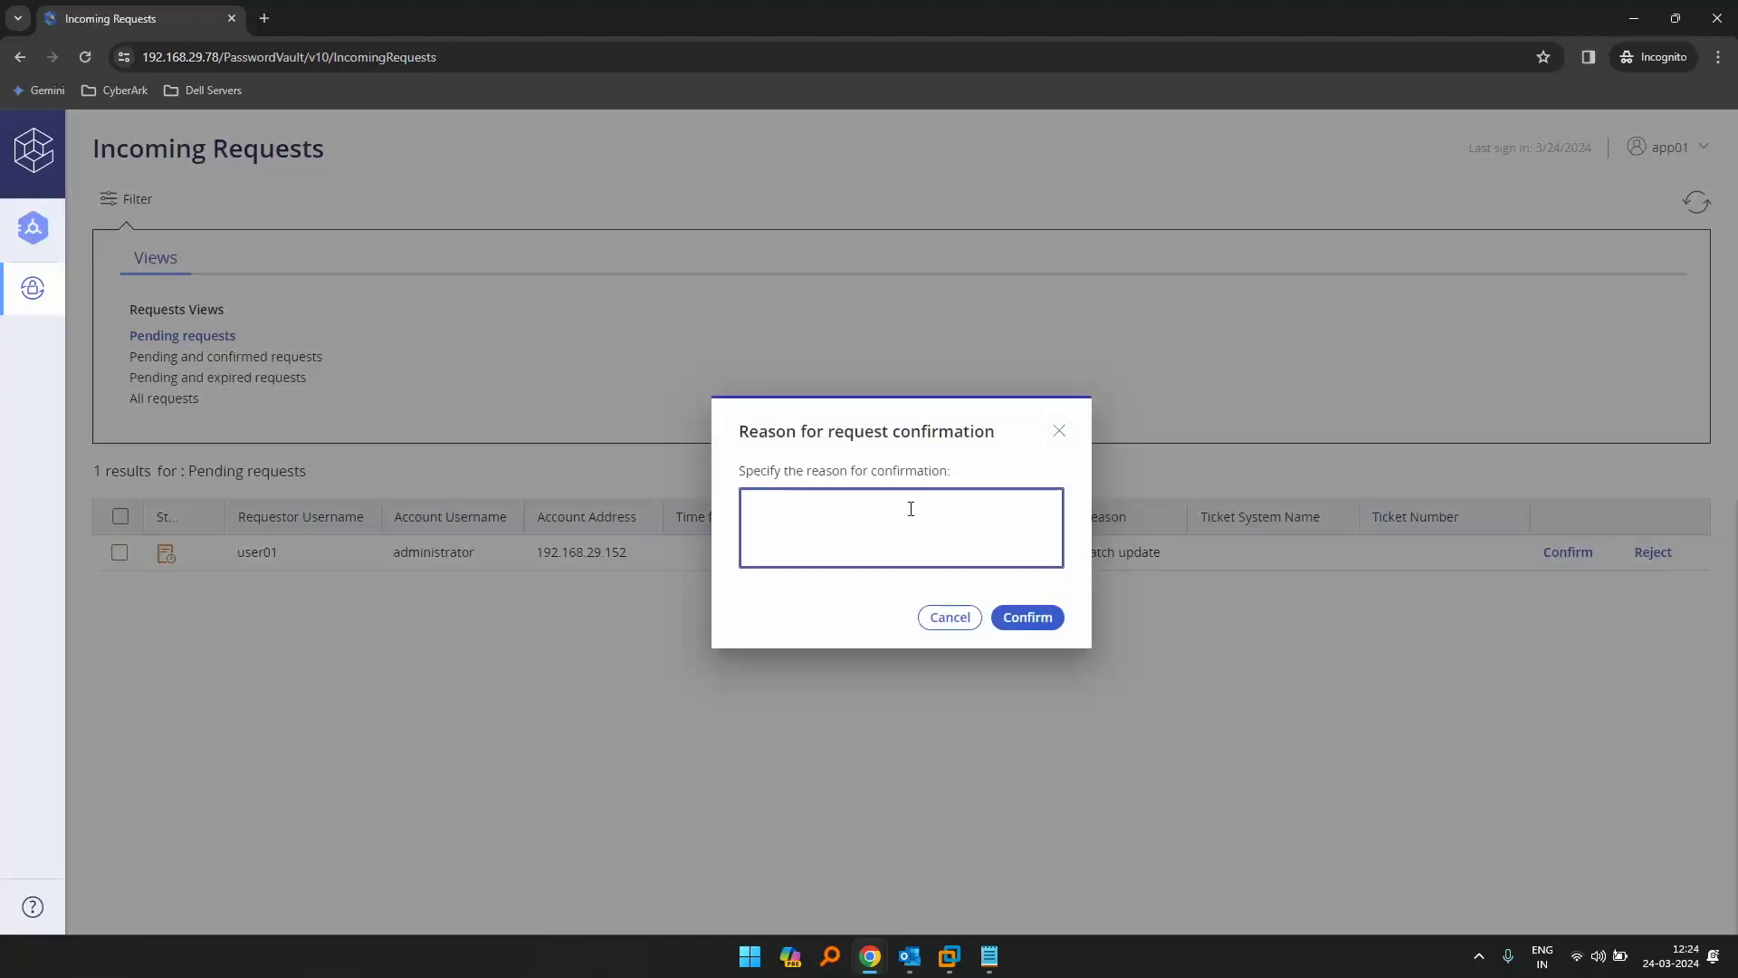
pyautogui.write('approved from level 1')
pyautogui.click(1048, 620)
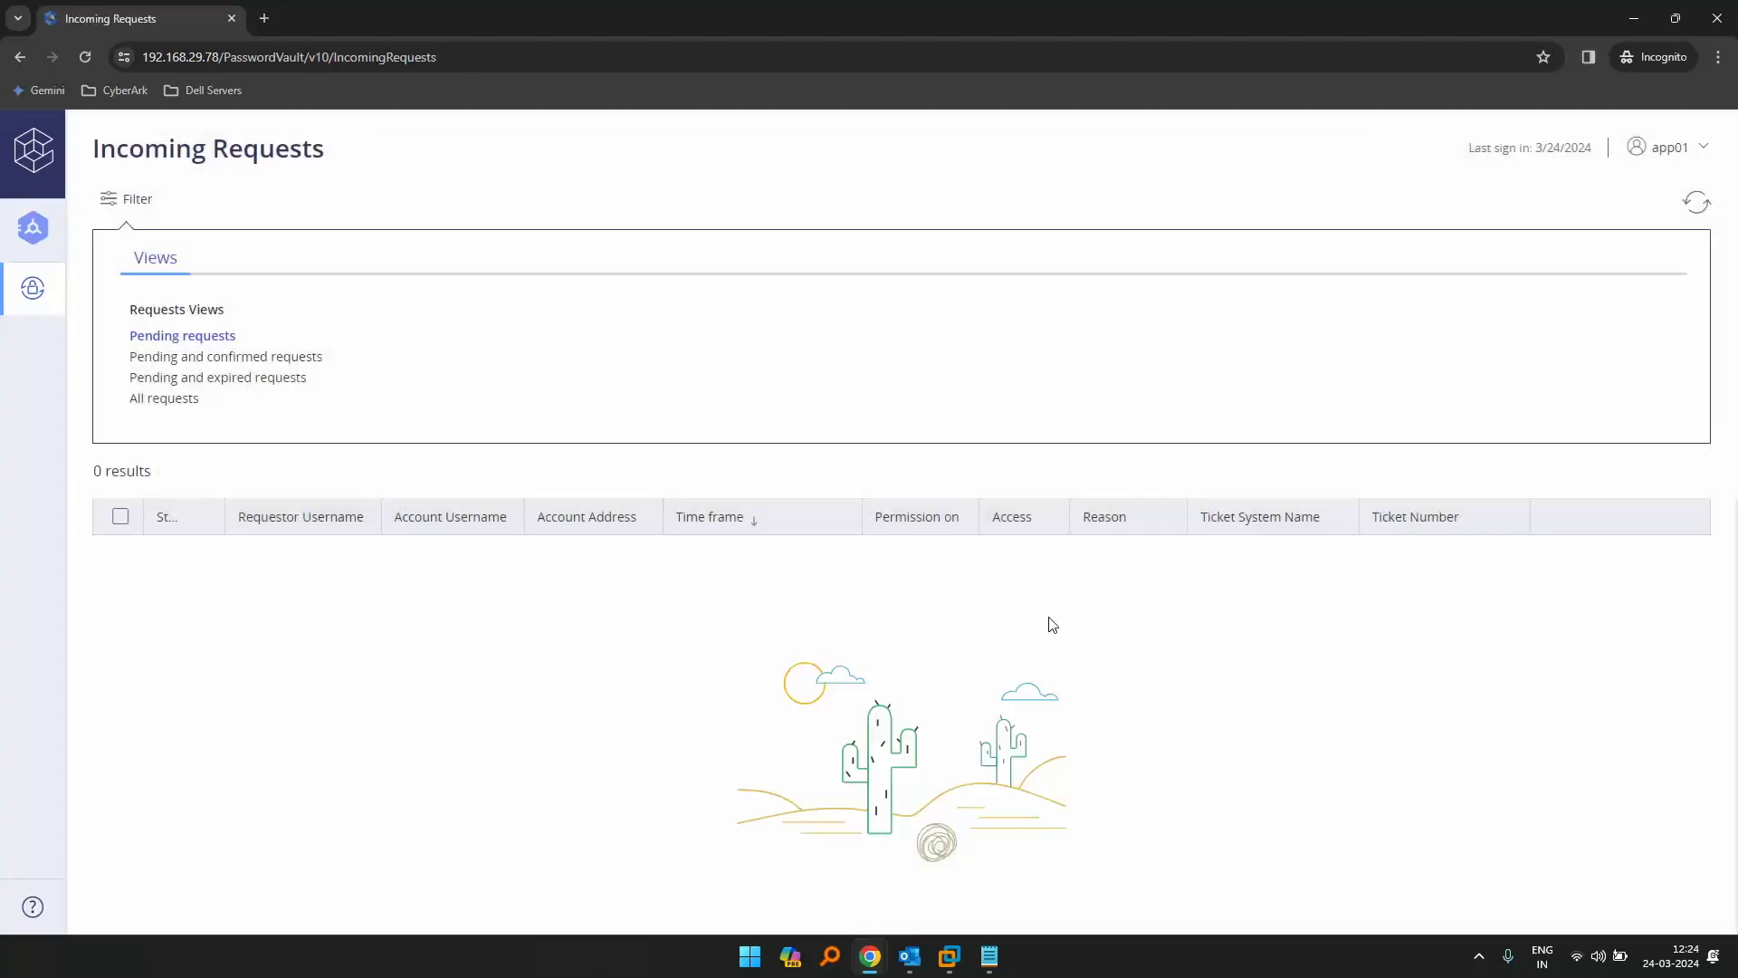
pyautogui.click(132, 200)
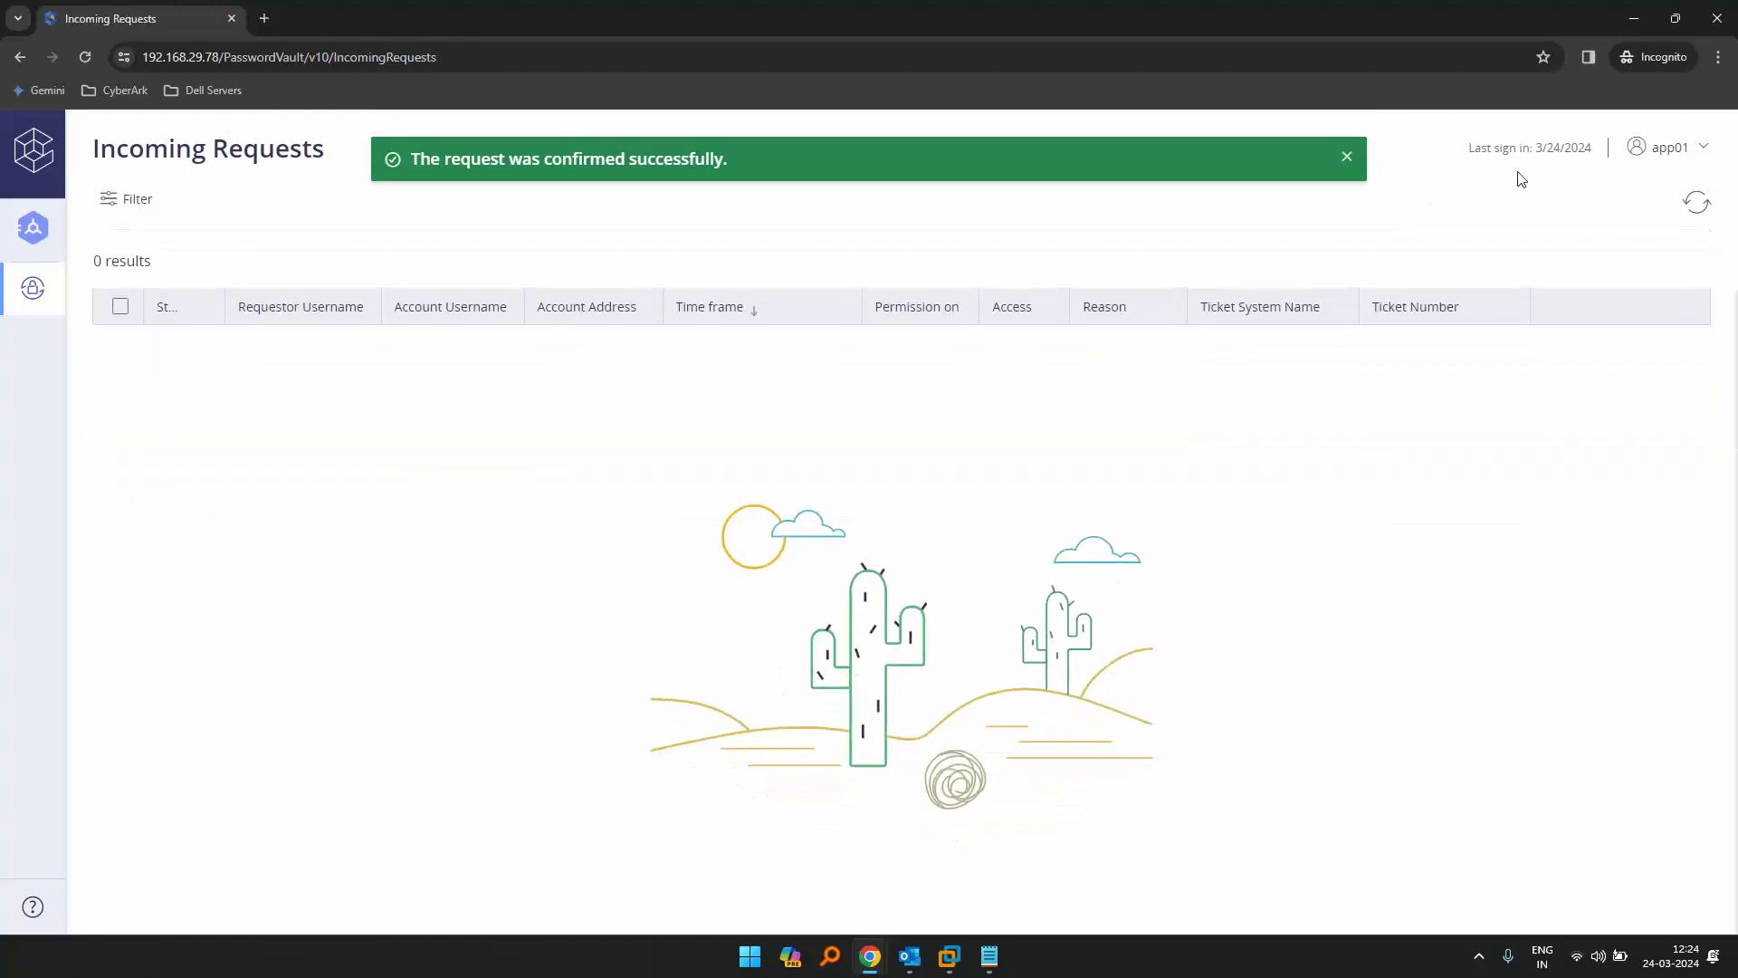
# - Sign out of app01, sign in with LDAP as user01 using the account password, and check the access request's status
pyautogui.click(1664, 151)
pyautogui.click(1542, 466)
pyautogui.click(660, 640)
pyautogui.hotkey('alt', 'Left')
pyautogui.click(819, 675)
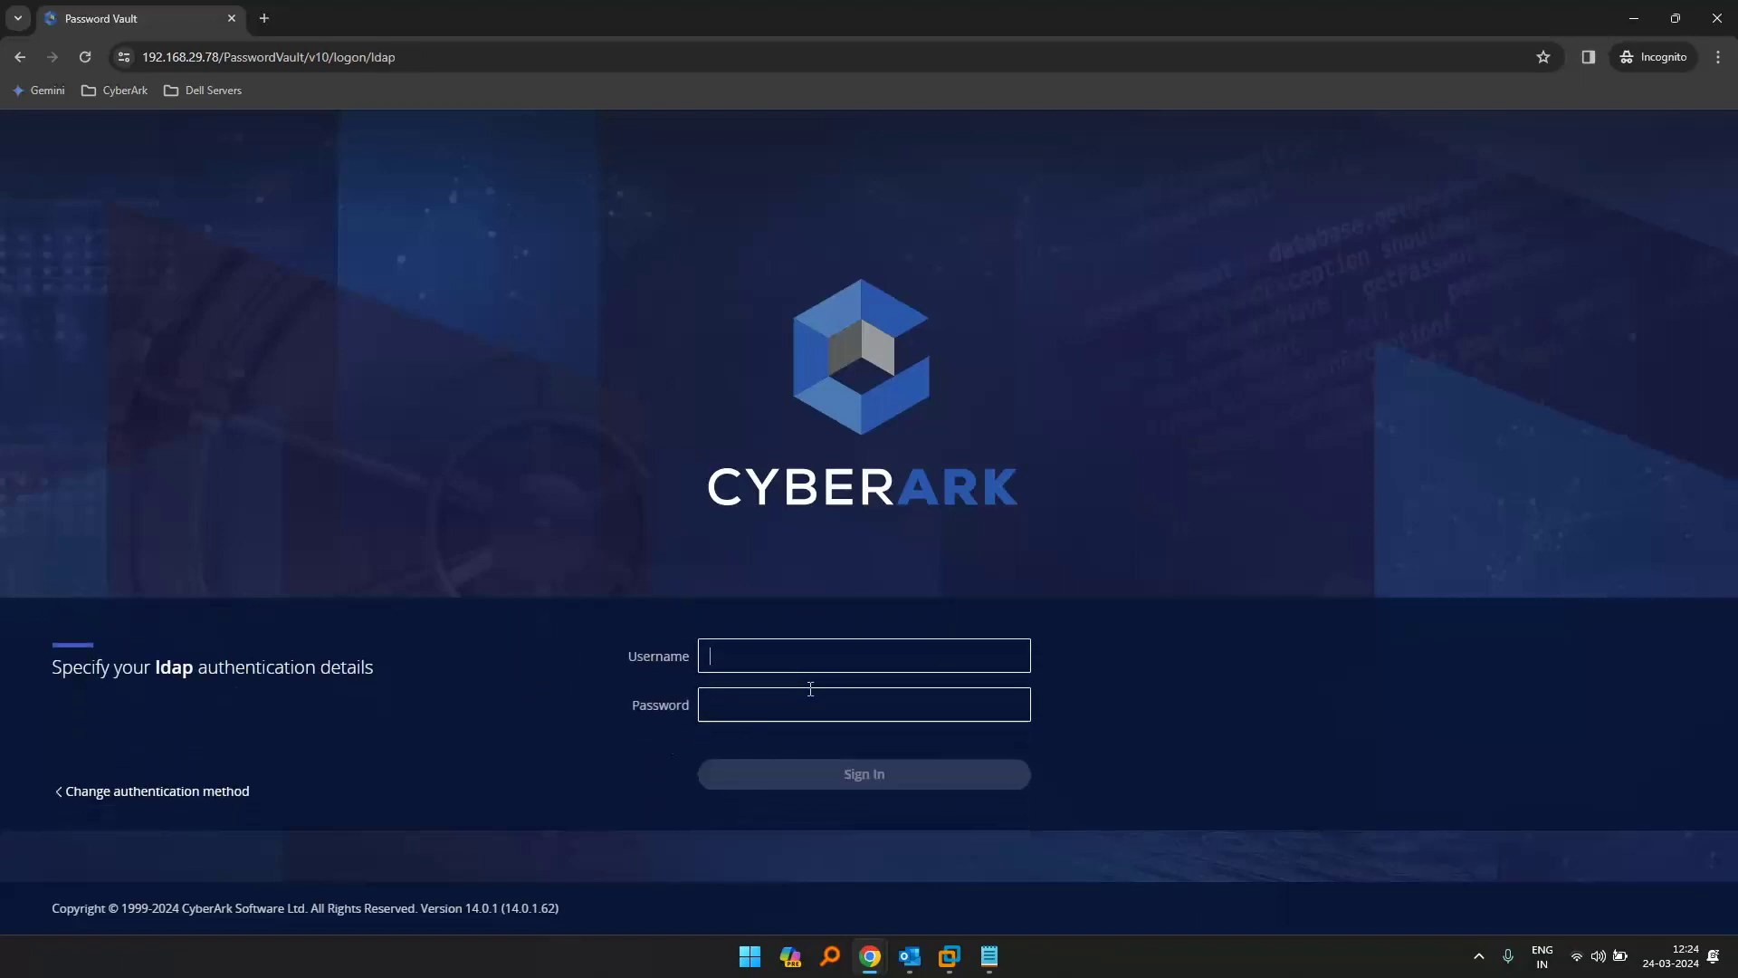
pyautogui.write('user01')
pyautogui.press('Tab')
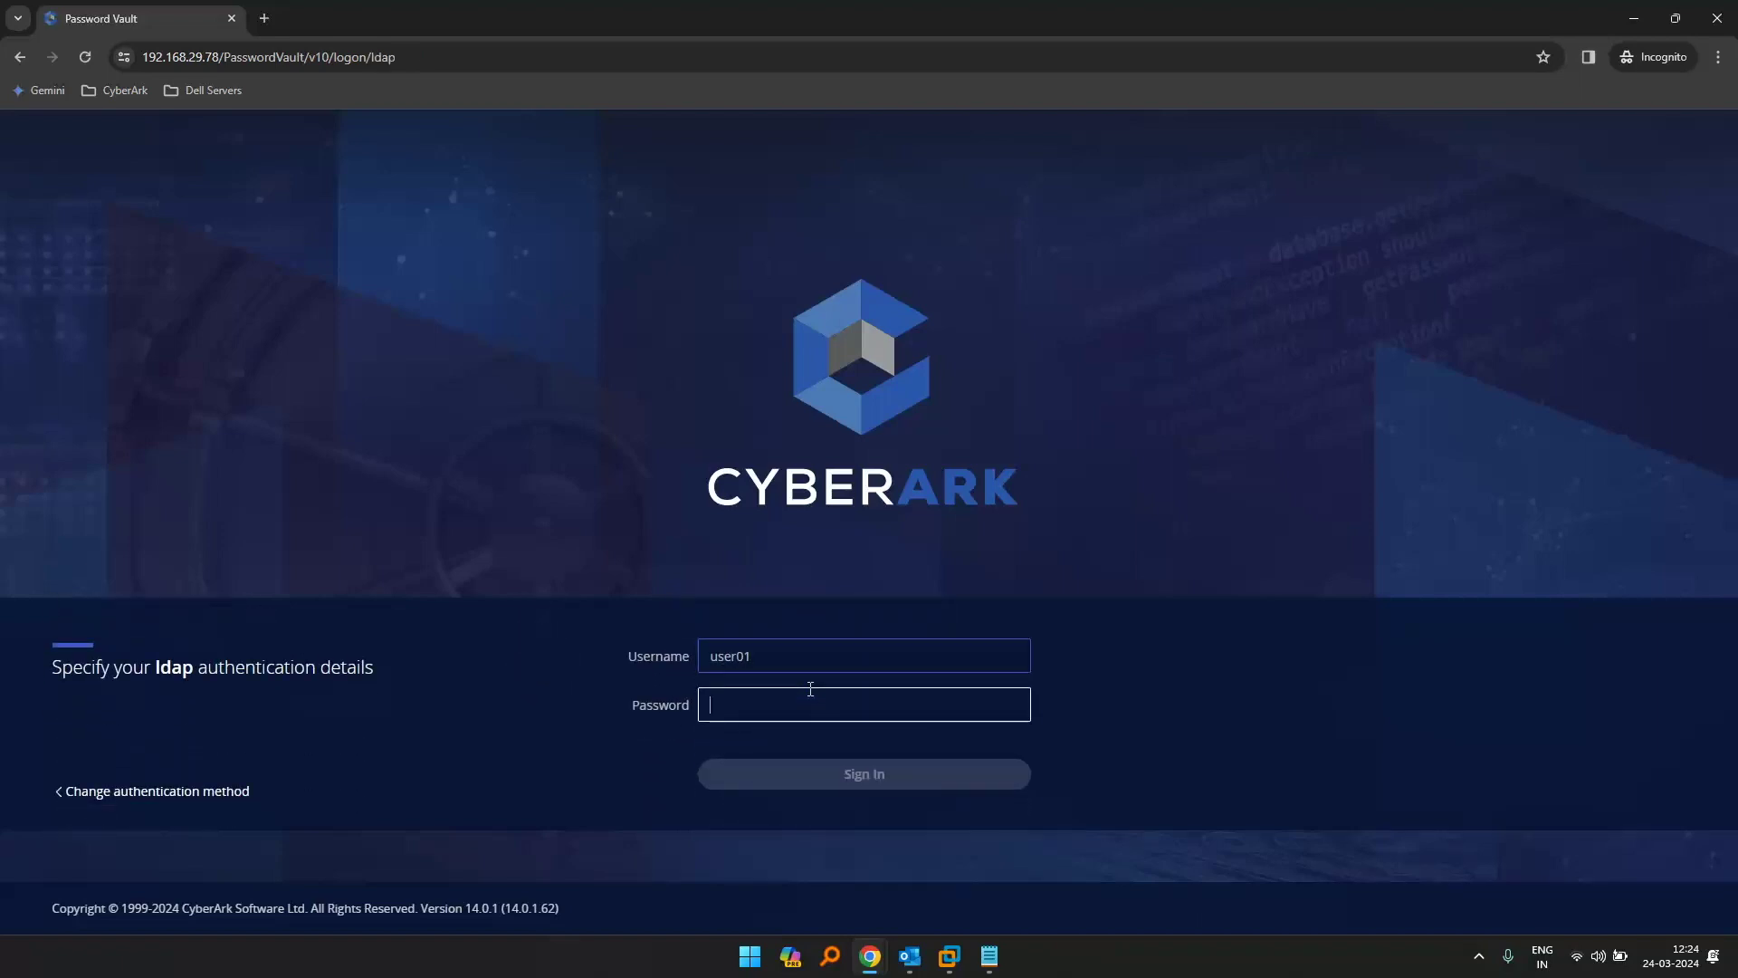
pyautogui.write('••••••••')
pyautogui.press('Return')
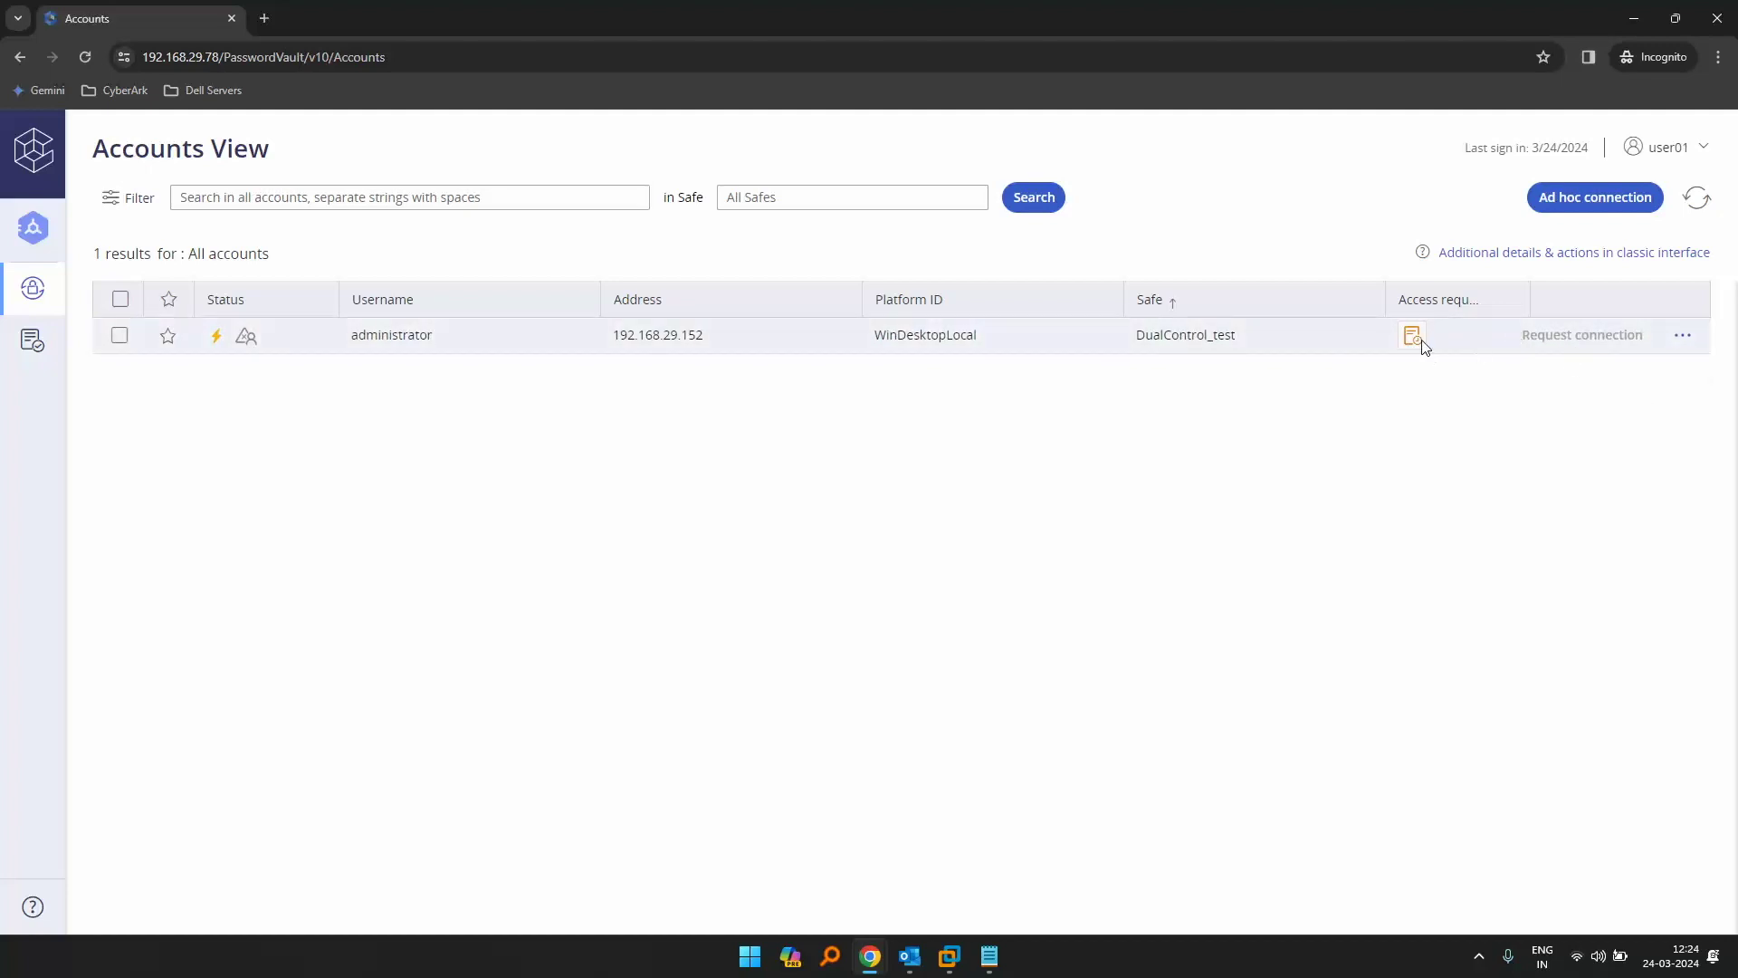
pyautogui.moveTo(1423, 341)
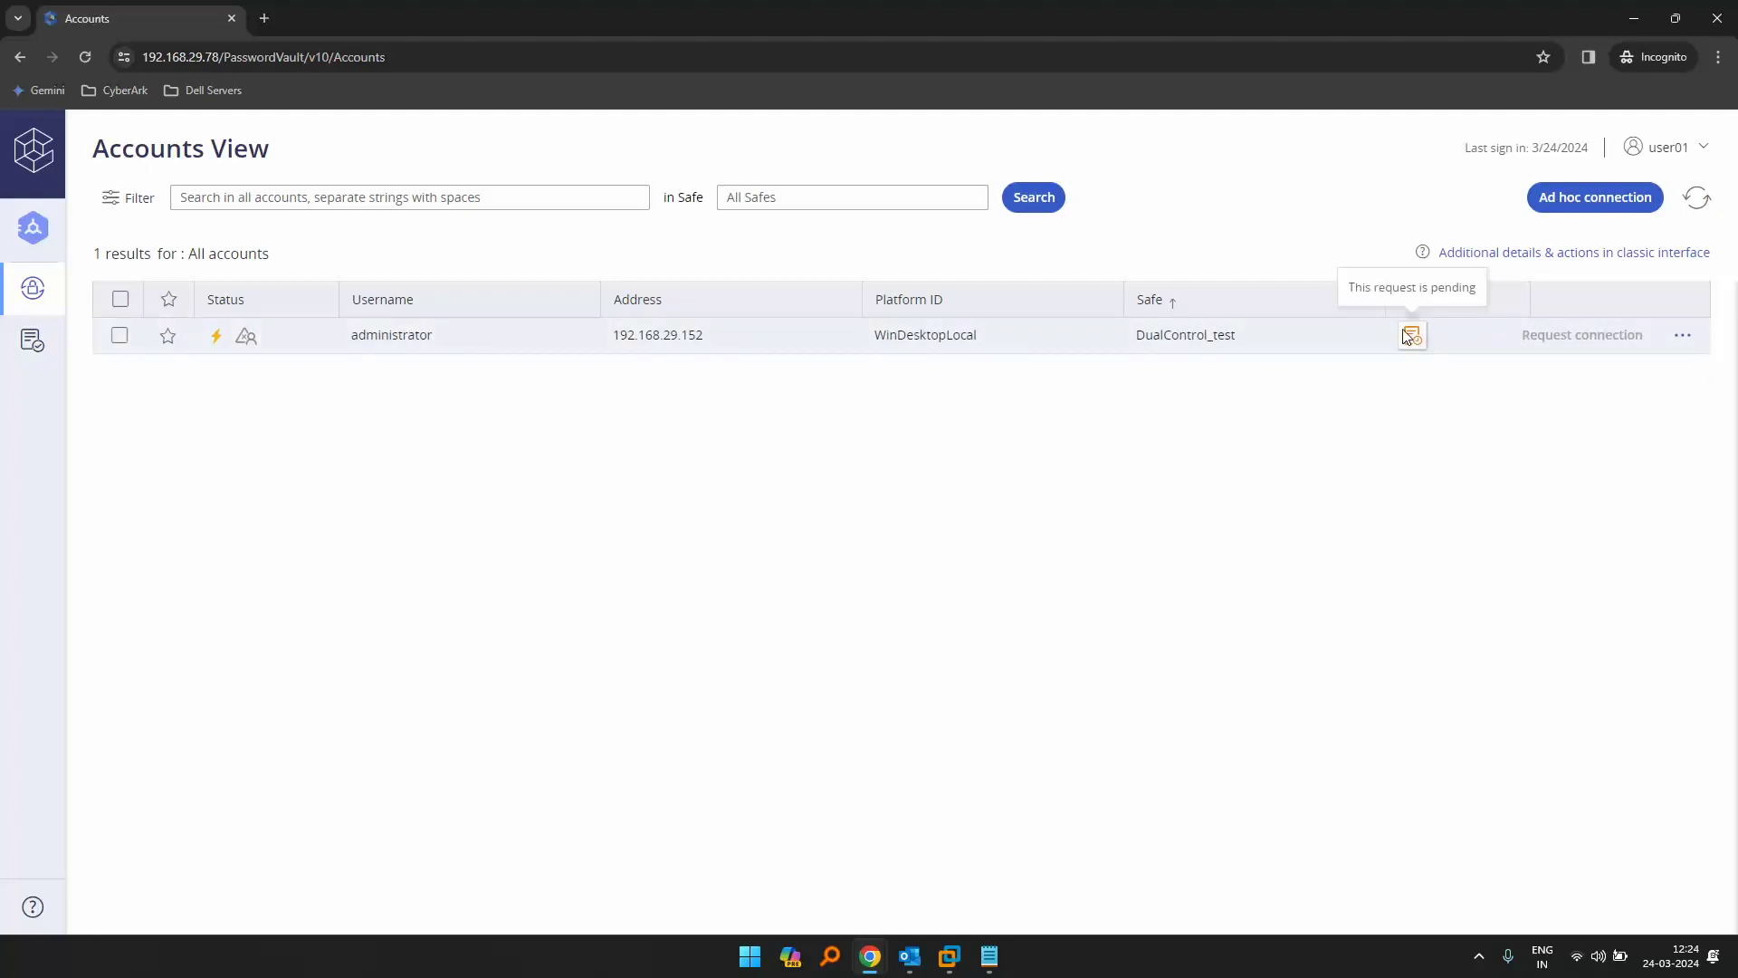
# - Sign out of user01 and sign in with LDAP authentication as app02, entering the account password
pyautogui.click(1686, 151)
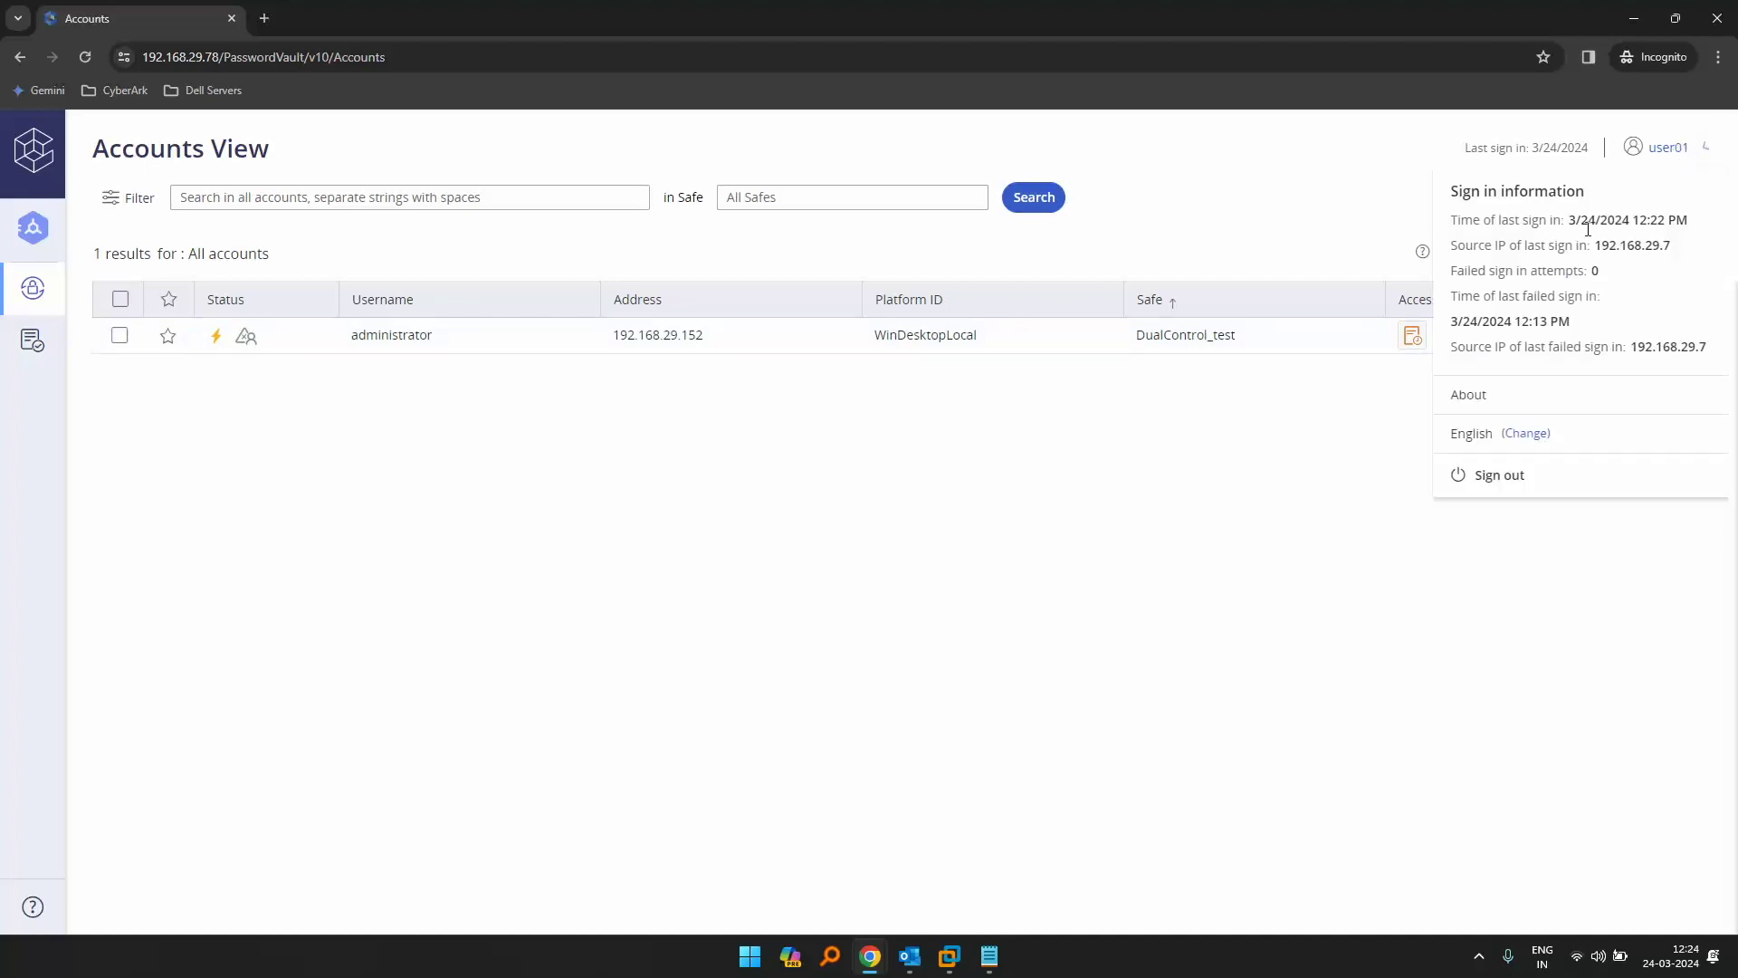
pyautogui.click(1492, 486)
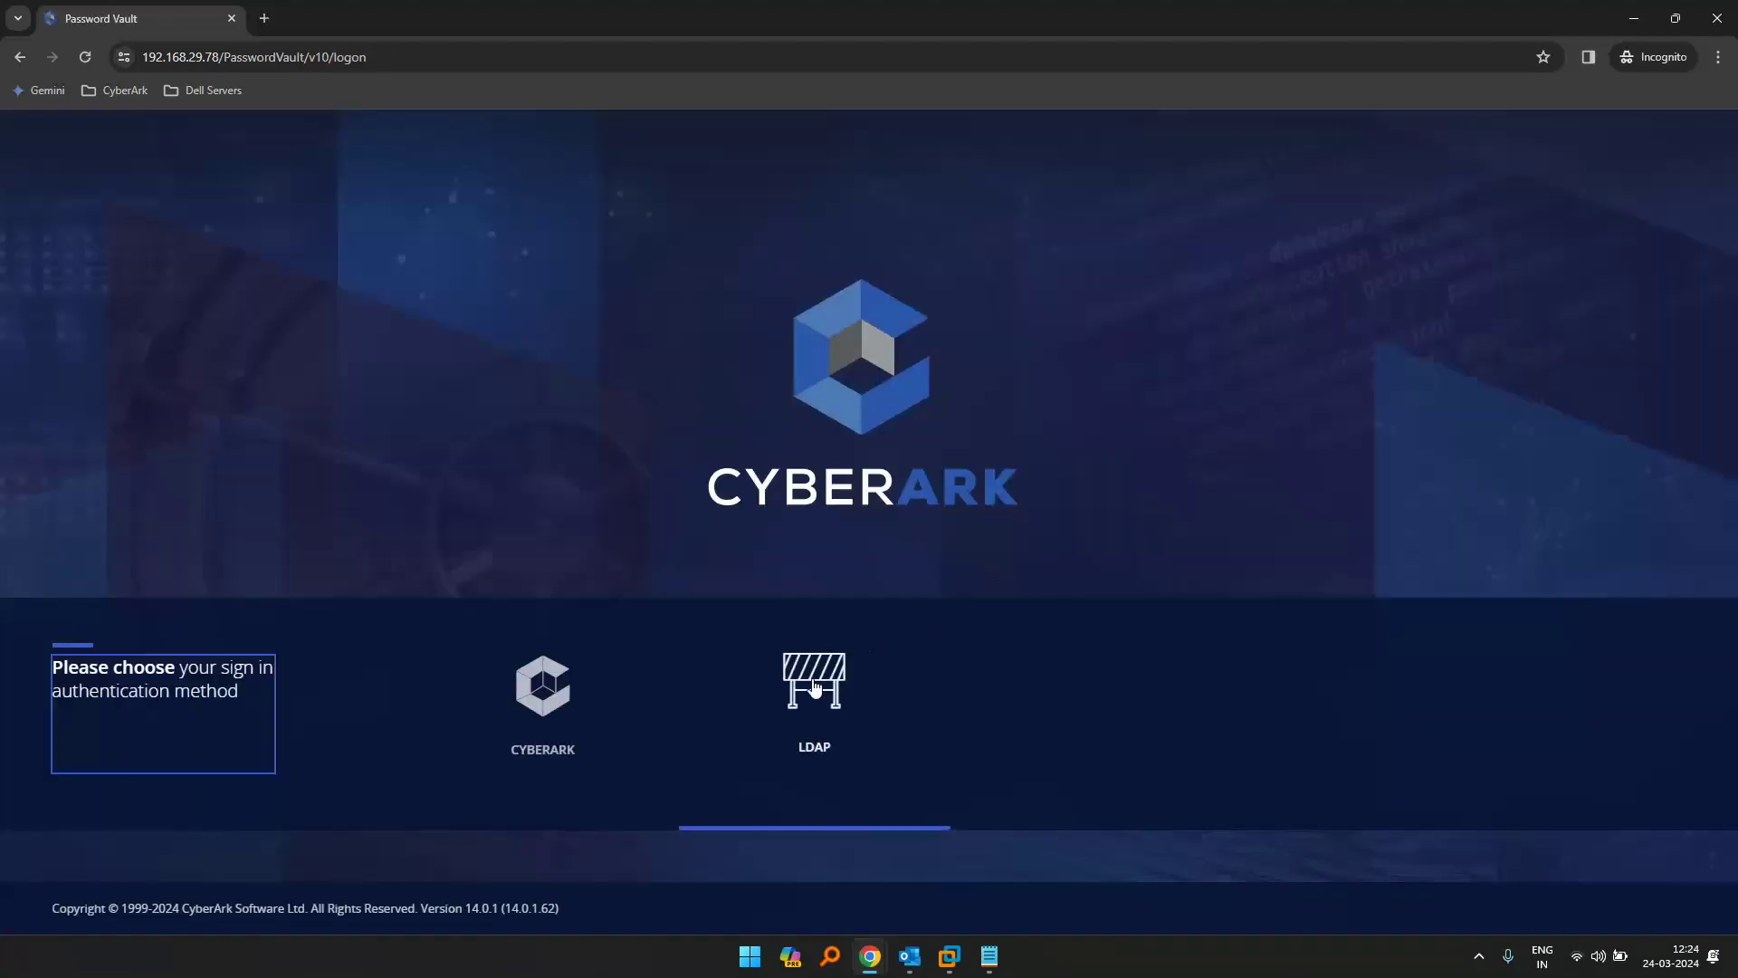
pyautogui.click(815, 690)
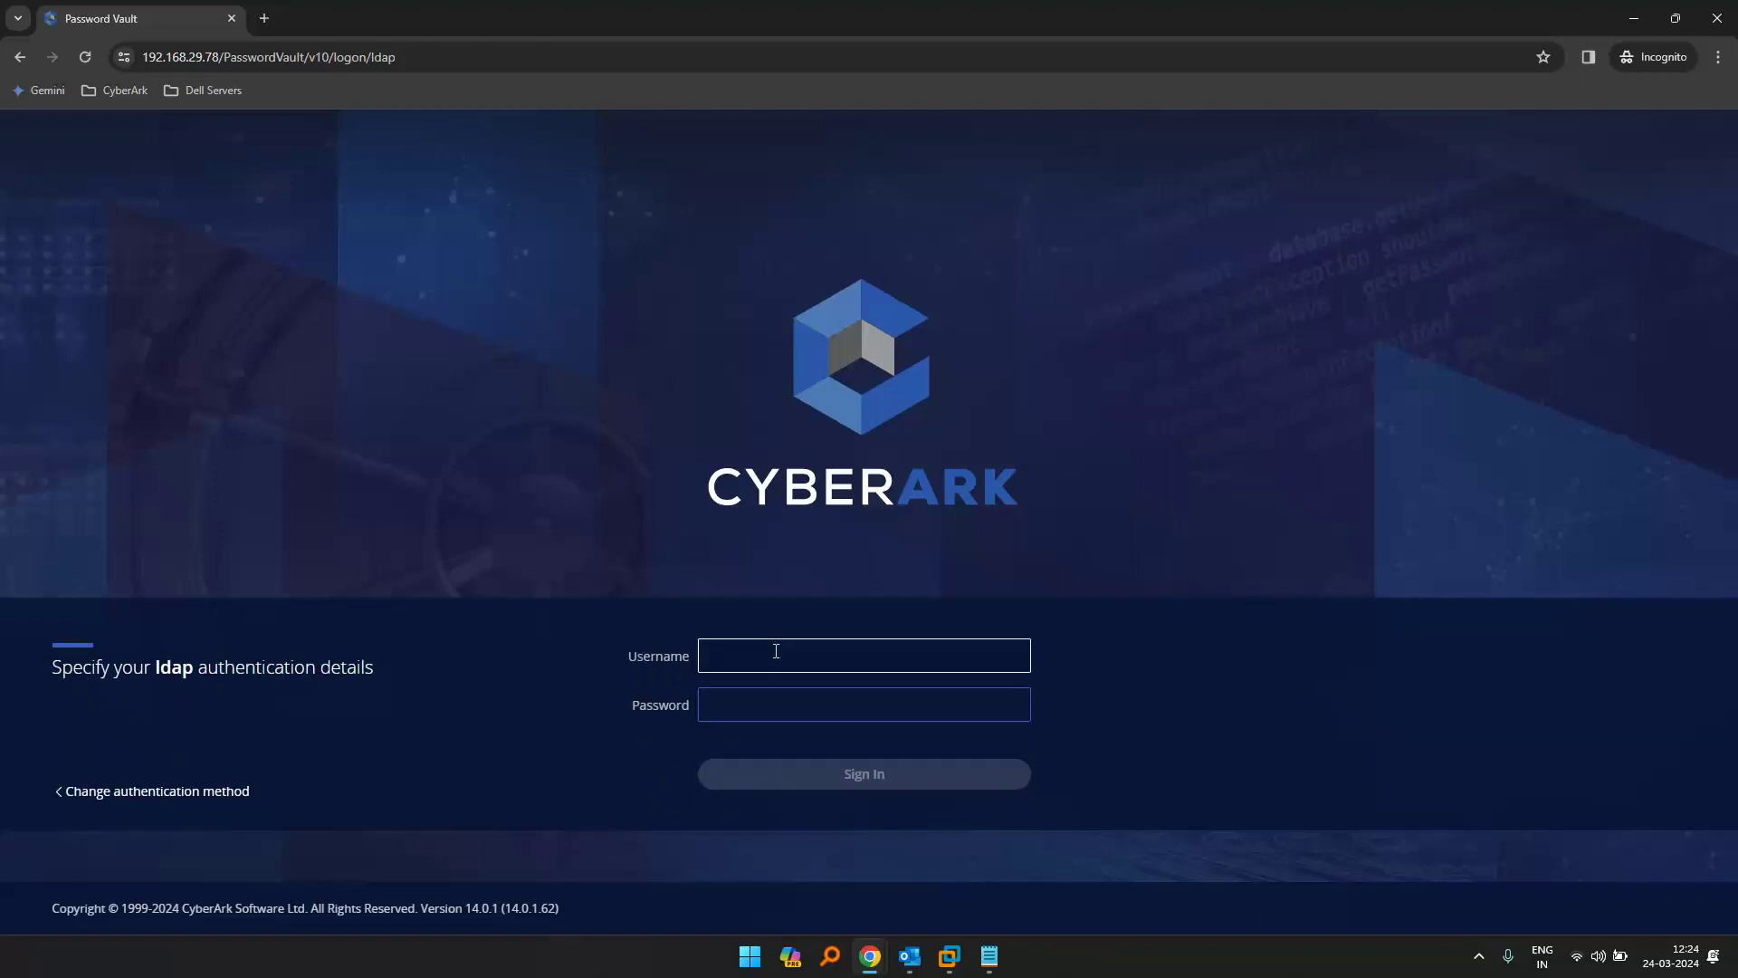
pyautogui.press('Tab')
pyautogui.write('******')
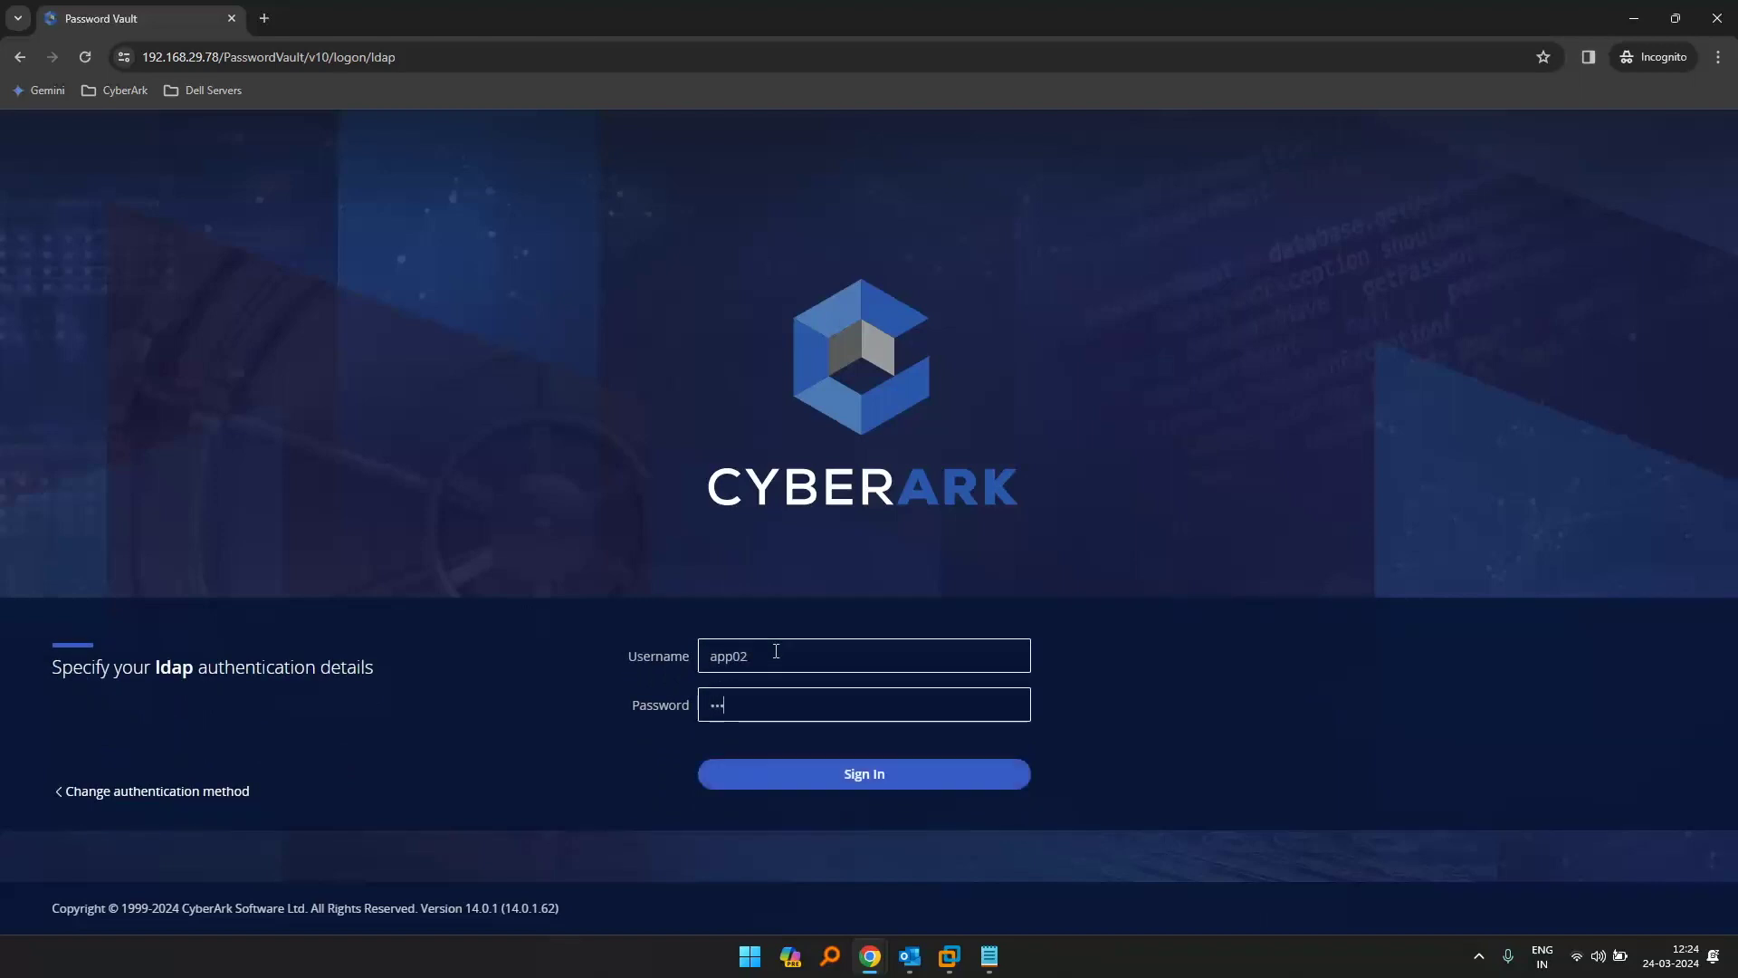
pyautogui.write('*********')
pyautogui.press('Return')
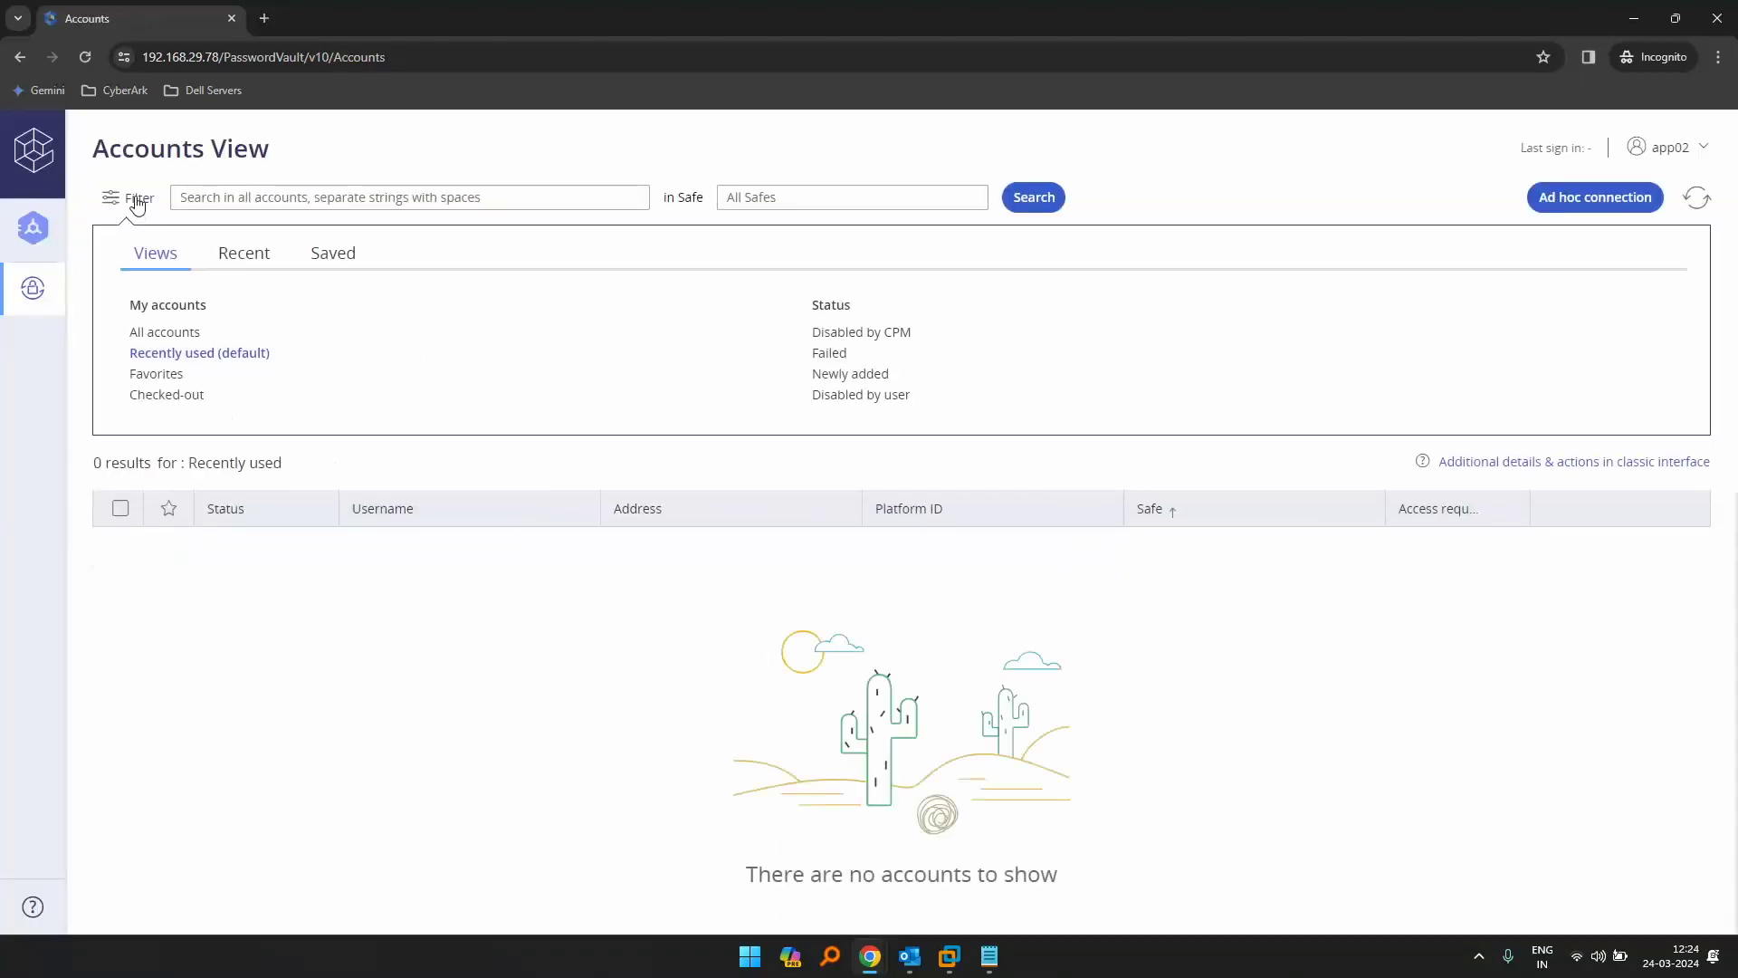
# - Open user01's pending "Patch update" request in Incoming Requests and examine its details and confirmation status
pyautogui.click(134, 199)
pyautogui.moveTo(38, 295)
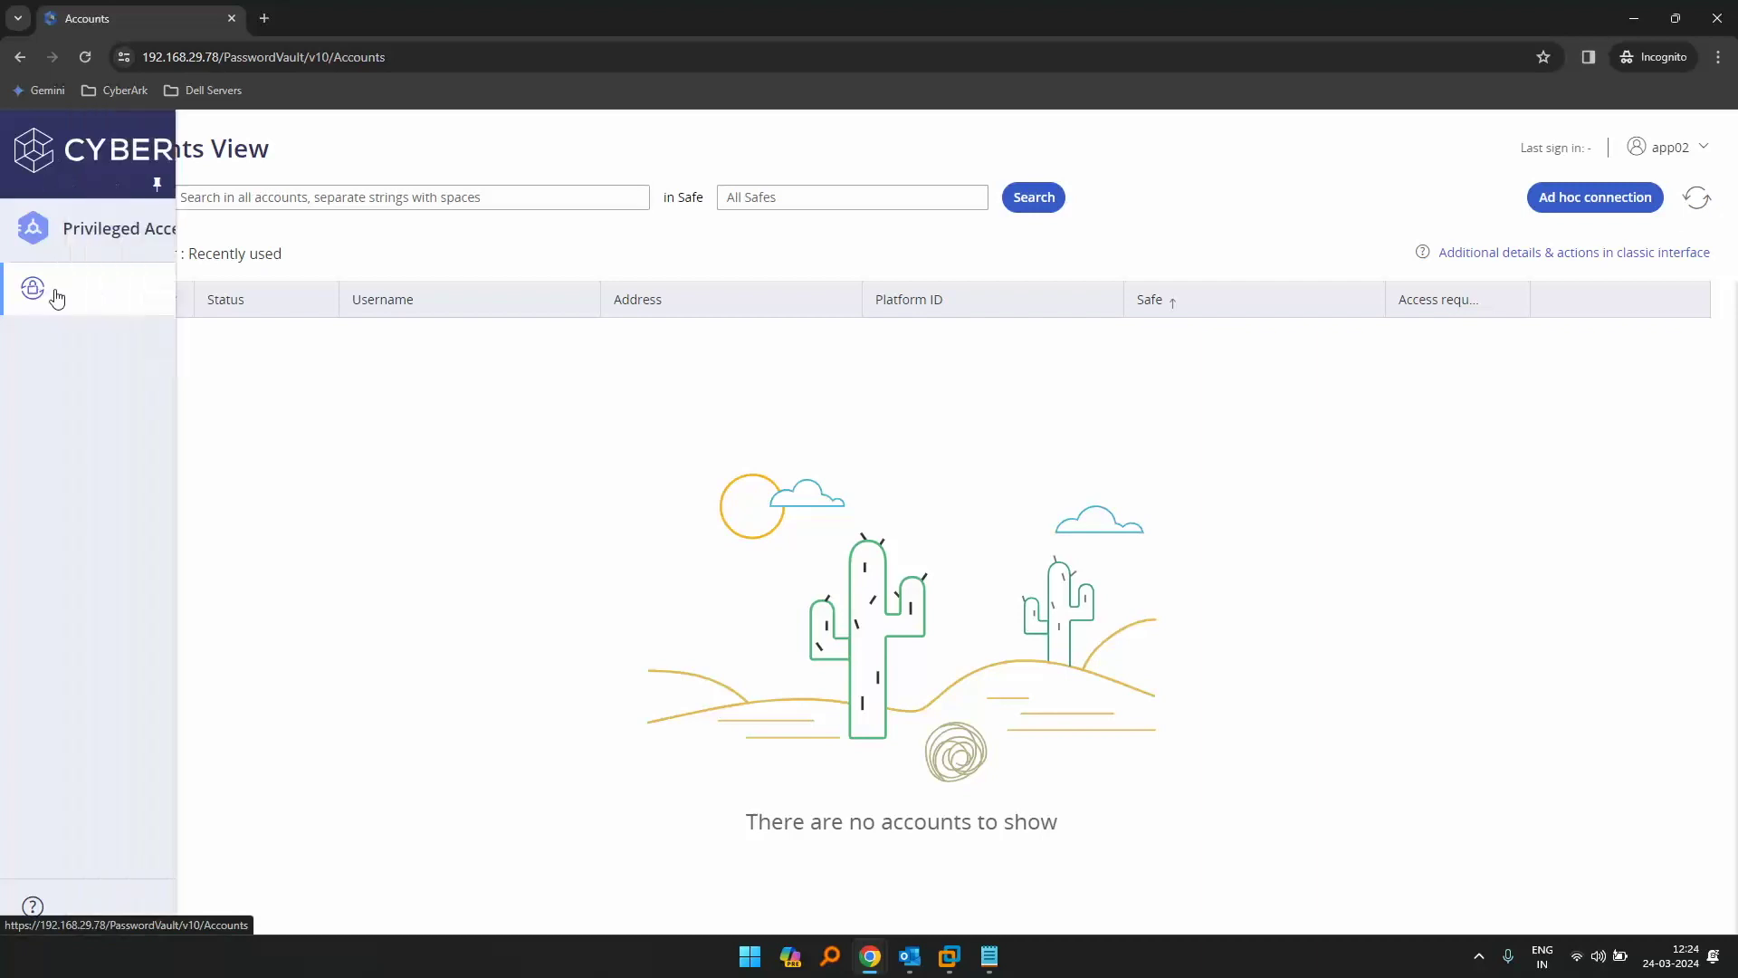
pyautogui.click(252, 288)
pyautogui.click(183, 336)
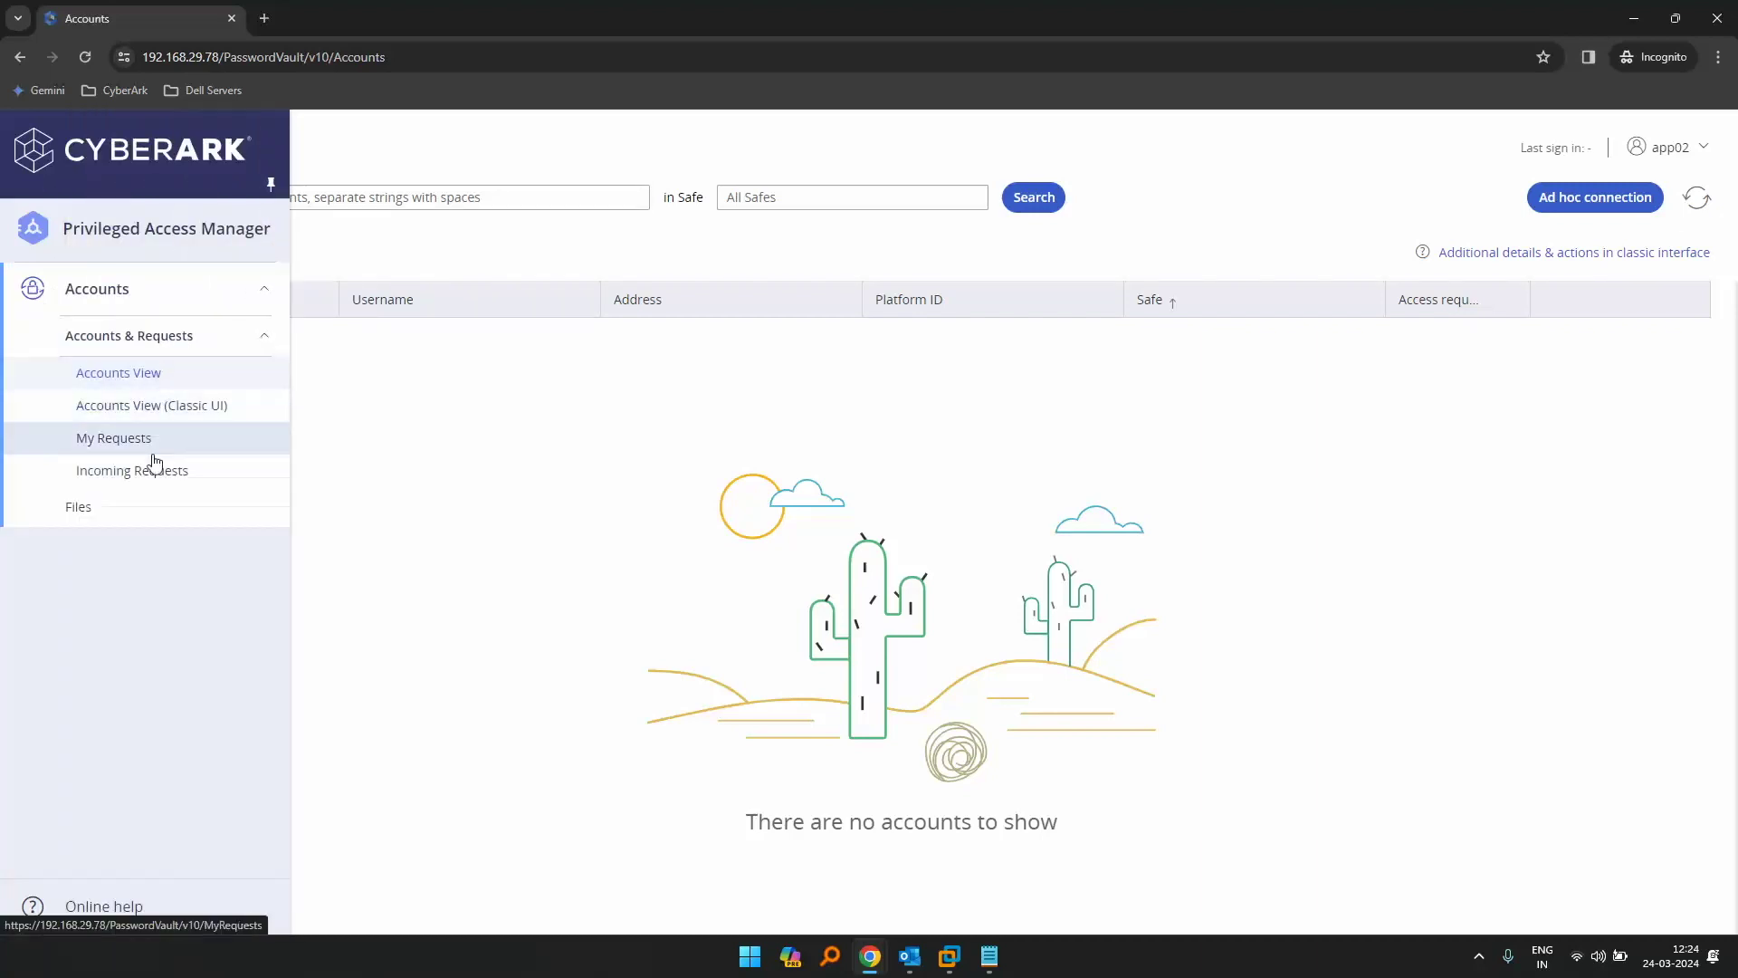
pyautogui.click(217, 464)
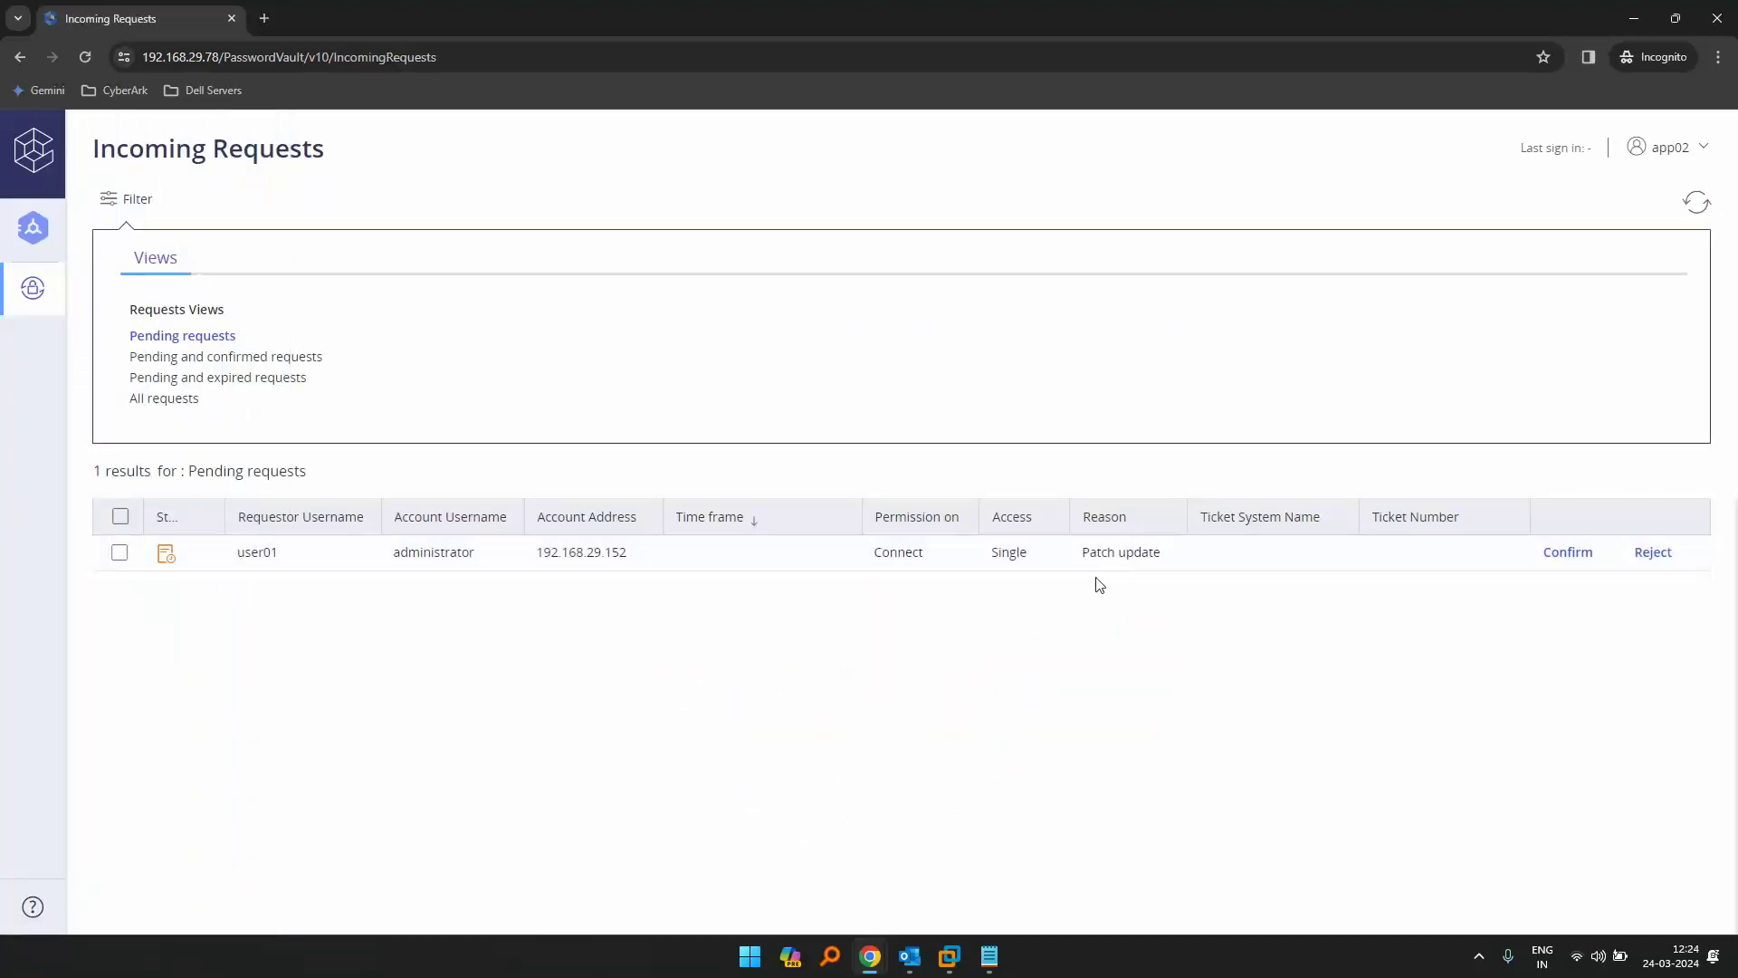
pyautogui.click(1354, 559)
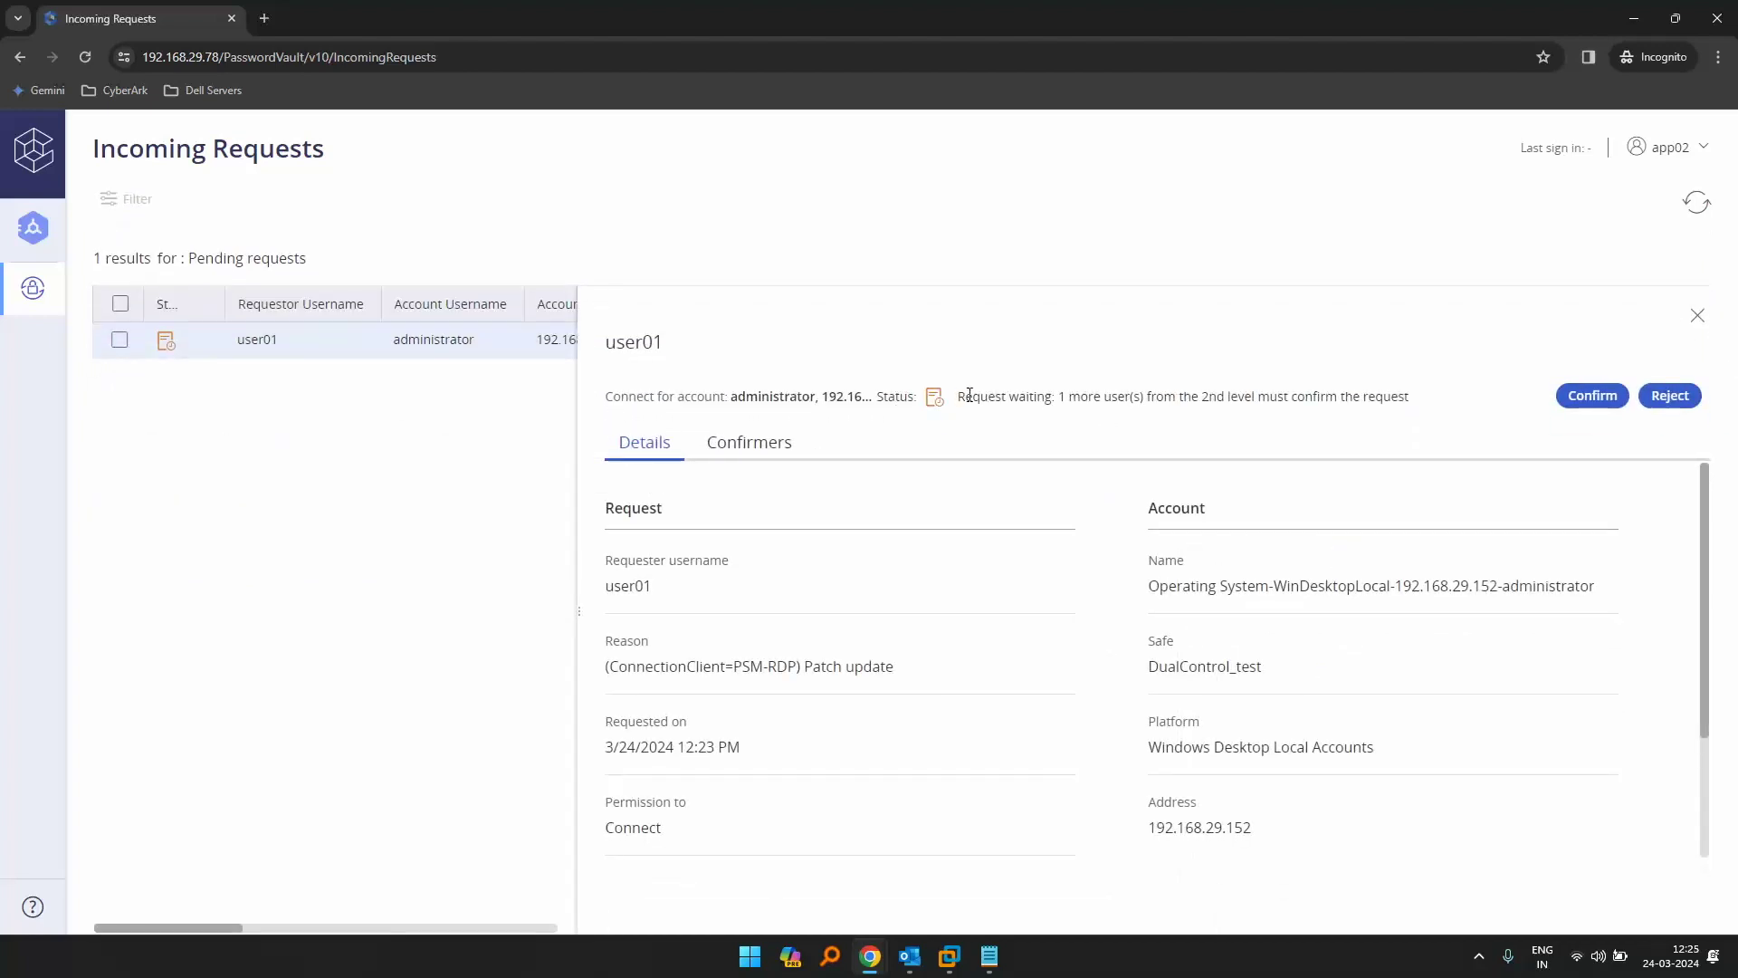
pyautogui.moveTo(966, 398); pyautogui.dragTo(1349, 415)
pyautogui.click(1068, 559)
# - Confirm user01's connection request with the reason "Approved from level 2"
pyautogui.click(1592, 395)
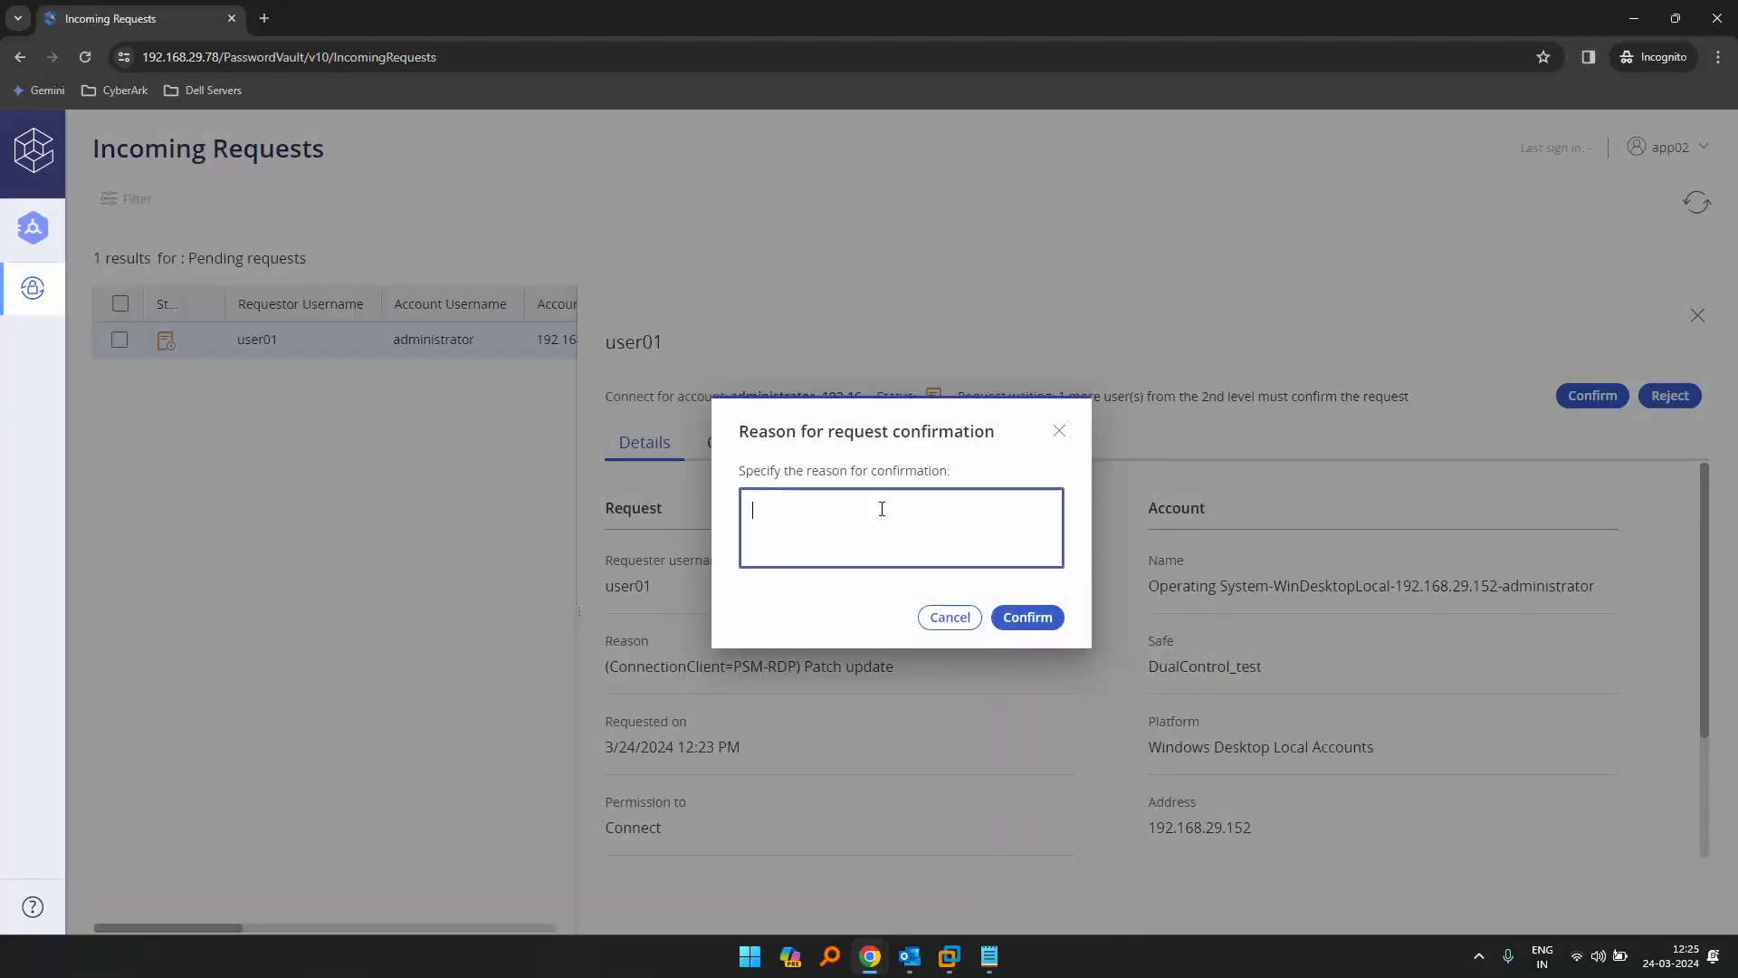
pyautogui.write('Approved from level 2')
pyautogui.click(1033, 618)
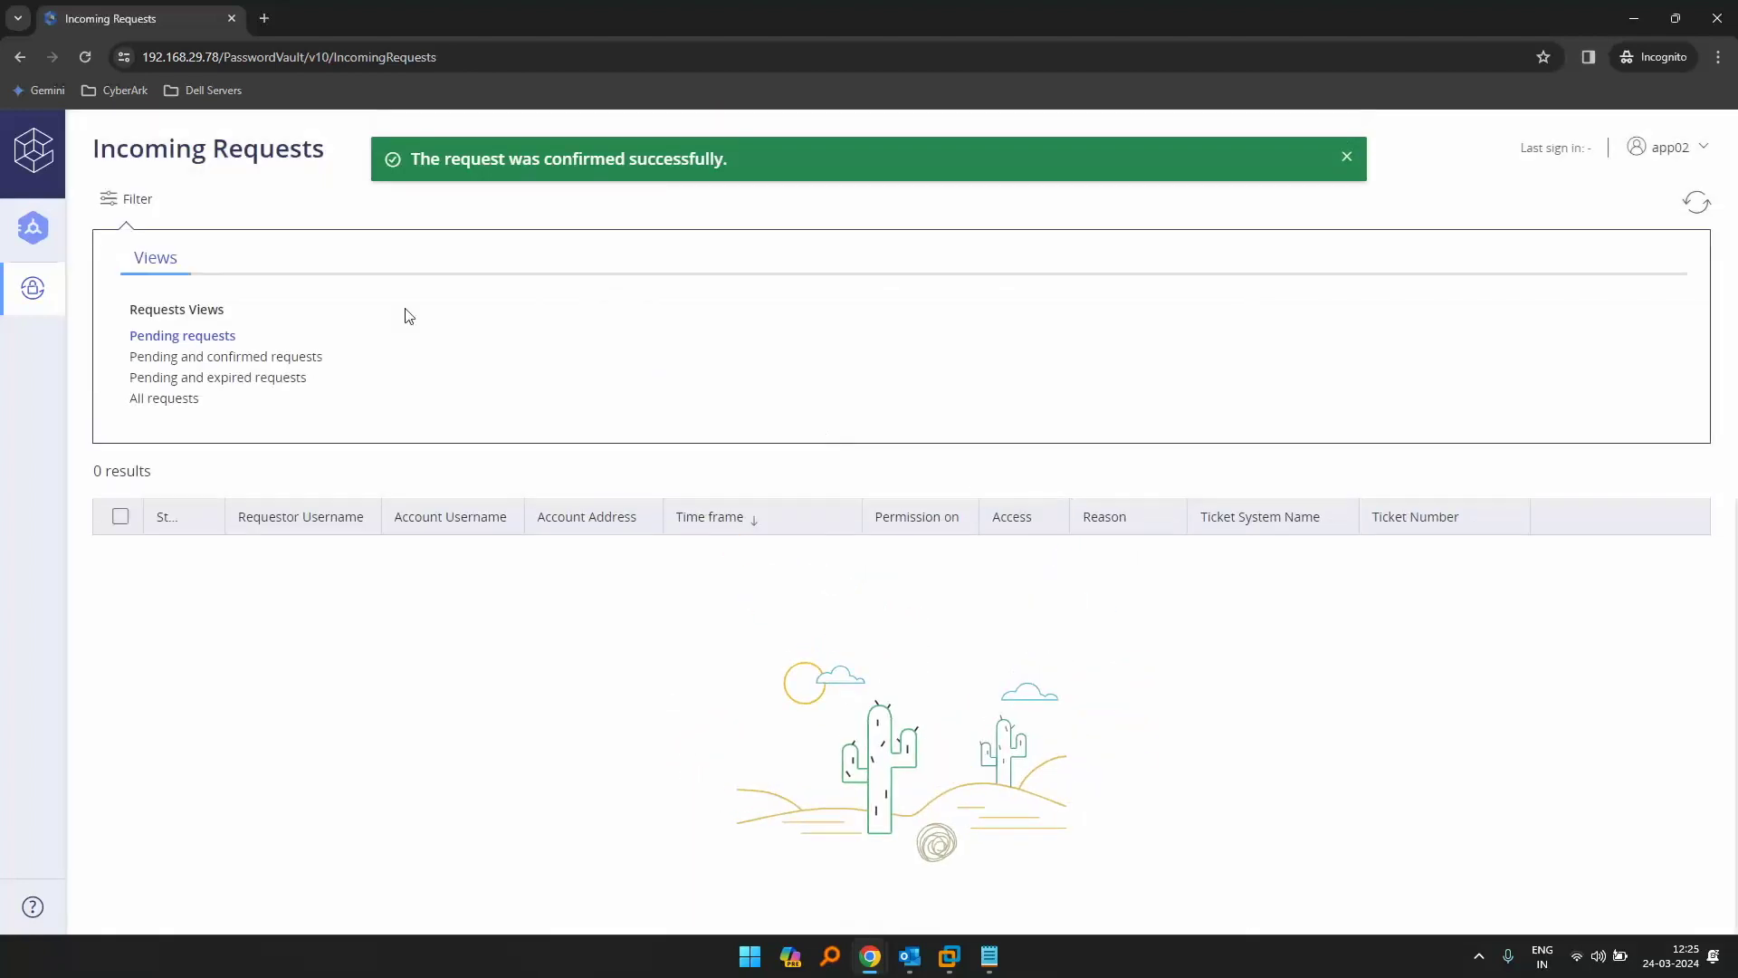
pyautogui.click(135, 198)
# - Sign out of app02 and sign back in with LDAP authentication as user01, entering the account password
pyautogui.click(1680, 150)
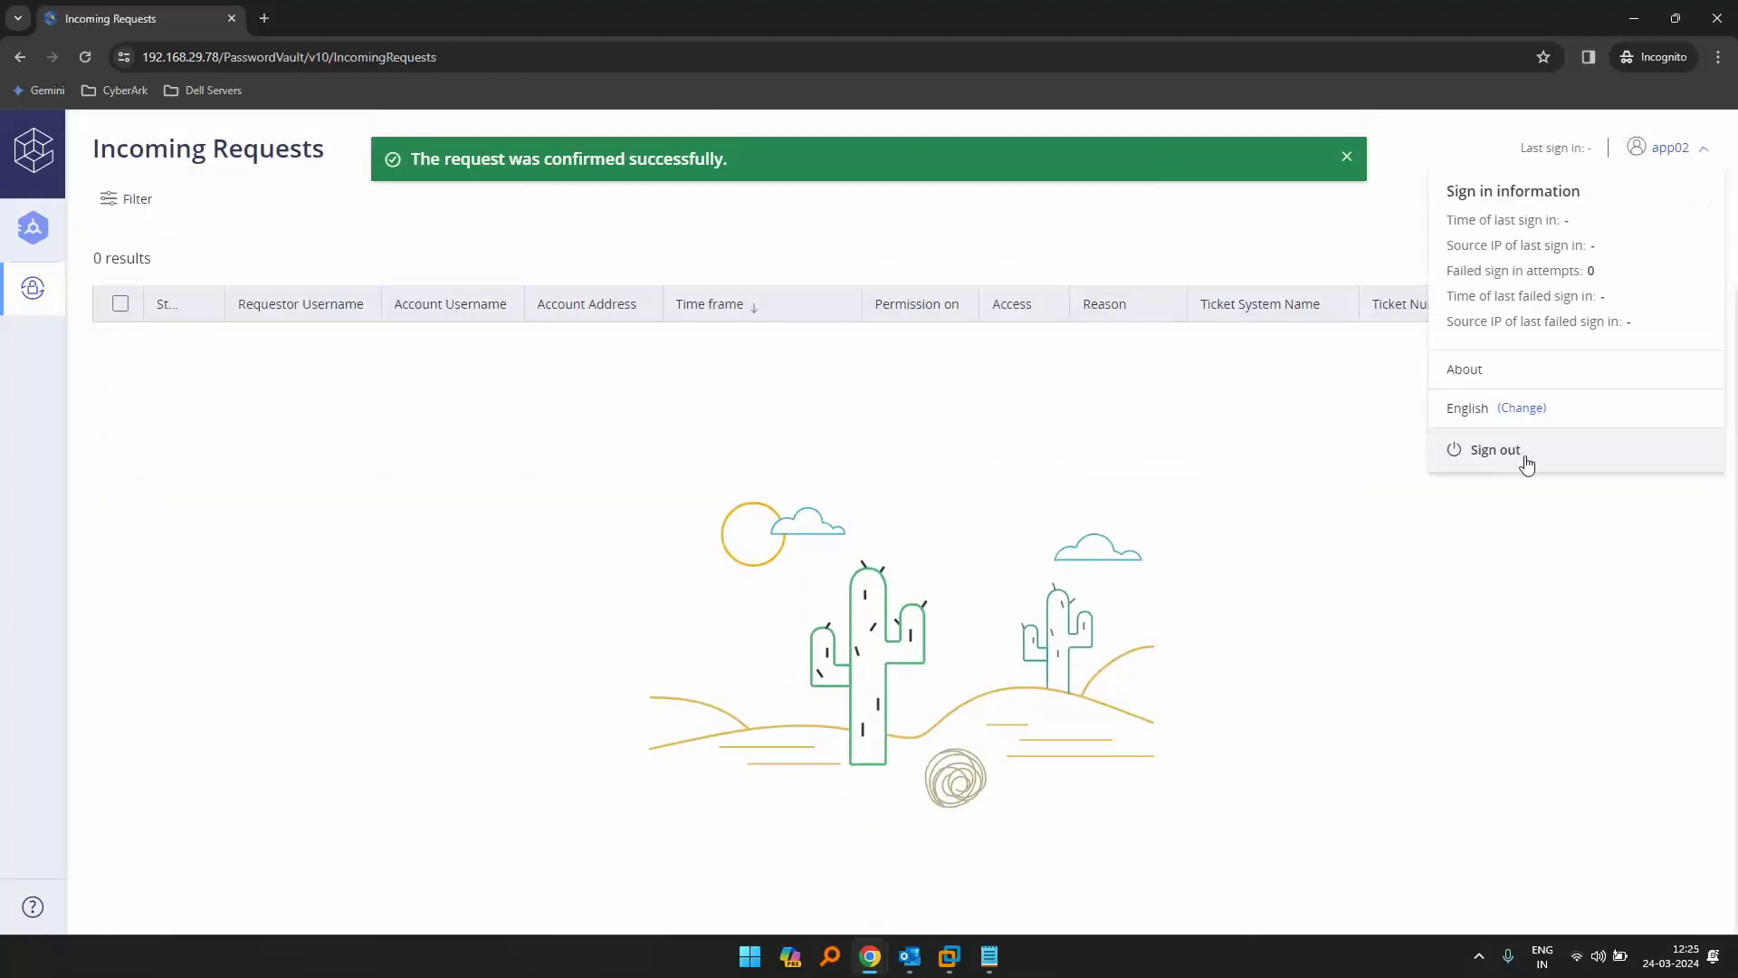
pyautogui.click(1525, 458)
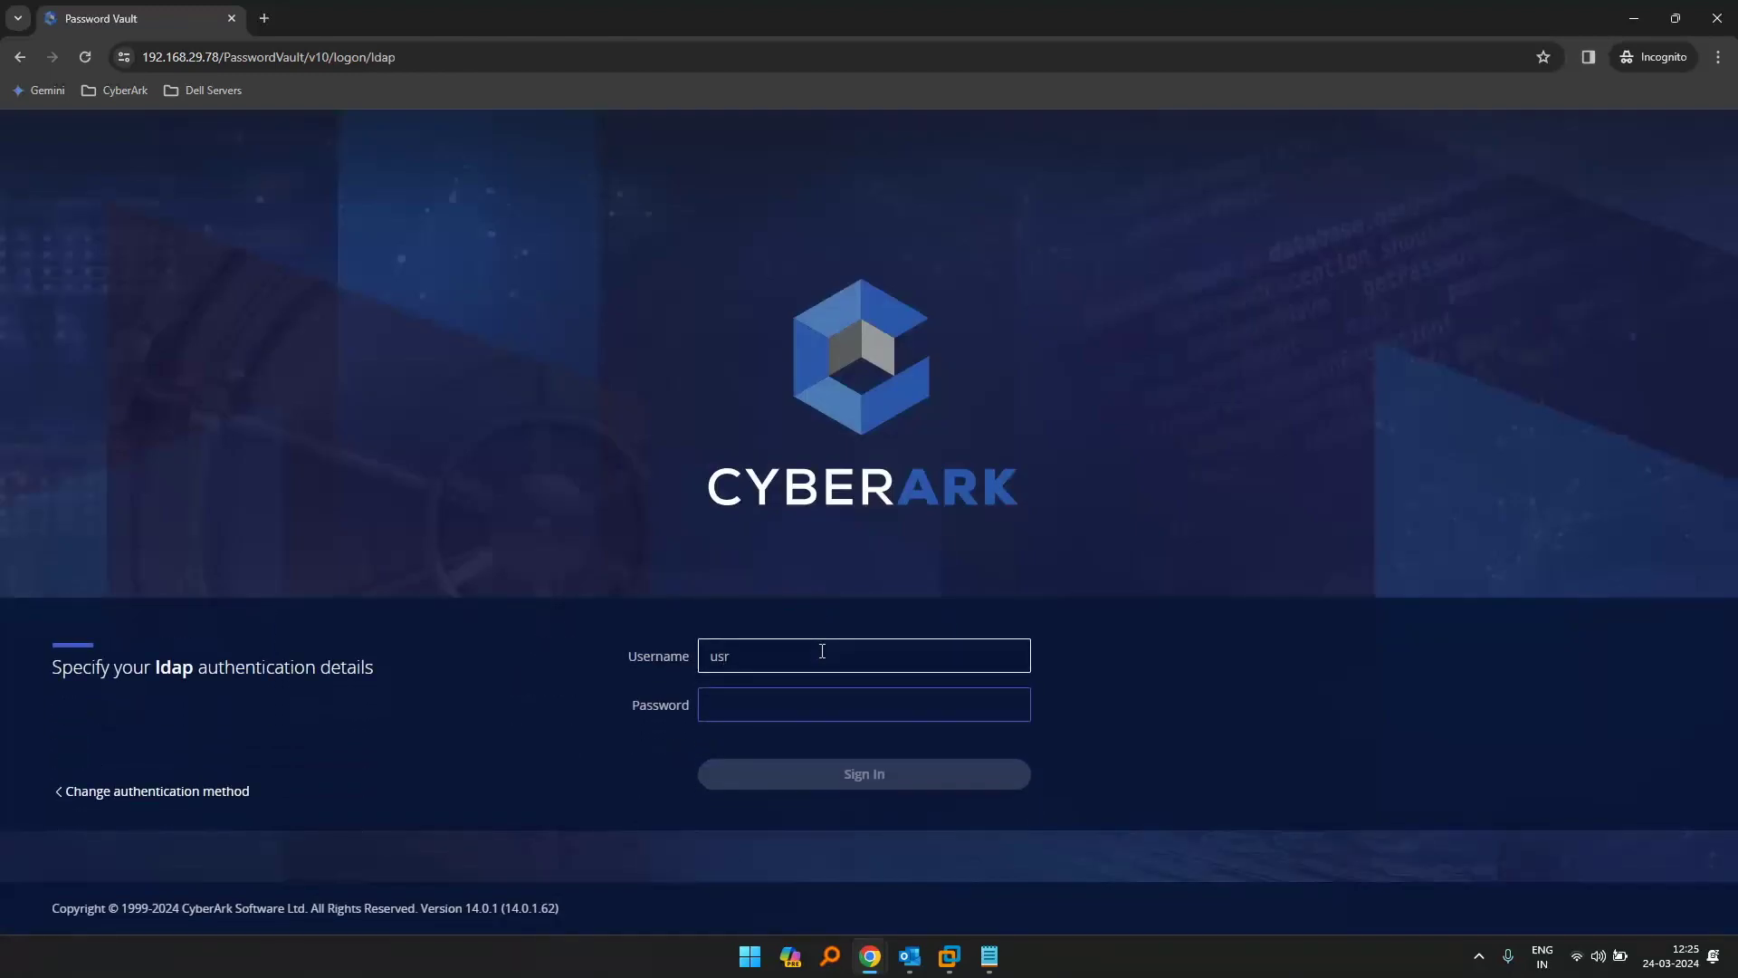
pyautogui.write('user01')
pyautogui.press('Tab')
pyautogui.write('******')
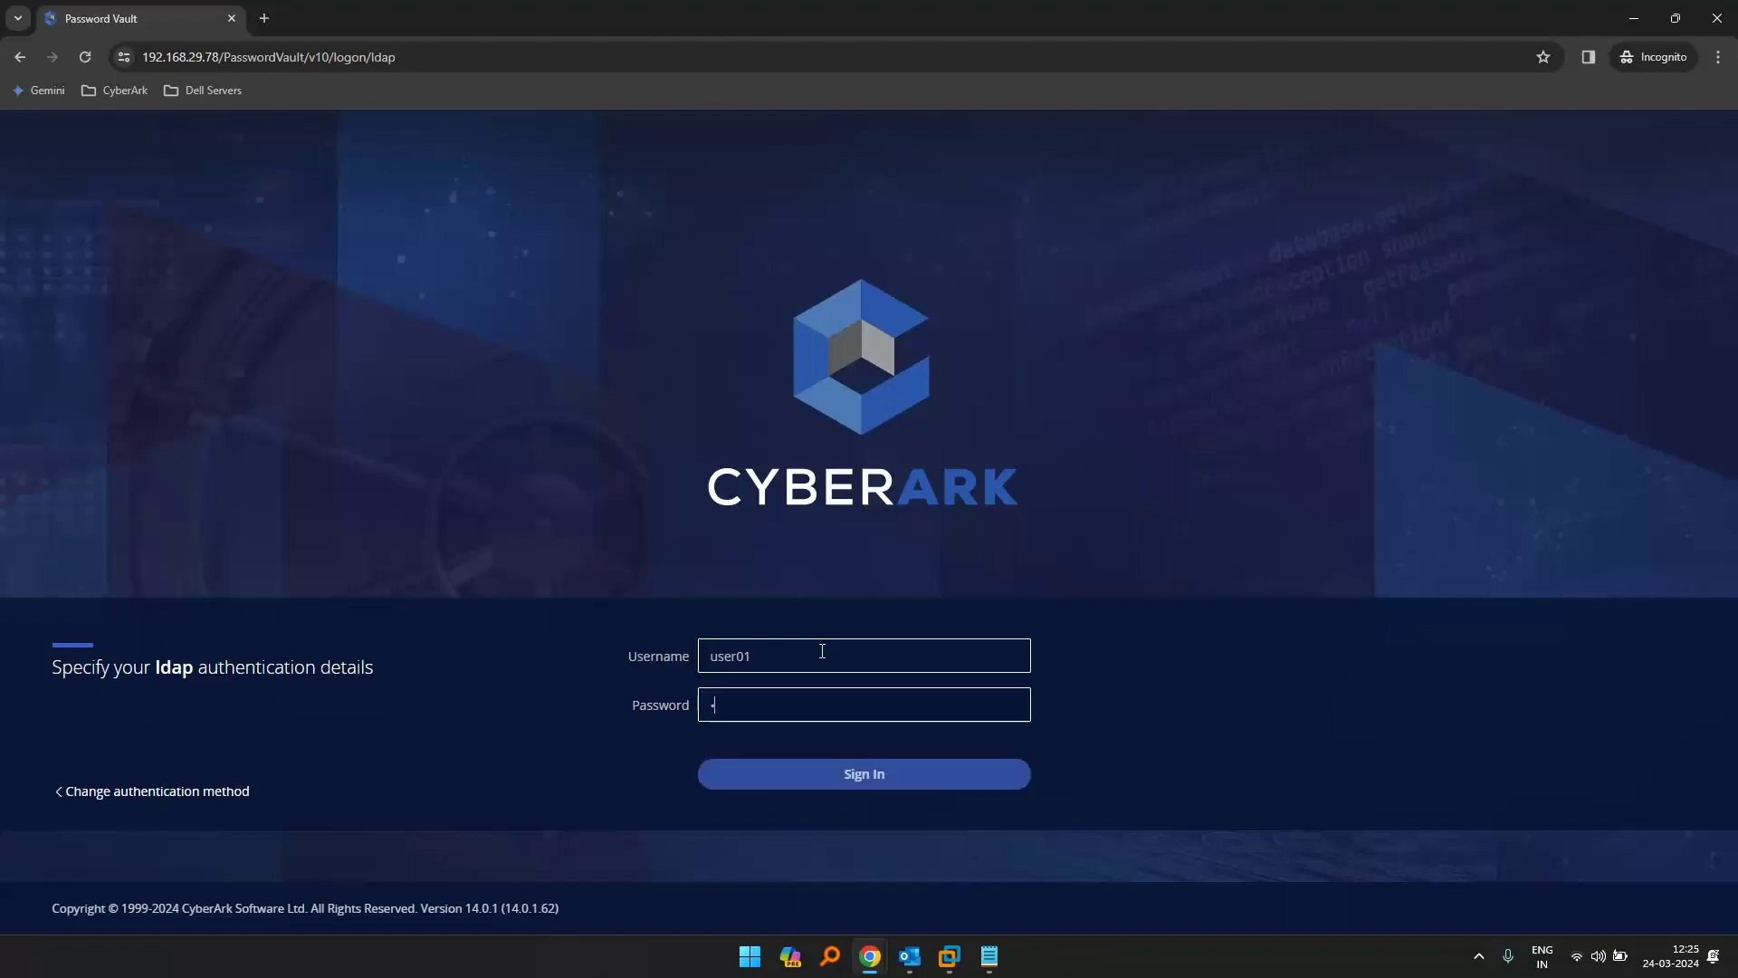
pyautogui.hotkey('ctrl', 'a')
pyautogui.press('BackSpace')
pyautogui.write('********')
pyautogui.press('Return')
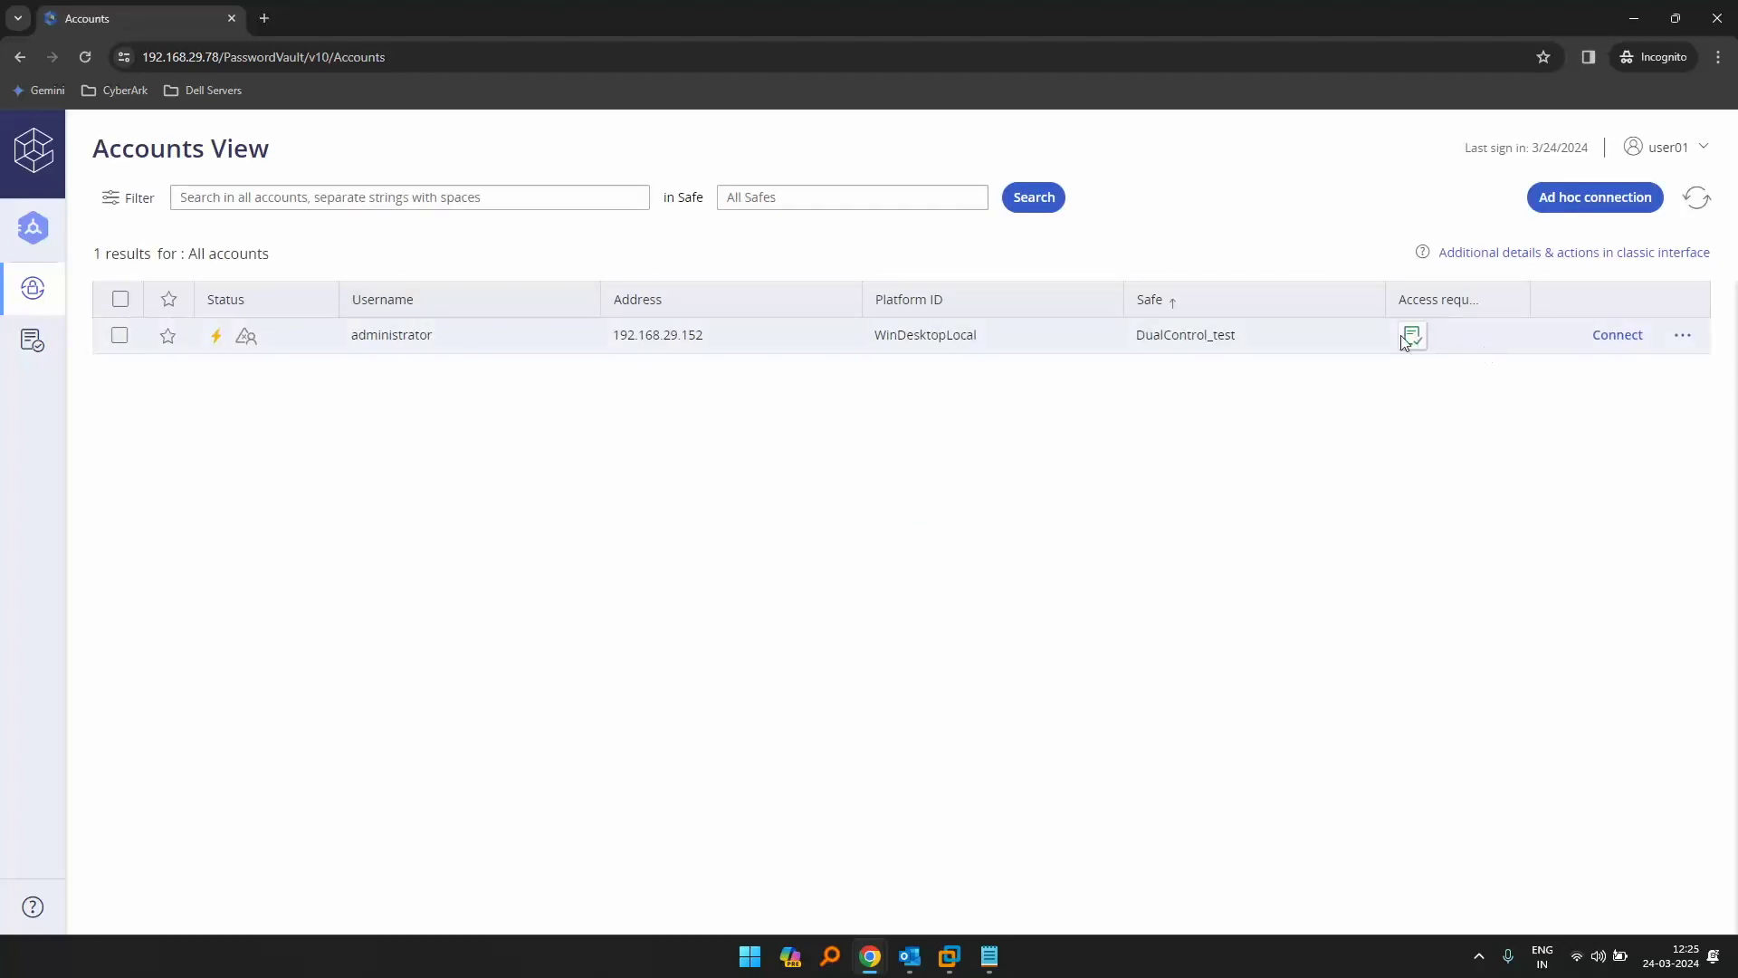
# - Open the administrator account's access request and examine the approval dates and reasons given by app01 and app02
pyautogui.click(1411, 336)
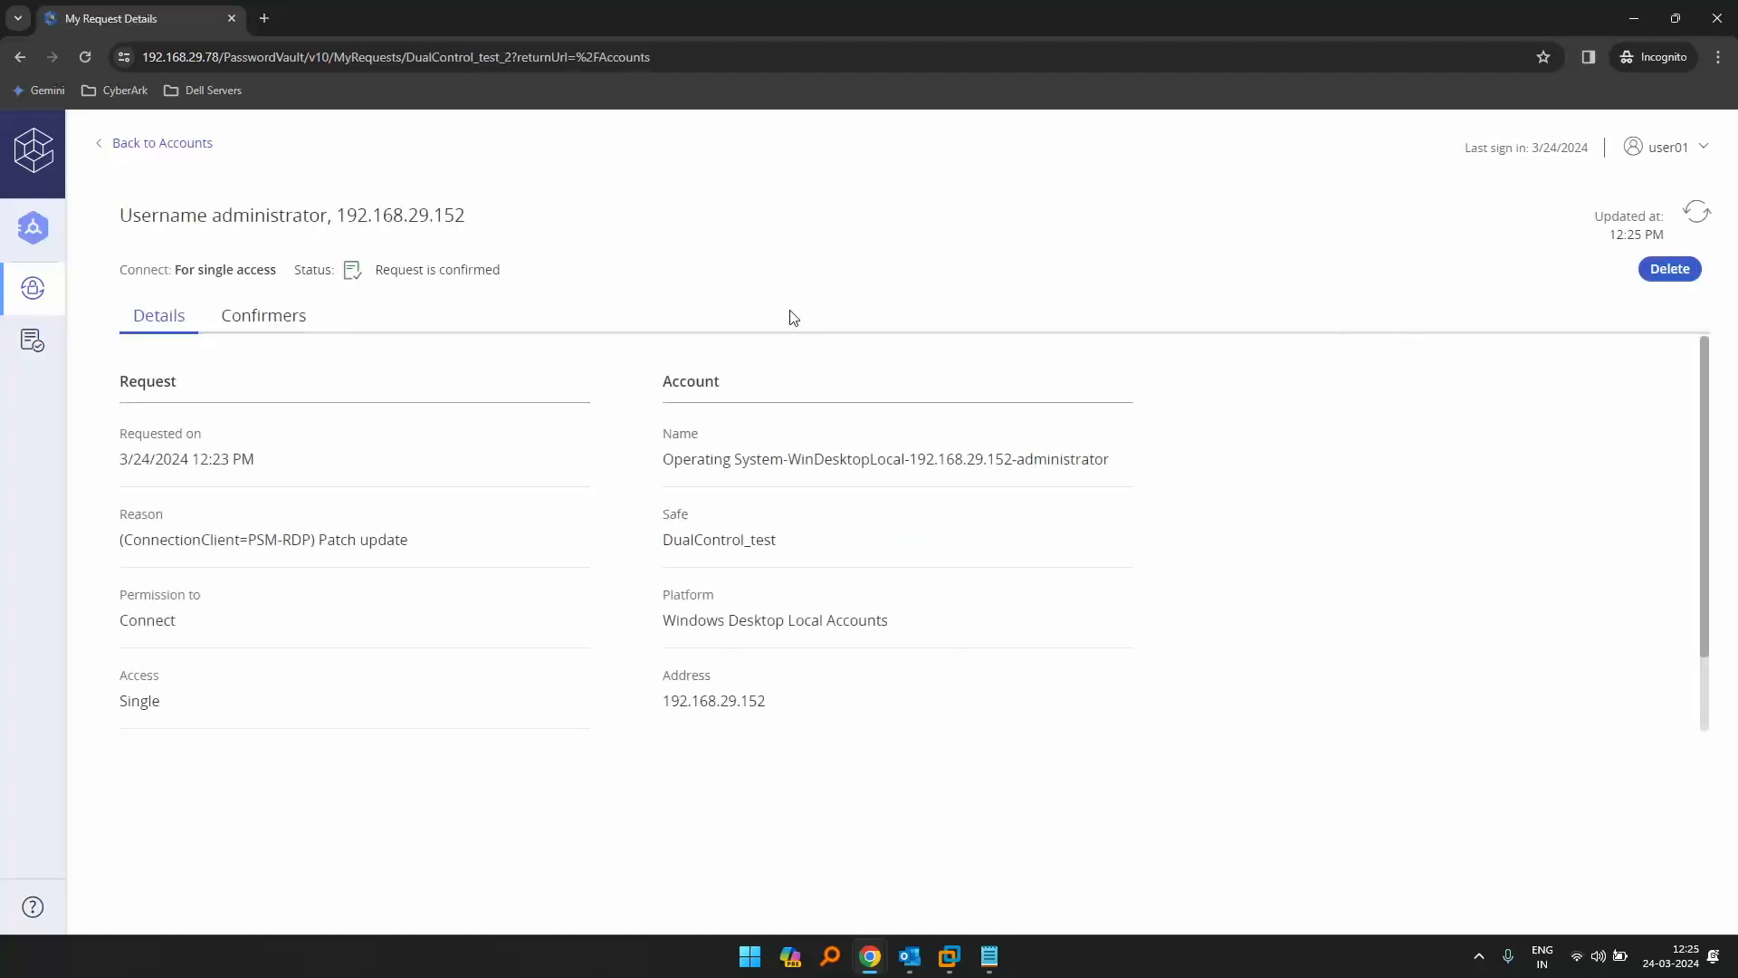
pyautogui.click(292, 328)
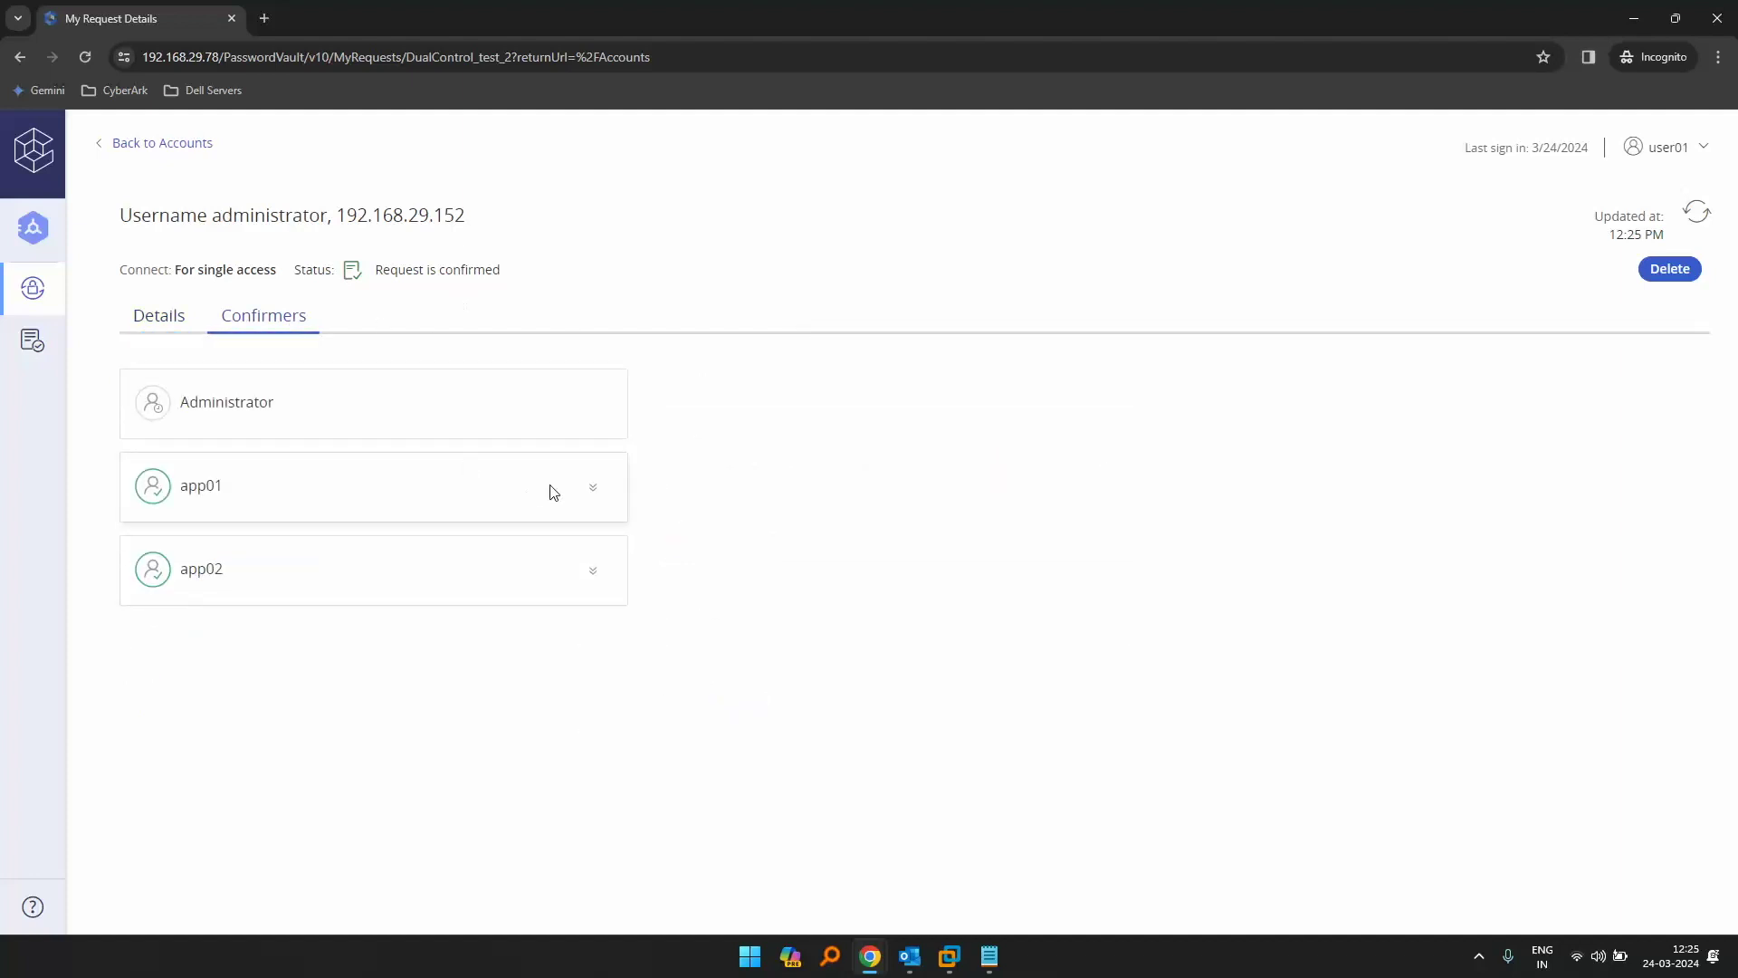
pyautogui.click(594, 494)
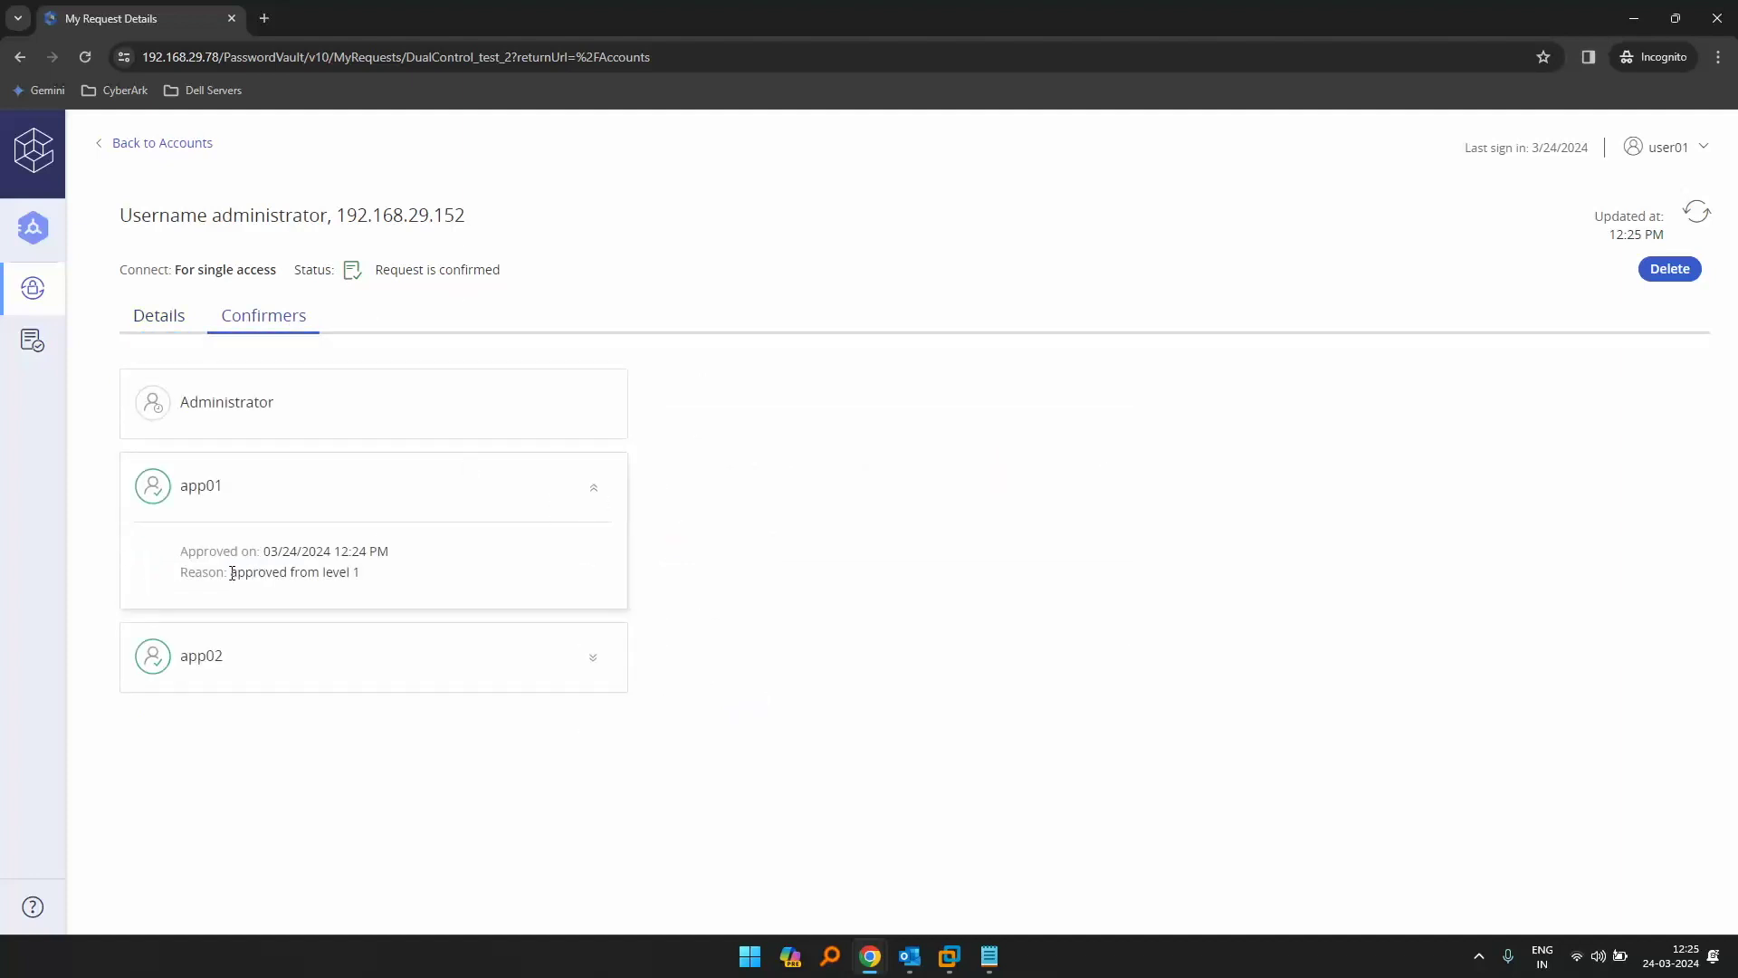
pyautogui.moveTo(233, 573); pyautogui.dragTo(360, 574)
pyautogui.click(593, 657)
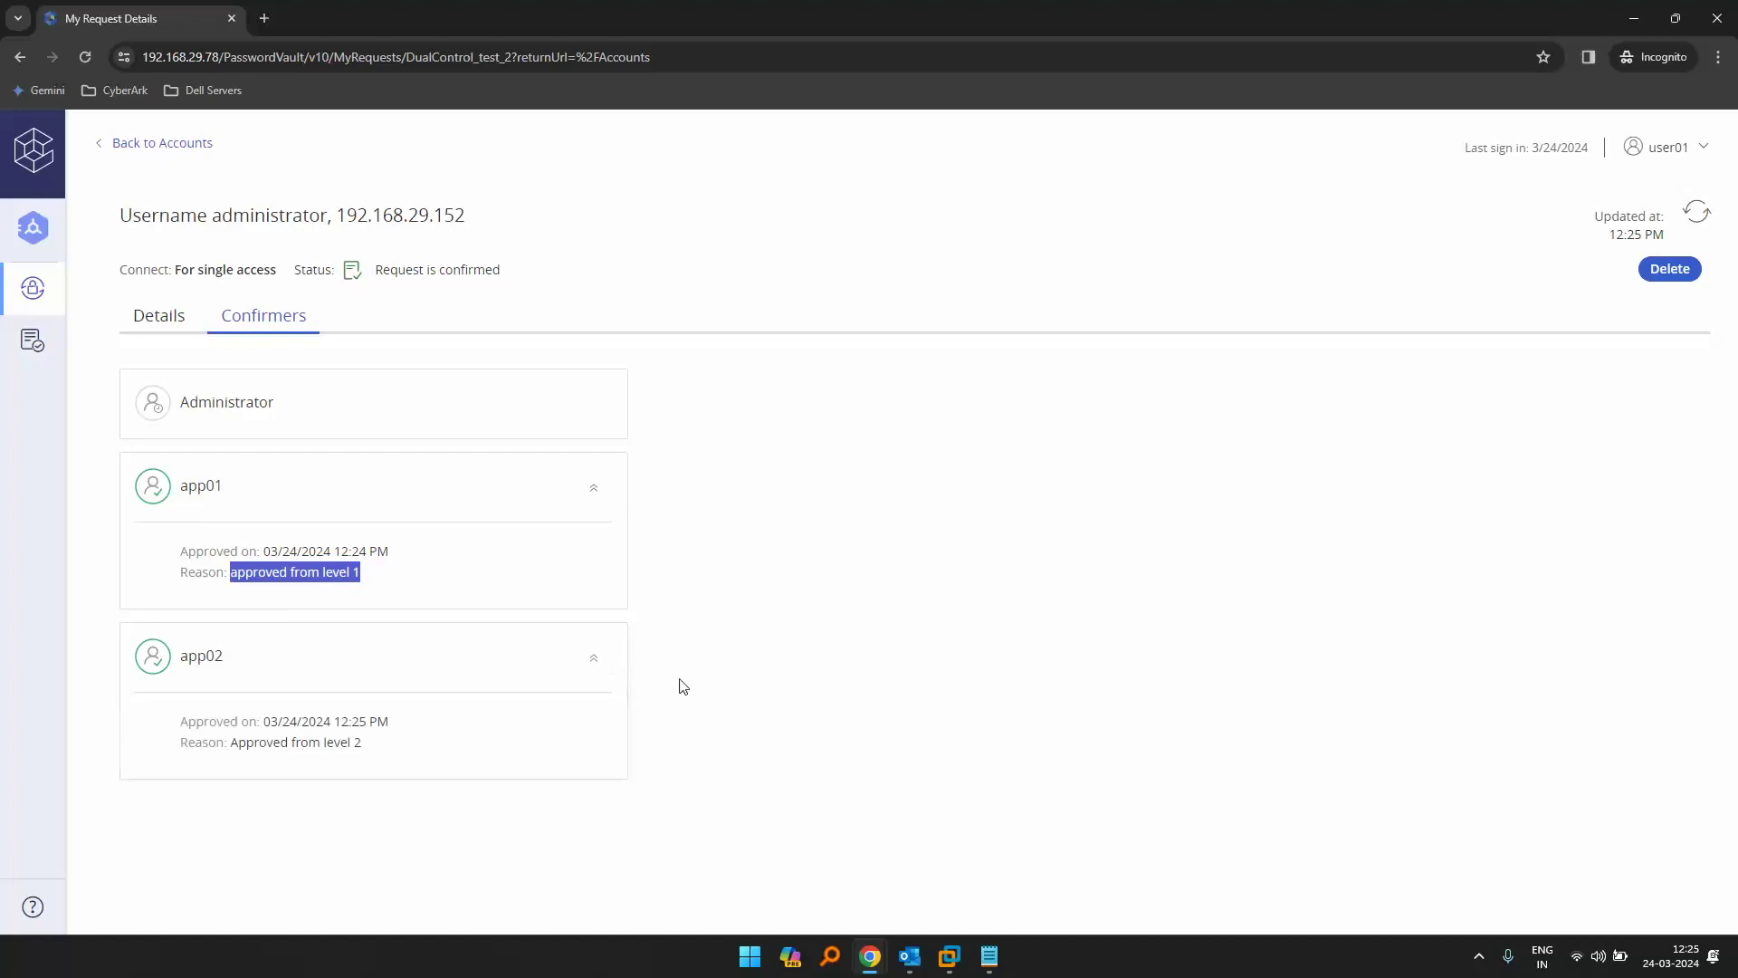
pyautogui.click(363, 725)
pyautogui.moveTo(240, 741); pyautogui.dragTo(495, 729)
pyautogui.click(722, 598)
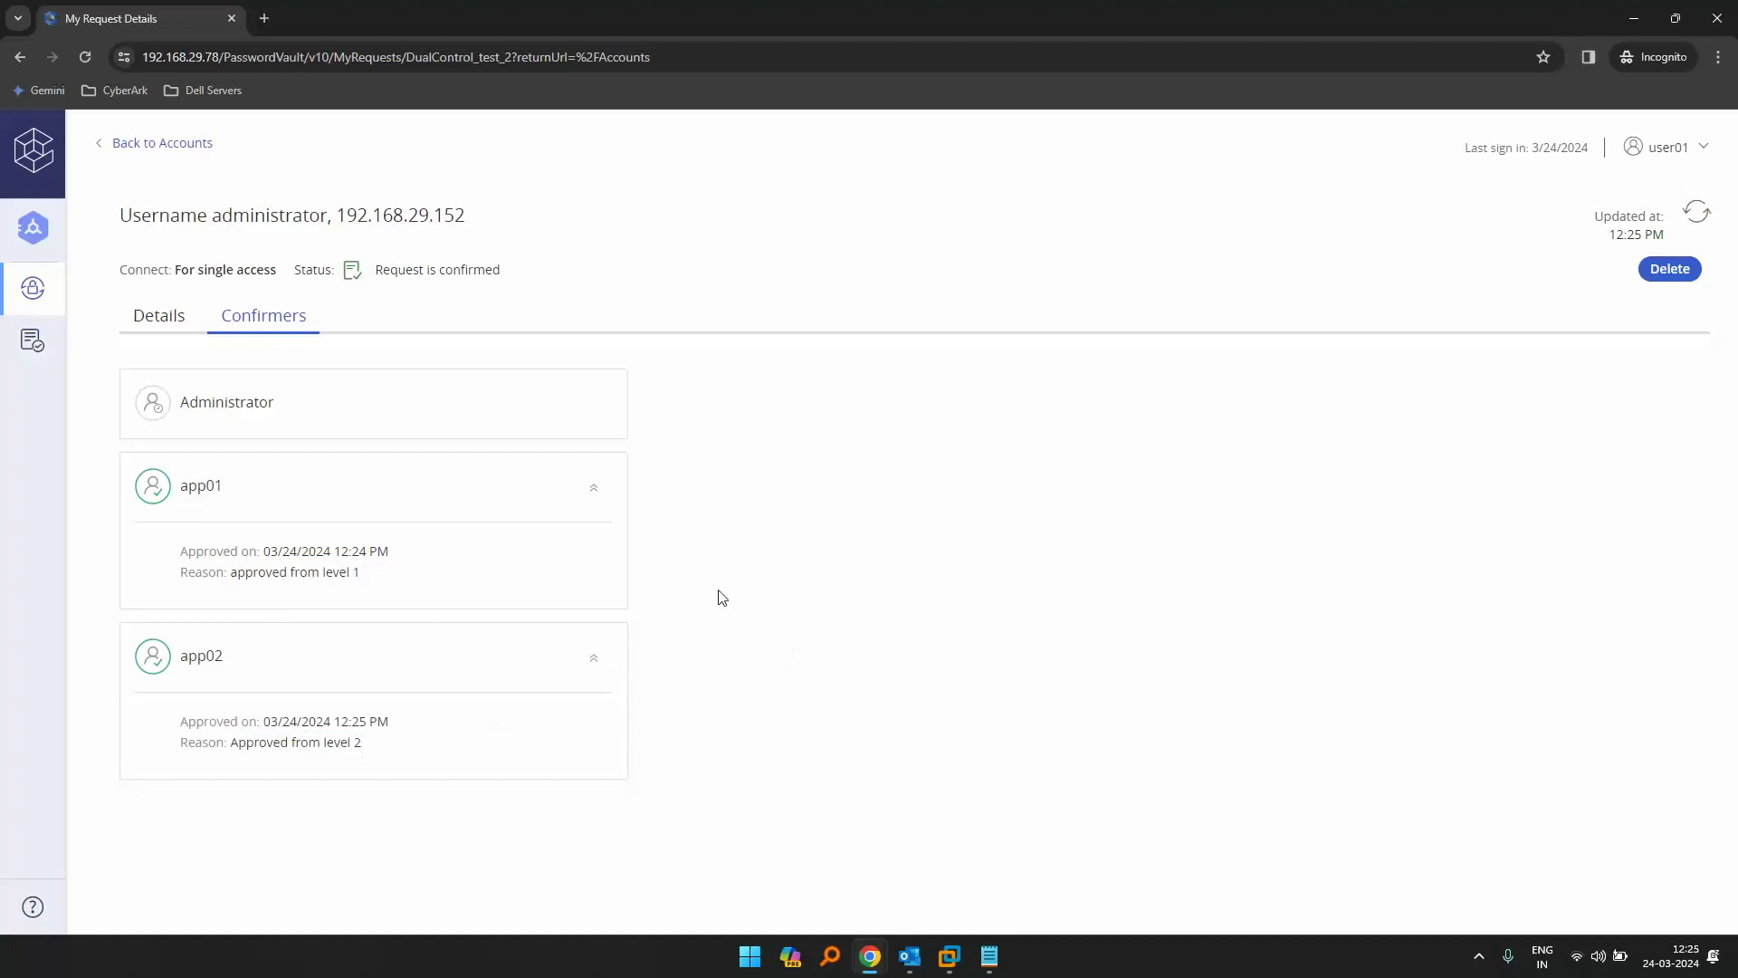
pyautogui.click(168, 332)
# - Leave the request details and bring up the CyberArk documentation page "Set up dual control for connecting to a target device"
pyautogui.click(32, 288)
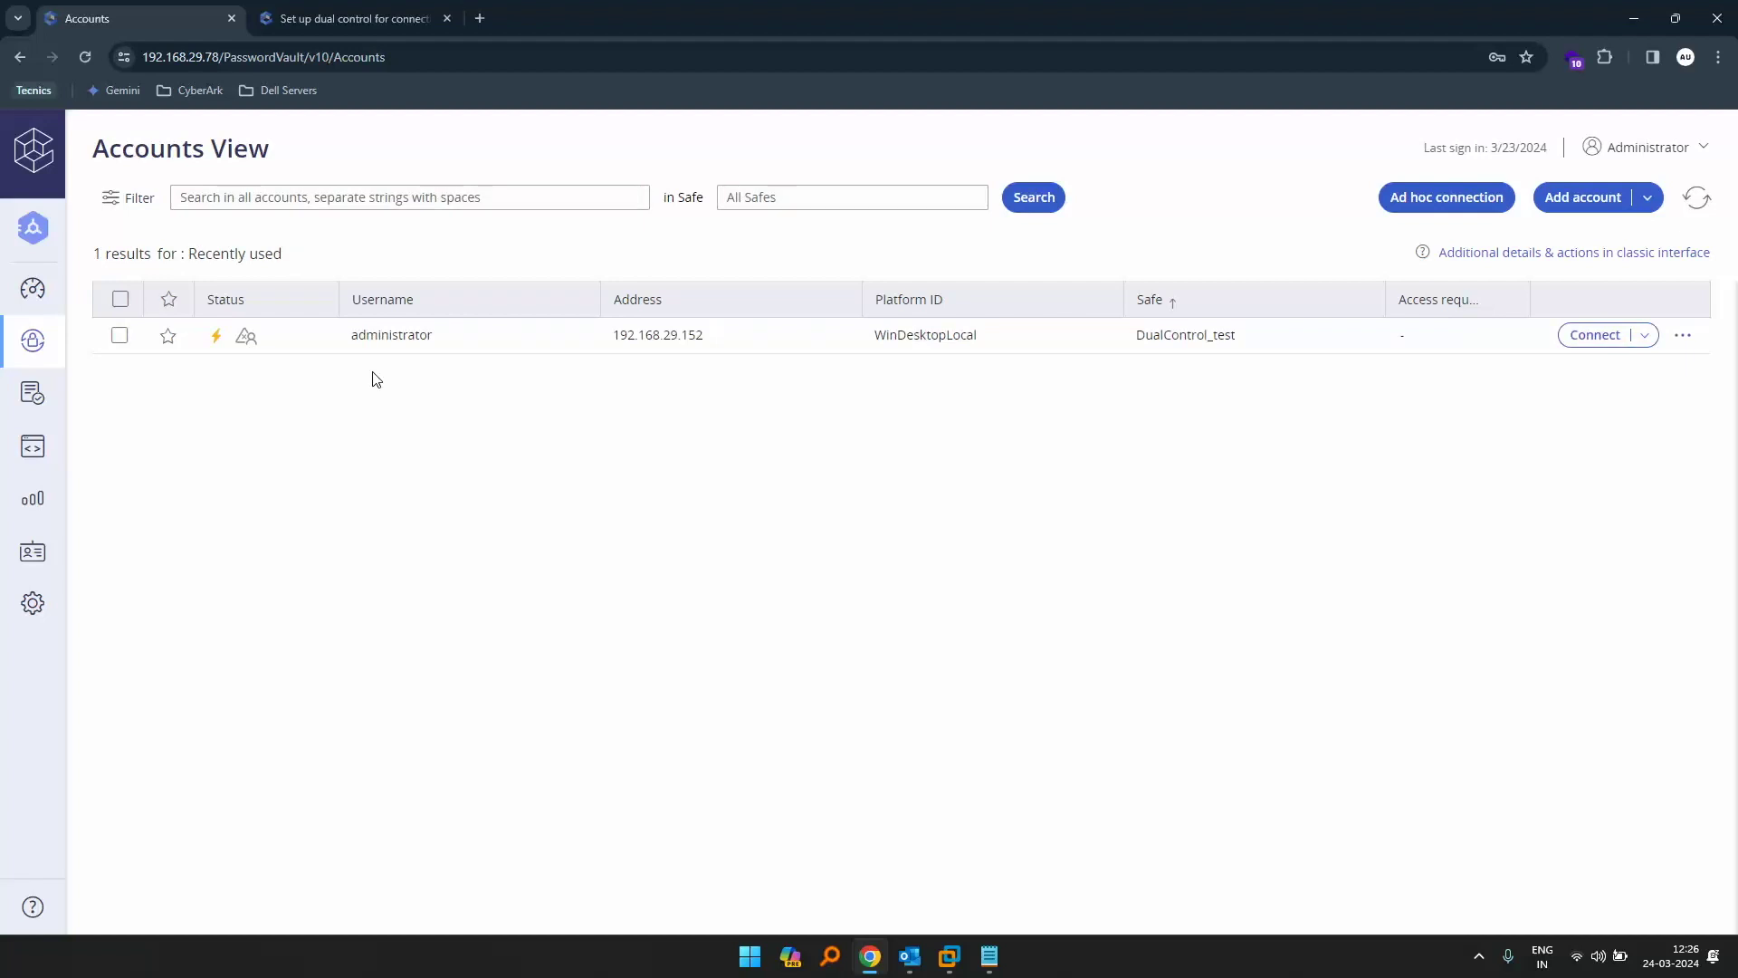
pyautogui.click(372, 17)
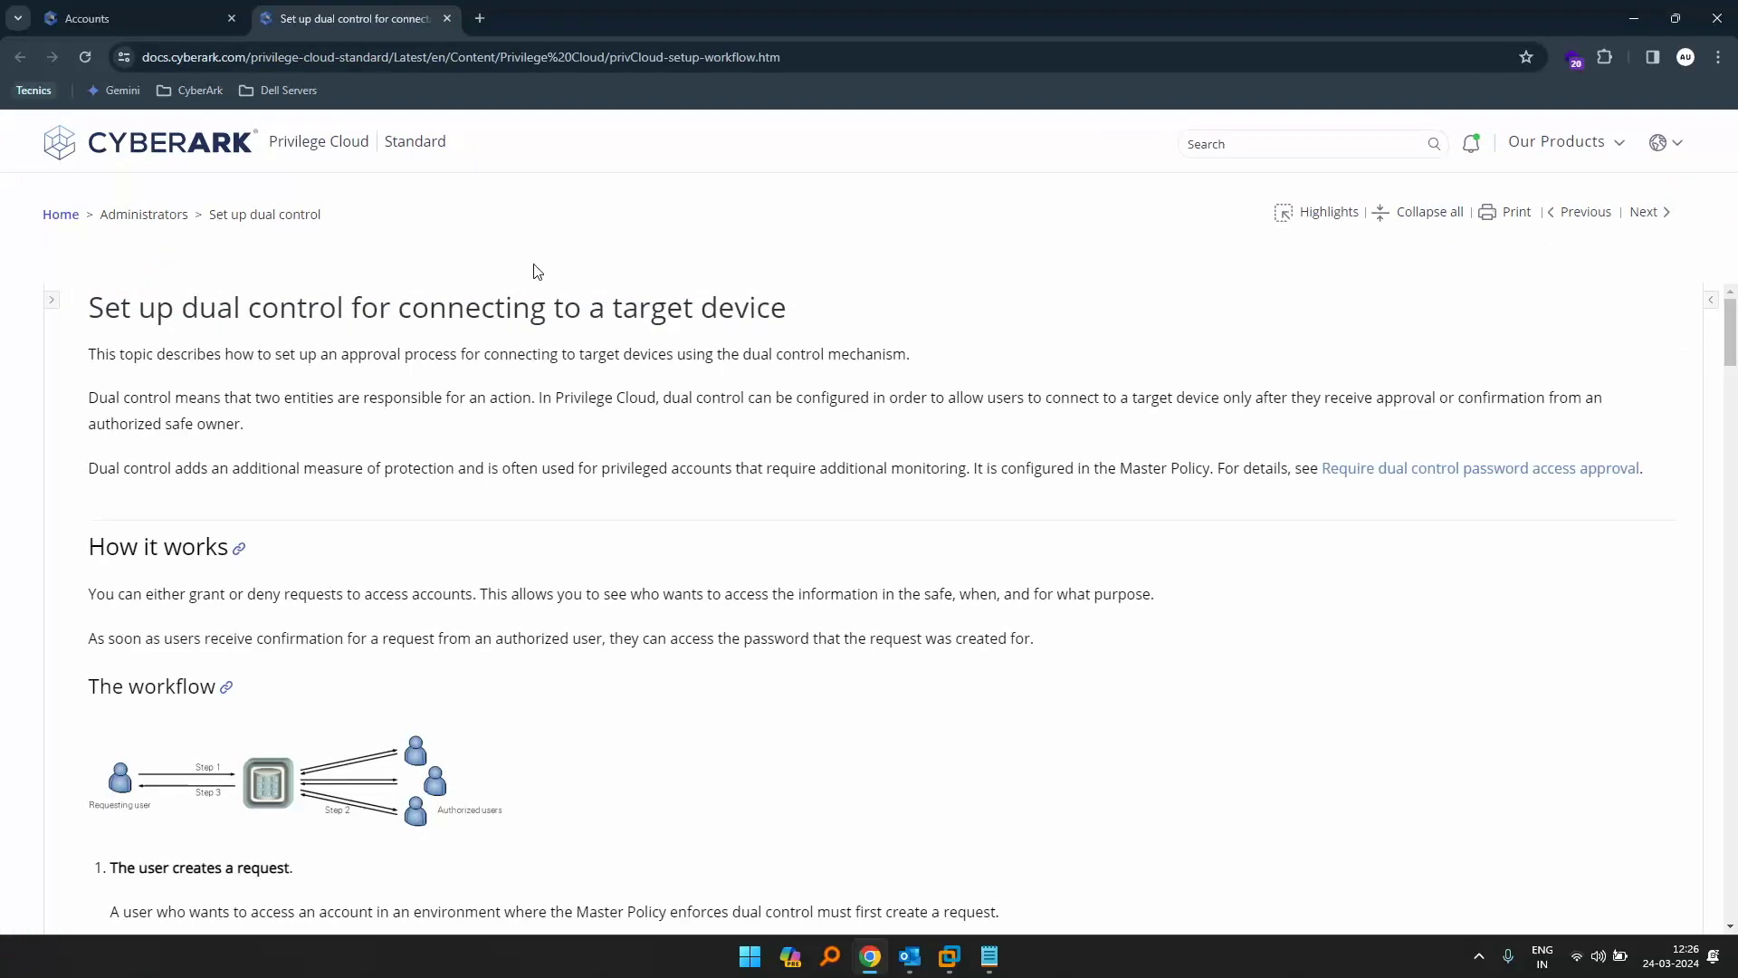
# - Examine the documentation's session termination section, including the Session Settings path and the EnforceDualControlTimeframeOnPSMConnections and MaxSessionDuration properties
pyautogui.moveTo(1734, 335); pyautogui.dragTo(1734, 716)
pyautogui.scroll(-9, 1355, 640)
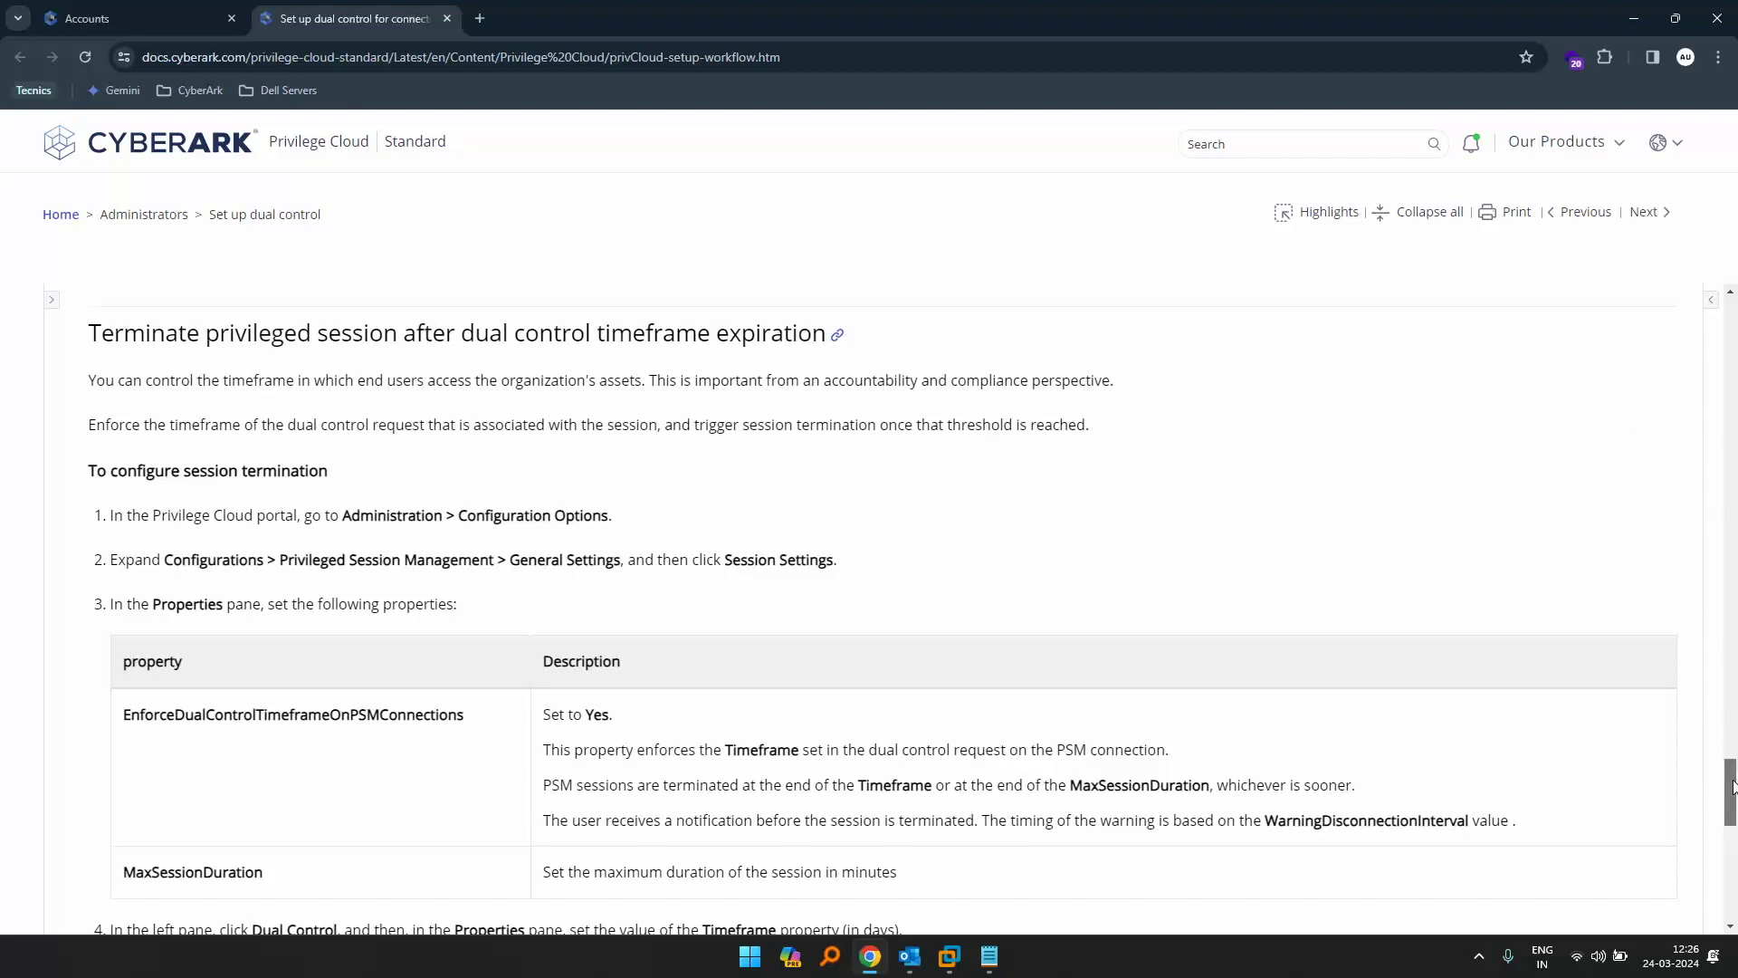
pyautogui.moveTo(1733, 785); pyautogui.dragTo(1733, 801)
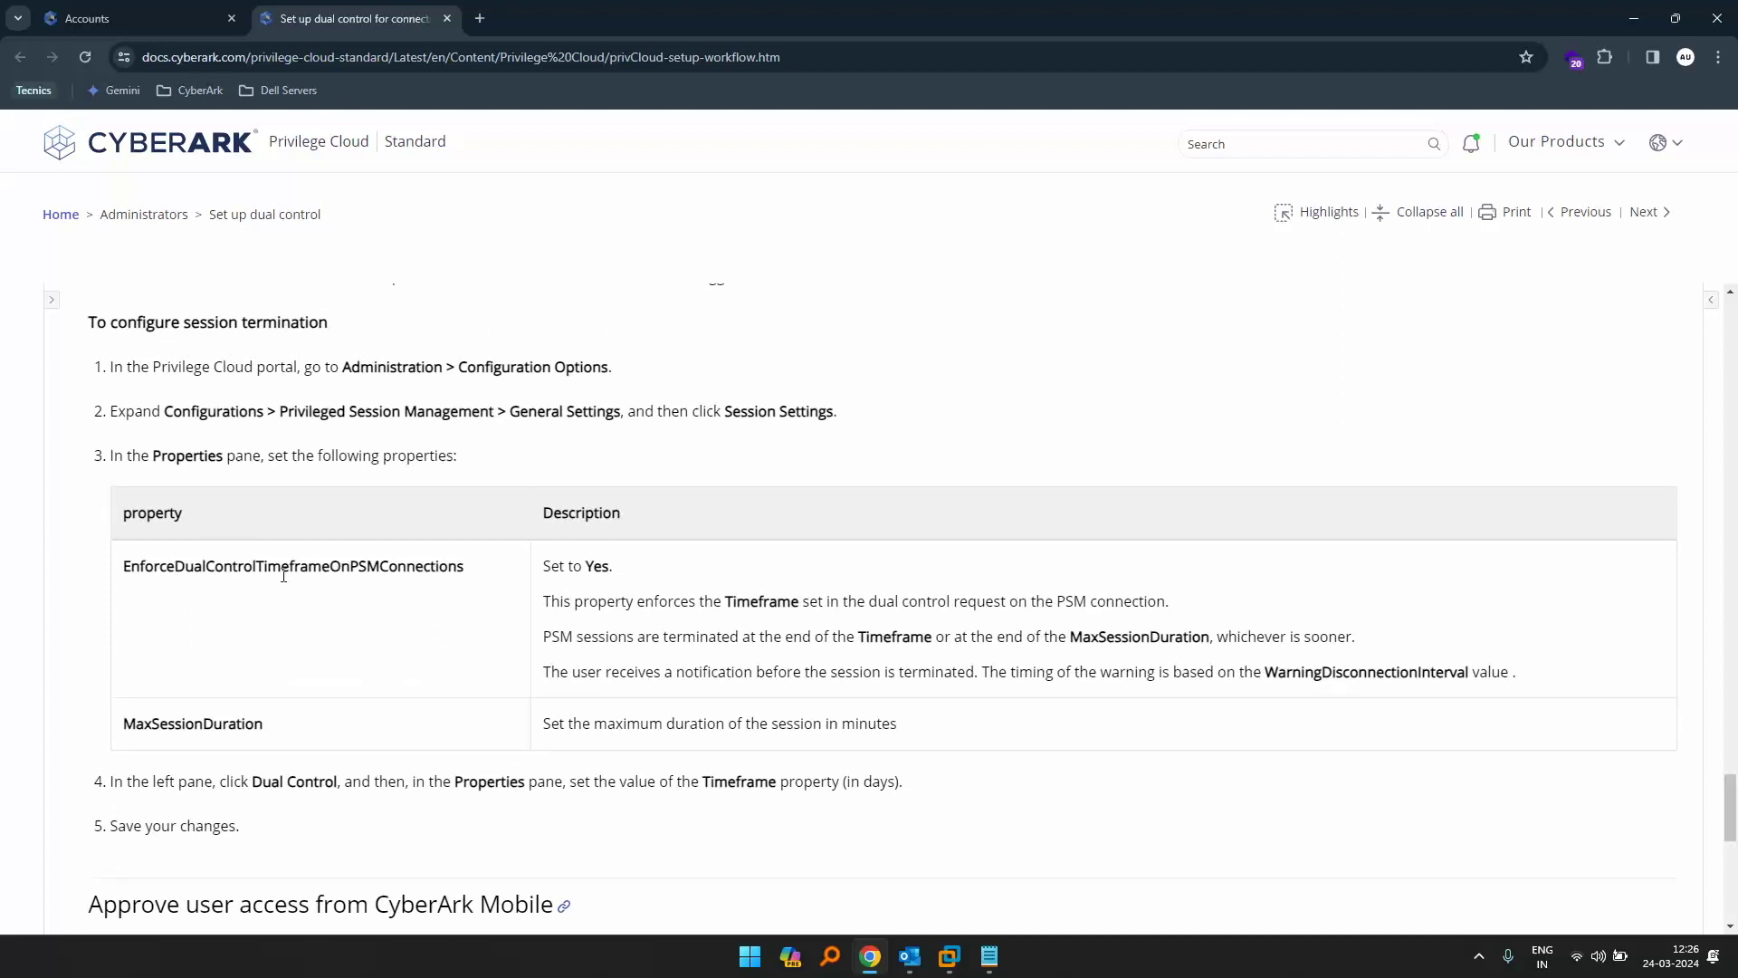
pyautogui.moveTo(327, 572); pyautogui.dragTo(456, 570)
pyautogui.click(129, 719)
pyautogui.moveTo(128, 725); pyautogui.dragTo(313, 725)
pyautogui.click(328, 527)
pyautogui.moveTo(177, 414); pyautogui.dragTo(595, 419)
pyautogui.moveTo(725, 414); pyautogui.dragTo(837, 415)
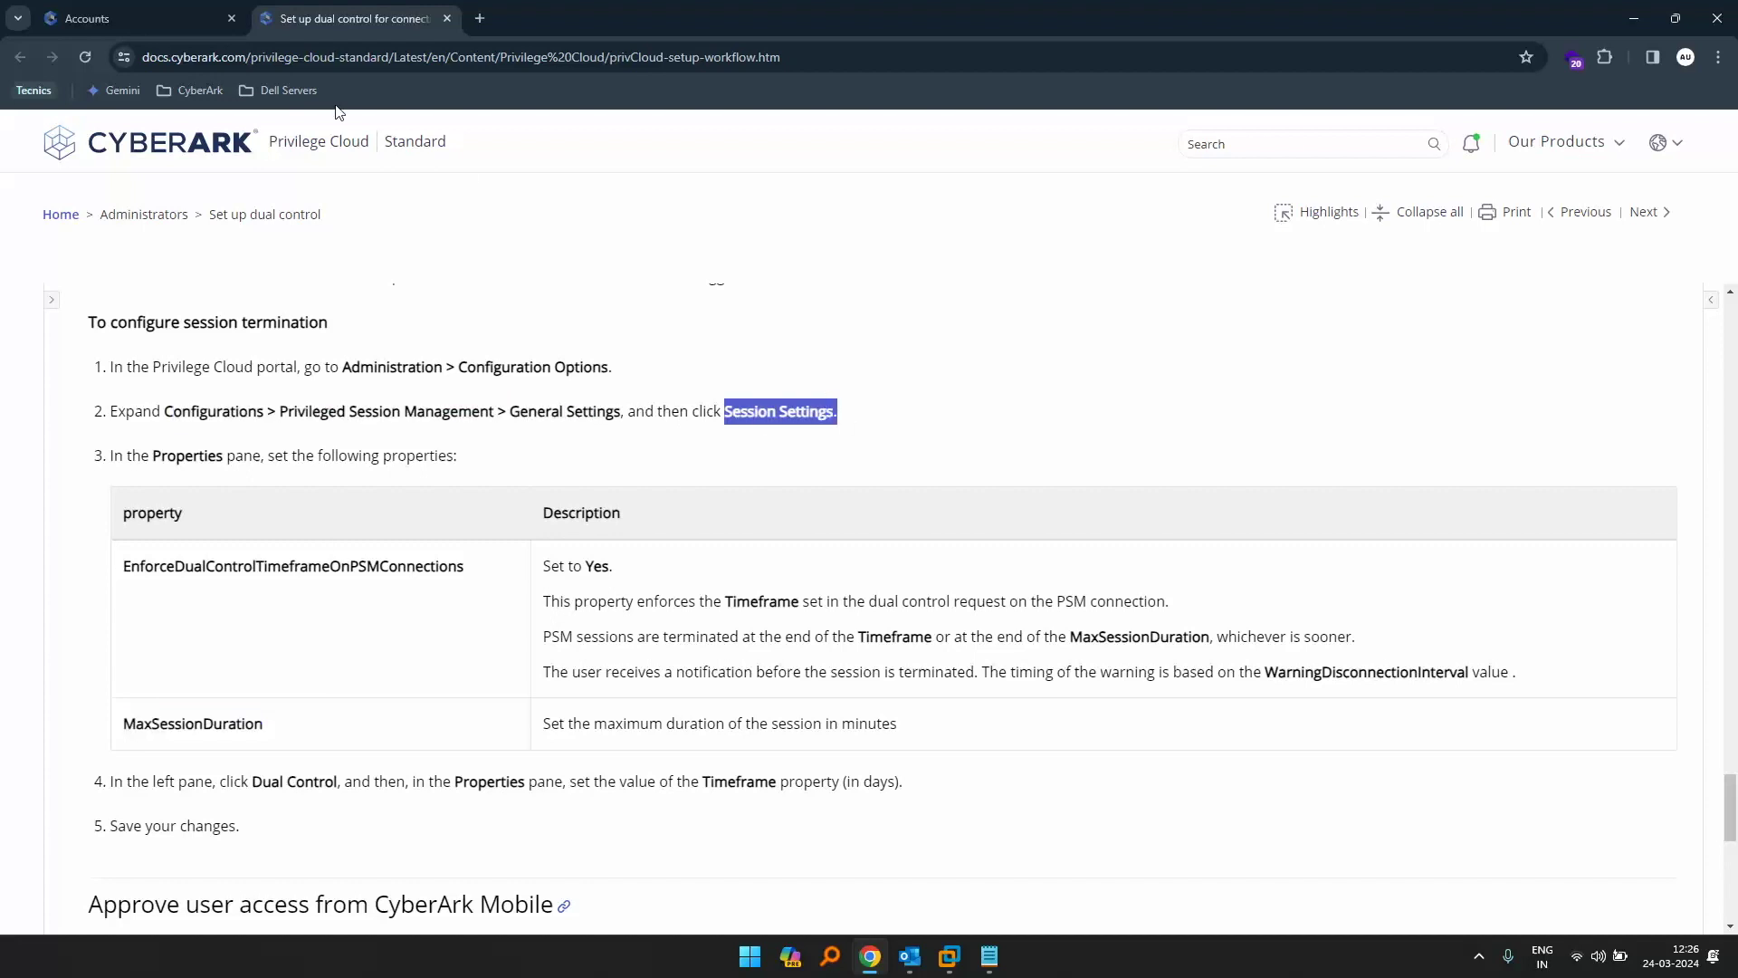
# - Open the Session Settings under Privileged Session Management's General Settings in the portal configuration and set MaxSessionDuration to 30
pyautogui.click(132, 14)
pyautogui.click(32, 603)
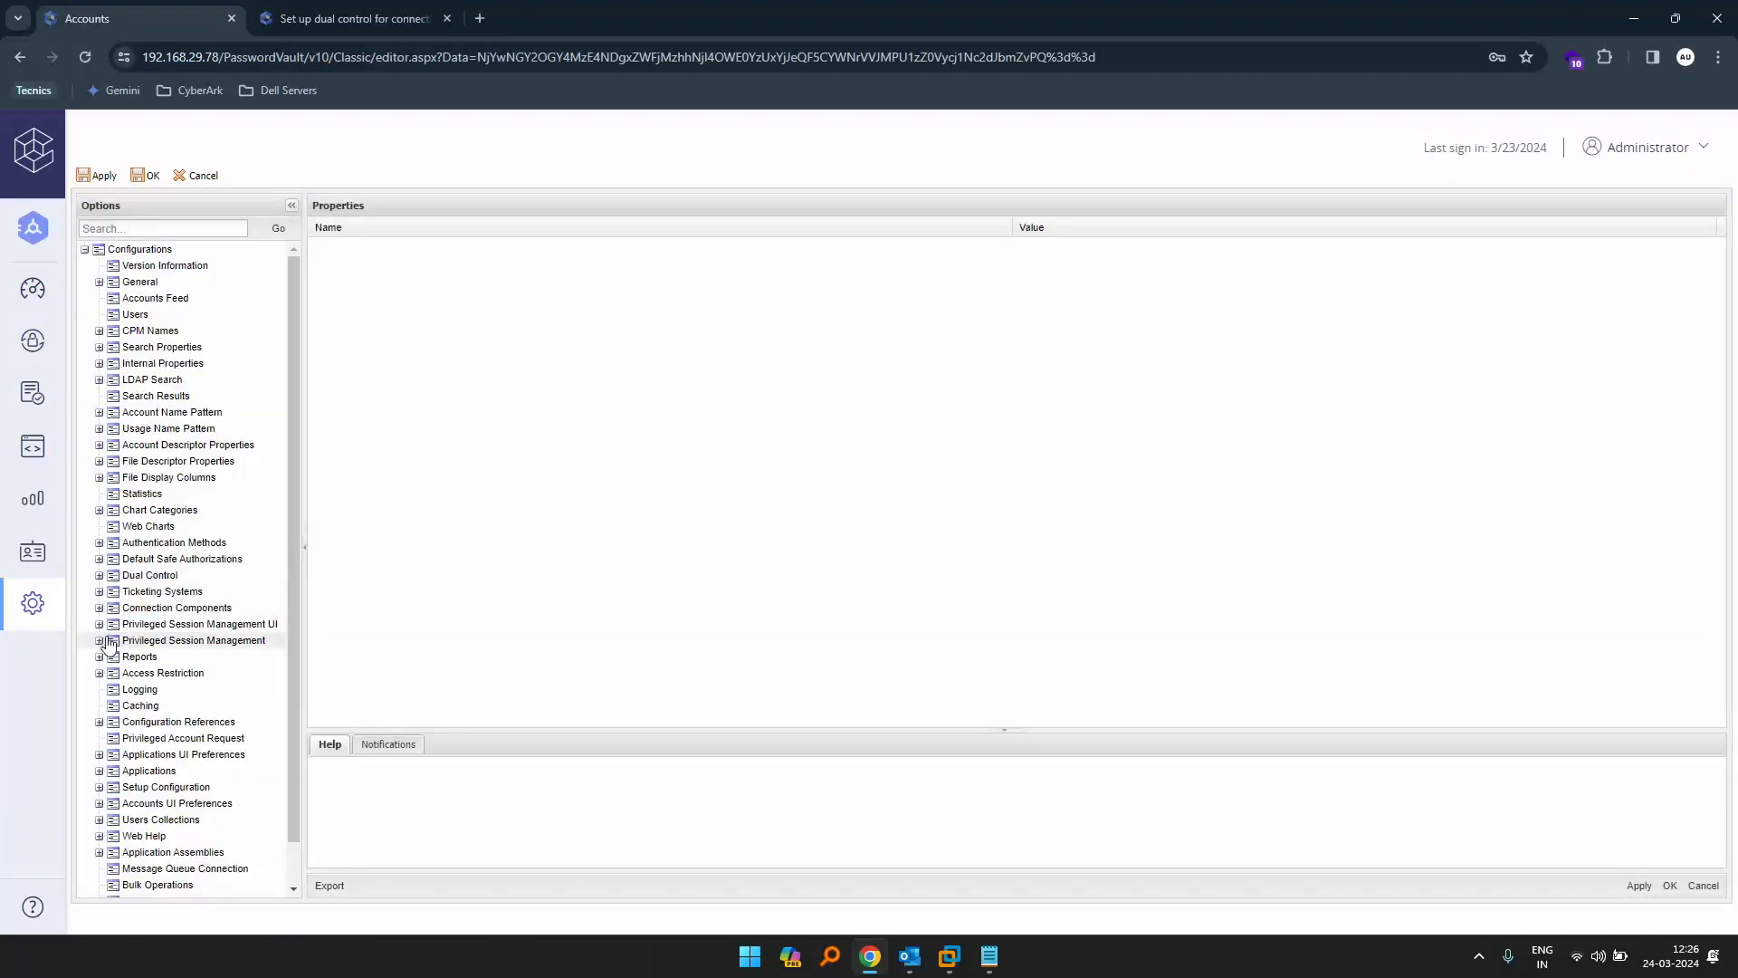
pyautogui.click(100, 640)
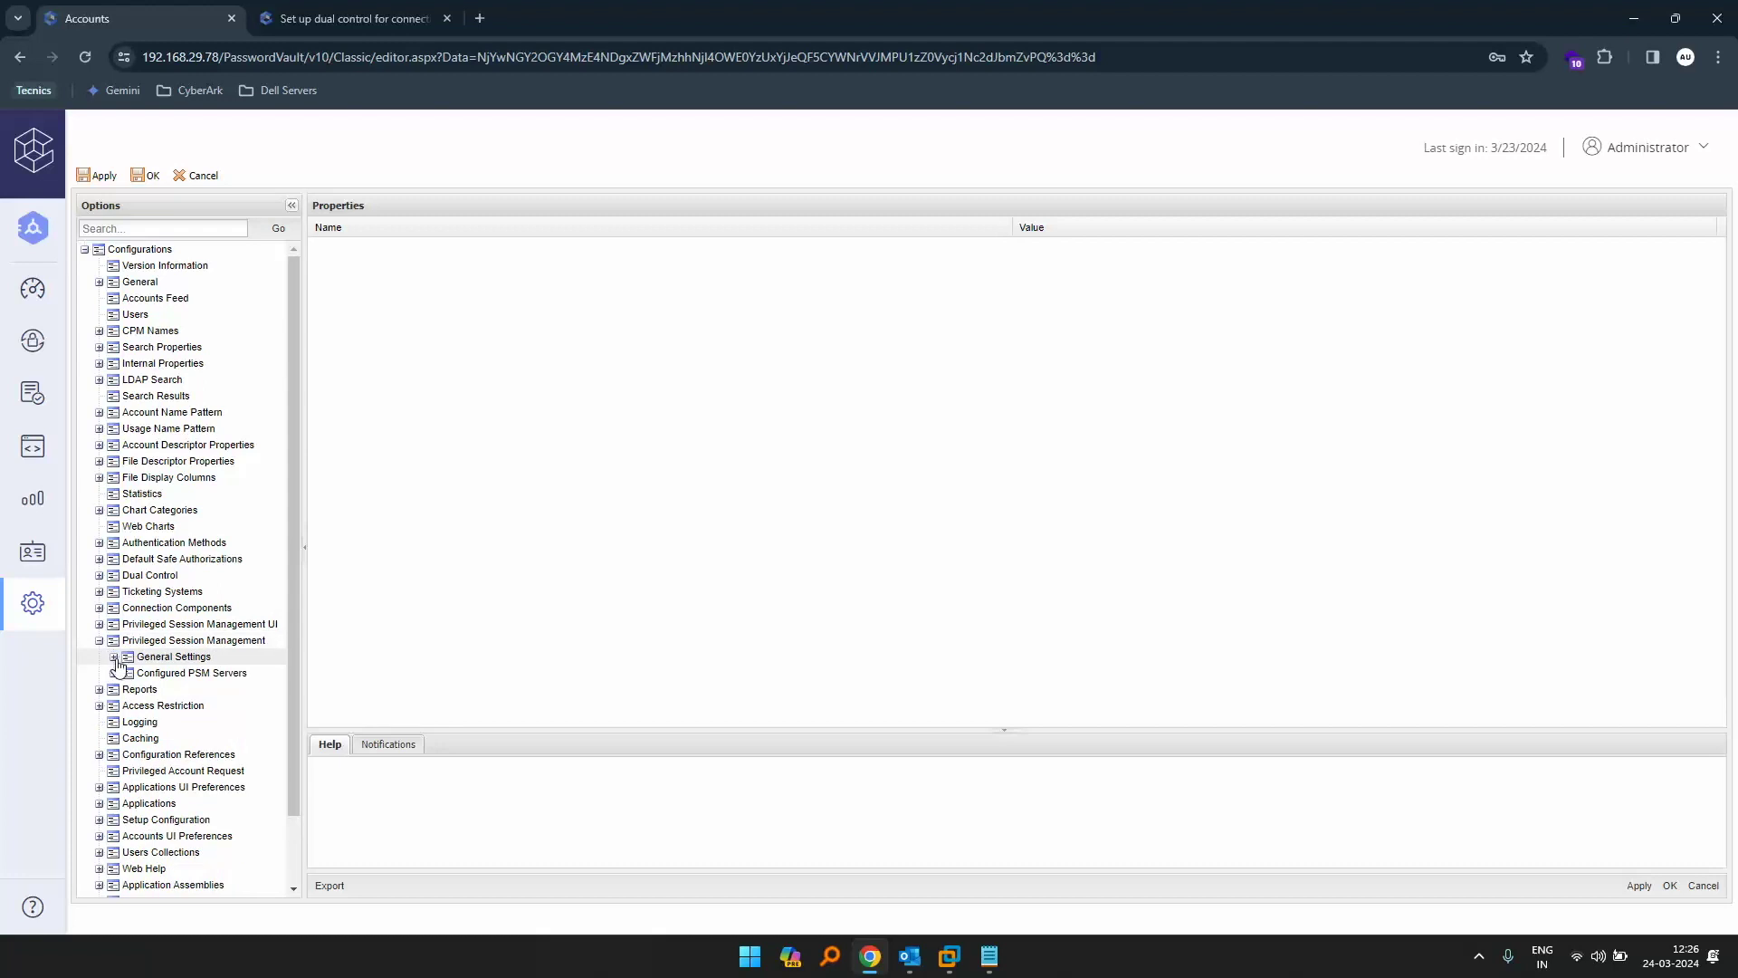
pyautogui.click(114, 657)
pyautogui.click(178, 705)
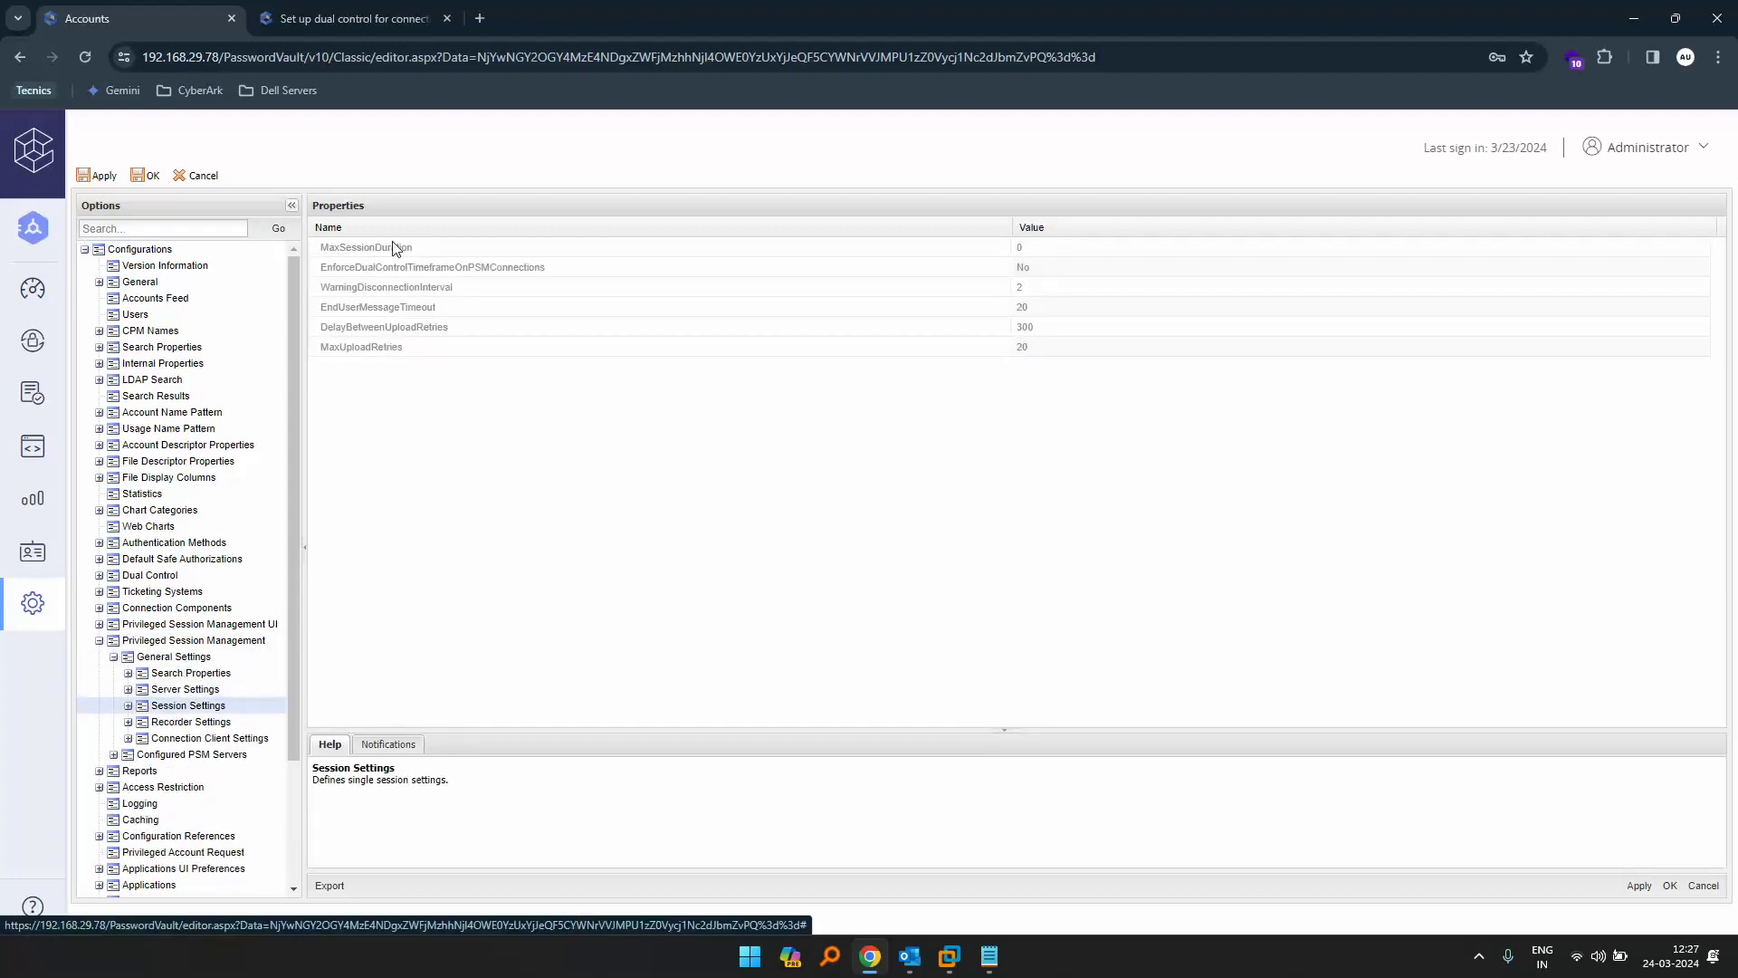
pyautogui.click(435, 250)
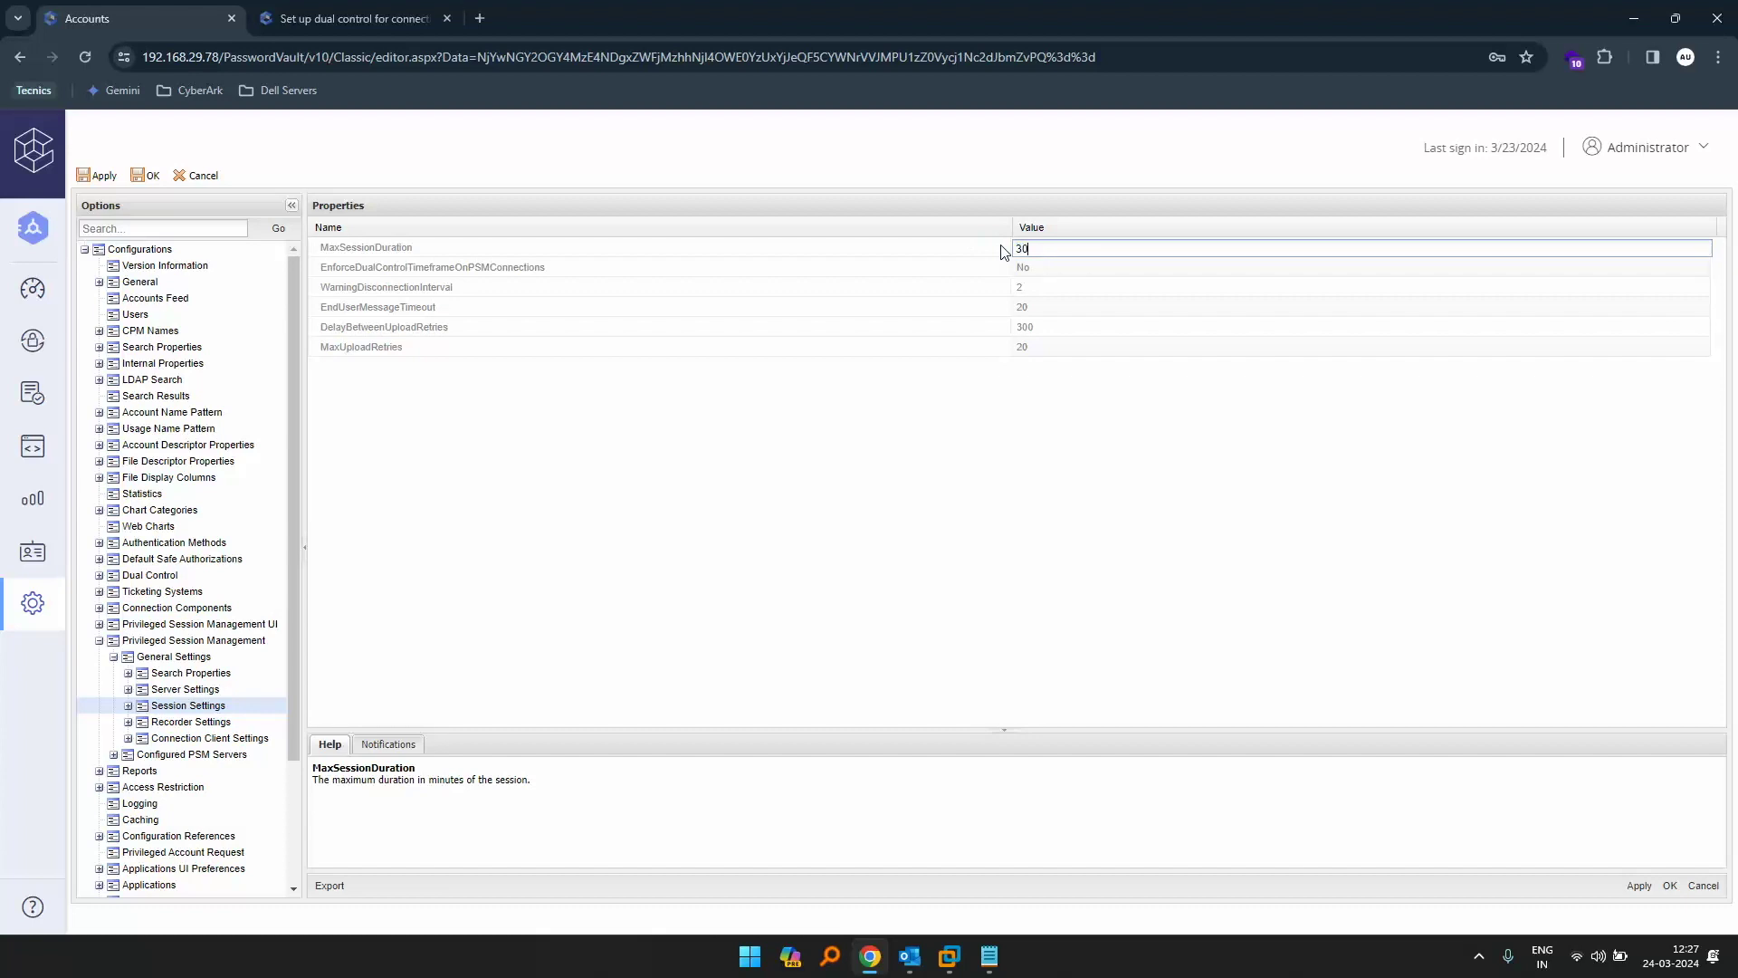
pyautogui.click(1023, 528)
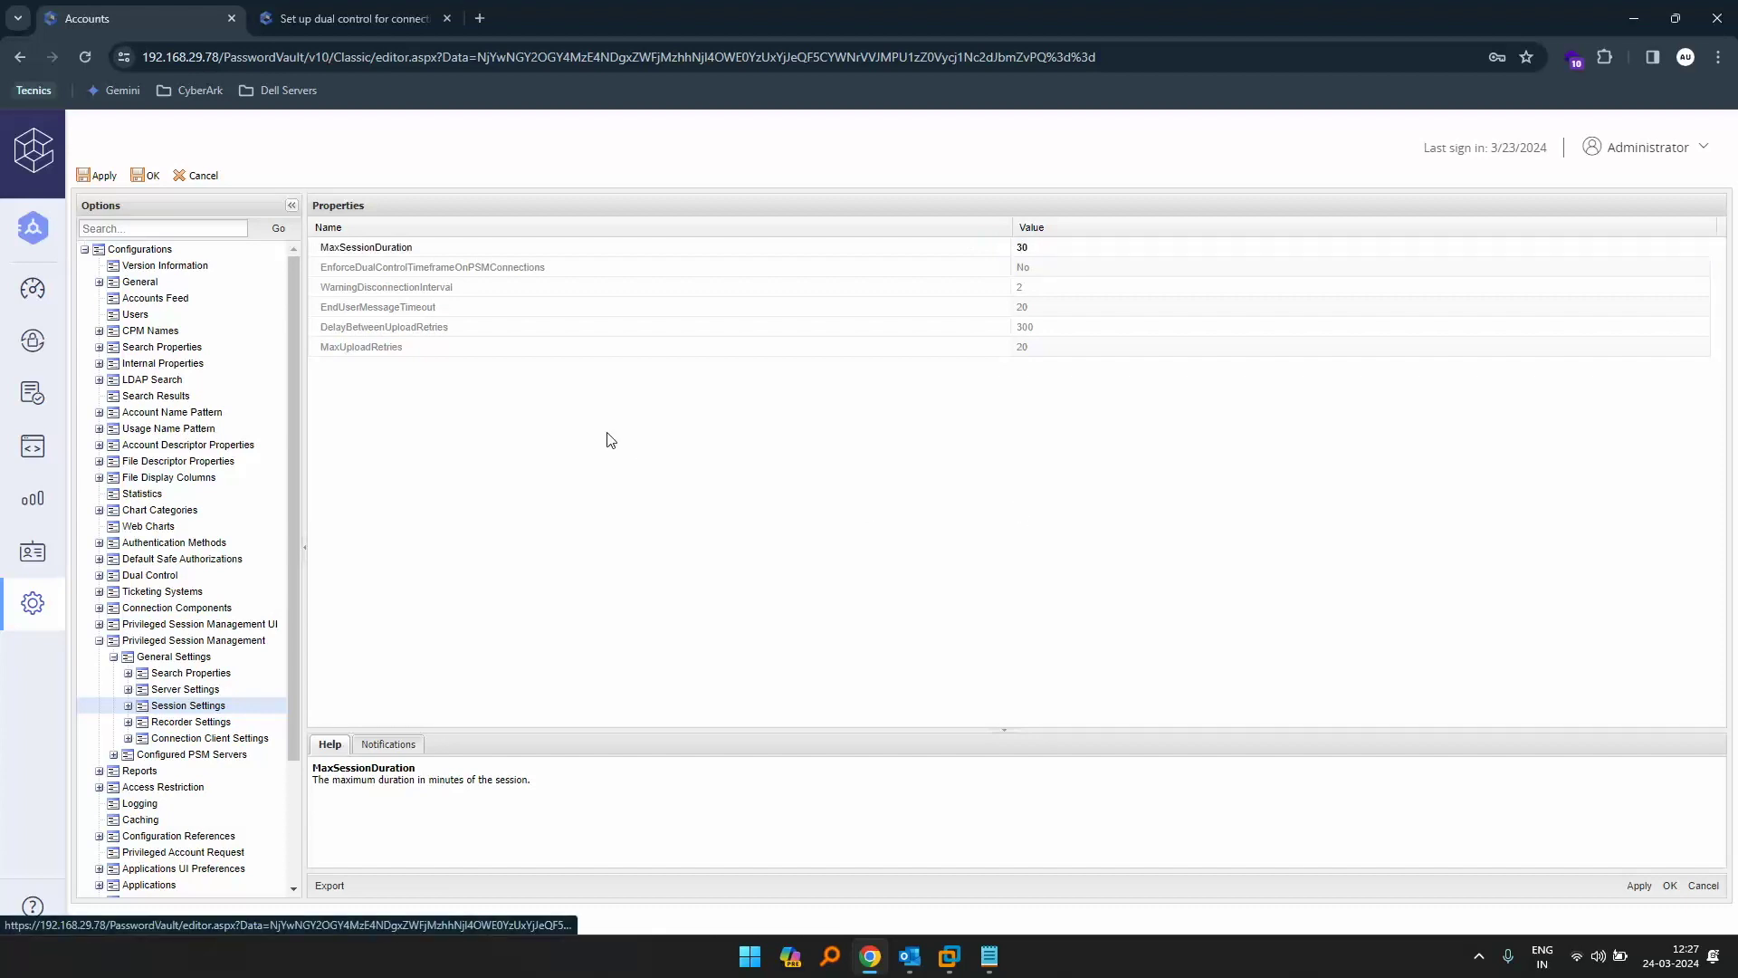
# - Read the help text for EnforceDualControlTimeframeOnPSMConnections and set that property to Yes
pyautogui.click(399, 269)
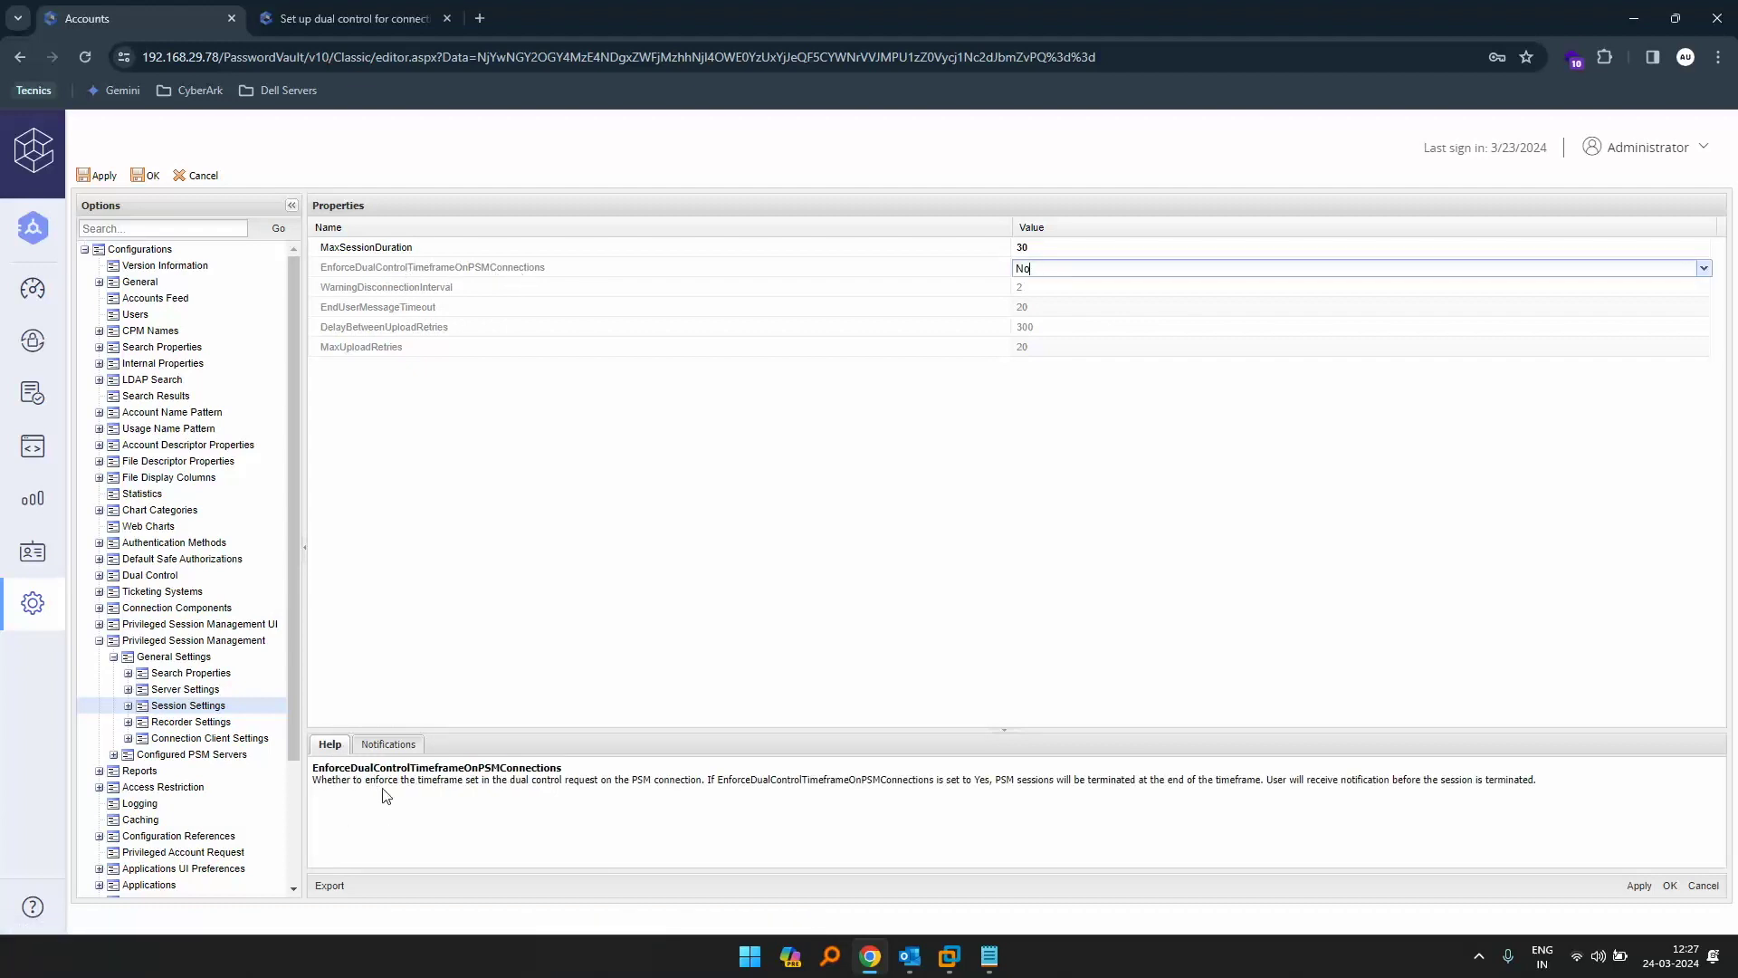
pyautogui.click(315, 784)
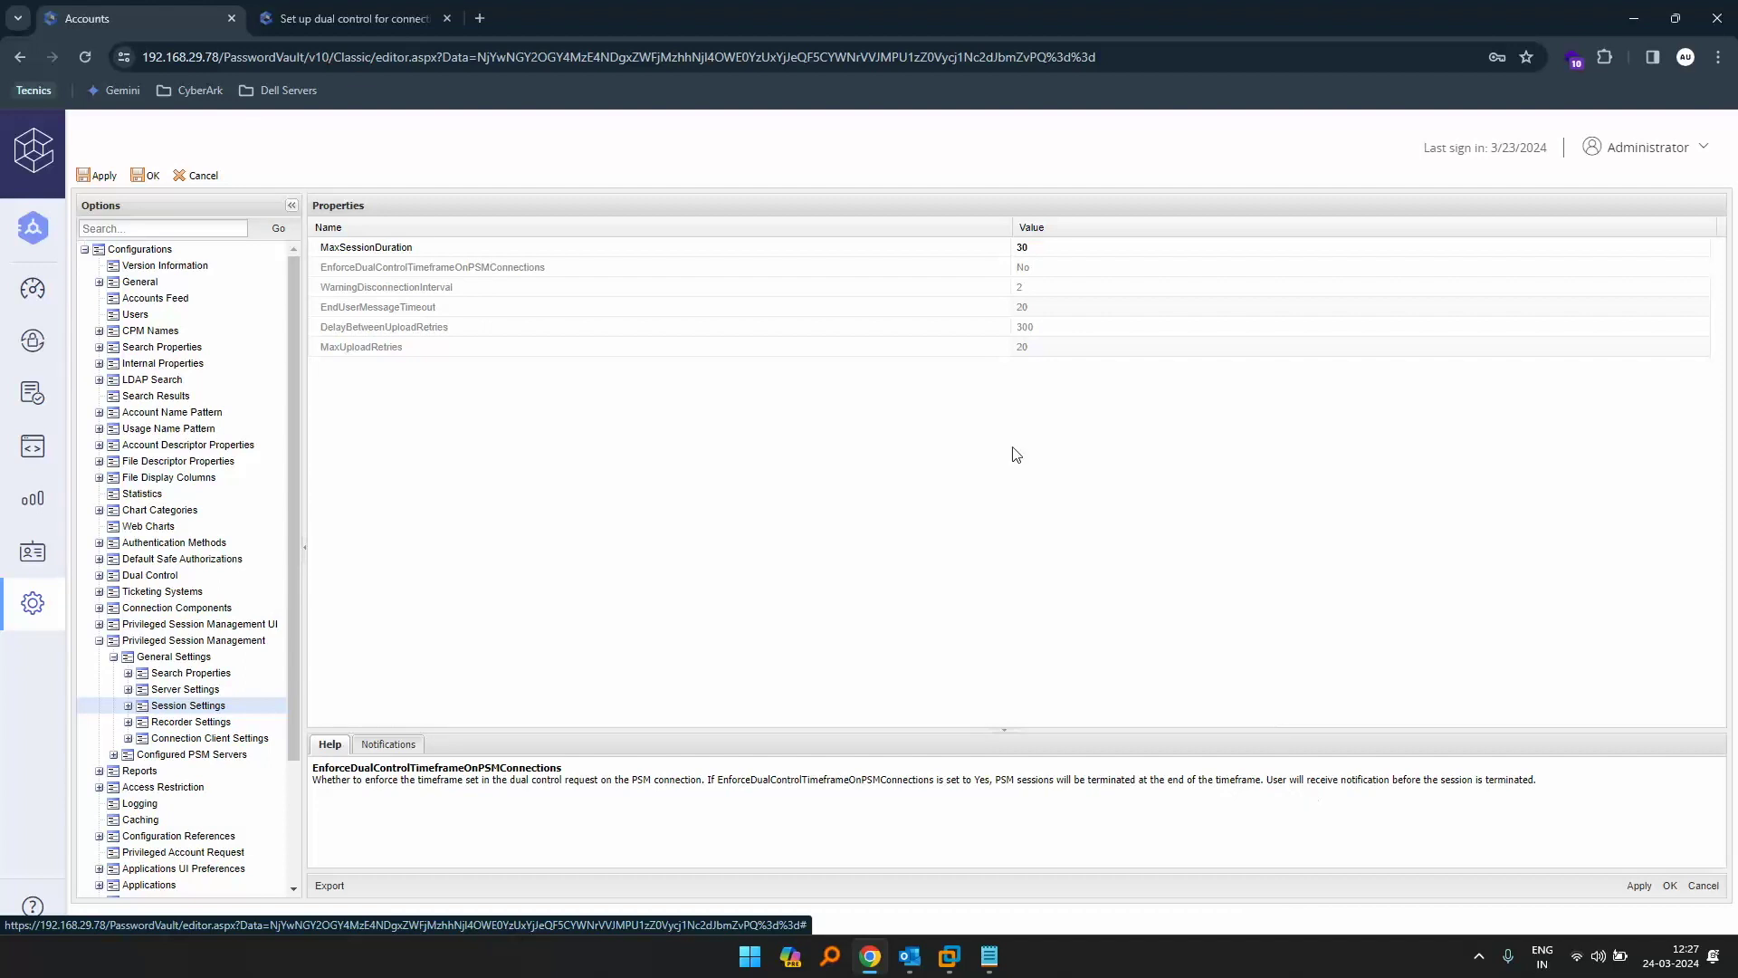
pyautogui.moveTo(1347, 783); pyautogui.dragTo(1536, 786)
pyautogui.click(1047, 269)
pyautogui.click(1703, 268)
pyautogui.click(1686, 285)
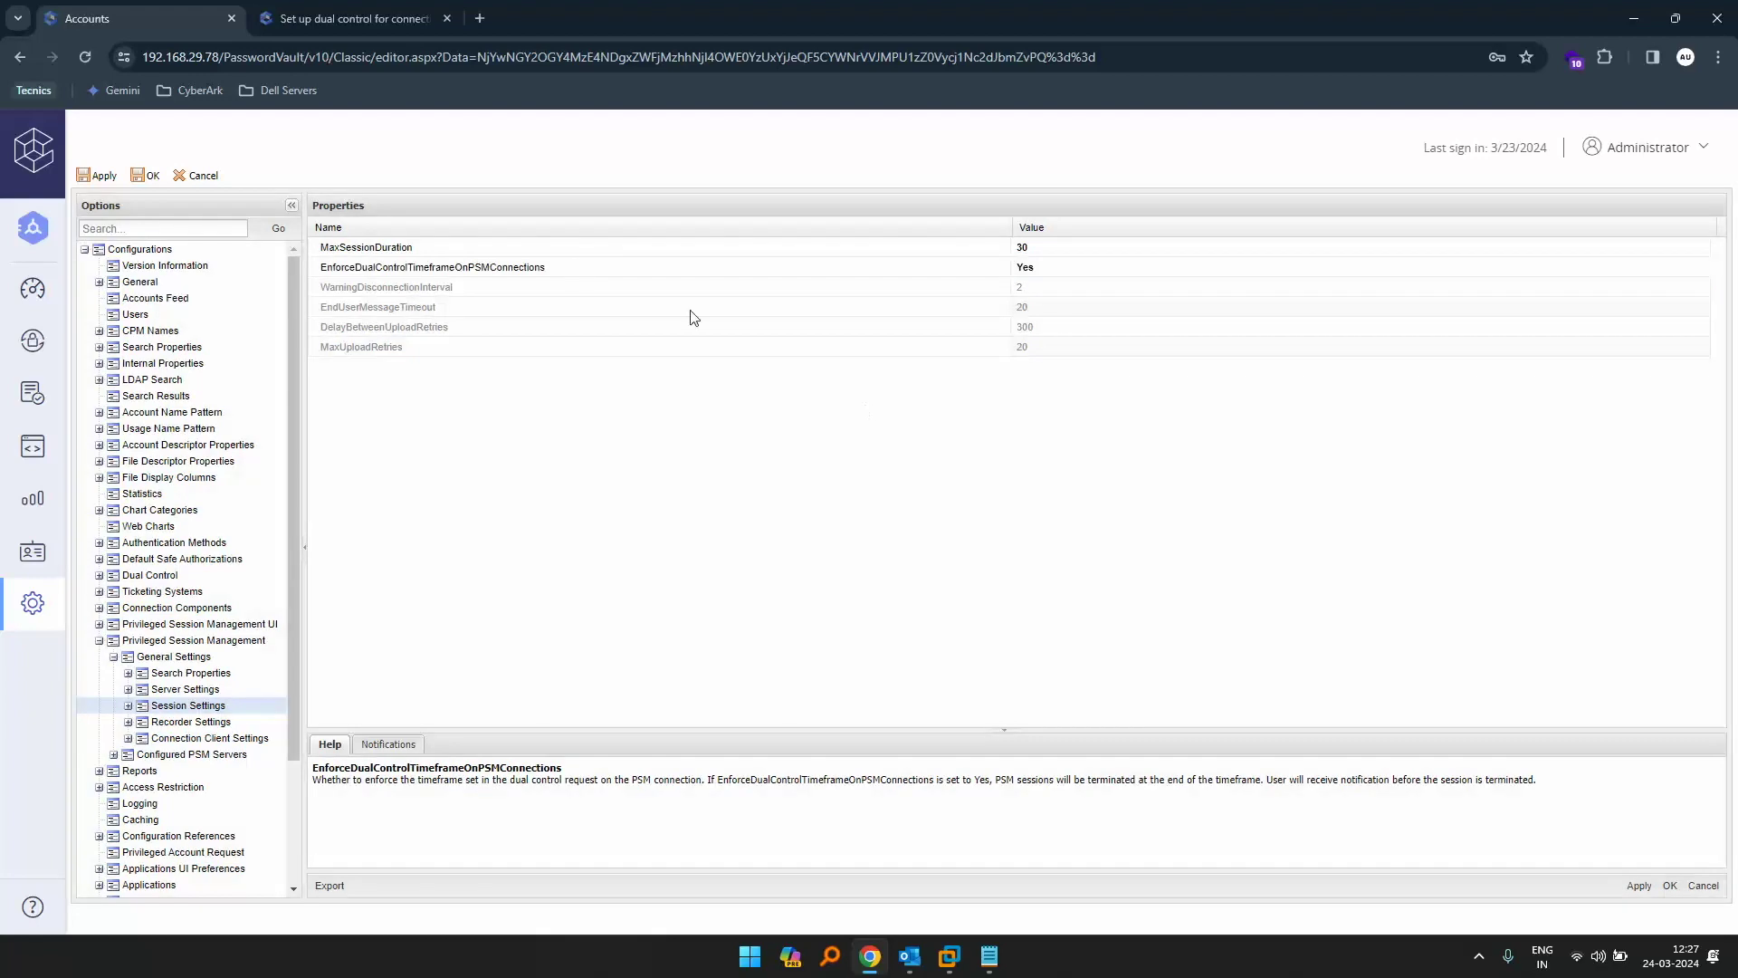
pyautogui.click(492, 247)
pyautogui.click(1085, 465)
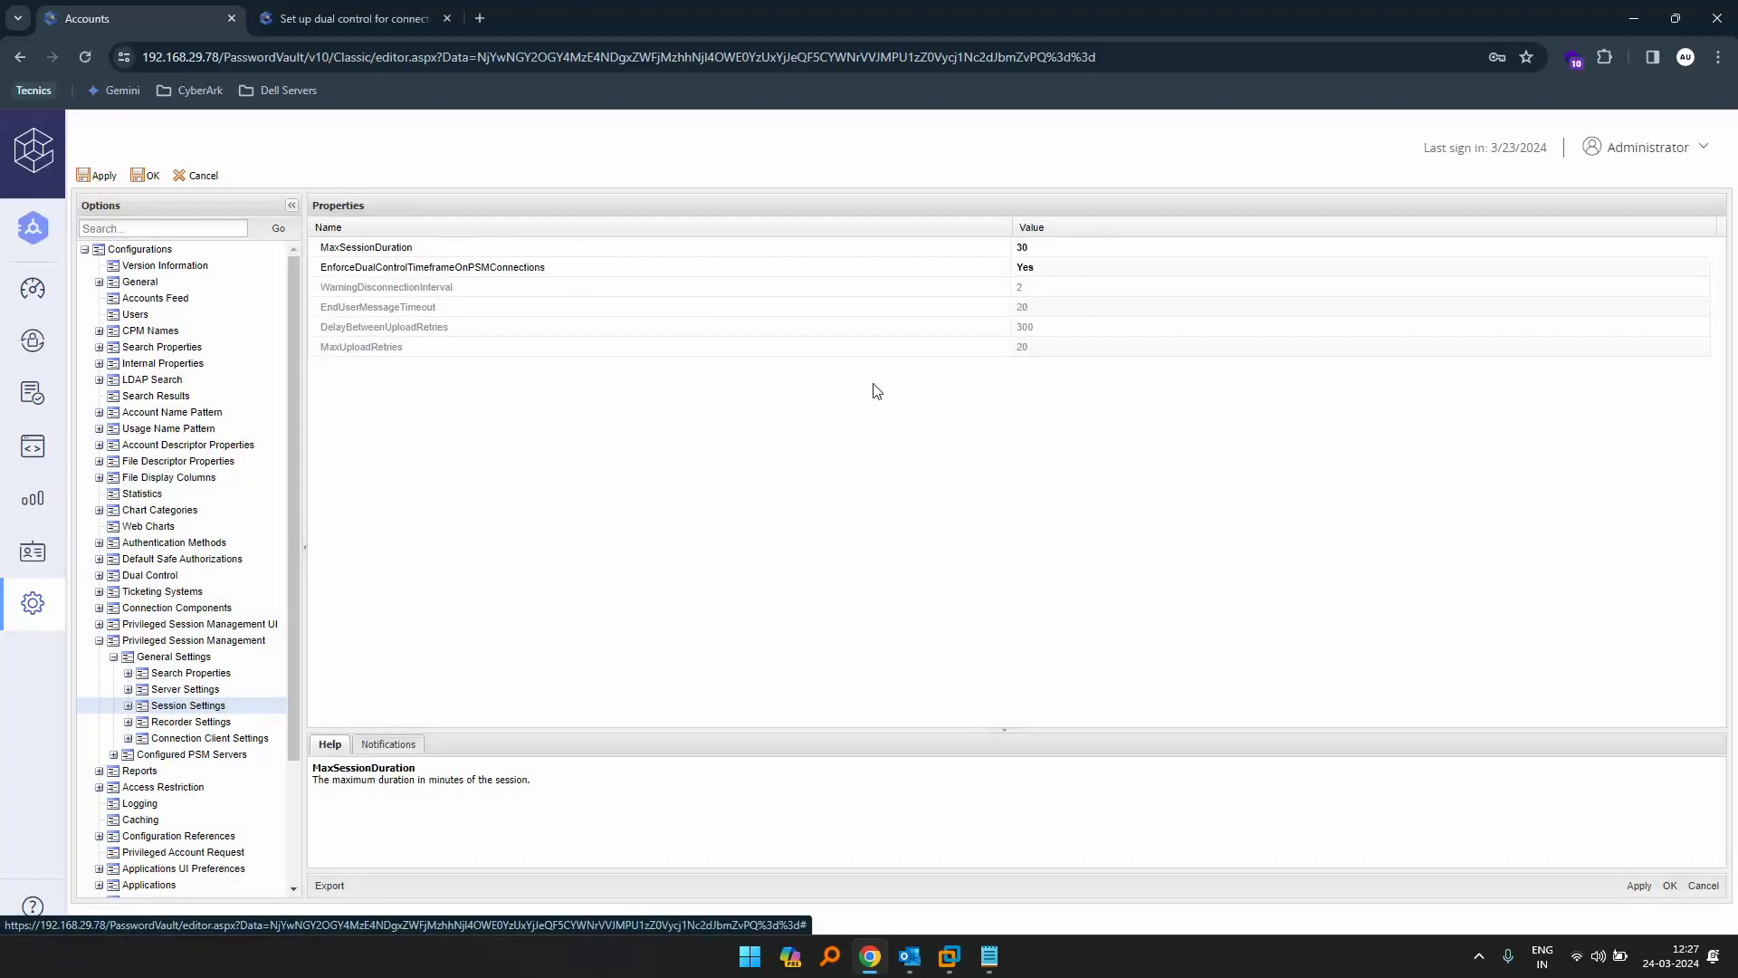
# - Check the documentation's note on session termination warnings and set WarningDisconnectionInterval to 5 in the portal's Session Settings
pyautogui.click(395, 14)
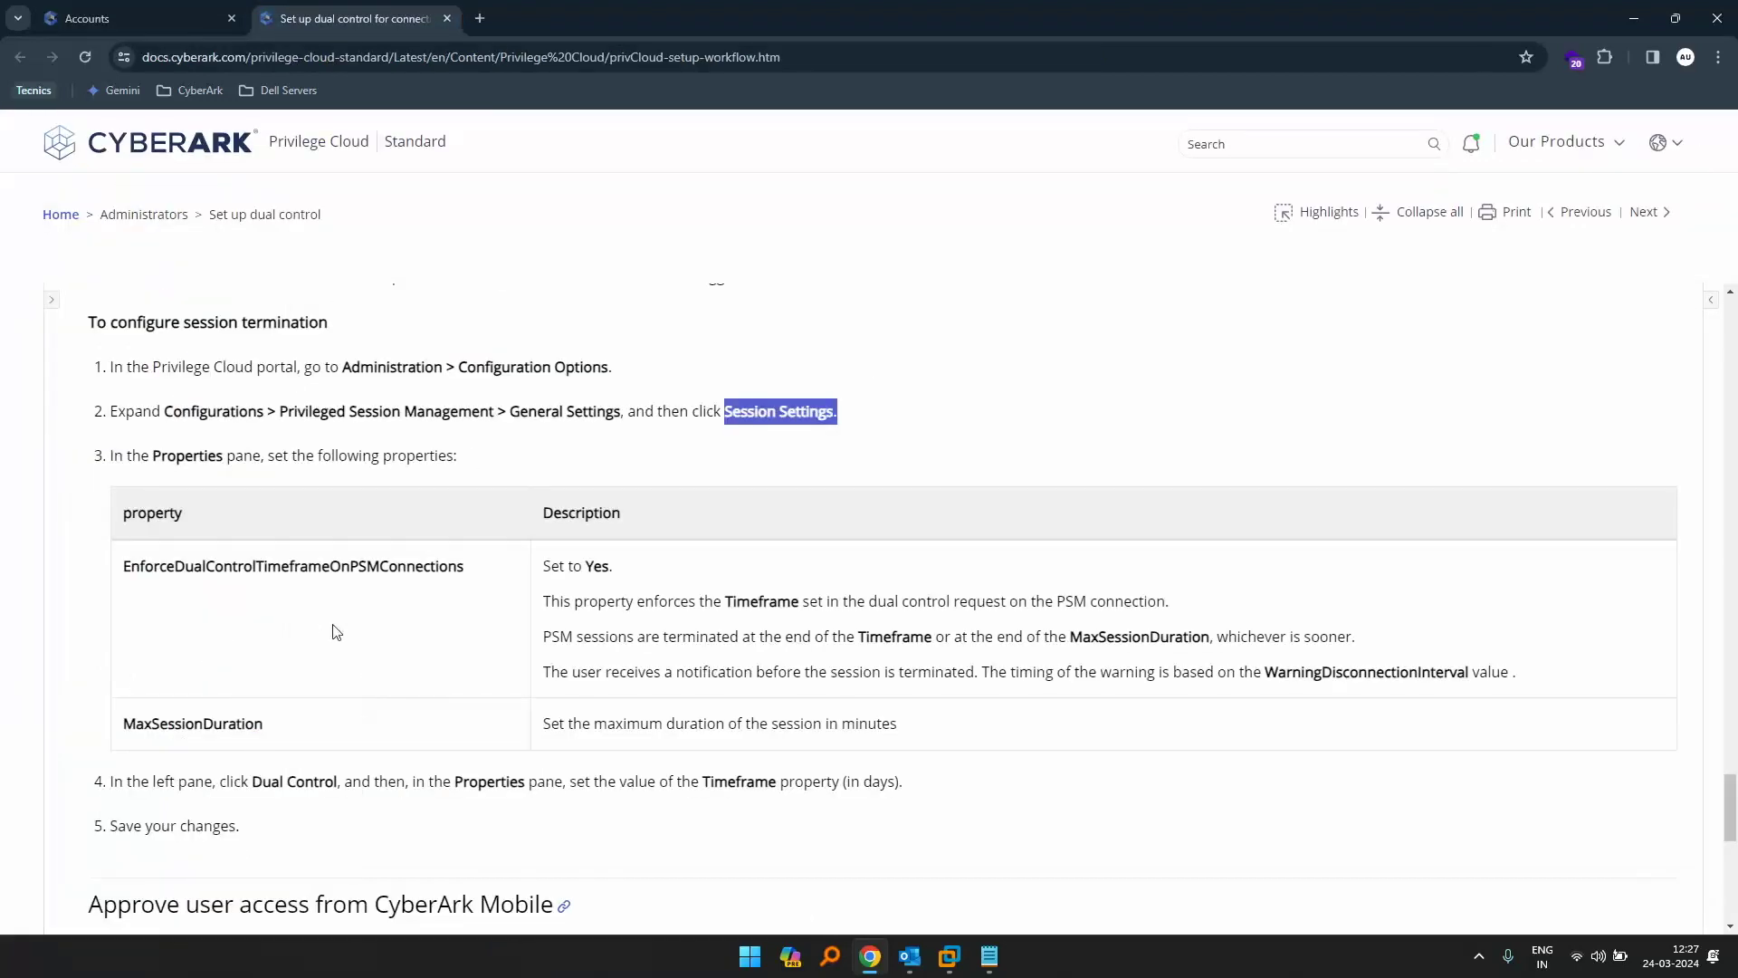
pyautogui.scroll(-1, 336, 622)
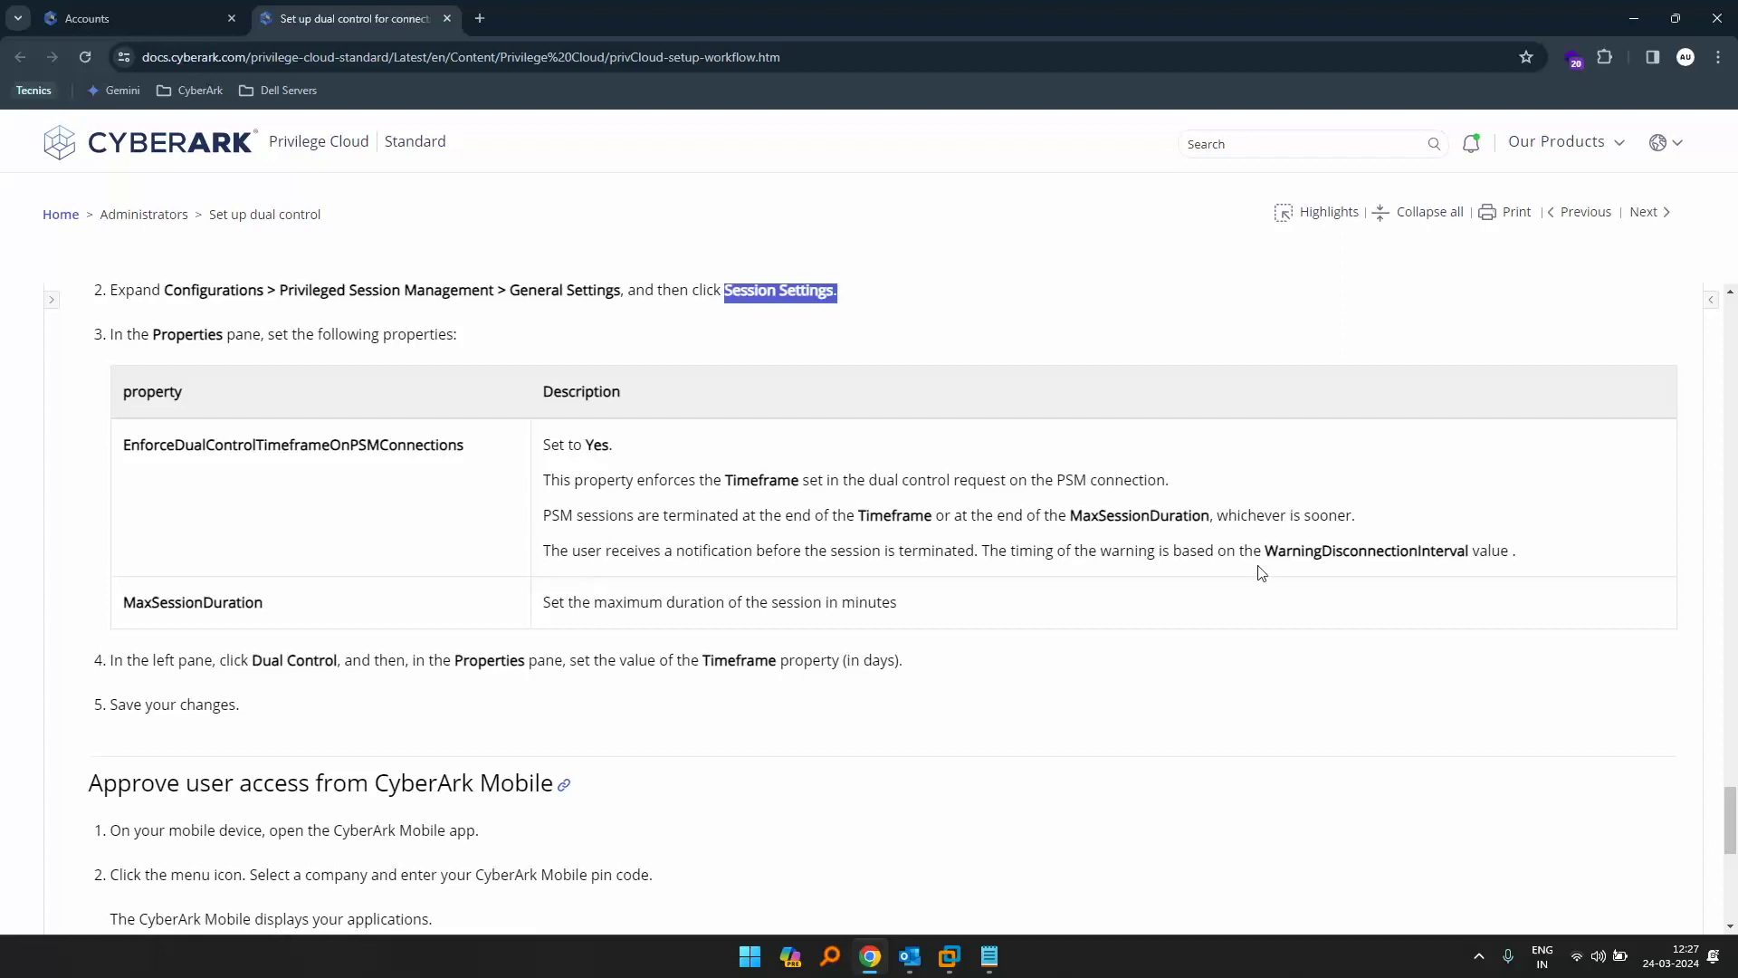
pyautogui.moveTo(654, 550); pyautogui.dragTo(1152, 552)
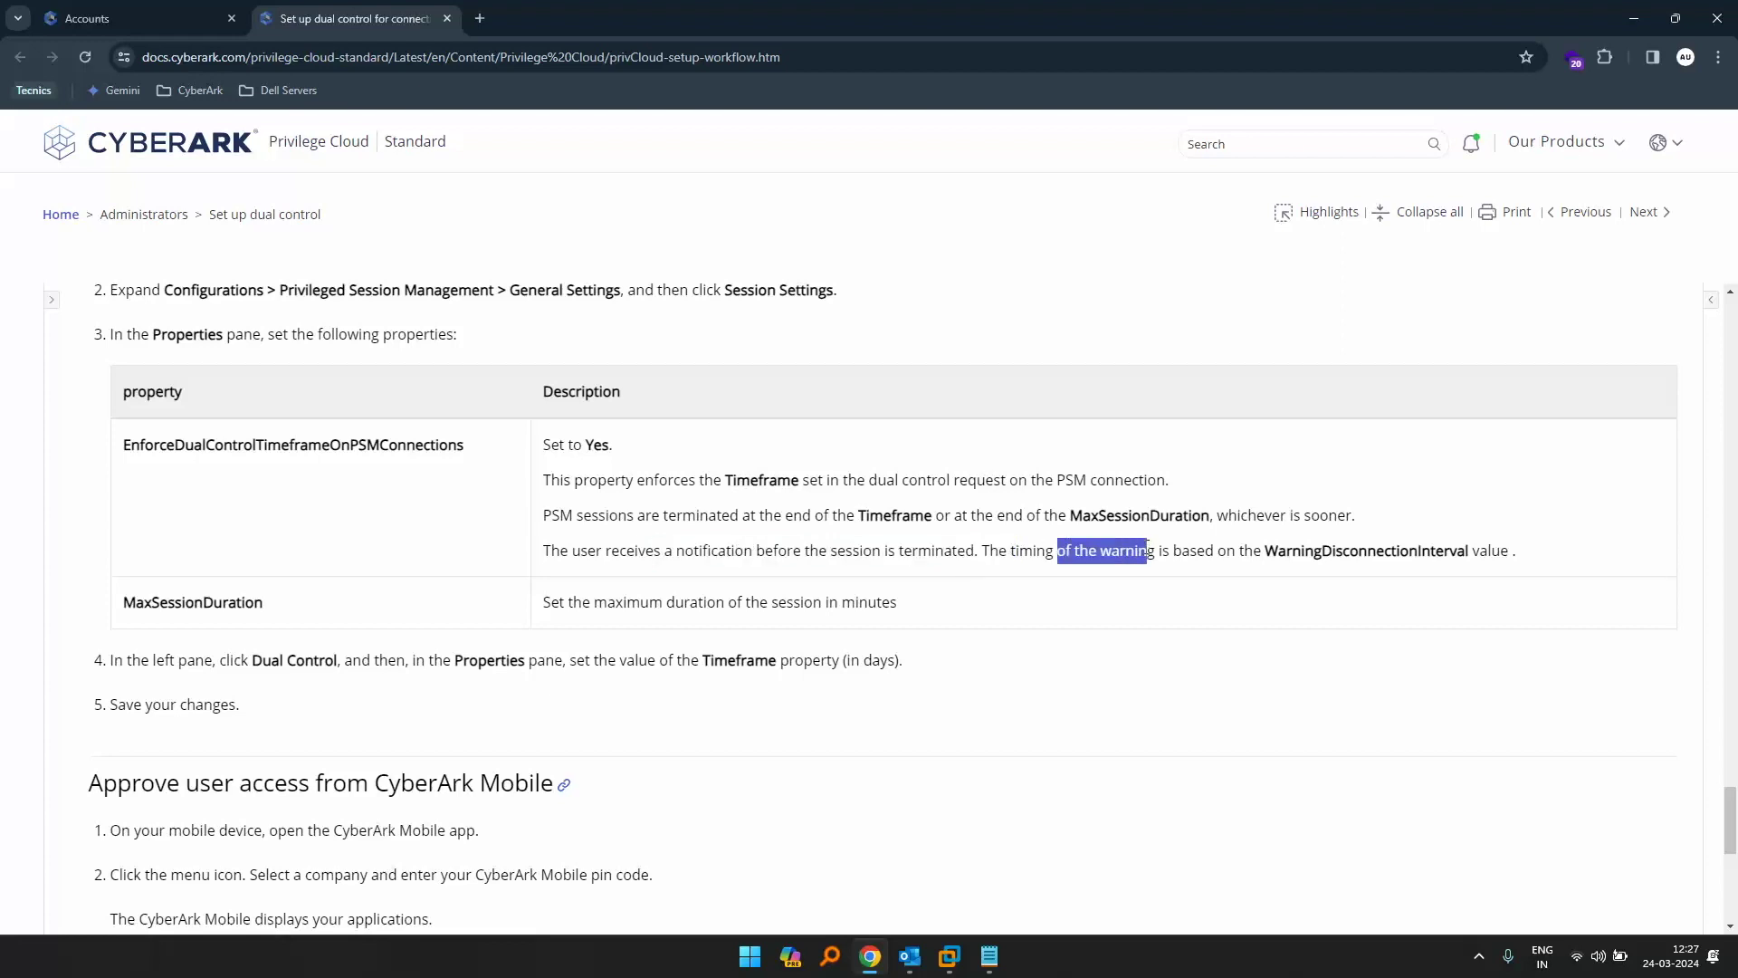
pyautogui.click(1396, 605)
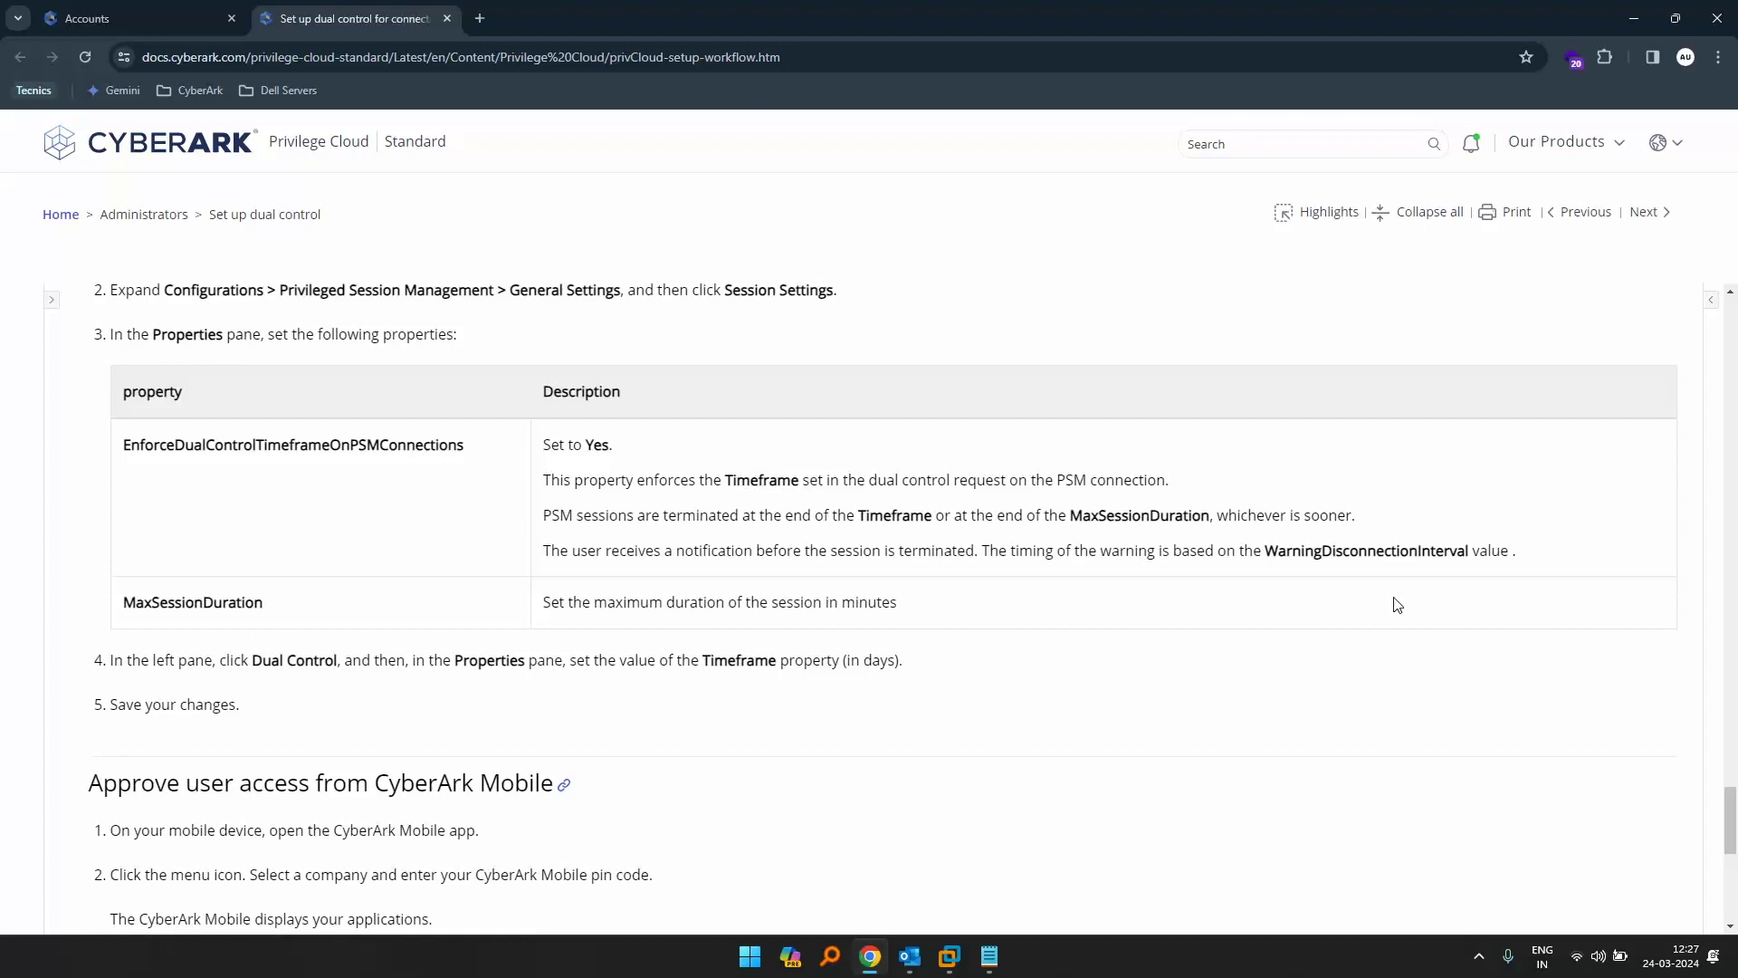
pyautogui.click(217, 11)
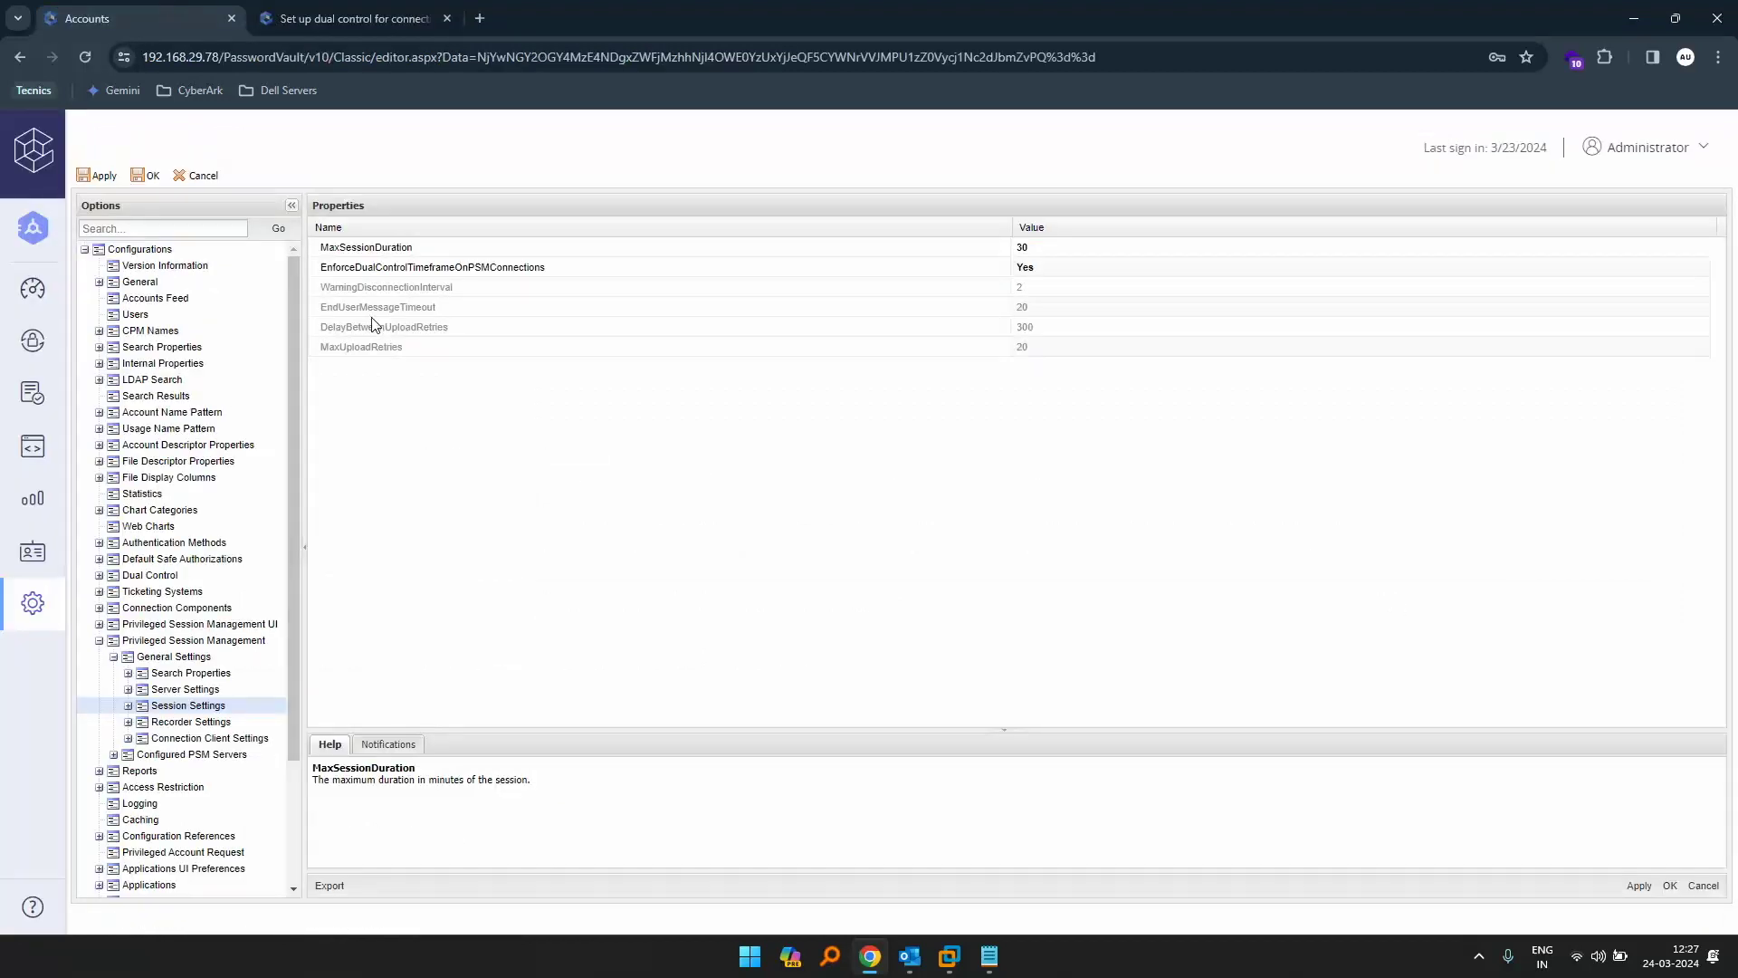
pyautogui.click(395, 290)
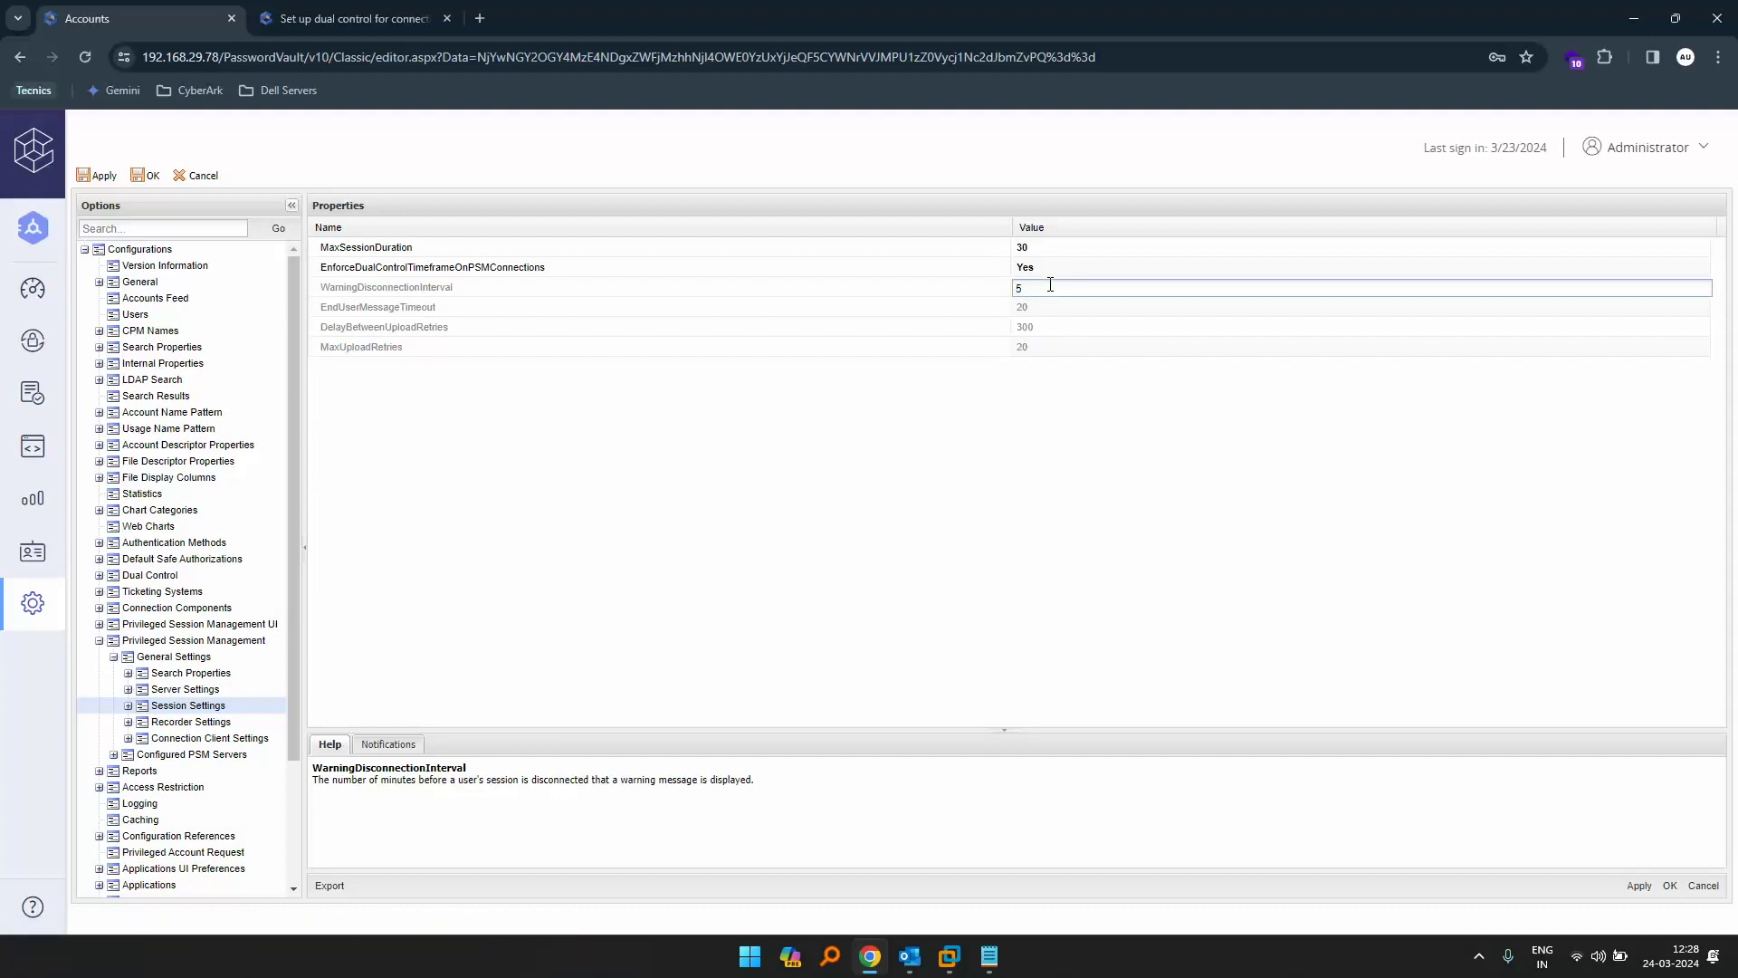
pyautogui.click(1058, 422)
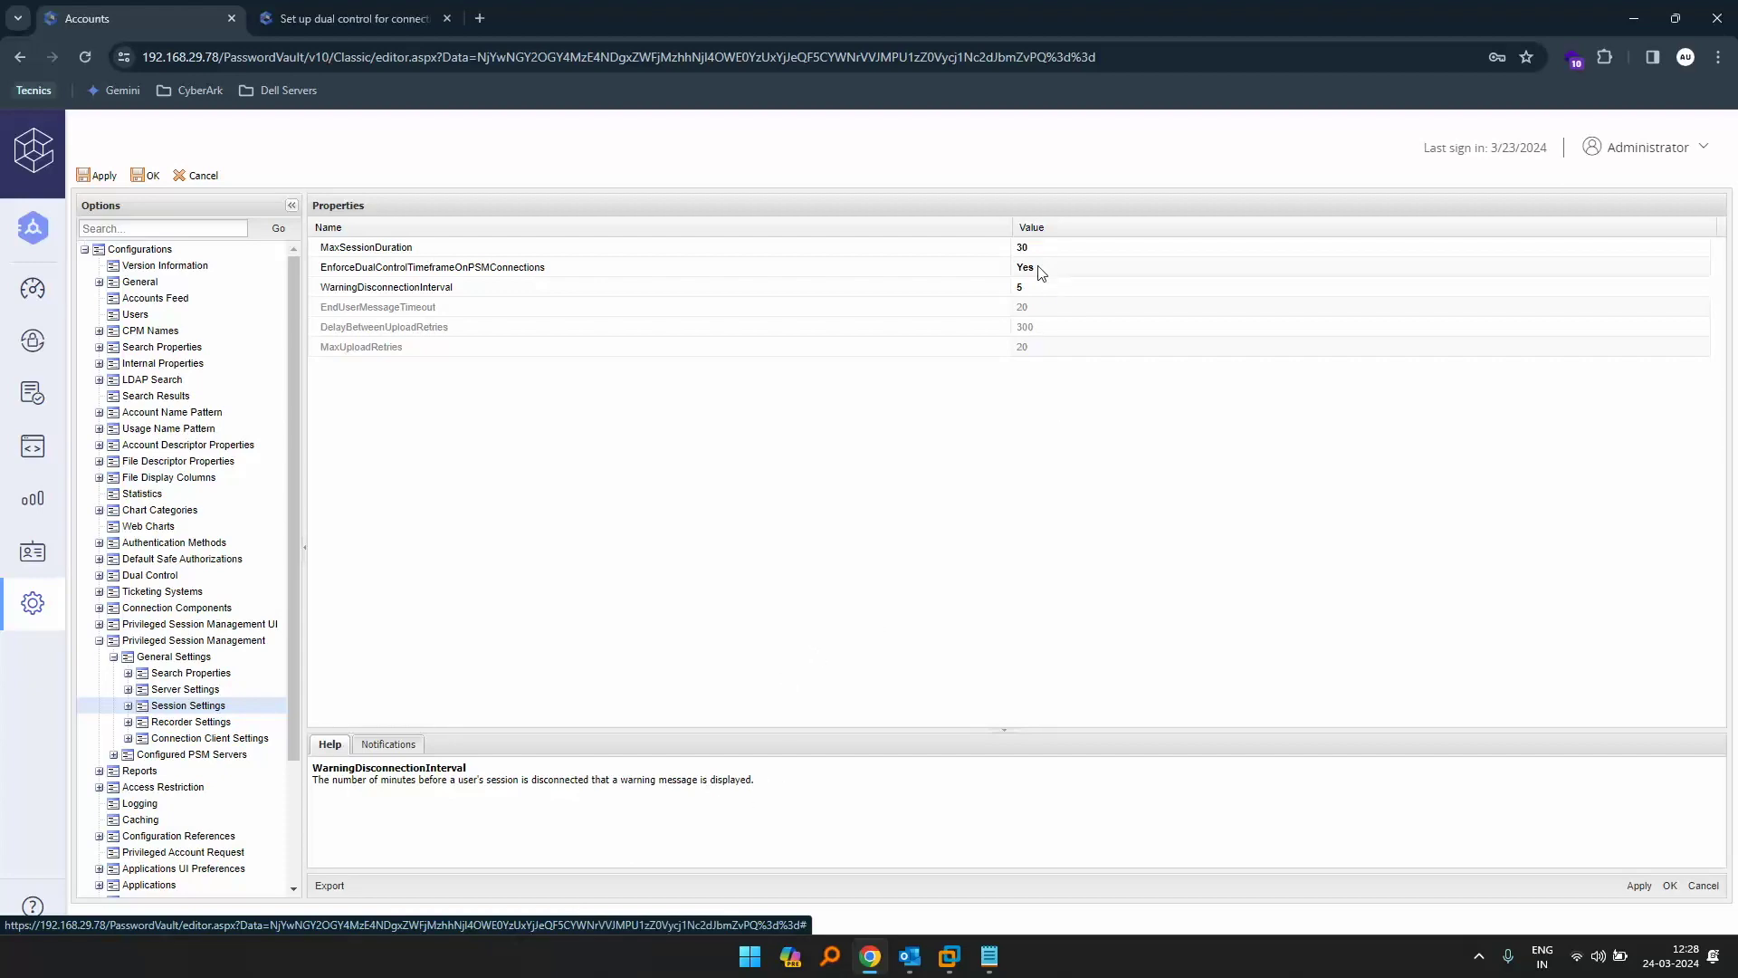
# - Review the documentation's instructions for approving user access from CyberArk Mobile and return to the portal's Accounts View
pyautogui.click(328, 13)
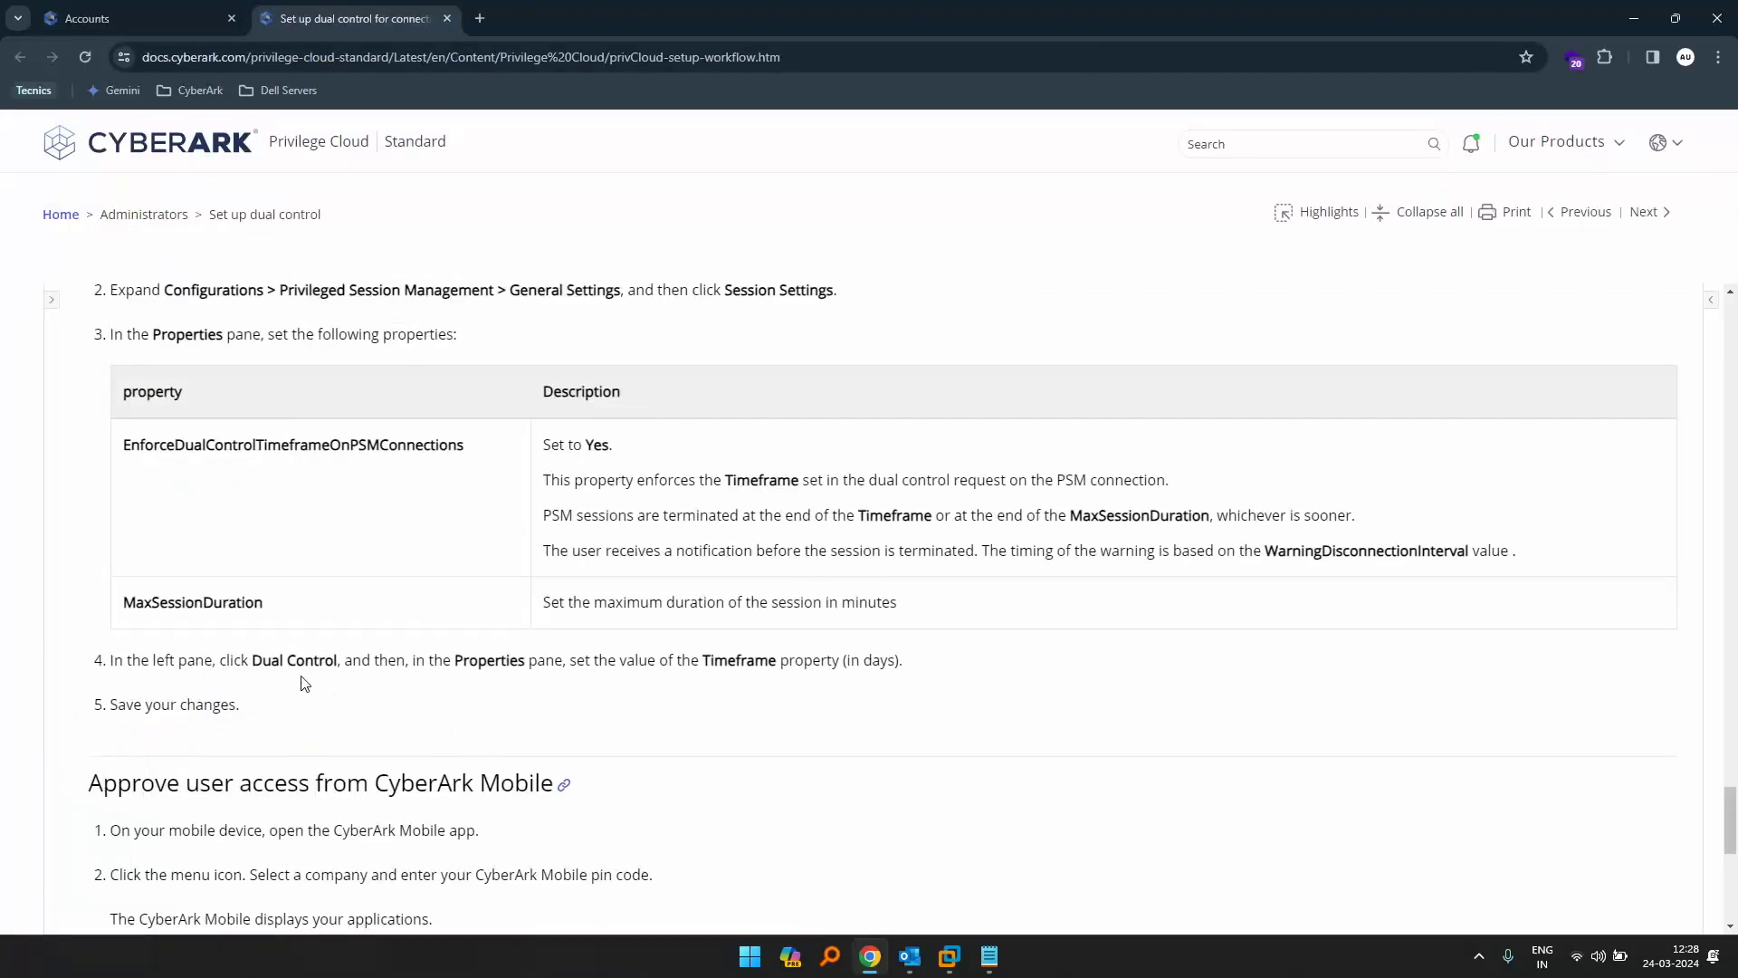
pyautogui.scroll(-1, 303, 682)
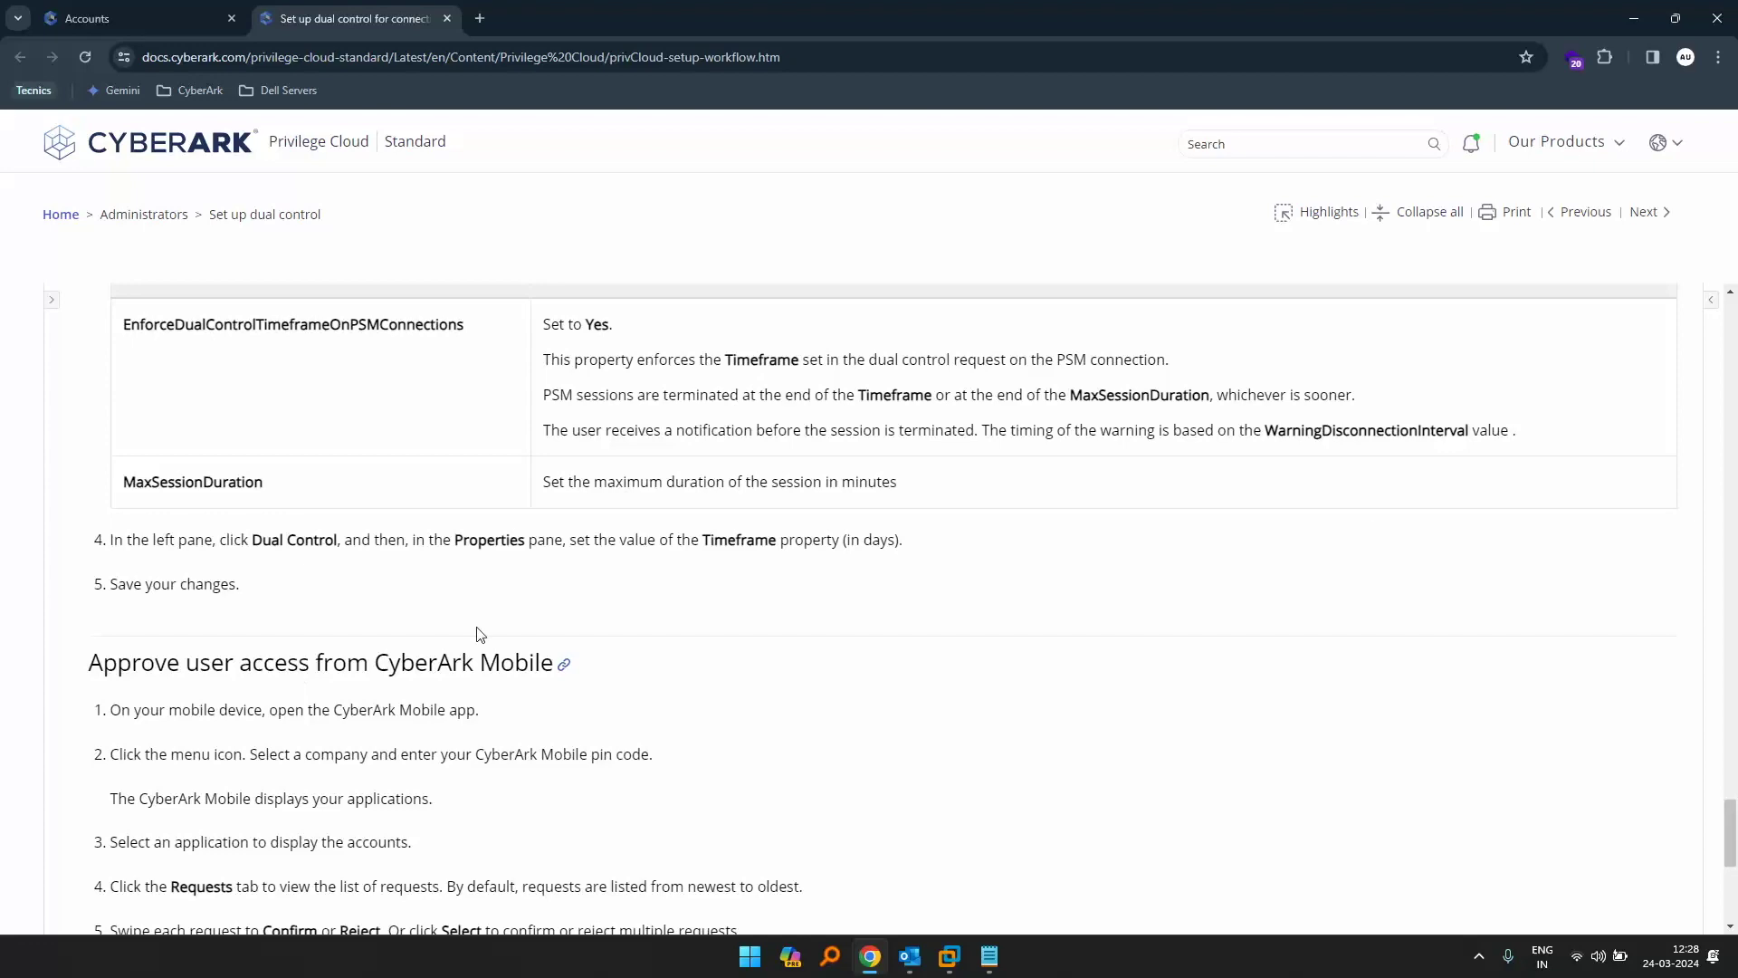
pyautogui.moveTo(1730, 835); pyautogui.dragTo(1733, 860)
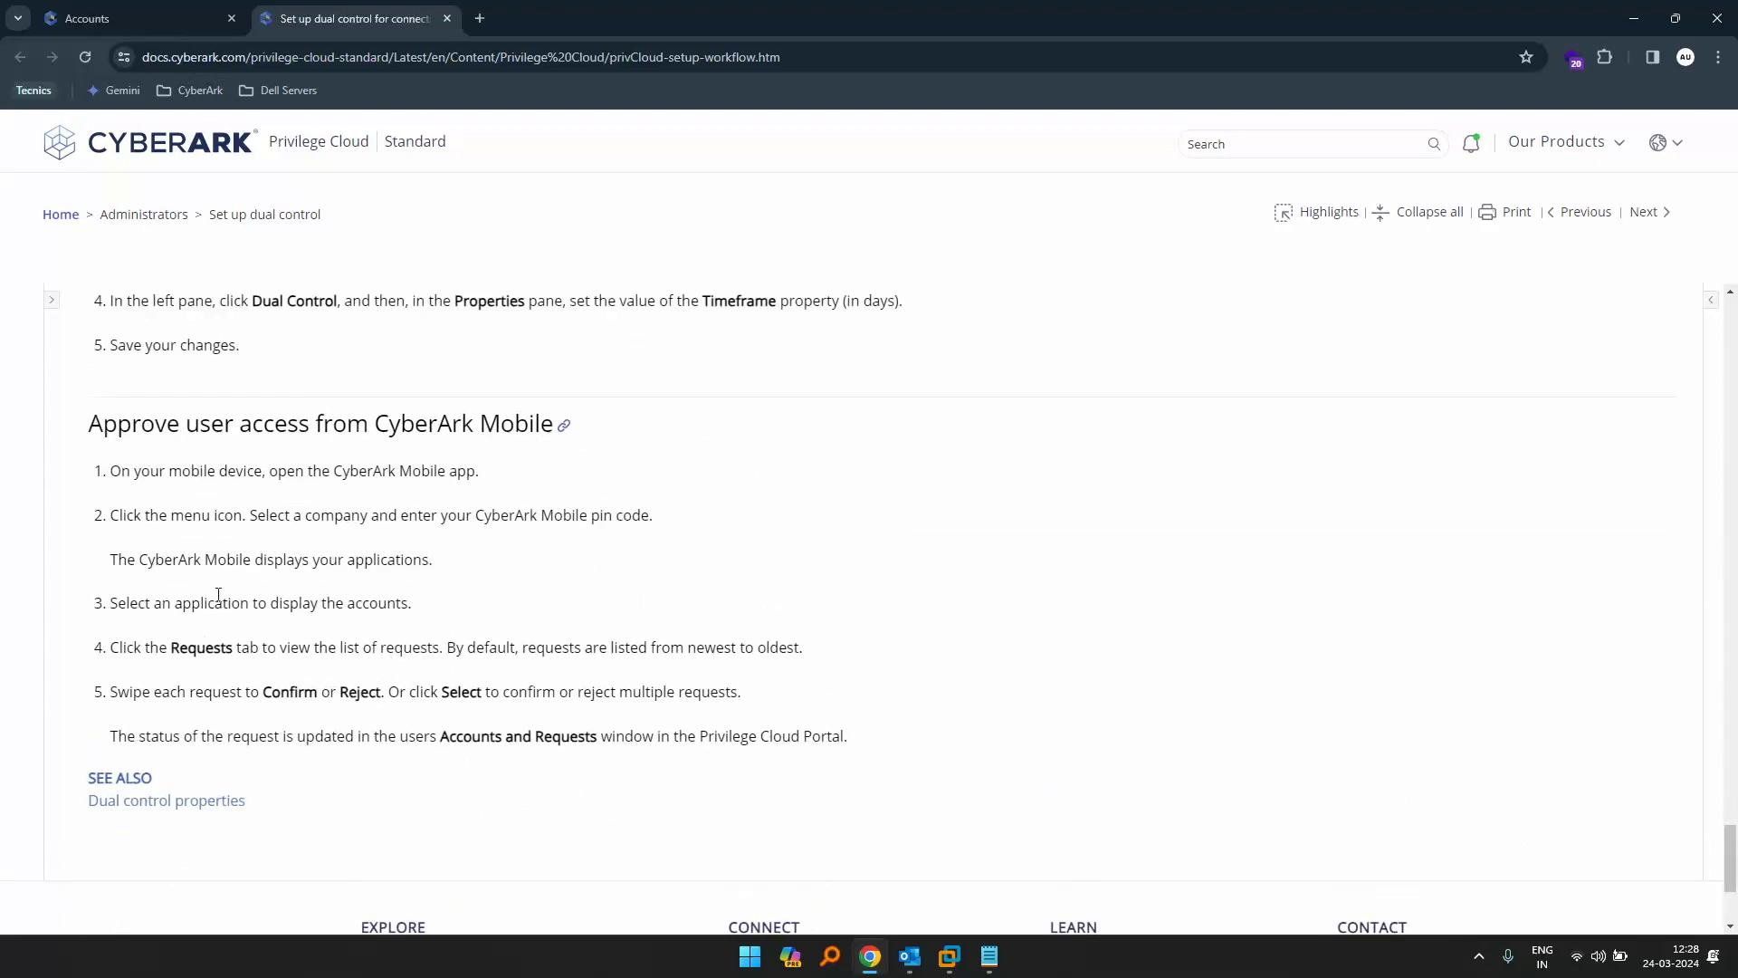
pyautogui.moveTo(105, 559); pyautogui.dragTo(456, 561)
pyautogui.moveTo(168, 648); pyautogui.dragTo(369, 691)
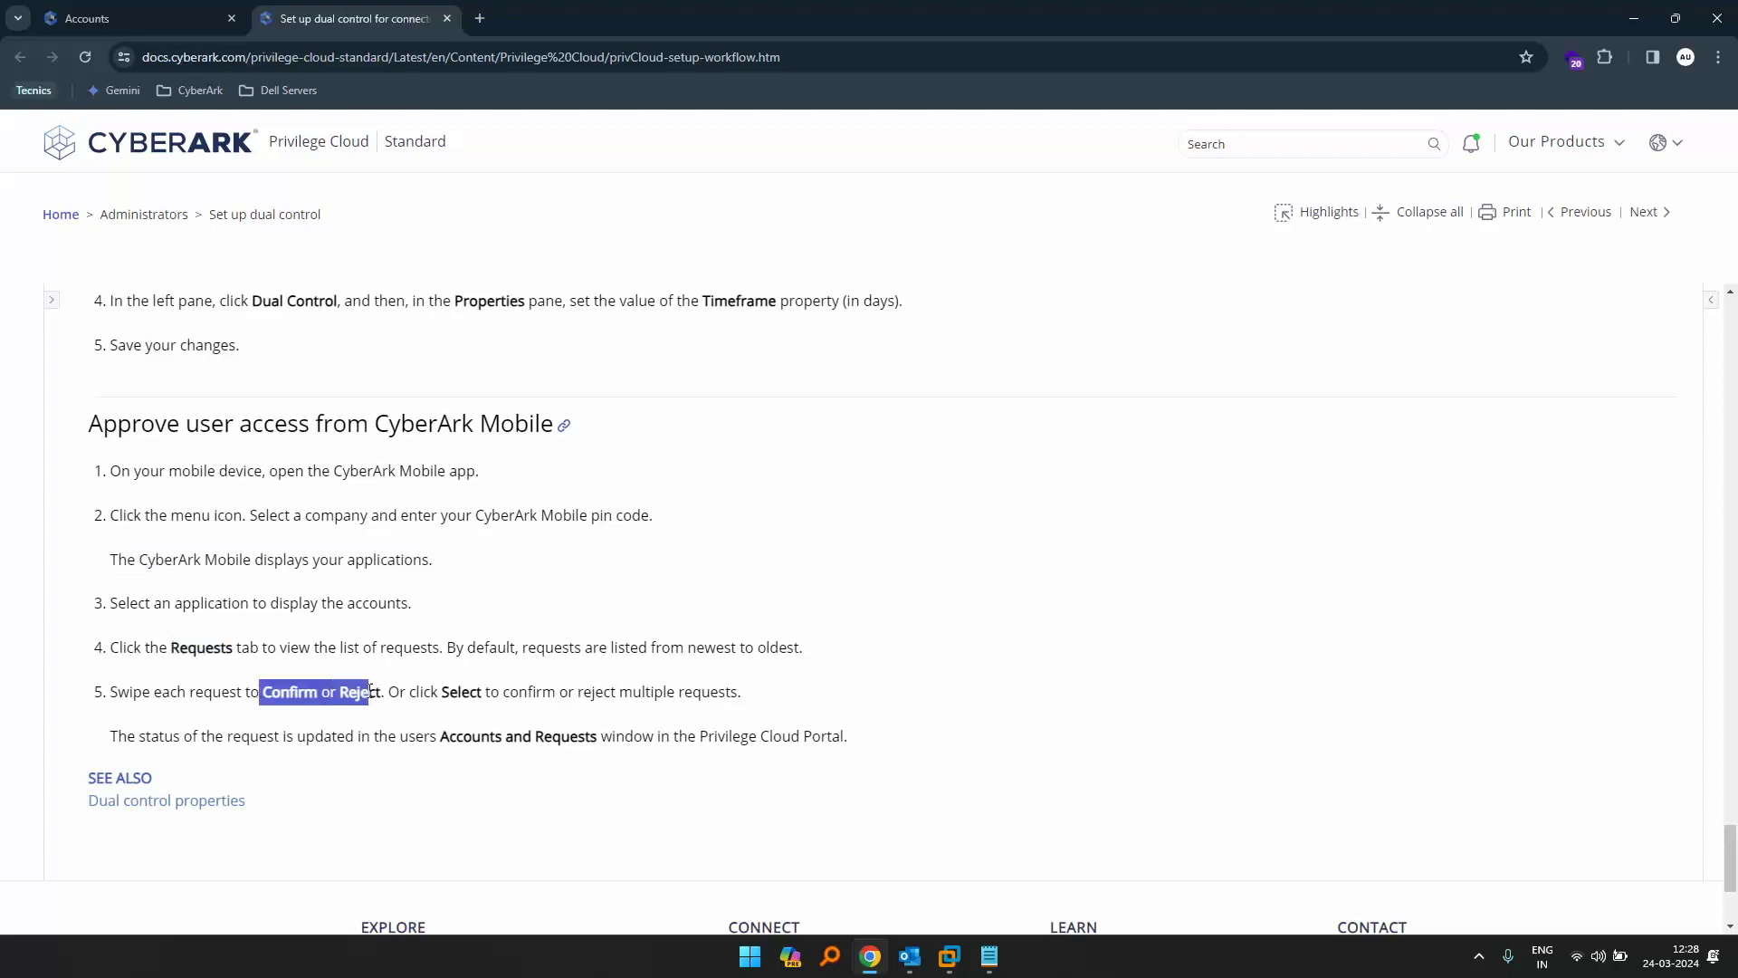
pyautogui.click(787, 627)
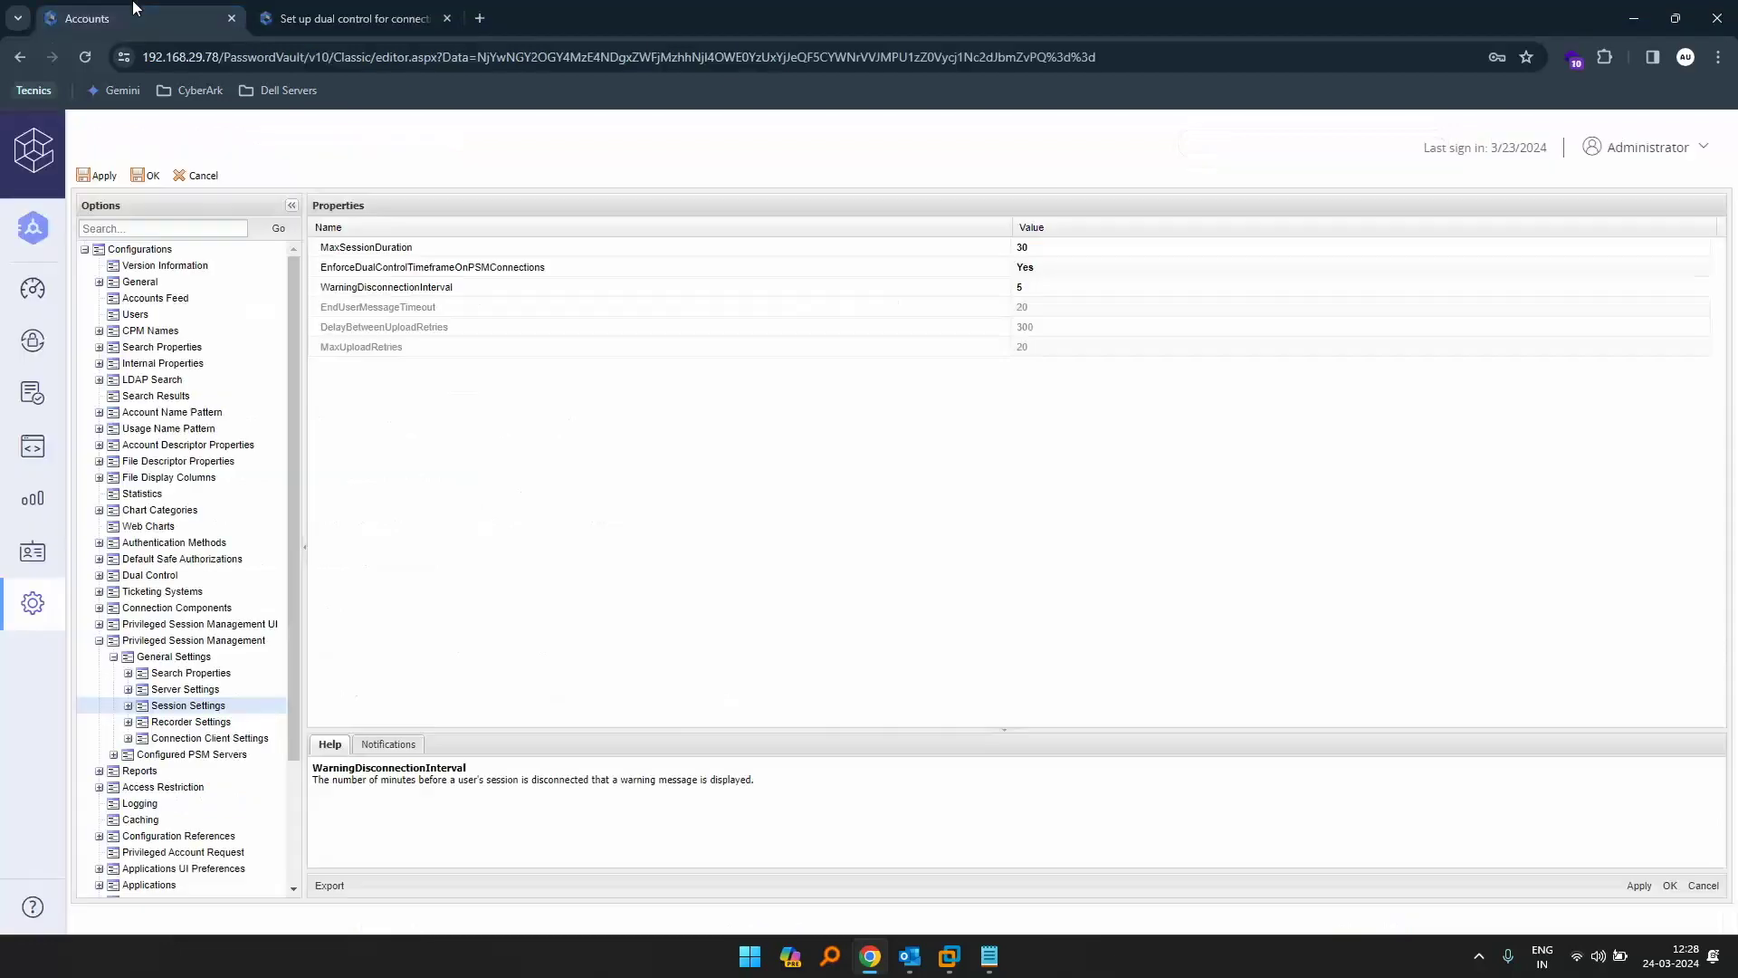
pyautogui.click(181, 16)
pyautogui.click(32, 341)
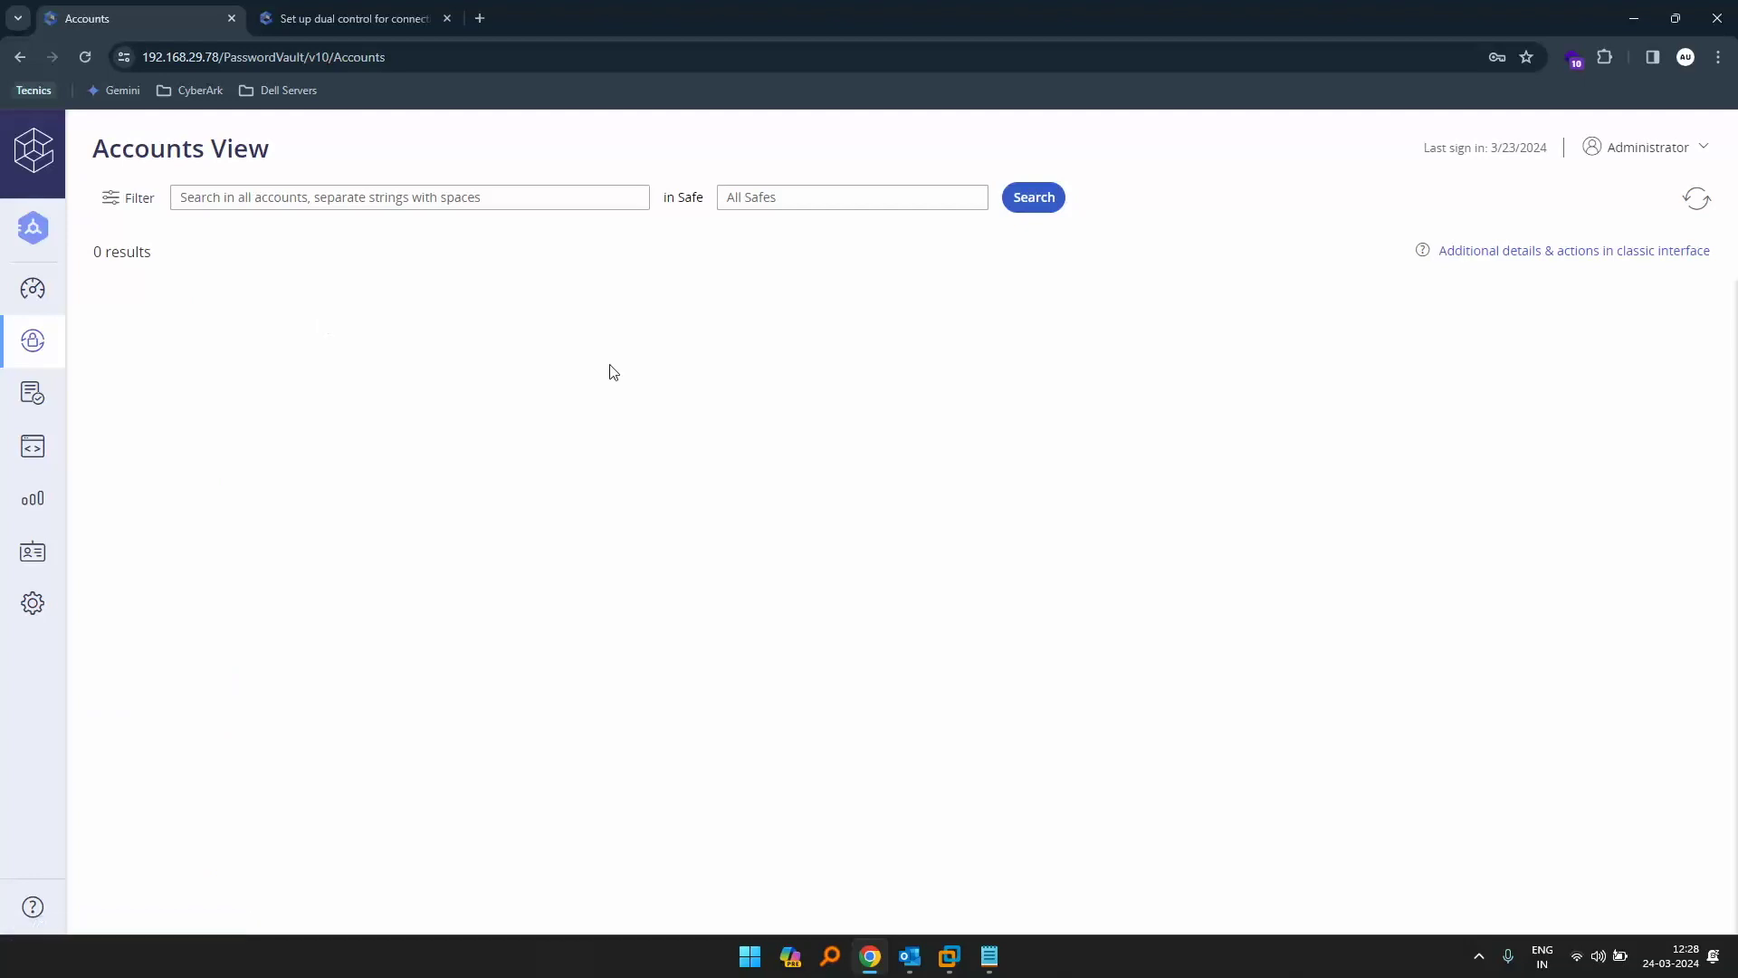